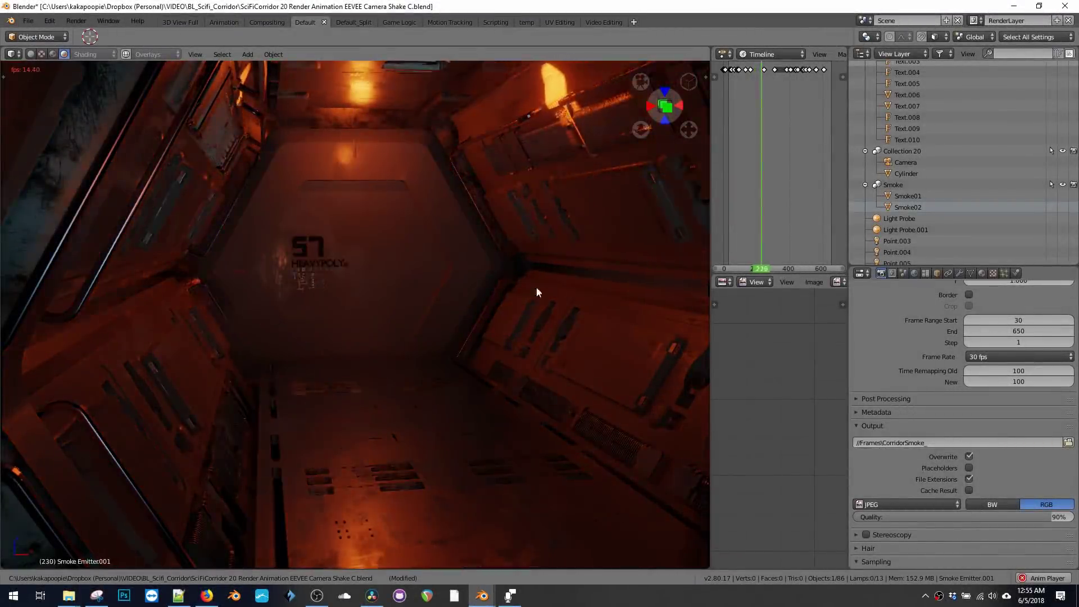
Pause playback, frame the view on the HEAVYPOLY logo, then resume the animation.
key(space)
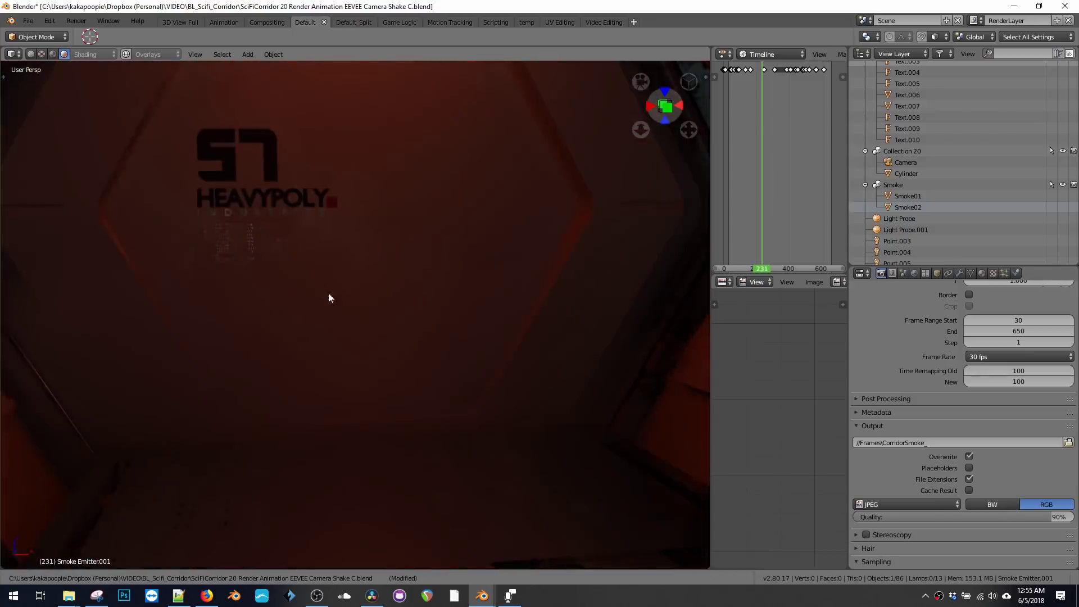
middle_drag(329, 298, 296, 242)
click(306, 219)
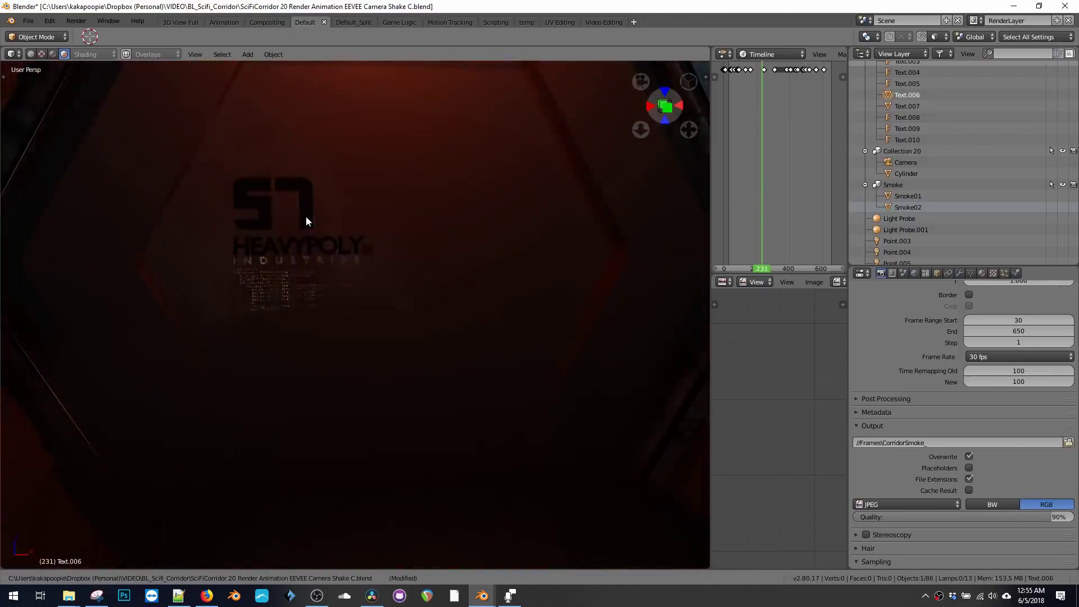
key(KP_Decimal)
key(space)
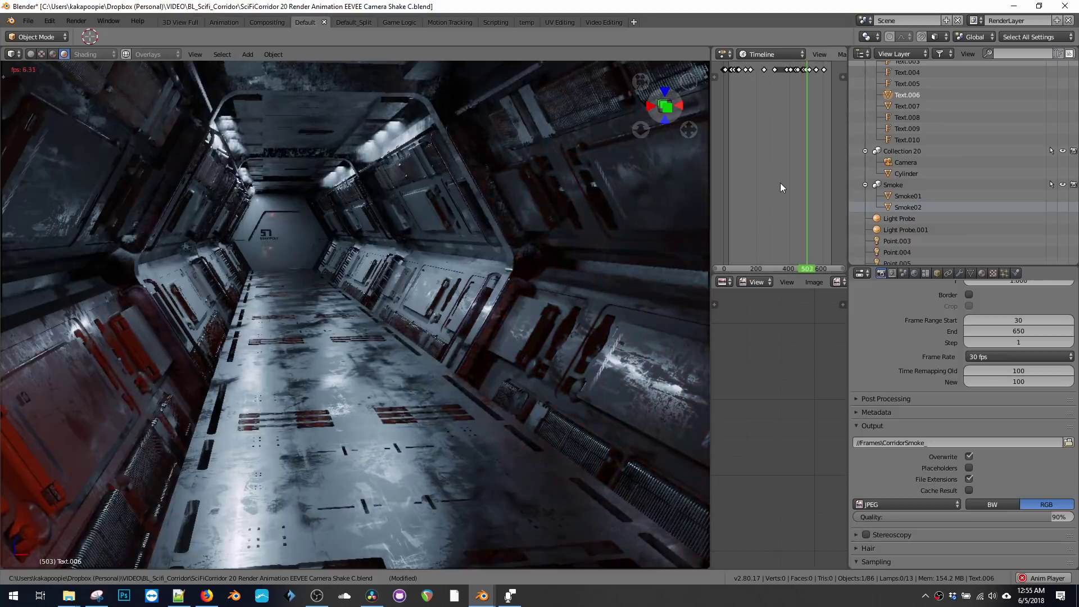
Stop playback at frame 508 and walk first-person toward the corridor's end door.
key(space)
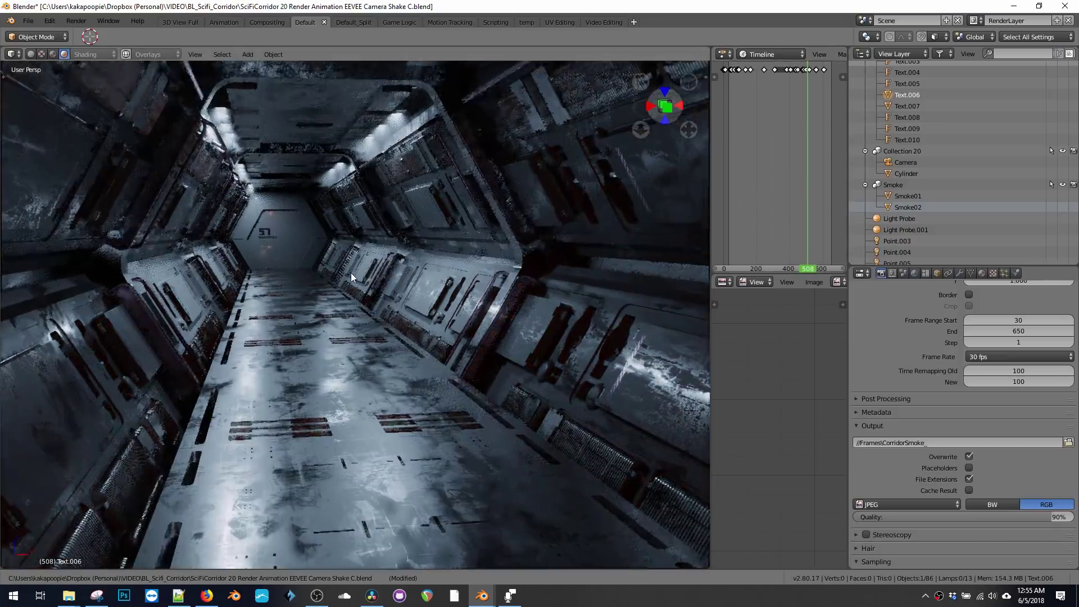
key(shift+grave)
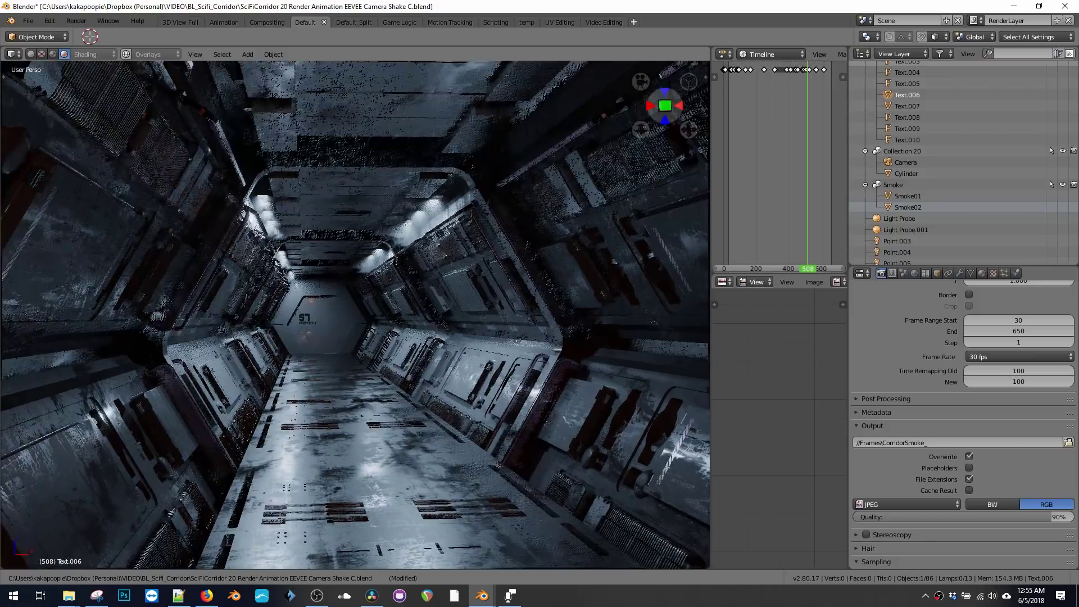
key(w)
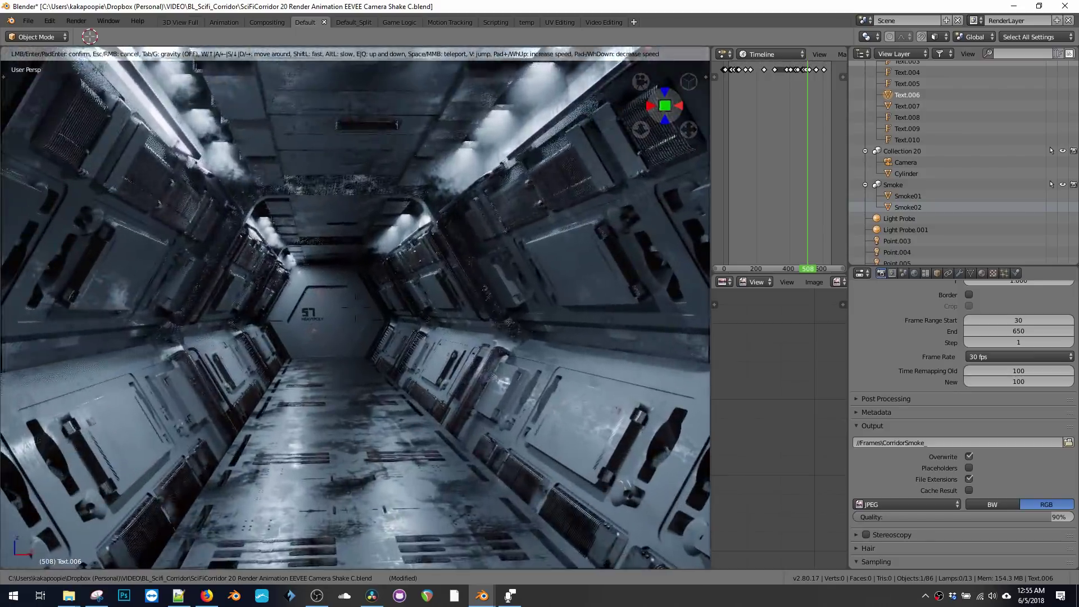
key(w)
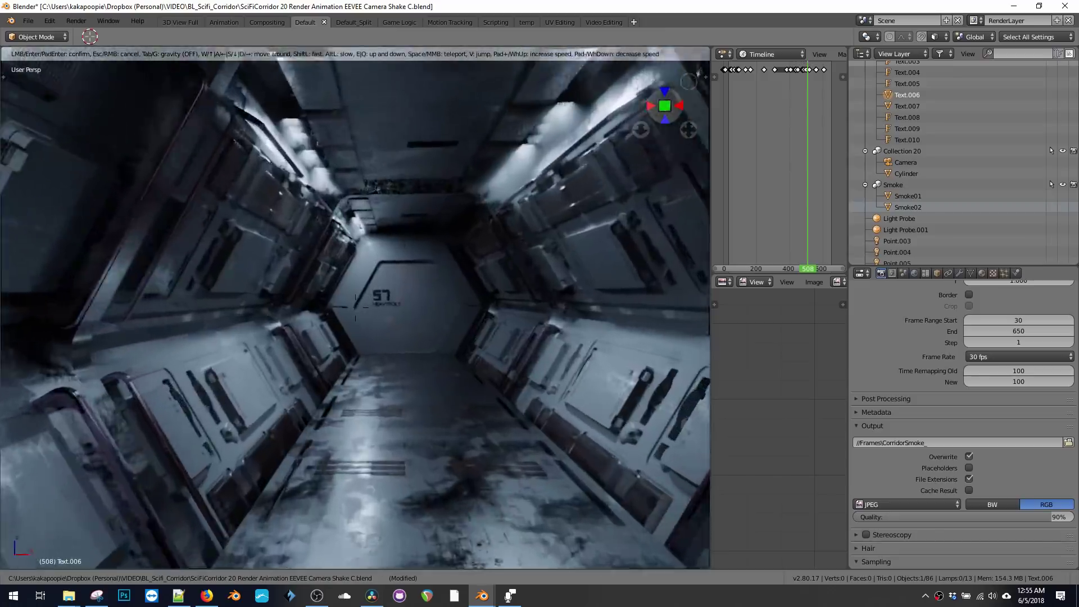
key(w)
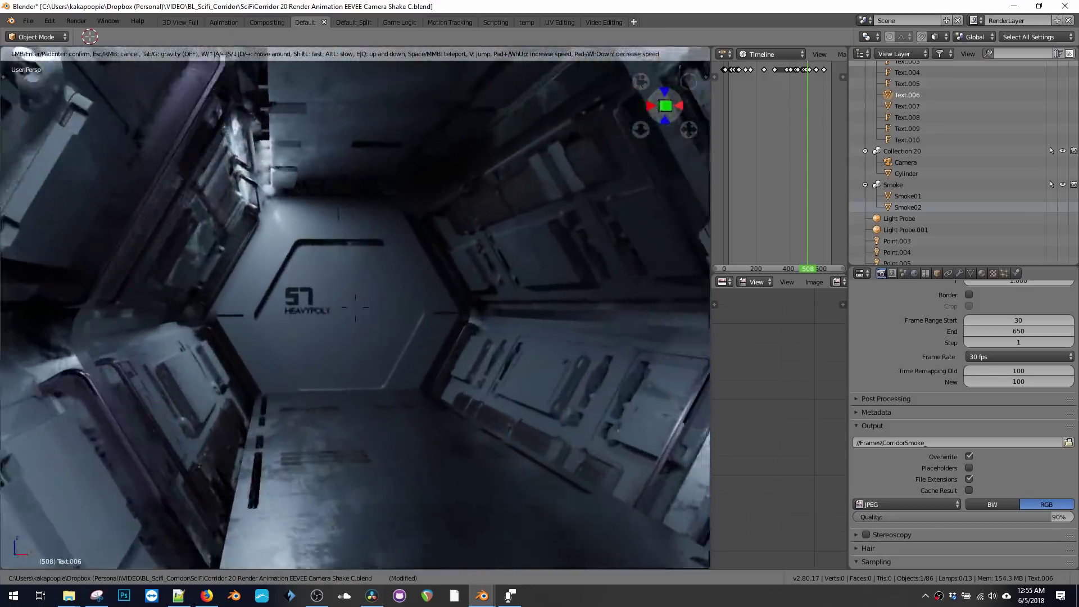
key(w)
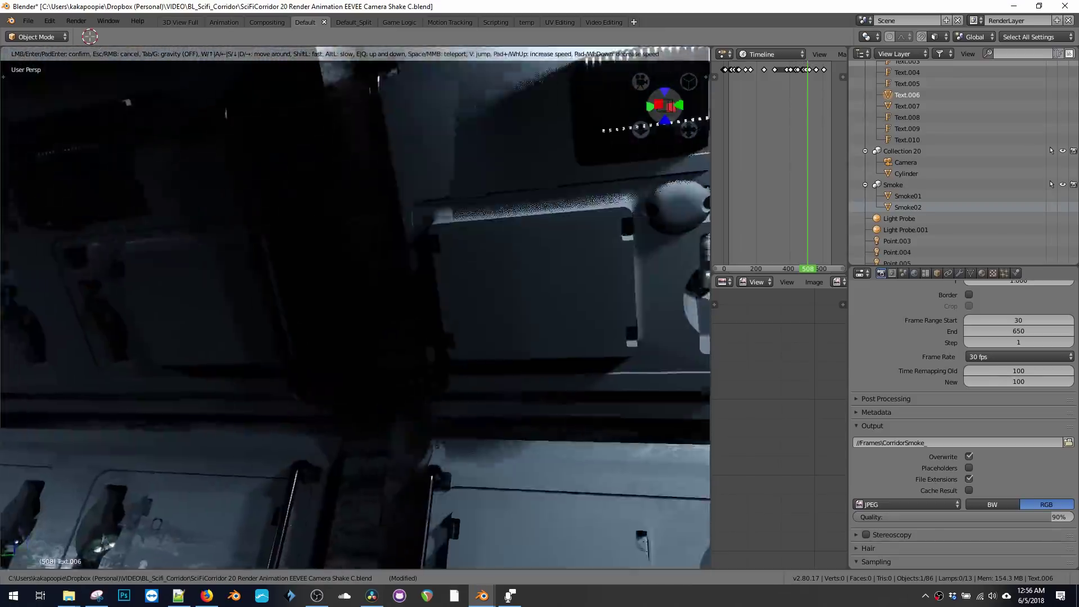
Back away, drop to floor level, rise again and walk on with gravity on.
key(s)
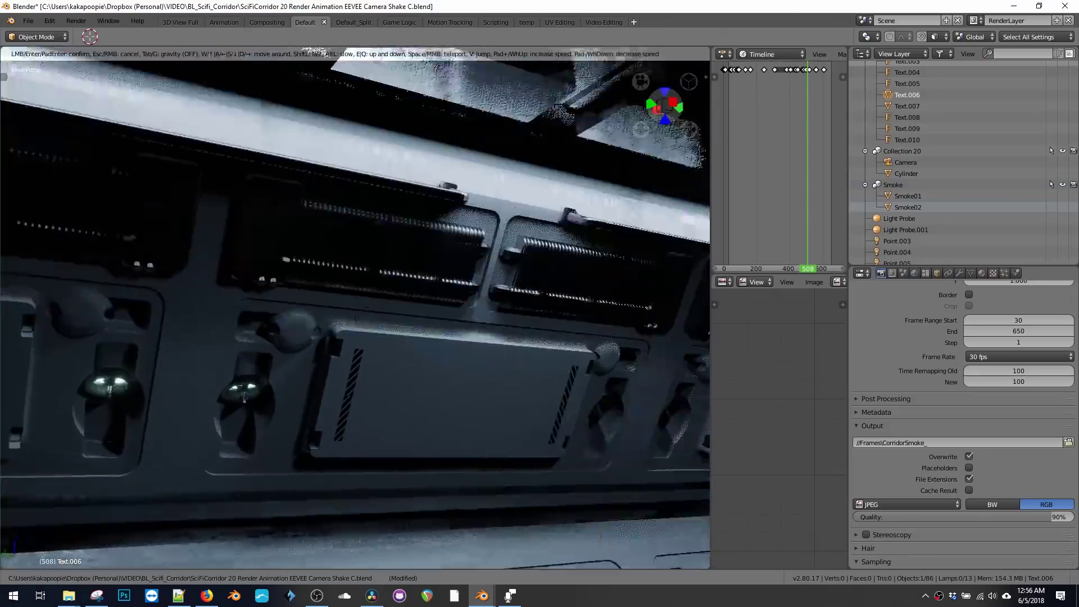
key(w)
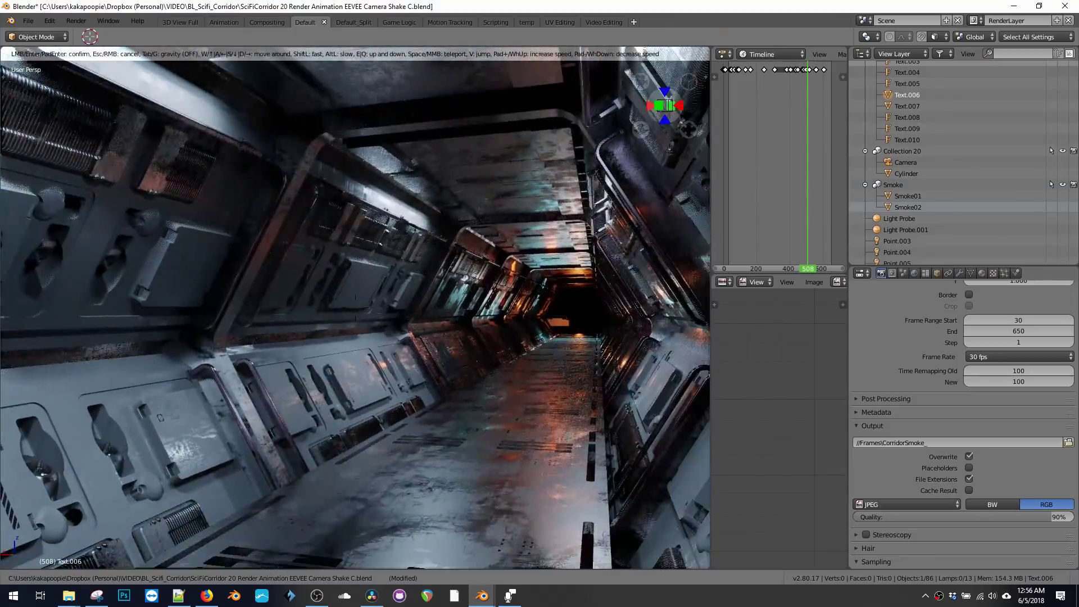
key(q)
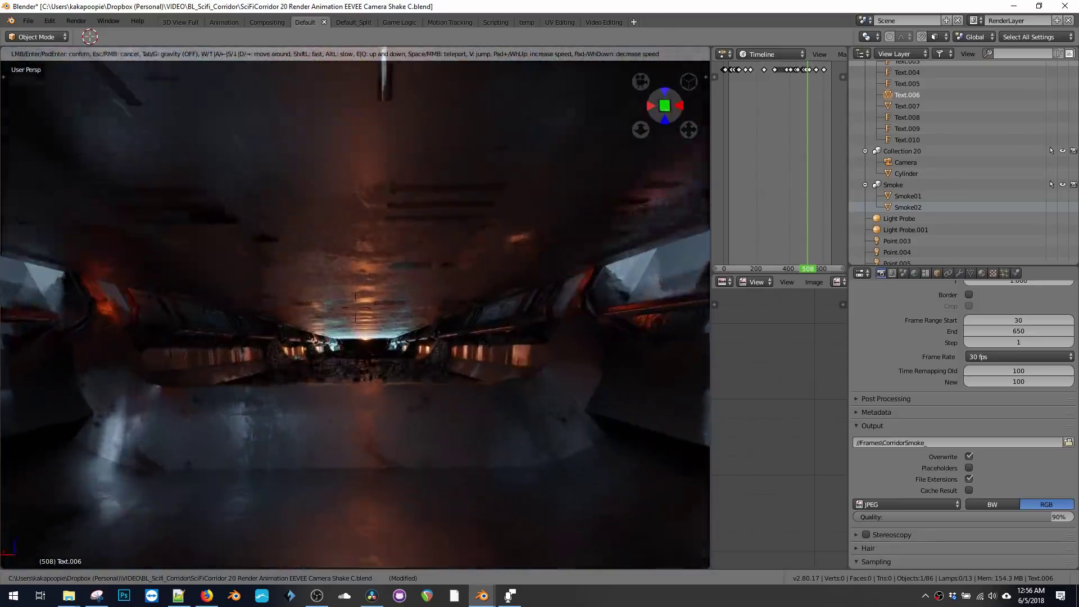
key(e)
key(w)
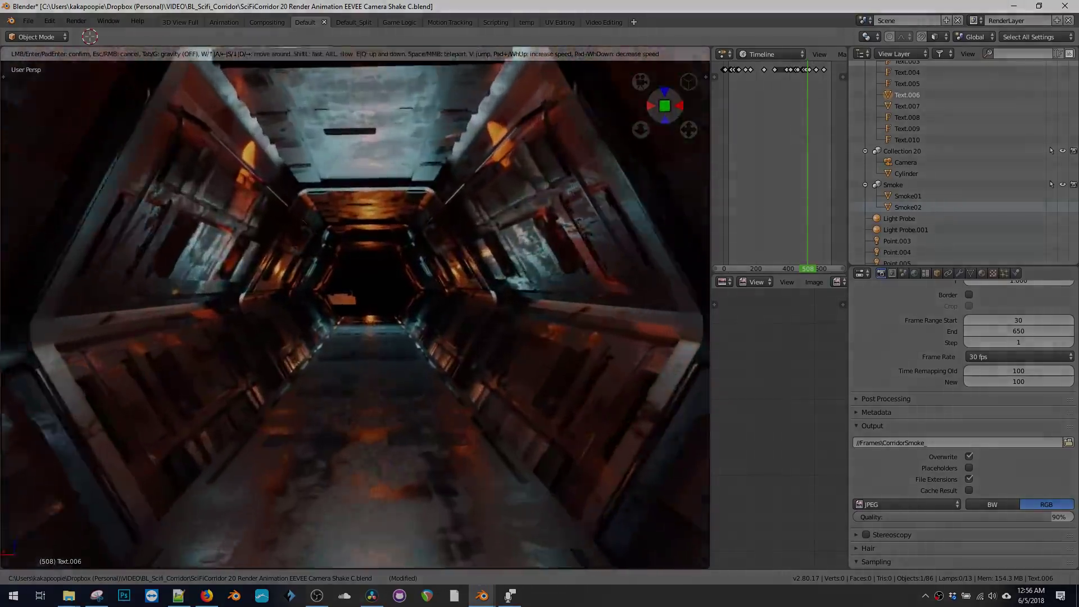
key(Tab)
key(w)
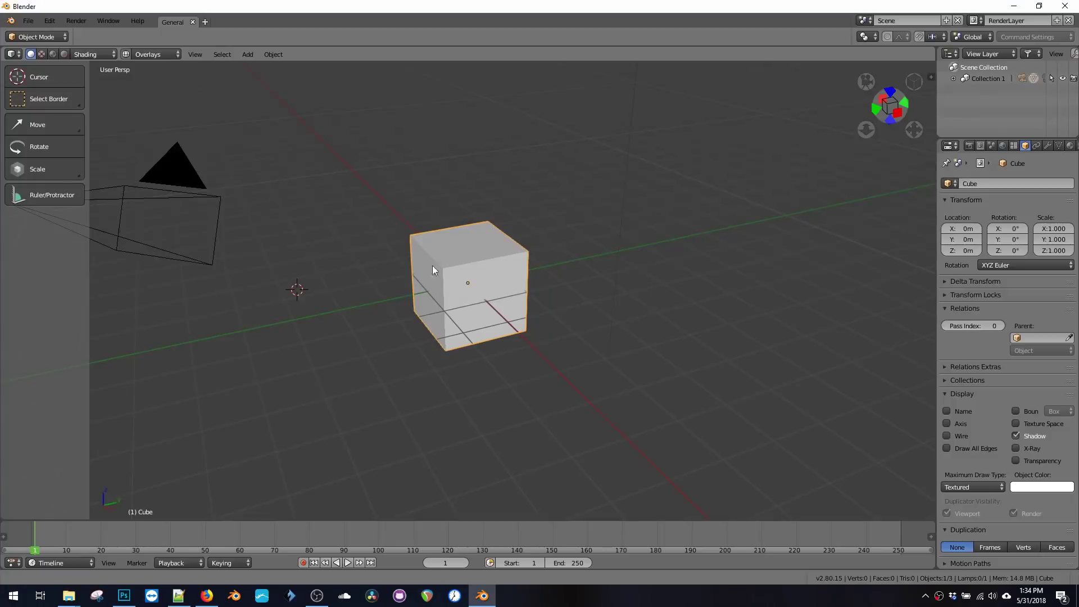
Bring up the Blender download page, select its address, then minimize the browser.
click(207, 595)
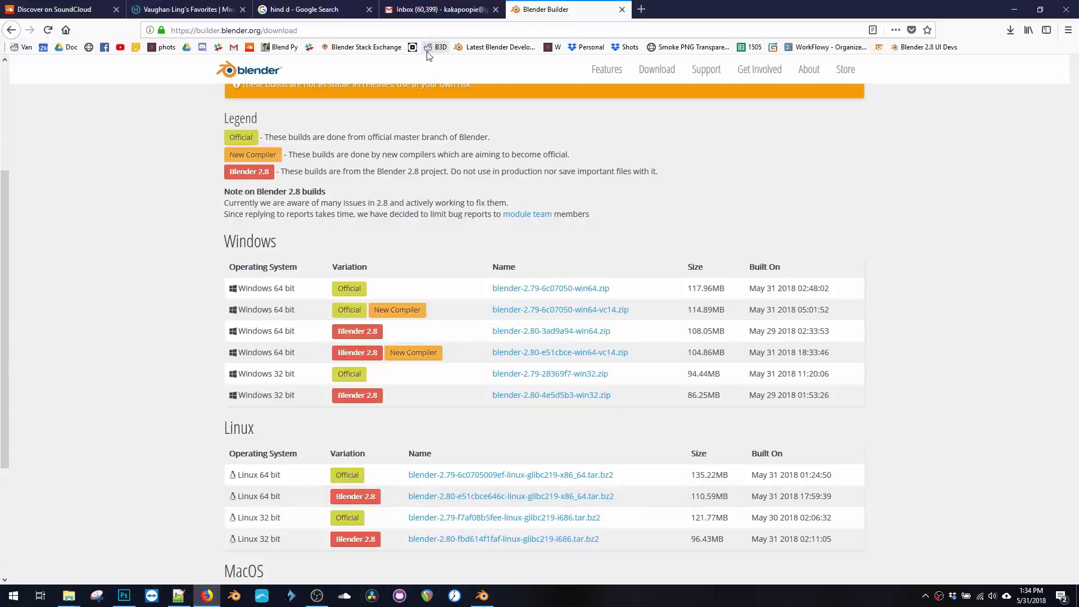
click(311, 30)
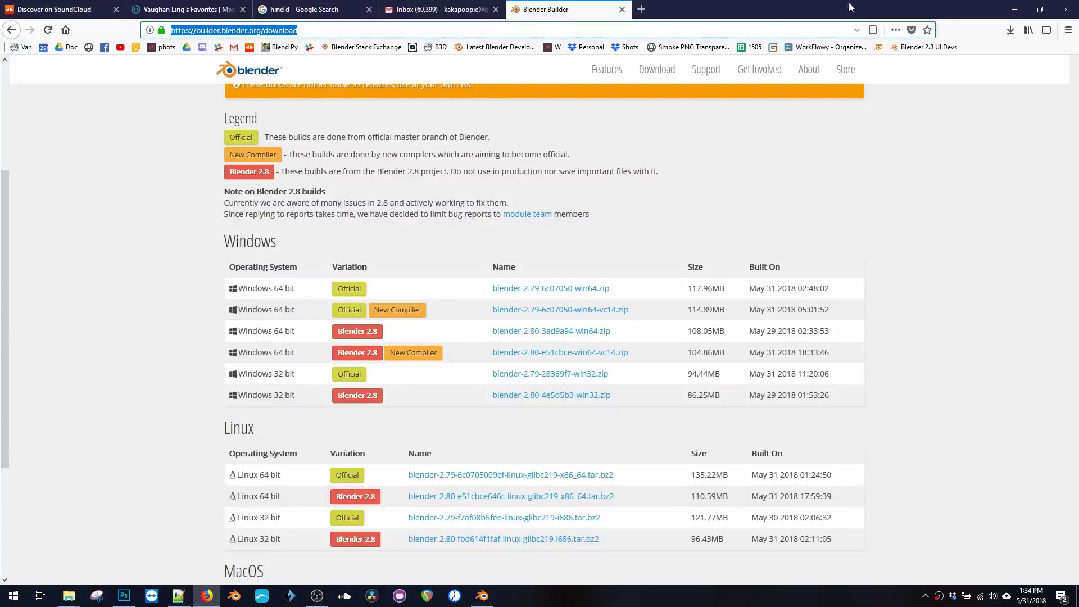
click(1015, 7)
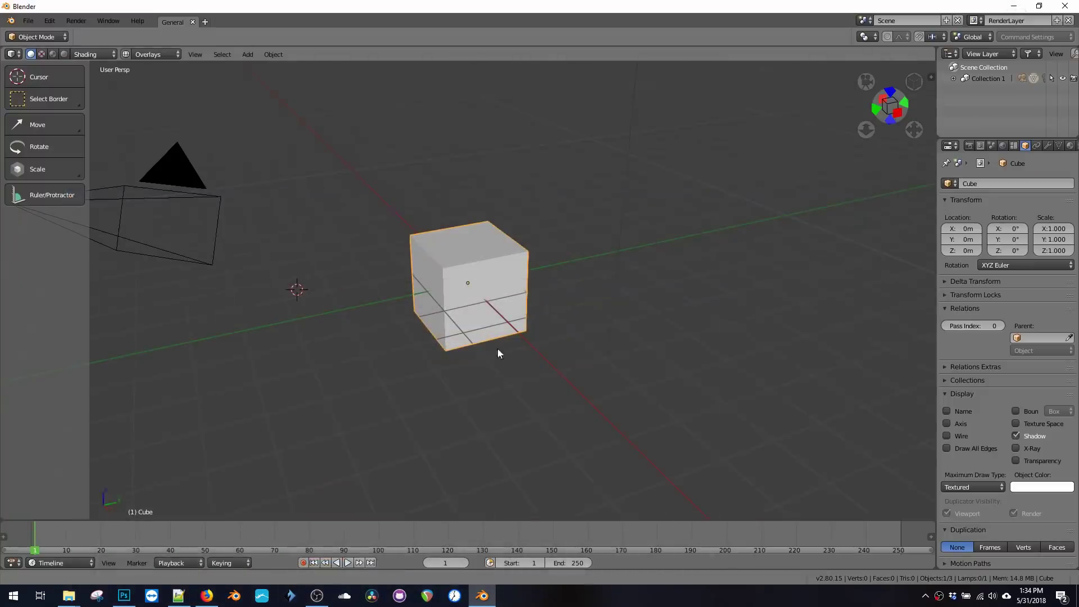
Drag SciFiCorridor 20 Render Animation.blend from the BL_Scifi_Corridor folder onto Blender to open it.
mouse_move(78, 601)
click(136, 562)
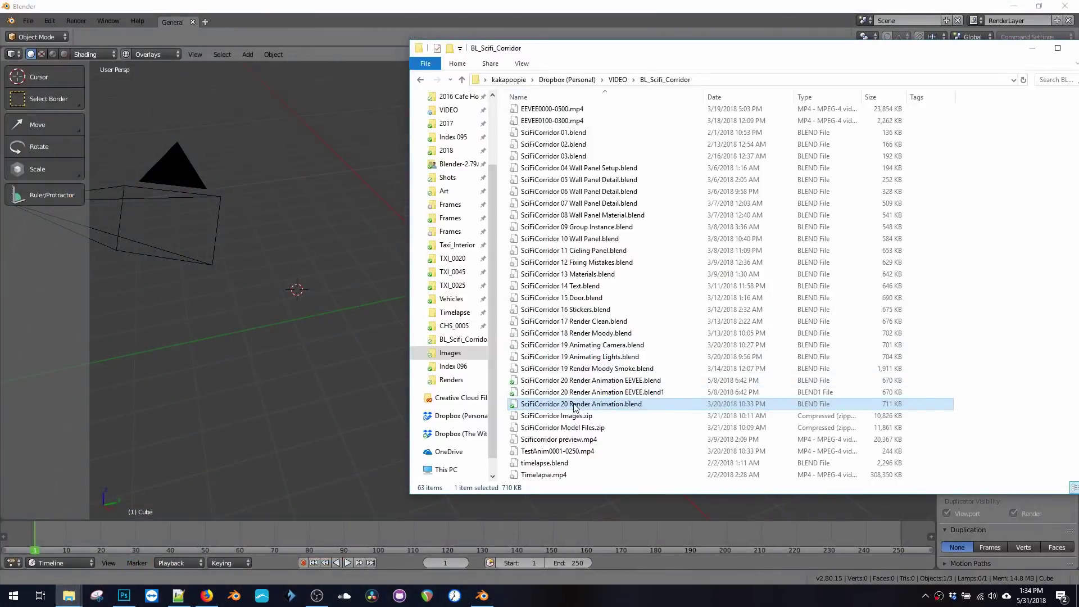
drag(576, 407, 225, 277)
drag(304, 193, 287, 208)
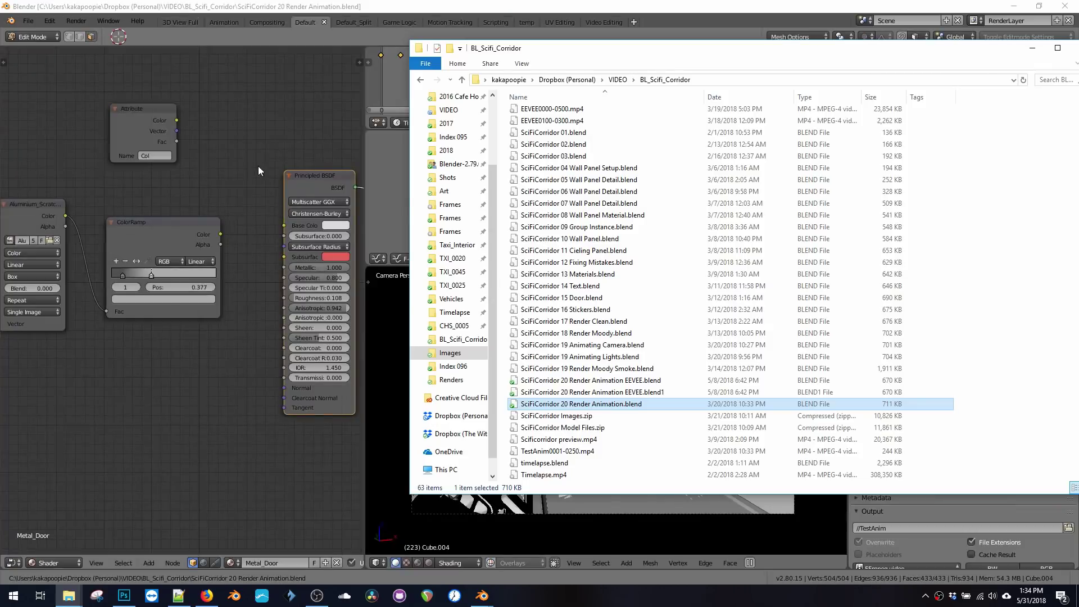
click(249, 159)
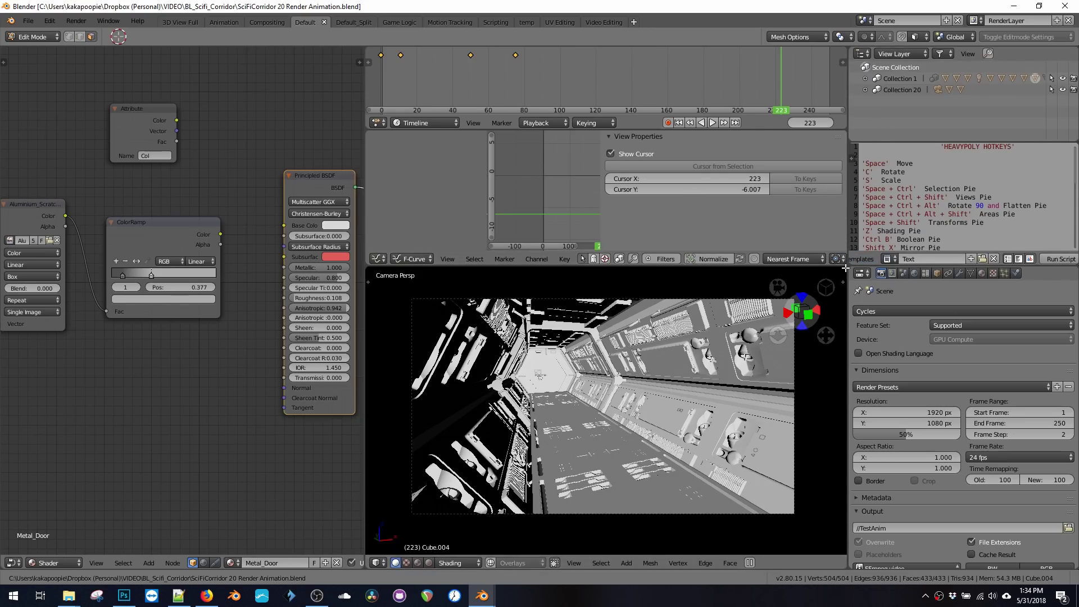
Merge away the Graph Editor and the HEAVYPOLY hotkey Text Editor areas.
drag(845, 268, 835, 256)
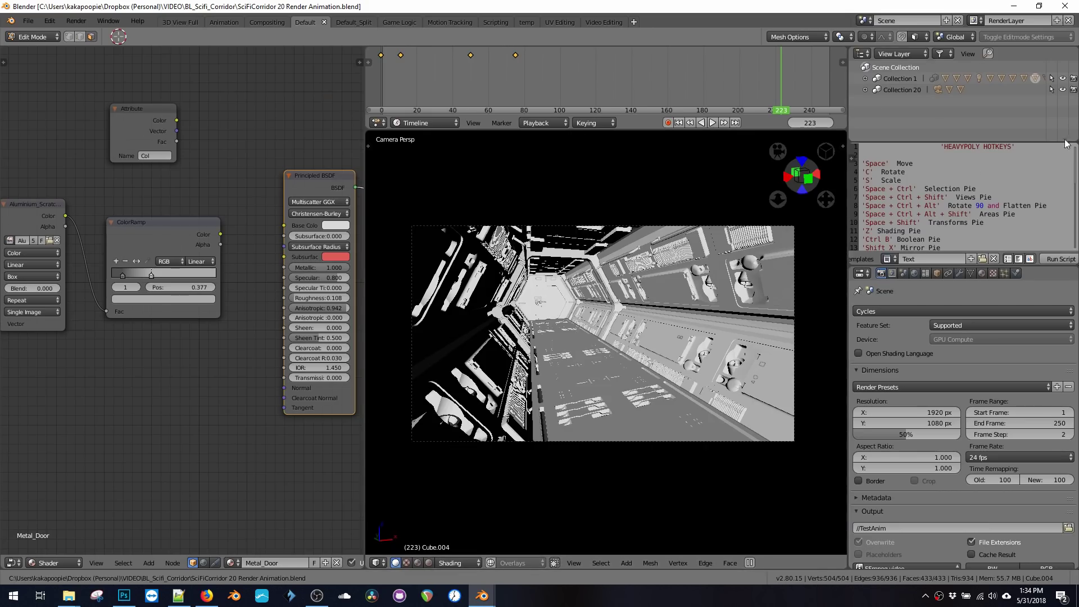
mouse_move(1076, 145)
mouse_down()
mouse_move(1074, 128)
mouse_move(1075, 164)
mouse_up()
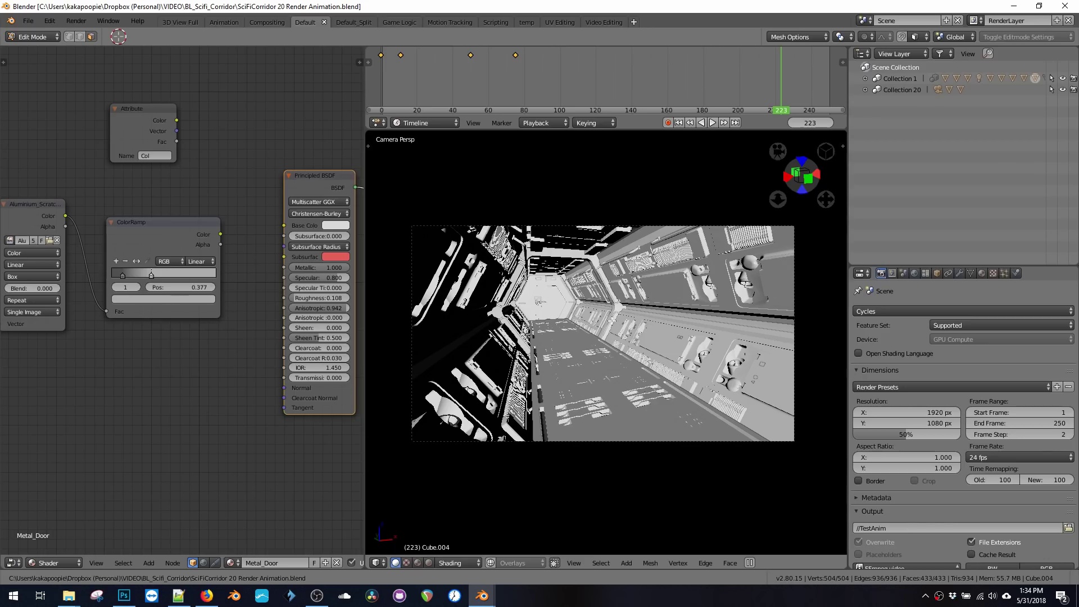
Preview the corridor in LookDev and Rendered shading, switch the engine to Eevee, and play in reverse.
click(417, 564)
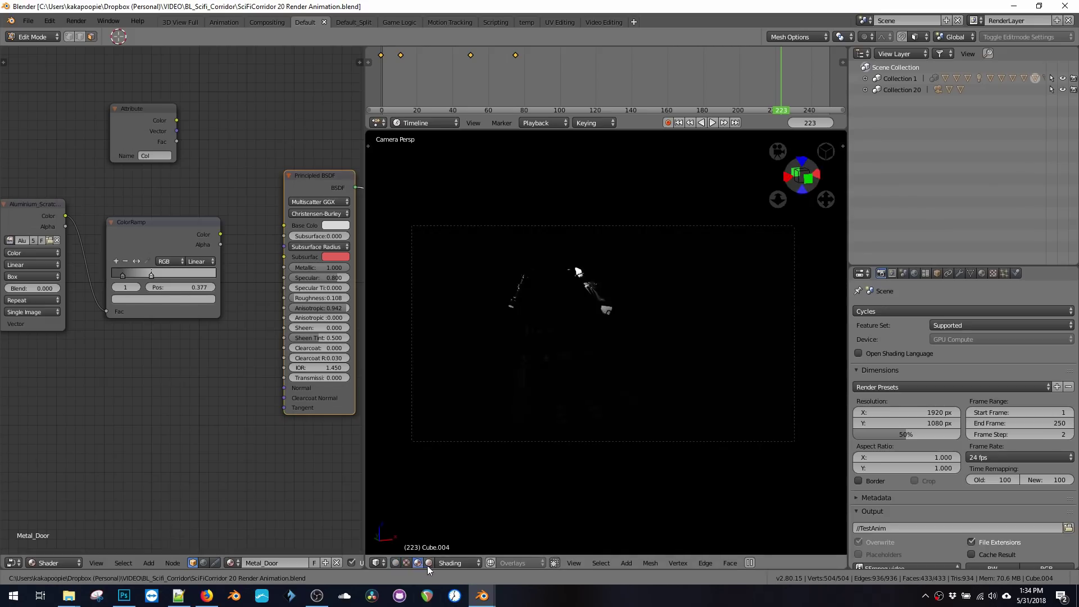
click(428, 564)
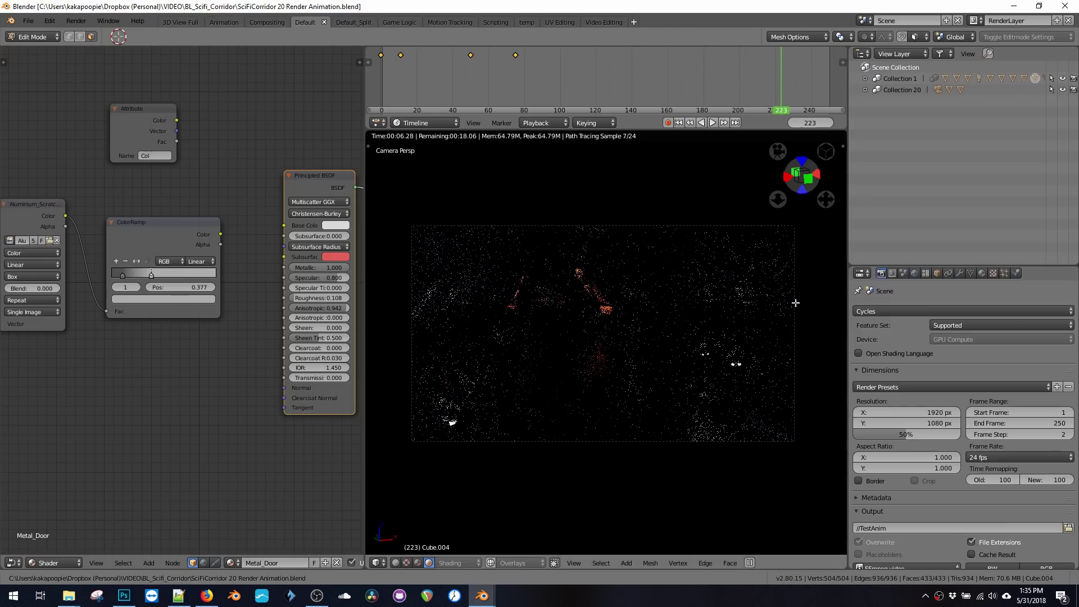
click(865, 312)
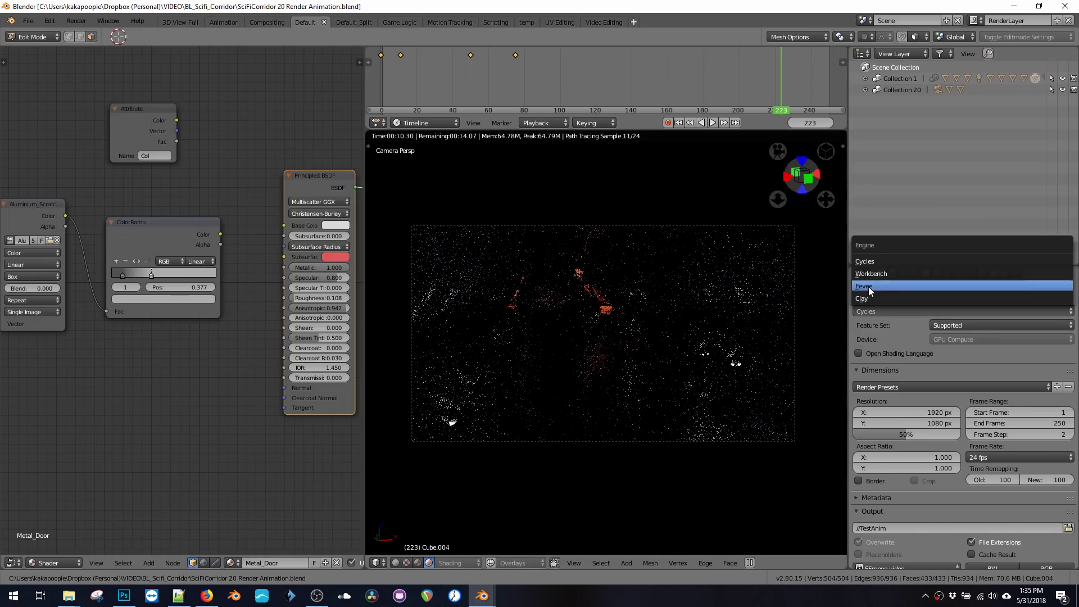
click(868, 287)
key(shift+ctrl+space)
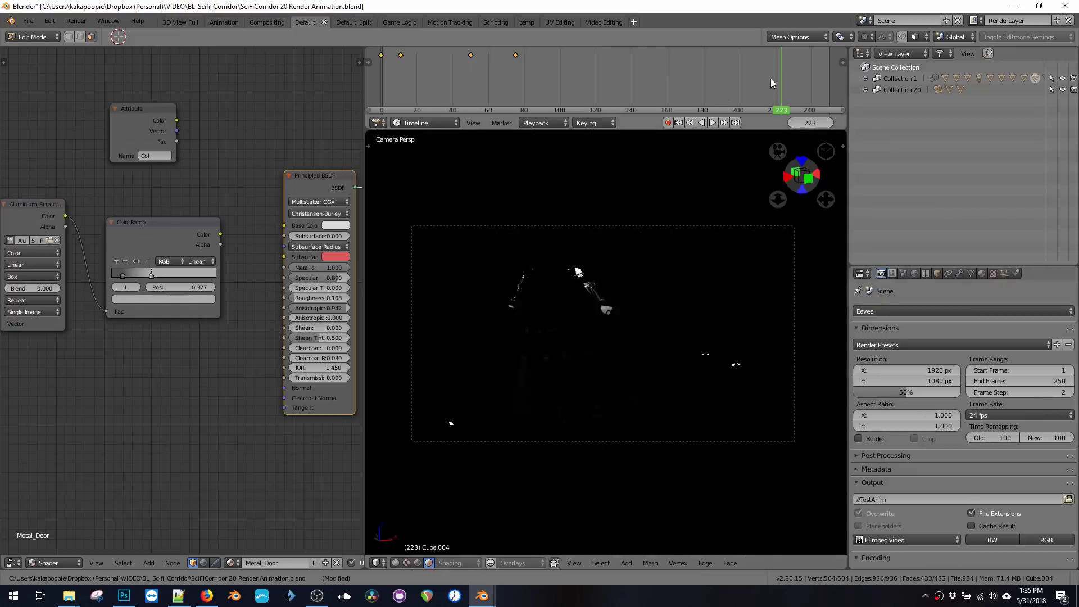
Scrub the corridor animation to frame 110 and show the outliner's filter options.
drag(700, 91, 578, 96)
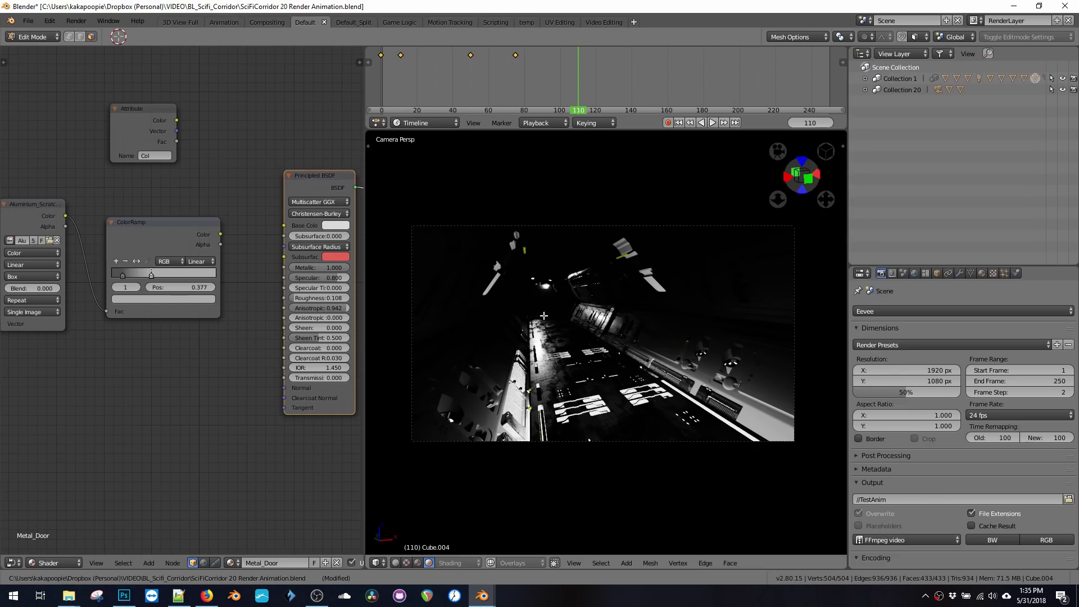
click(940, 55)
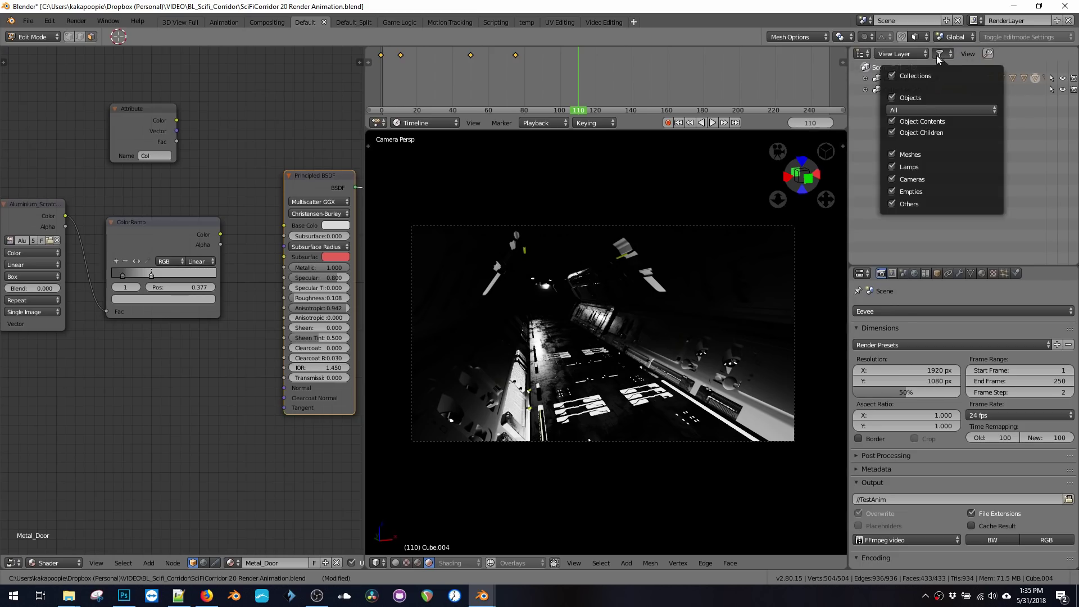
Filter out object contents, meshes, cameras, empties and other object types from the outliner.
click(892, 122)
click(892, 154)
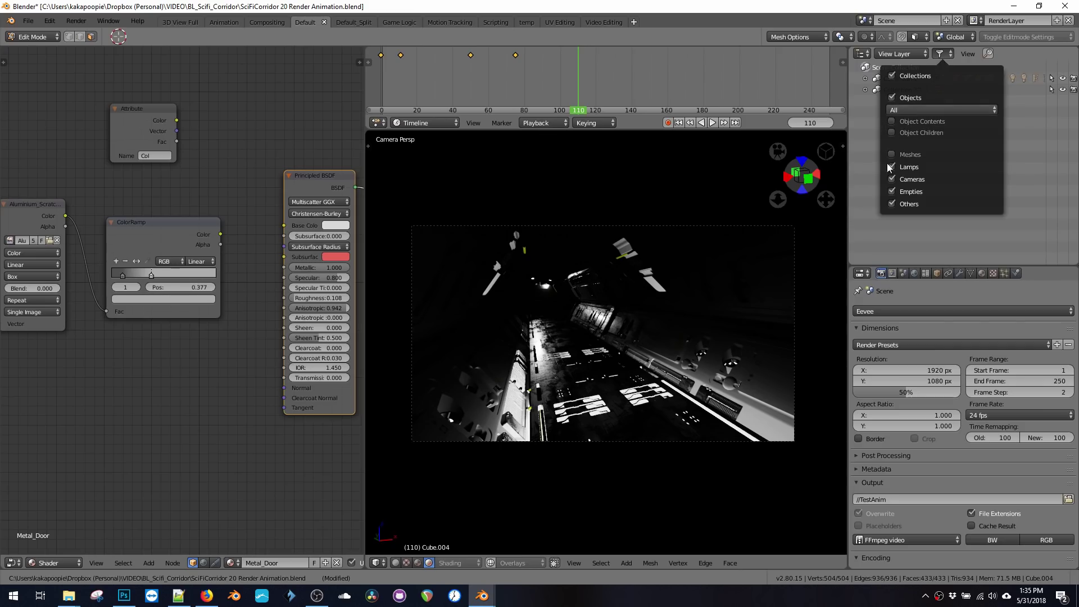
click(892, 179)
click(892, 192)
click(892, 204)
Expand Collection 1, select the Point lamp and bring its Lamp Output node into view.
click(865, 79)
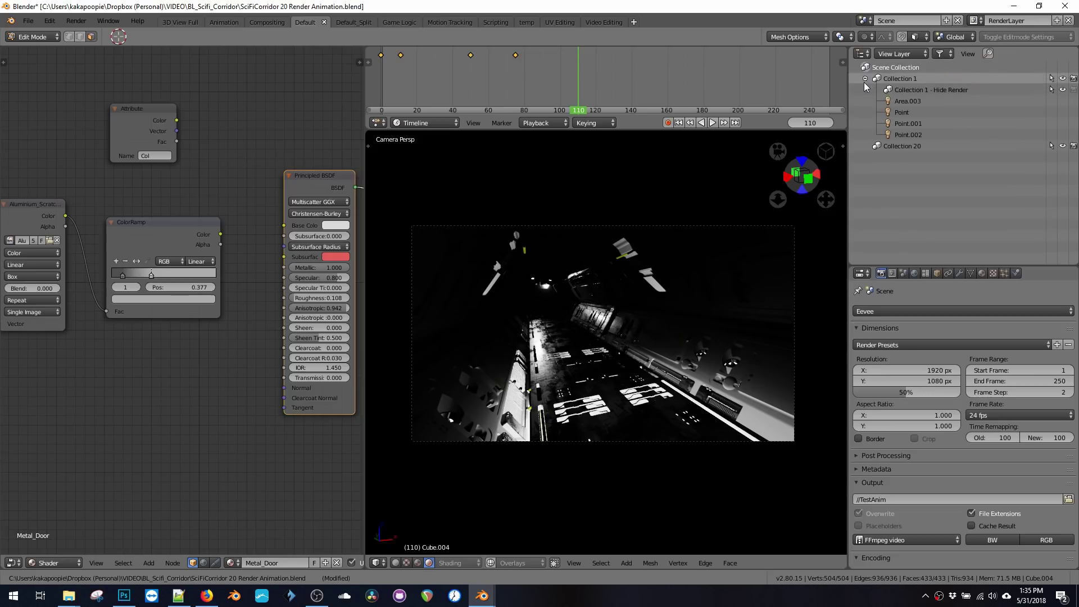
click(865, 78)
click(865, 79)
click(902, 102)
click(902, 112)
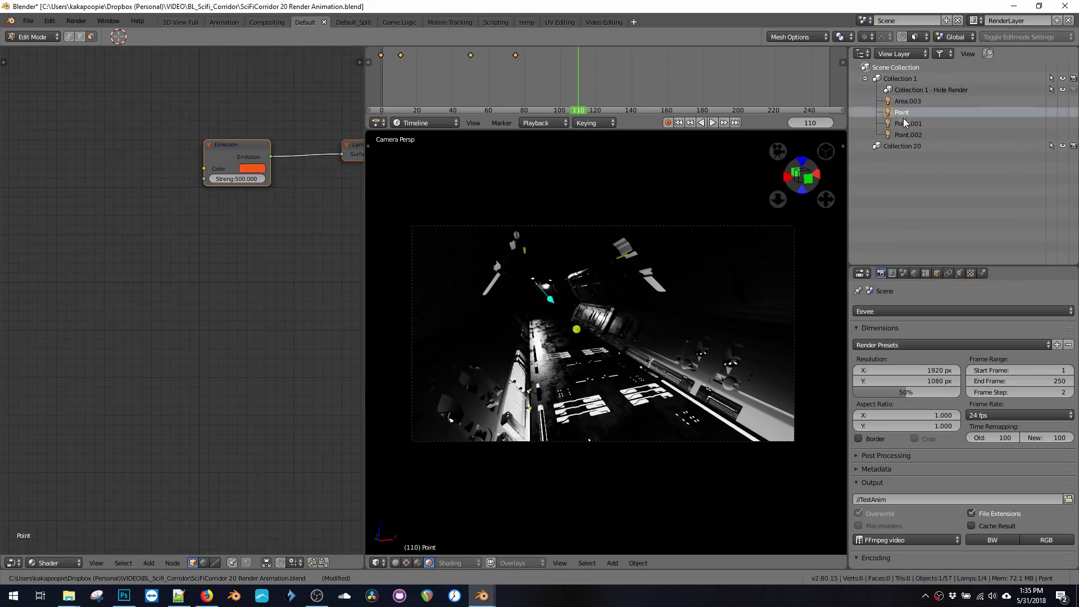
click(905, 124)
click(907, 134)
click(902, 112)
middle_drag(270, 160, 191, 168)
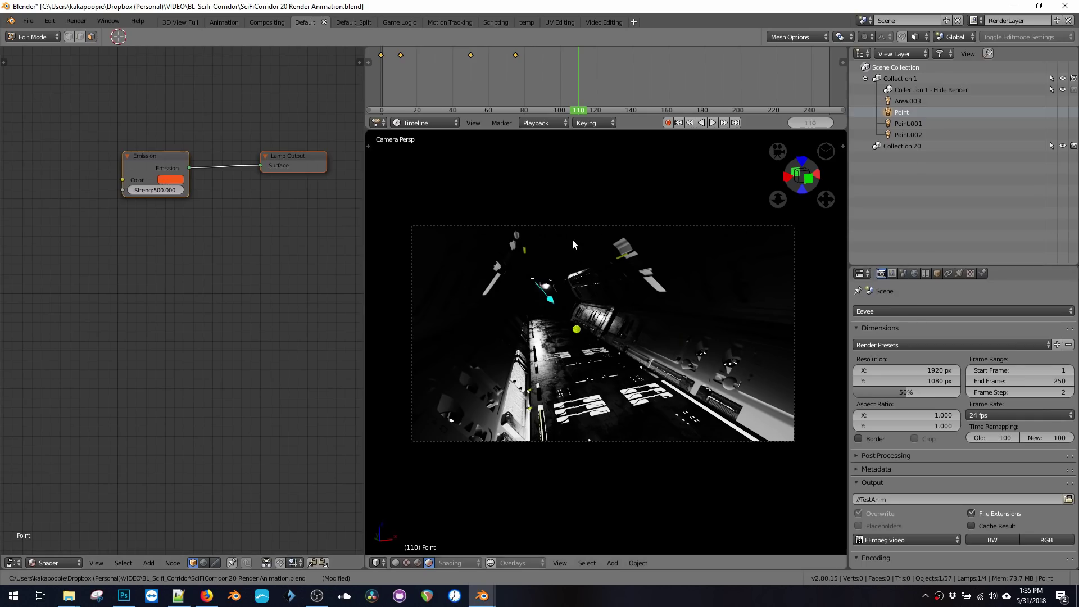
Paste the Emission node's orange into the Point and Point.001 lamp colours.
click(965, 275)
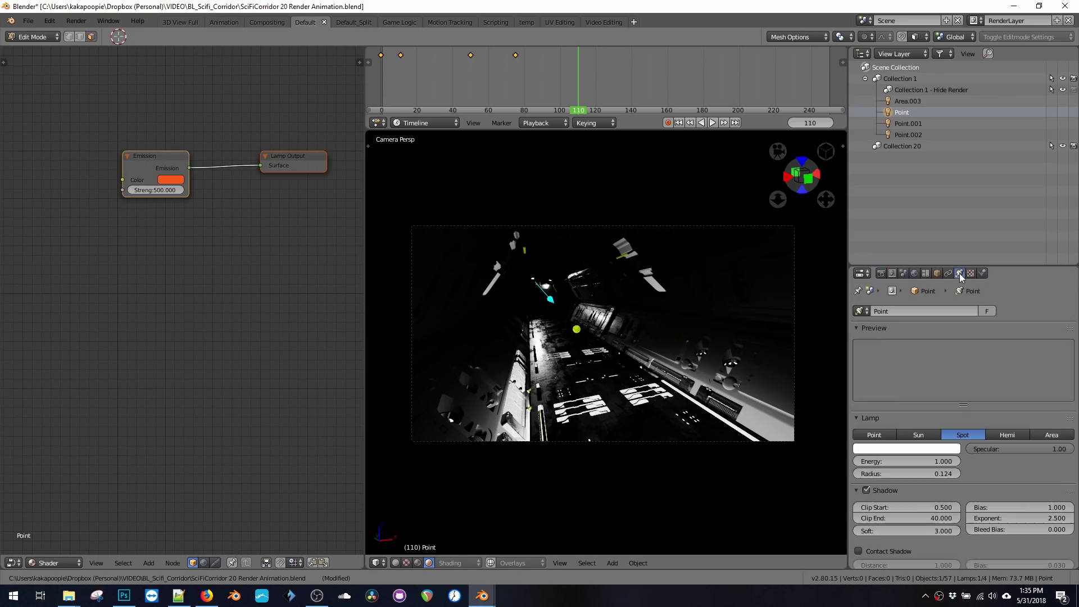
click(904, 273)
click(950, 272)
click(960, 274)
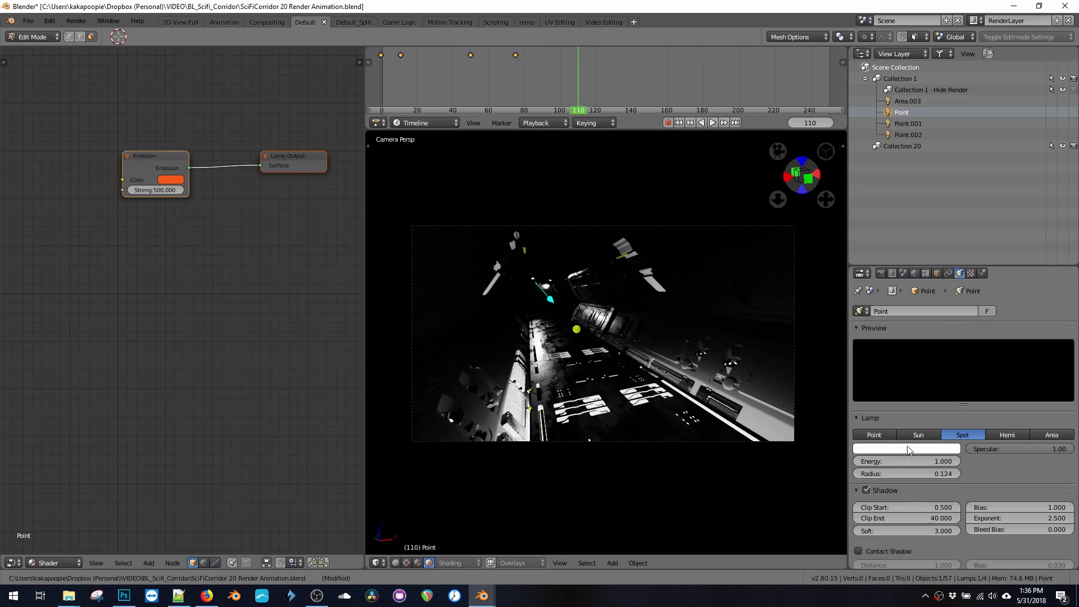
key(ctrl+v)
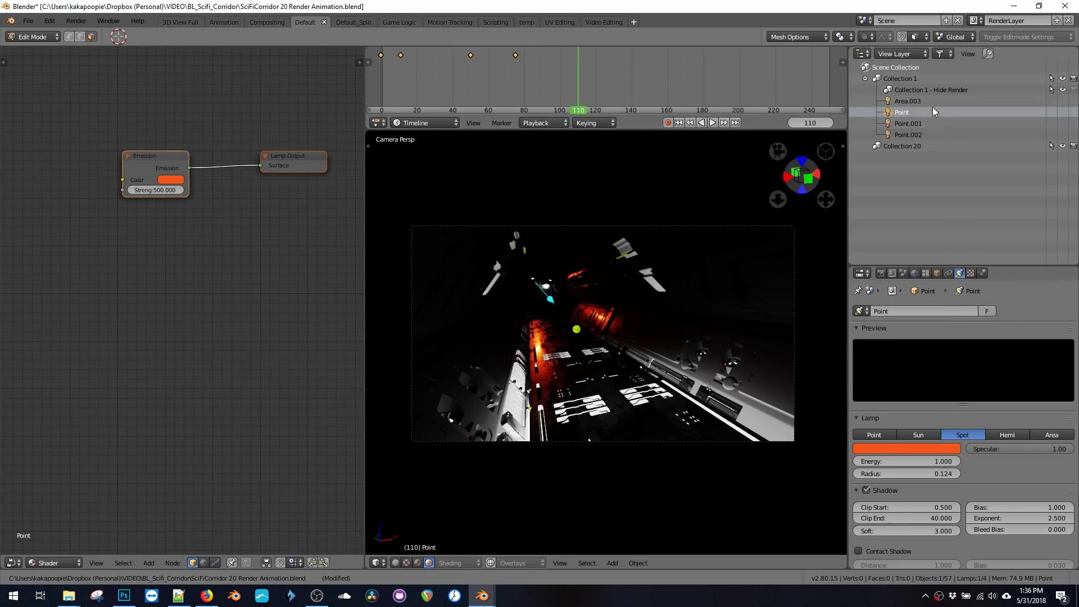
click(931, 123)
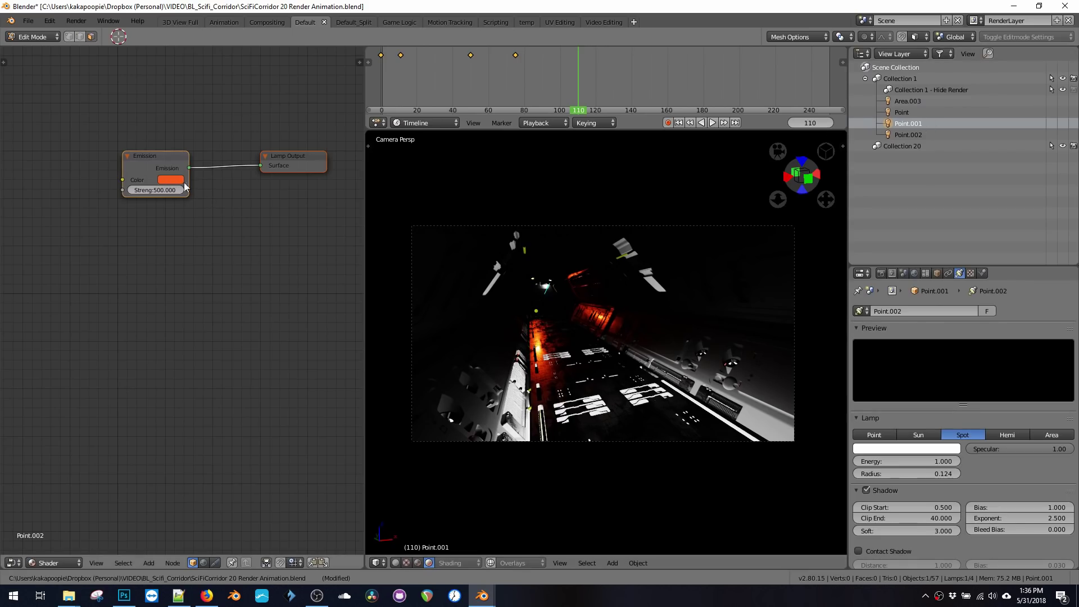
key(ctrl+v)
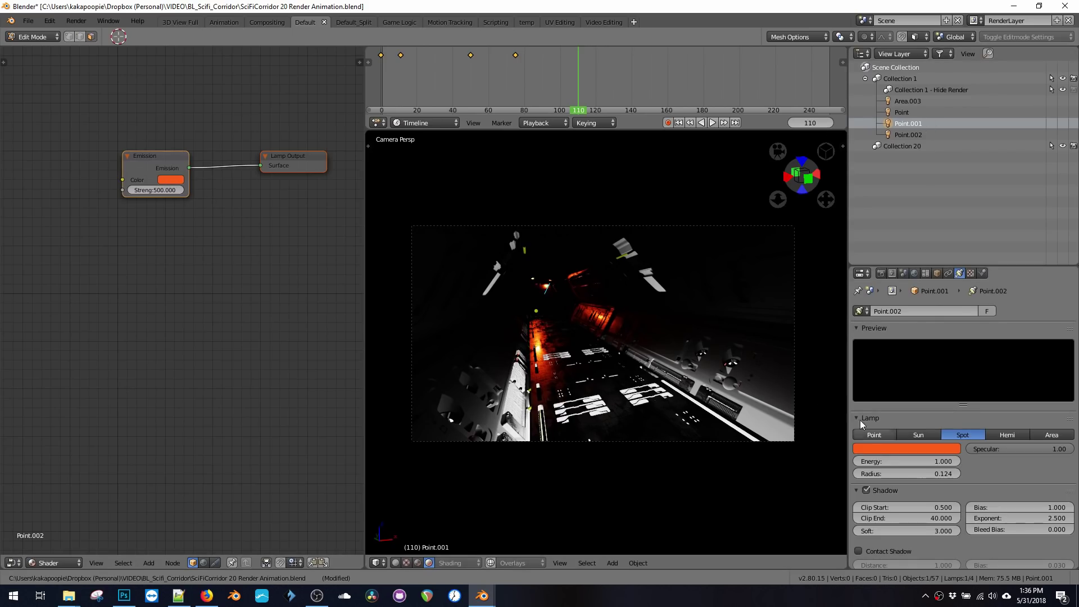
Give Area.003 its light blue and Point.002 its orange node colour, then start playback.
click(916, 103)
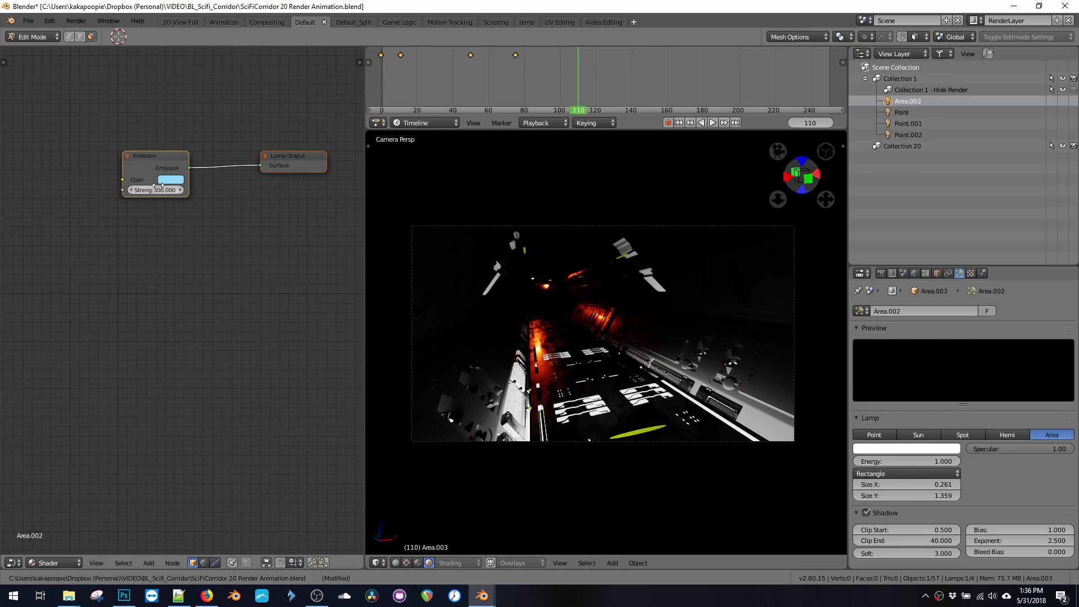
key(ctrl+c)
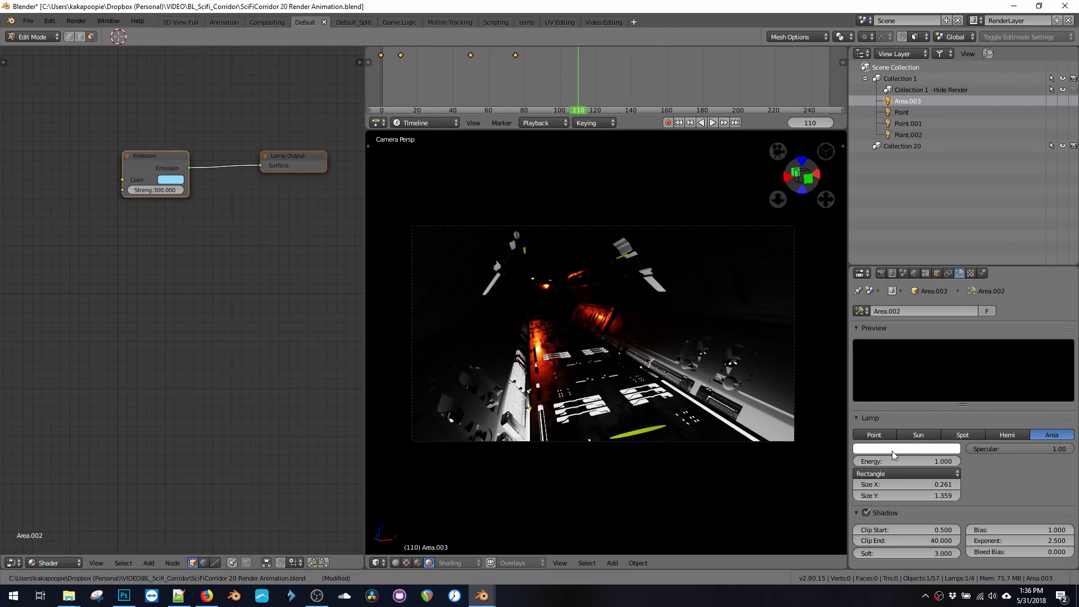
key(ctrl+v)
click(908, 133)
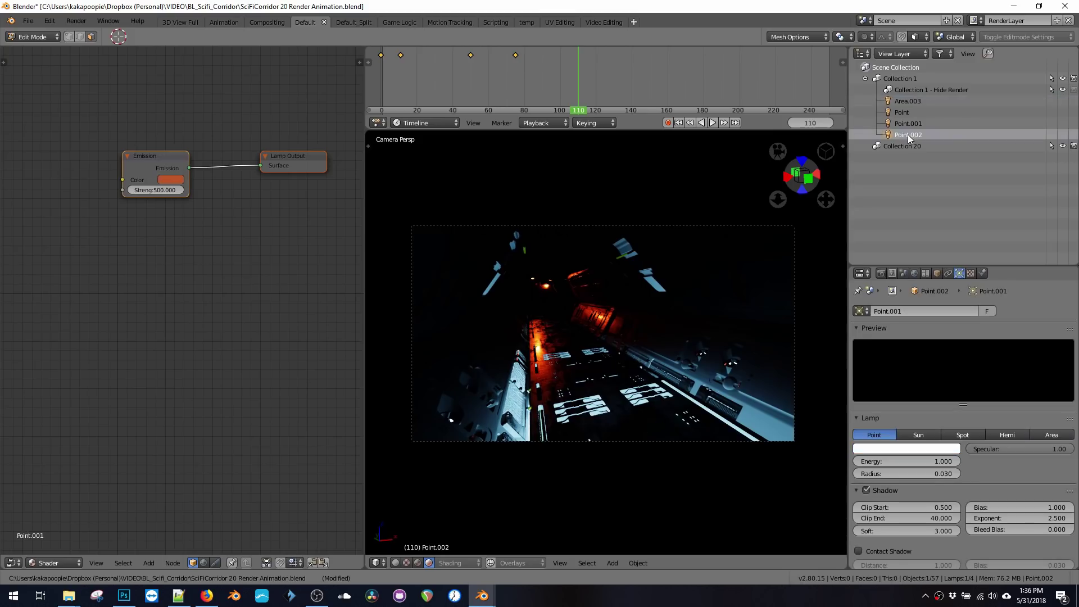
key(ctrl+c)
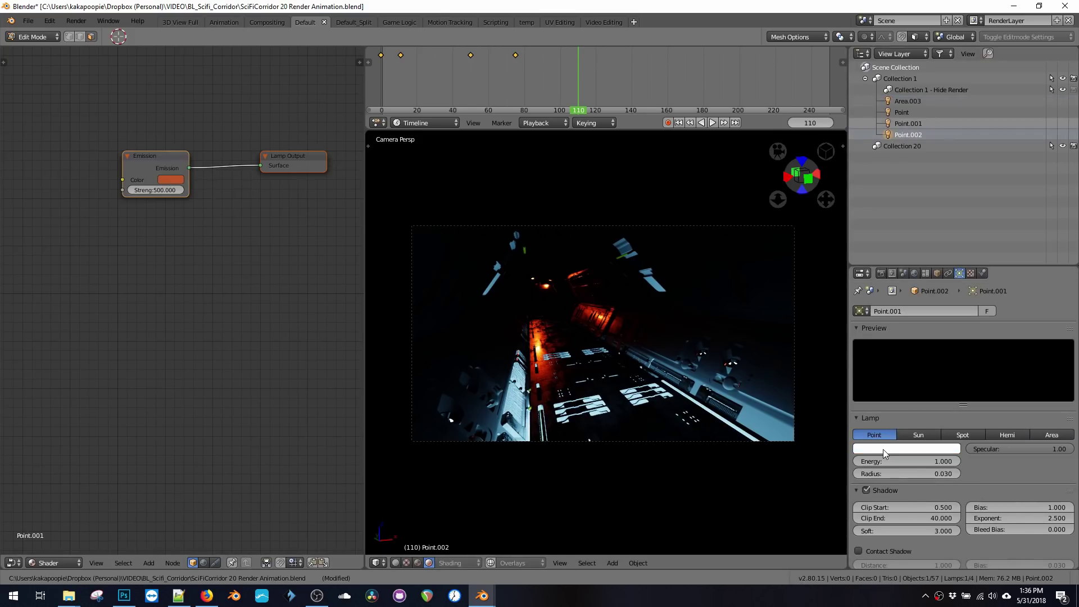
key(ctrl+v)
key(space)
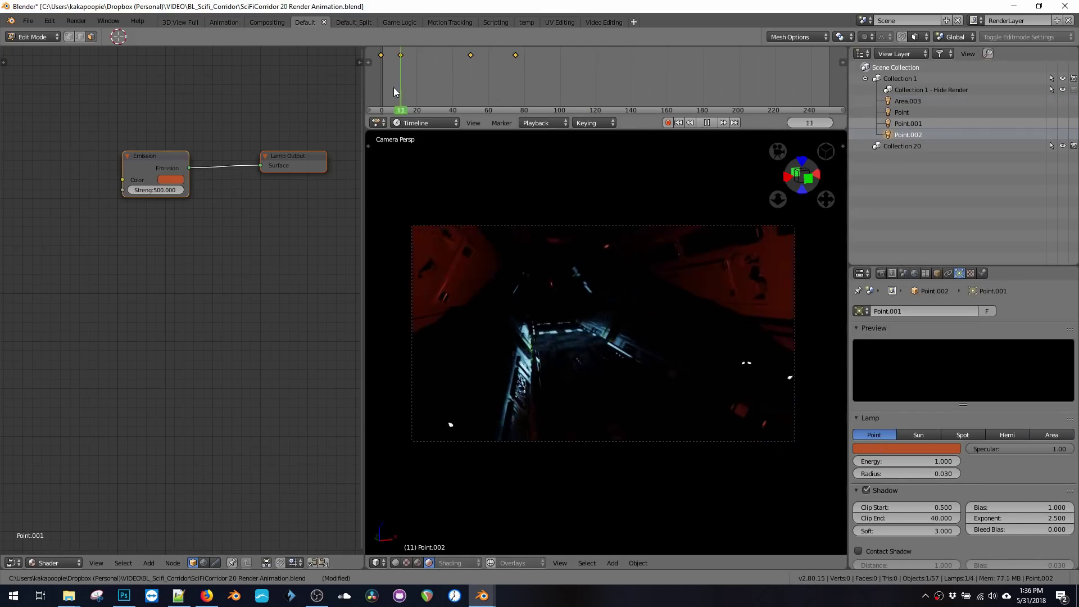
Go to frame 29, show the Render settings, and set the render engine to Eevee.
drag(458, 92, 380, 106)
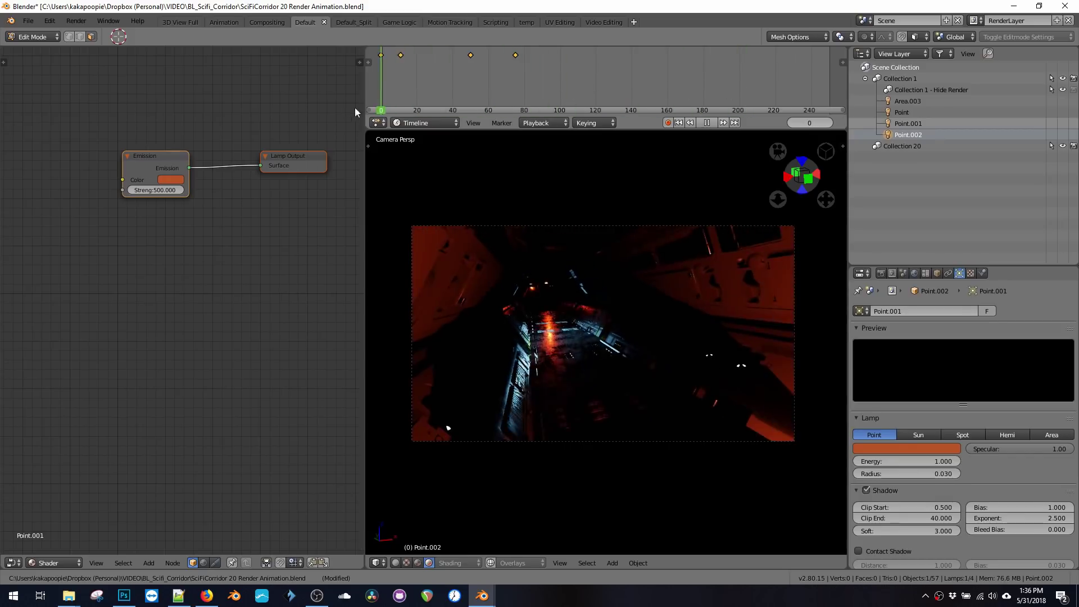
click(433, 91)
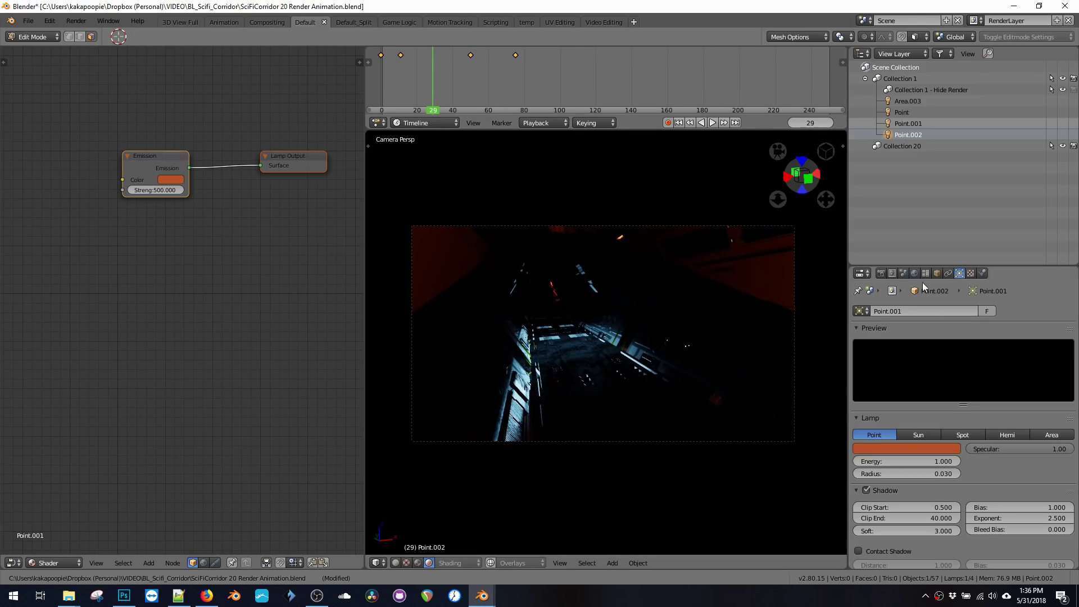
click(881, 274)
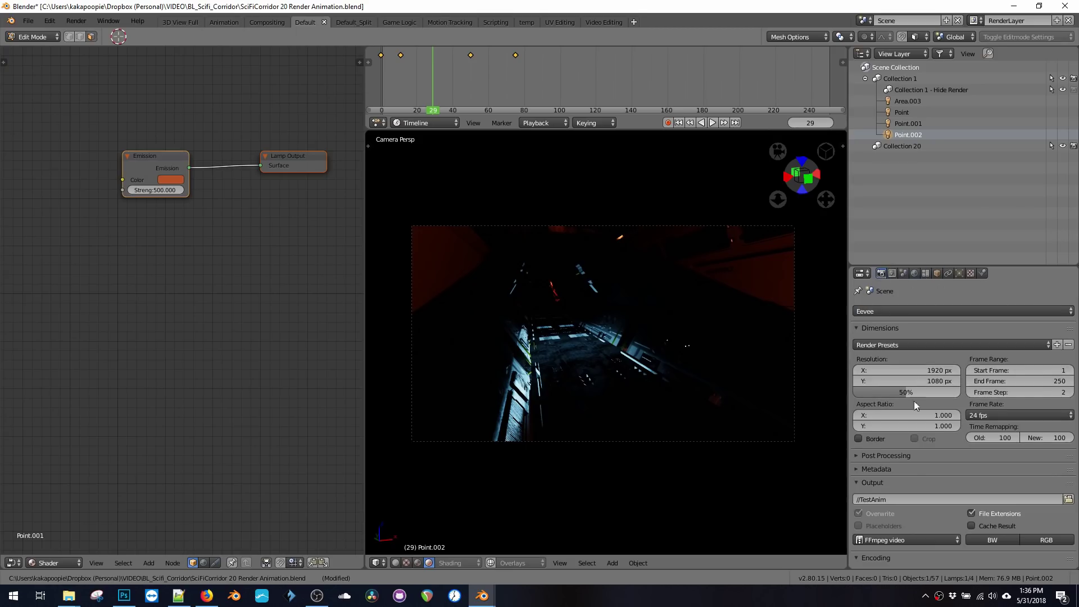
scroll(915, 482, down, 6)
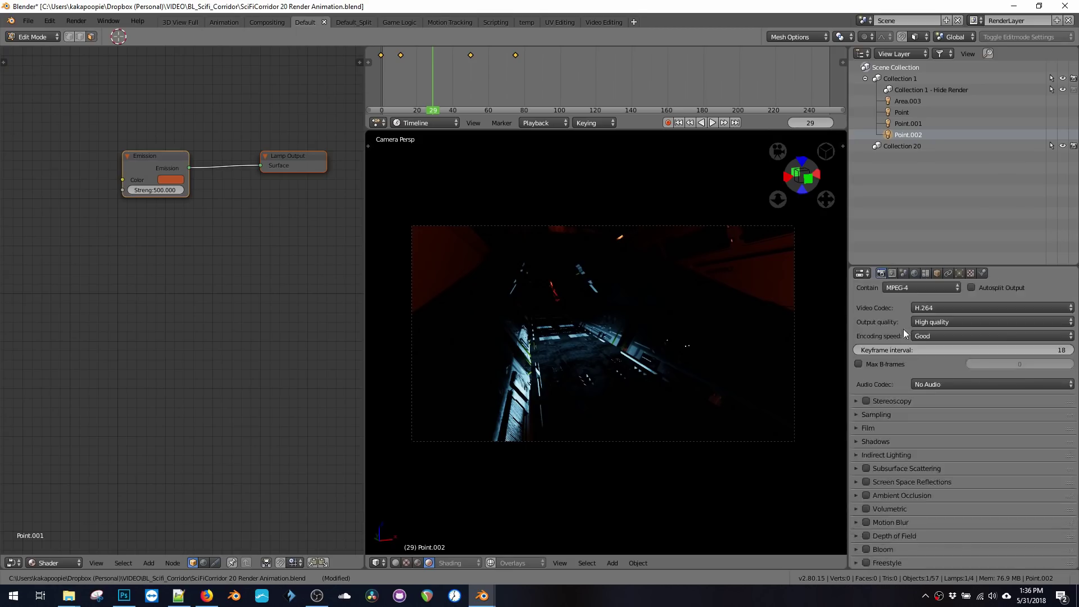
scroll(919, 501, up, 6)
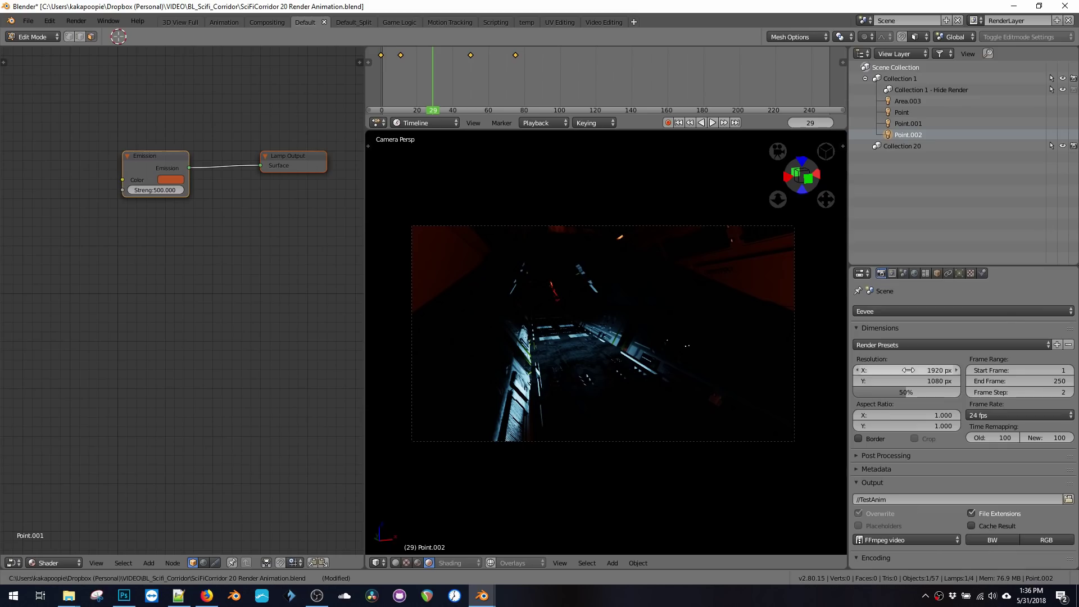
click(864, 311)
click(862, 286)
scroll(908, 403, down, 6)
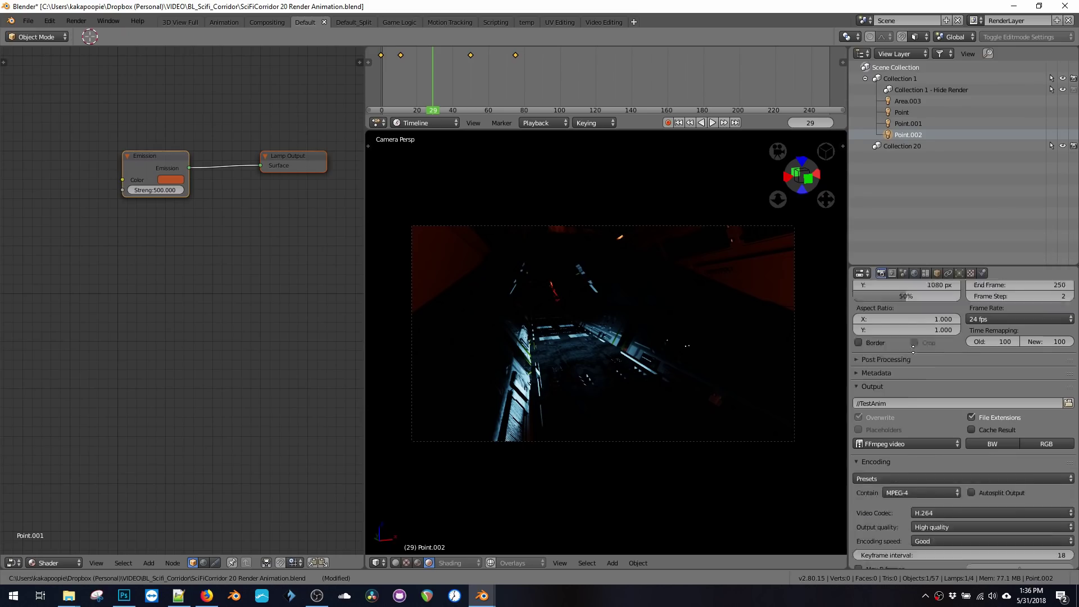
scroll(908, 404, down, 1)
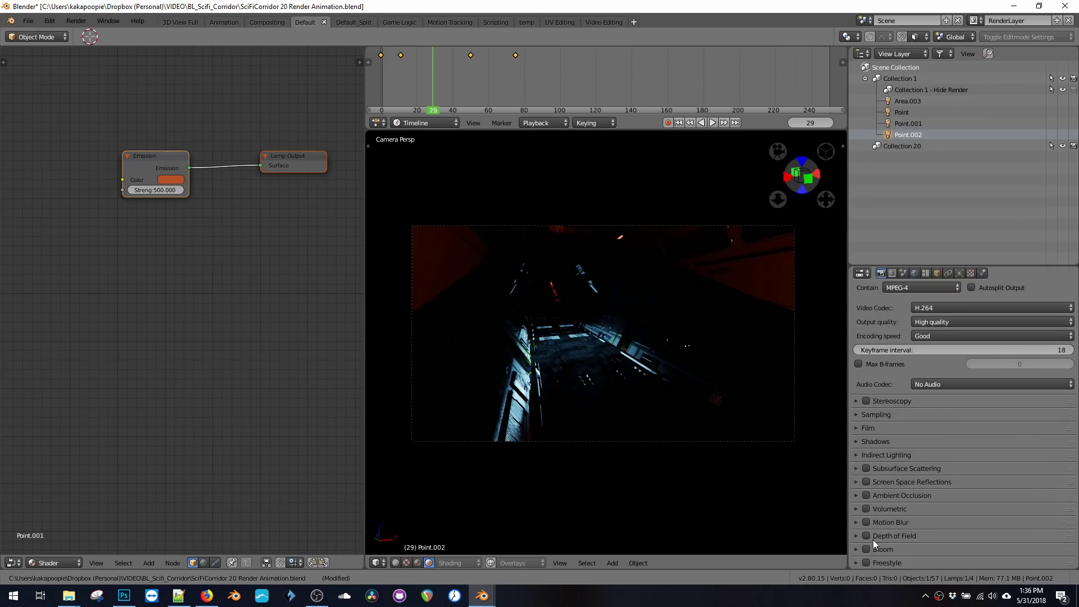
Enable screen space reflections at frame 108 without Half Res Trace, Trace Quality 0.258, Thickness 0.351.
click(866, 482)
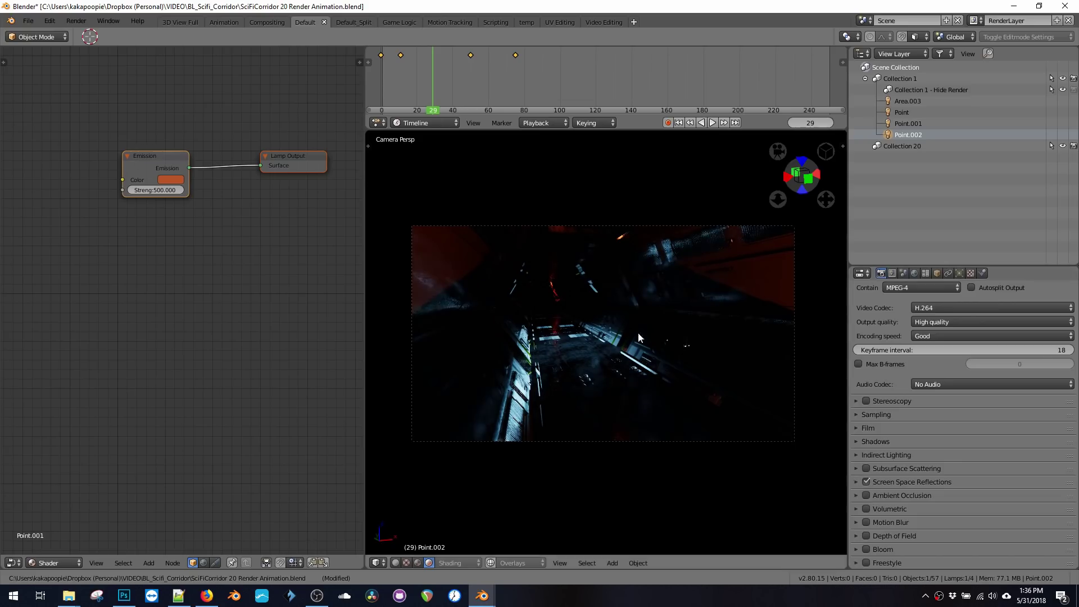
drag(432, 81, 574, 77)
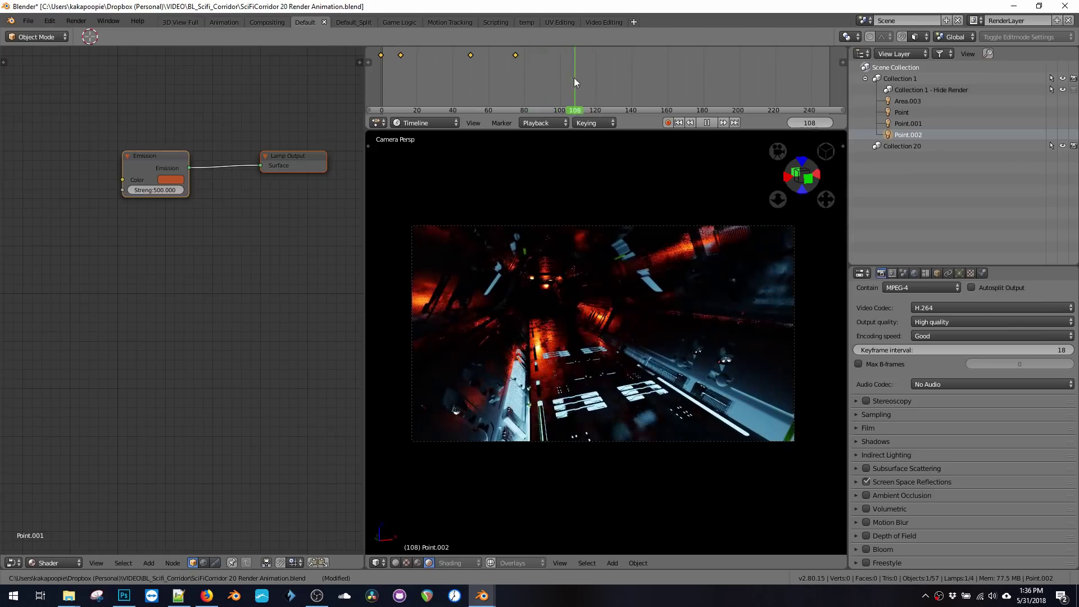
click(855, 482)
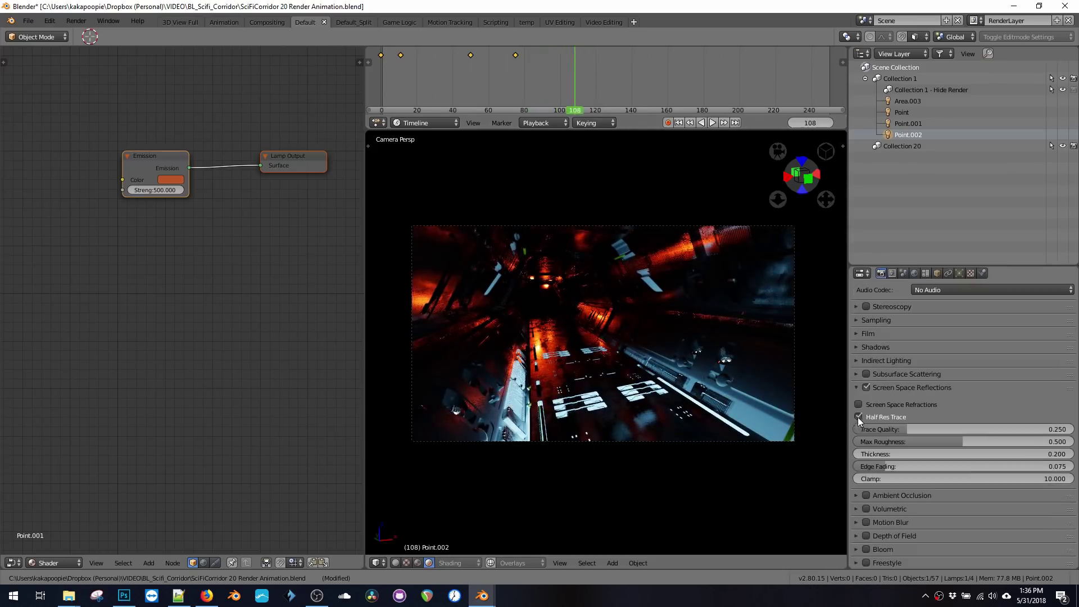
click(857, 417)
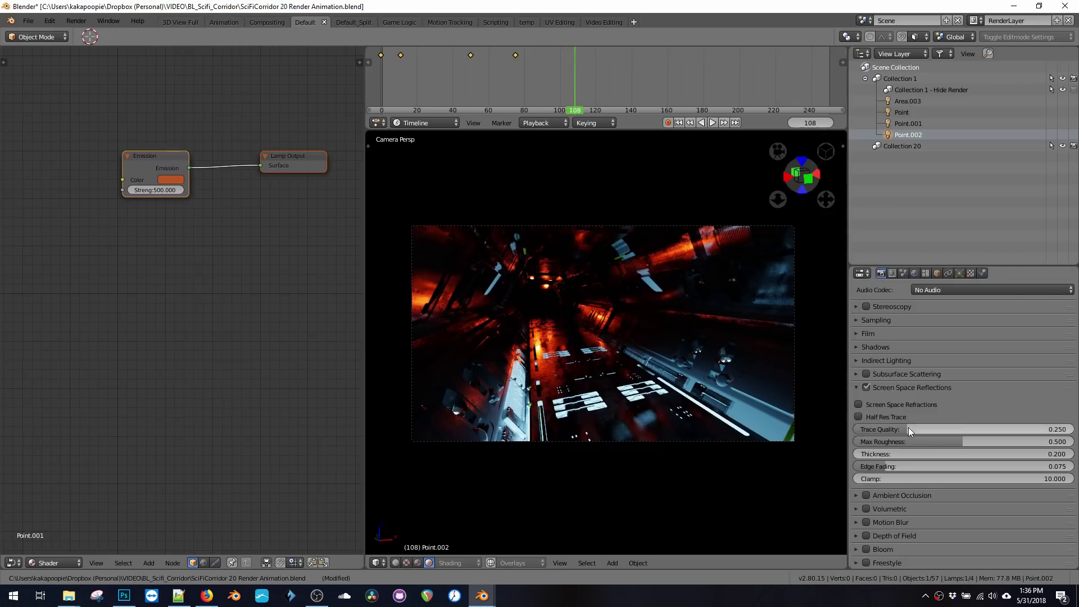
mouse_move(908, 429)
mouse_down()
mouse_move(1063, 428)
mouse_move(899, 429)
mouse_up()
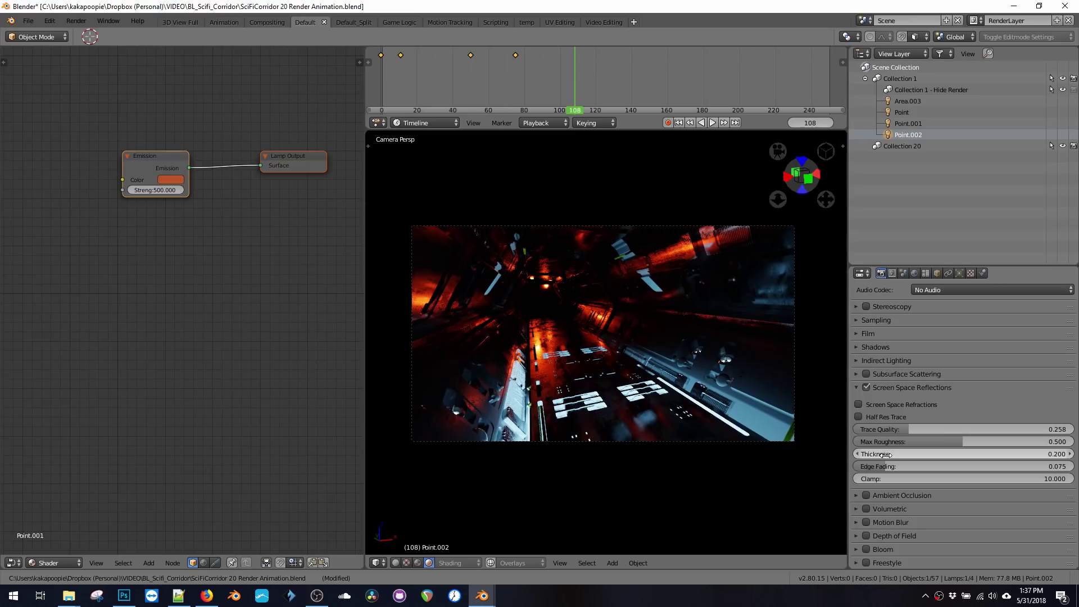
drag(886, 454, 860, 454)
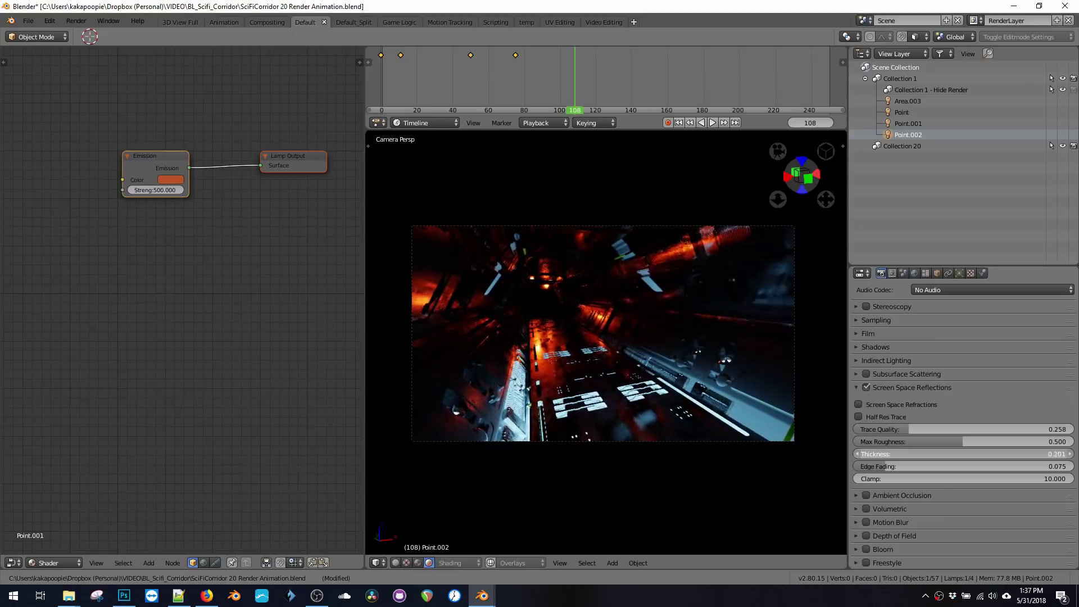
drag(866, 454, 883, 465)
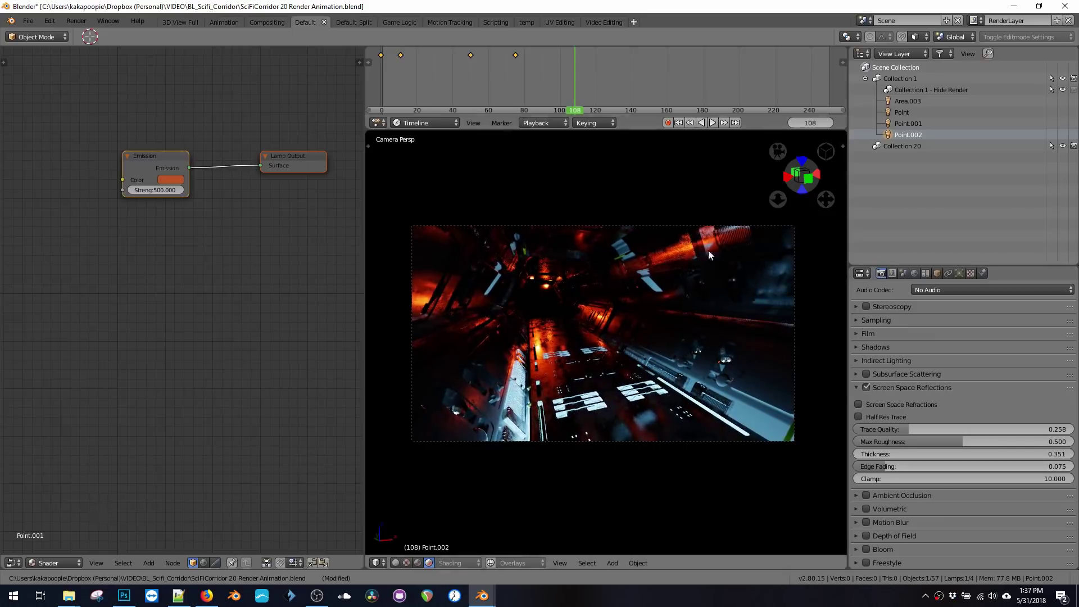
Select Point.001, Point, then Area.003, and orbit the view into the corridor near that lamp.
click(916, 124)
click(907, 113)
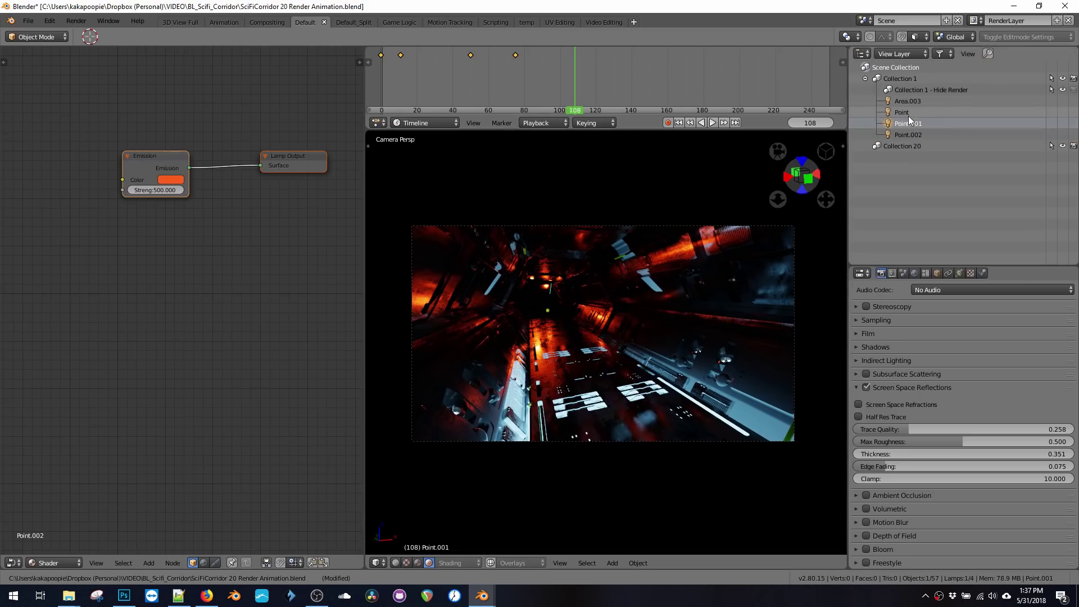
click(905, 102)
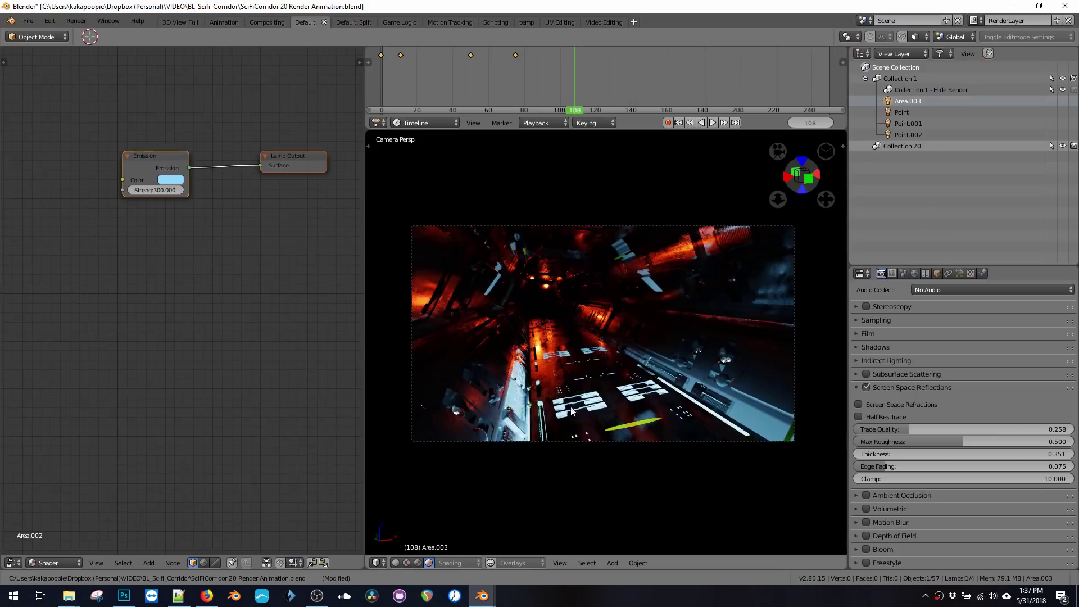
middle_drag(571, 412, 491, 357)
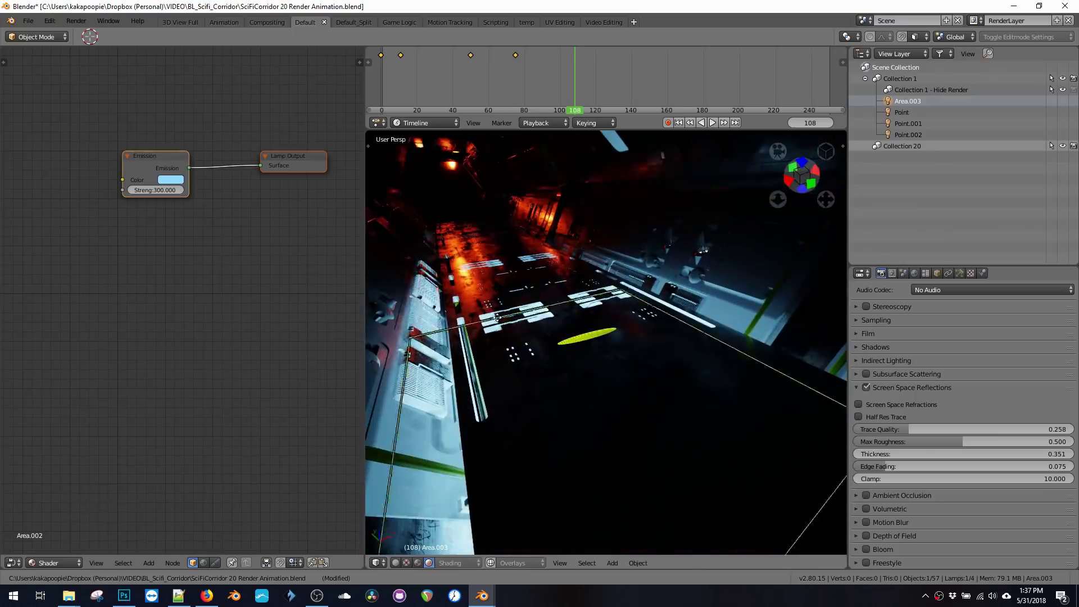
middle_drag(498, 318, 486, 355)
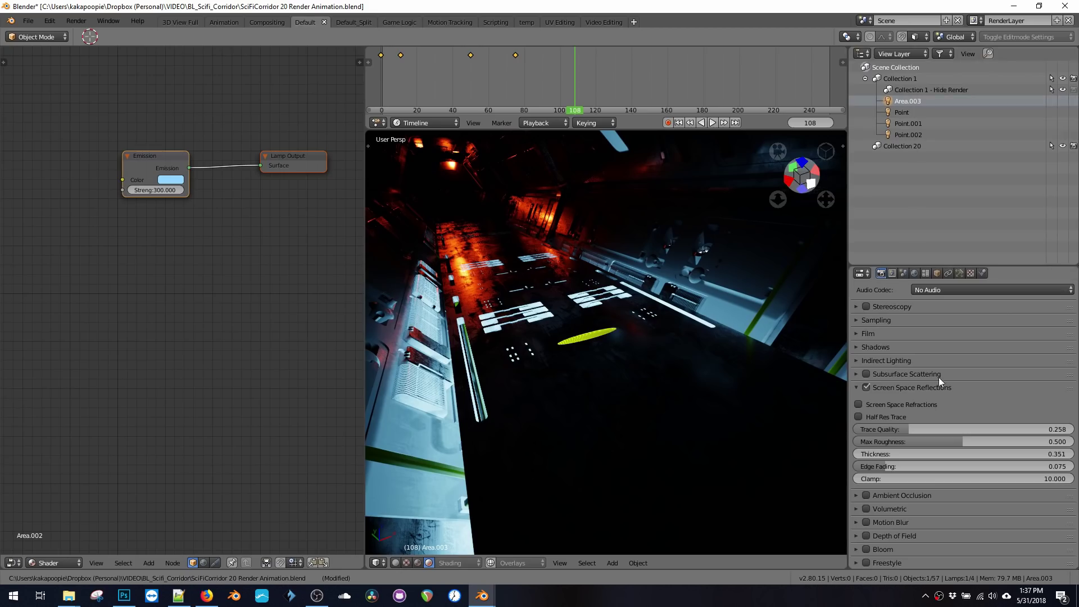
Turn on contact shadows for the Area.003 lamp and lower their thickness toward 0.094.
click(960, 274)
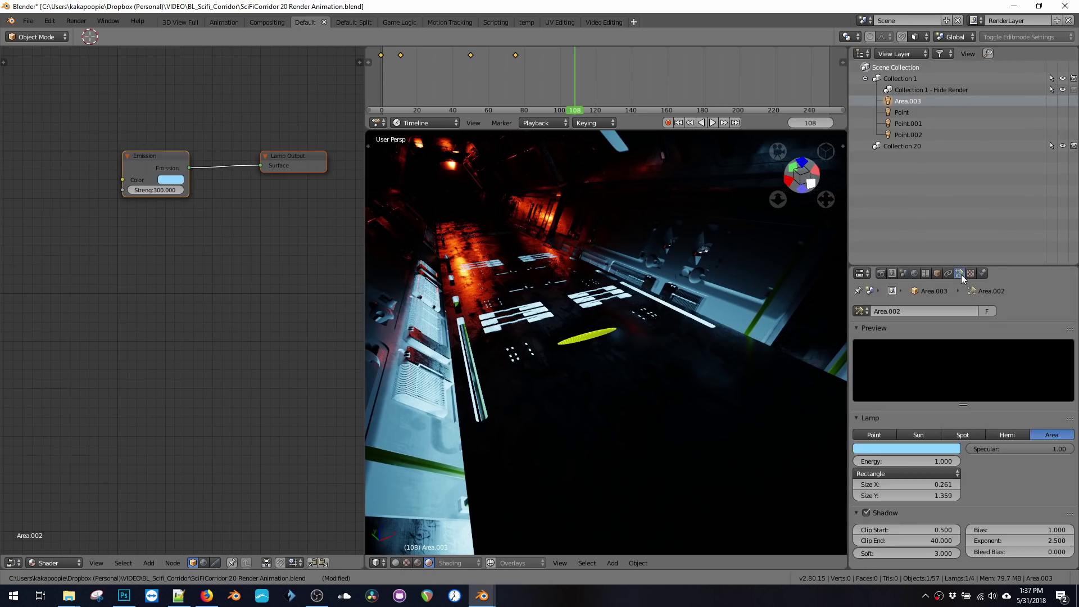
scroll(943, 444, down, 2)
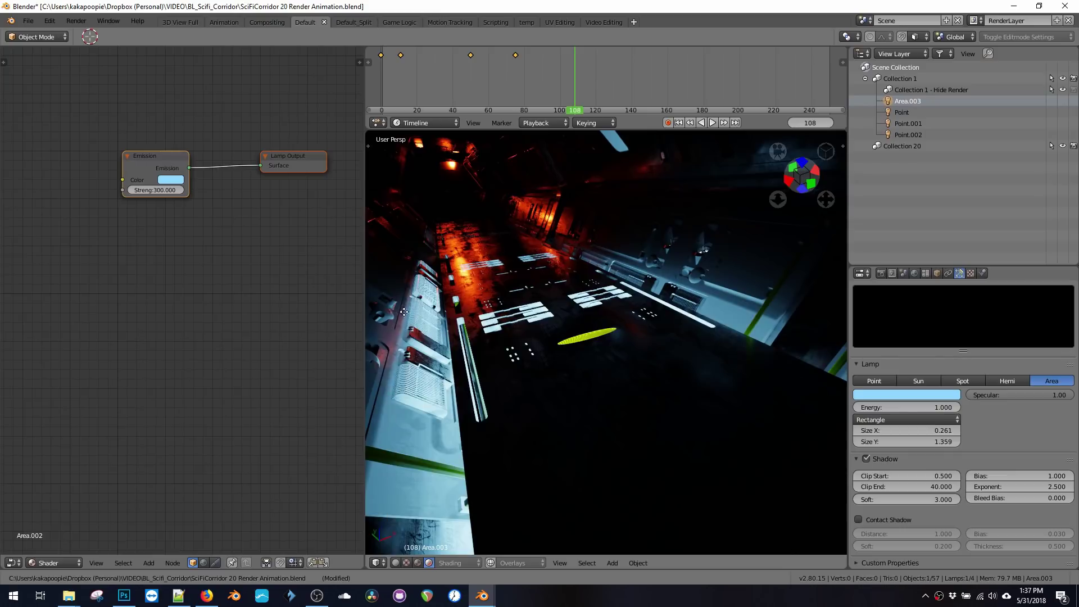
click(858, 519)
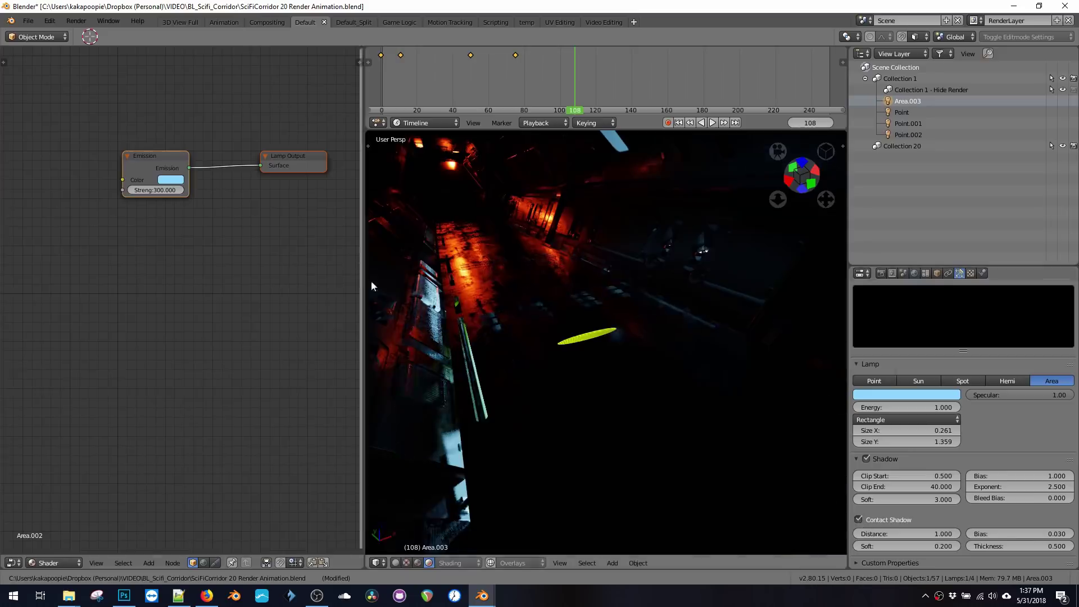
middle_drag(556, 358, 514, 344)
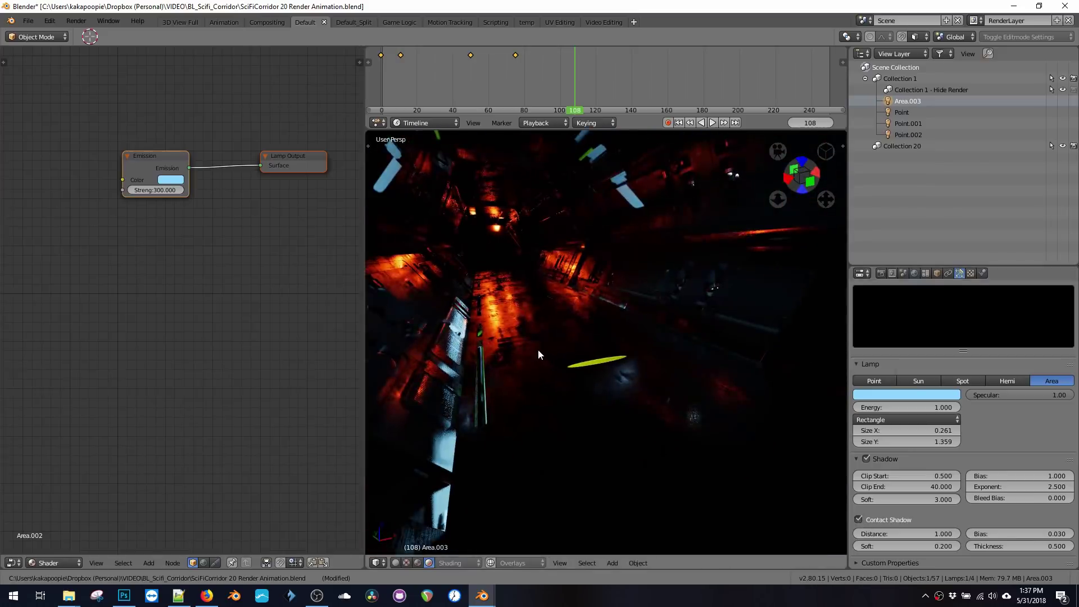
drag(1029, 546, 992, 546)
middle_drag(715, 408, 522, 349)
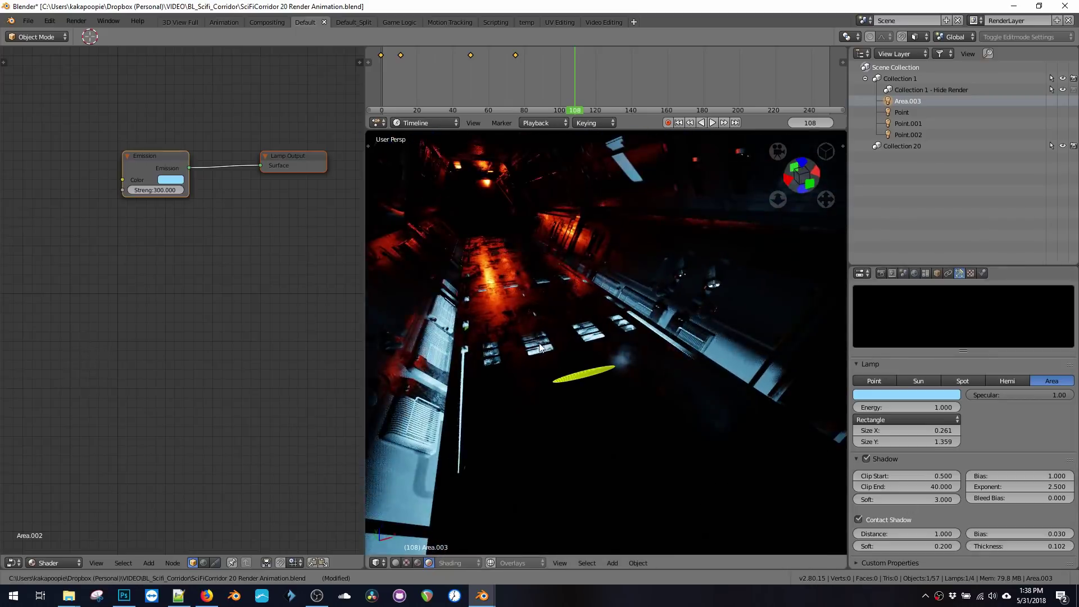
drag(1011, 546, 1010, 546)
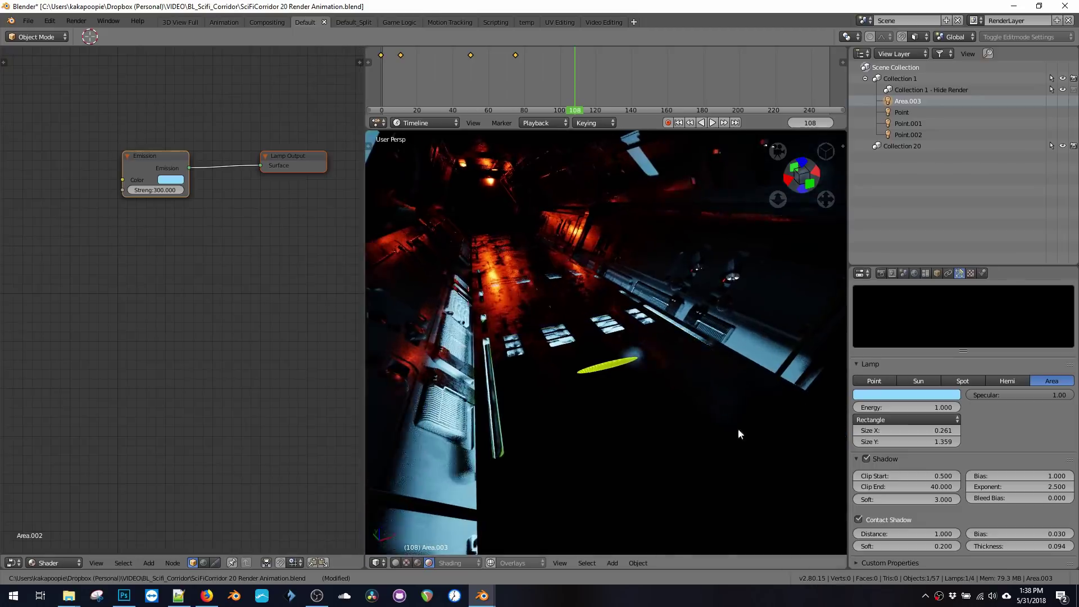
Set the contact shadow Soft value to 2.3, then select the Point.001 spot lamp.
mouse_move(904, 546)
mouse_down()
mouse_move(942, 551)
mouse_move(894, 546)
mouse_up()
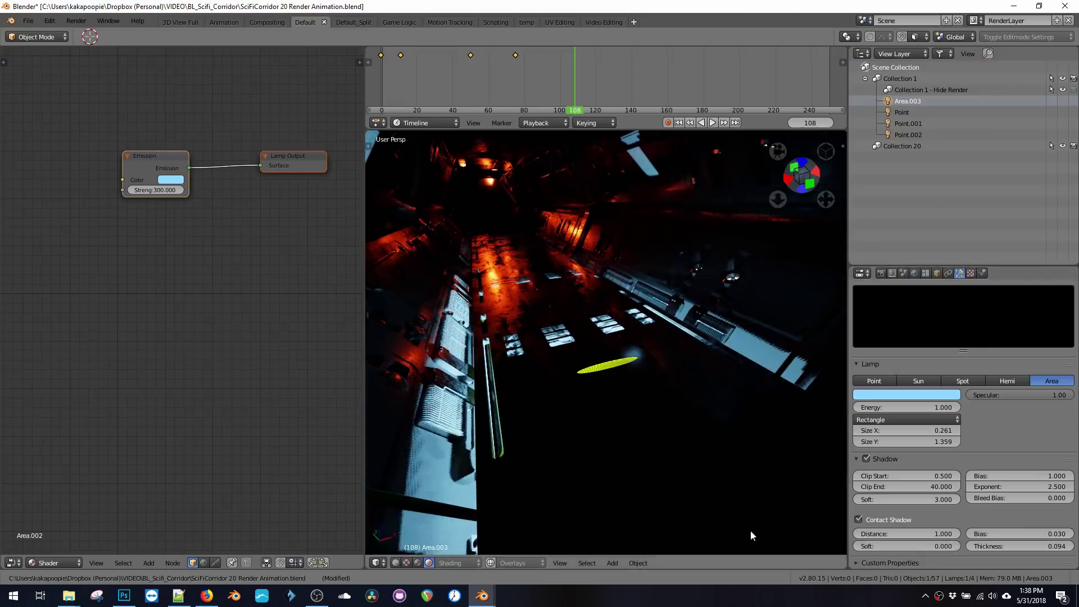
mouse_move(872, 546)
mouse_down()
mouse_move(902, 549)
mouse_move(874, 554)
mouse_up()
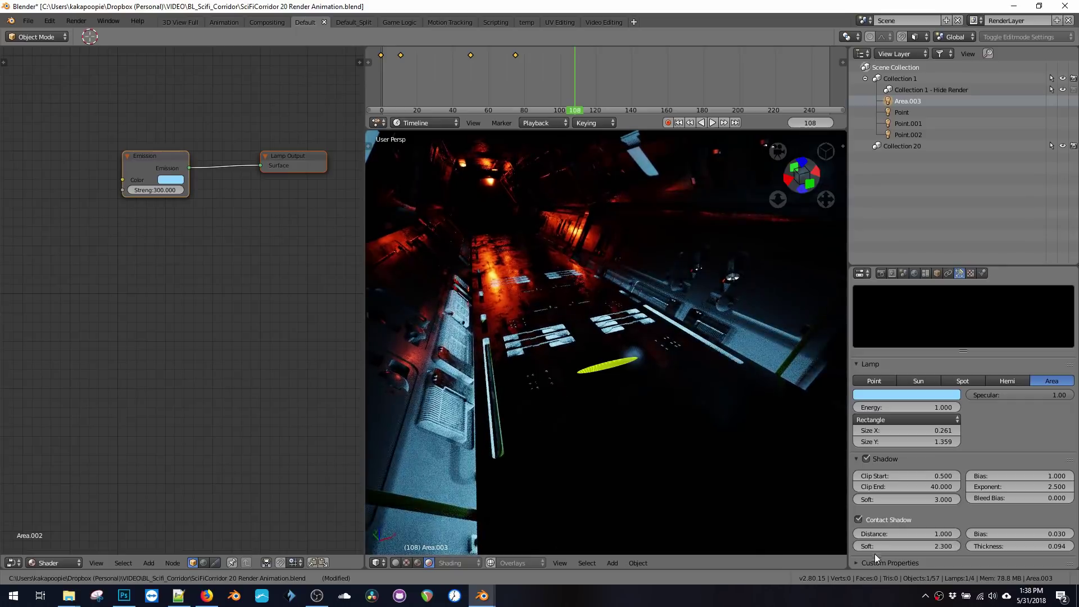
click(889, 546)
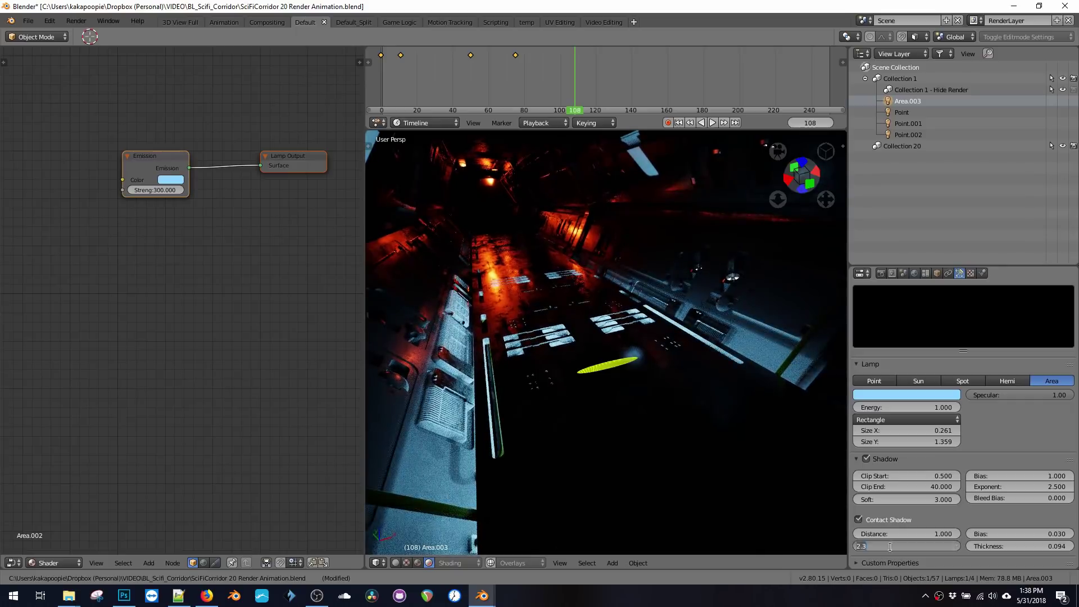
key(Return)
middle_drag(595, 300, 555, 224)
click(904, 123)
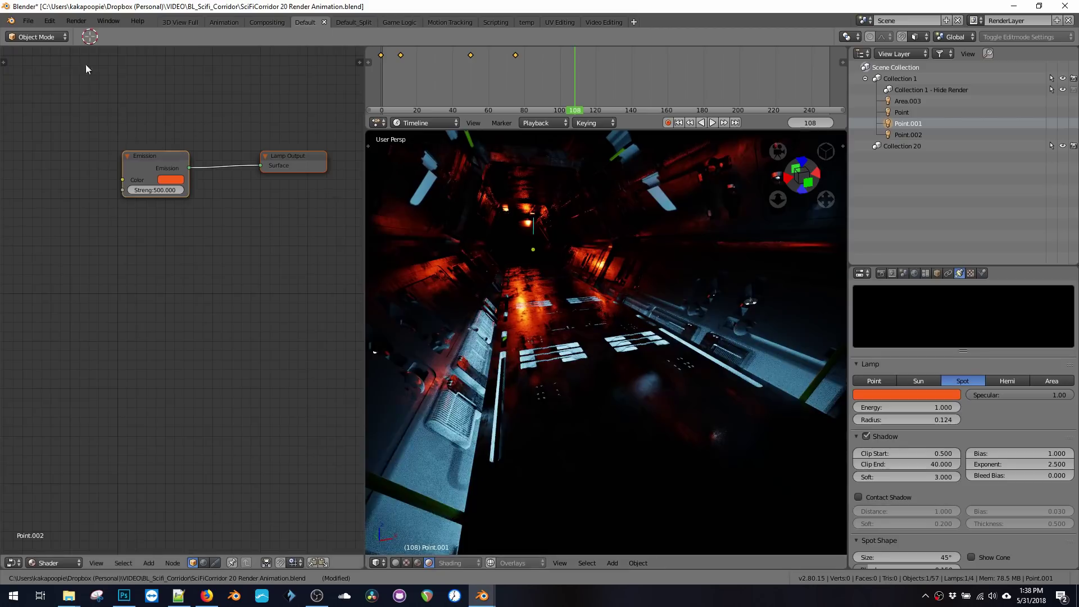
Use Save As to write the scene to SciFiCorridor 20 Render Animation EEVEE.blend.
click(28, 21)
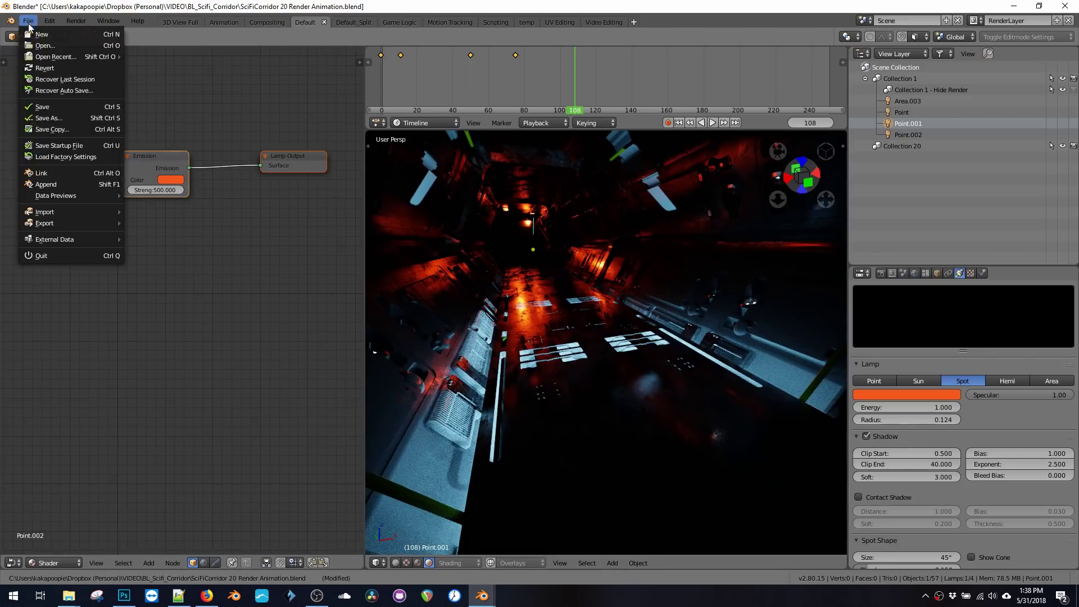
click(43, 118)
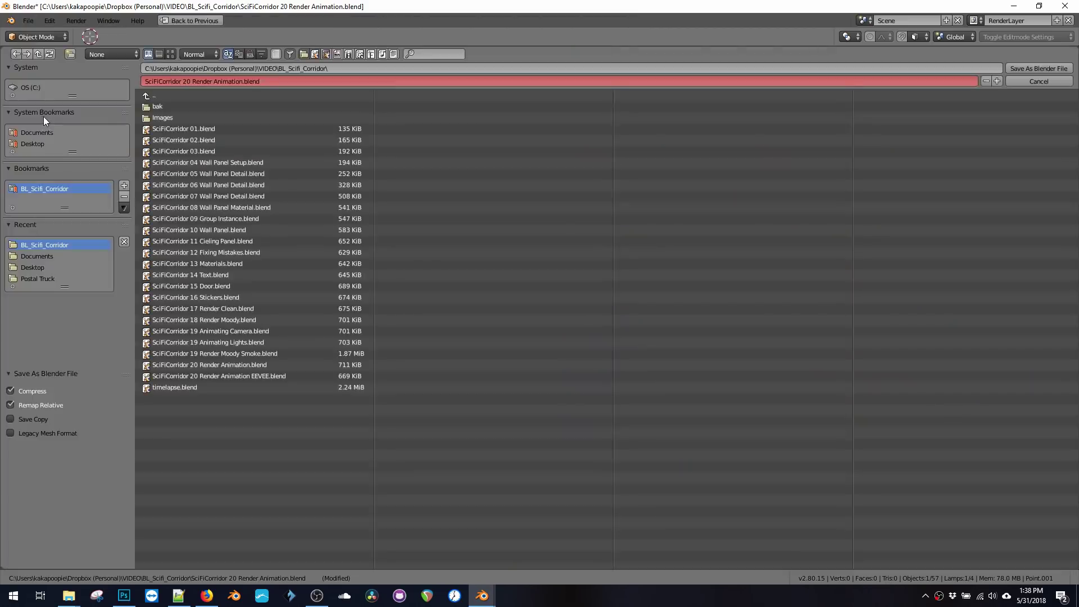
click(237, 375)
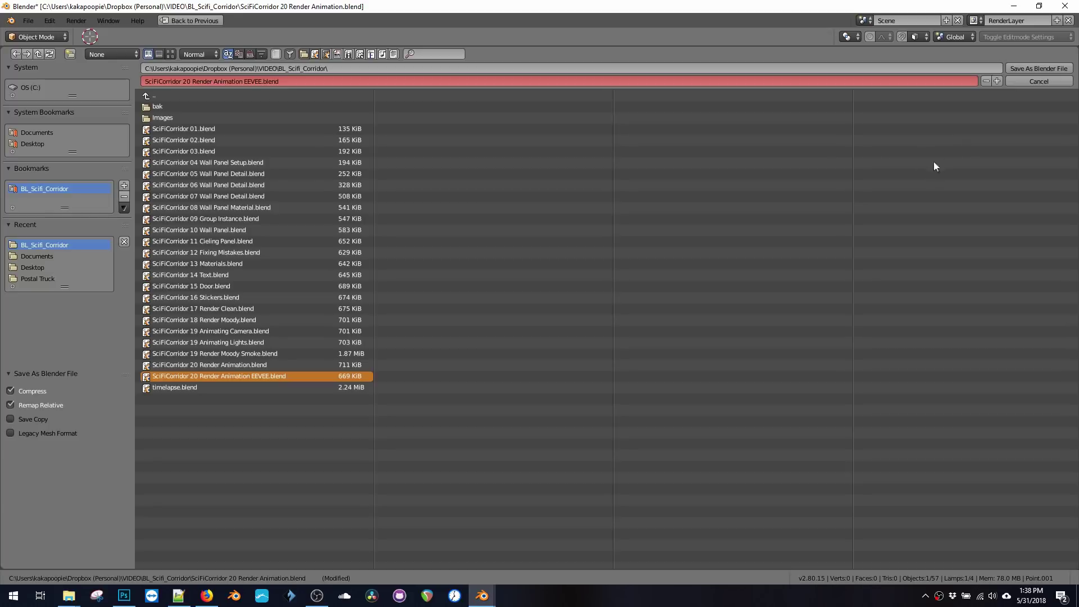
click(1020, 68)
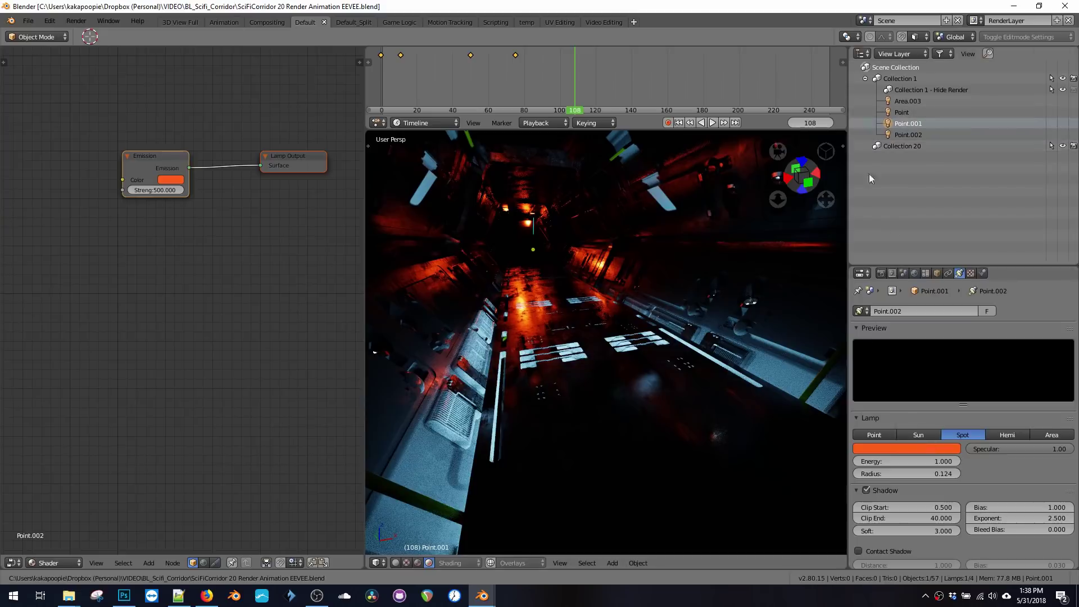
Play the corridor animation and scrub it to frame 124.
scroll(894, 551, down, 5)
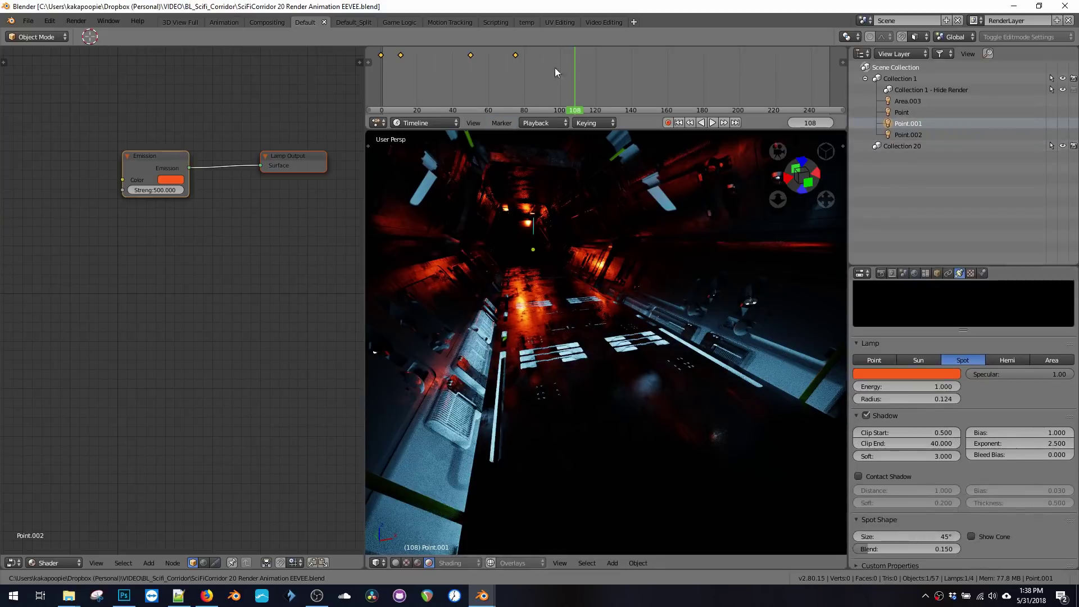
click(479, 79)
key(alt+a)
drag(483, 78, 599, 73)
key(alt+a)
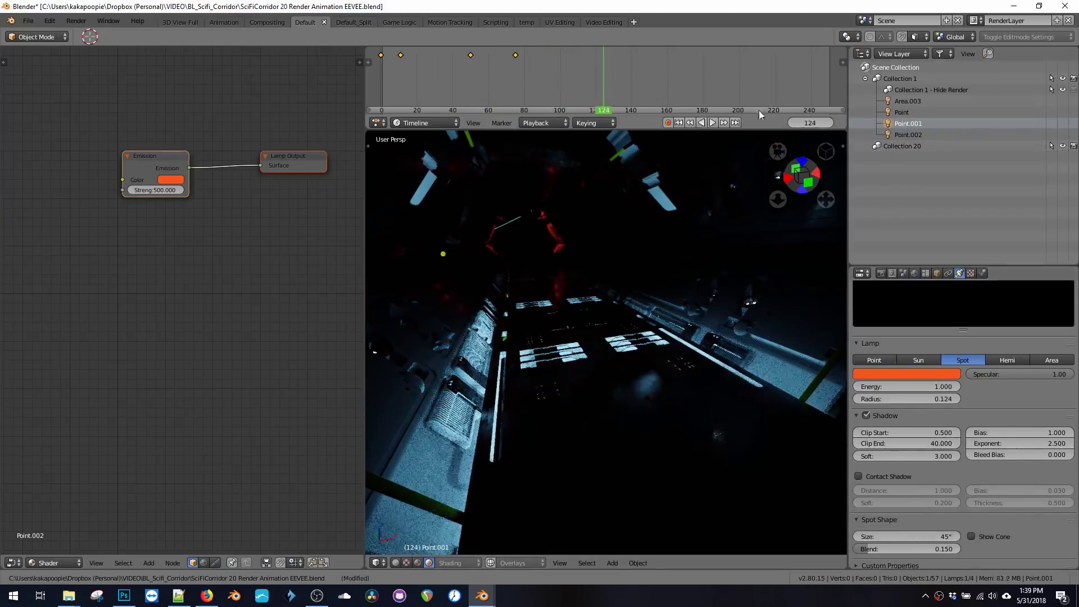
Select the Point.001 lamp, switch to camera view, and scrub to about frame 208.
click(902, 124)
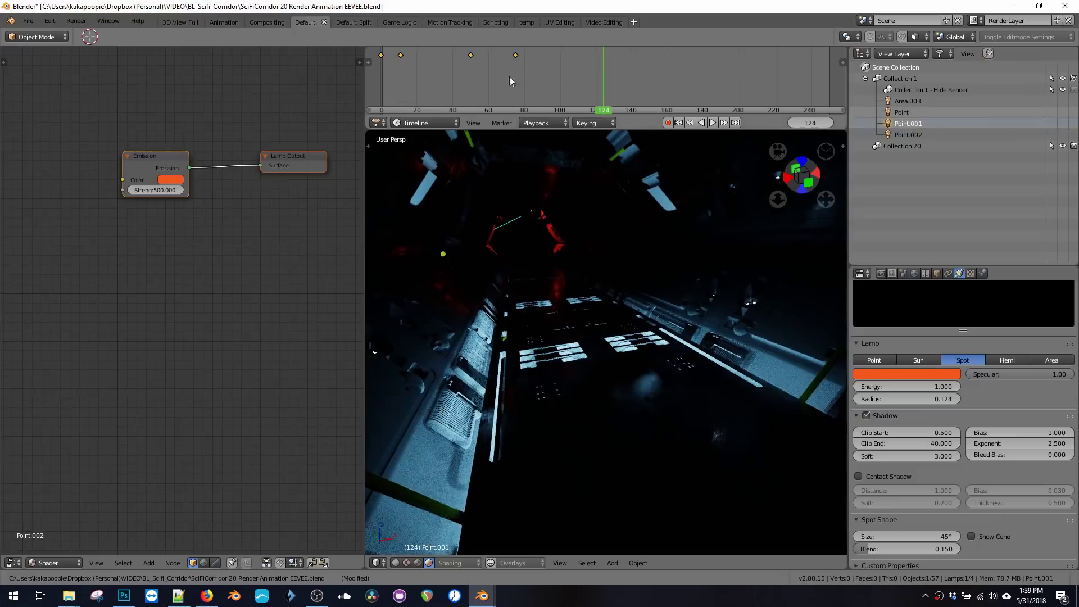
drag(474, 87, 618, 85)
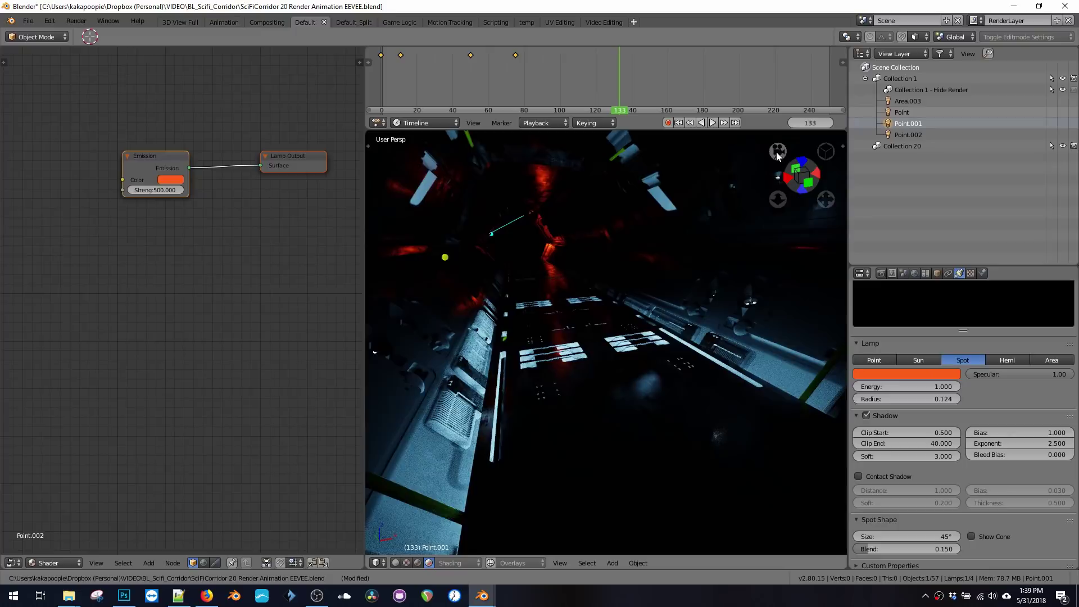
click(777, 150)
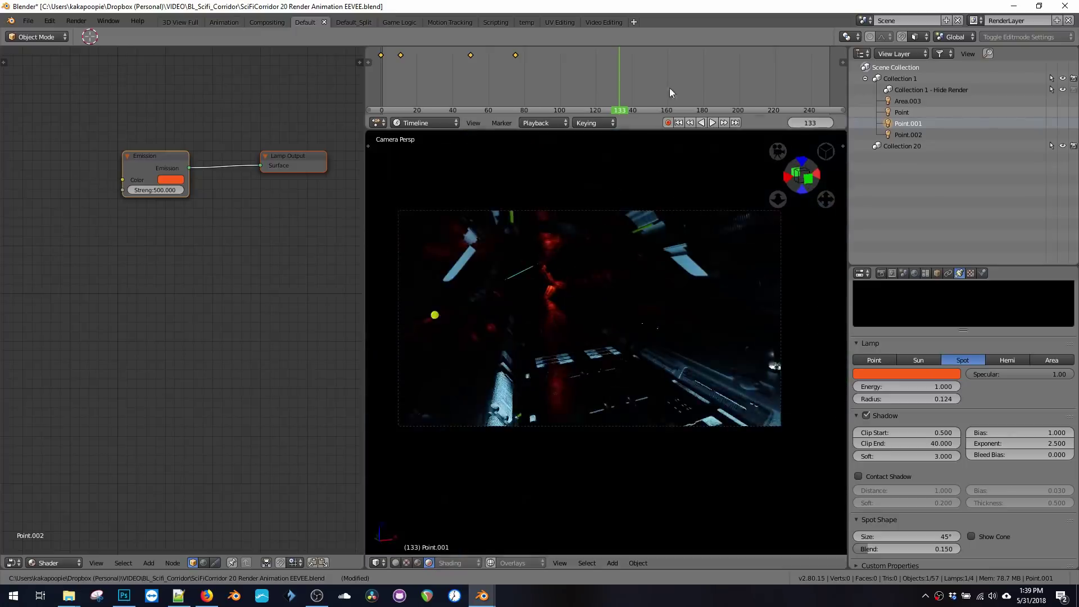
drag(669, 88, 814, 80)
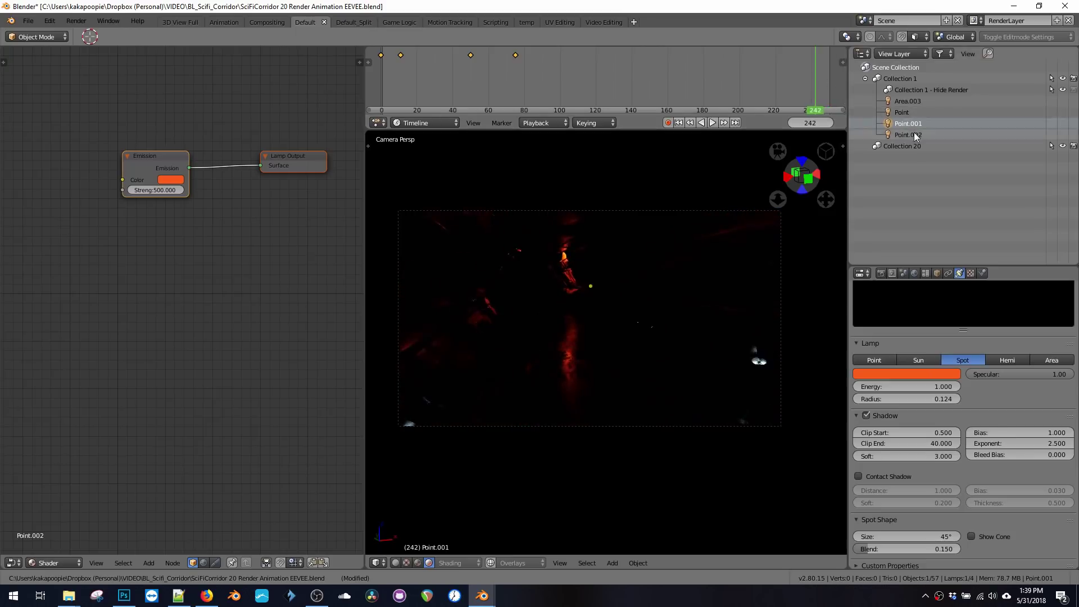
drag(746, 66, 756, 76)
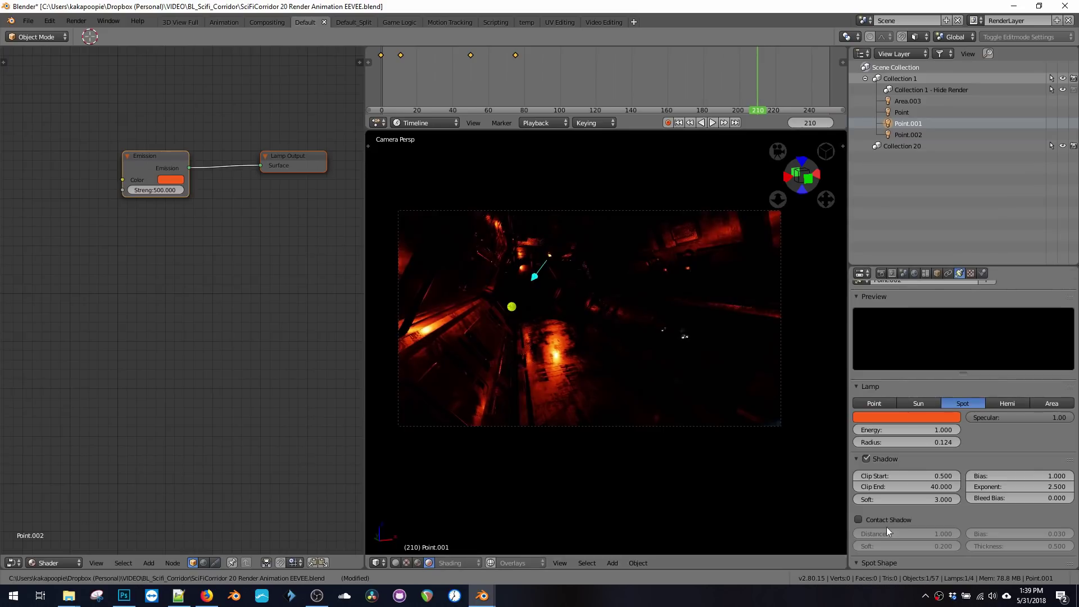
Turn on contact shadow for Point.001, toggling it to compare the lighting.
click(858, 520)
click(856, 524)
click(856, 522)
click(858, 520)
click(858, 520)
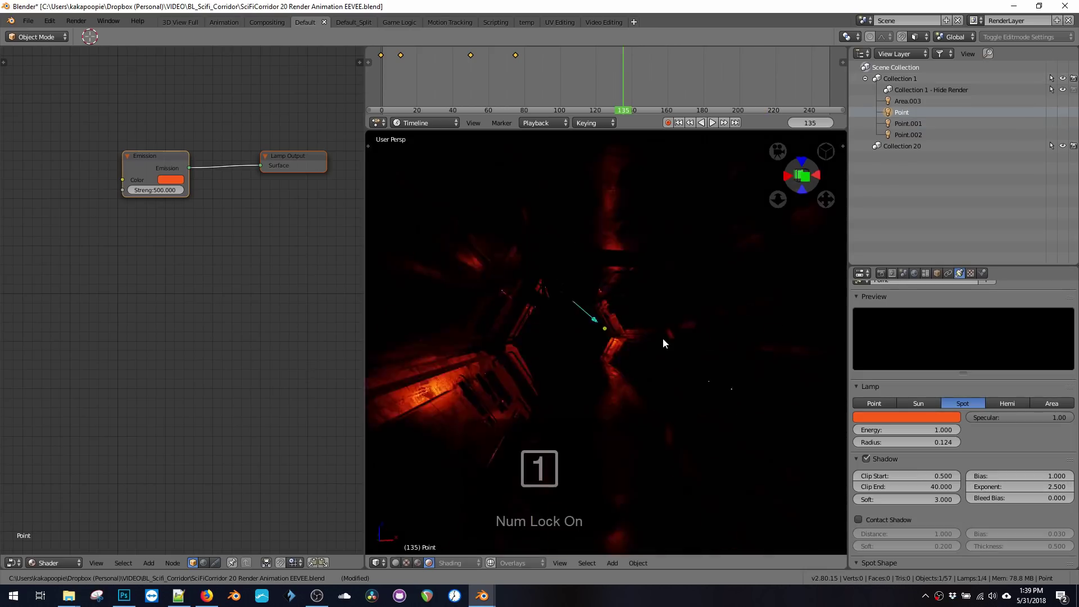
Orbit the corridor and play the animation, stopping at frame 130.
middle_drag(662, 338, 612, 338)
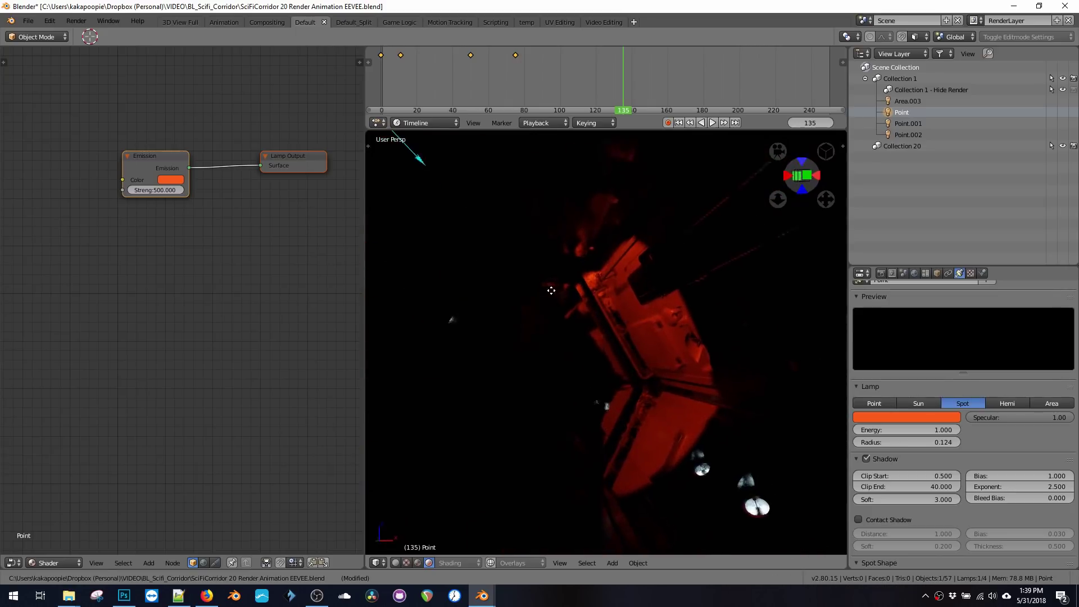
key(alt+a)
mouse_move(621, 90)
mouse_down()
mouse_move(599, 87)
mouse_move(612, 84)
mouse_up()
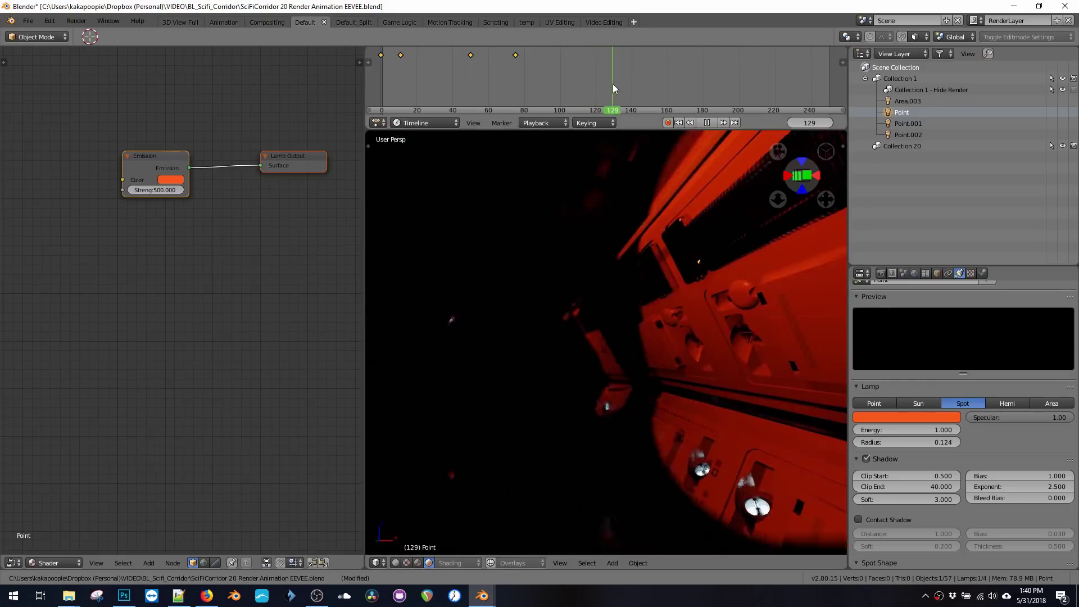
key(alt+a)
Enable contact shadow on lamp Point and slightly adjust its thickness.
click(858, 520)
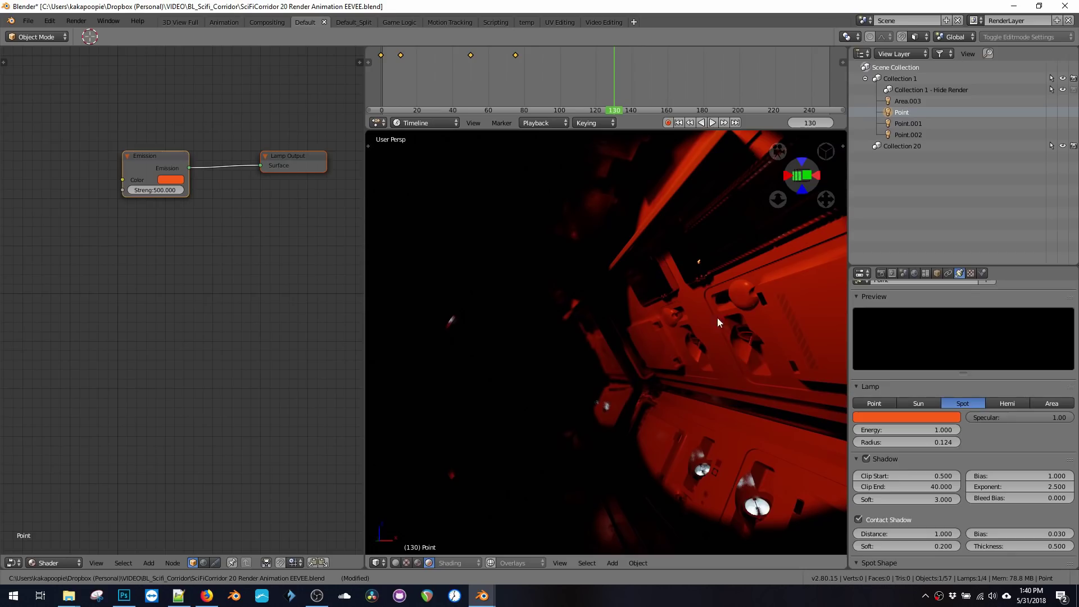
click(858, 519)
click(858, 519)
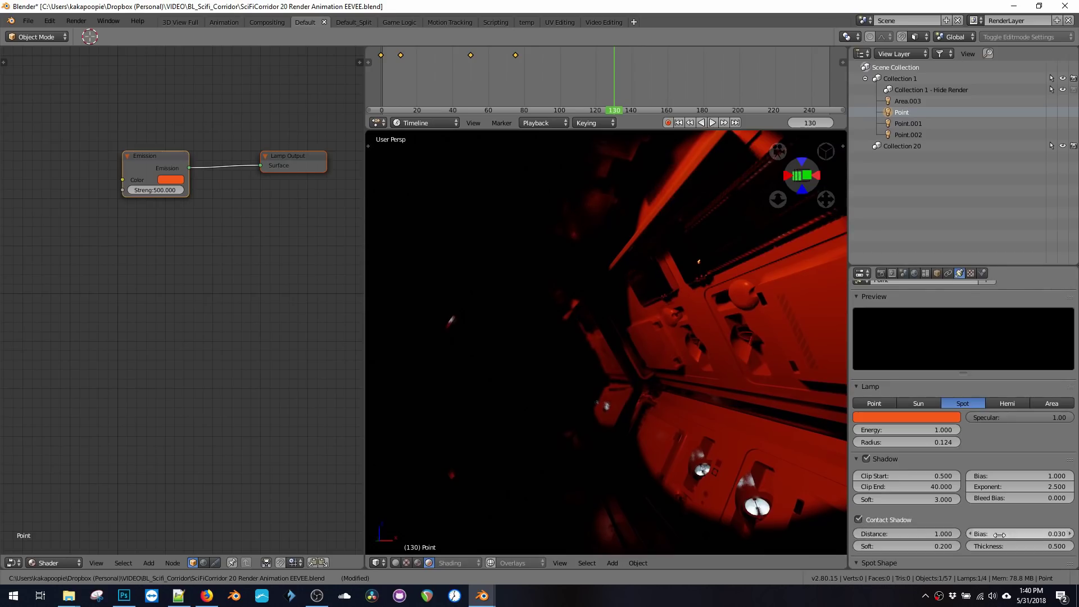
drag(1005, 546, 1018, 546)
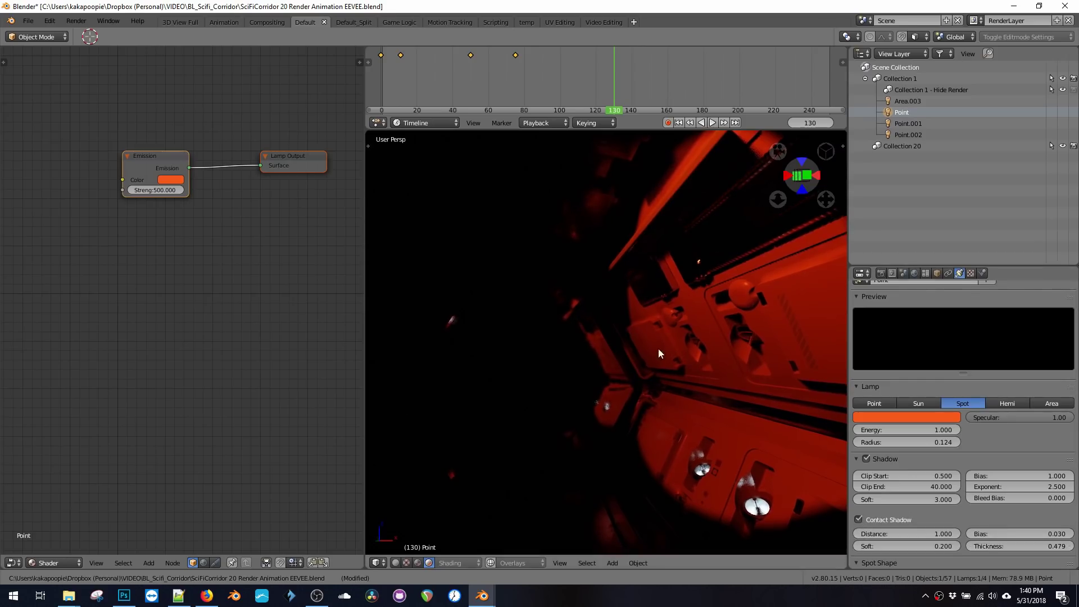
Reselect Point.001 and compare its contact shadow on the red-lit wall and floor.
click(908, 135)
click(908, 124)
middle_drag(504, 305, 613, 317)
double_click(859, 520)
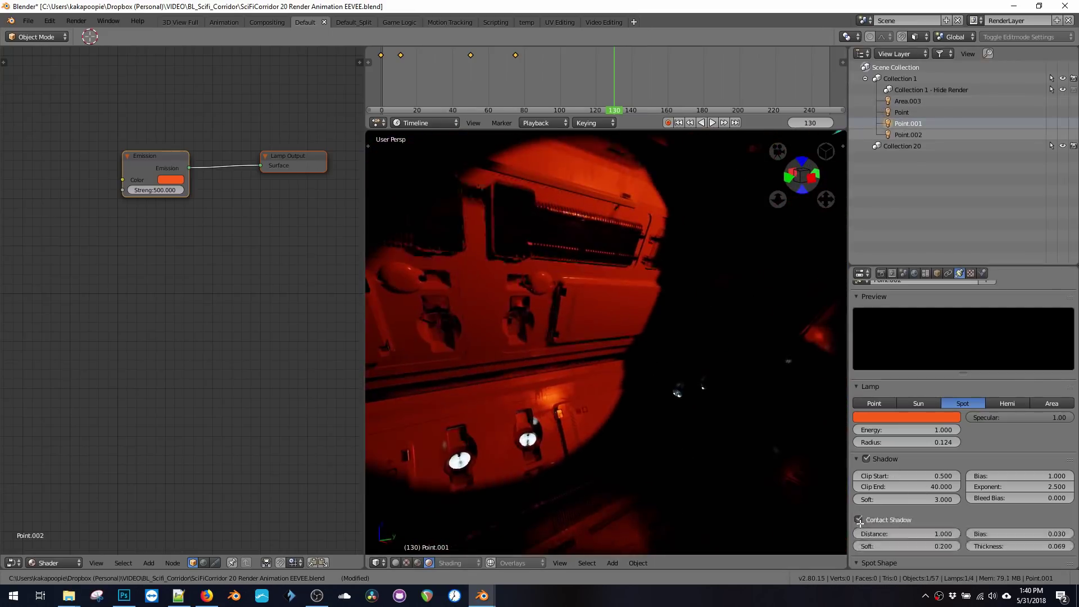
click(858, 520)
click(858, 519)
middle_drag(474, 317, 694, 396)
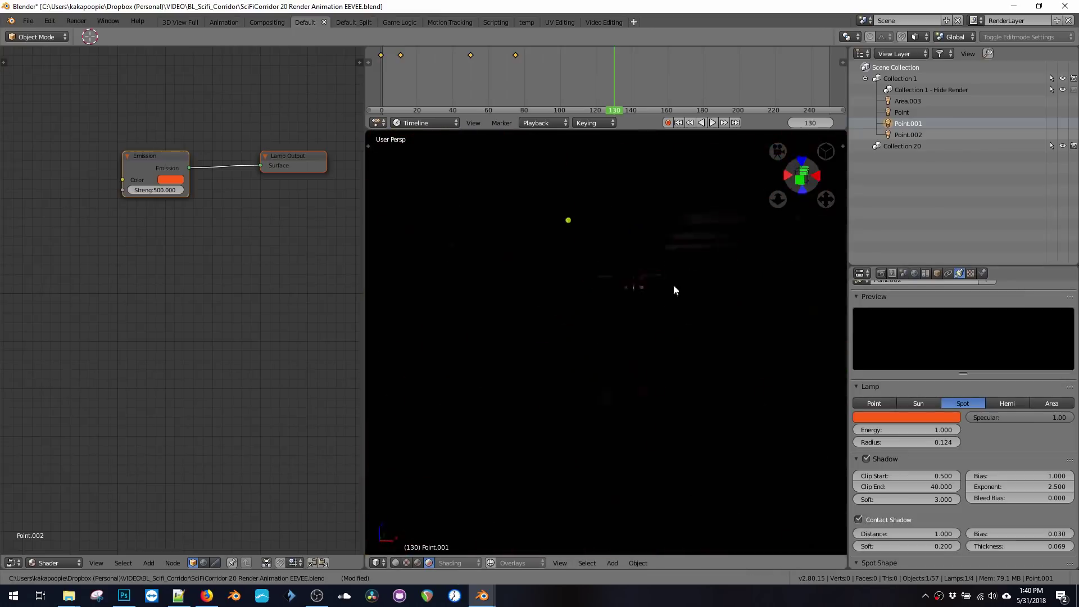
mouse_move(674, 286)
middle_down()
mouse_move(655, 392)
mouse_move(649, 329)
mouse_move(646, 364)
mouse_move(662, 352)
mouse_move(649, 403)
mouse_move(659, 365)
mouse_move(619, 414)
mouse_move(622, 396)
mouse_move(603, 438)
mouse_move(585, 418)
mouse_move(599, 383)
middle_up()
click(901, 134)
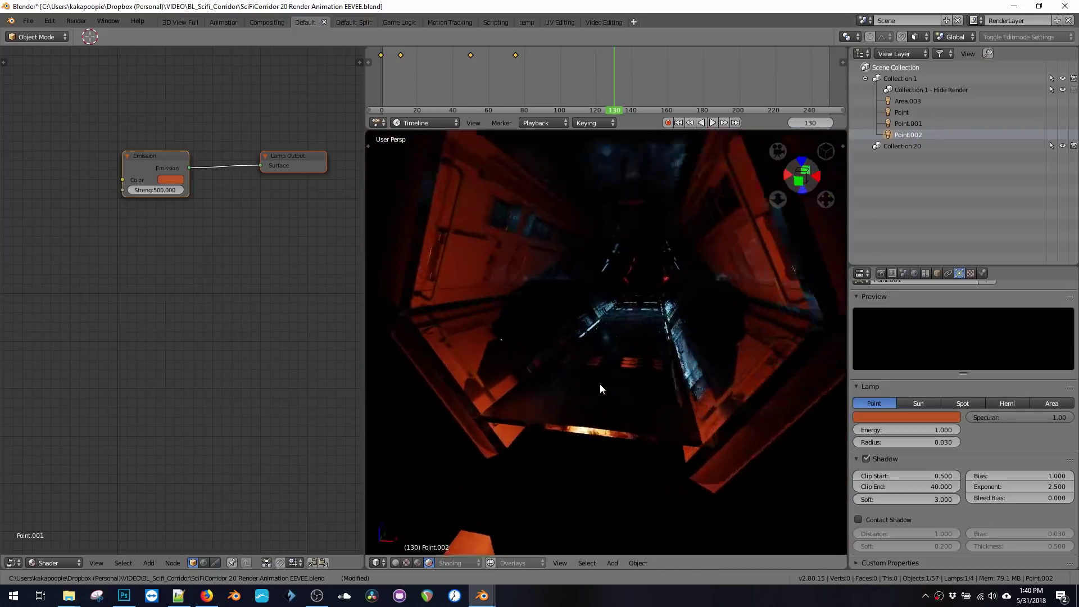
Enable contact shadow on Point.002 with a thickness of 0.012.
click(860, 519)
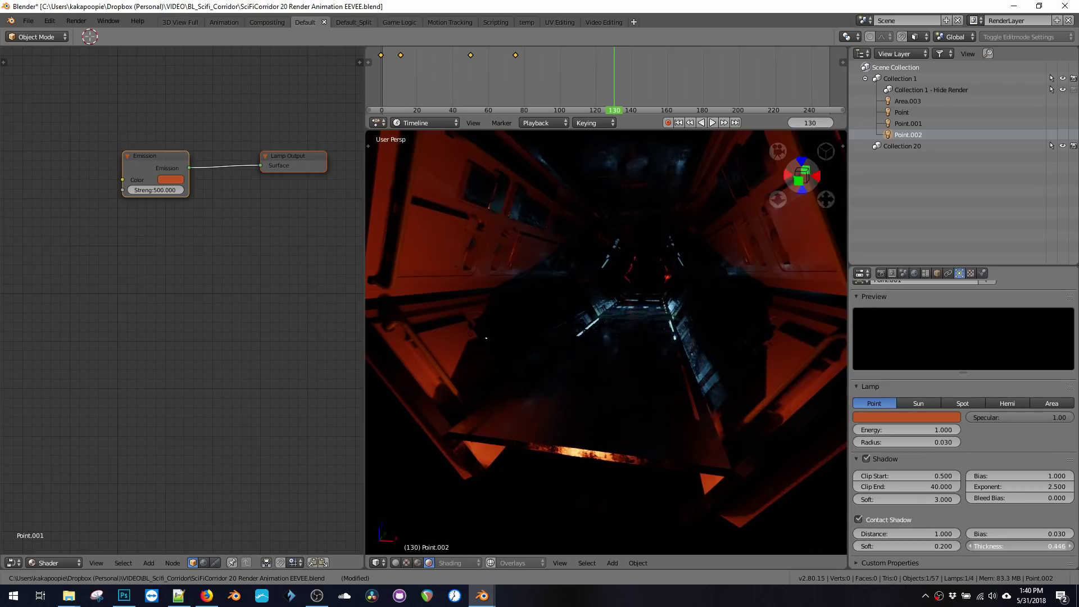
key(BackSpace)
drag(1020, 545, 1025, 546)
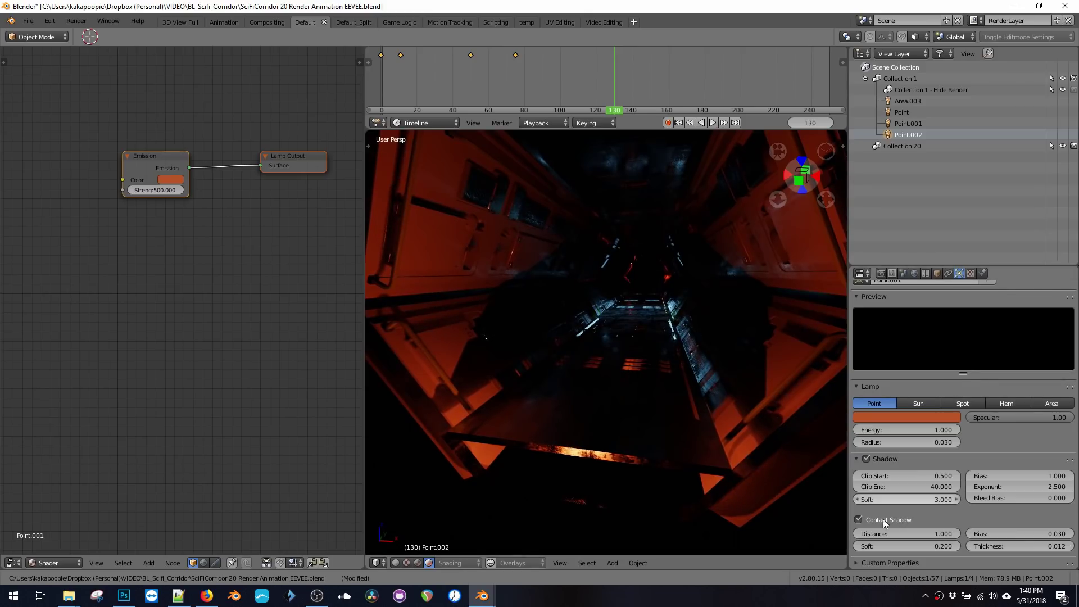
click(858, 520)
click(858, 520)
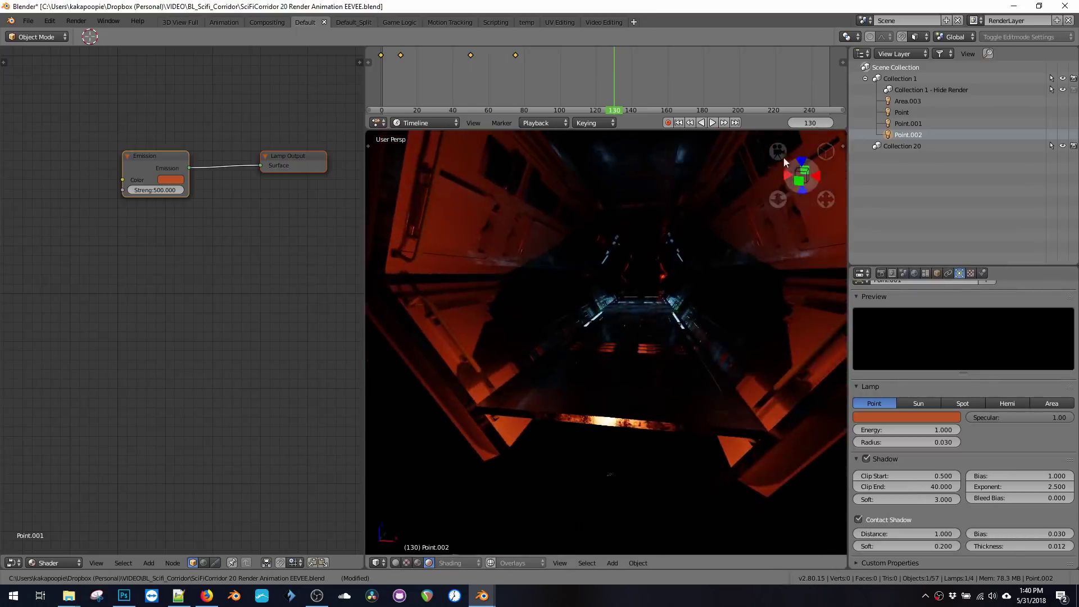
Look through the camera, save over the EEVEE file, and return to frame 0.
click(780, 153)
drag(571, 86, 719, 97)
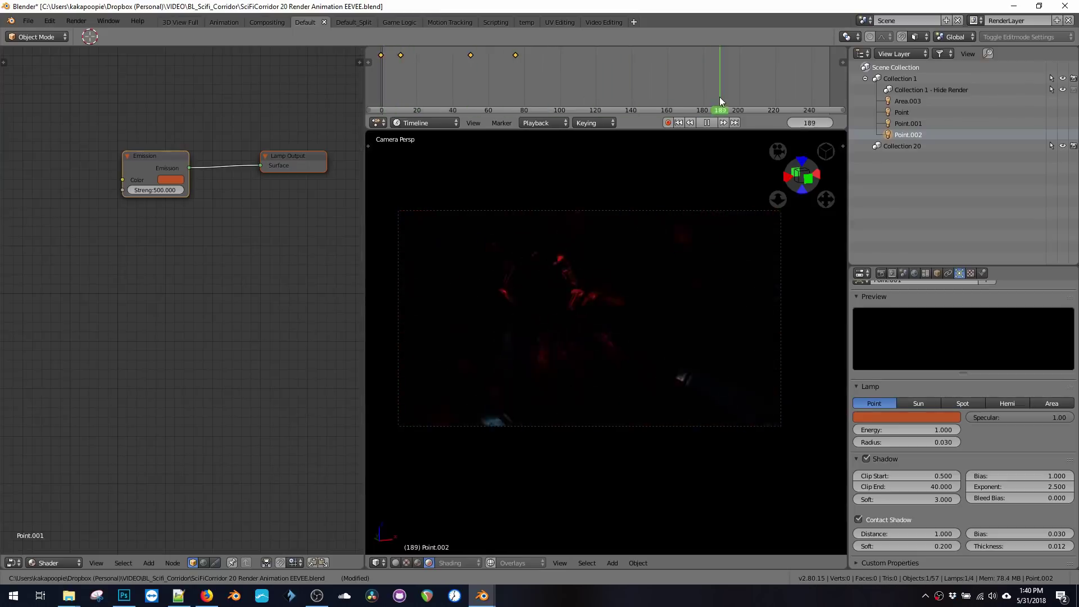
key(Escape)
key(ctrl+s)
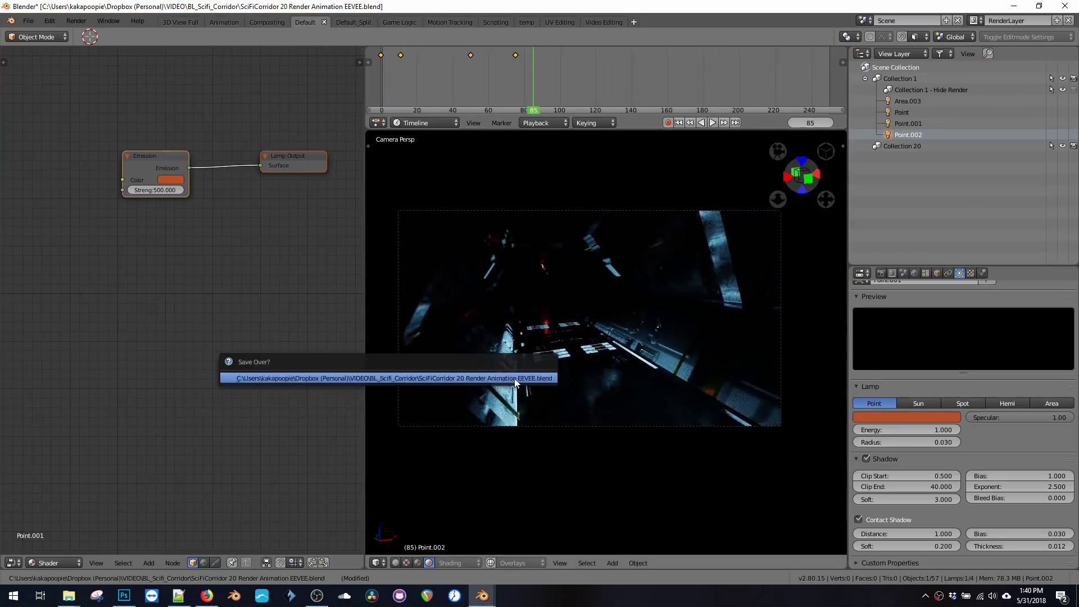
click(514, 378)
drag(458, 76, 381, 99)
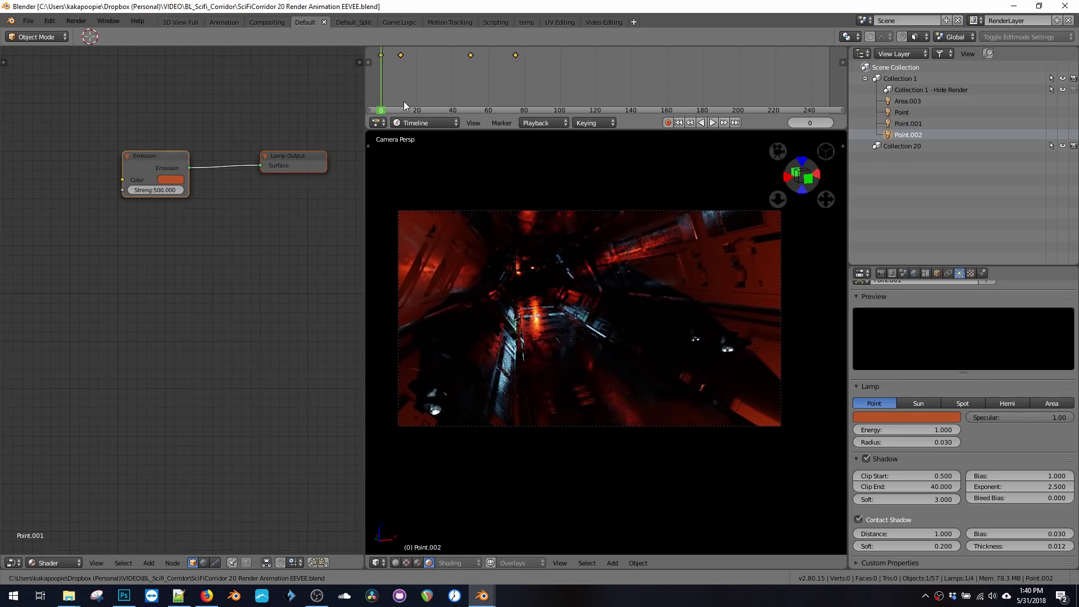
Select the floor and slide its Metal_V ColorRamp stops left to darken it.
right_click(549, 330)
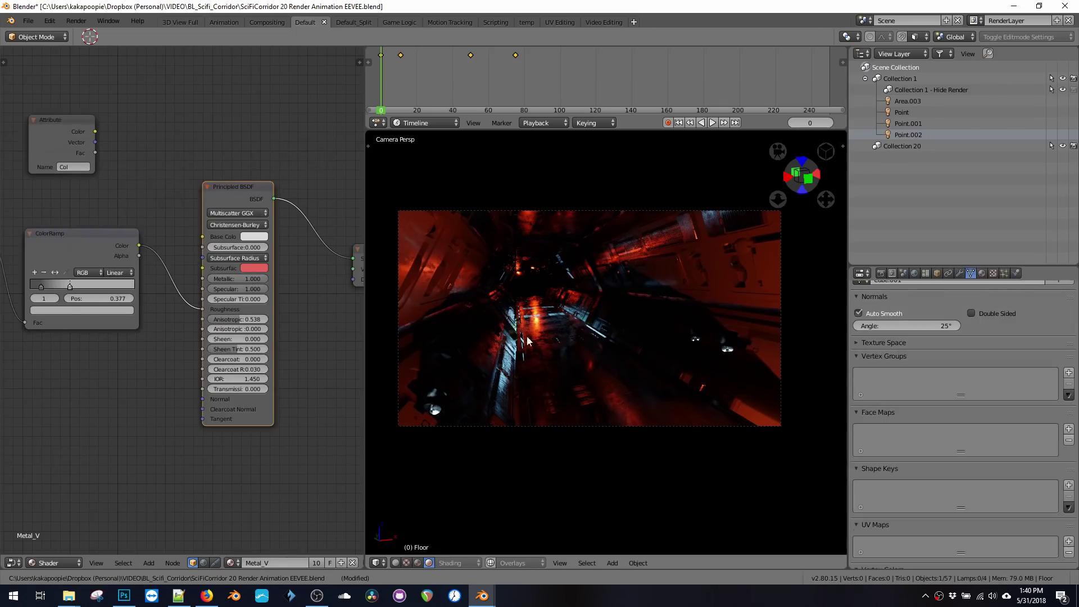
middle_drag(303, 314, 237, 281)
scroll(238, 281, up, 5)
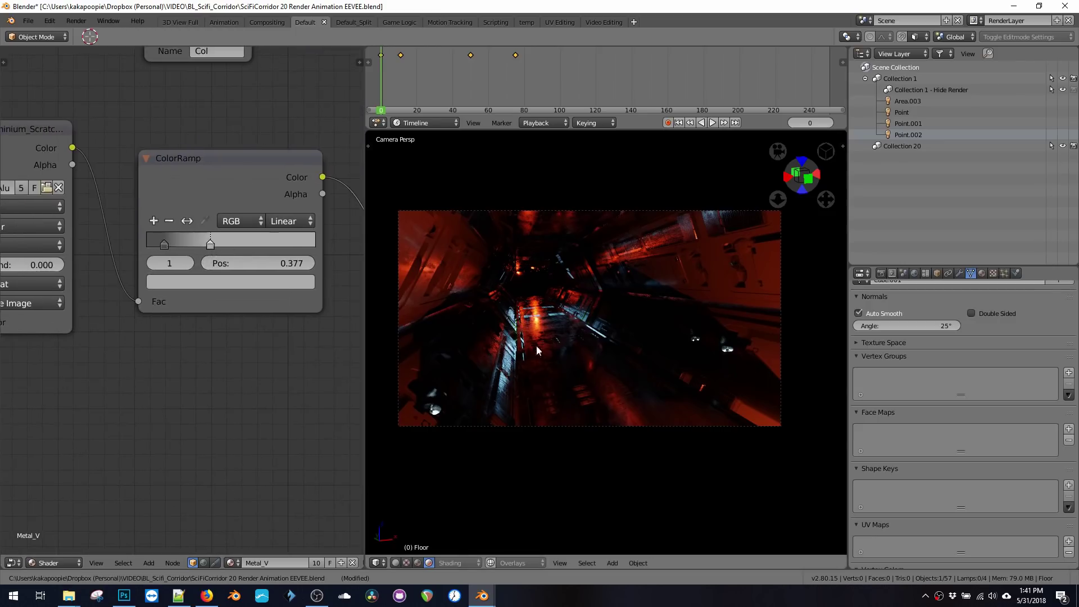
mouse_move(189, 164)
mouse_down()
mouse_move(200, 152)
mouse_move(185, 156)
mouse_up()
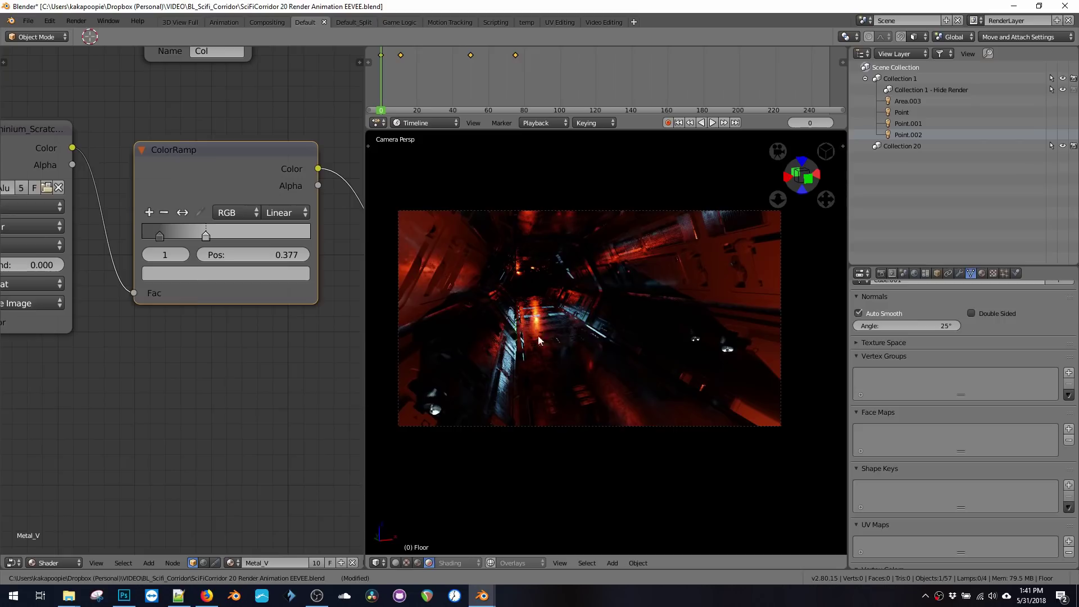
drag(265, 225, 309, 230)
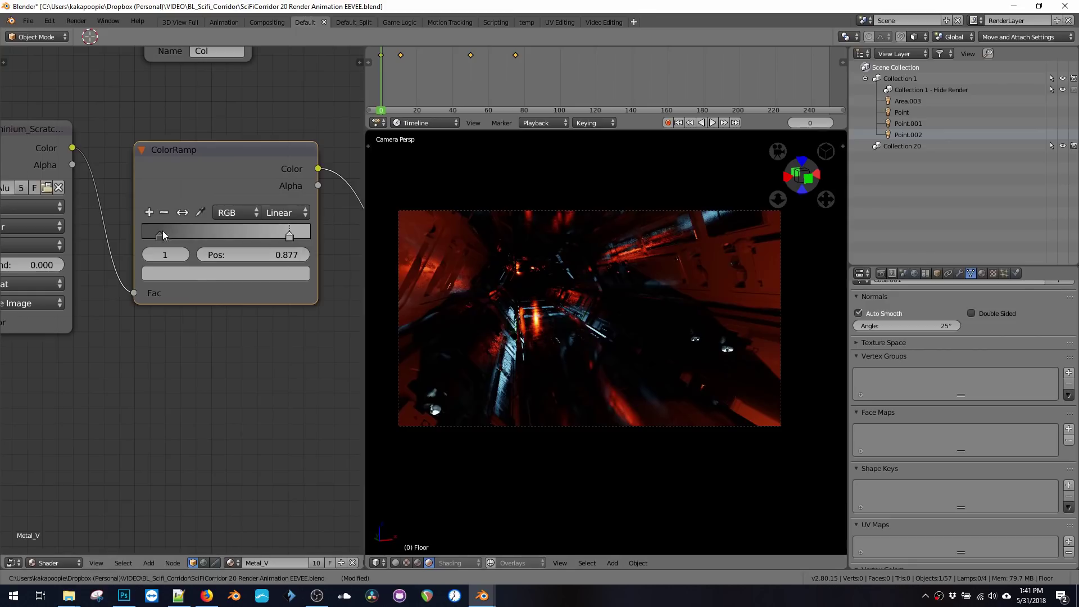
mouse_move(160, 235)
mouse_down()
mouse_move(211, 231)
mouse_move(212, 249)
mouse_move(144, 237)
mouse_up()
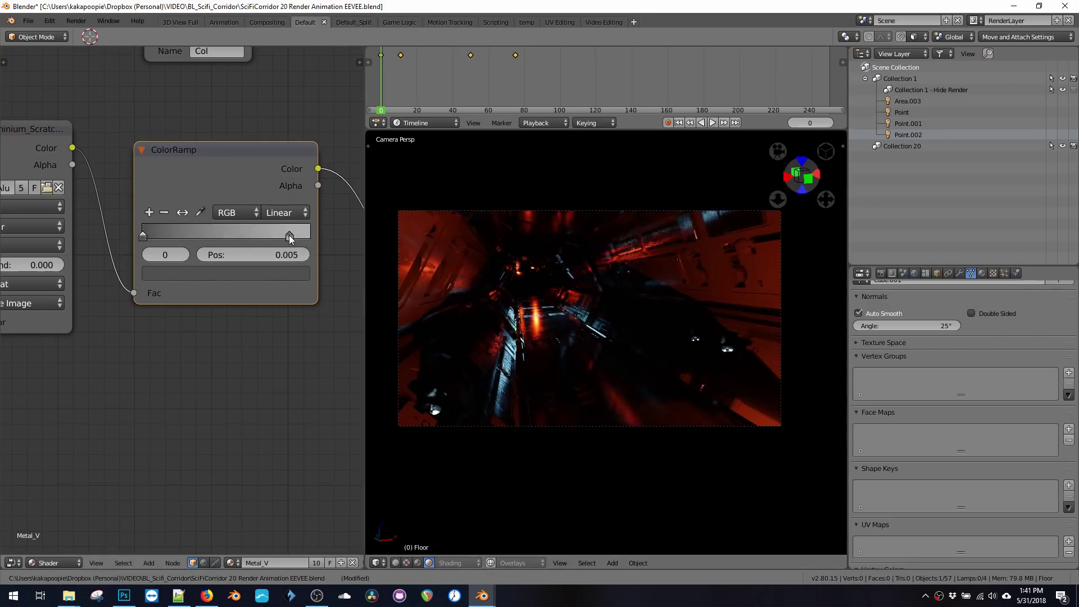
drag(290, 236, 193, 237)
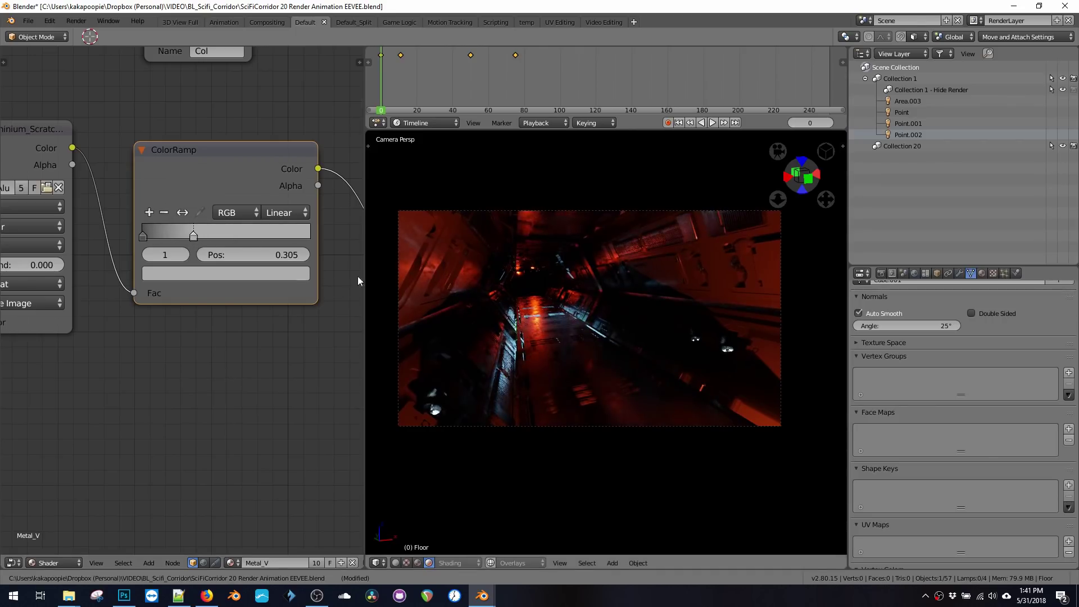
mouse_move(200, 235)
mouse_down()
mouse_move(210, 238)
mouse_move(192, 243)
mouse_up()
drag(195, 236, 192, 241)
Select Cube.002 and pull Glossy_V 2's ColorRamp stops left, around 0.650, to darken it.
click(414, 235)
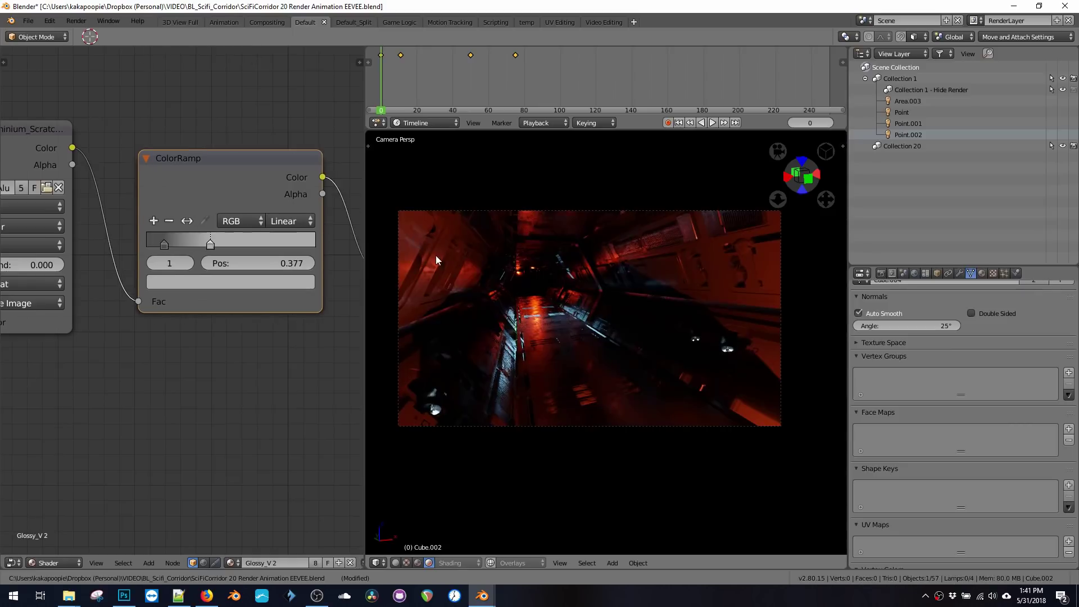
click(433, 255)
click(433, 256)
click(544, 357)
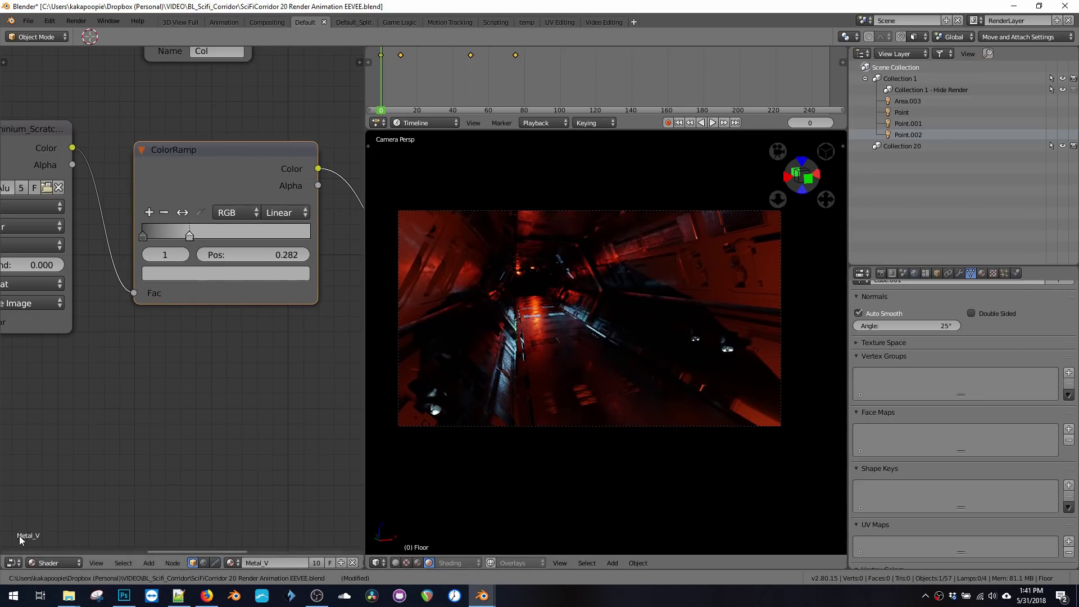
click(414, 231)
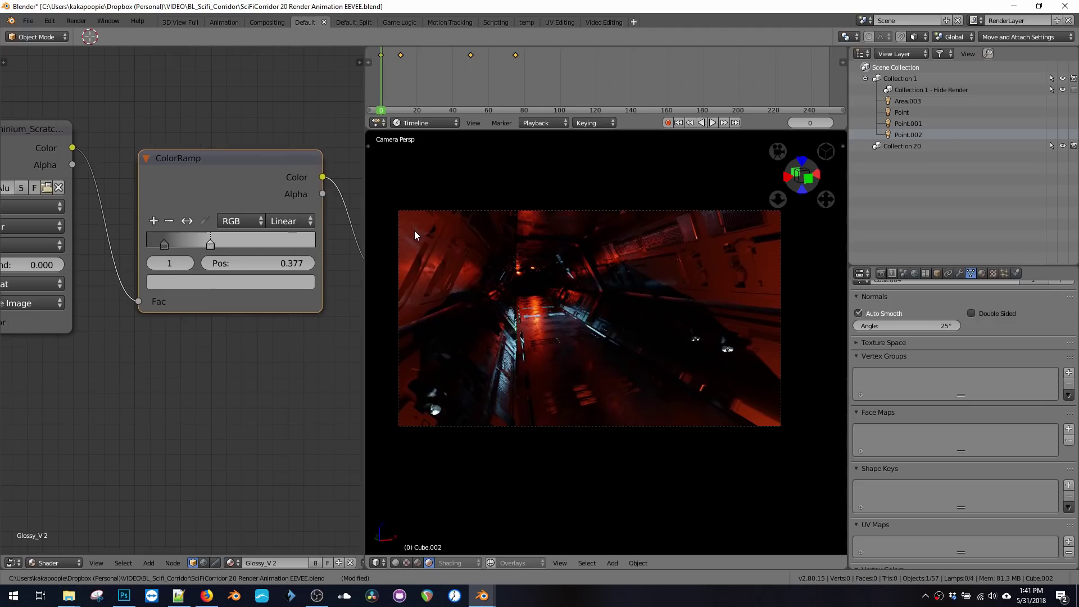
middle_drag(229, 310, 211, 341)
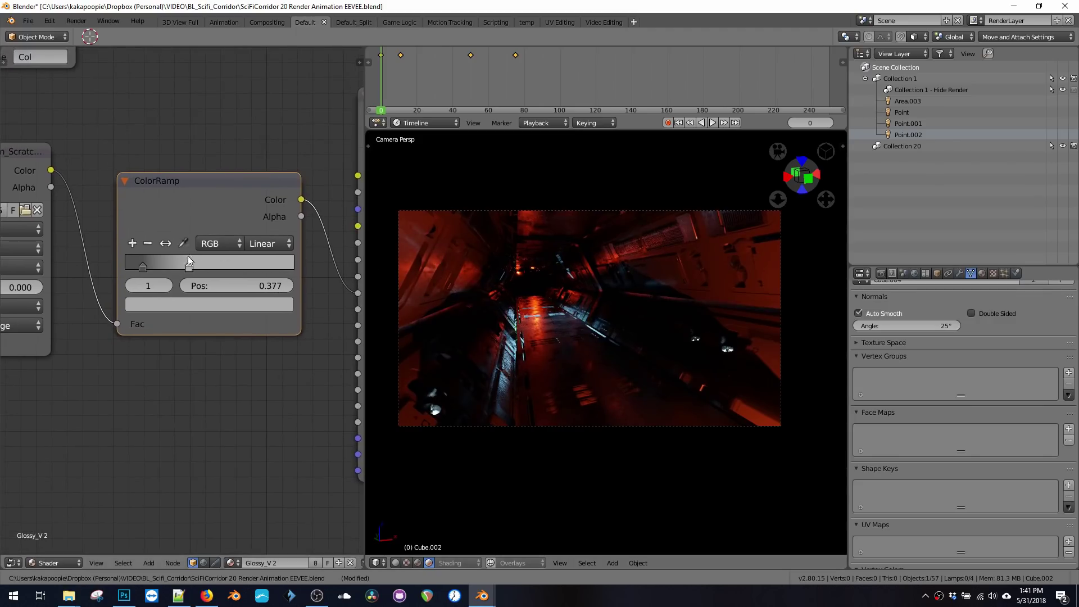
drag(209, 264, 230, 270)
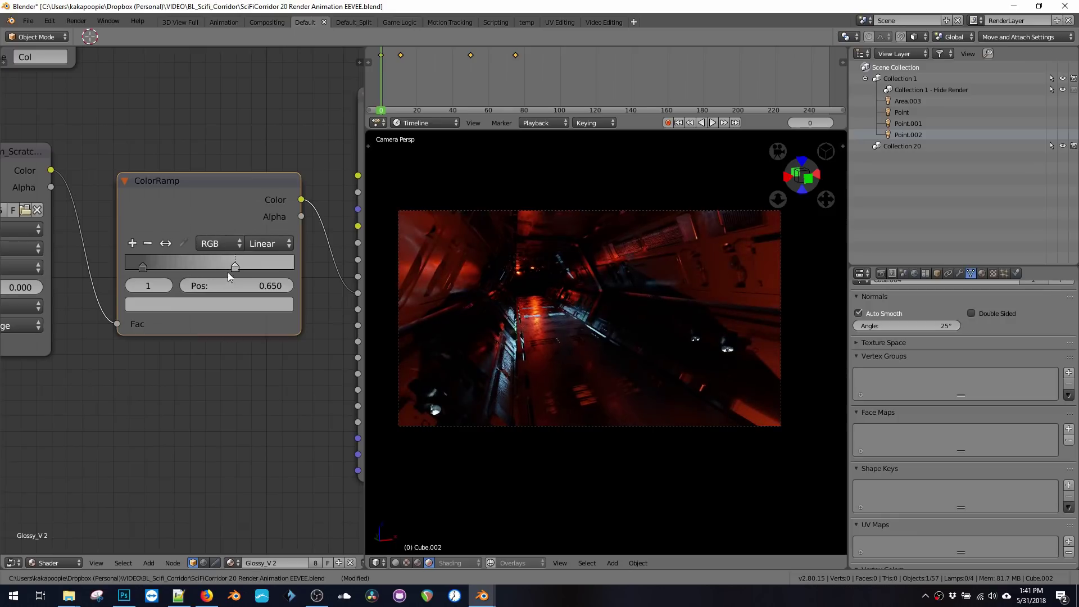
mouse_move(186, 269)
mouse_down()
mouse_move(136, 268)
mouse_move(167, 264)
mouse_up()
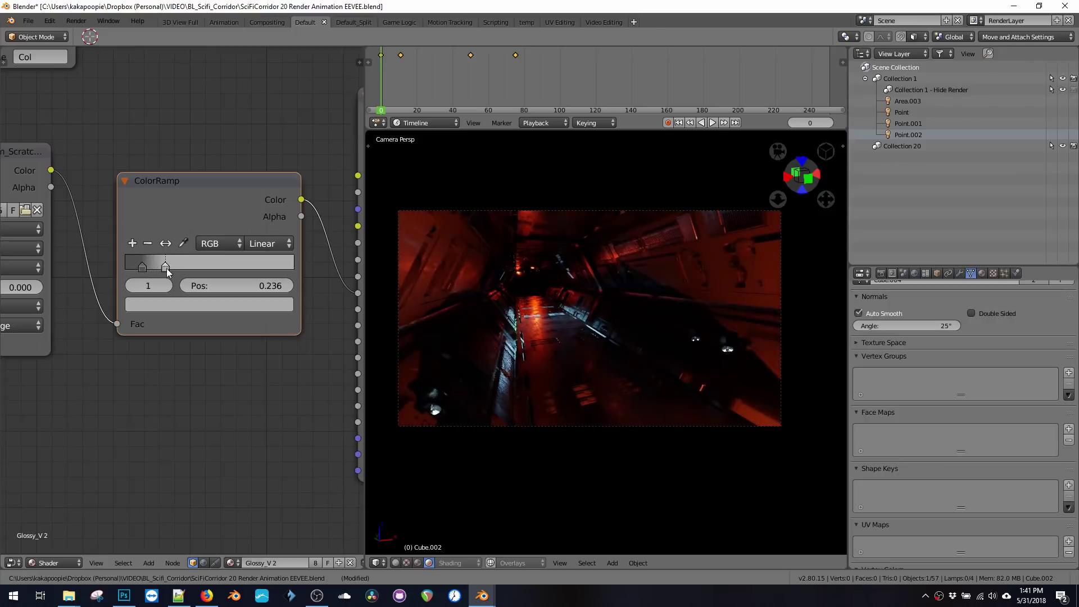
Scrub to frame 93 and play the animation backwards to preview it.
drag(438, 78, 369, 79)
key(shift+alt+a)
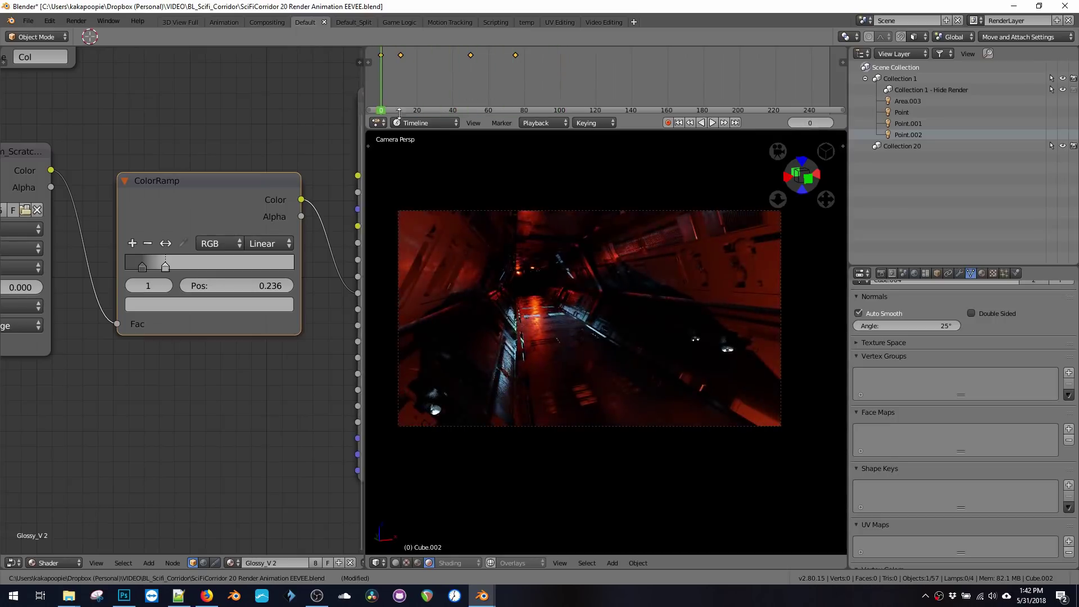
click(906, 124)
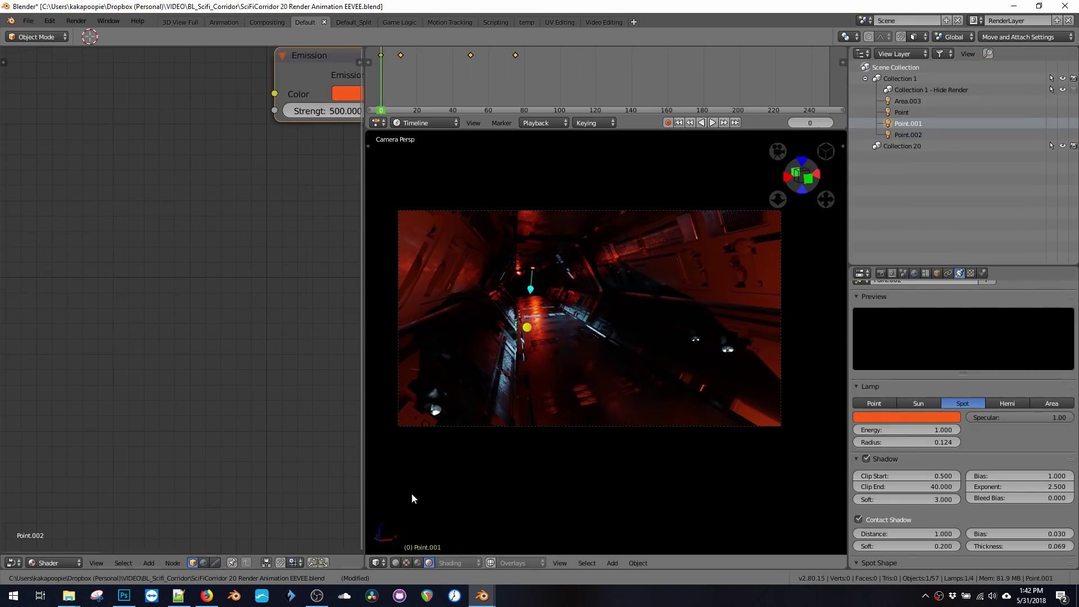
Set Point.002's energy to 1.790, save over the file, and turn on viewport overlays.
click(921, 135)
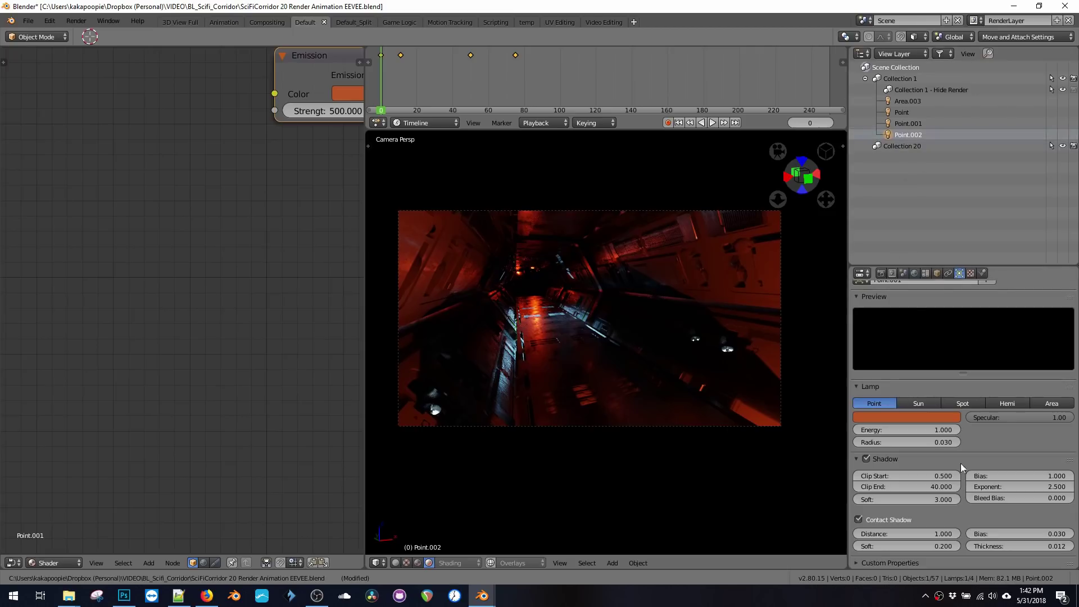
drag(933, 430, 964, 432)
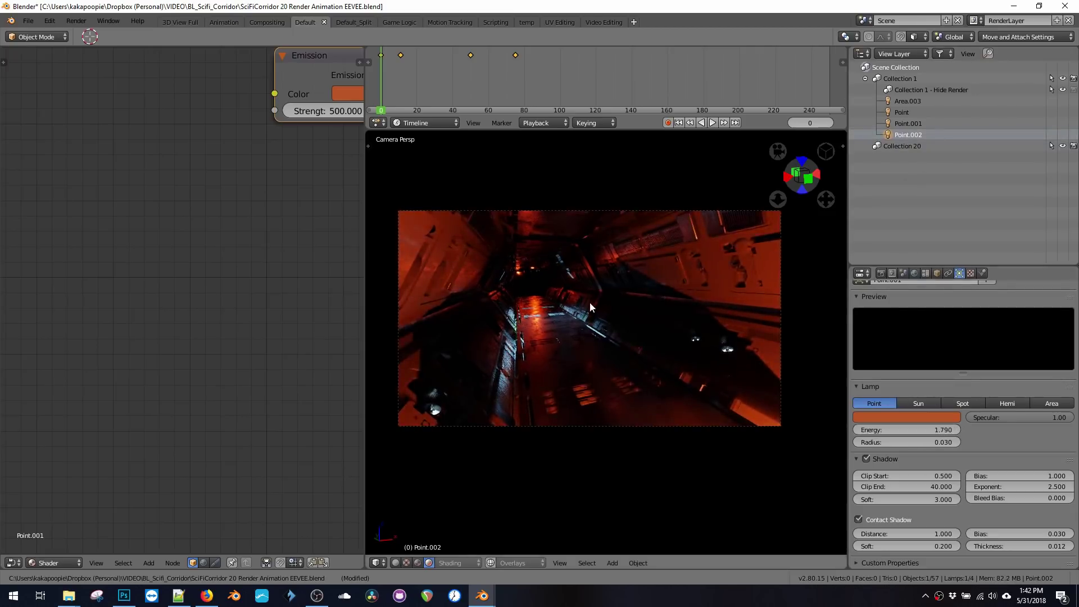
key(ctrl+s)
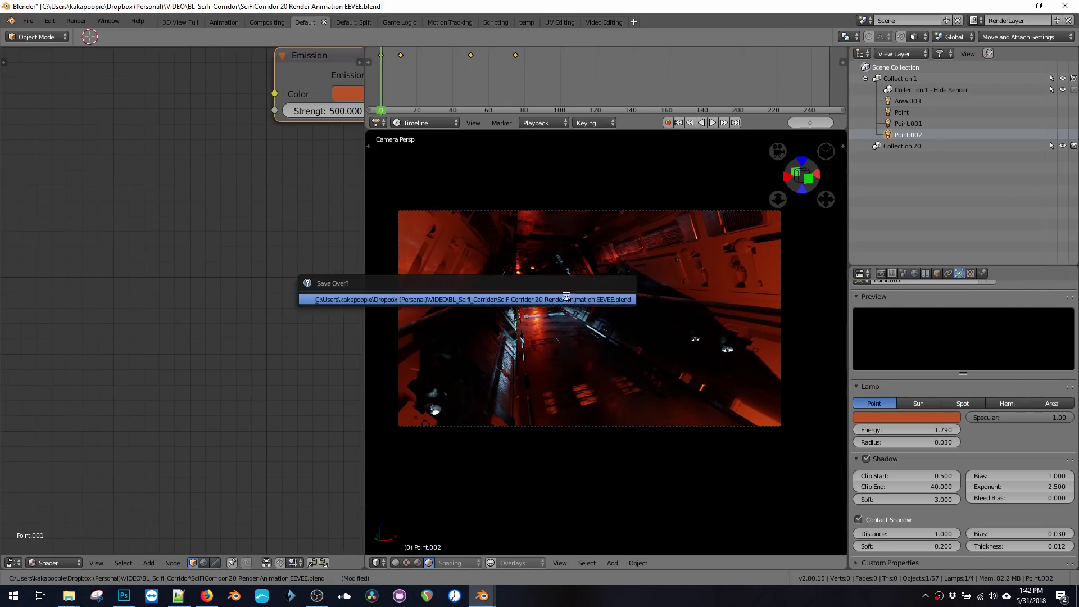
click(567, 299)
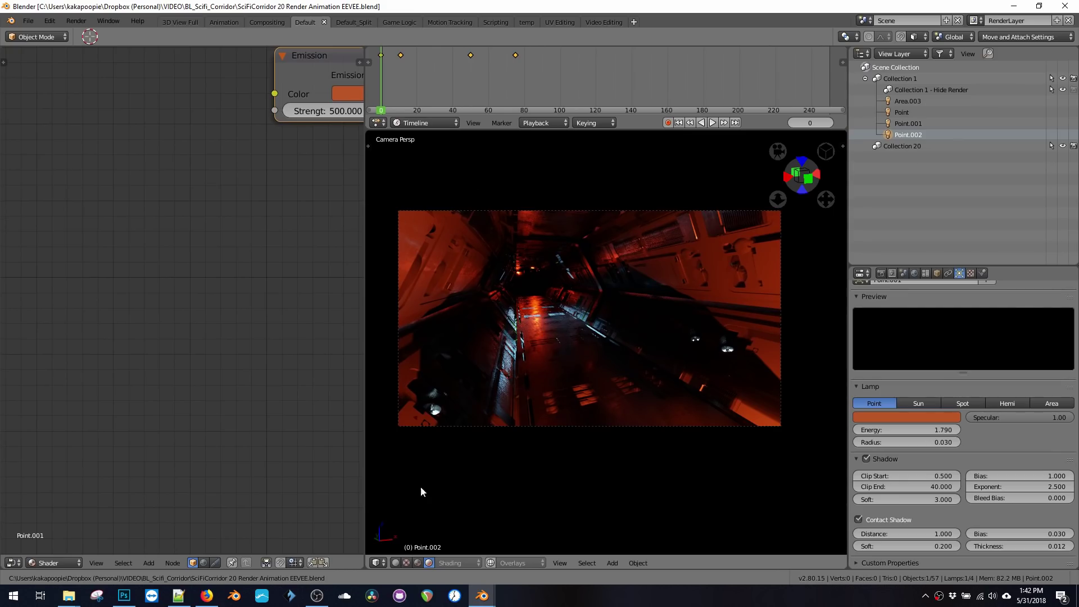
click(490, 562)
Place the 3D cursor in the corridor and add an Irradiance Volume light probe.
click(548, 321)
click(554, 332)
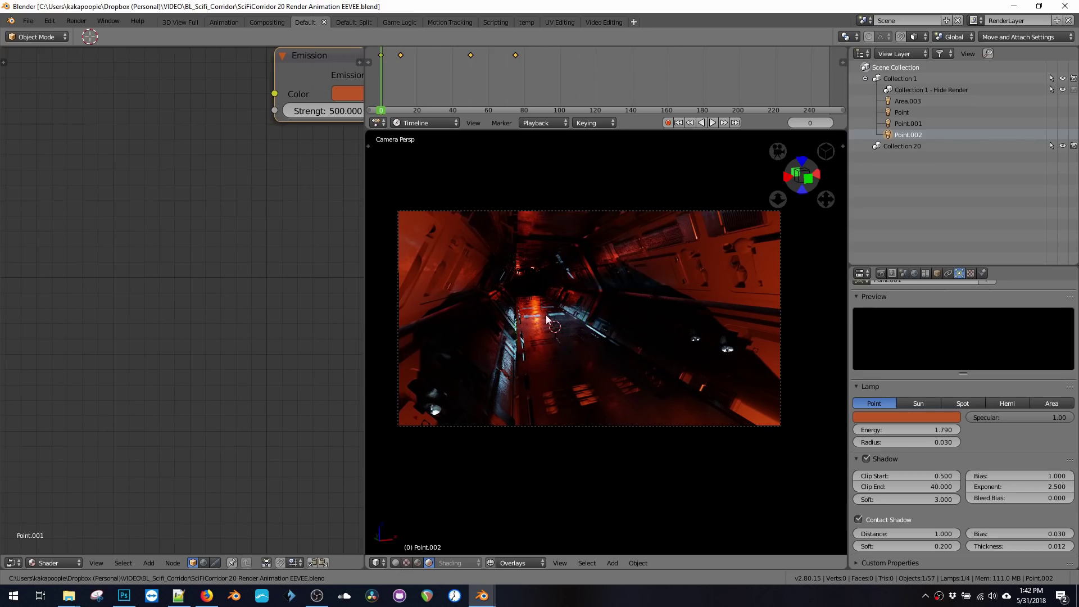
key(shift+a)
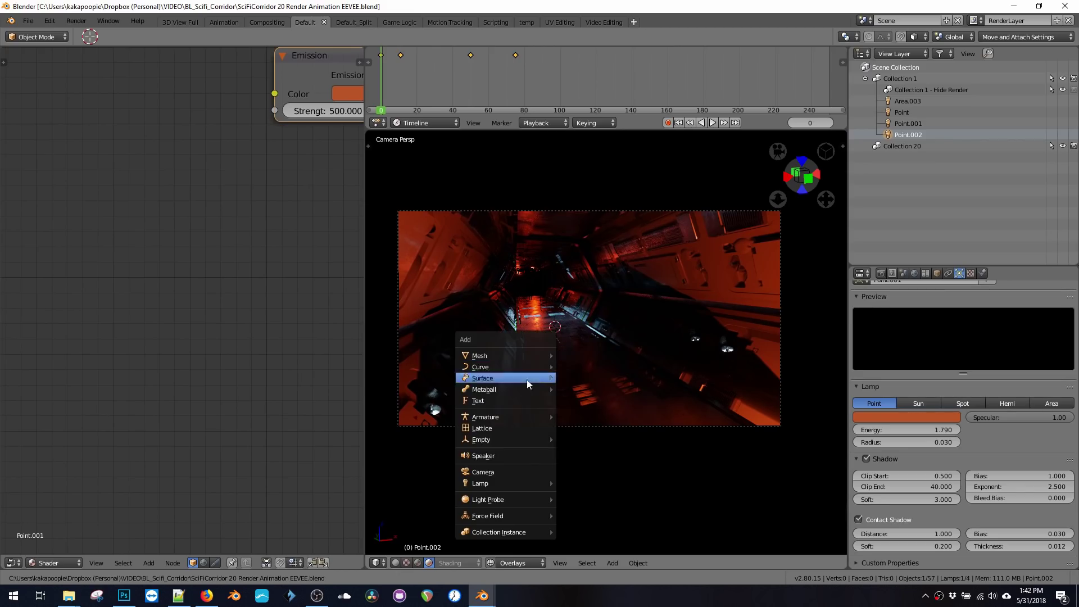
mouse_move(491, 498)
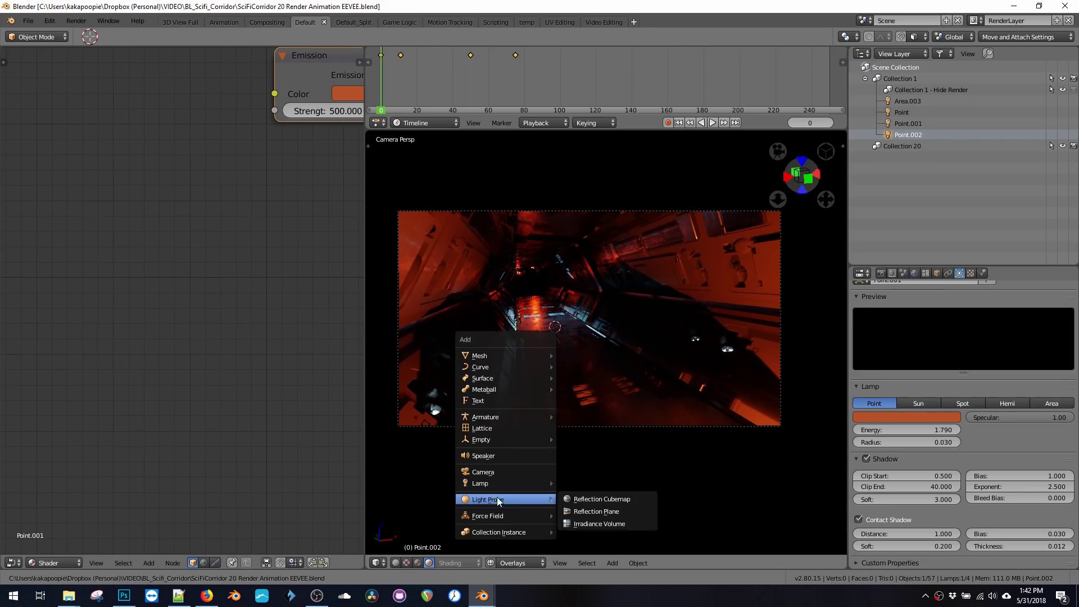
click(581, 523)
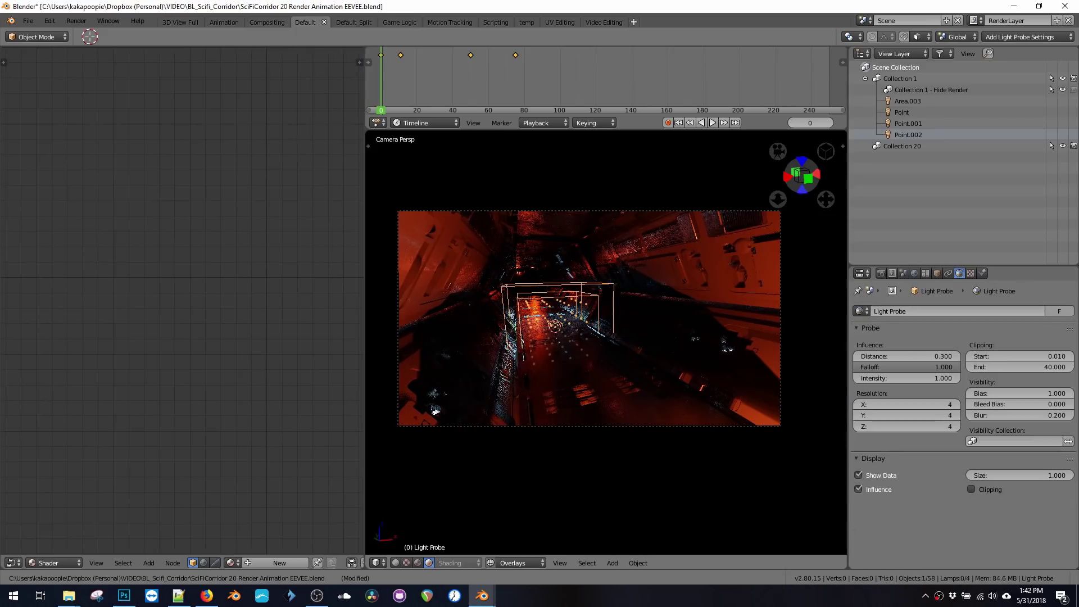
Scale up the probe volume and move it upward in the corridor.
key(s)
click(683, 405)
key(shift+space)
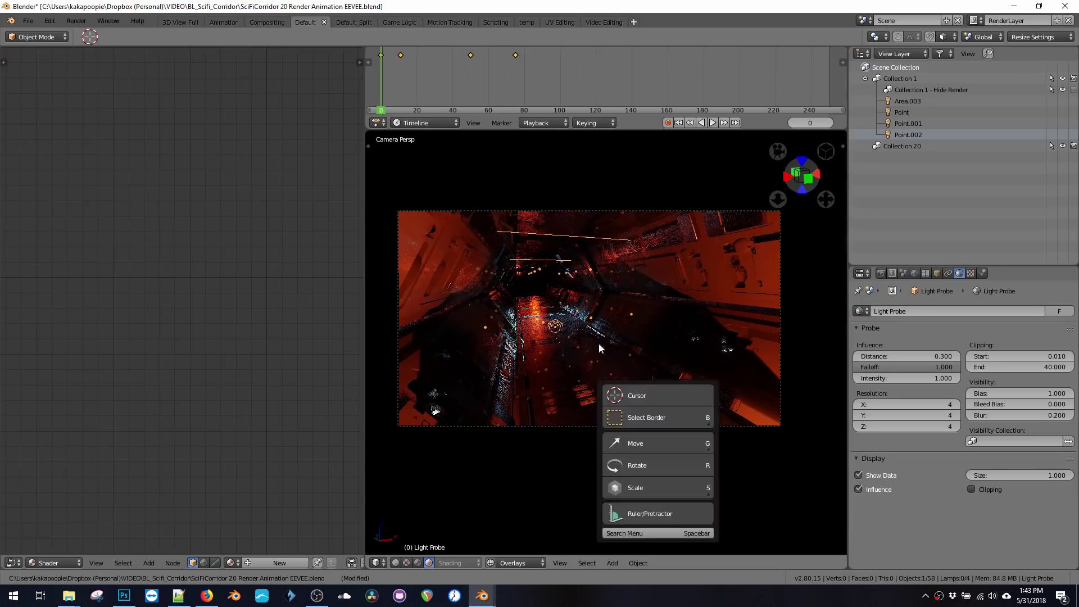
key(g)
click(567, 328)
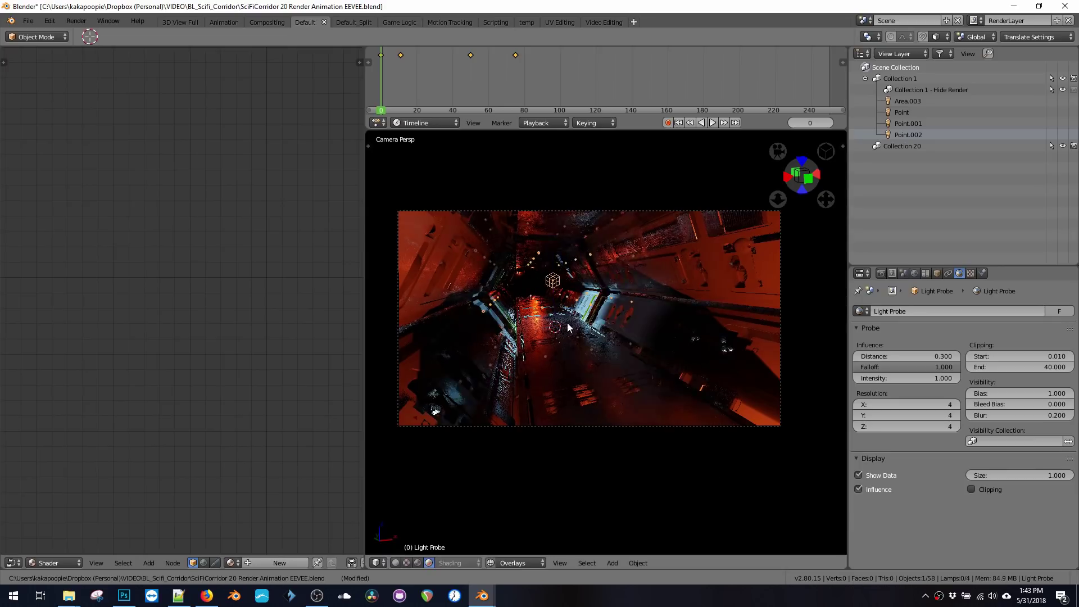
key(s)
click(593, 345)
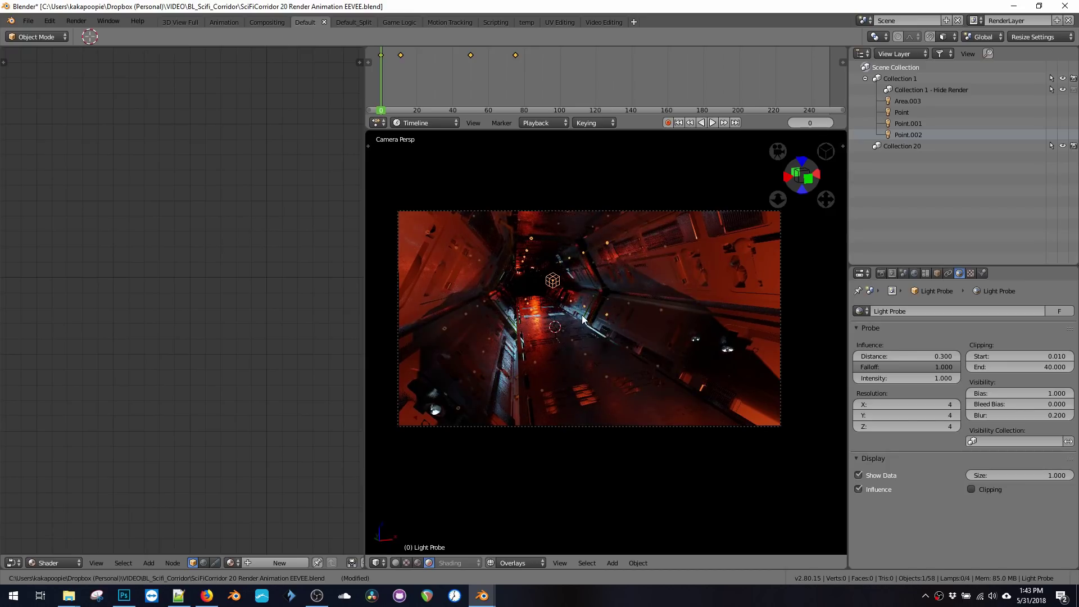
Stretch the probe box along Y and enlarge it to enclose the corridor.
middle_drag(579, 336, 463, 267)
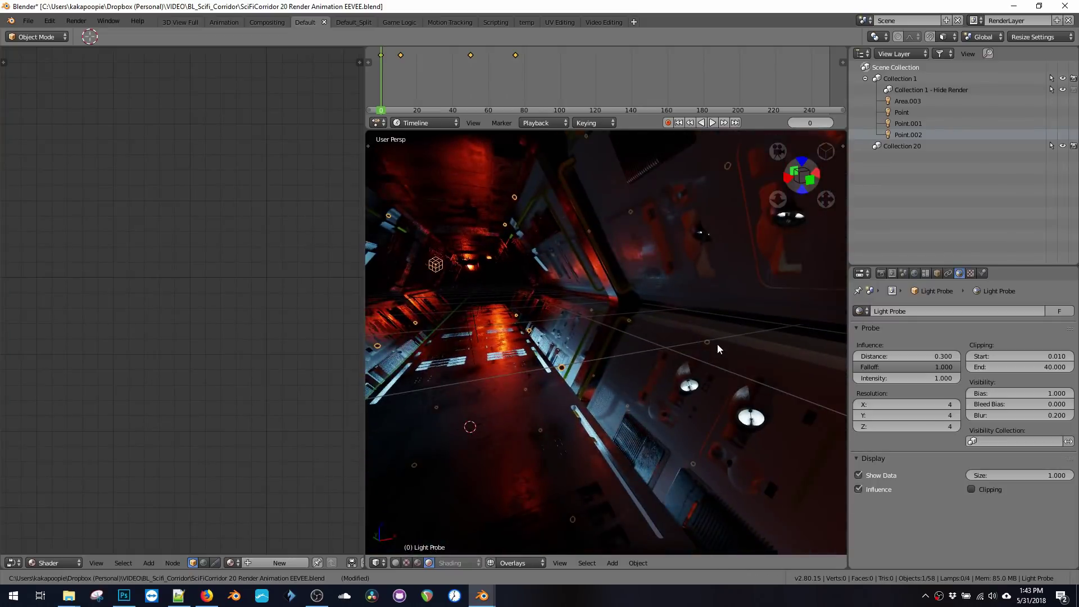
middle_drag(547, 419, 579, 302)
key(s)
key(y)
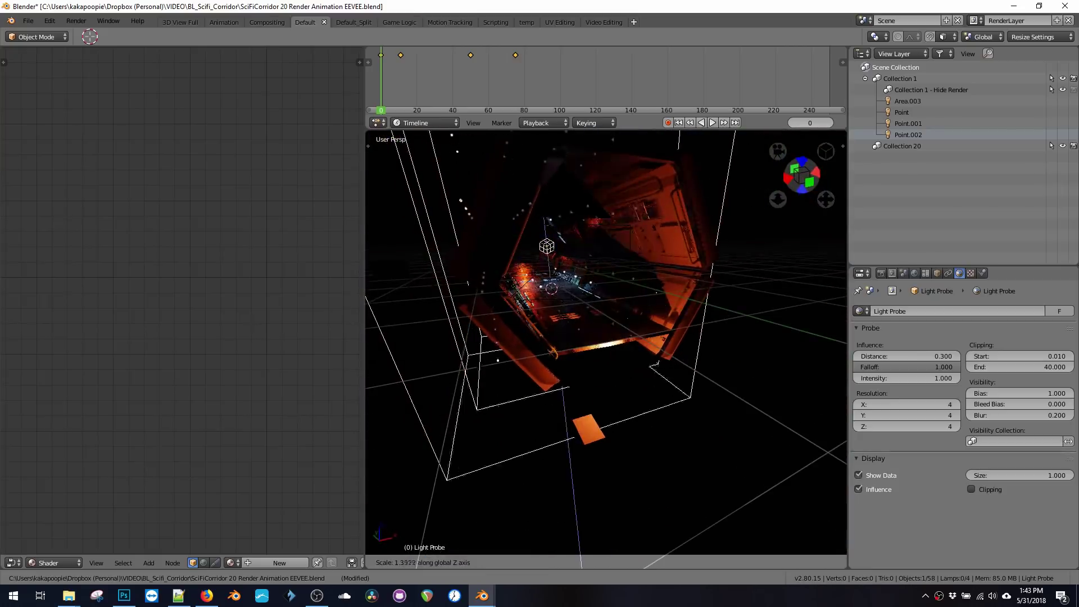
click(663, 373)
middle_drag(663, 372, 571, 315)
key(s)
key(y)
click(662, 379)
key(s)
click(638, 409)
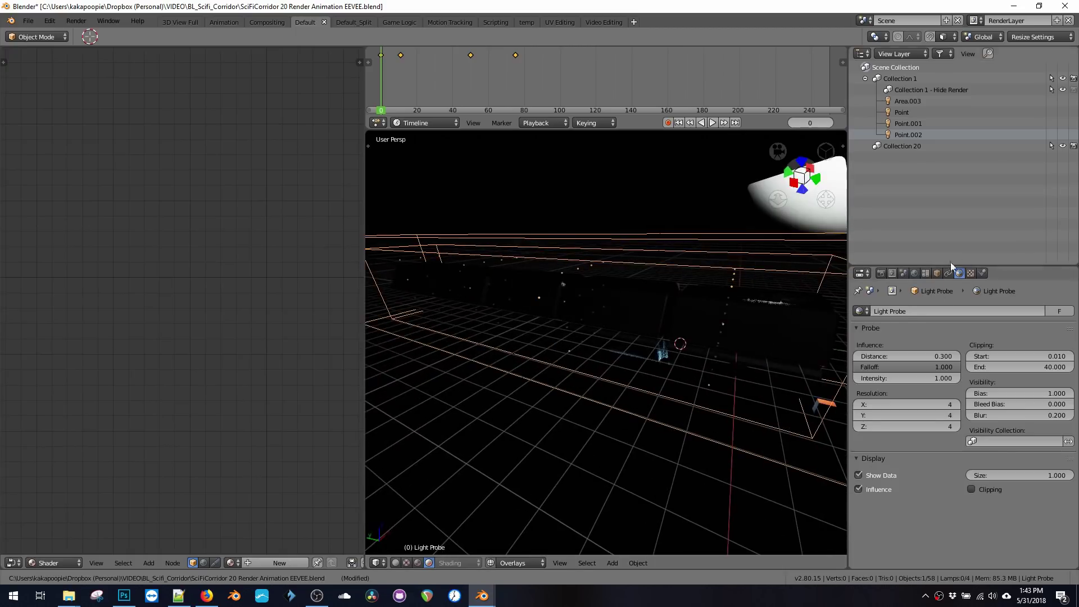
Raise the irradiance volume resolution to 5×11×5.
click(957, 405)
middle_drag(640, 332, 711, 349)
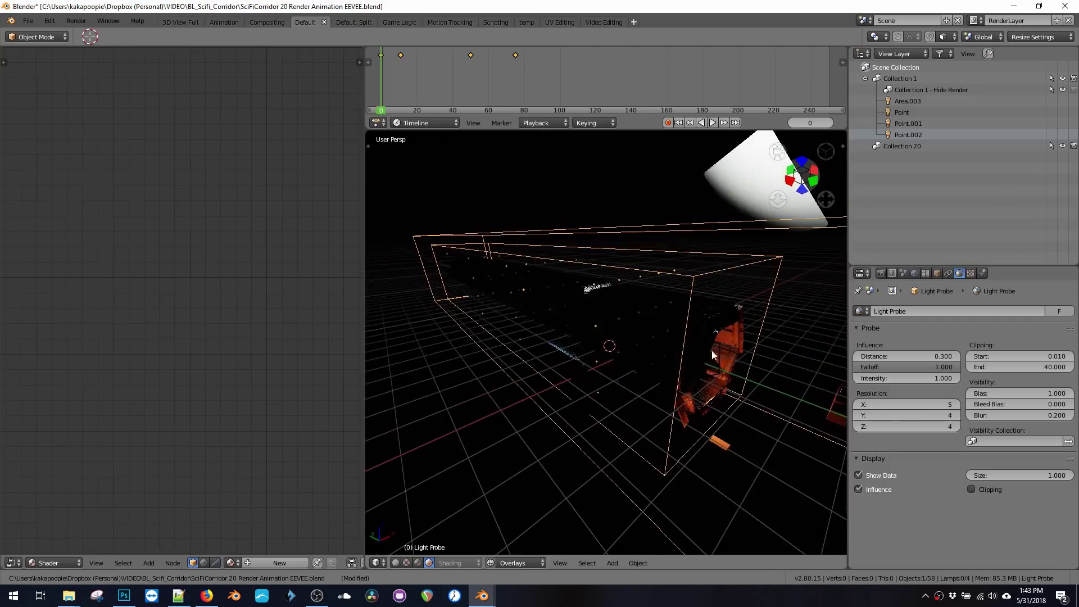
click(956, 415)
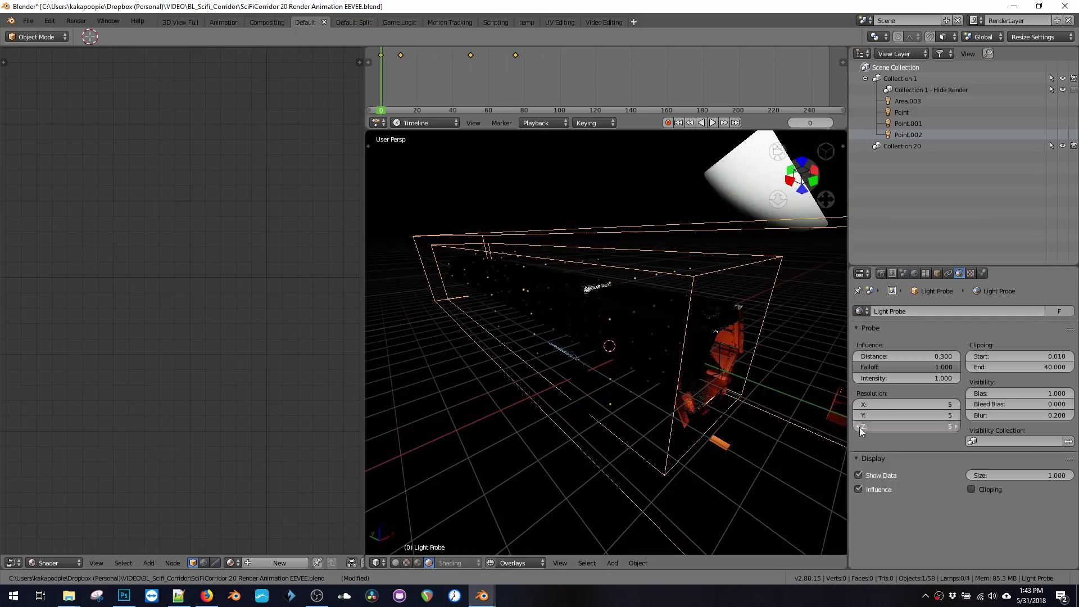
click(956, 427)
click(957, 415)
click(956, 415)
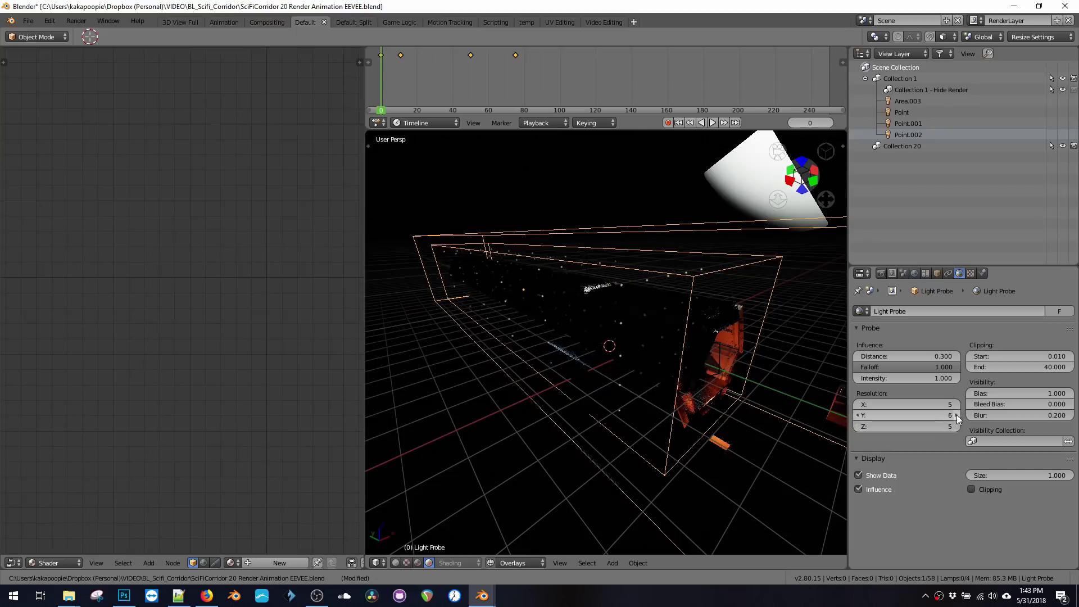
click(957, 415)
click(956, 415)
click(957, 416)
click(957, 415)
middle_drag(710, 335, 567, 296)
Deselect everything, then reselect the light probe grid.
scroll(568, 295, up, 5)
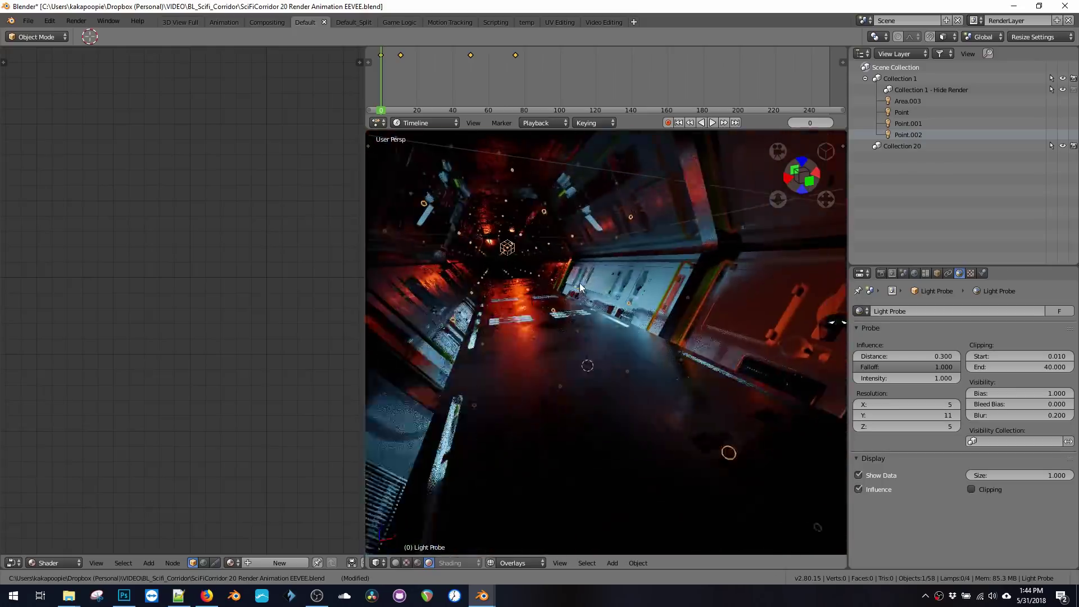
key(a)
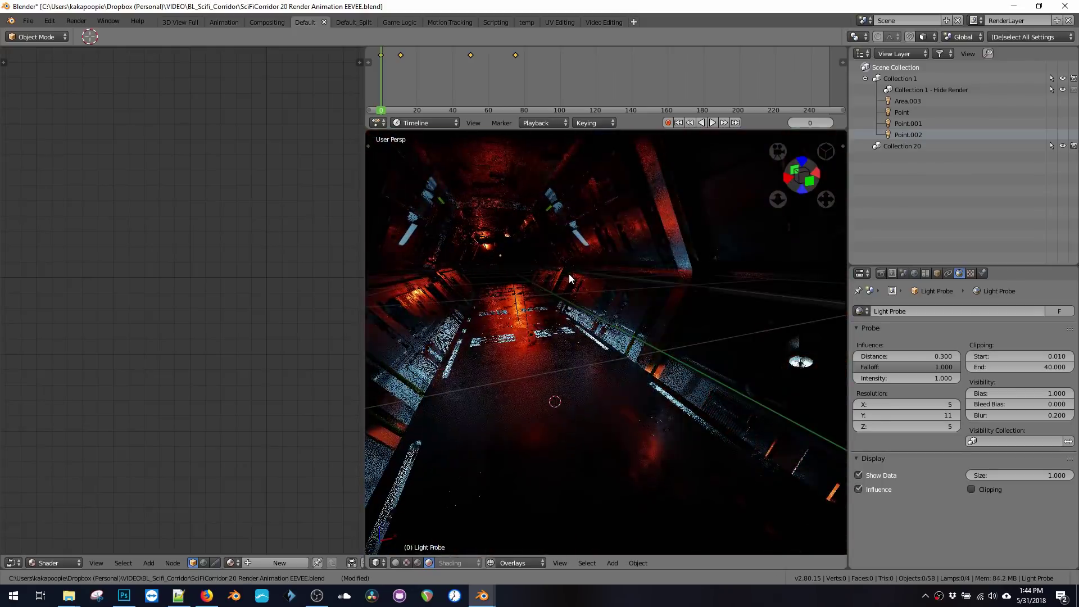
scroll(569, 273, down, 5)
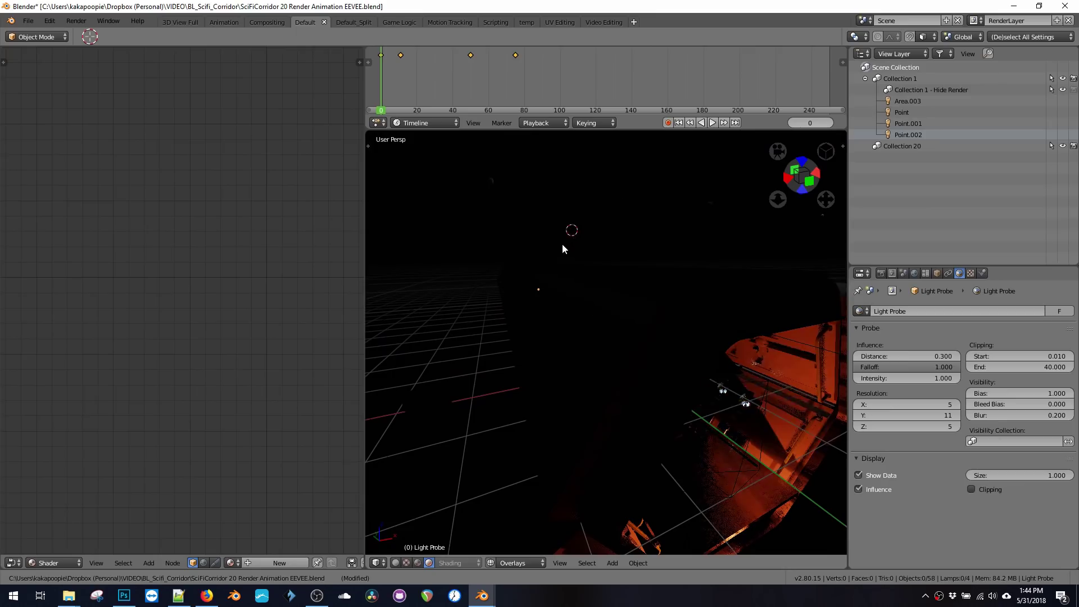
right_click(490, 185)
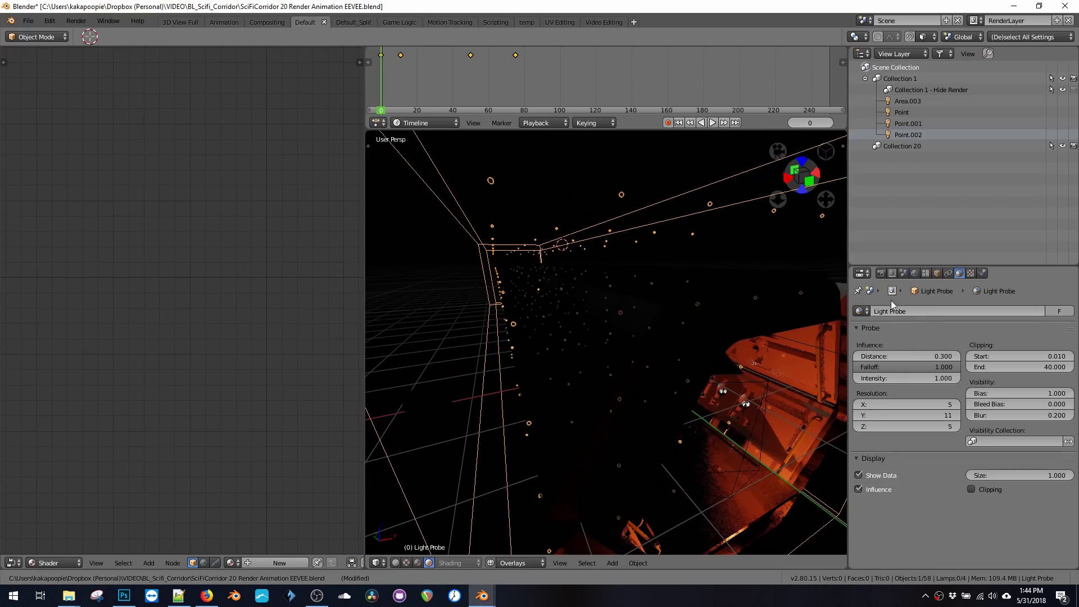
Lower the EEVEE Indirect Lighting diffuse bounces from 3 to 1.
click(881, 274)
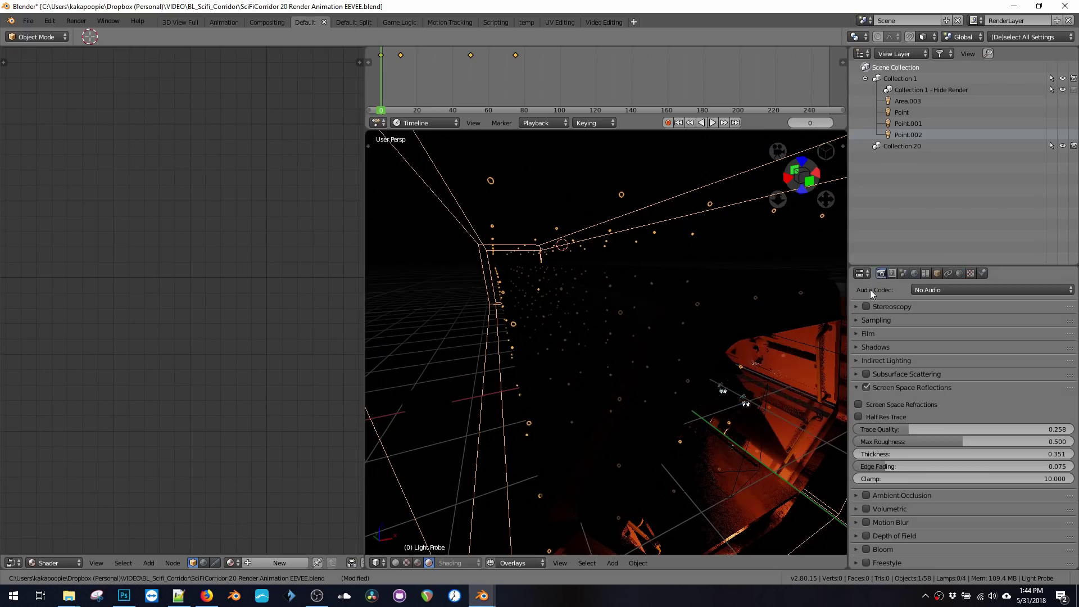
click(854, 361)
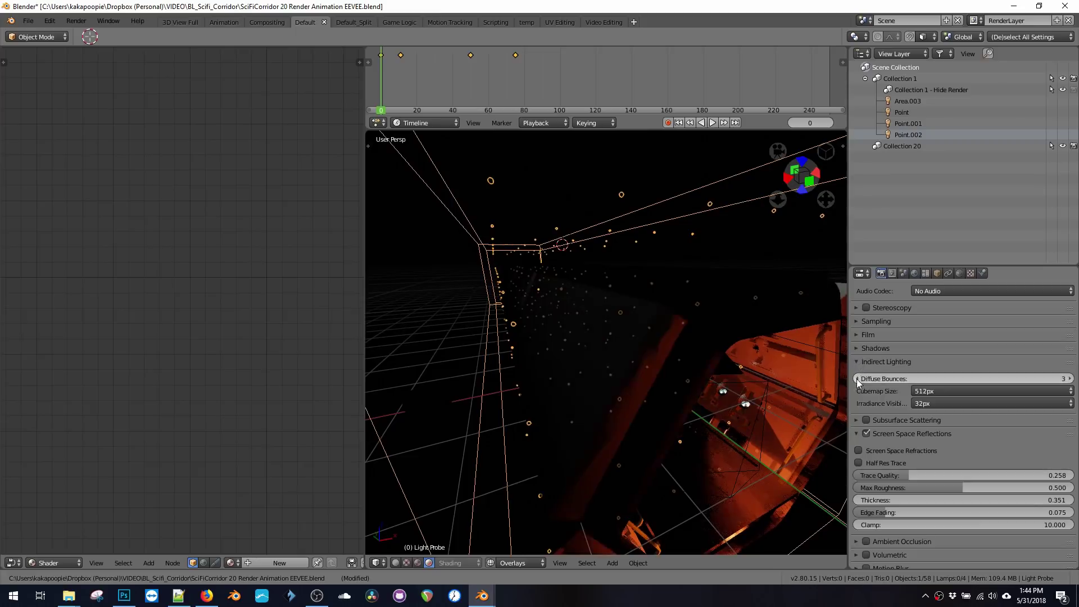
click(858, 380)
click(857, 380)
scroll(690, 366, down, 3)
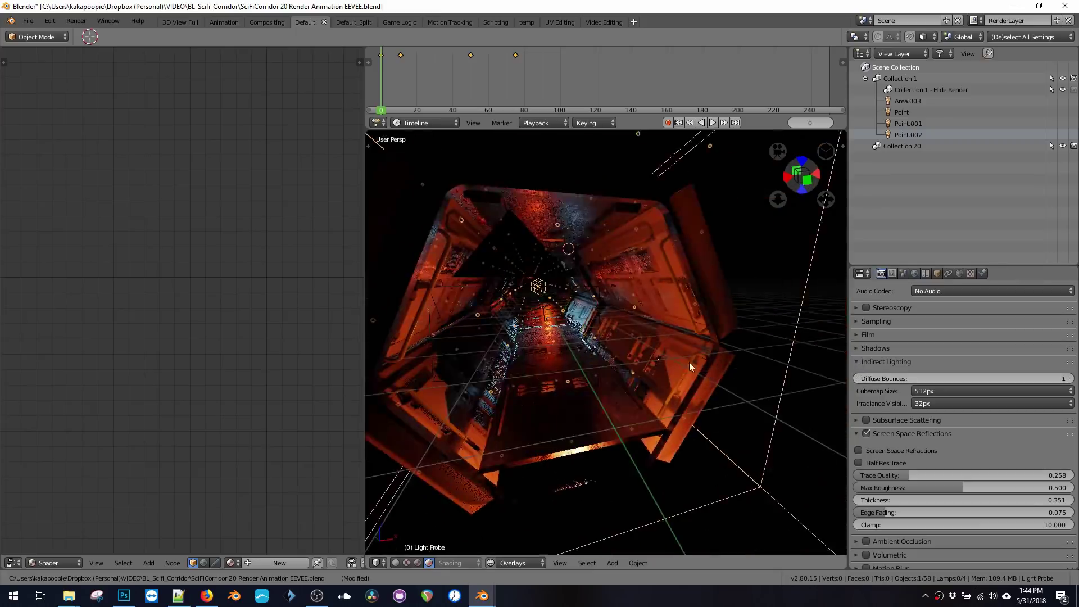
scroll(599, 309, up, 3)
Deselect the light probe and switch to the scene camera view.
mouse_move(598, 309)
middle_down()
mouse_move(628, 315)
mouse_move(603, 320)
middle_up()
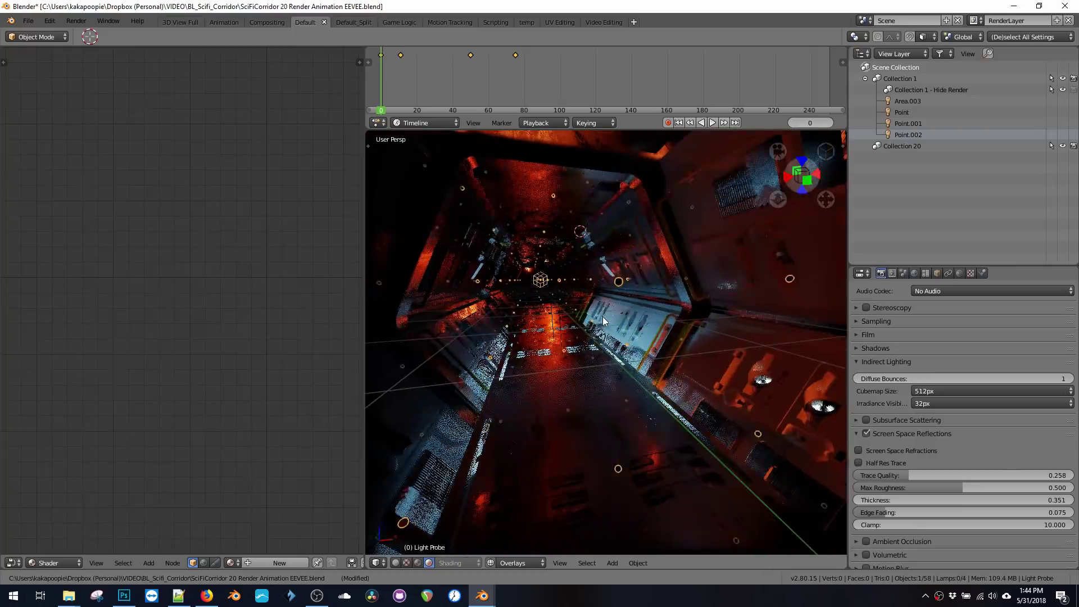
key(a)
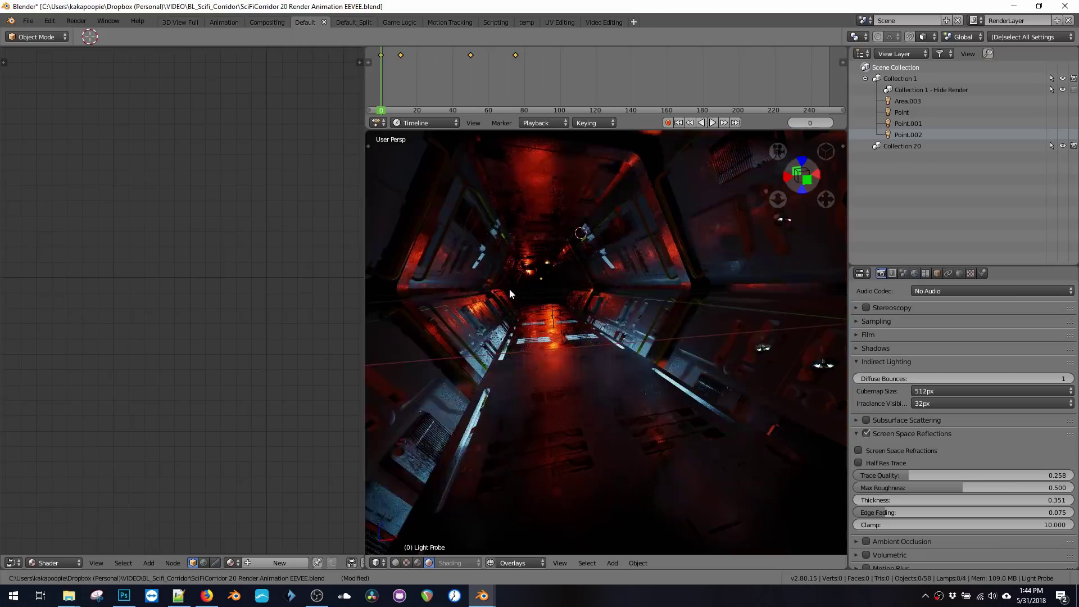
middle_drag(536, 277, 539, 299)
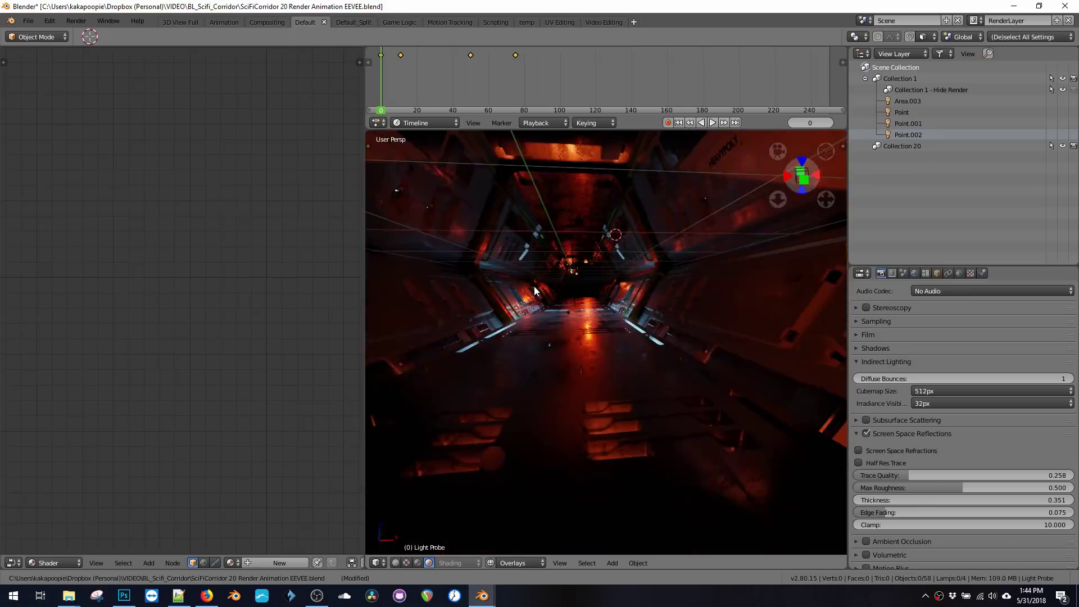
key(KP_0)
key(alt+a)
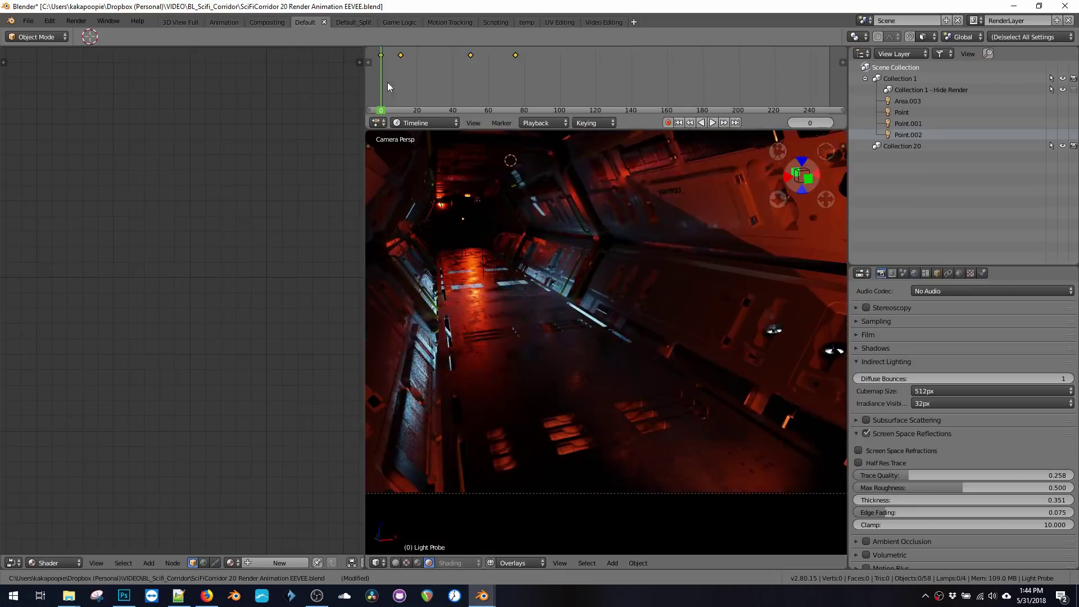
key(alt+a)
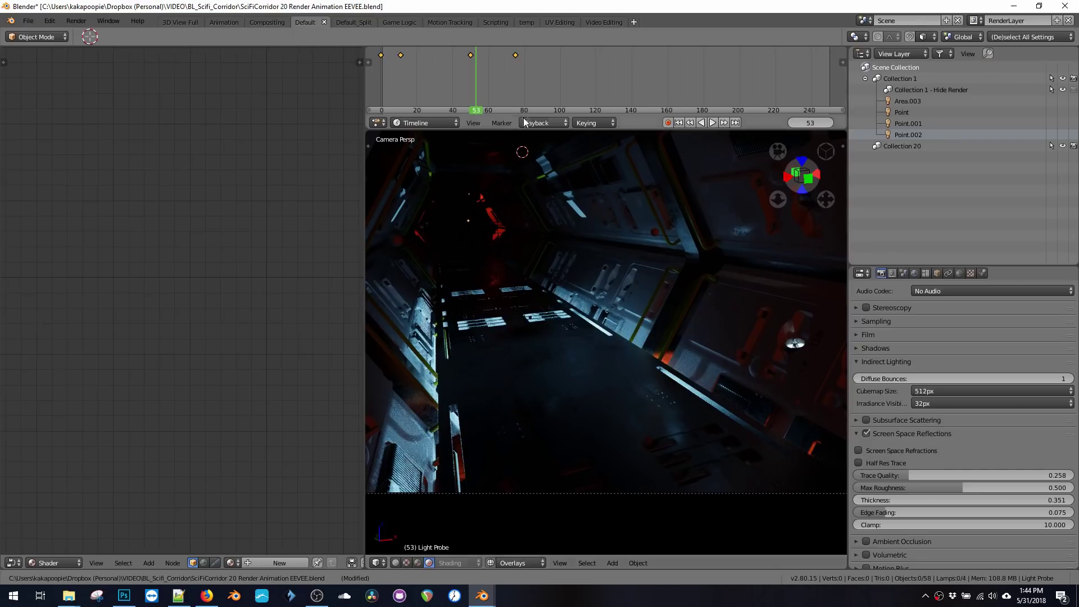
drag(488, 84, 415, 59)
drag(549, 77, 352, 80)
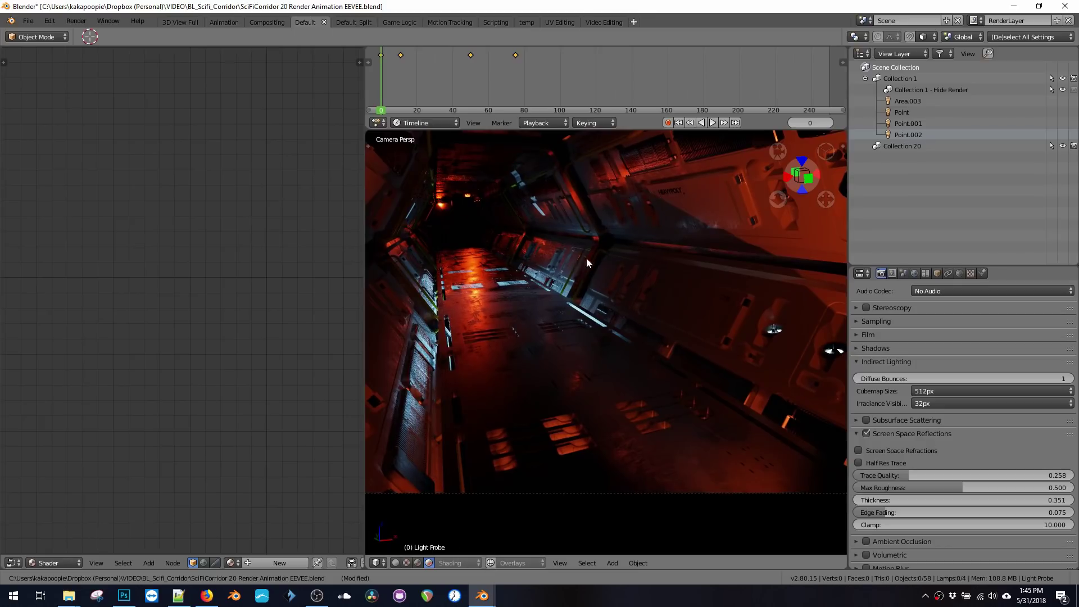
drag(441, 90, 342, 78)
Save over the EEVEE.blend file, orbit down the corridor, and open the Add > Mesh menu.
key(ctrl+s)
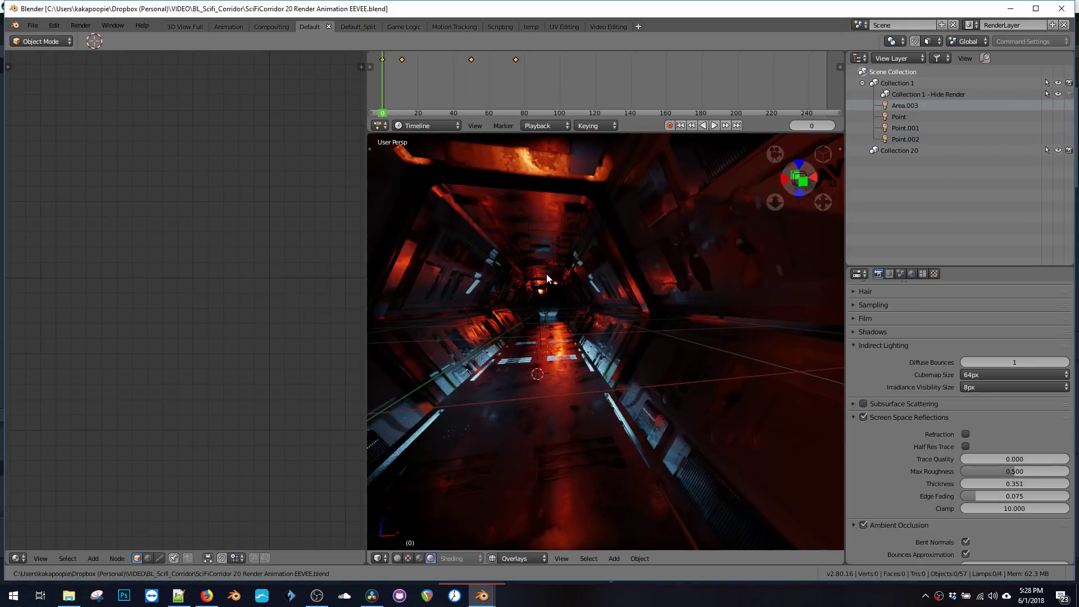
middle_drag(547, 277, 557, 277)
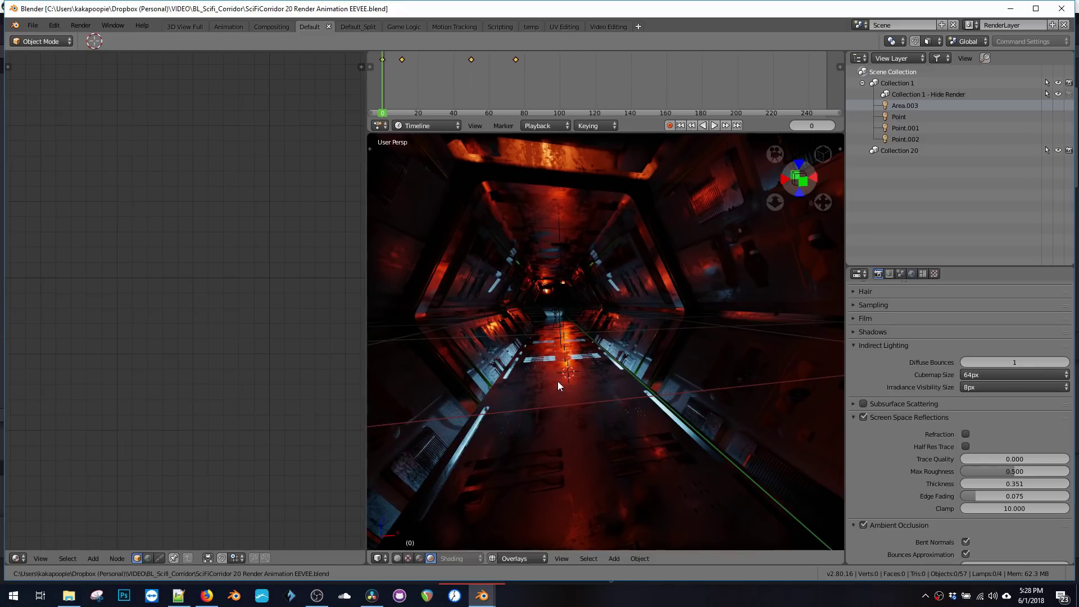
mouse_move(560, 380)
middle_down()
mouse_move(562, 363)
mouse_move(557, 374)
middle_up()
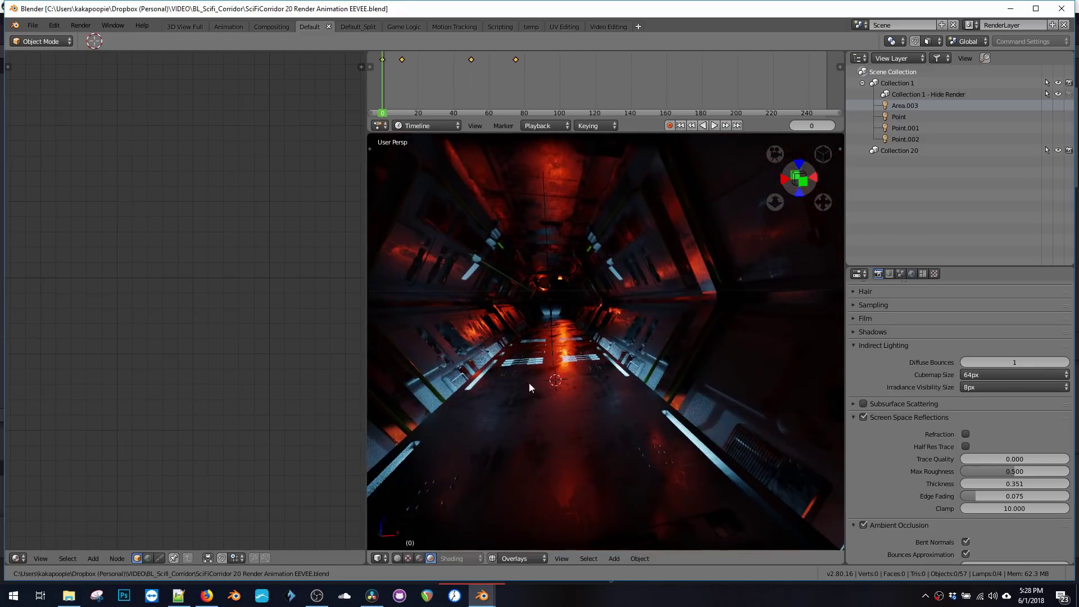
key(shift+a)
mouse_move(538, 388)
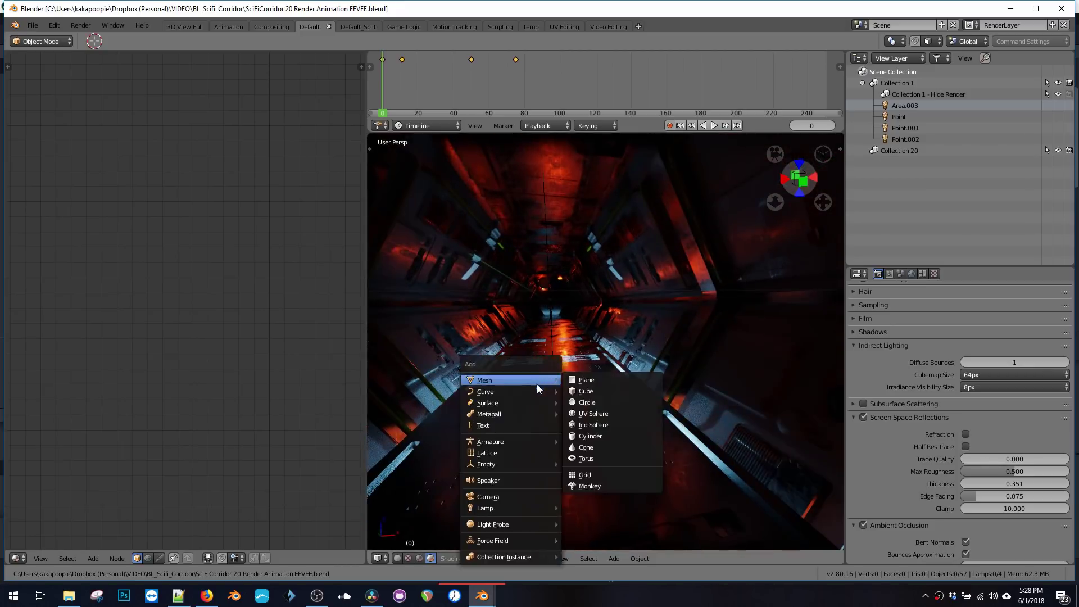
Add a plane, move it into the corridor, and create a new Material.002 for it.
click(572, 383)
key(g)
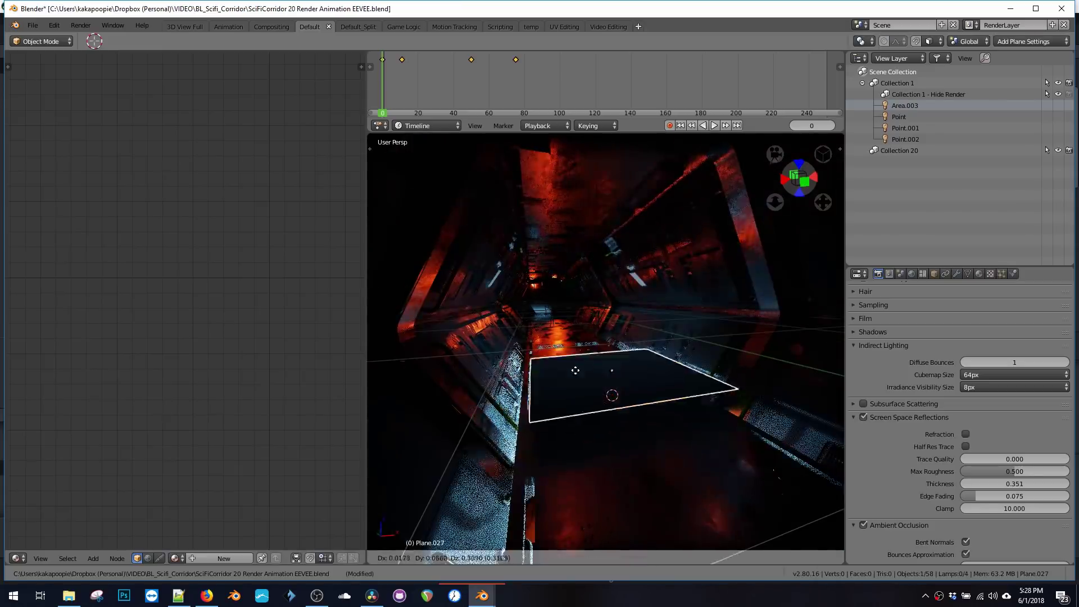
click(569, 376)
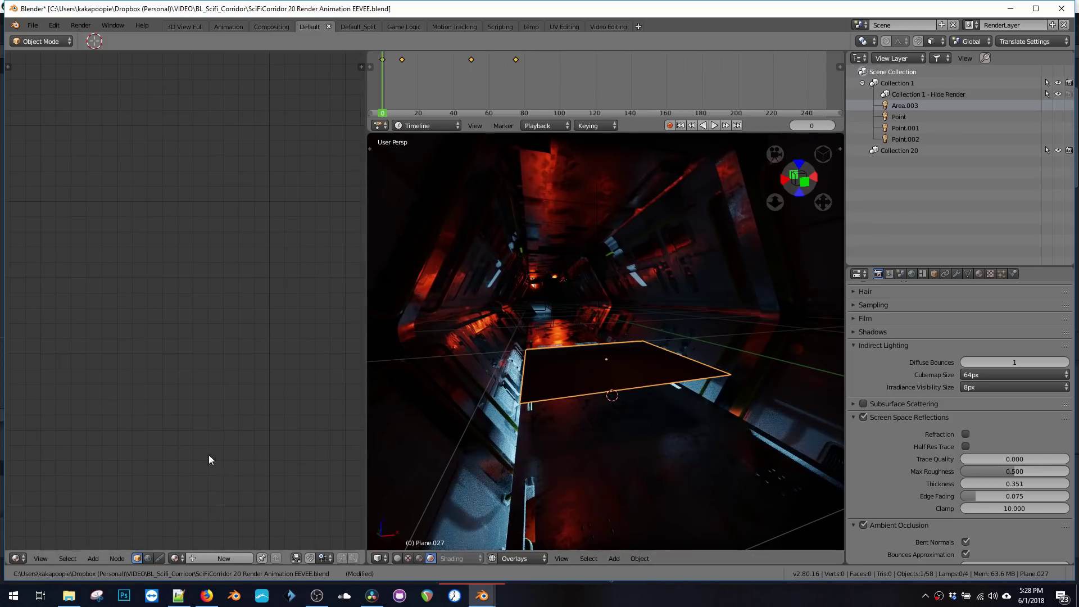
click(210, 558)
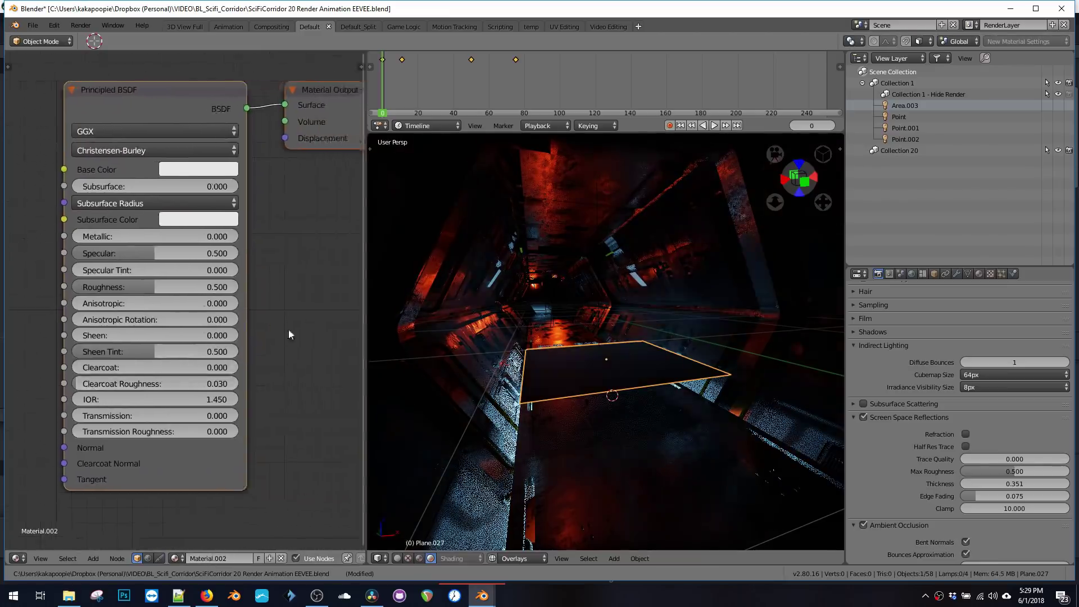
Delete the Principled BSDF node and add a Diffuse BSDF node in its place.
scroll(288, 335, down, 2)
click(130, 158)
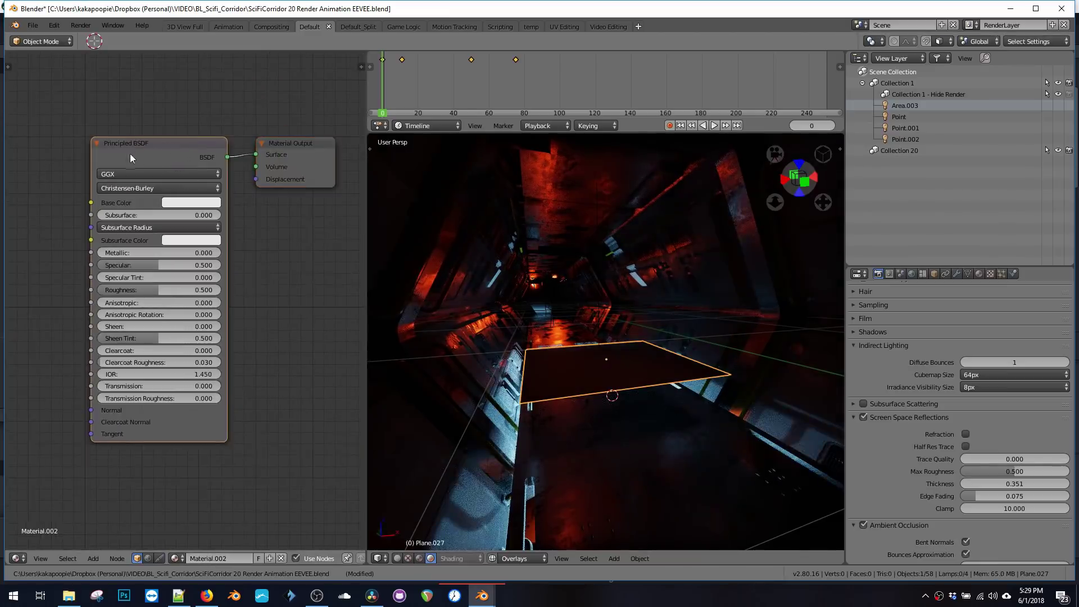
key(x)
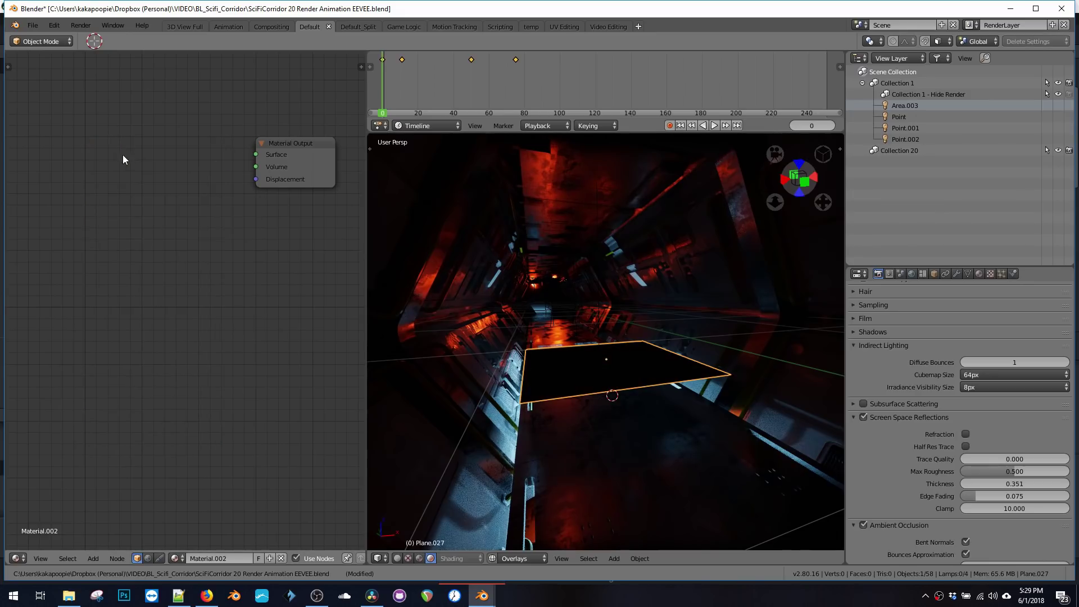
key(shift+a)
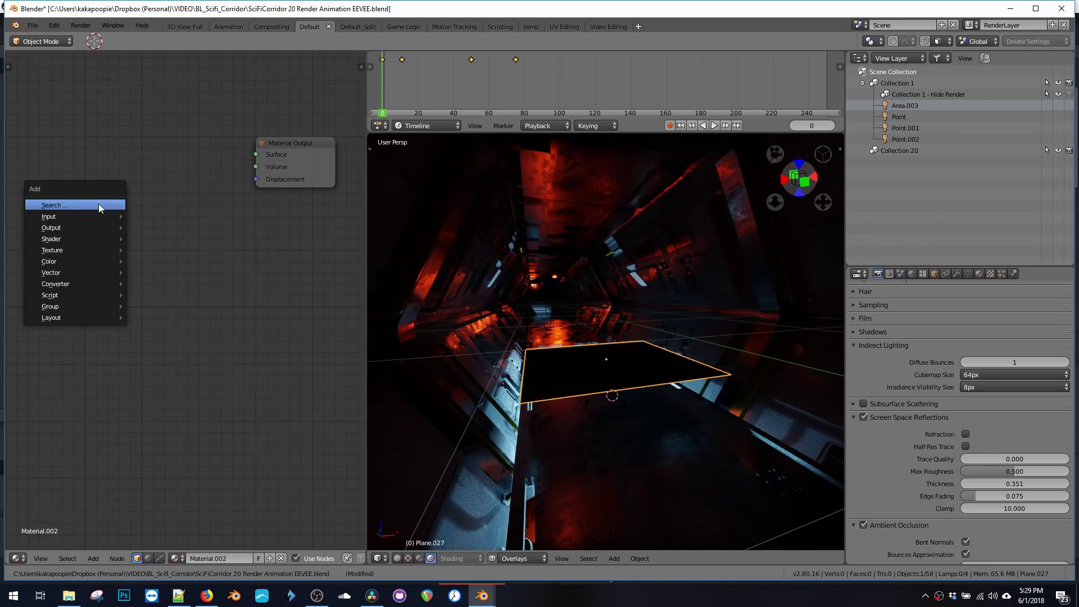
click(95, 203)
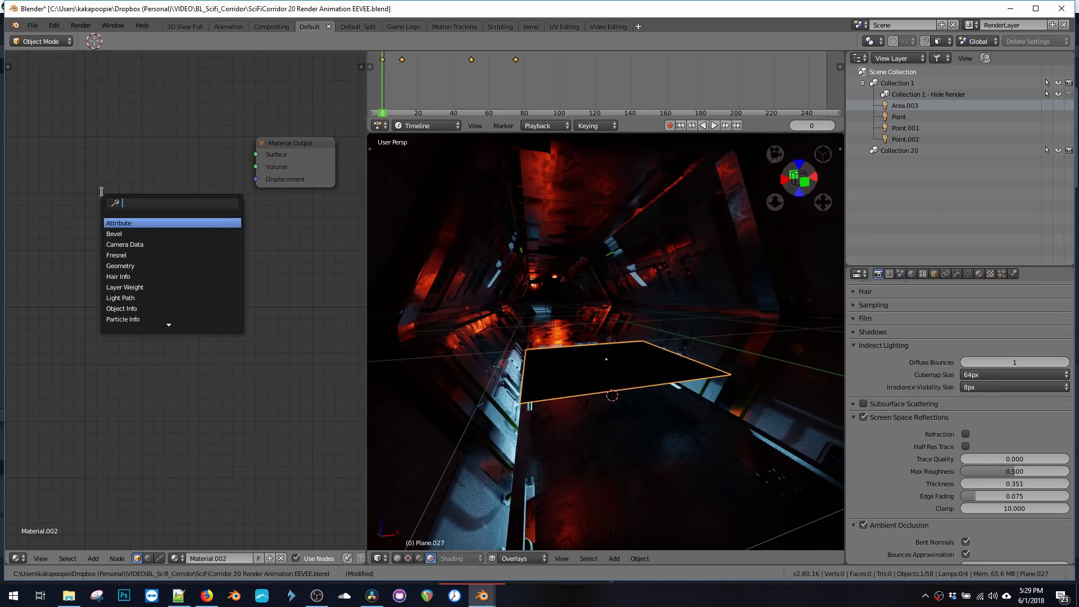
text(diffus)
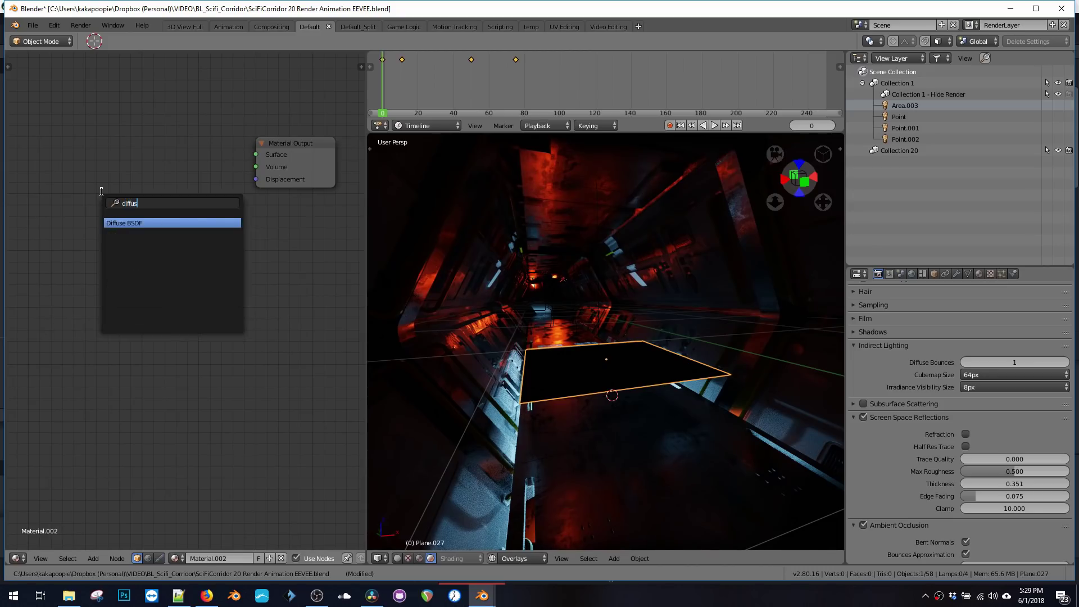
text(e)
key(Return)
click(103, 191)
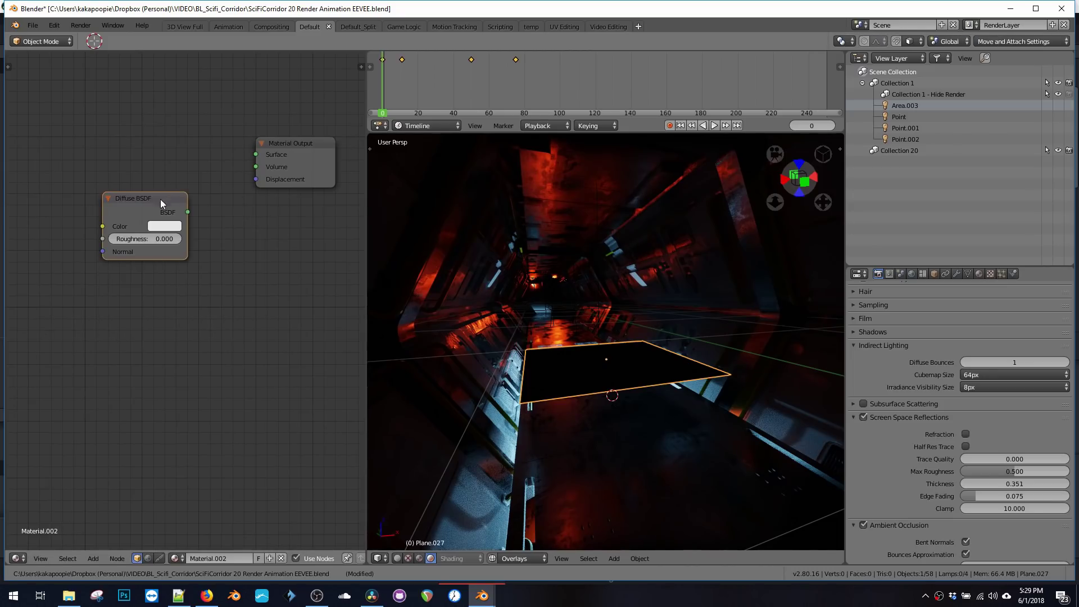
drag(161, 203, 111, 137)
Add a Transparent BSDF node below the Diffuse BSDF.
key(shift+a)
text(trans)
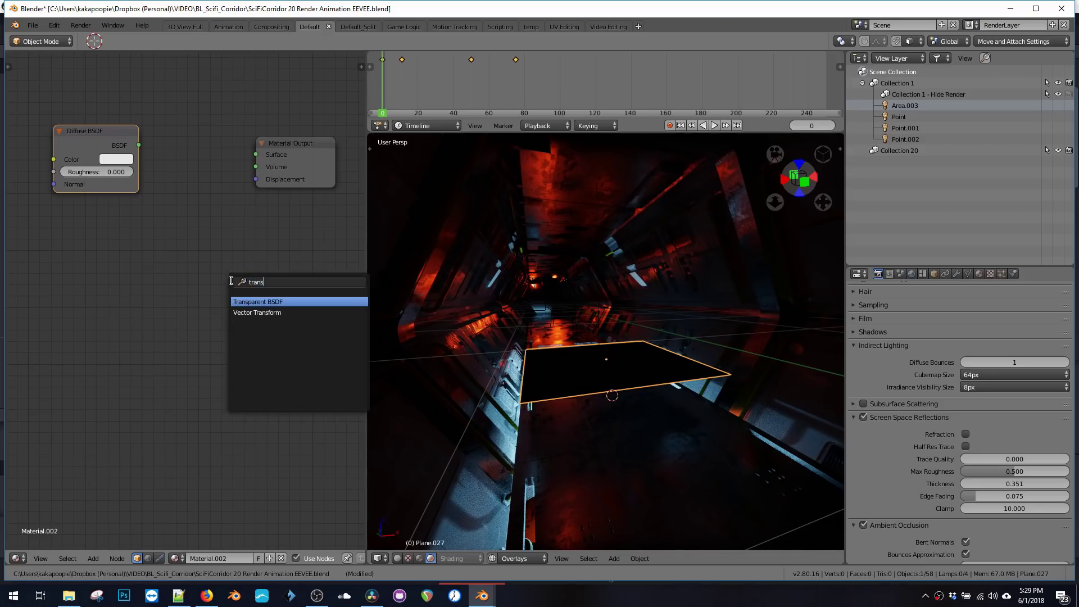
key(Return)
click(233, 285)
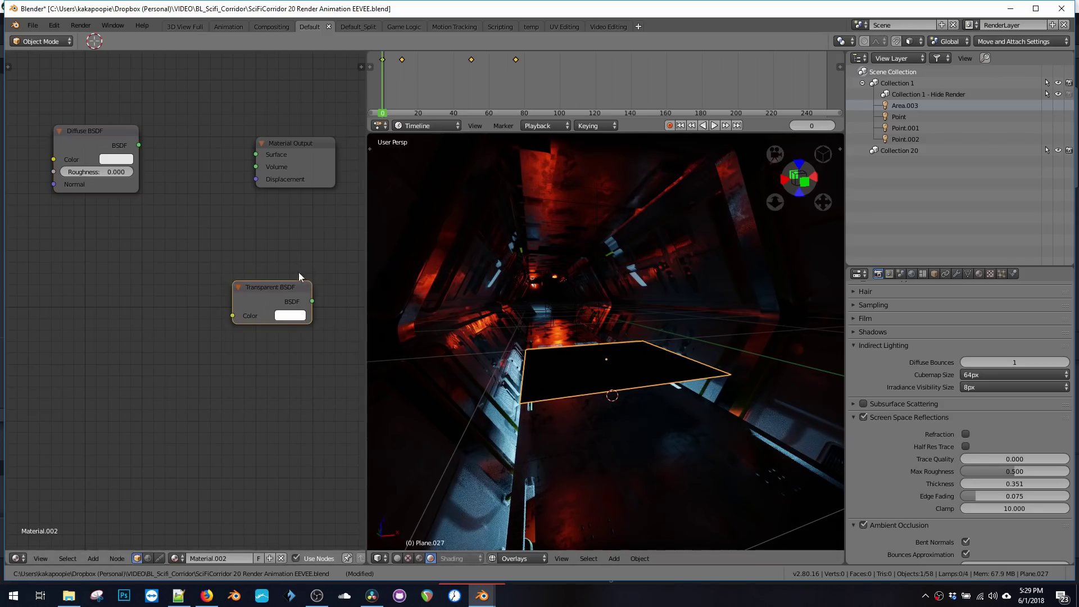
drag(233, 285, 48, 223)
Add a Mix Shader beside the Diffuse BSDF and shift the Material Output right.
key(shift+a)
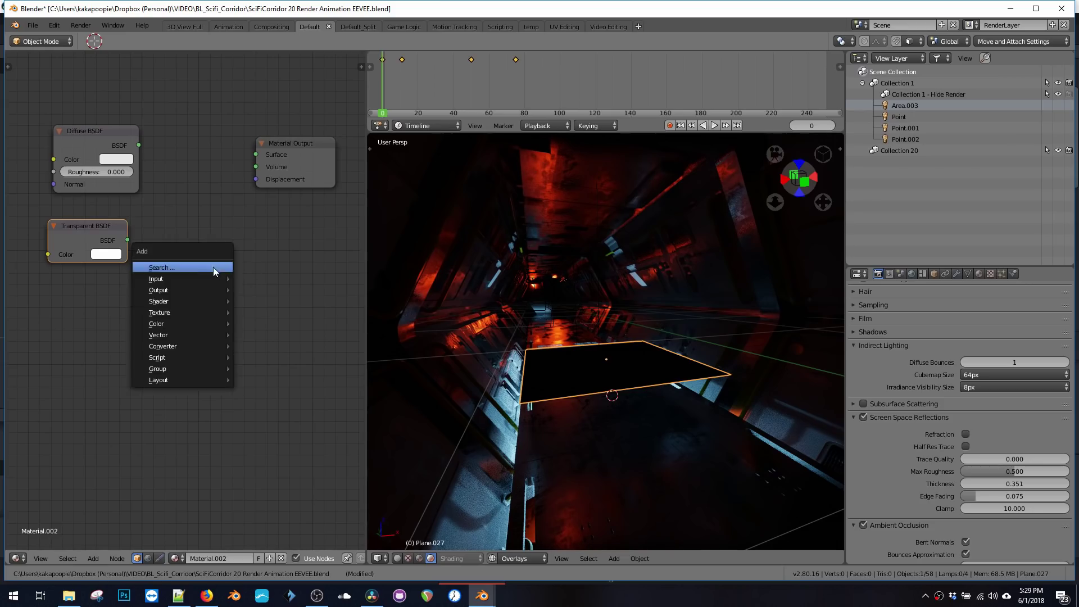
click(214, 267)
text(mix)
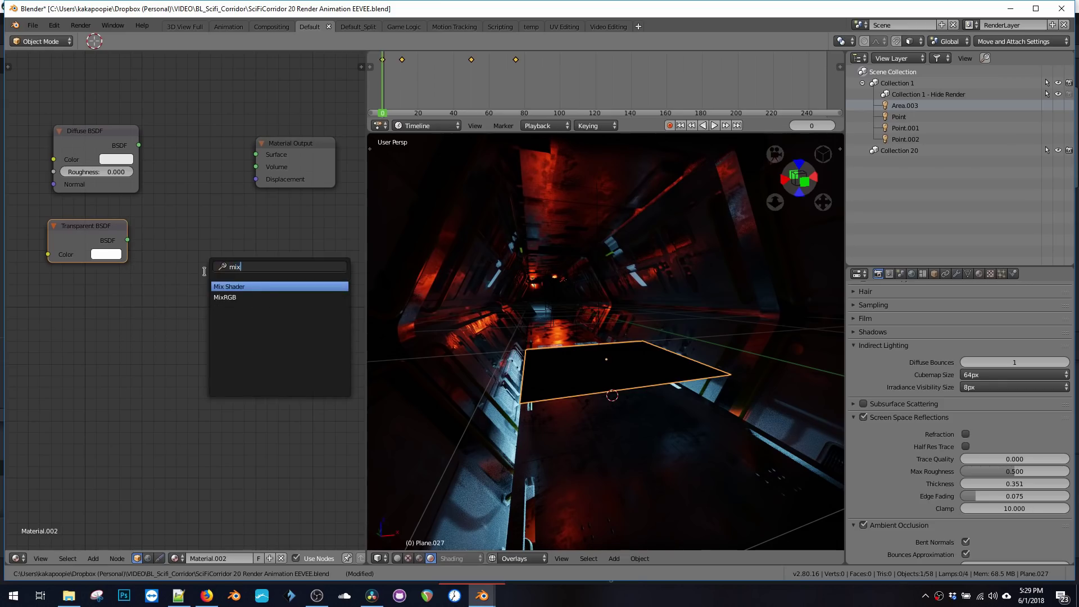
key(Return)
click(204, 273)
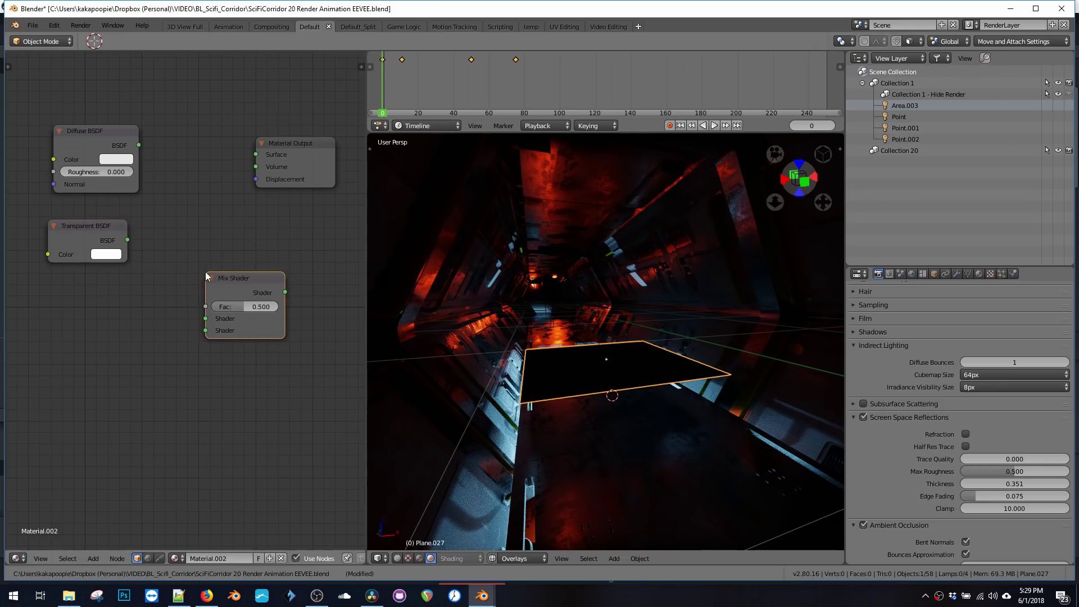
drag(292, 145, 337, 154)
drag(236, 278, 218, 158)
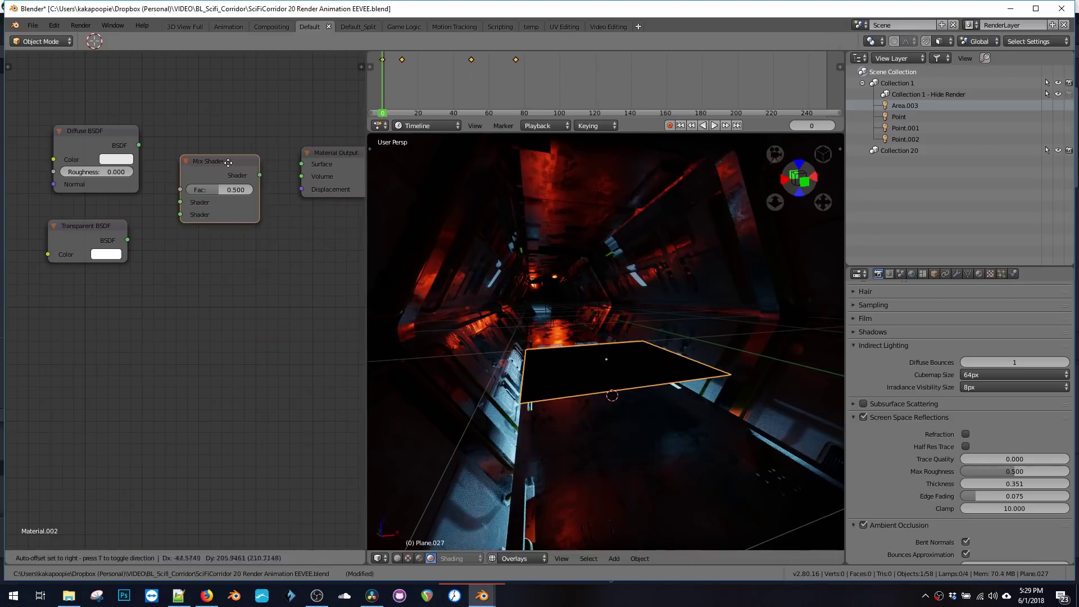
Save the scene over 'SciFiCorridor 20 Render Animation EEVEE Smoke 01.blend'.
click(32, 25)
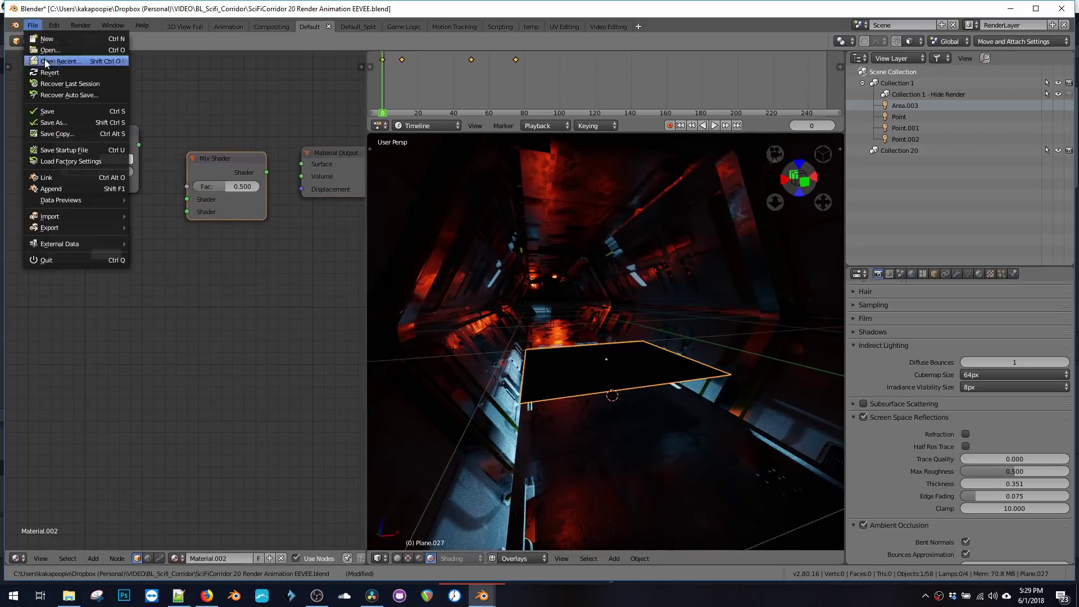
click(50, 134)
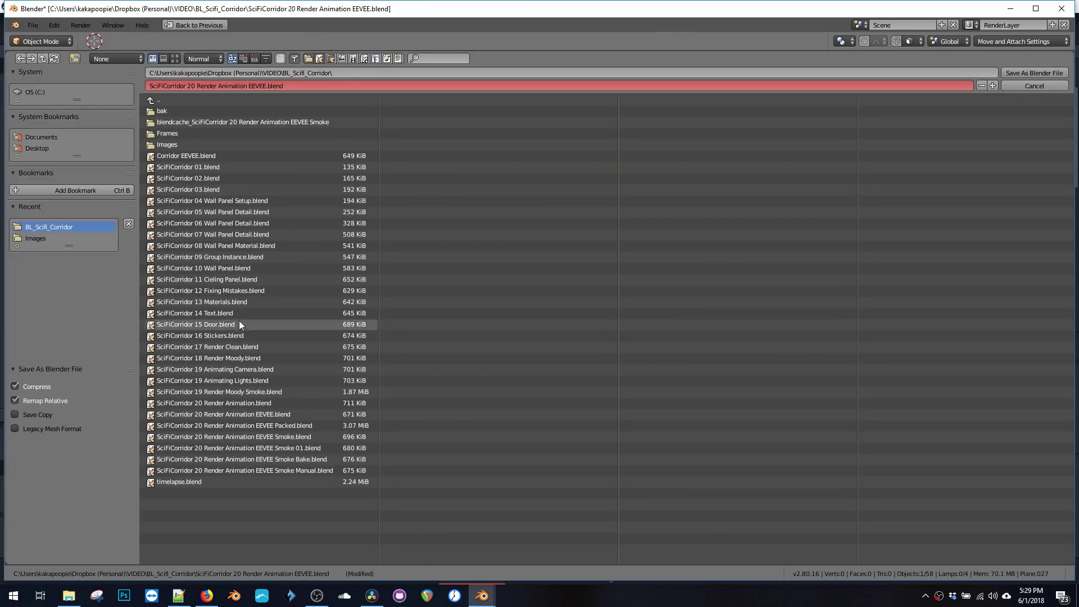
click(251, 447)
key(Return)
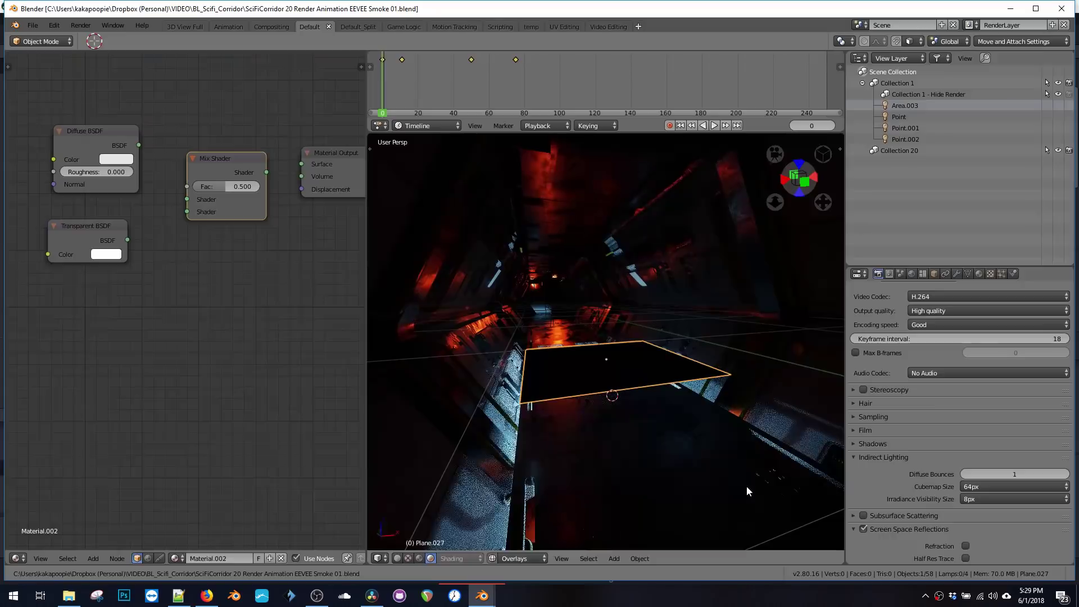
Wire Mix Shader to Surface, Diffuse to Shader 1, and Transparent to Shader 2.
drag(266, 172, 300, 167)
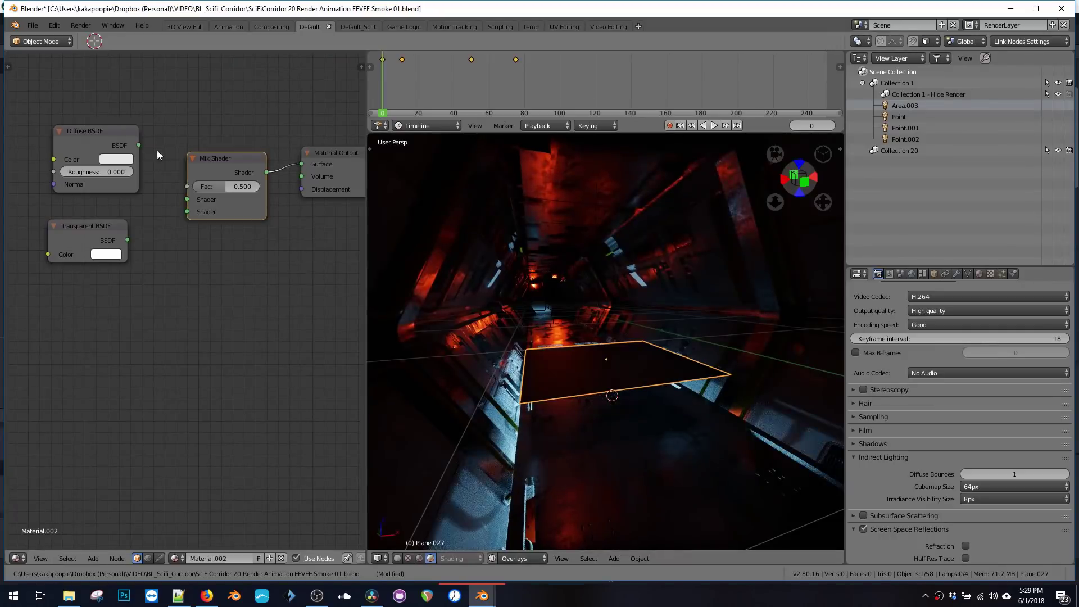
drag(139, 145, 146, 149)
drag(165, 199, 187, 199)
drag(128, 239, 187, 212)
middle_drag(210, 271, 239, 264)
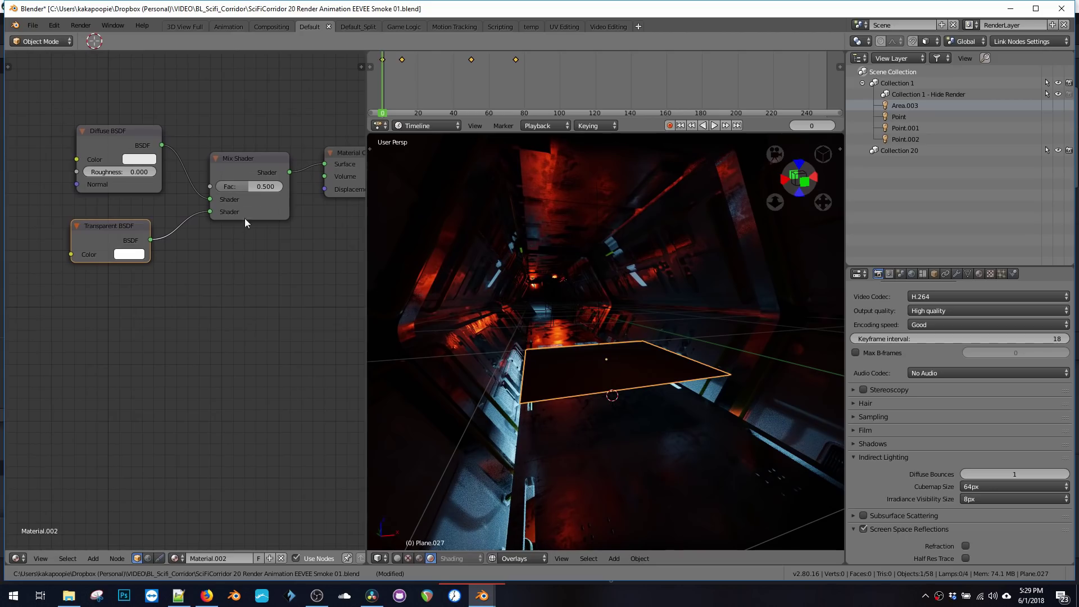
key(shift+a)
click(139, 333)
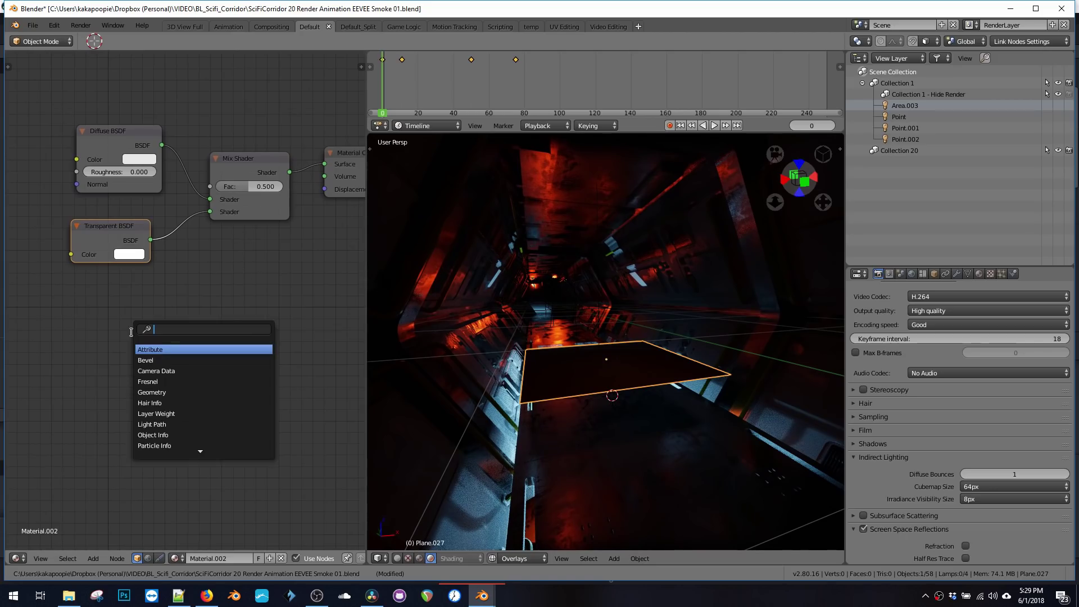
key(Escape)
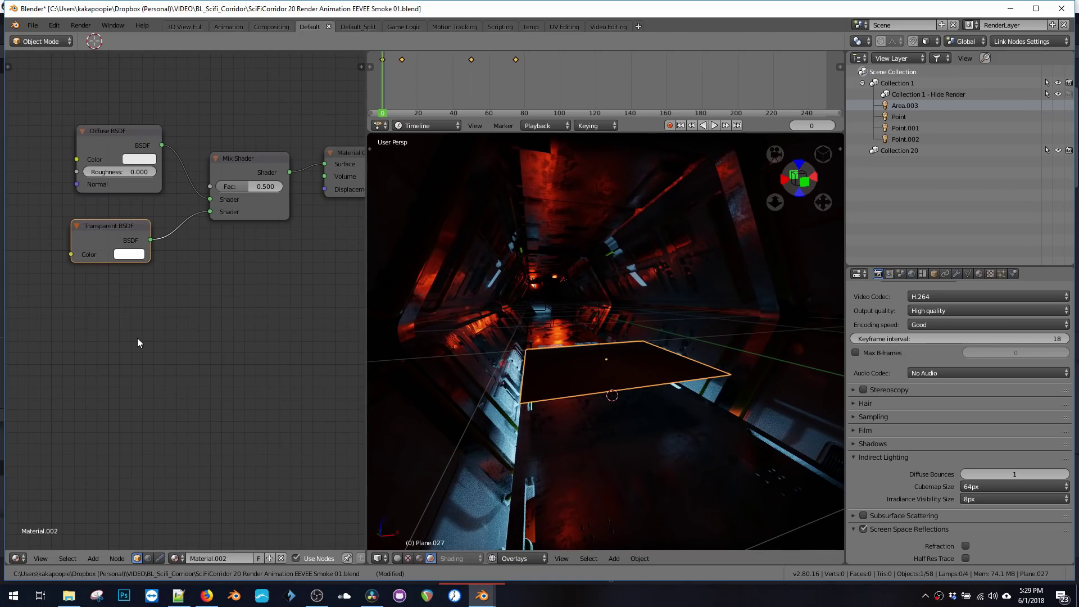
Drag Smoke1.jpg from VIDEO > BL_Scifi_Corridor > Images into Blender's node editor.
click(69, 597)
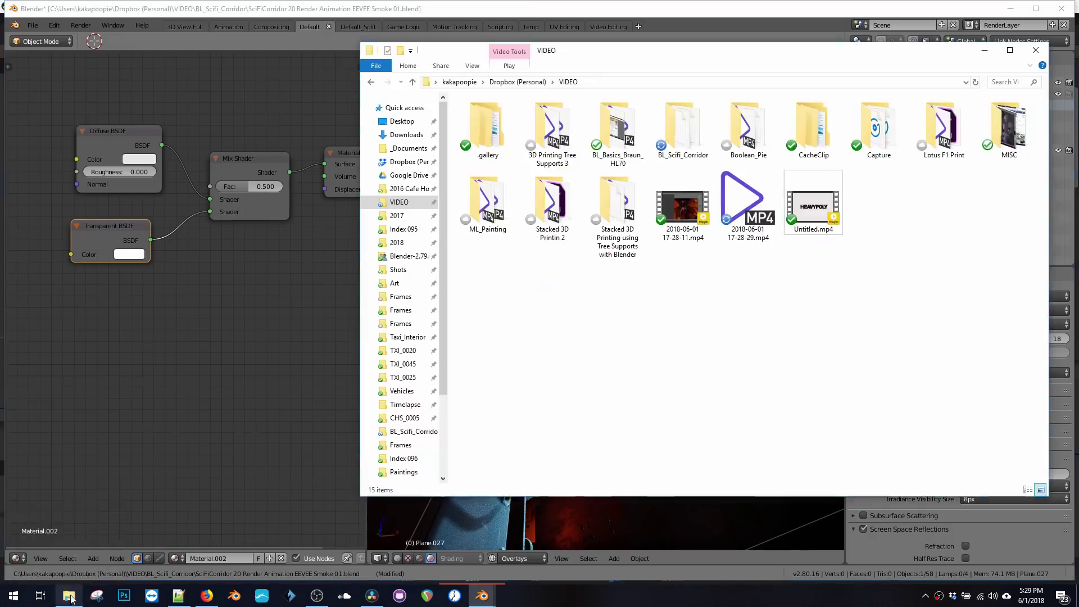
double_click(684, 141)
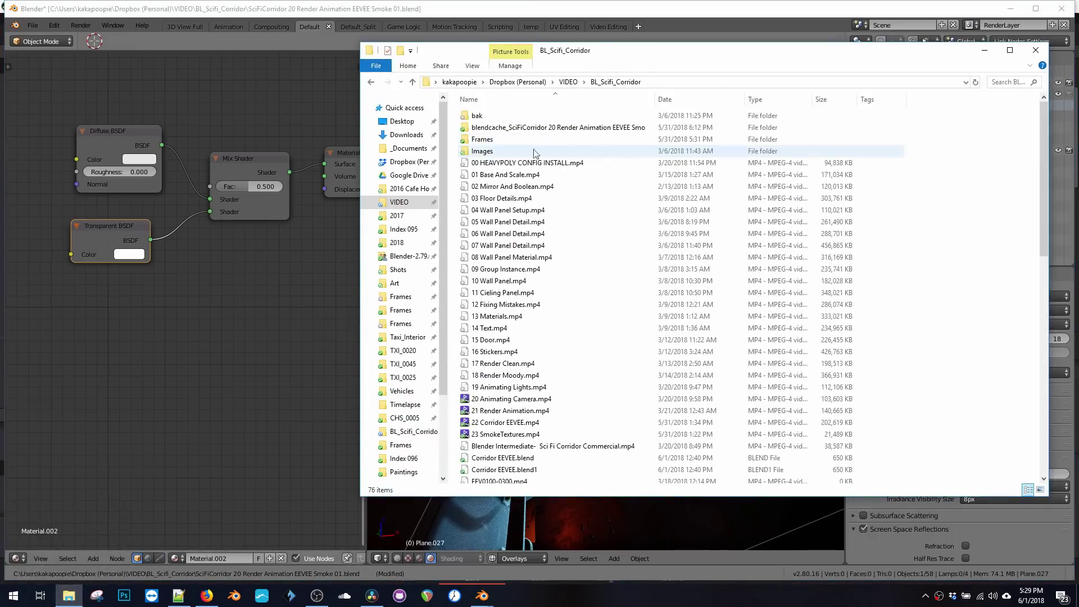
double_click(696, 148)
click(1006, 132)
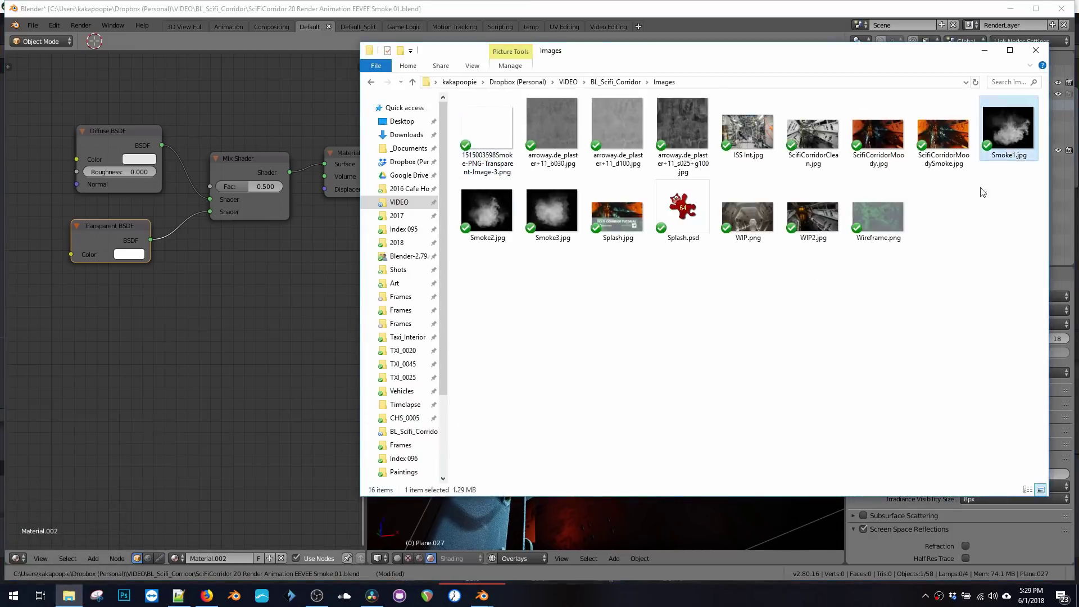
drag(1003, 152, 173, 335)
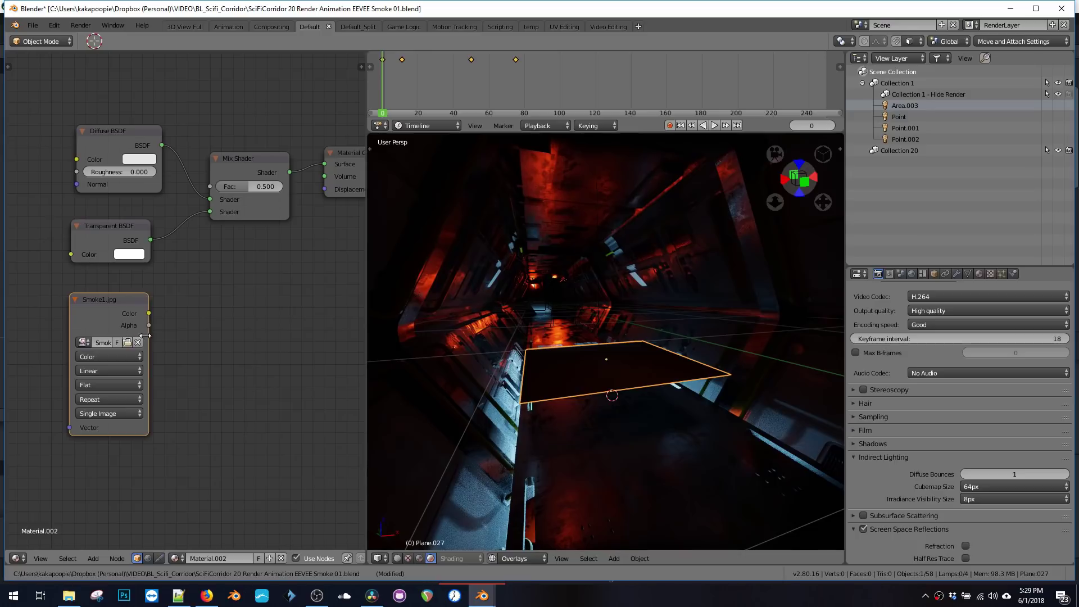
Widen the Smoke1.jpg node and rearrange the Diffuse and Transparent BSDF nodes.
drag(146, 335, 188, 317)
drag(104, 227, 115, 228)
drag(115, 137, 123, 142)
drag(128, 223, 115, 210)
drag(126, 136, 109, 137)
Connect Smoke1.jpg's Color output to the Mix Shader Fac and save the file.
drag(191, 313, 209, 187)
drag(157, 305, 130, 295)
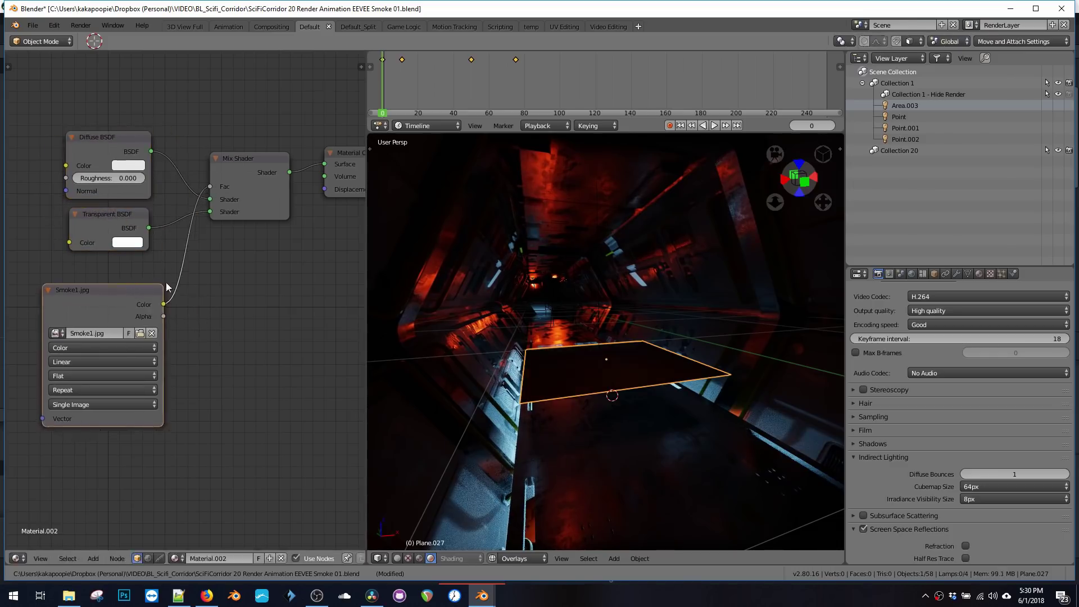
middle_drag(472, 337, 537, 372)
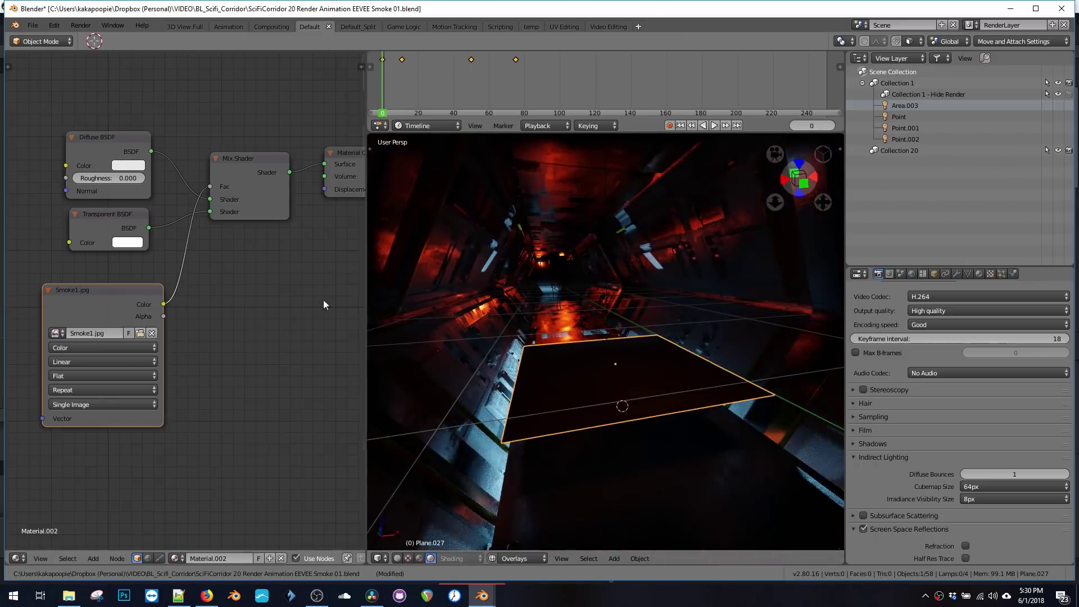
key(ctrl+s)
Confirm the save and open Material.002's Blend Mode dropdown, currently Opaque.
click(193, 271)
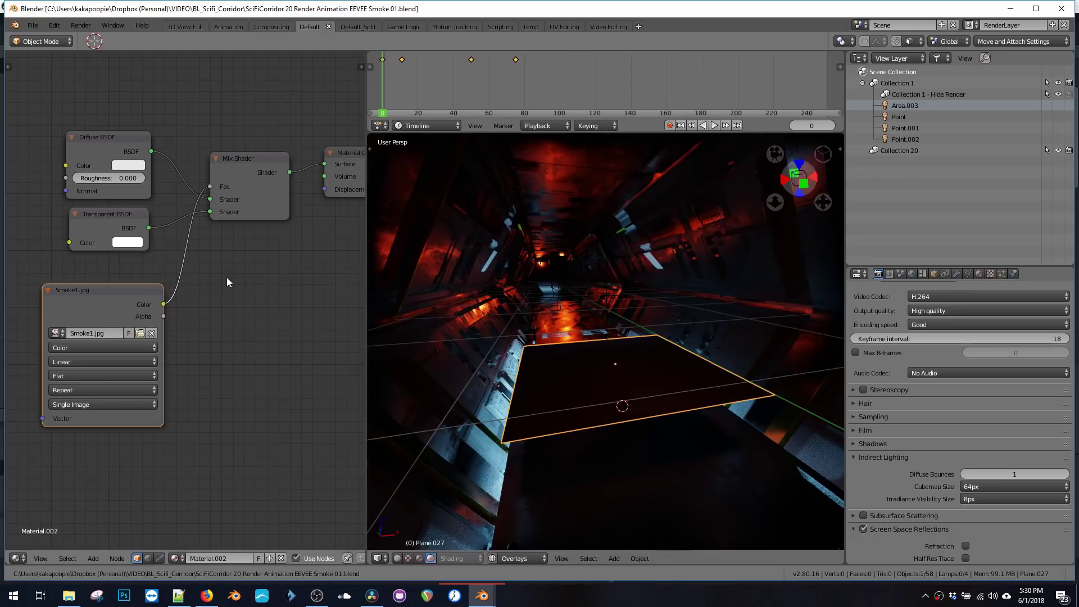
click(978, 274)
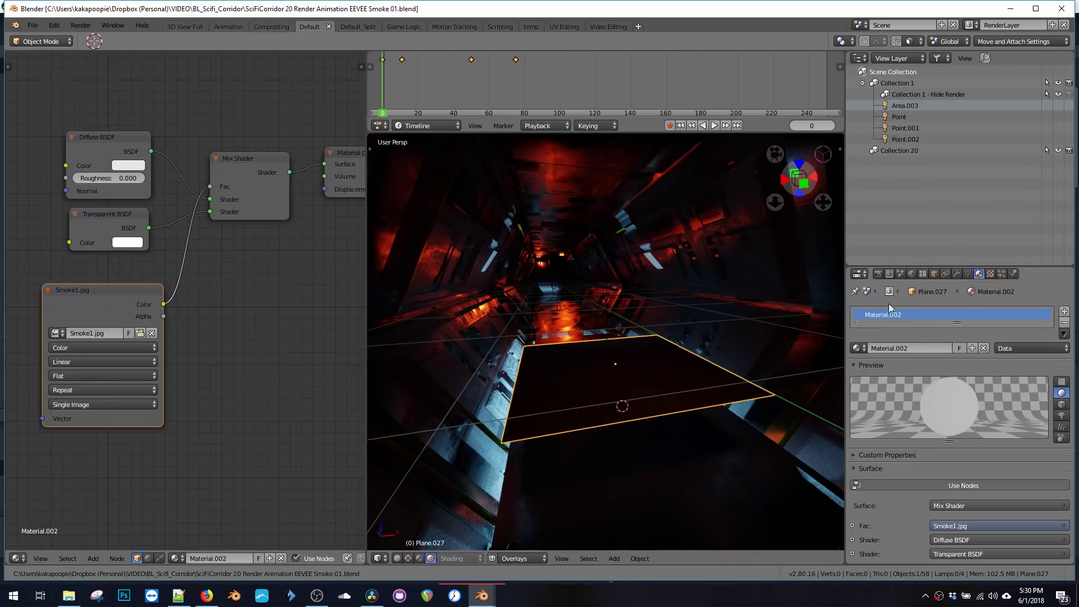
scroll(932, 503, down, 5)
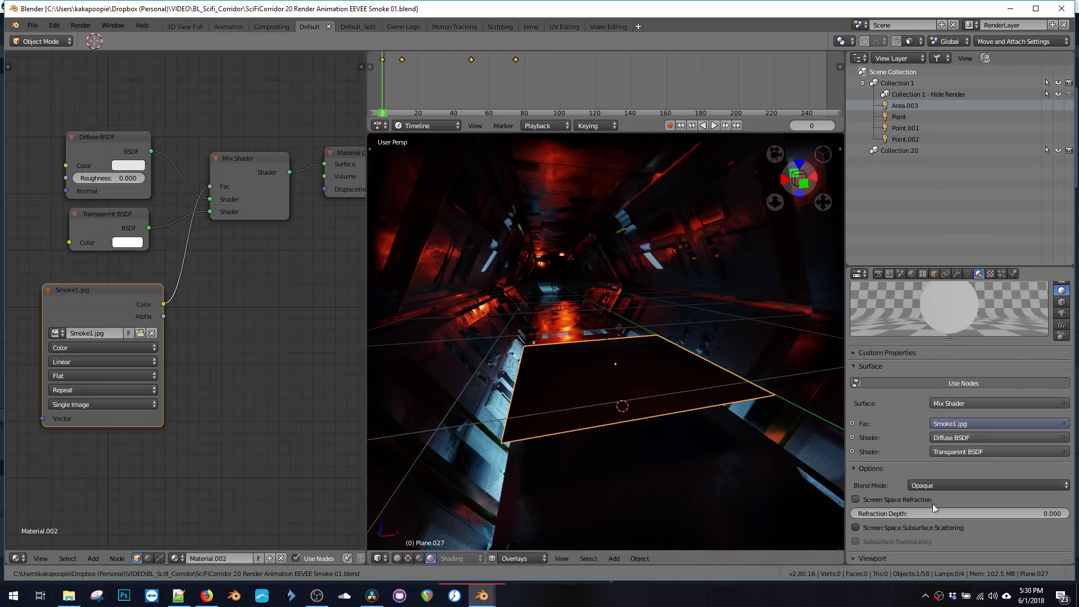
click(931, 487)
Relaunch Blender from the taskbar, reaching its startup splash with a default scene.
click(920, 485)
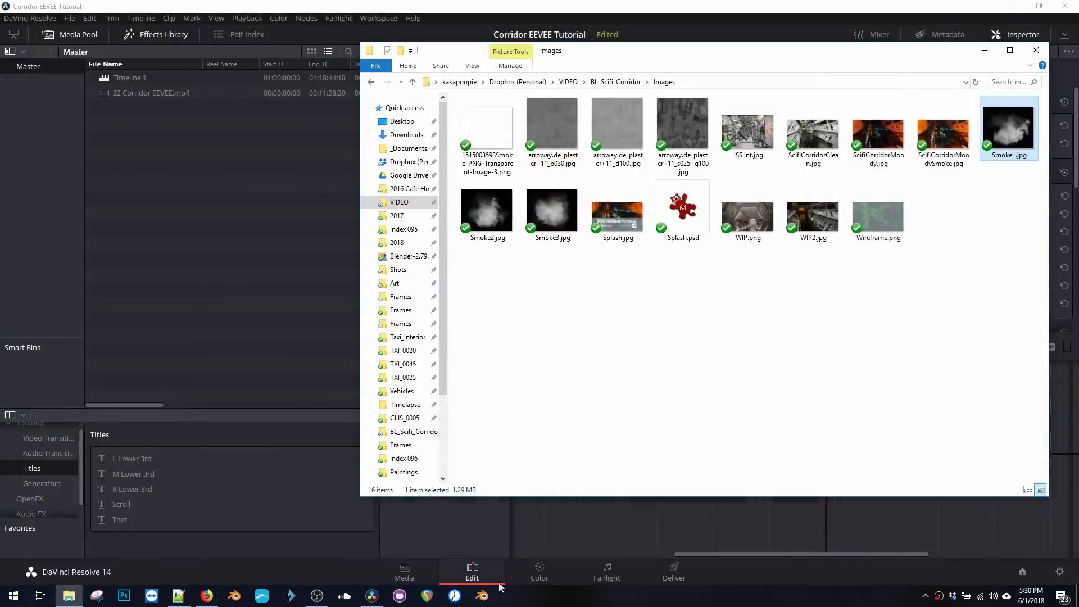
click(482, 595)
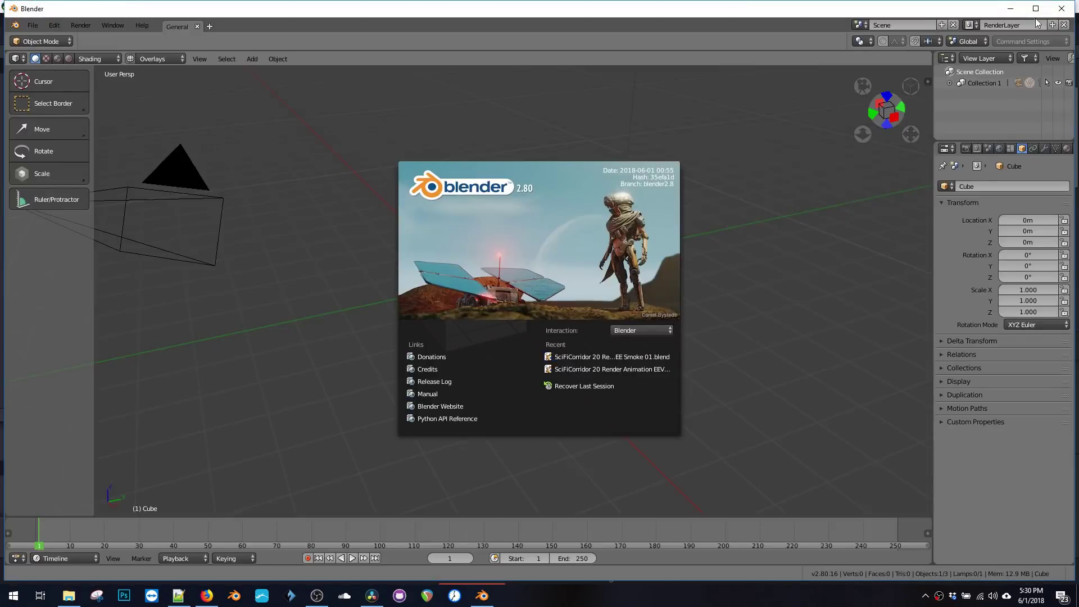
Reopen the Smoke 01 file and set Material.002 to Alpha Blend with Hashed shadows.
click(554, 357)
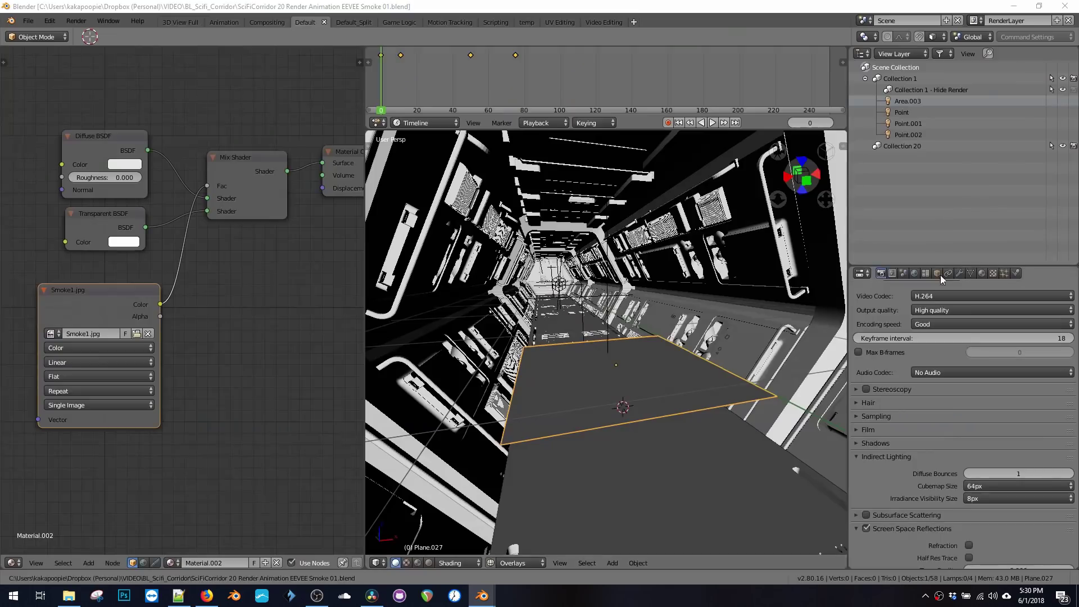
click(982, 273)
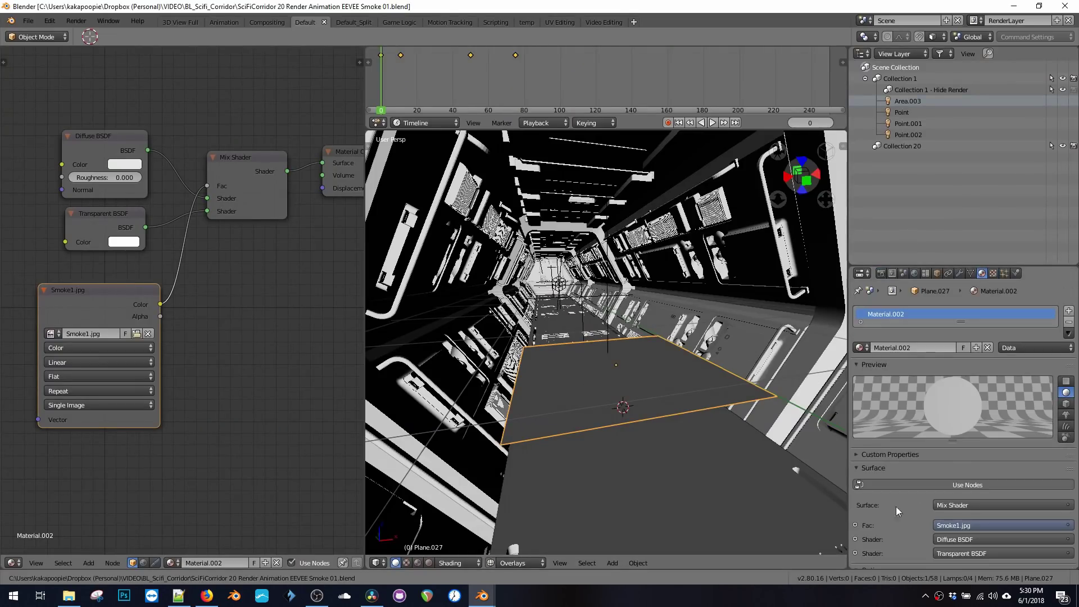
scroll(895, 506, down, 4)
click(922, 489)
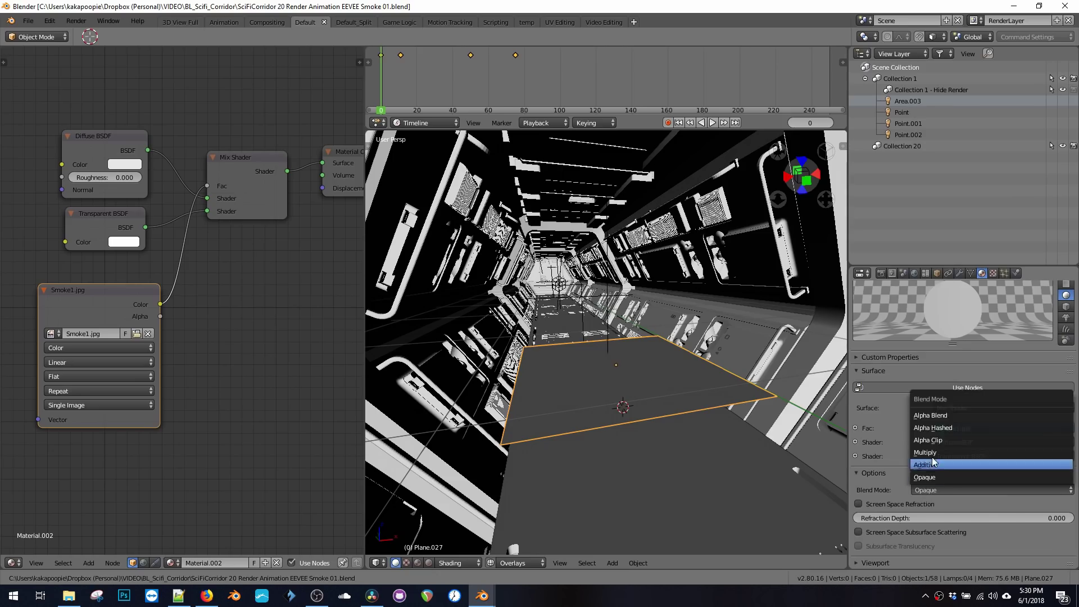
click(935, 416)
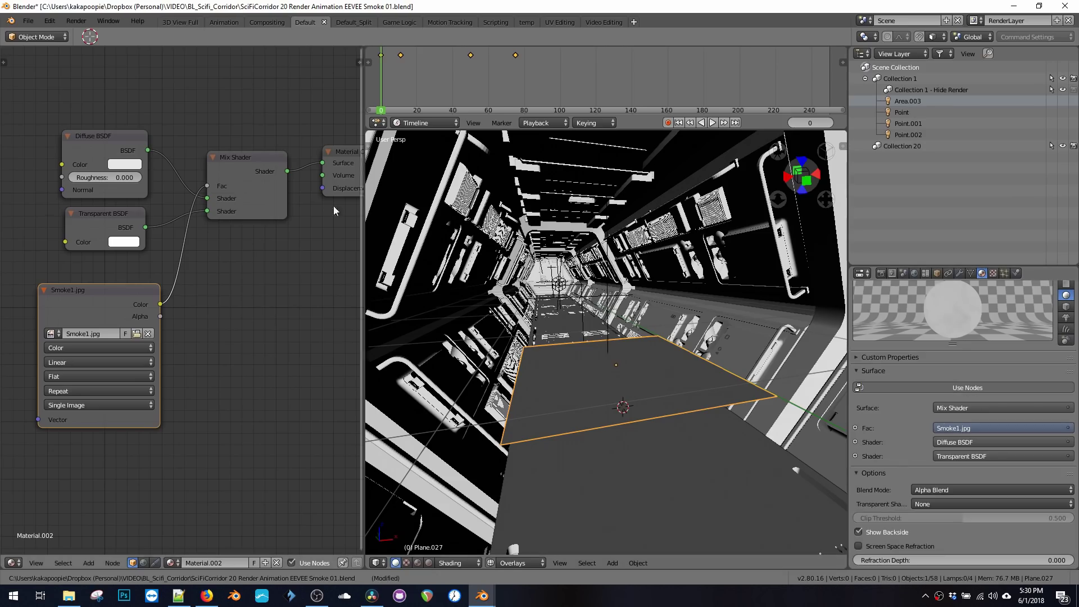
click(952, 503)
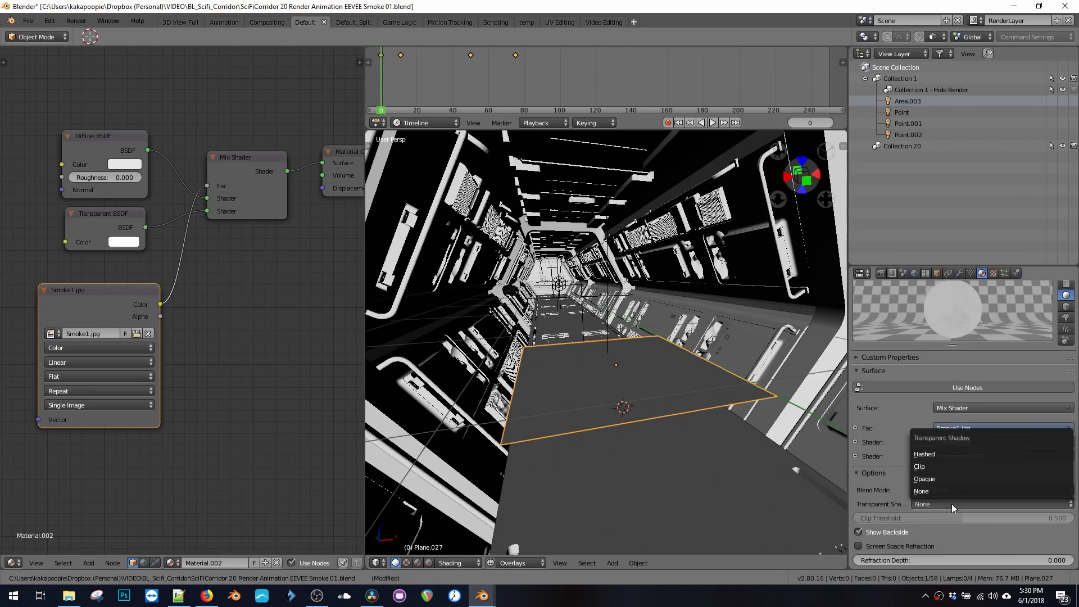
click(958, 455)
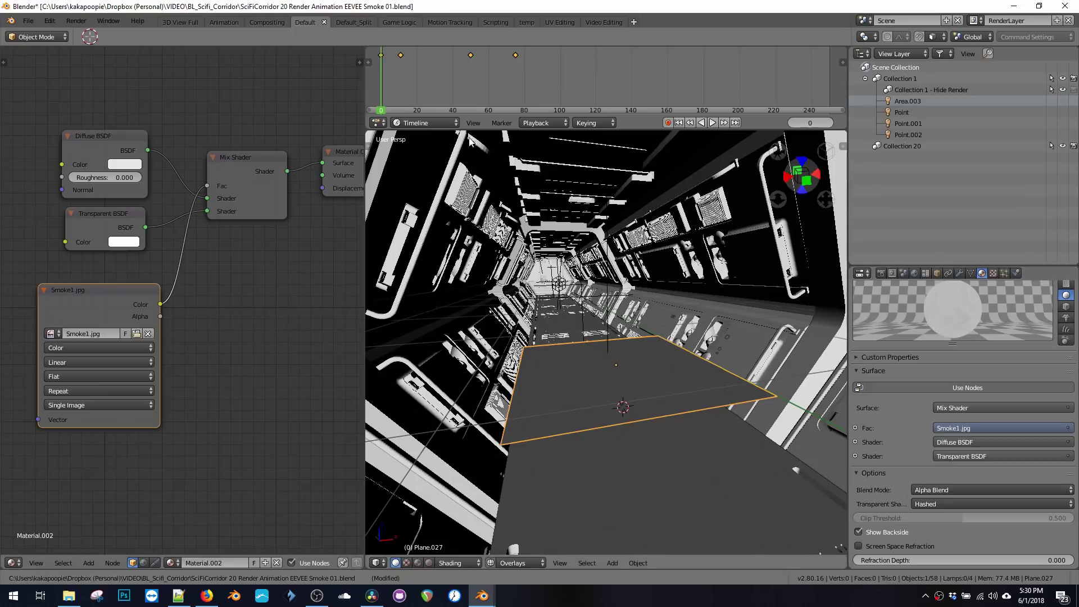
Preview in Rendered shading, keep Alpha Blend and Hashed, and detach Diffuse from Shader 1.
click(429, 563)
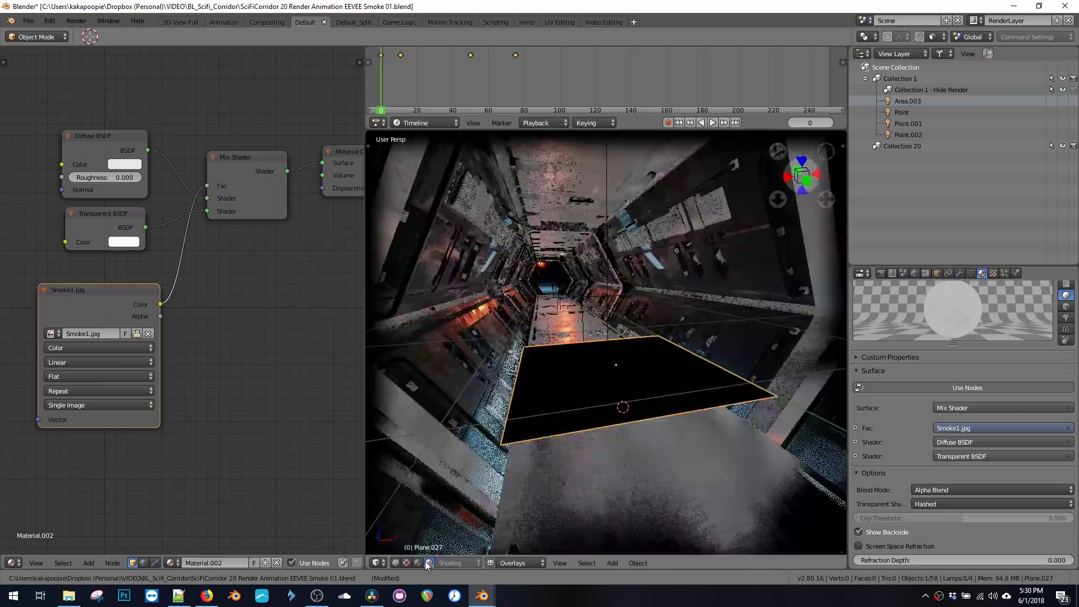
scroll(599, 375, up, 3)
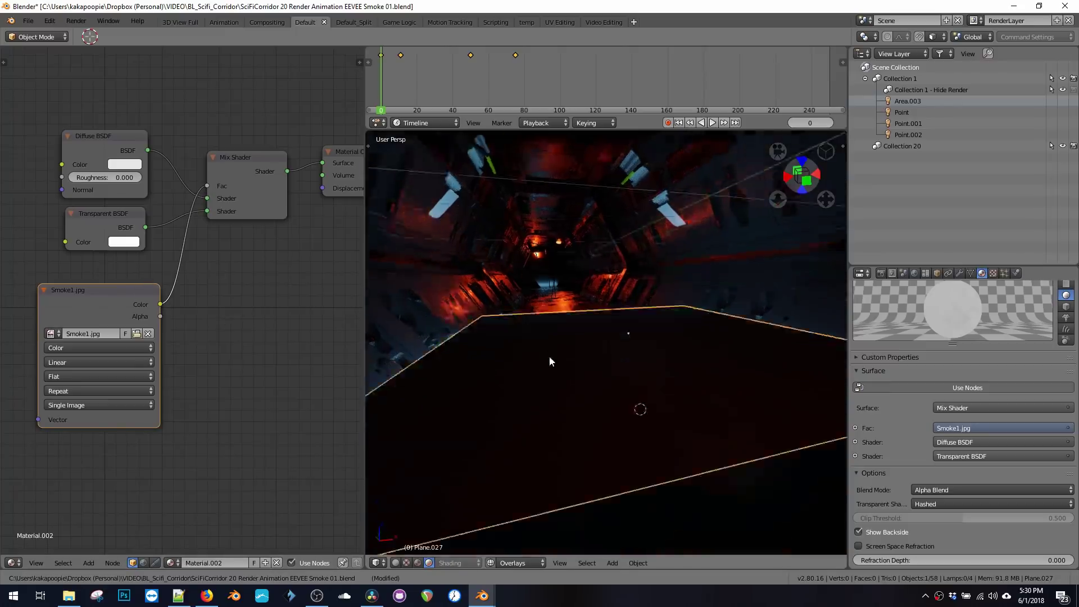
scroll(548, 353, down, 4)
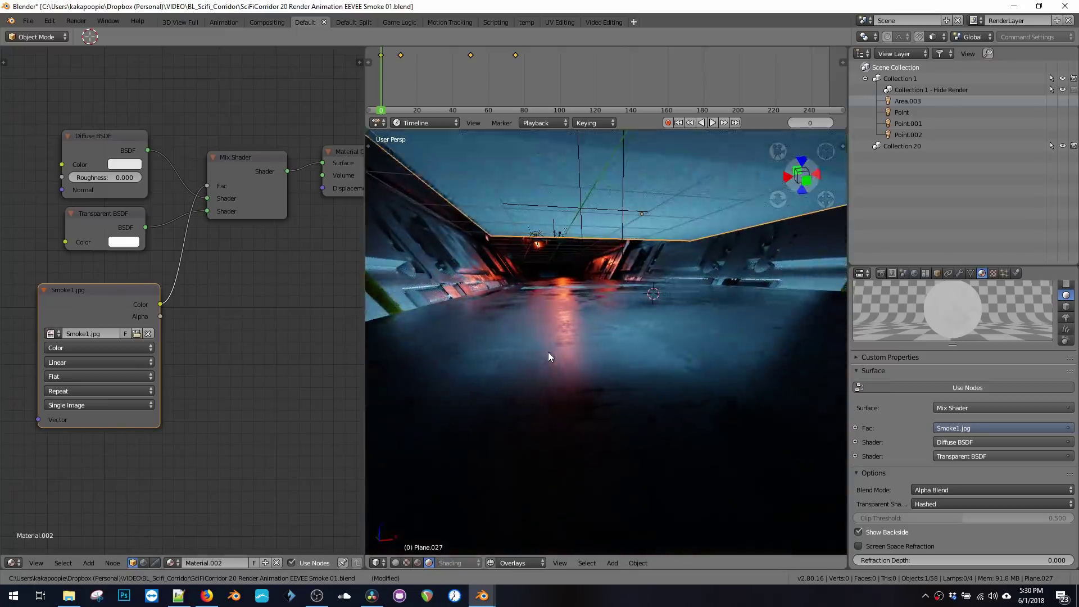
click(949, 491)
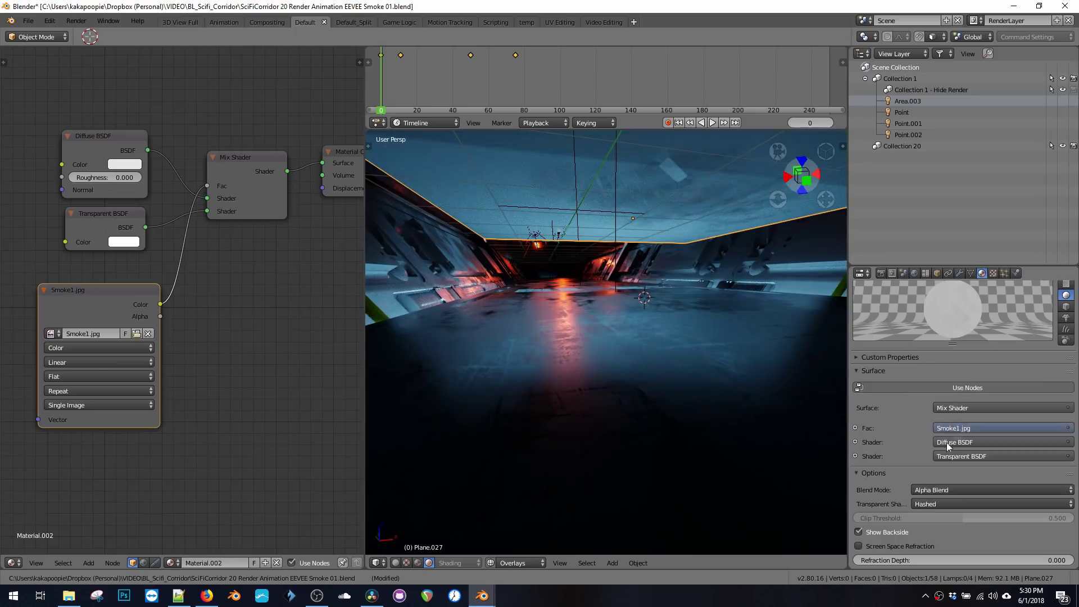
click(938, 491)
click(946, 415)
click(934, 503)
click(935, 454)
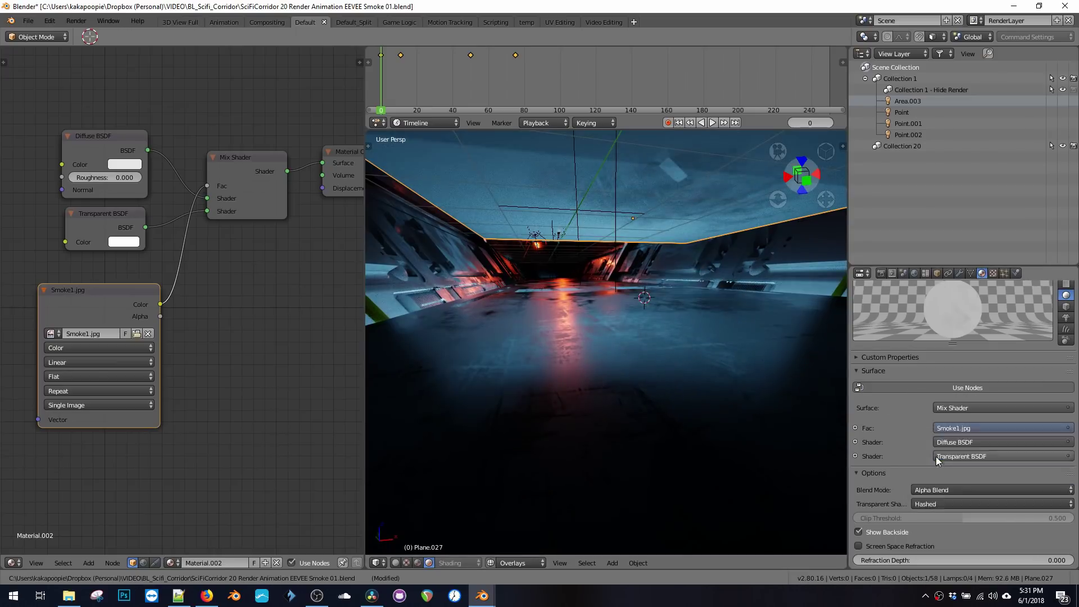
middle_drag(670, 258, 633, 263)
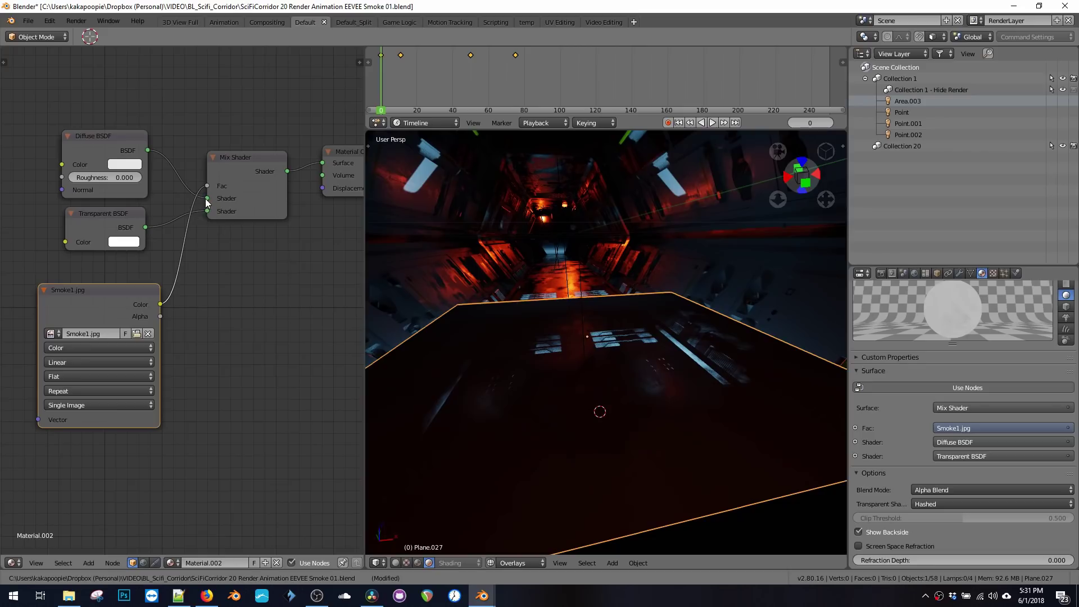
drag(207, 198, 209, 212)
Plug Diffuse into the Mix Shader's second input and save the file.
shift+middle_drag(568, 393, 574, 389)
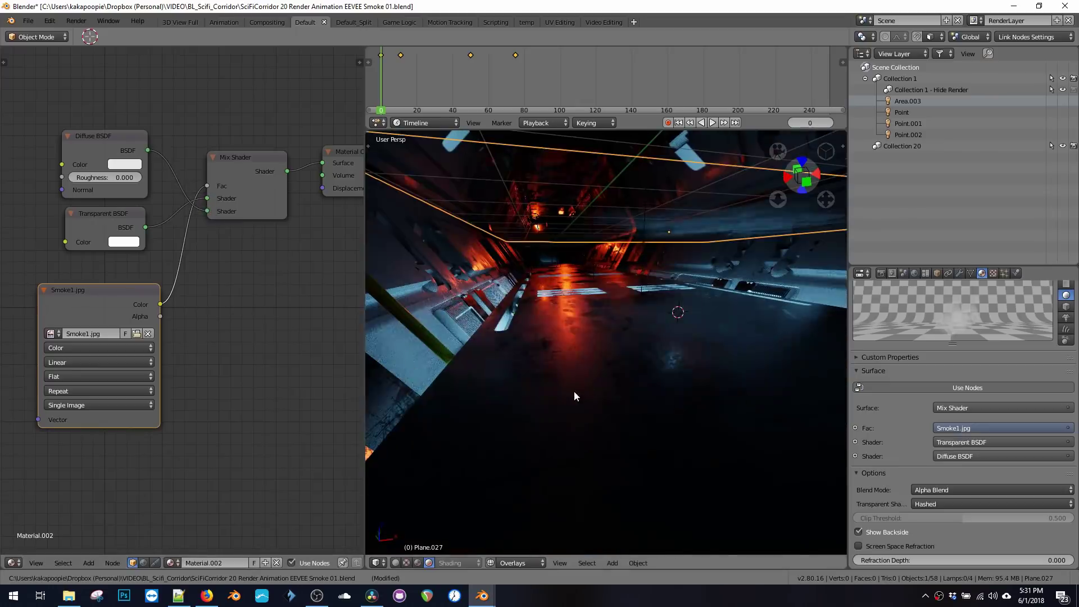
key(ctrl+s)
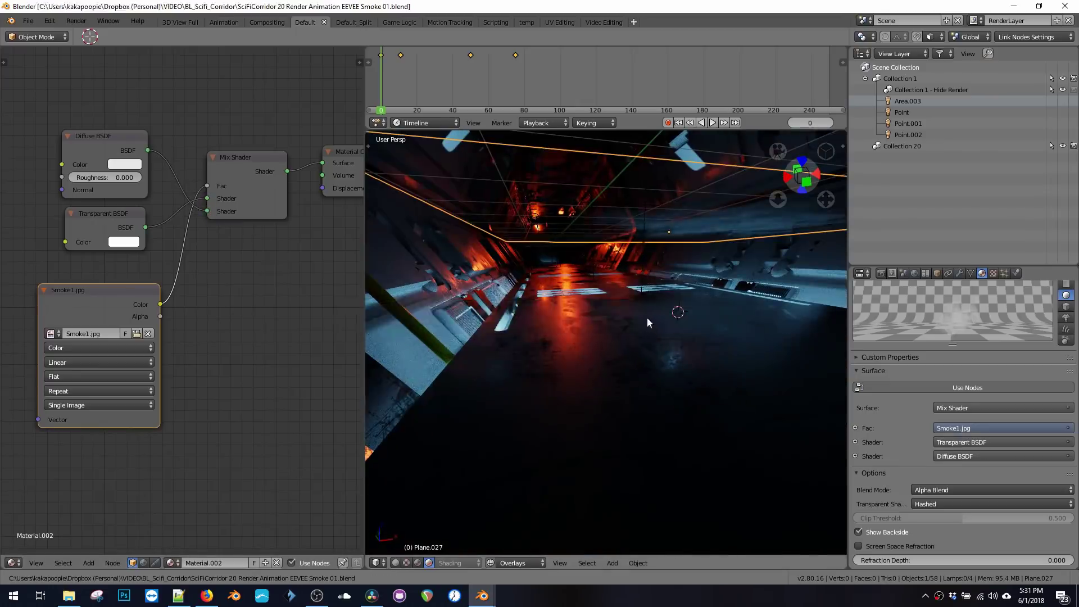
scroll(646, 318, up, 3)
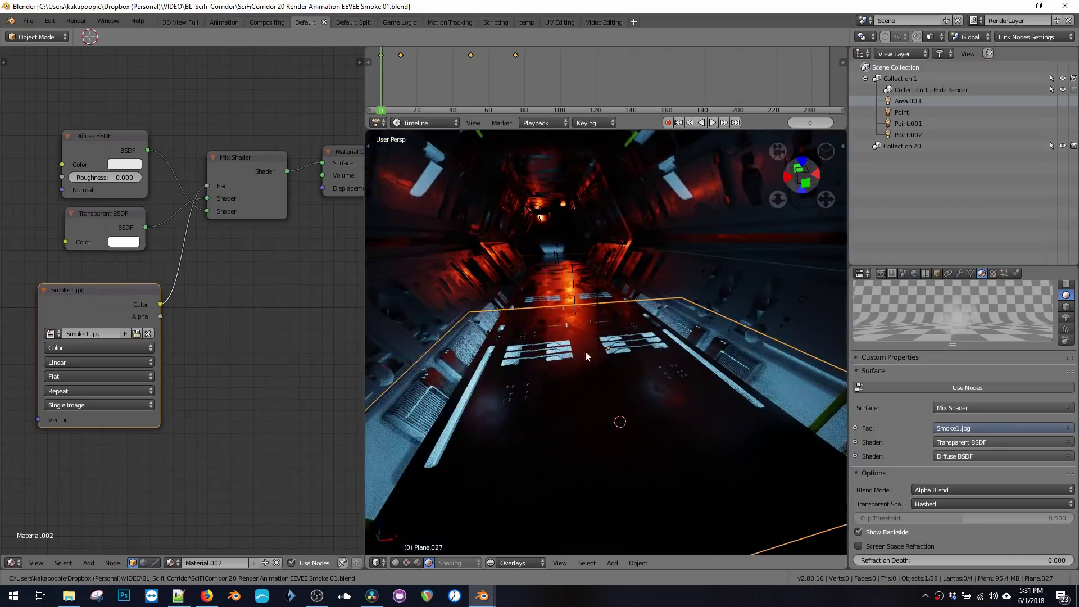
Orbit down toward the corridor floor and enter Edit Mode on Plane.027.
middle_drag(585, 350, 586, 362)
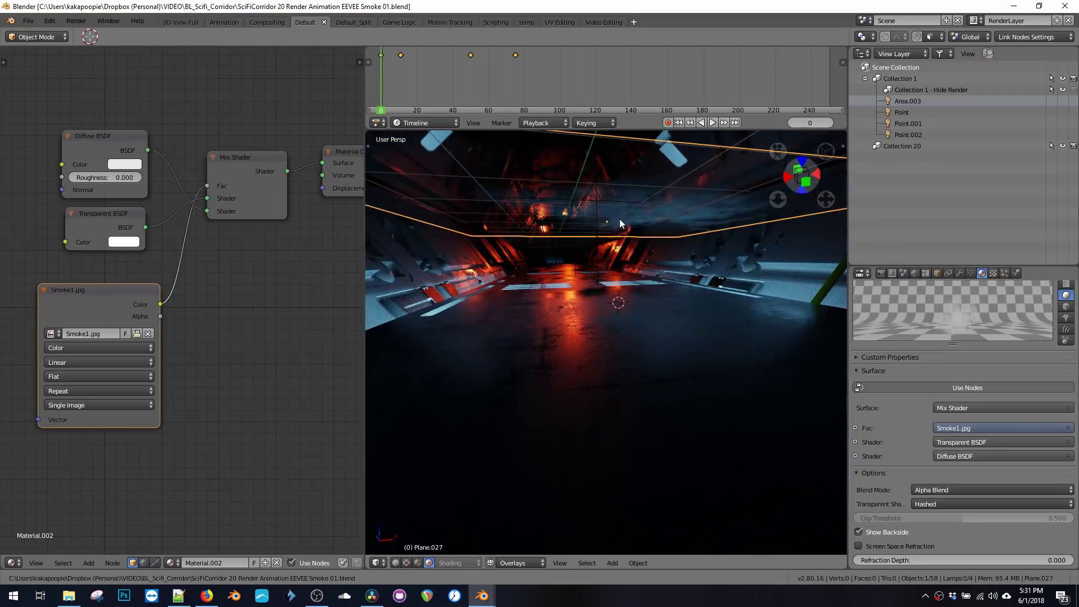
middle_drag(624, 241, 577, 373)
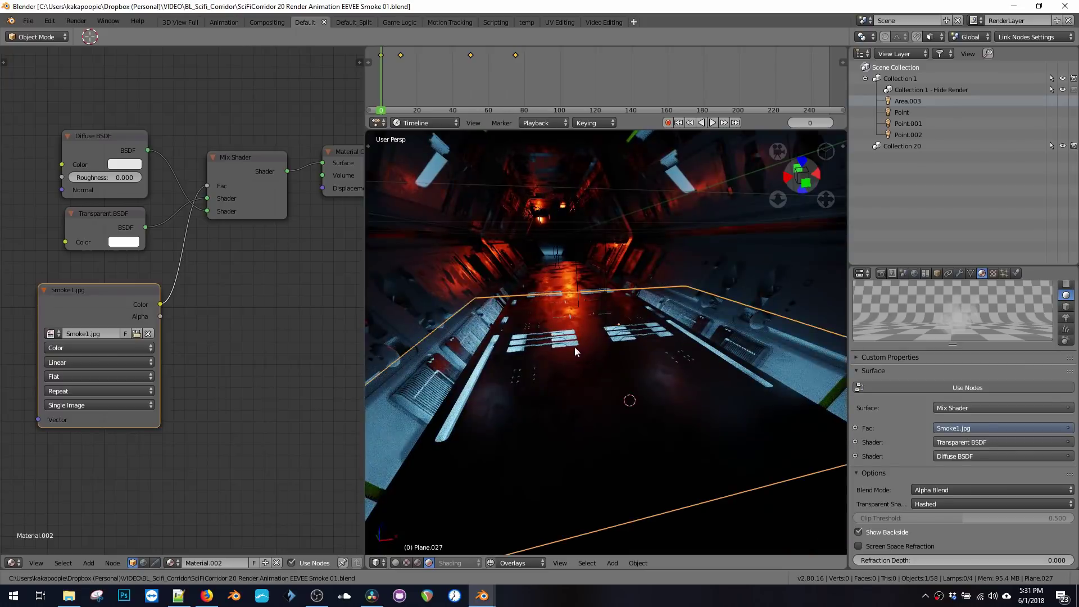
key(Tab)
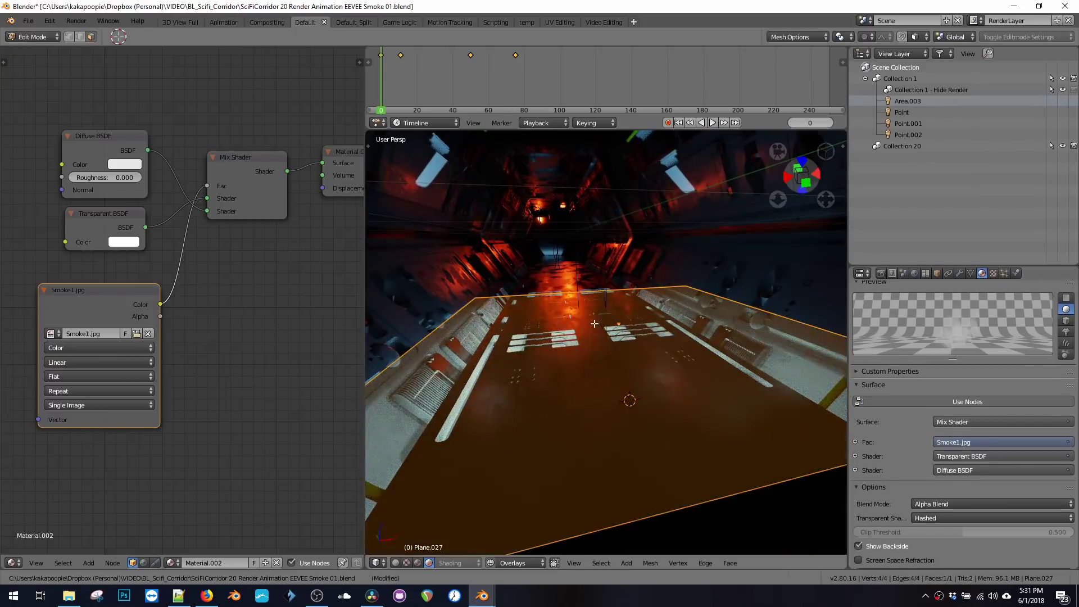
Rotate Plane.027's mesh 90° about X with r90x, then return to Object Mode.
scroll(594, 324, down, 3)
scroll(591, 336, up, 2)
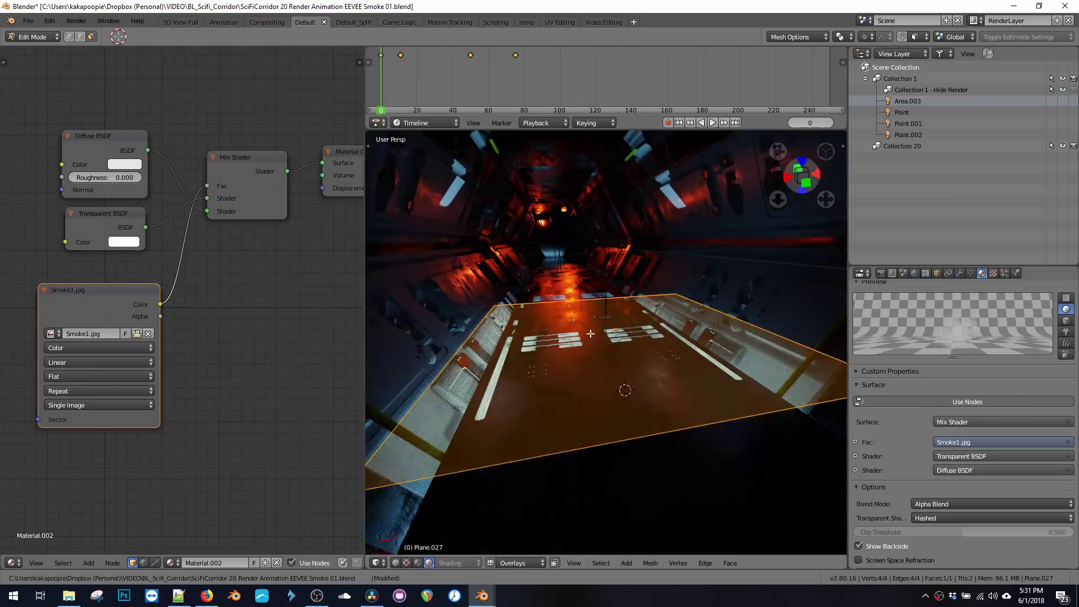
text(r90)
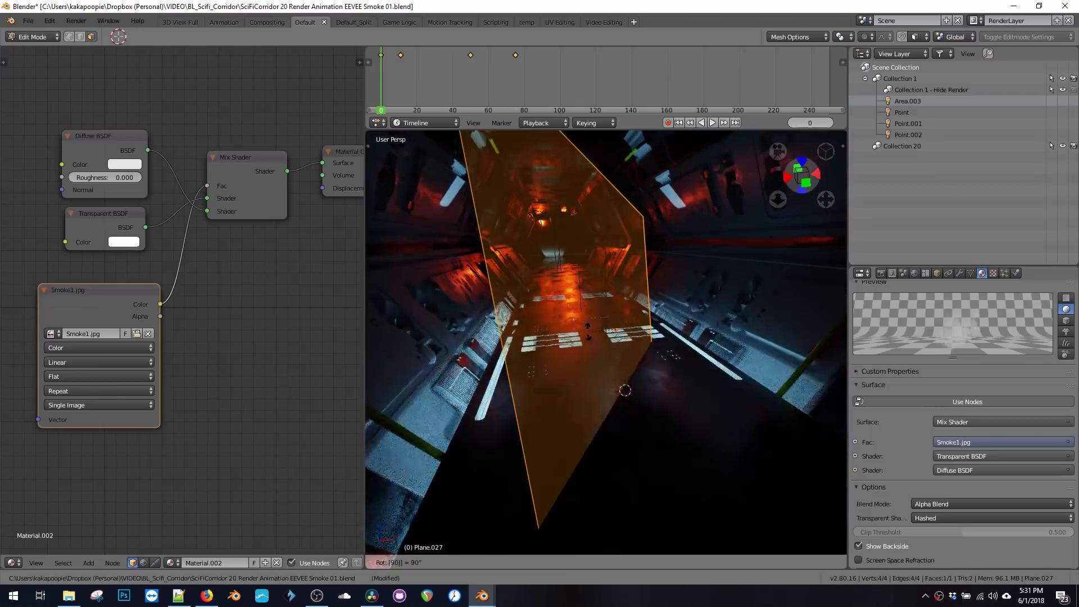
text(x)
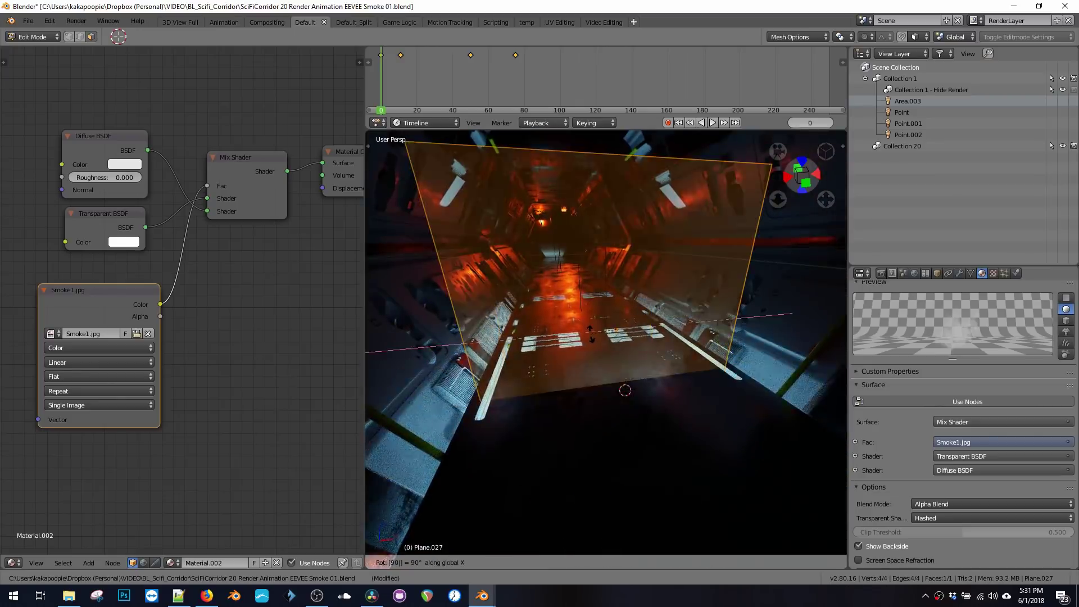
key(Return)
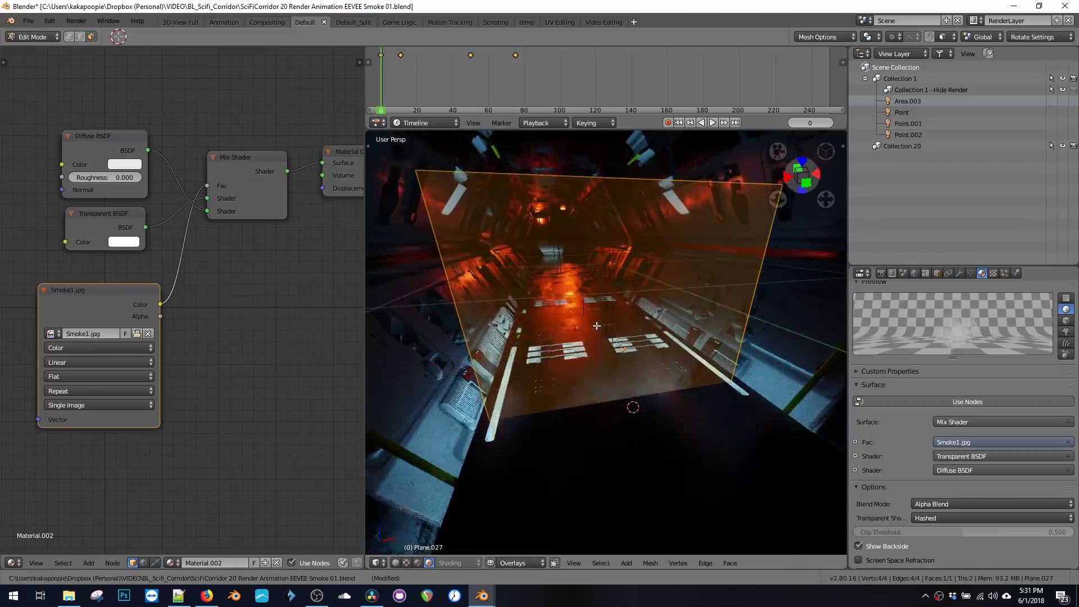
shift+scroll(595, 324, down, 3)
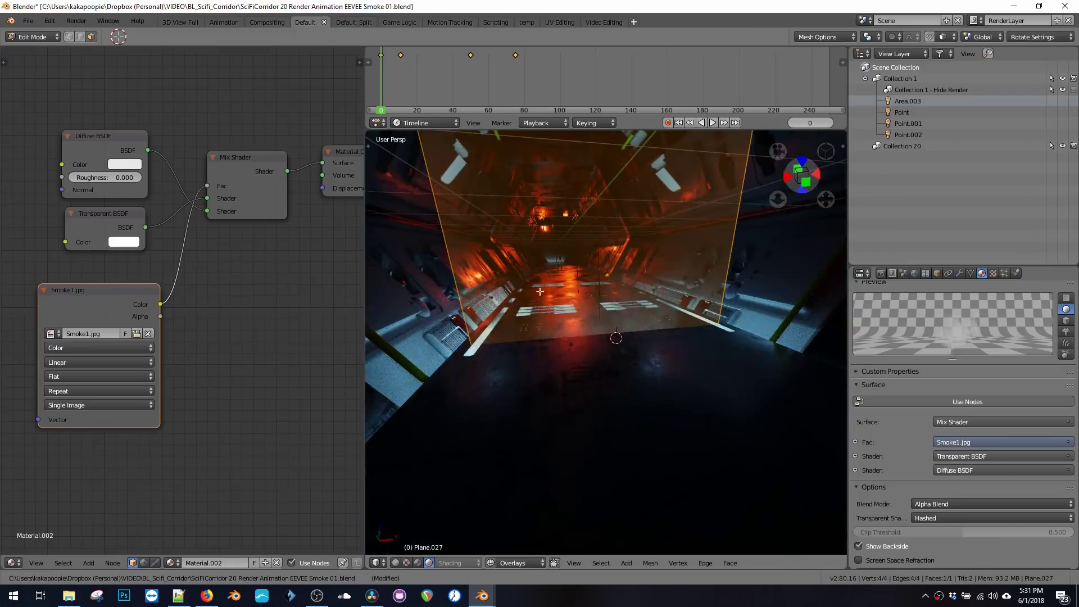
key(Tab)
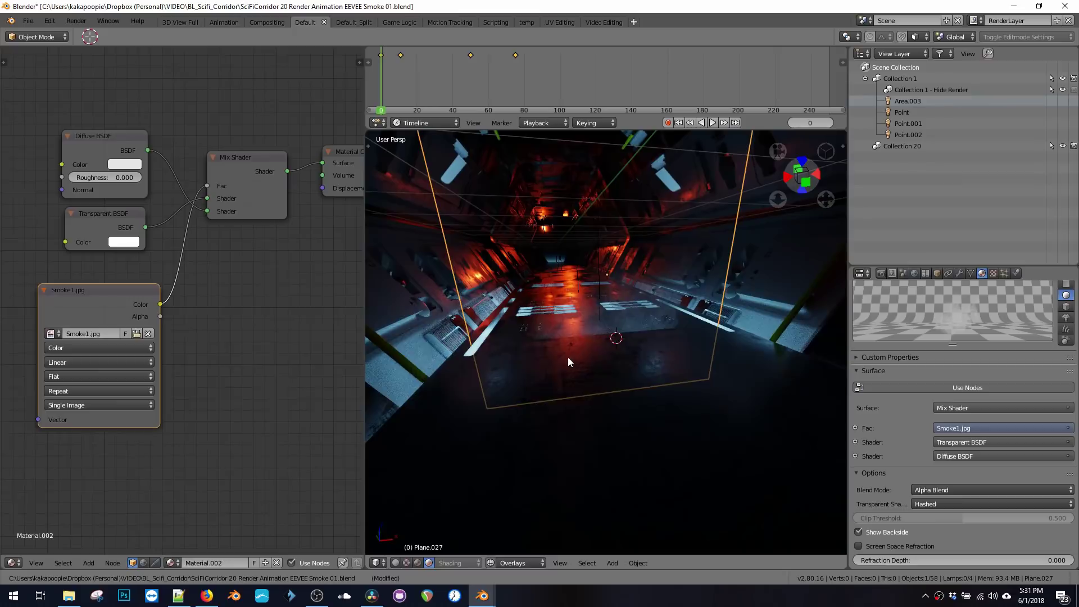
Raise Plane.027 along Z, then slide it down the corridor along Y.
key(g)
key(z)
key(Return)
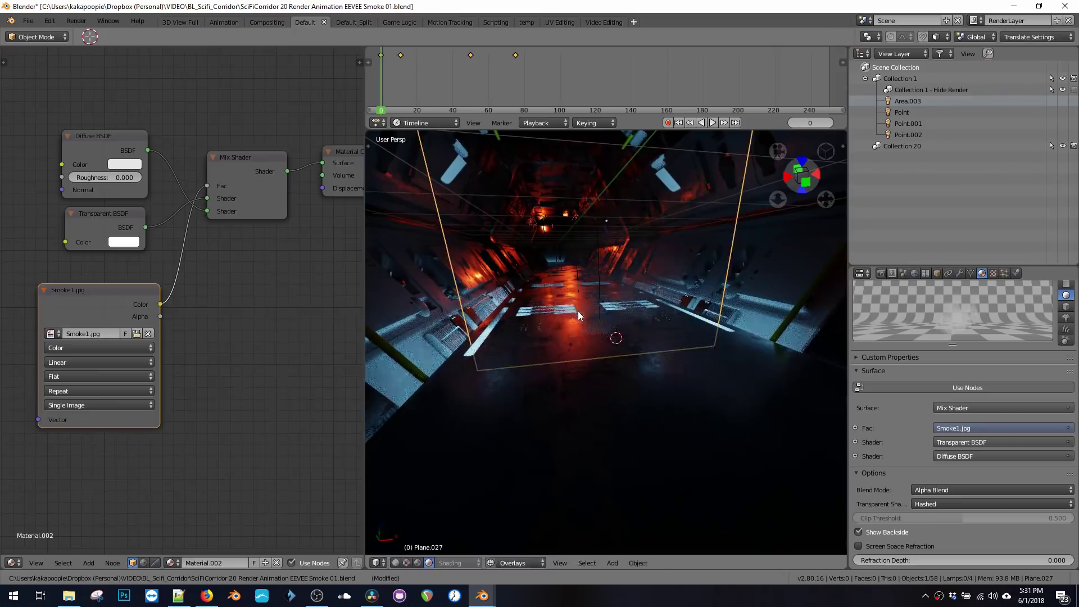
key(g)
key(y)
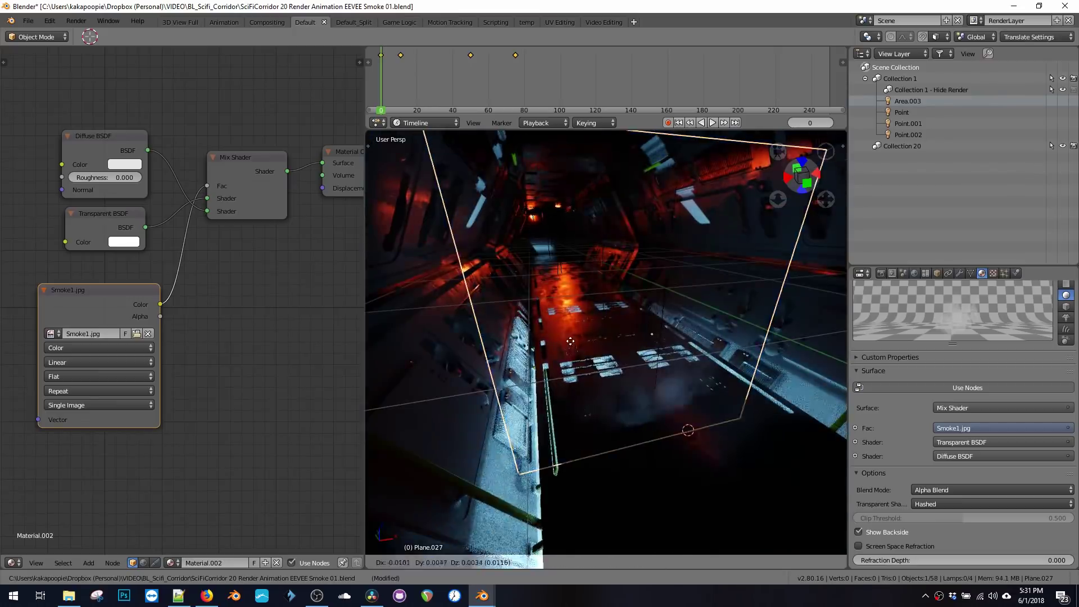
key(Return)
Nudge the plane into its final spot, view head-on down the corridor, and start playback.
scroll(585, 340, up, 4)
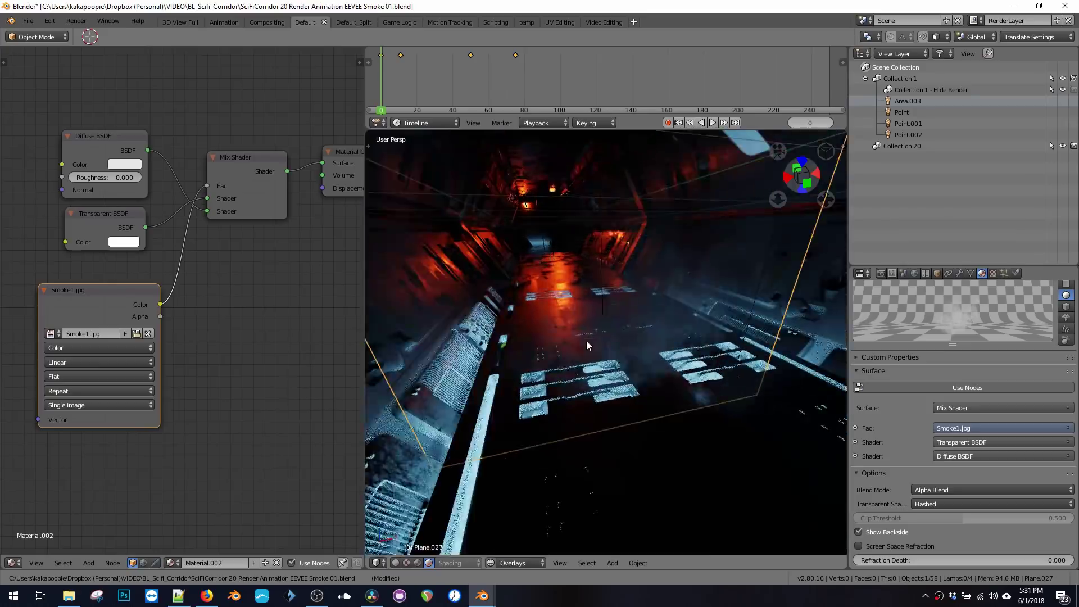
scroll(572, 343, up, 5)
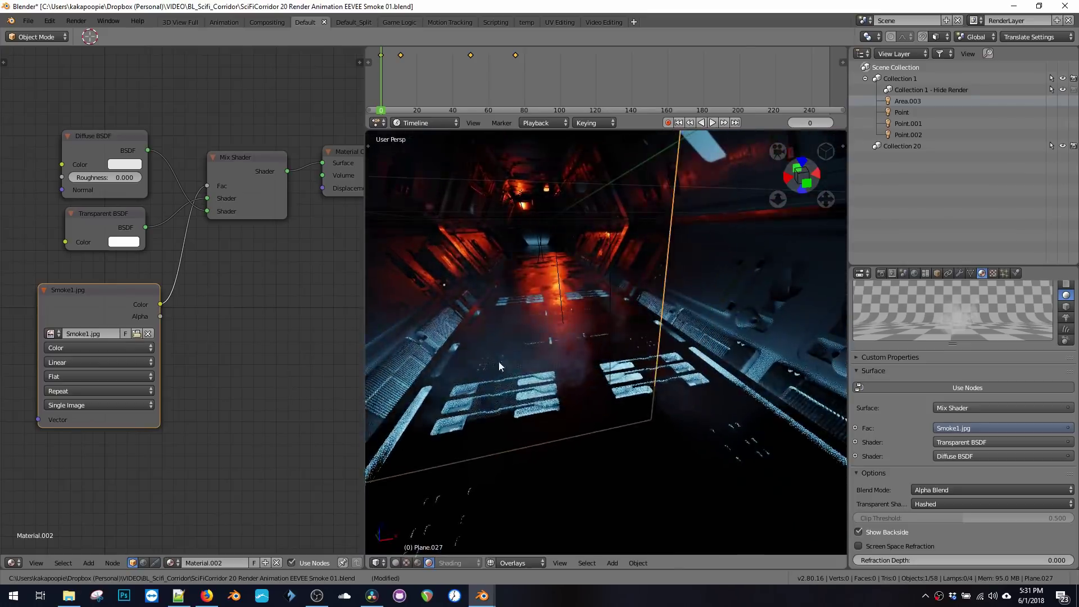
scroll(538, 351, down, 5)
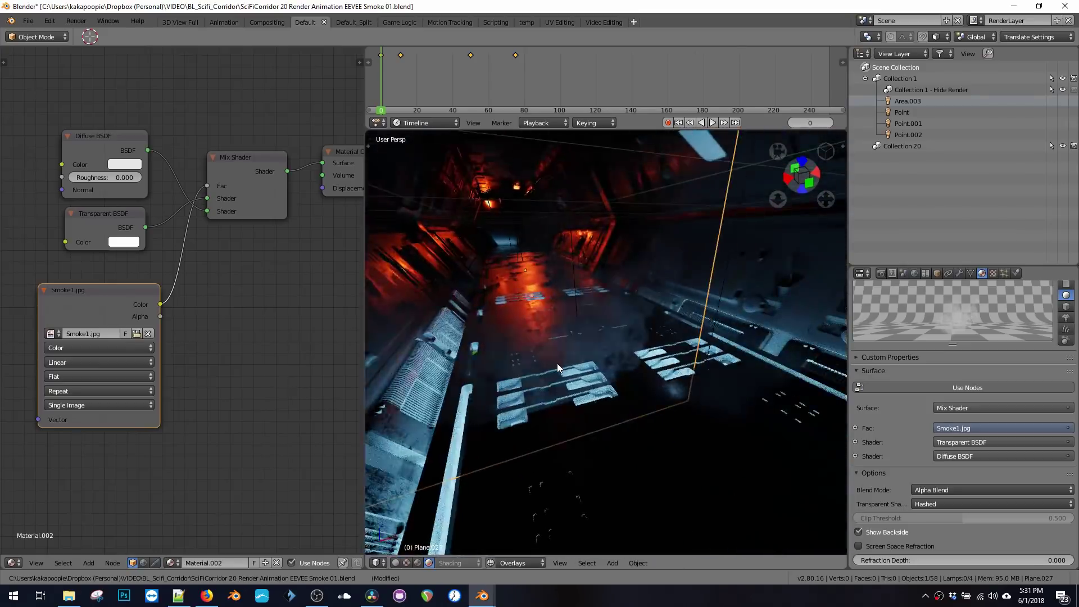
key(g)
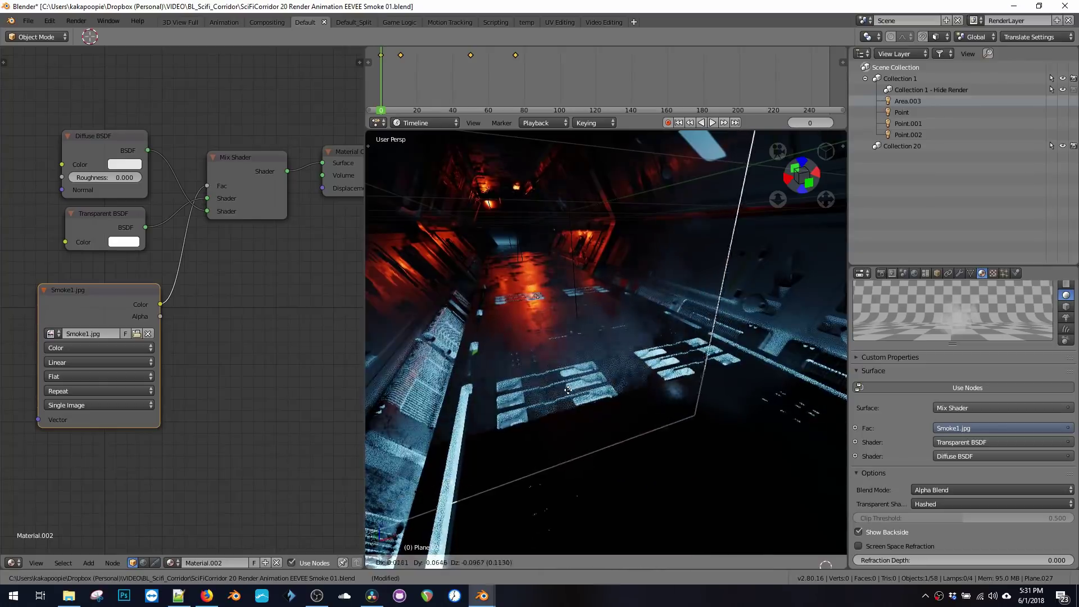
click(566, 388)
scroll(565, 385, down, 3)
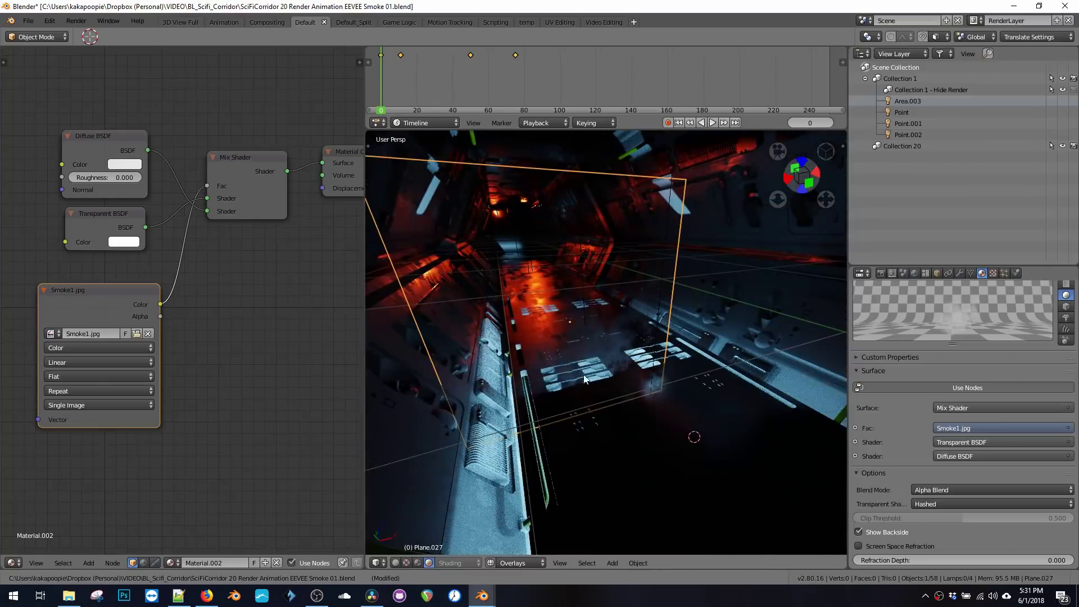
middle_drag(554, 381, 568, 373)
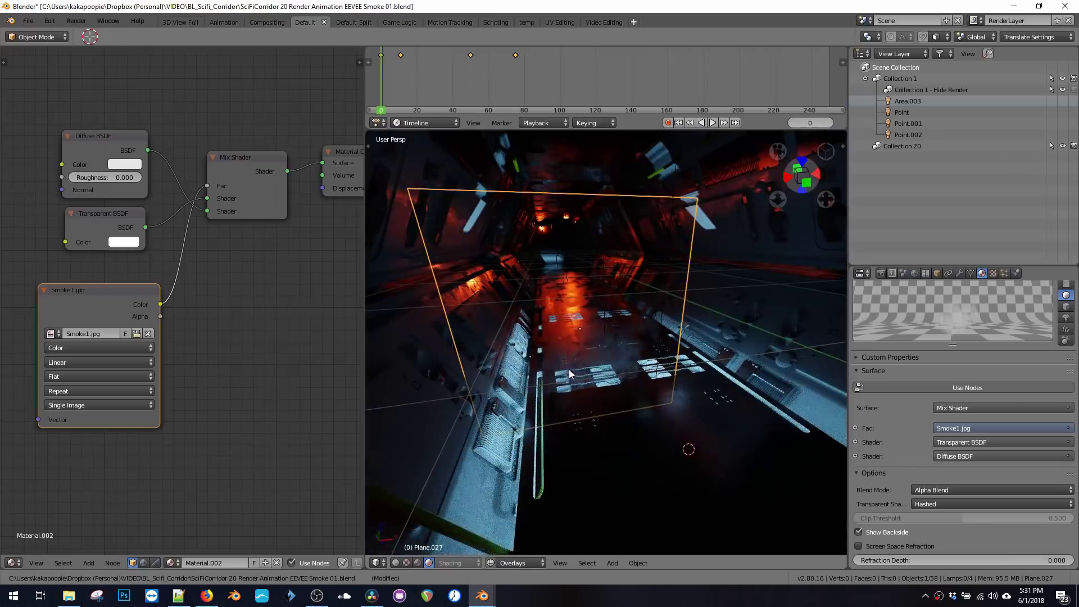
key(alt+a)
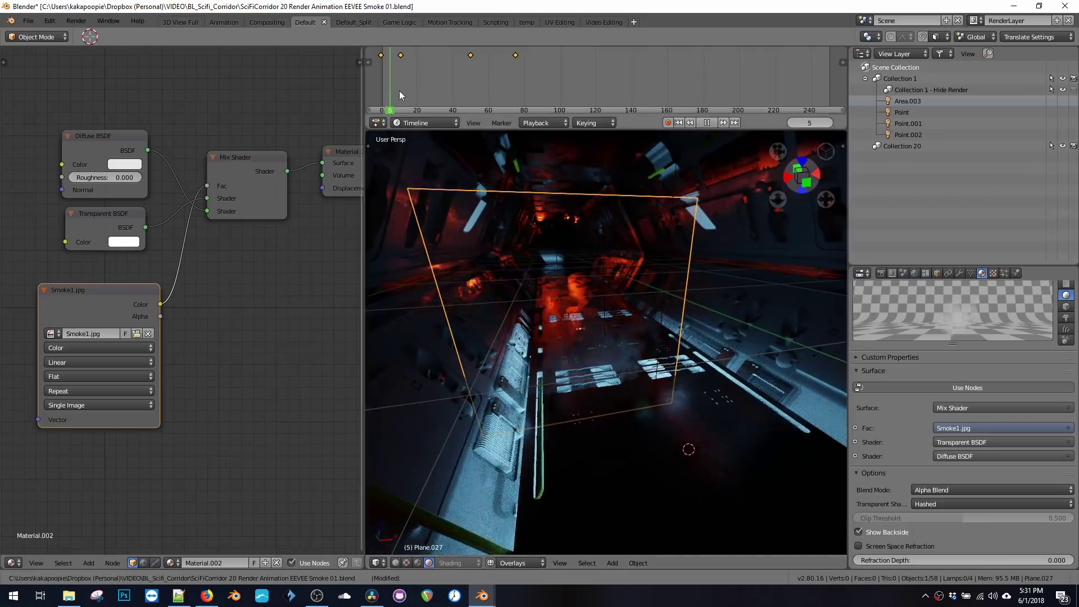
Stop playback and move the Diffuse and Transparent BSDF nodes to the left.
drag(438, 89, 415, 85)
key(alt+a)
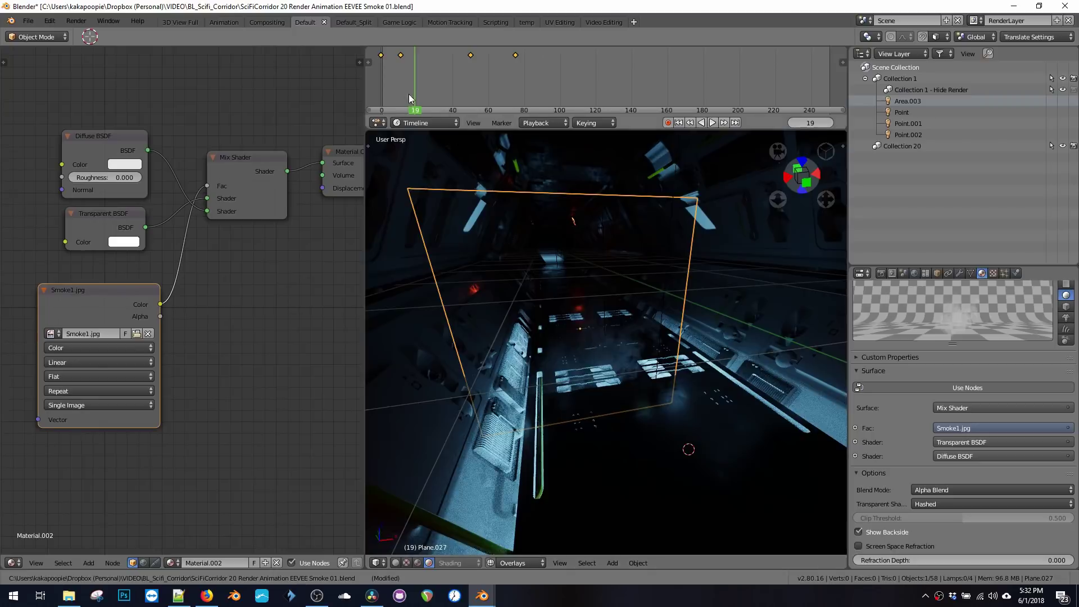
drag(416, 94, 405, 95)
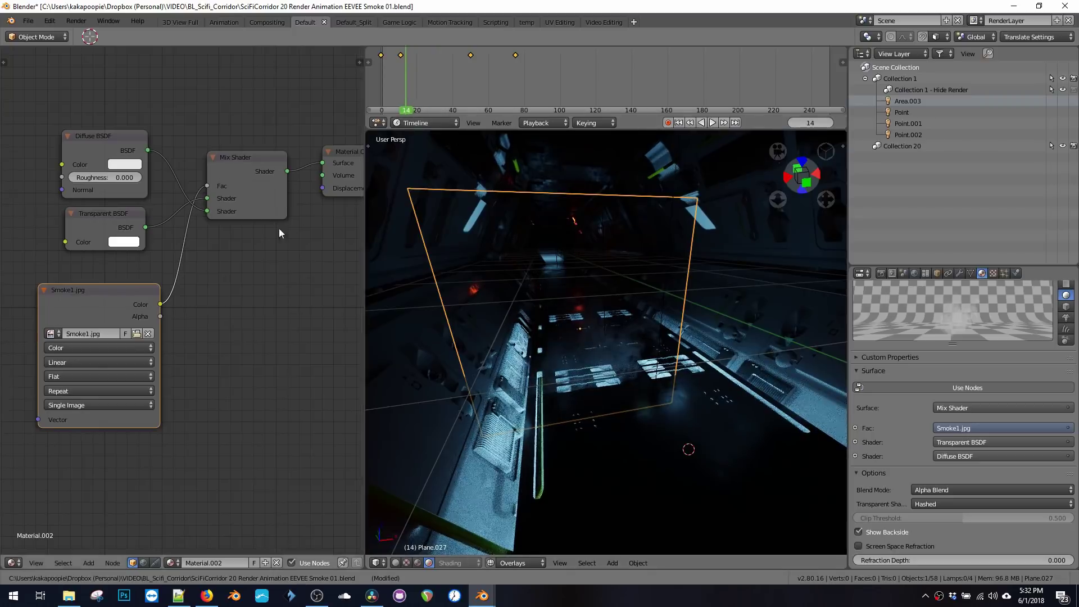
drag(98, 136, 56, 103)
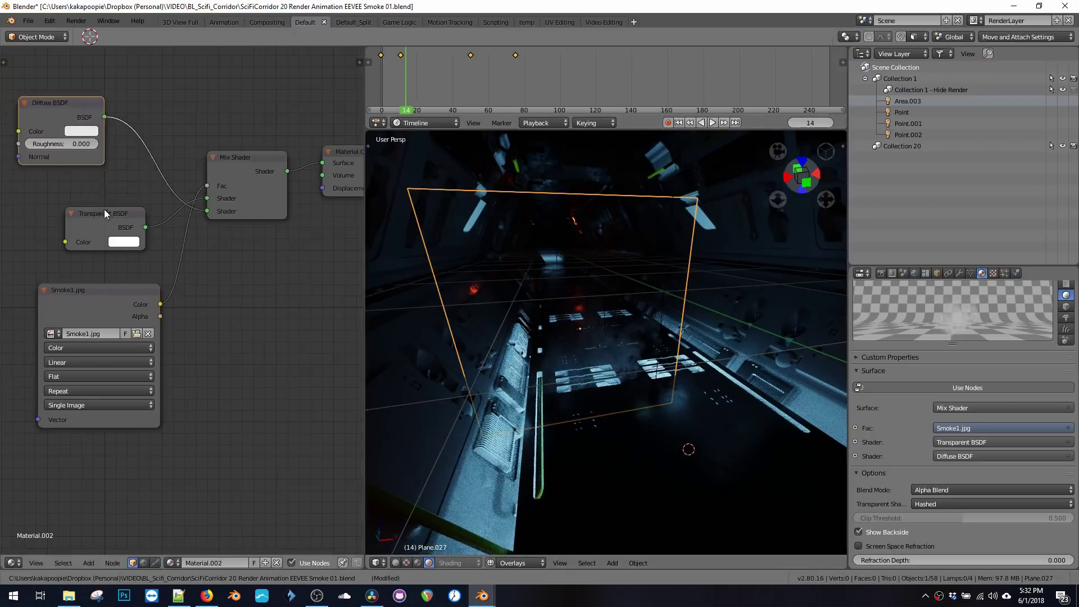
drag(103, 209, 56, 201)
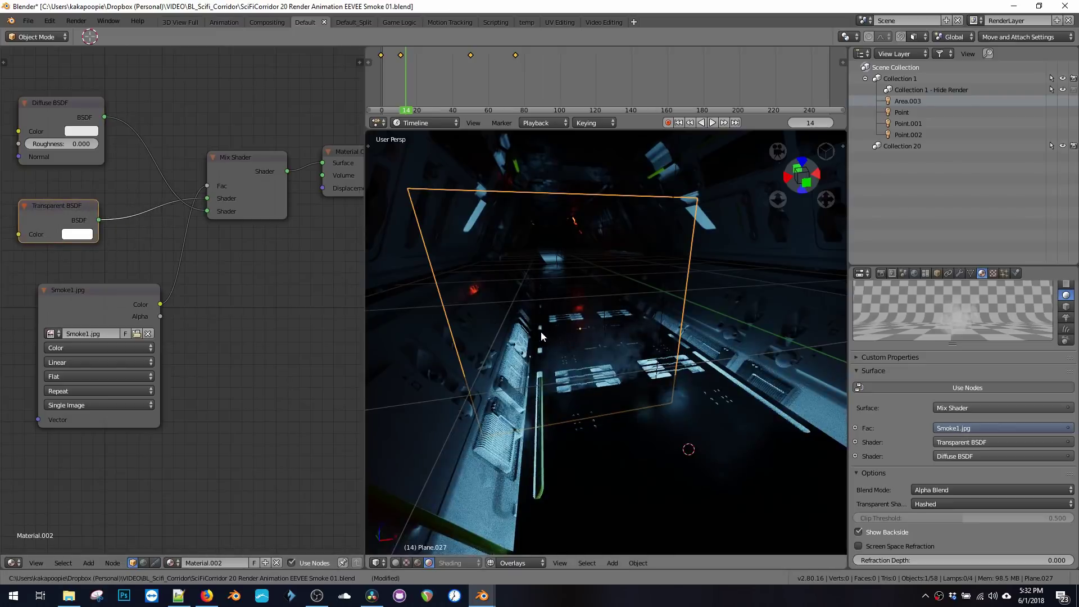
Replay and scrub the animation to settle on frame 6.
key(shift+Left)
key(space)
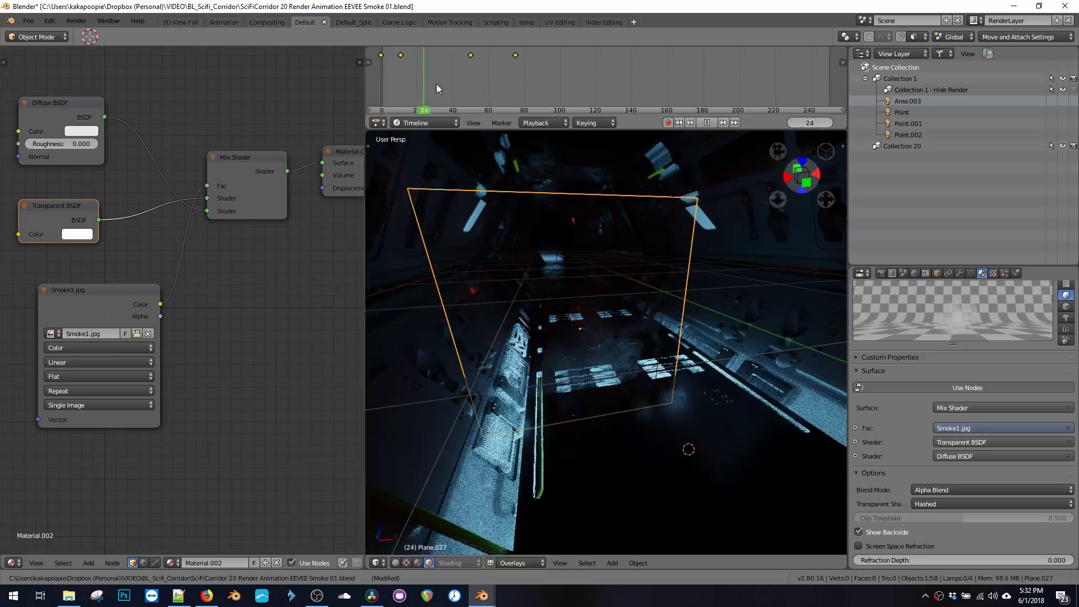
key(space)
click(392, 90)
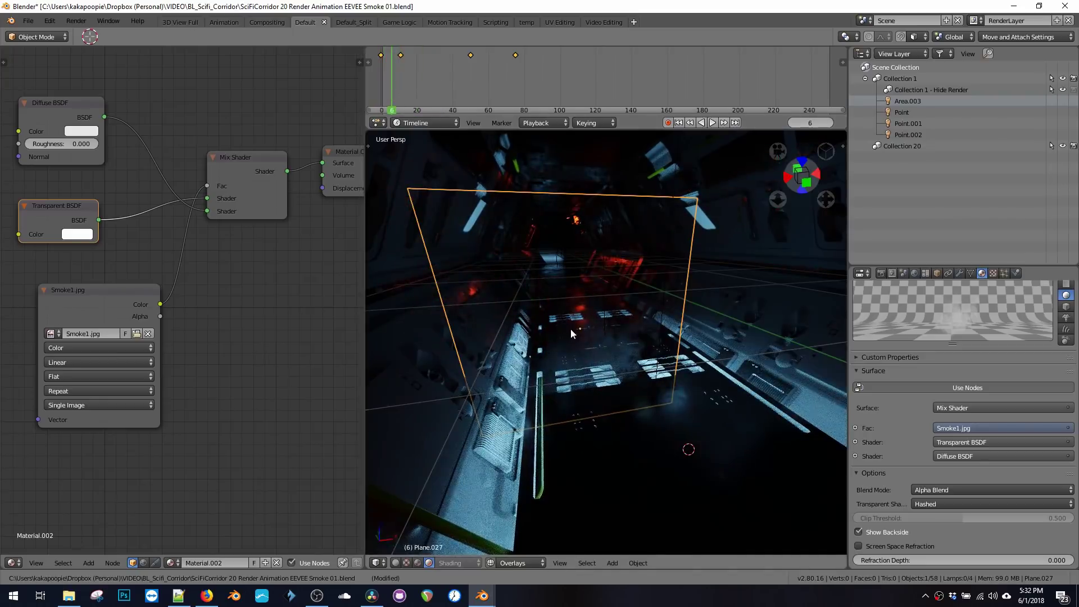
key(space)
drag(452, 84, 393, 85)
key(space)
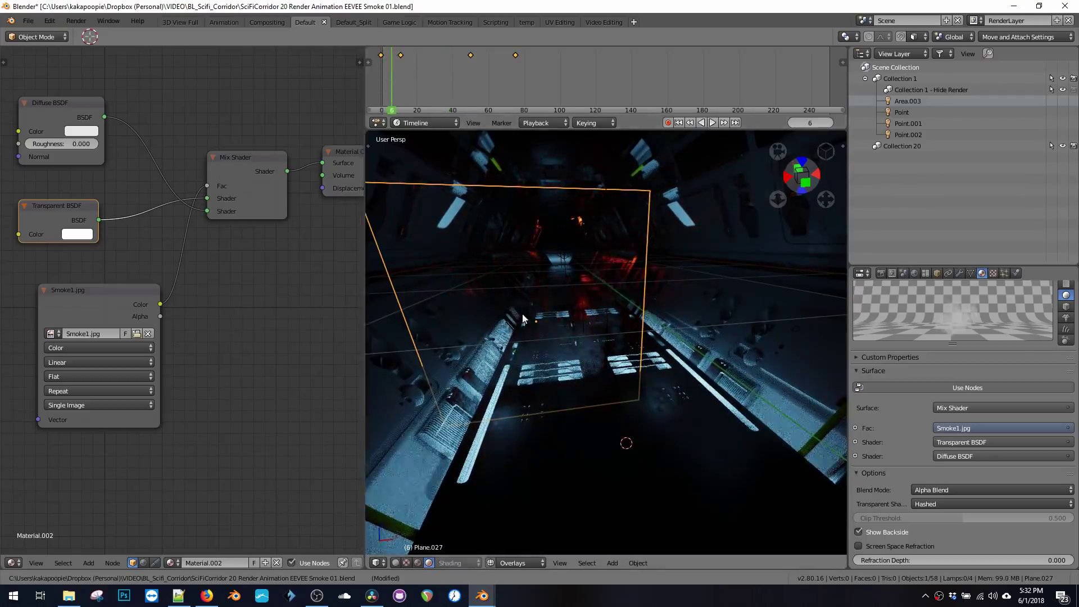
middle_drag(522, 312, 544, 330)
Insert a Rotation keyframe for the plane at frame 6 and enlarge the timeline area.
key(i)
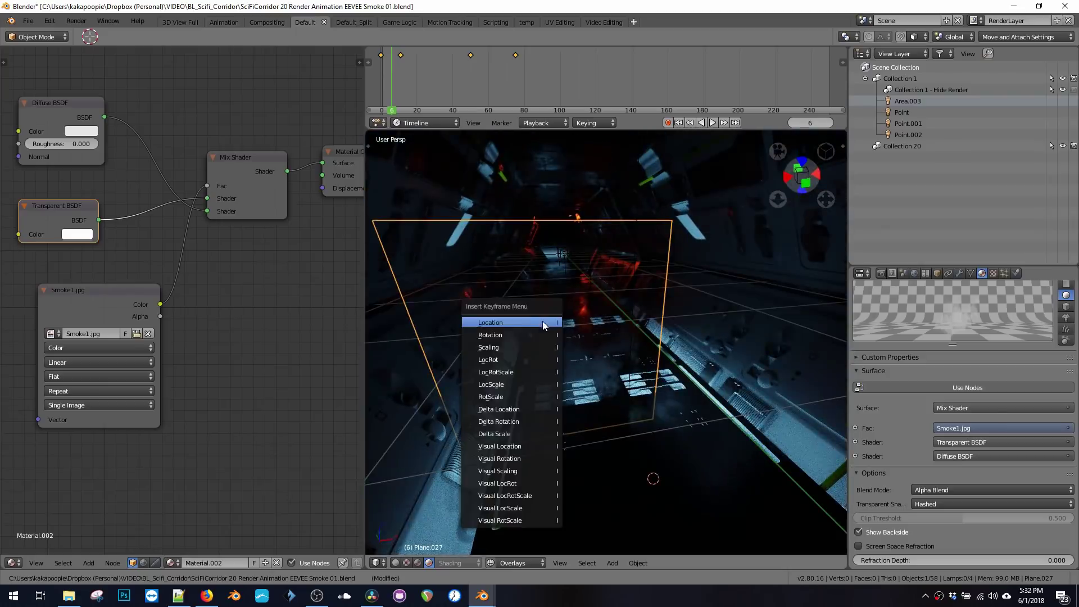
click(516, 335)
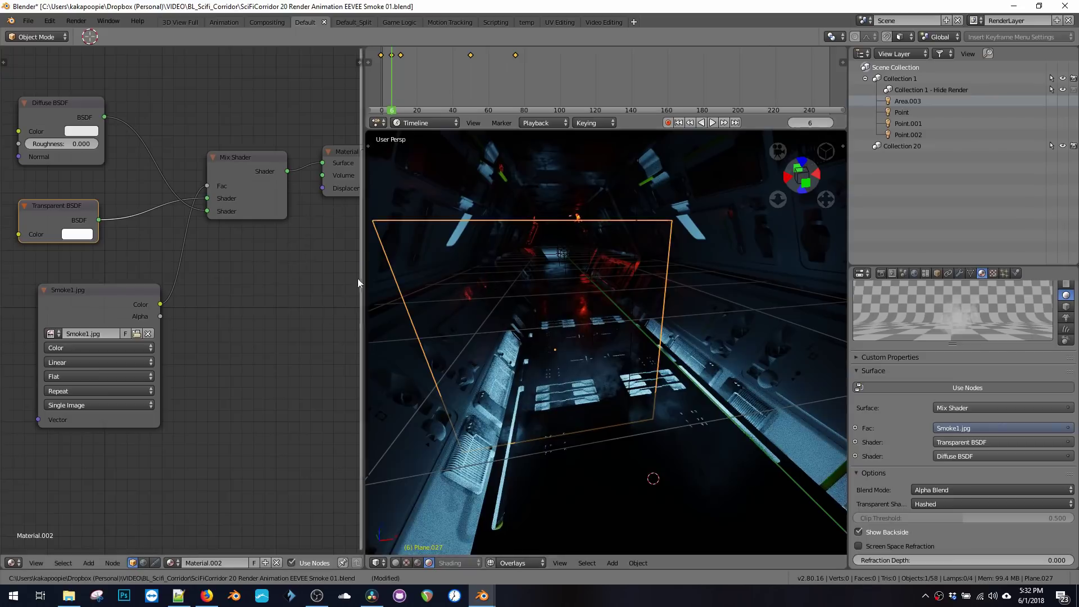
drag(443, 130, 449, 249)
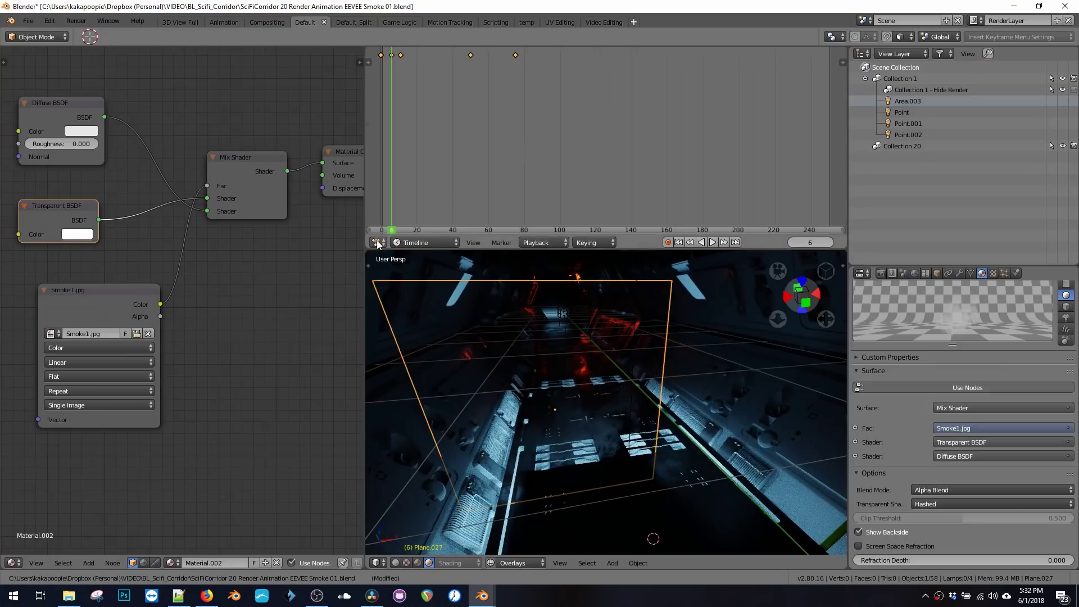
Turn the timeline into a Graph Editor, delete the X and Z rotation channels, and pan left of frame 0.
click(378, 243)
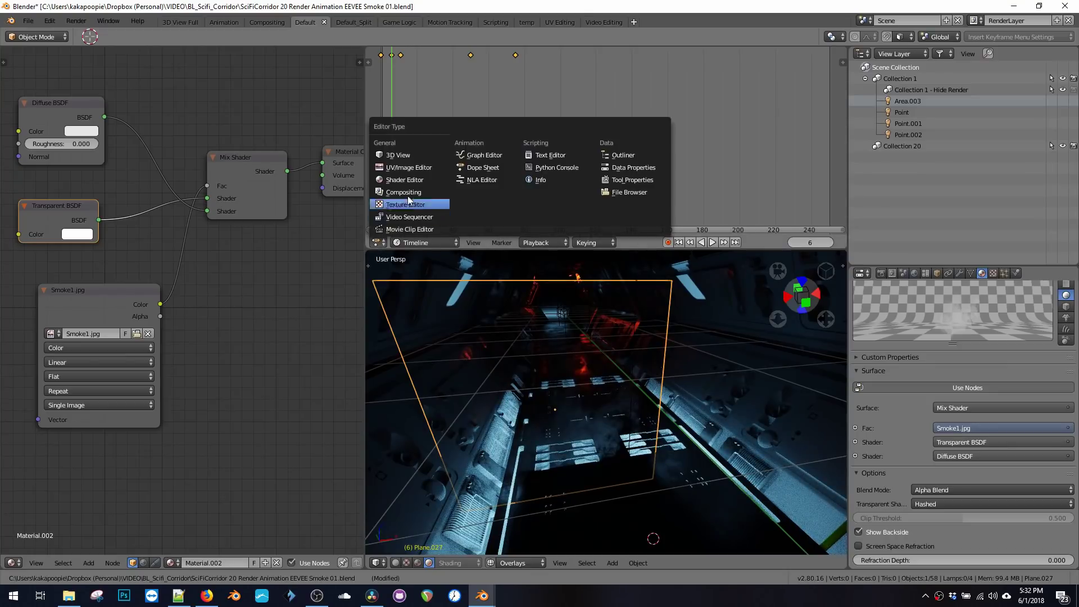
click(474, 157)
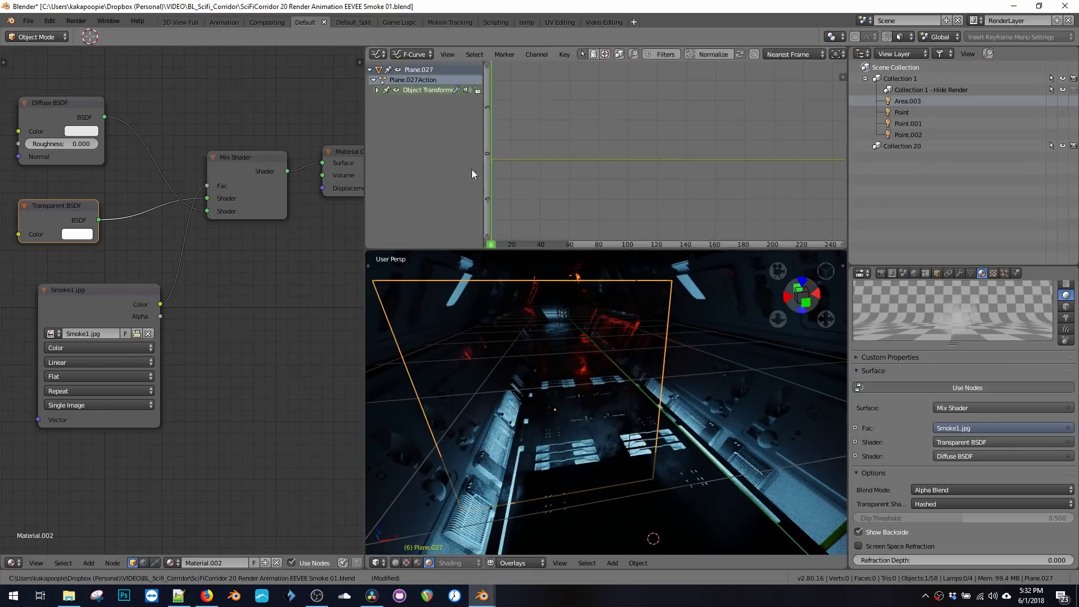
click(377, 90)
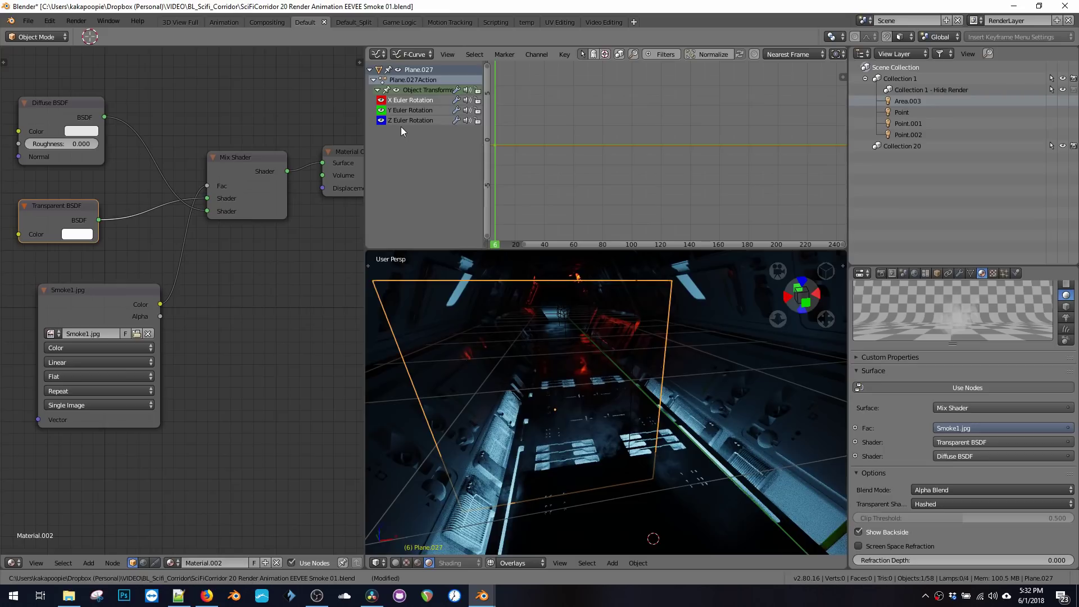
key(x)
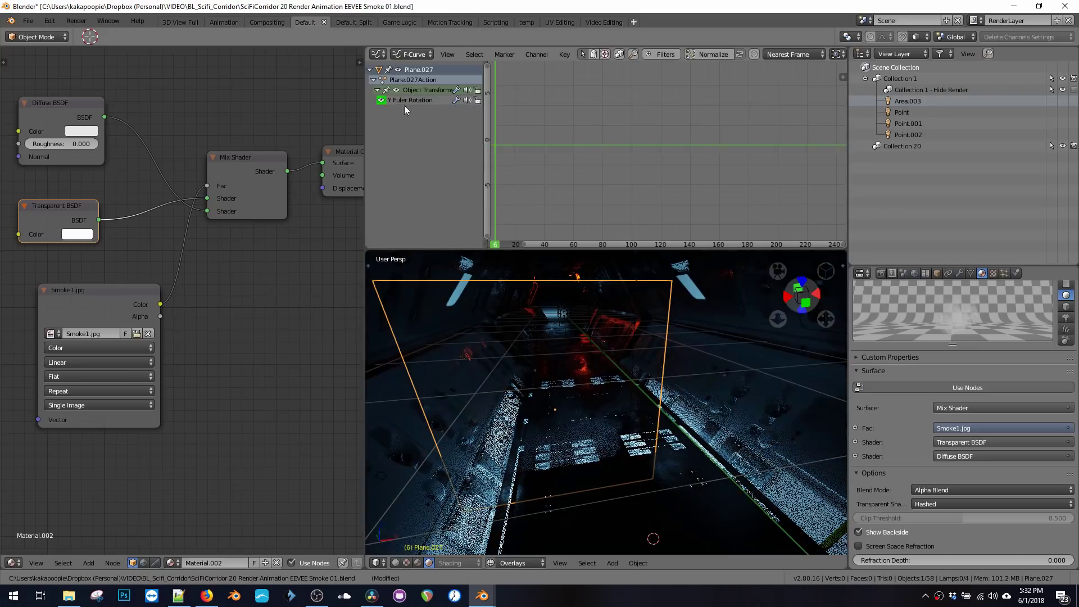
mouse_move(590, 180)
middle_down()
mouse_move(617, 171)
mouse_move(581, 177)
middle_up()
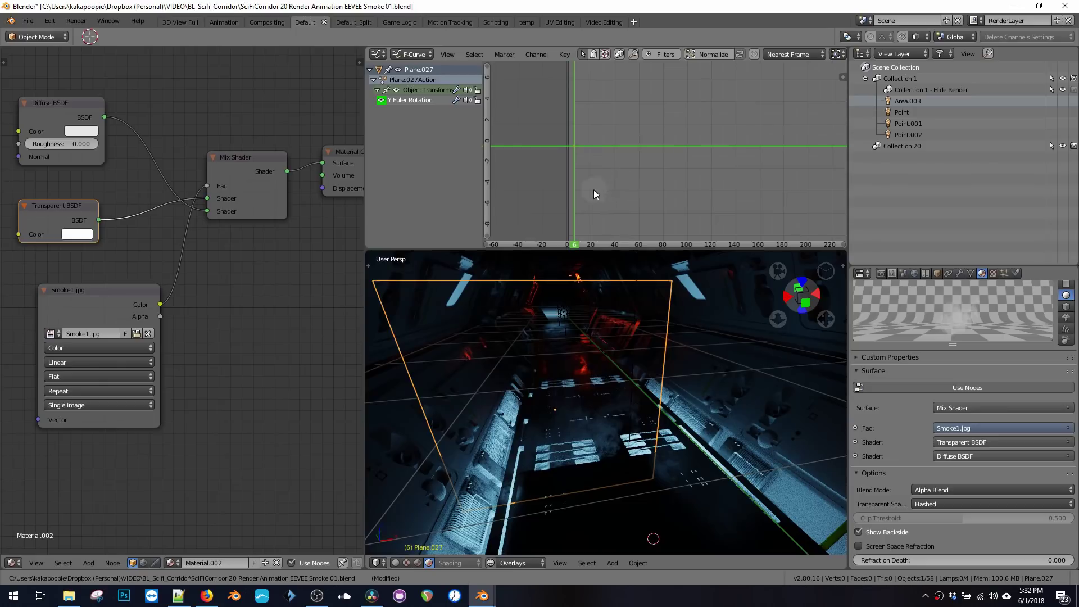
Duplicate the Y rotation keys higher and later, then give the curve Linear Extrapolation.
key(shift+d)
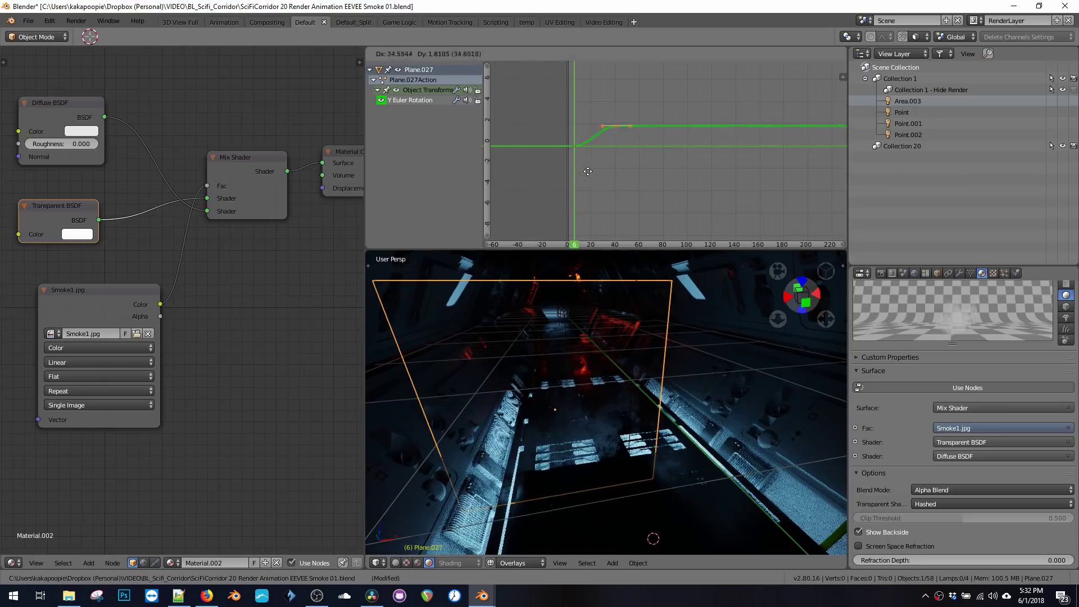
click(571, 153)
click(575, 146)
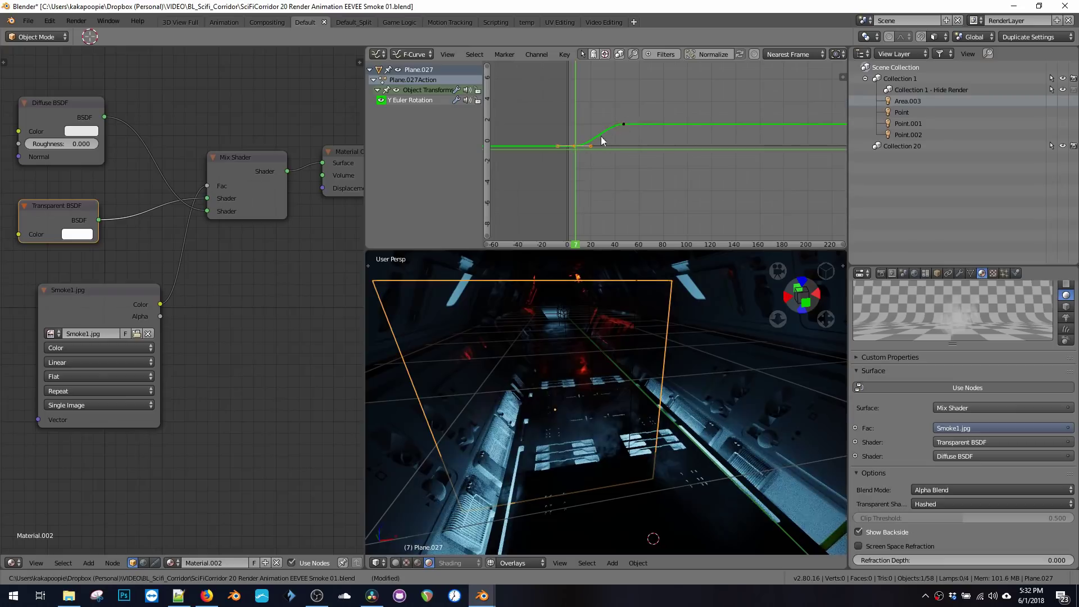
key(a)
key(shift+e)
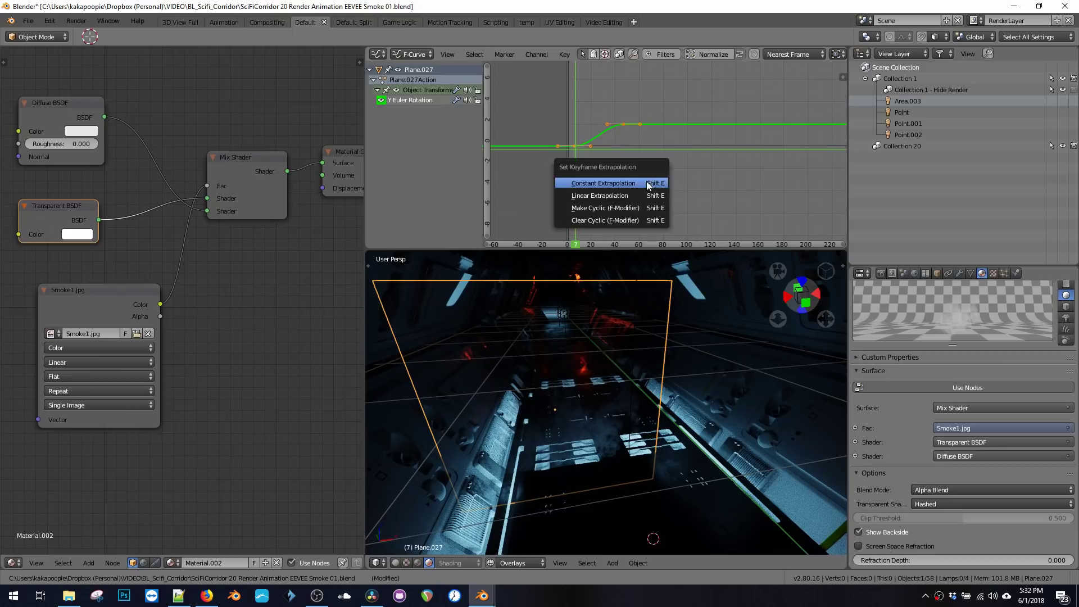
click(587, 196)
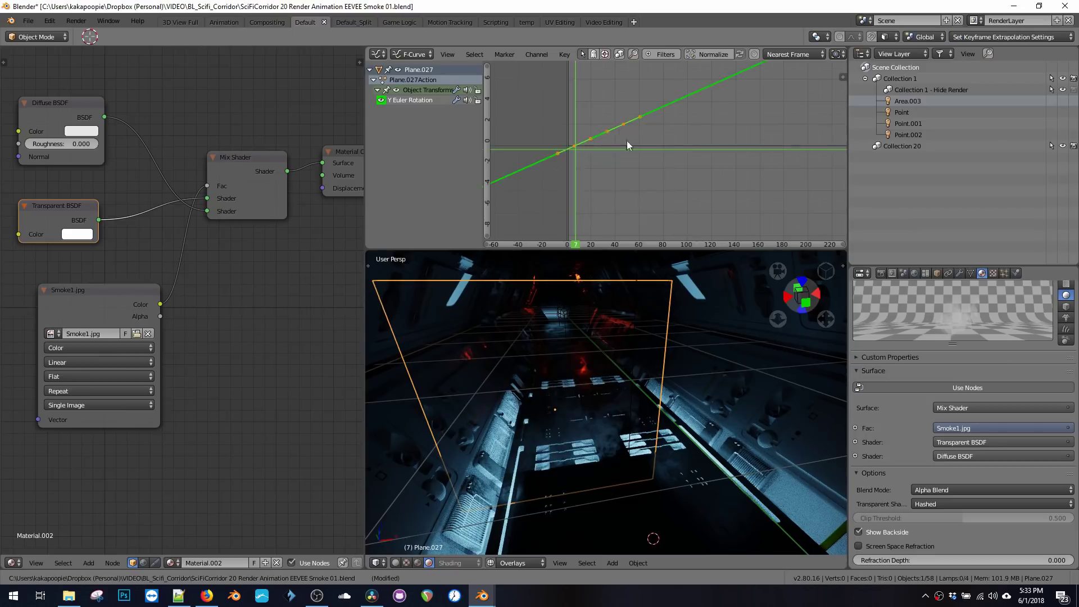
key(alt+a)
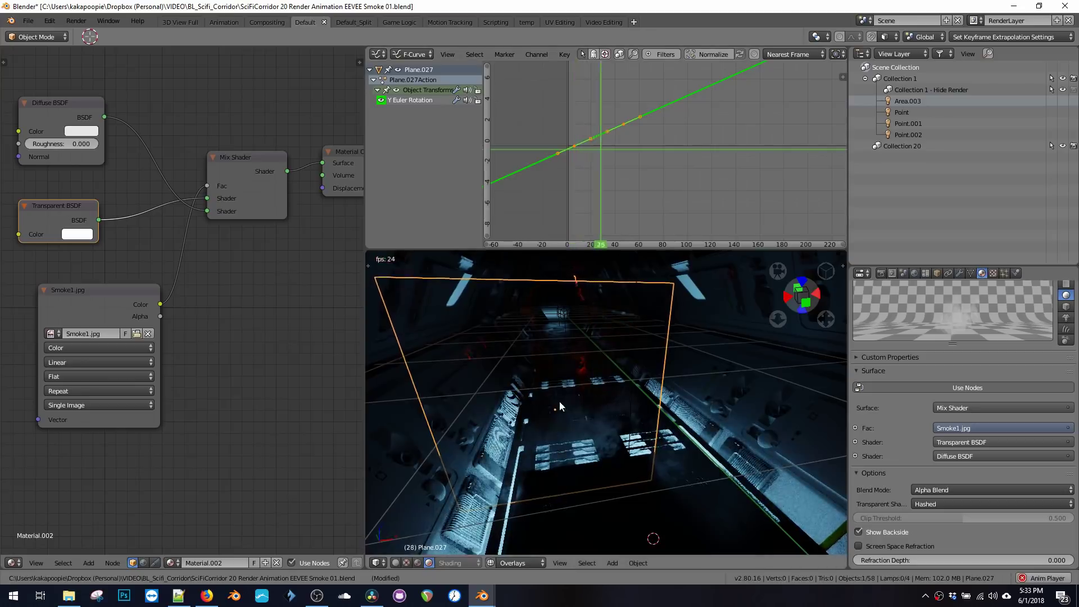
key(alt+a)
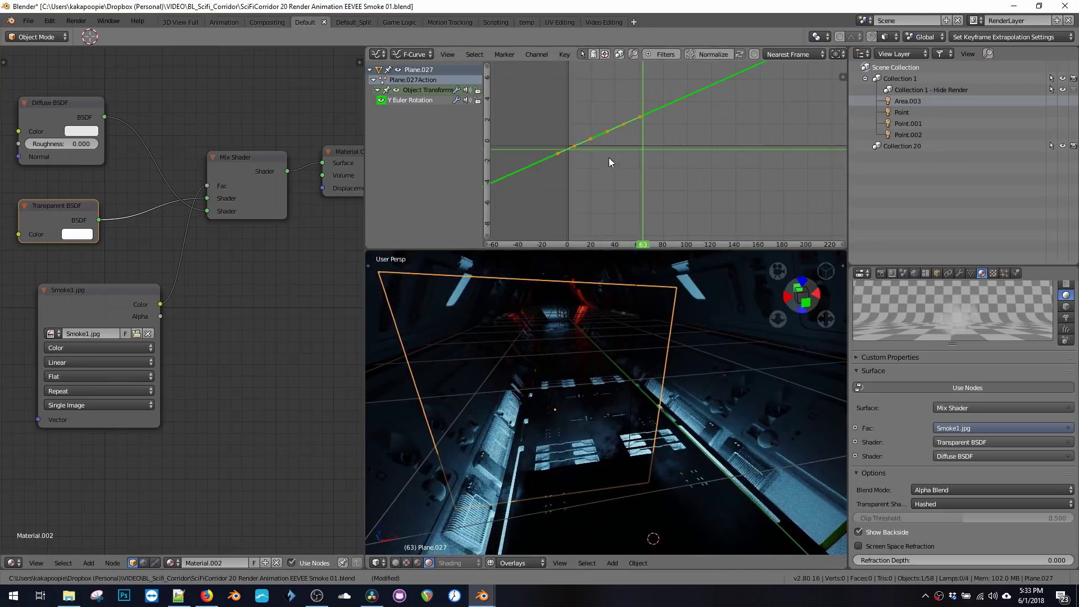
Tune the spin speed by scaling the rotation keys along Y several times while previewing.
key(s)
key(y)
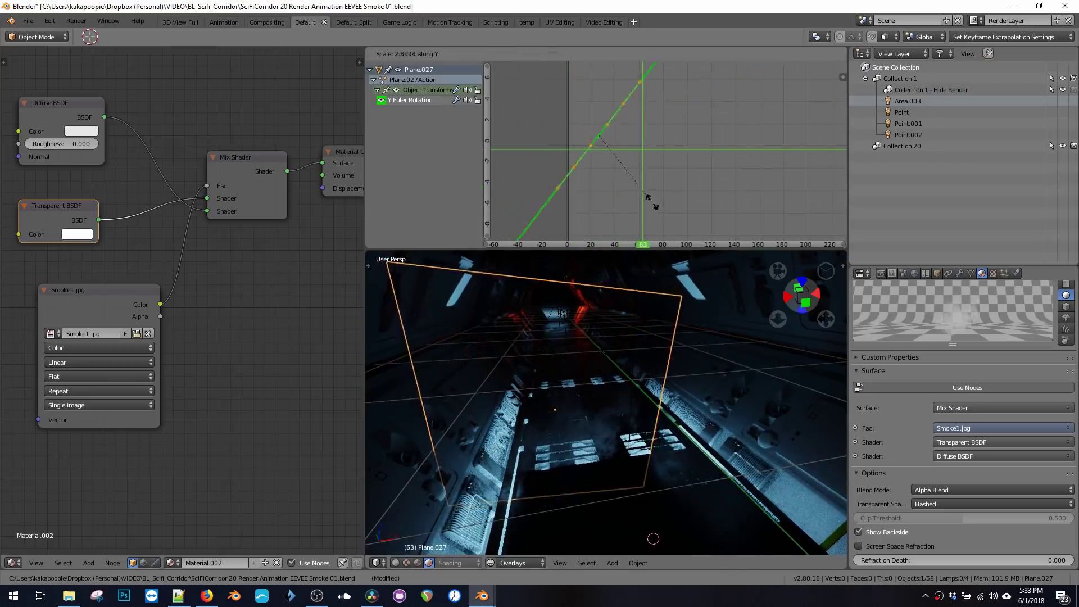
click(603, 139)
key(s)
key(y)
click(606, 159)
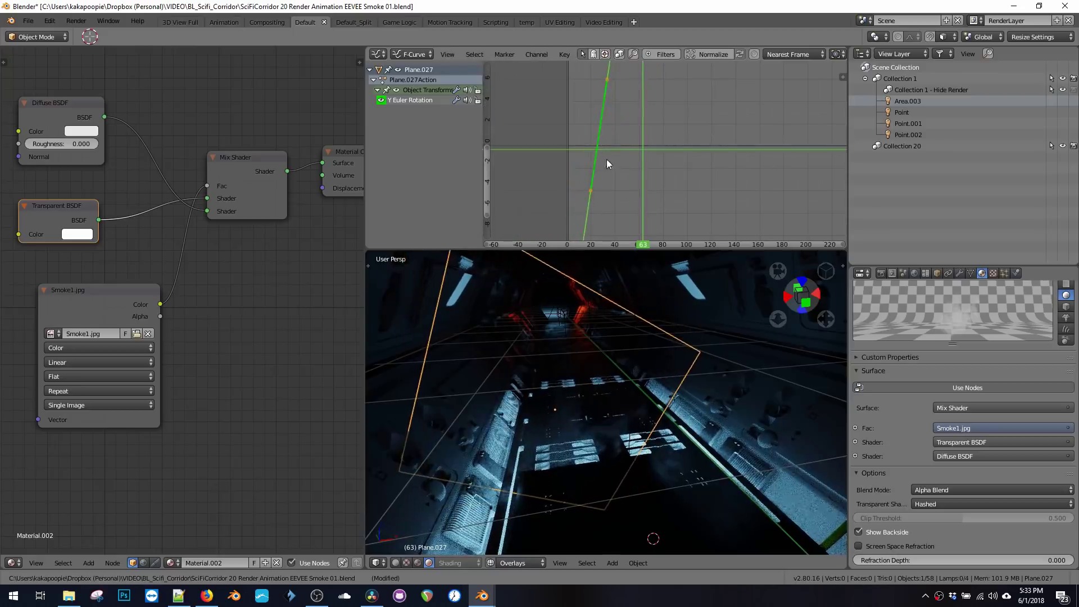
key(alt+a)
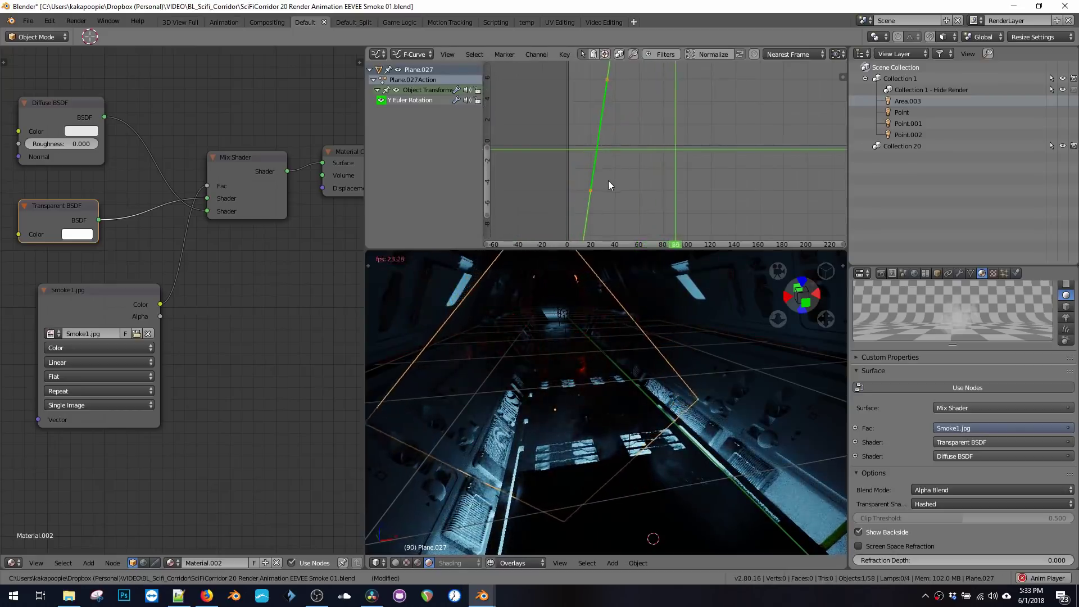
key(s)
key(y)
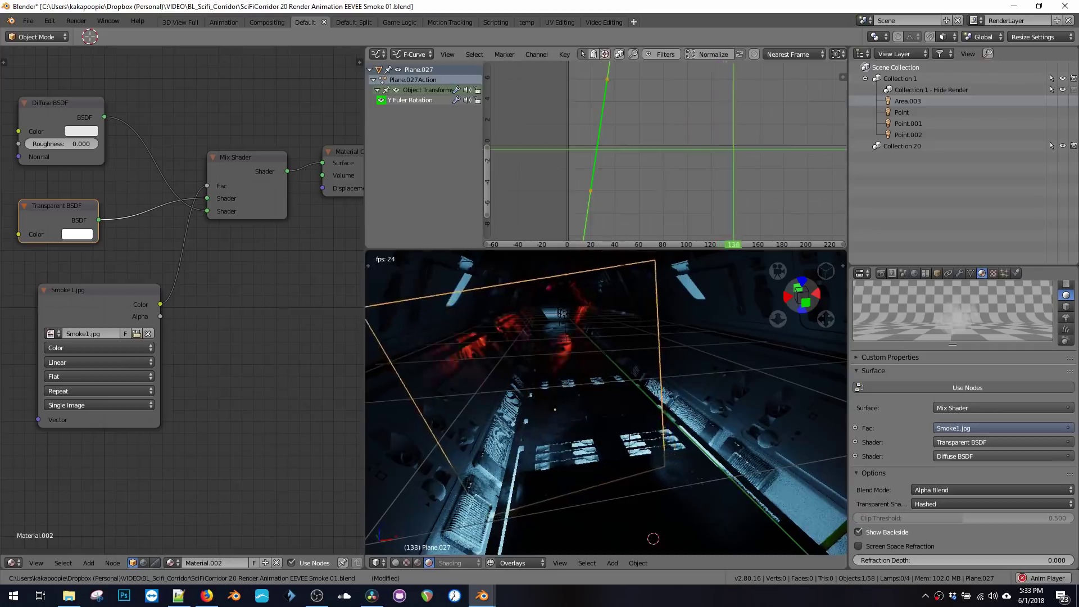
click(650, 181)
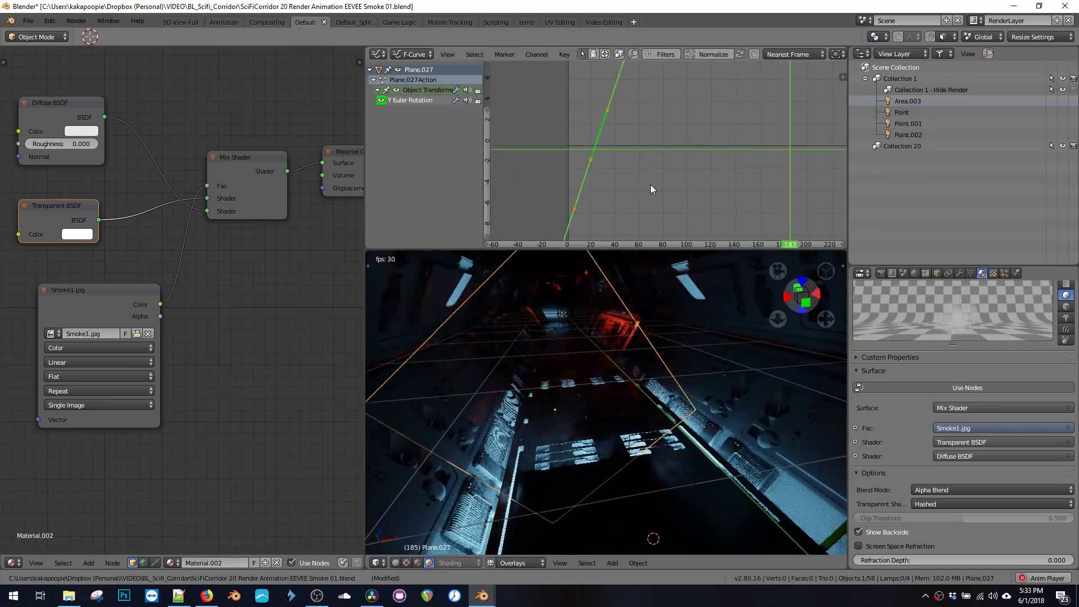
key(s)
key(y)
click(638, 167)
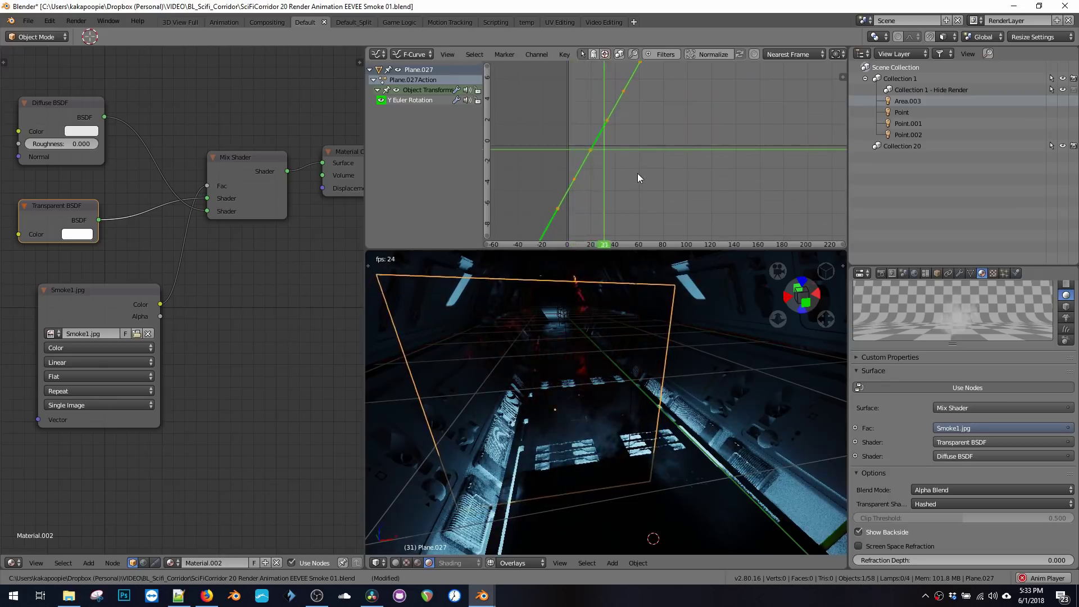
key(space)
Save over the existing blend file.
key(ctrl+s)
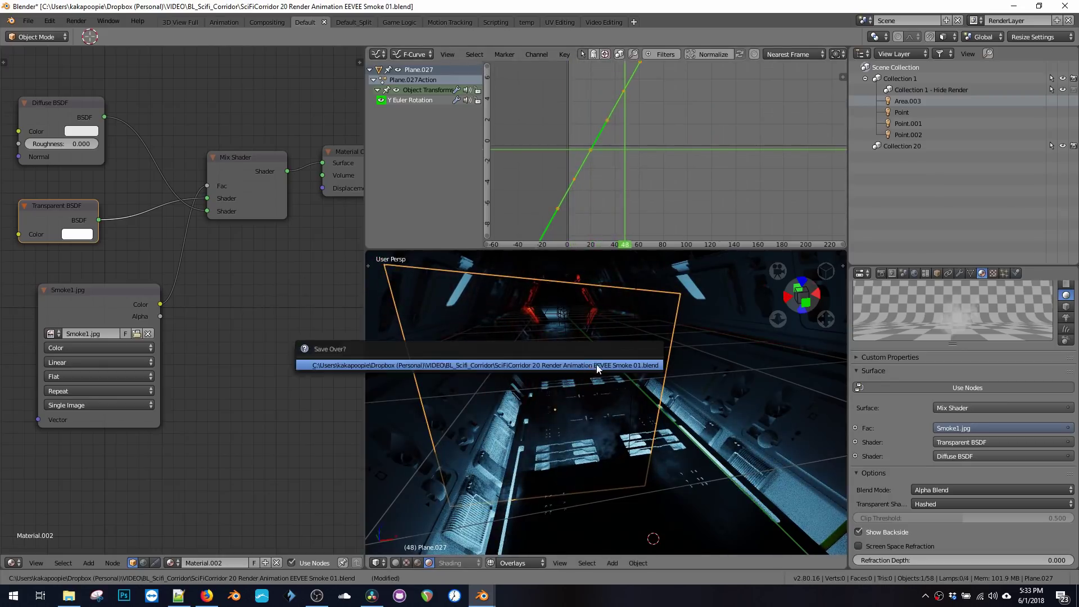
click(589, 361)
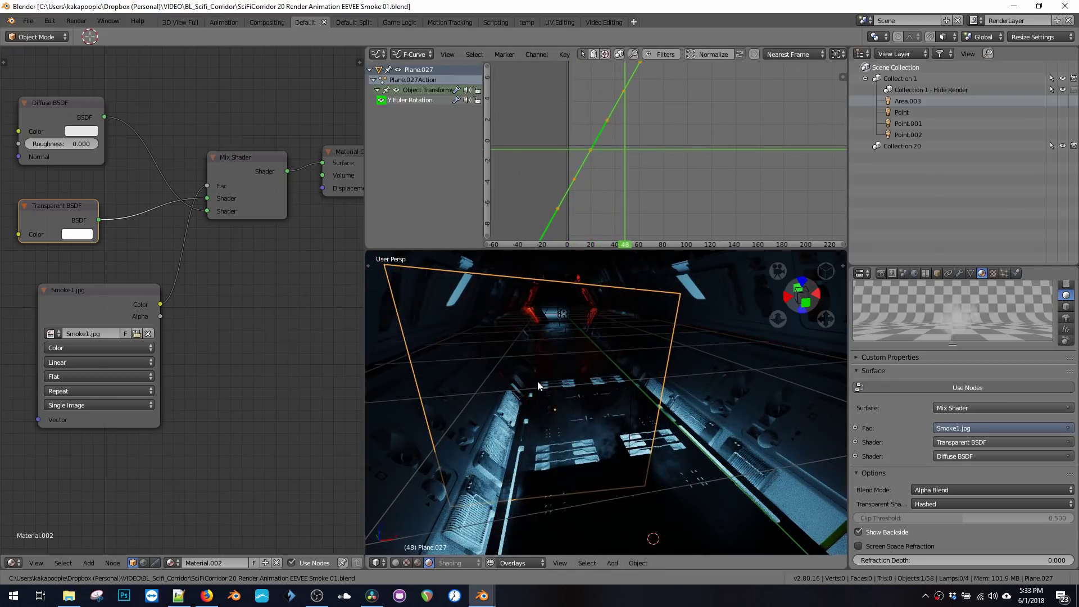
mouse_move(537, 381)
middle_down()
mouse_move(538, 363)
mouse_move(521, 368)
mouse_move(541, 368)
middle_up()
Place a duplicate beside the smoke plane and rename the original Plane.027 to Smoke01.
key(shift+d)
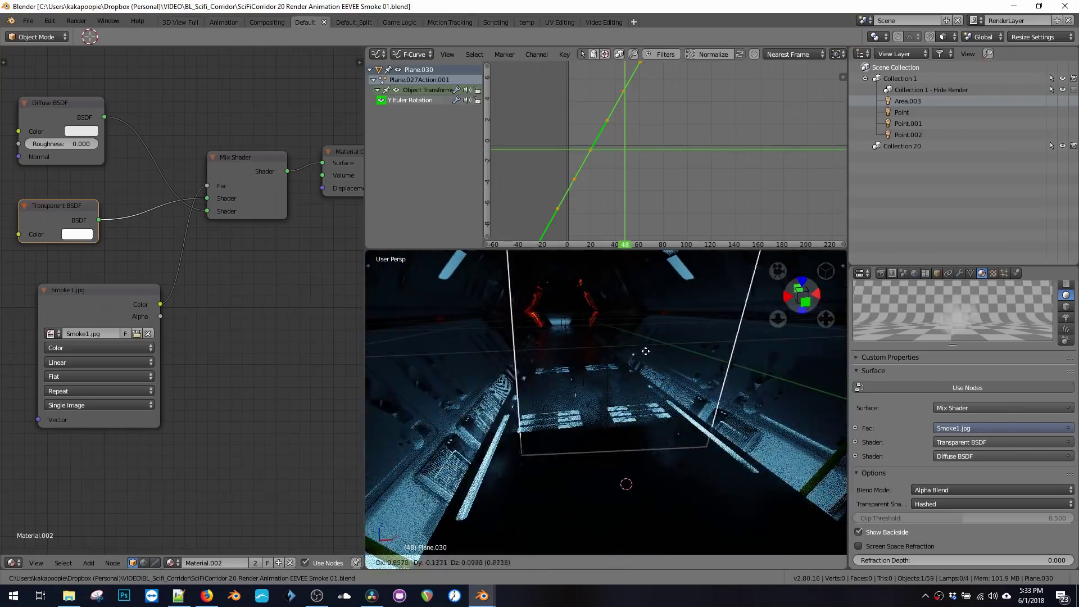
click(647, 353)
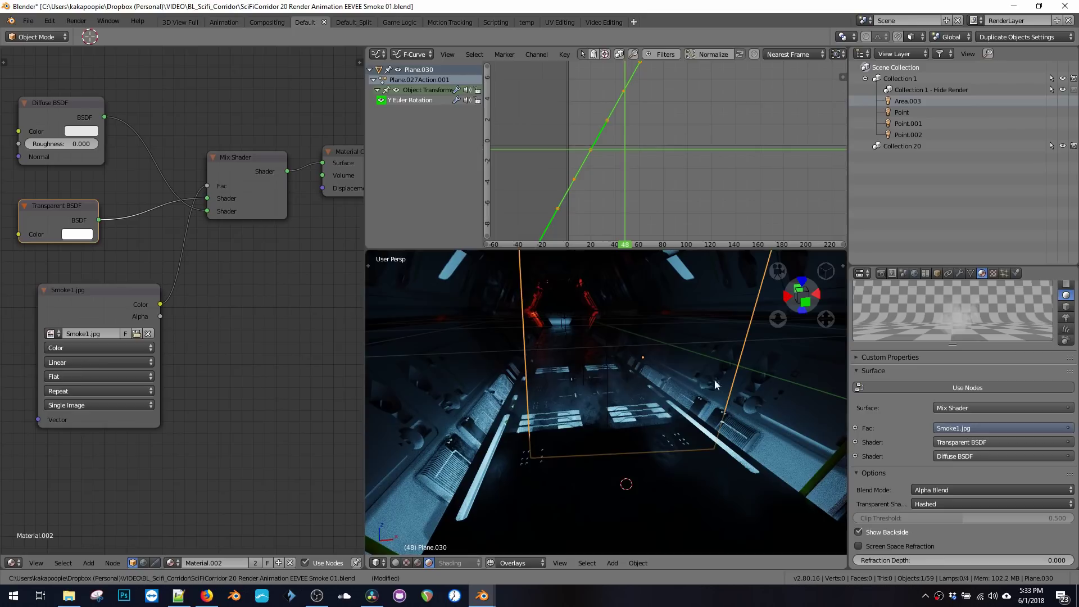
right_click(515, 406)
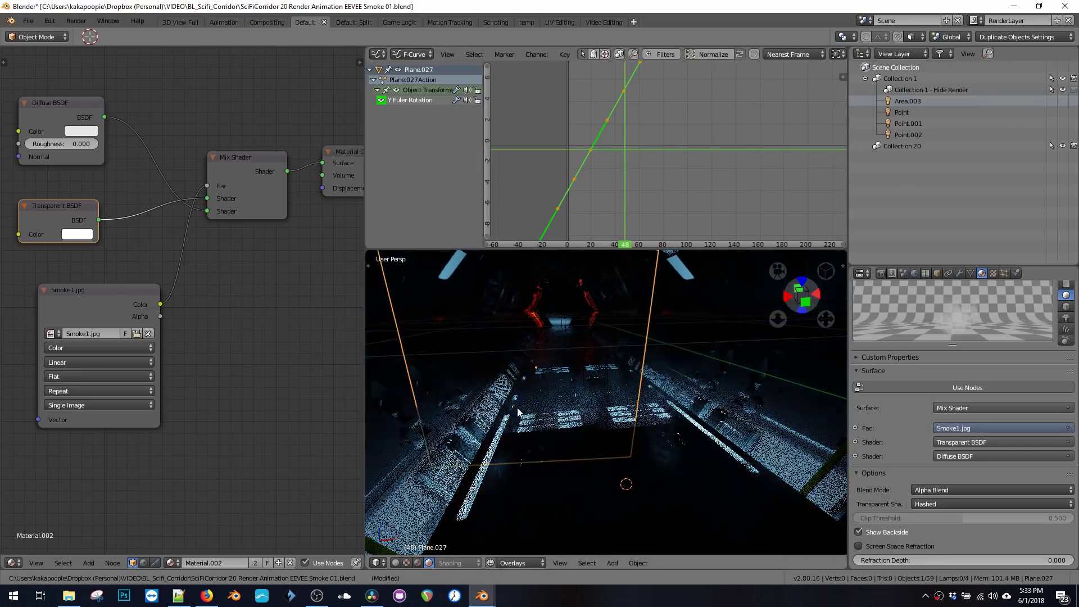
click(936, 274)
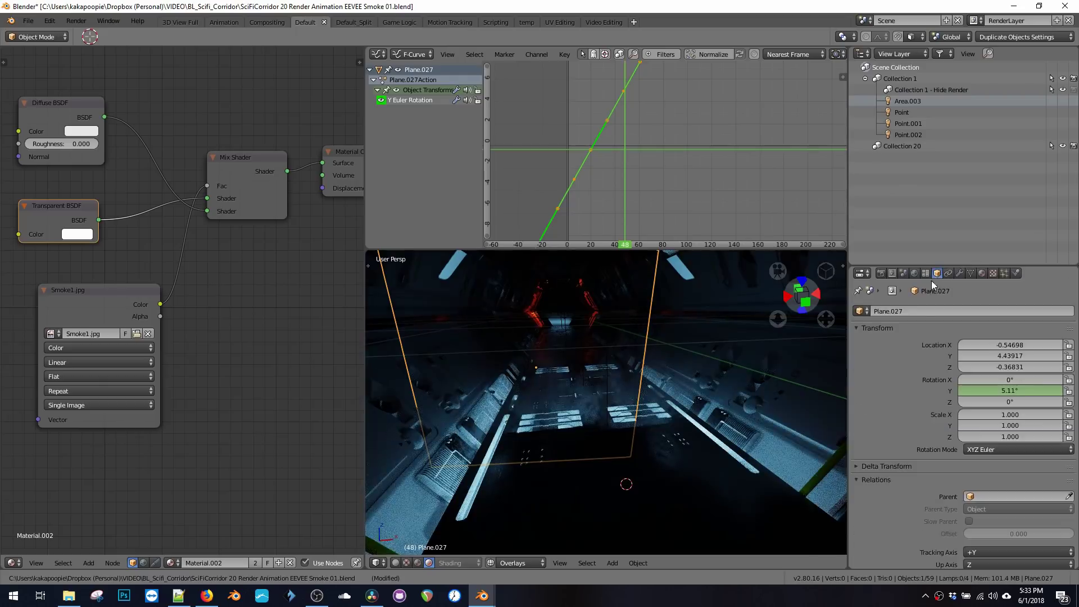
click(919, 309)
text(Smoke-1)
key(Return)
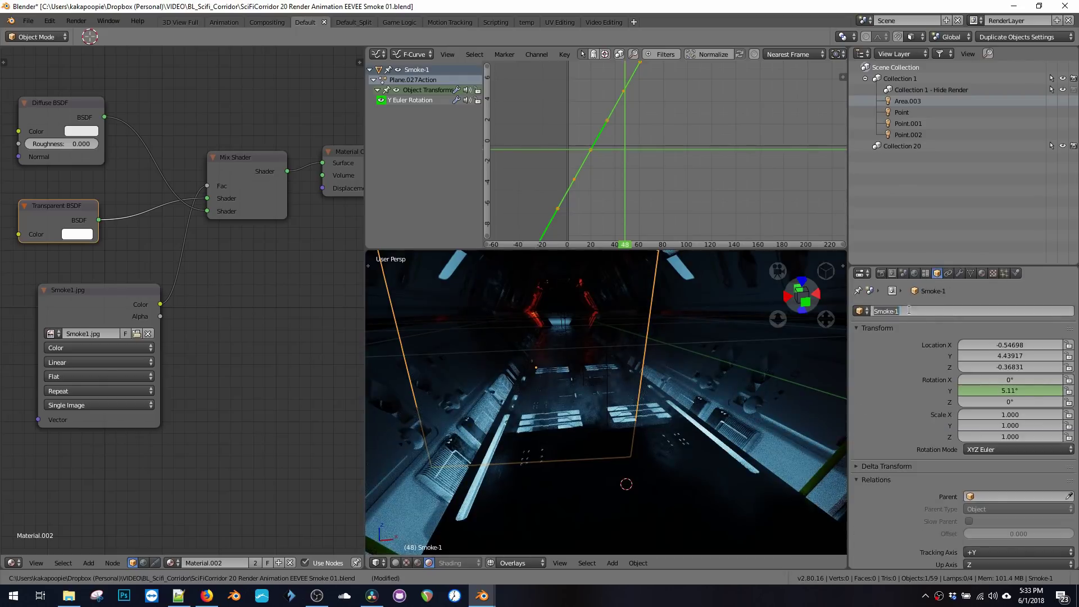
click(910, 311)
key(Escape)
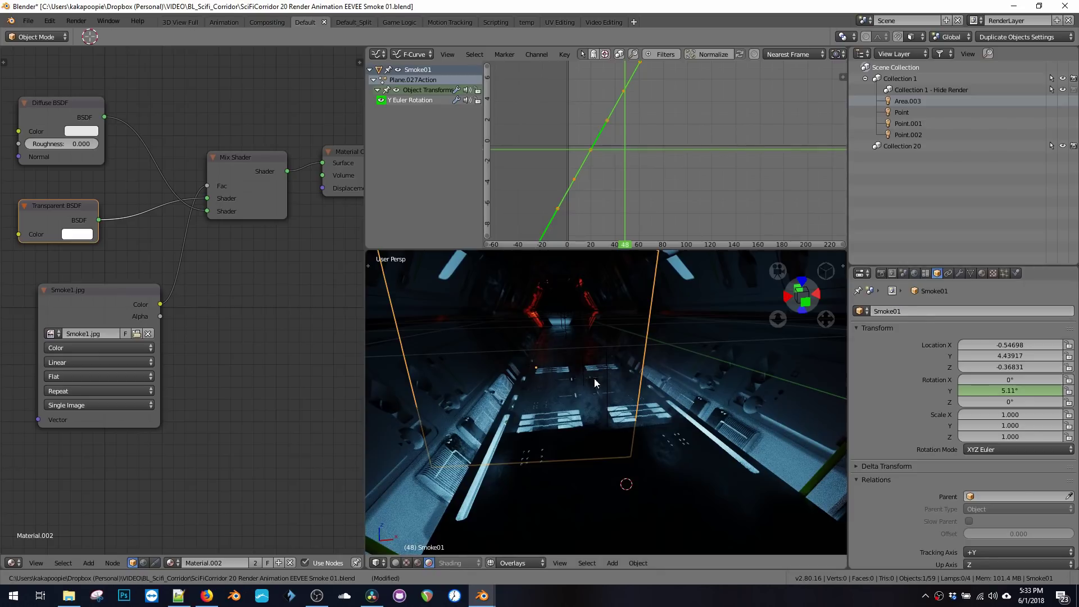
Rename the duplicate Plane.030 to Smoke02.
right_click(594, 379)
click(924, 311)
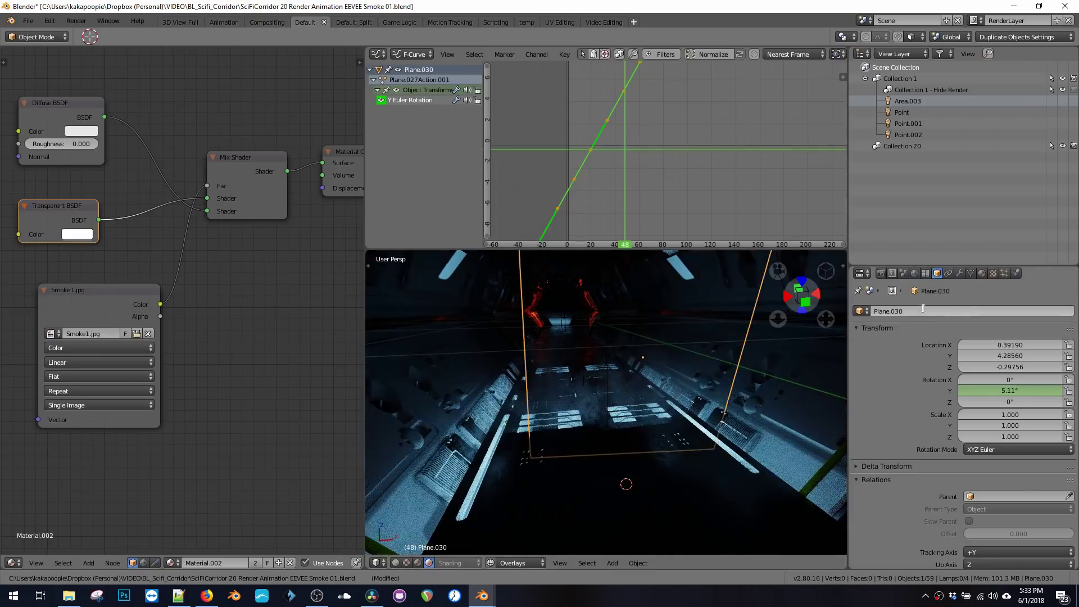
text(Smoke02)
key(Return)
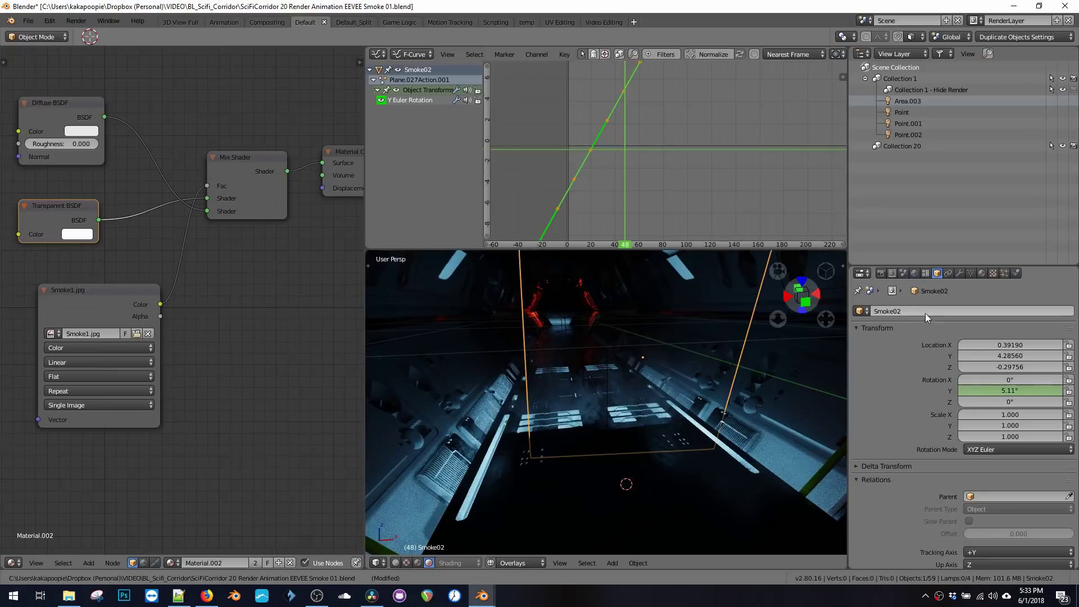
middle_drag(607, 368, 611, 369)
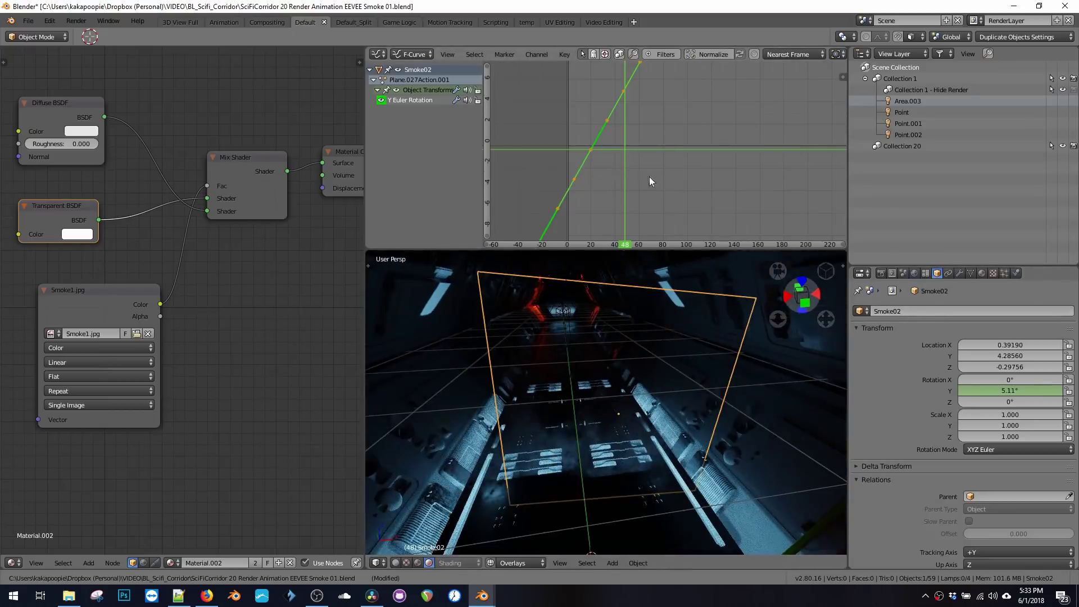
Steepen Smoke02's Y rotation curve so it spins faster than Smoke01, and preview both spins.
key(s)
key(y)
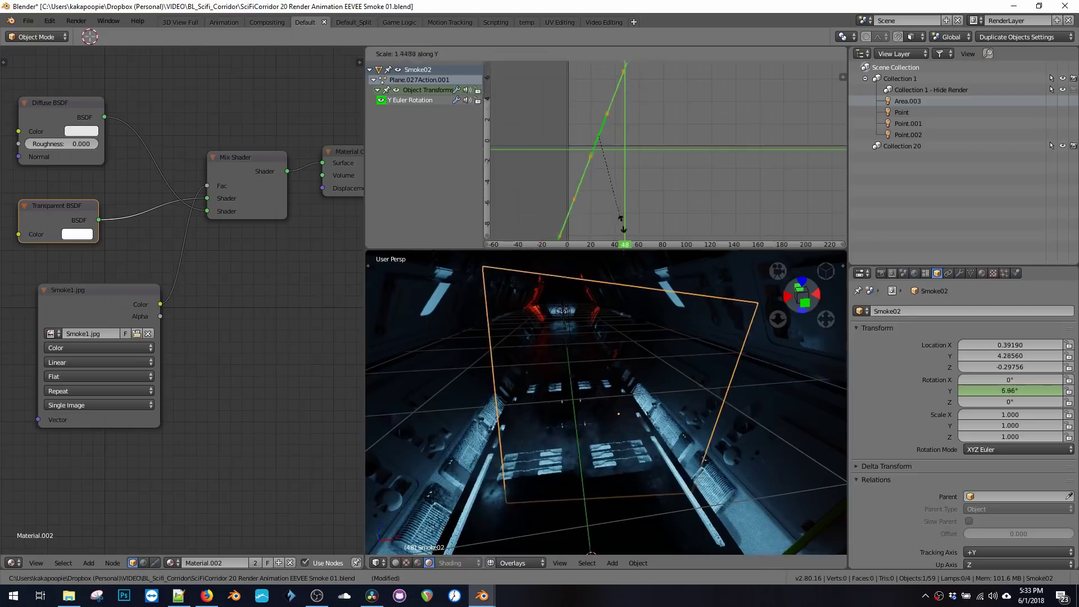
click(596, 169)
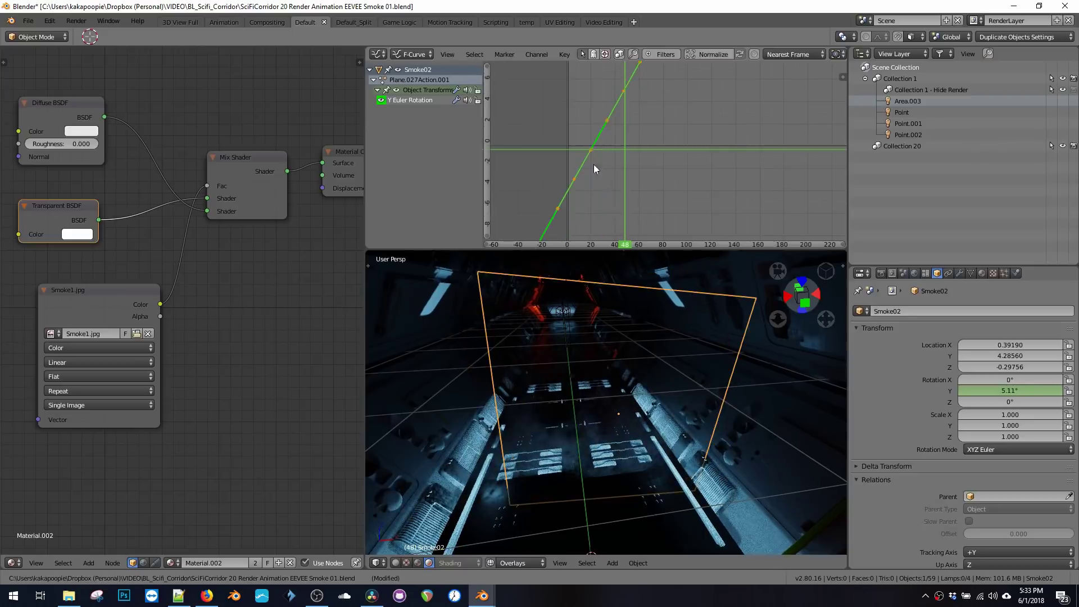
key(s)
key(y)
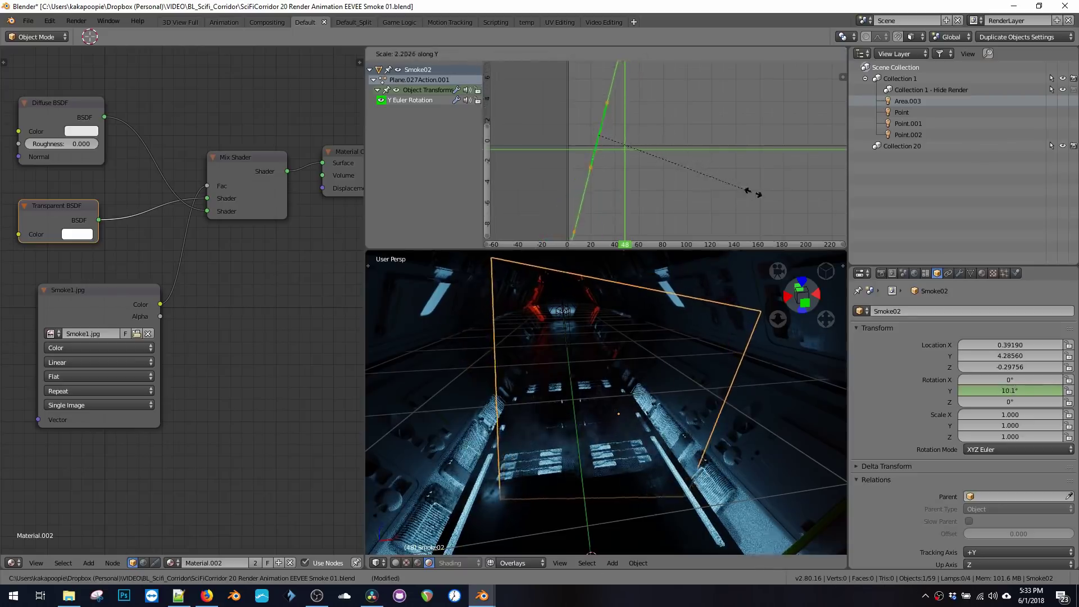
click(753, 182)
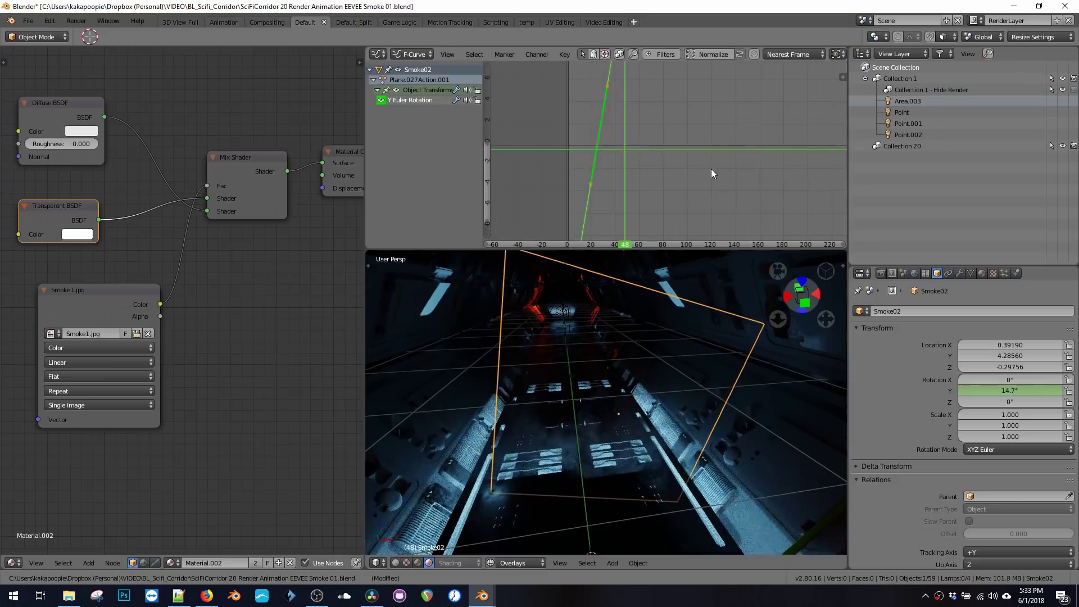
key(space)
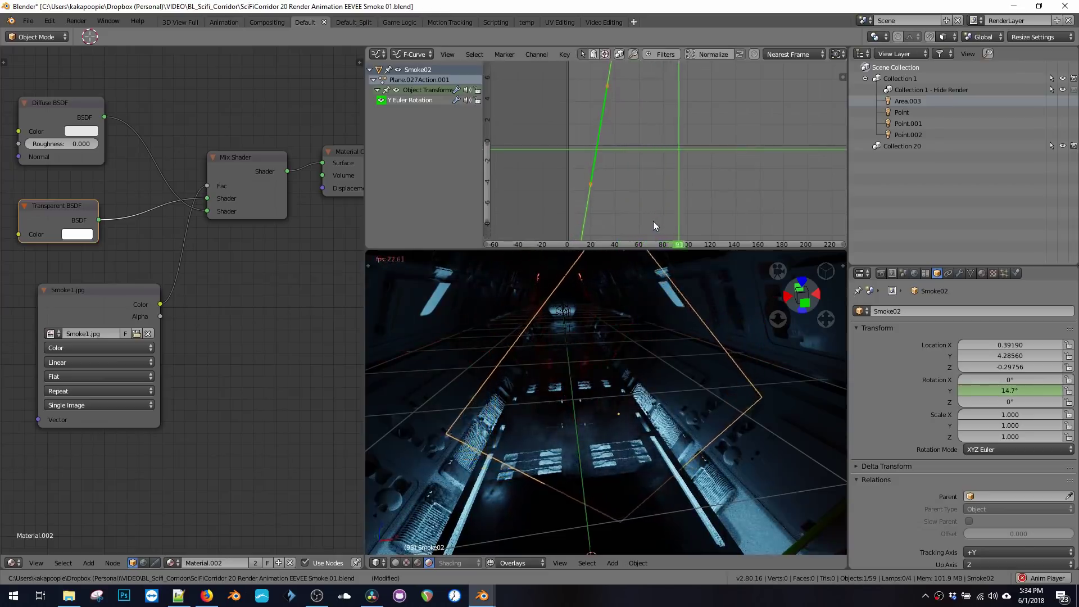
key(space)
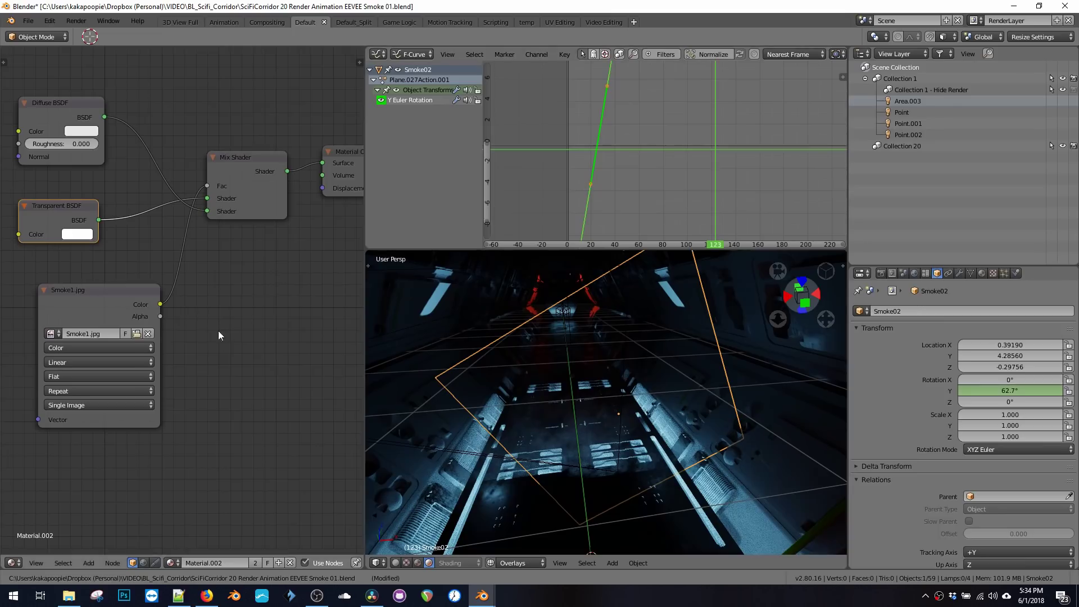
Begin renaming Smoke02's material in the node editor, then relaunch Blender.
middle_drag(176, 336, 227, 327)
middle_drag(112, 316, 130, 311)
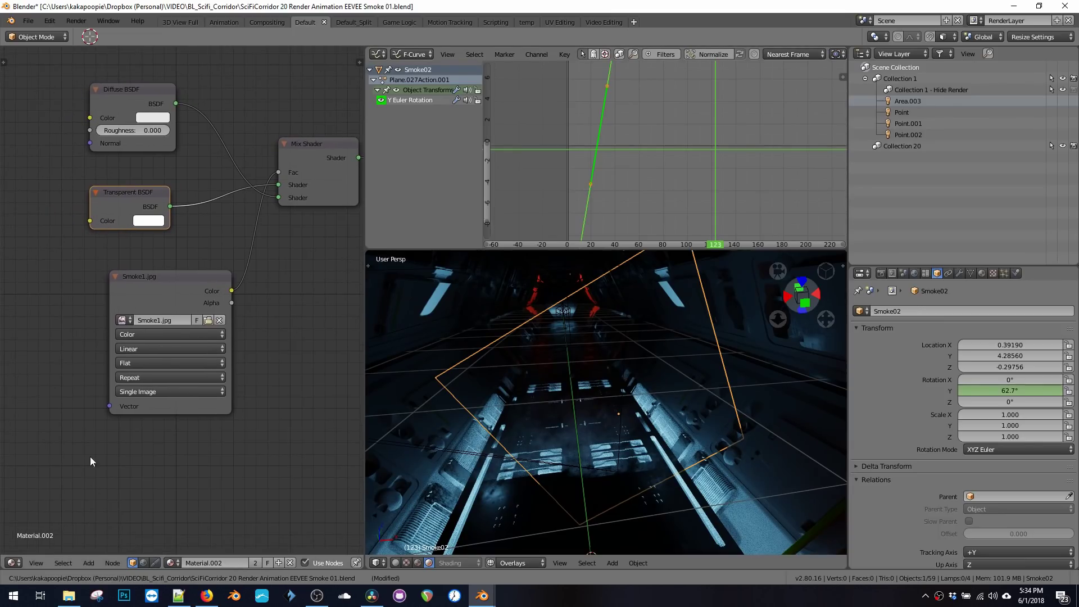
double_click(230, 563)
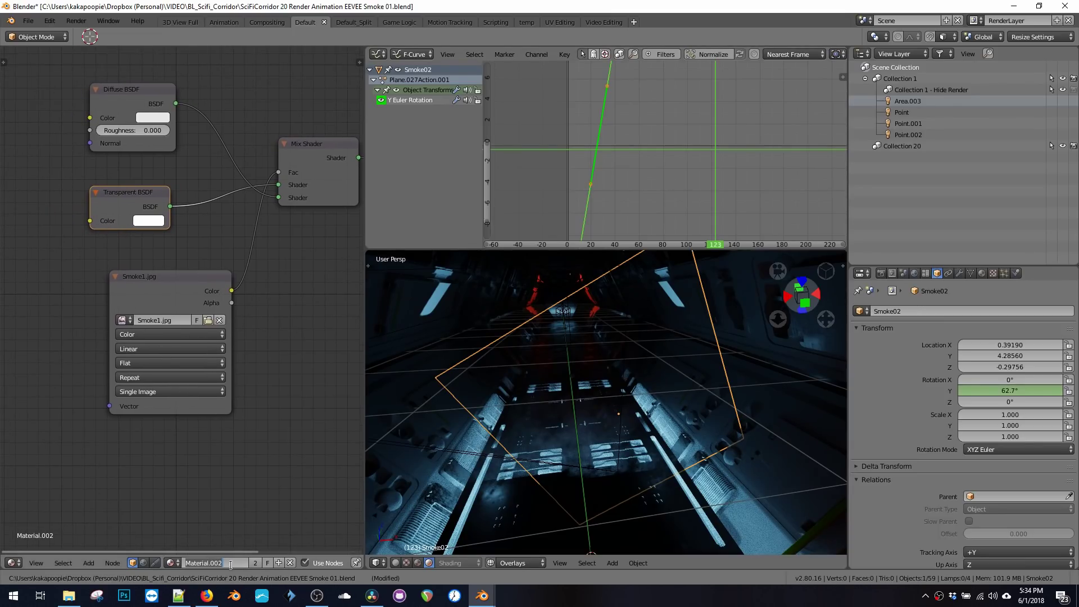
text(S)
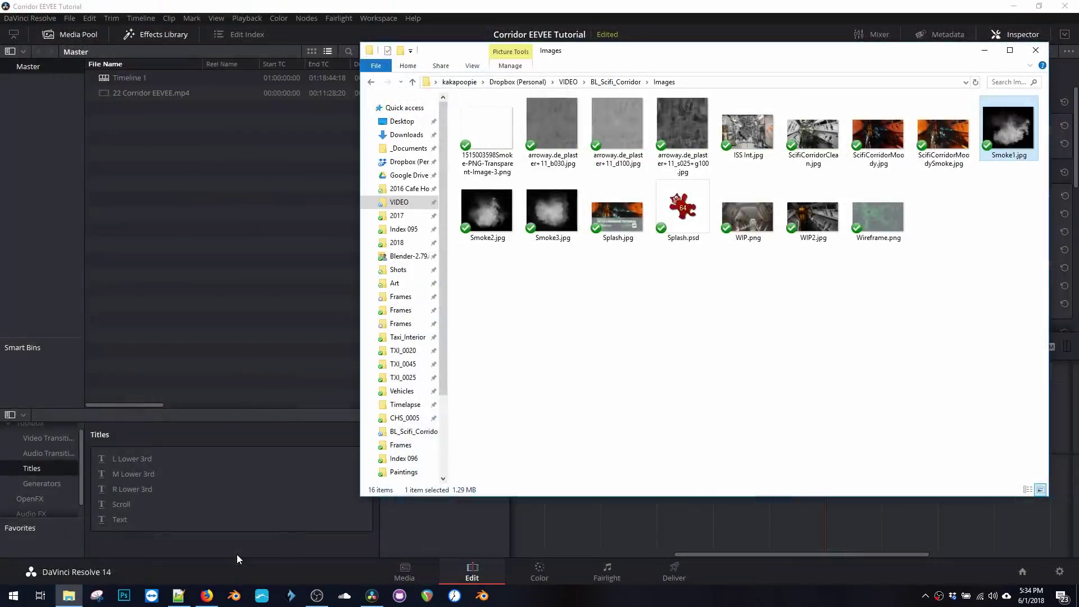
click(482, 595)
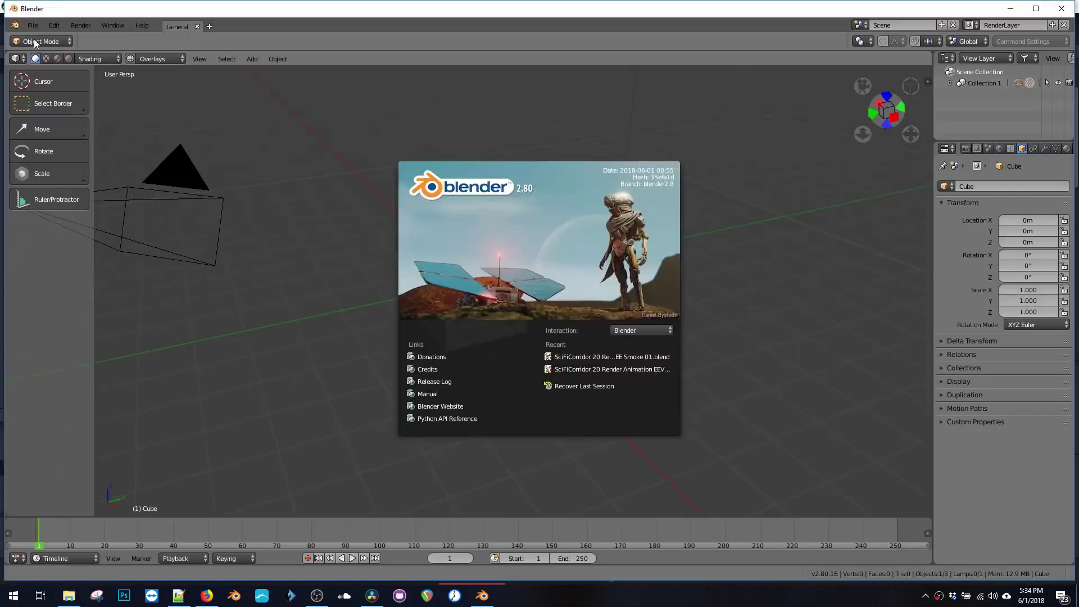
Reopen the Smoke 01 corridor file from Open Recent.
click(33, 44)
click(33, 26)
mouse_move(56, 61)
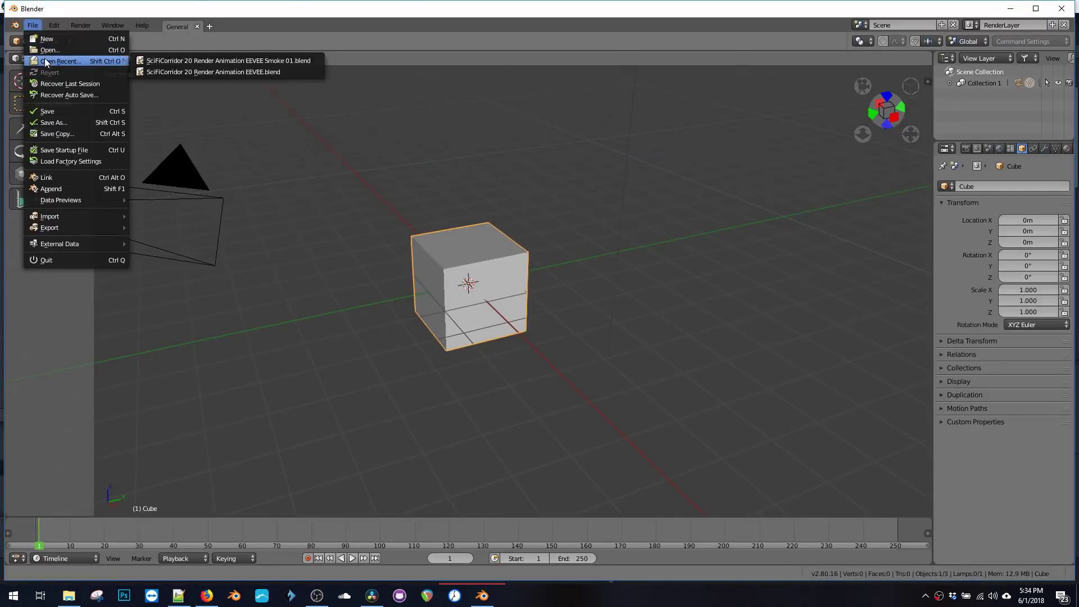
click(137, 61)
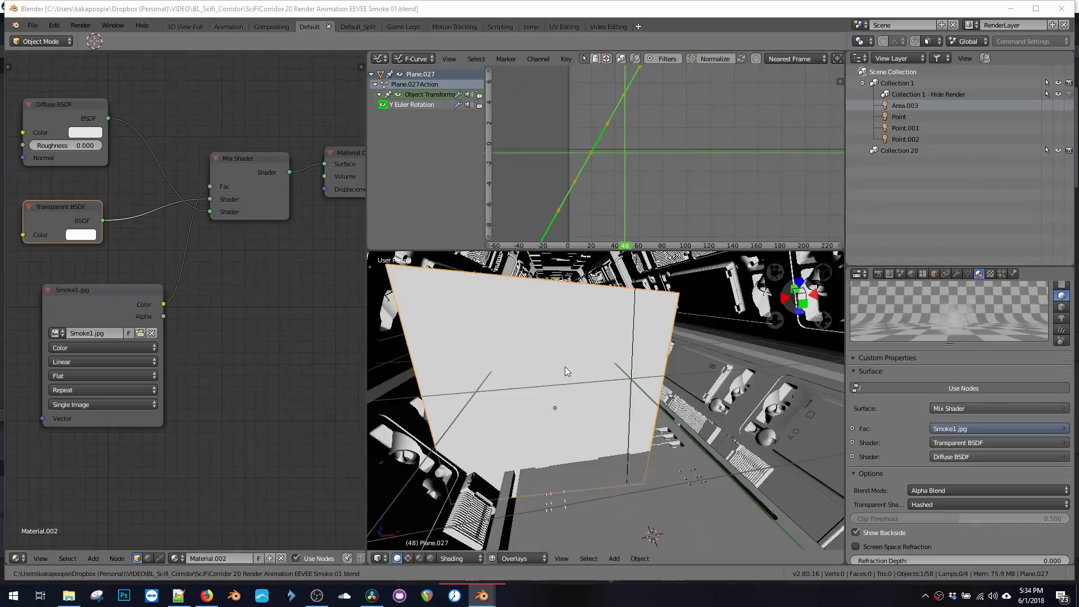
scroll(563, 362, up, 3)
Rename the material to Smoke_01m and the plane to Smoke01, then play the animation.
click(232, 559)
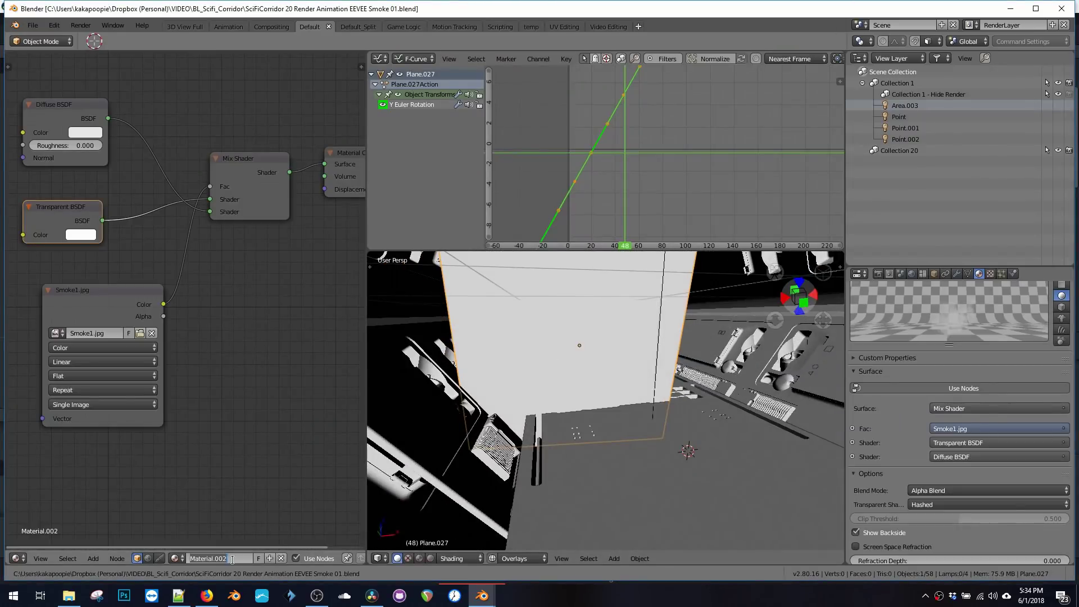
text(Smoke_01m)
key(Return)
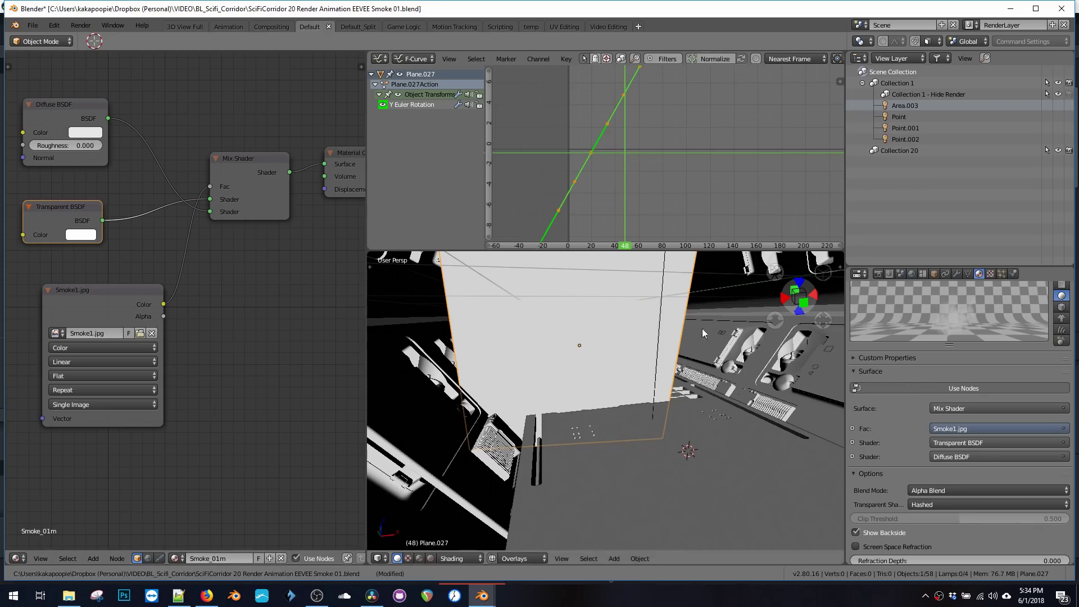
click(934, 273)
click(937, 309)
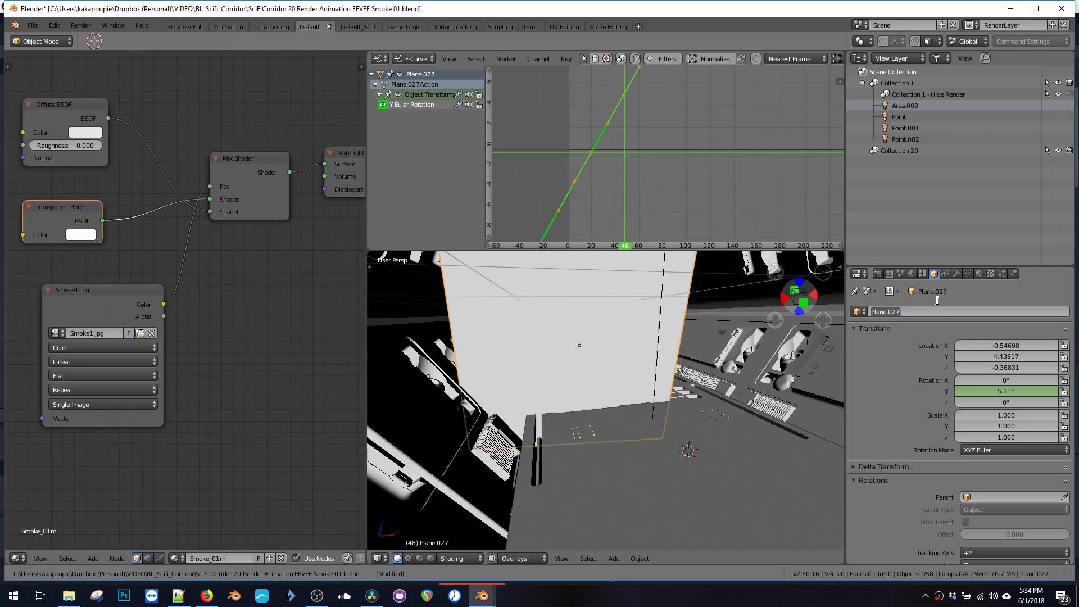
text(smoke)
key(Return)
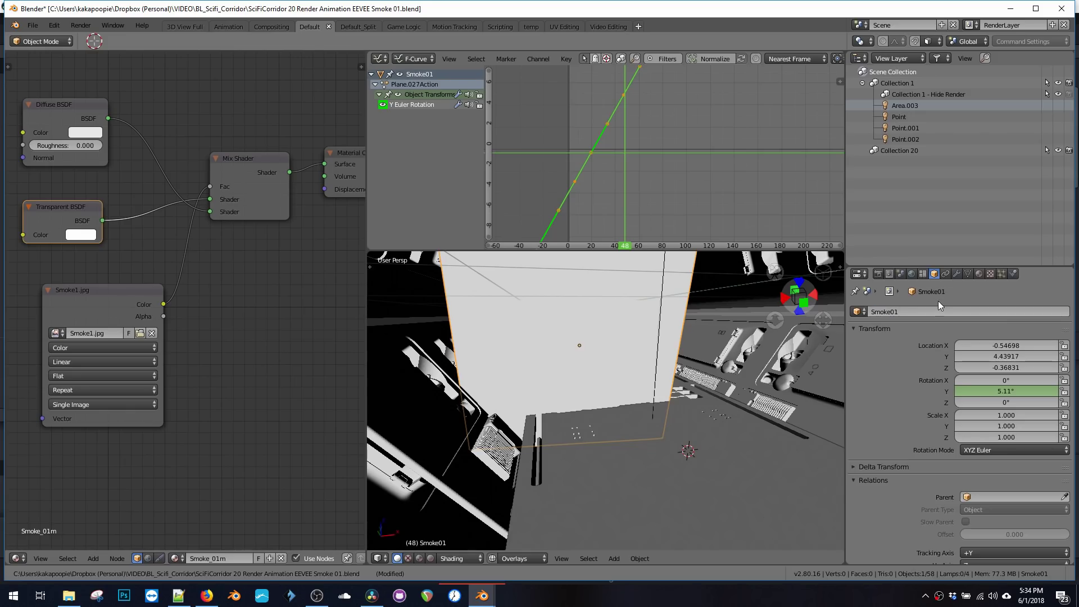
key(alt+a)
key(alt+a)
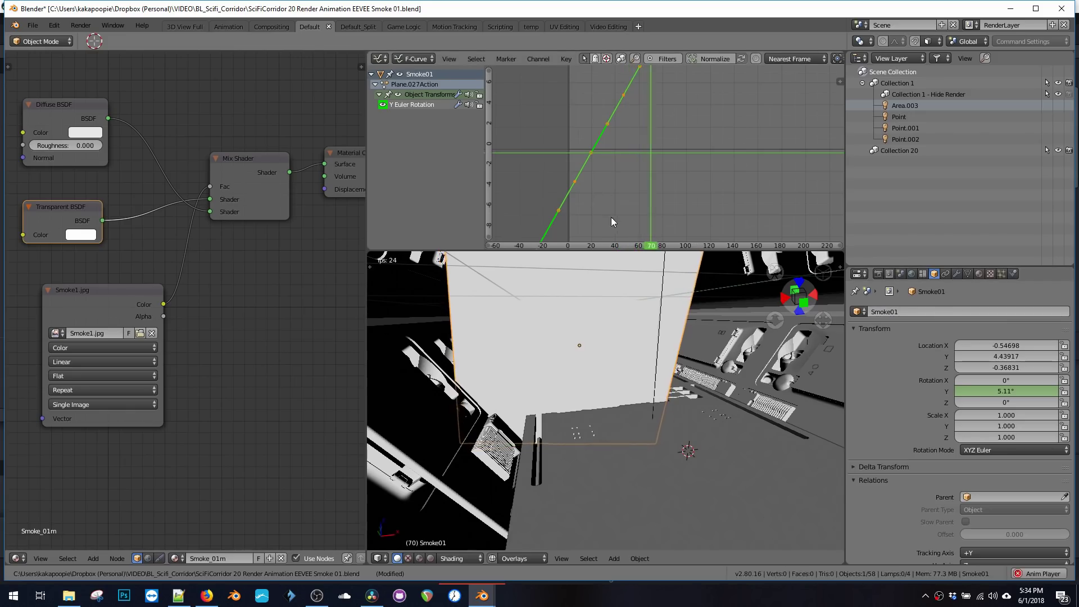
Switch the viewport to Rendered shading and keep the smoke material's blend mode as Alpha Blend.
click(430, 558)
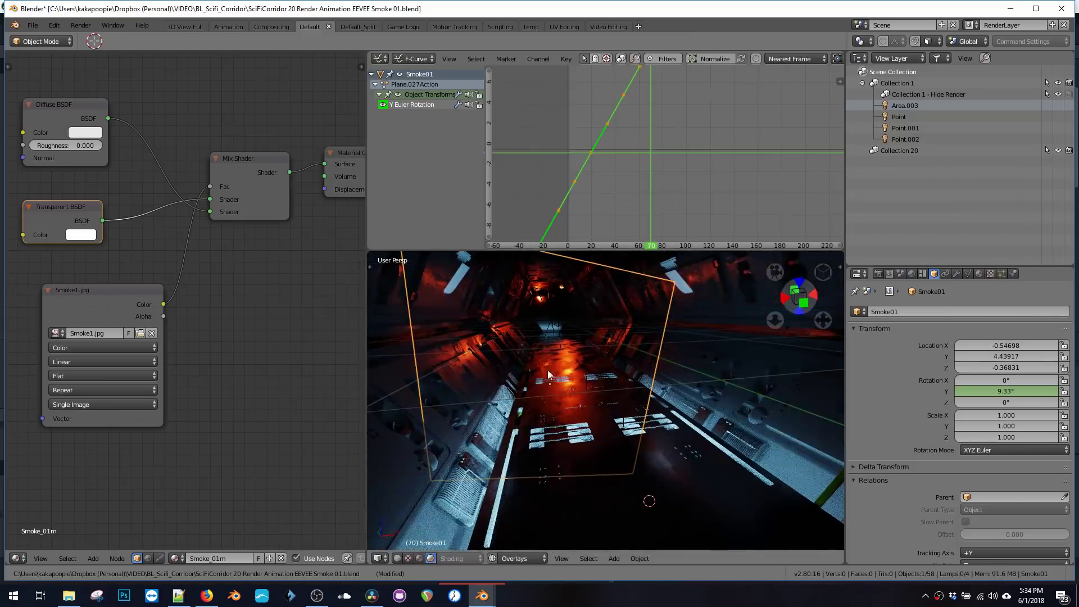
click(979, 273)
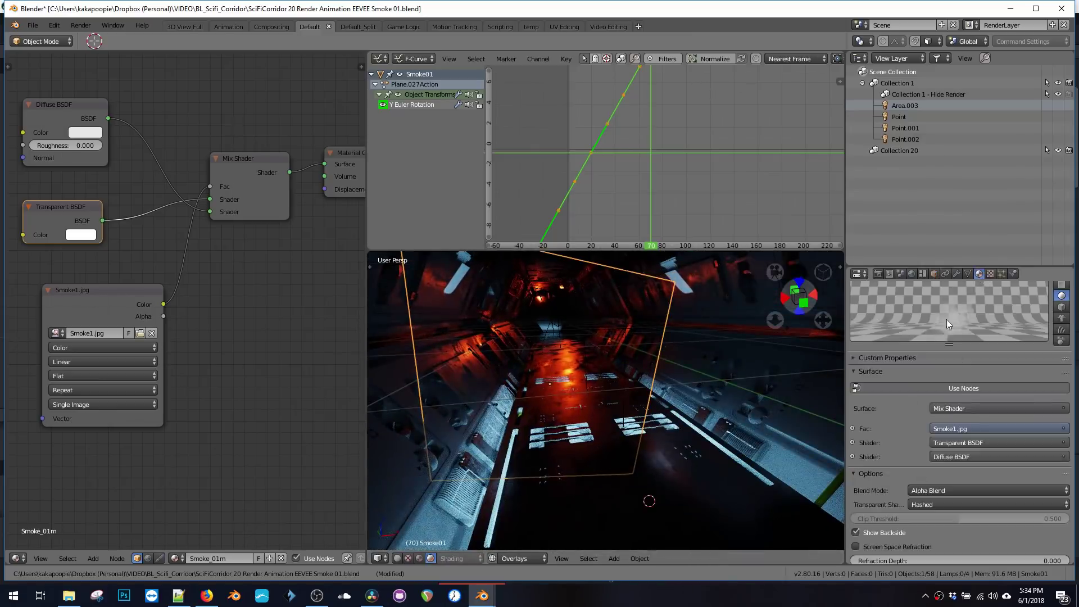
click(927, 490)
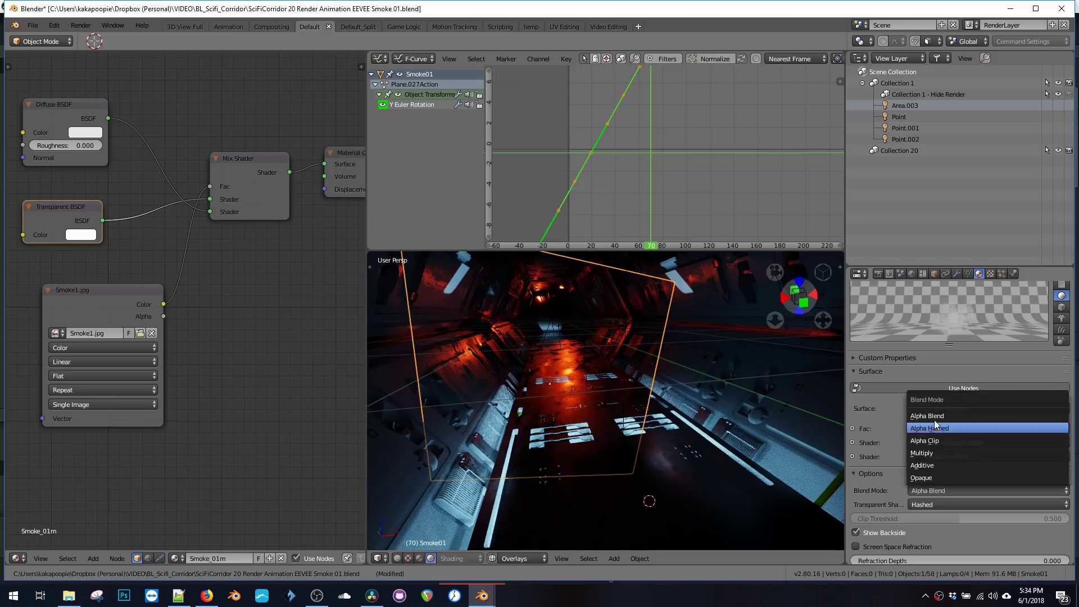
click(936, 433)
click(927, 489)
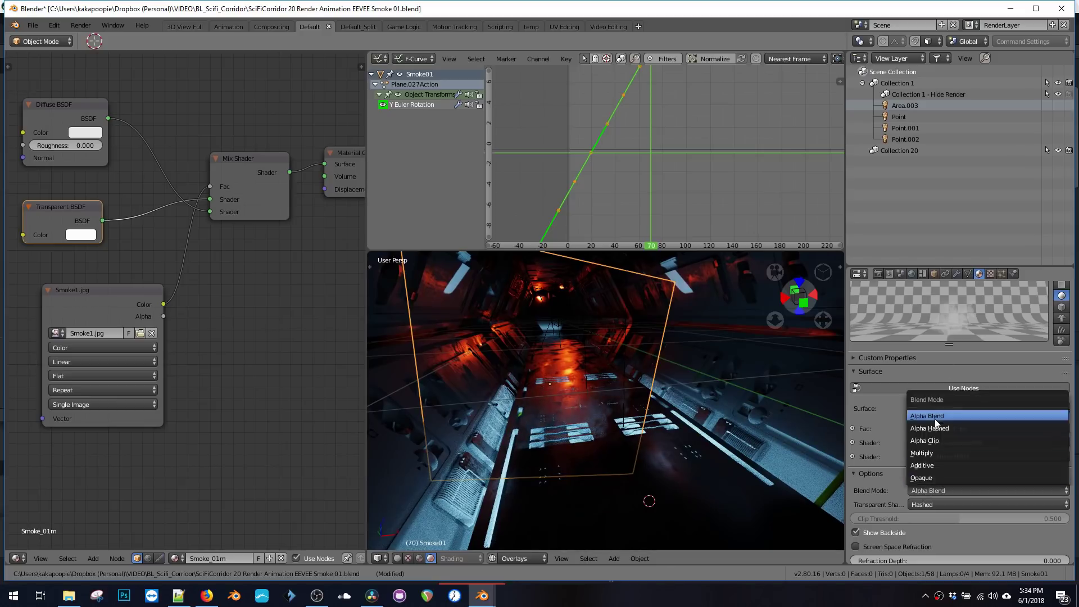
click(934, 273)
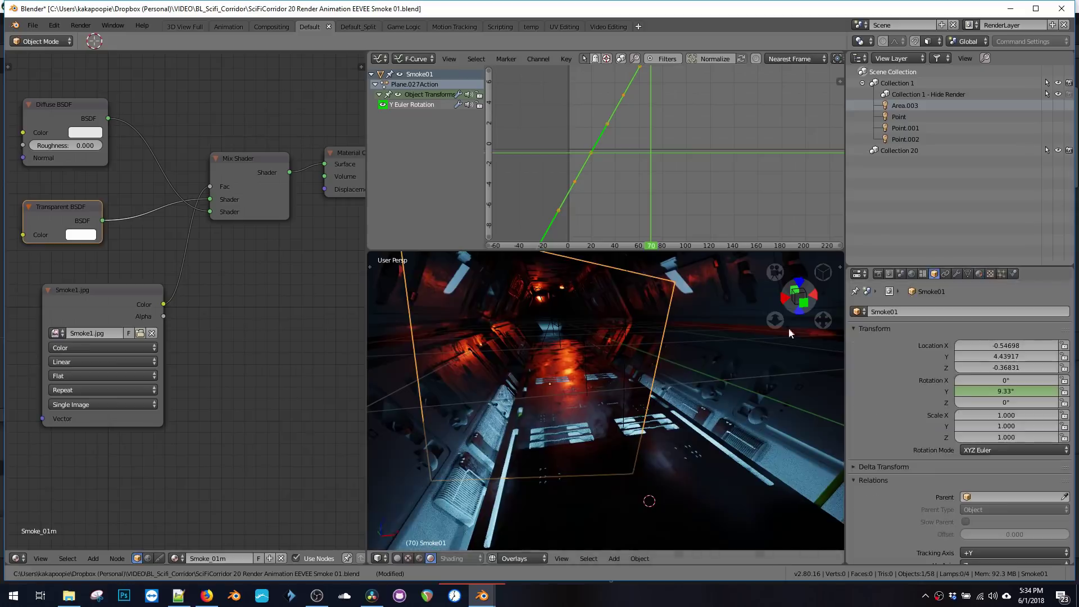
Save over the Smoke 01 blend file.
middle_drag(598, 352, 553, 354)
key(ctrl+s)
click(576, 355)
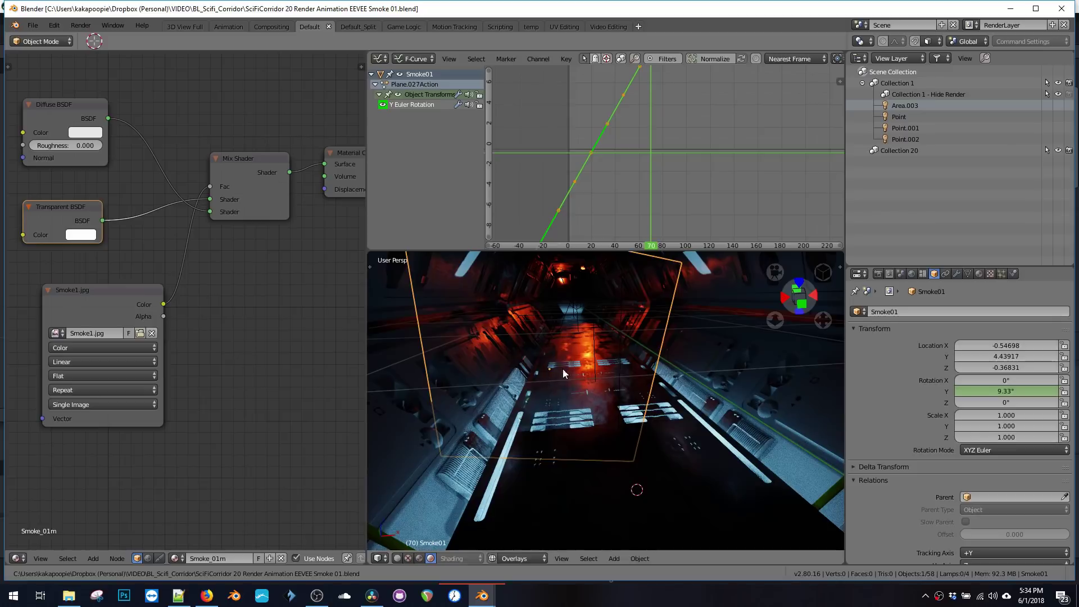
Duplicate the smoke plane and move the copy along X beside the original.
key(shift+d)
key(x)
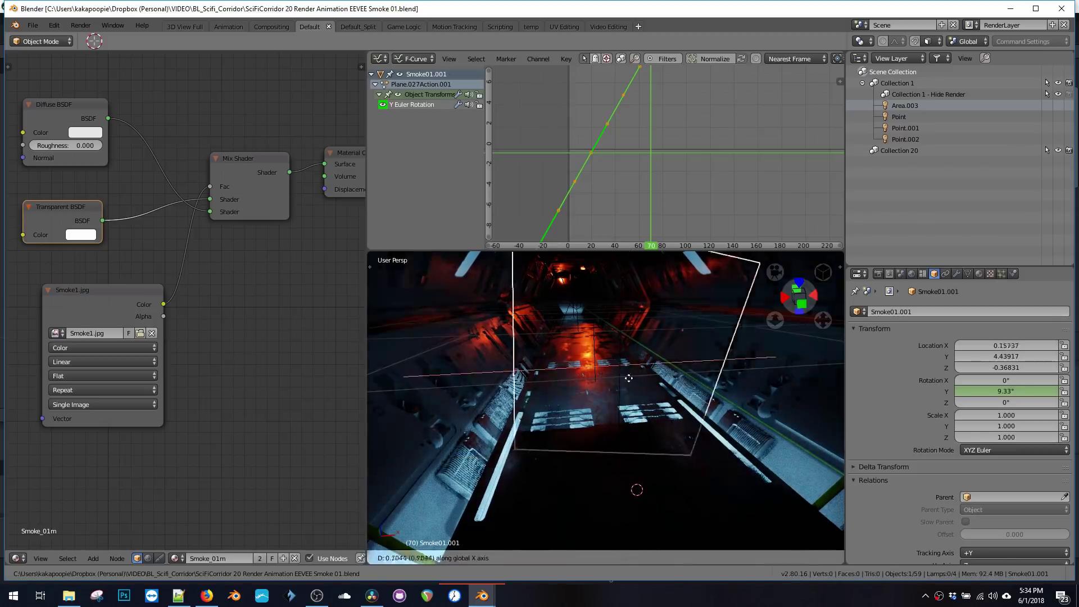
click(639, 380)
Steepen the copy's Y rotation curve with repeated vertical scales, previewing the faster spin.
key(s)
key(y)
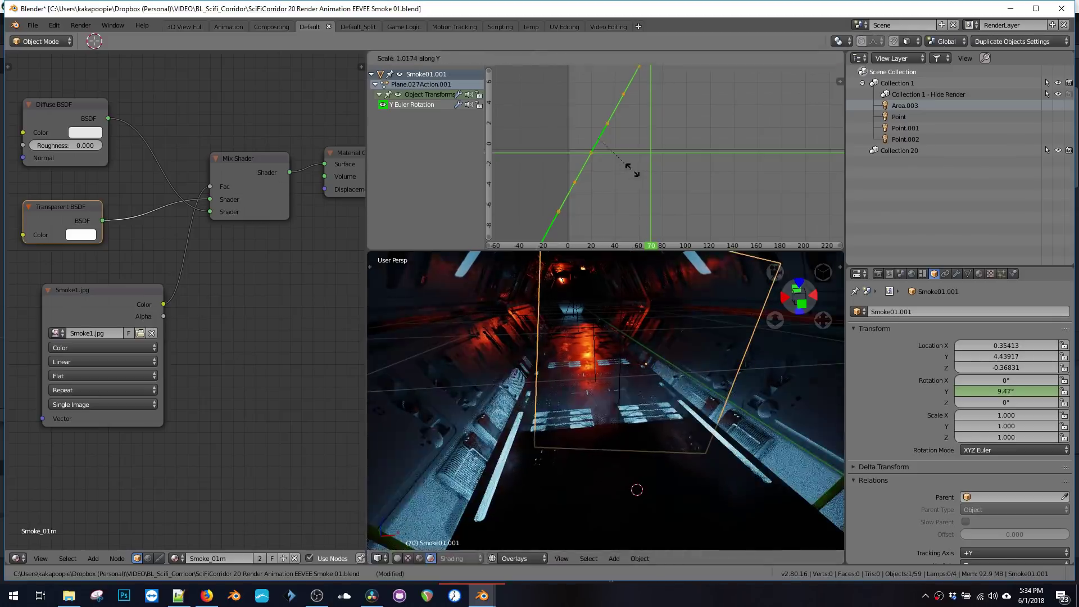
click(660, 191)
key(s)
key(y)
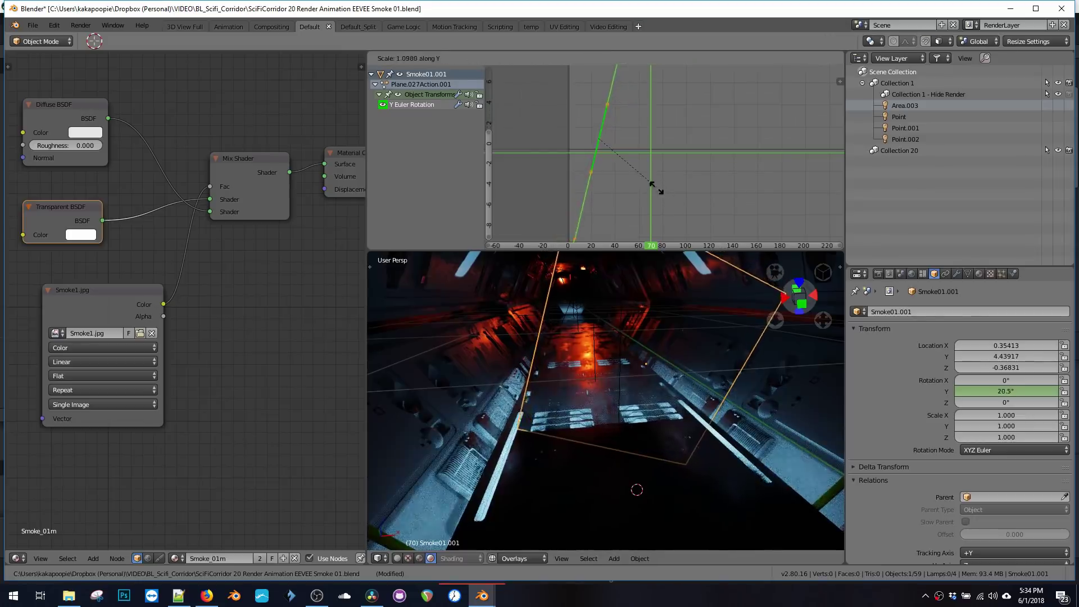
click(659, 190)
key(t)
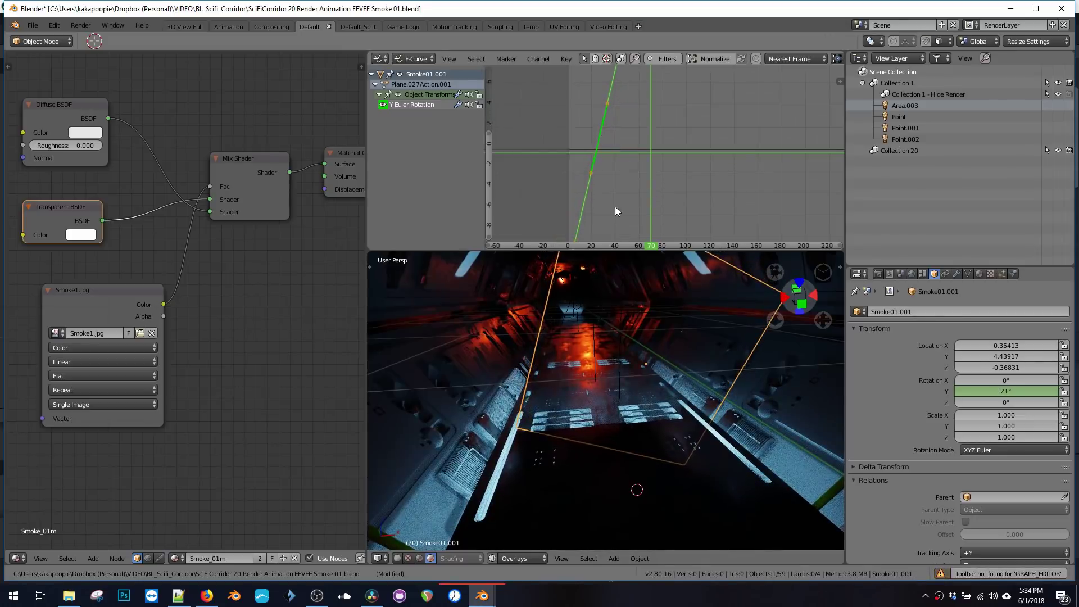
key(alt+a)
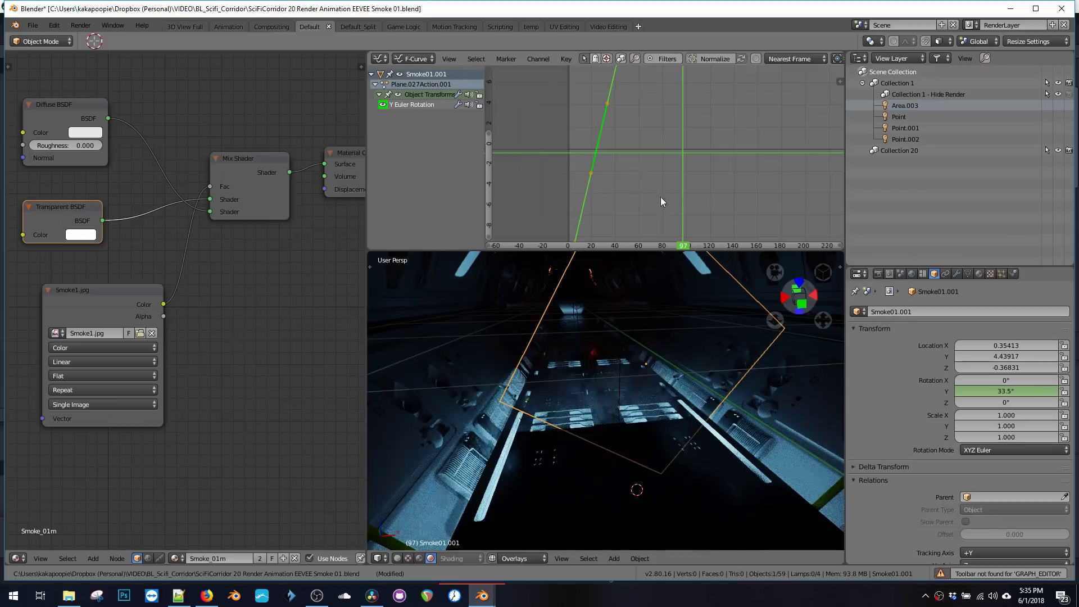
key(s)
key(y)
click(703, 200)
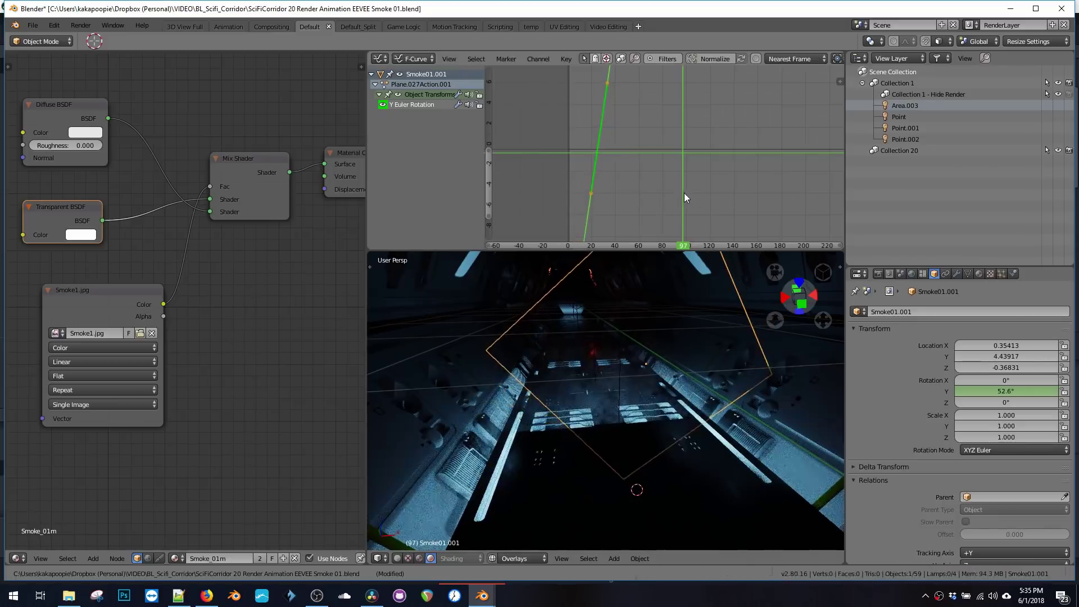
key(alt+a)
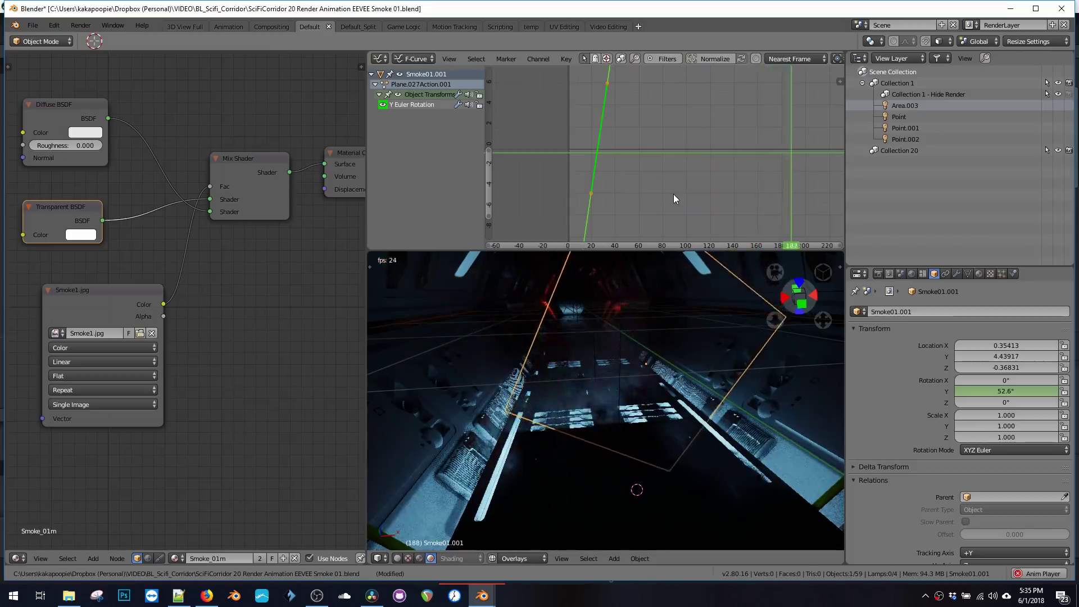
key(alt+a)
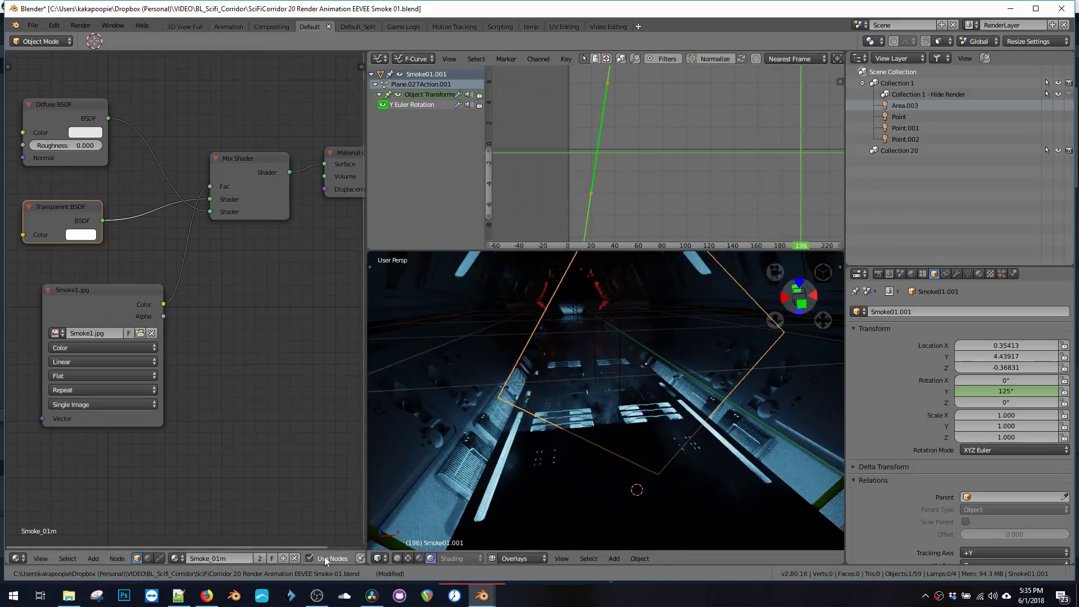
middle_drag(80, 336, 171, 324)
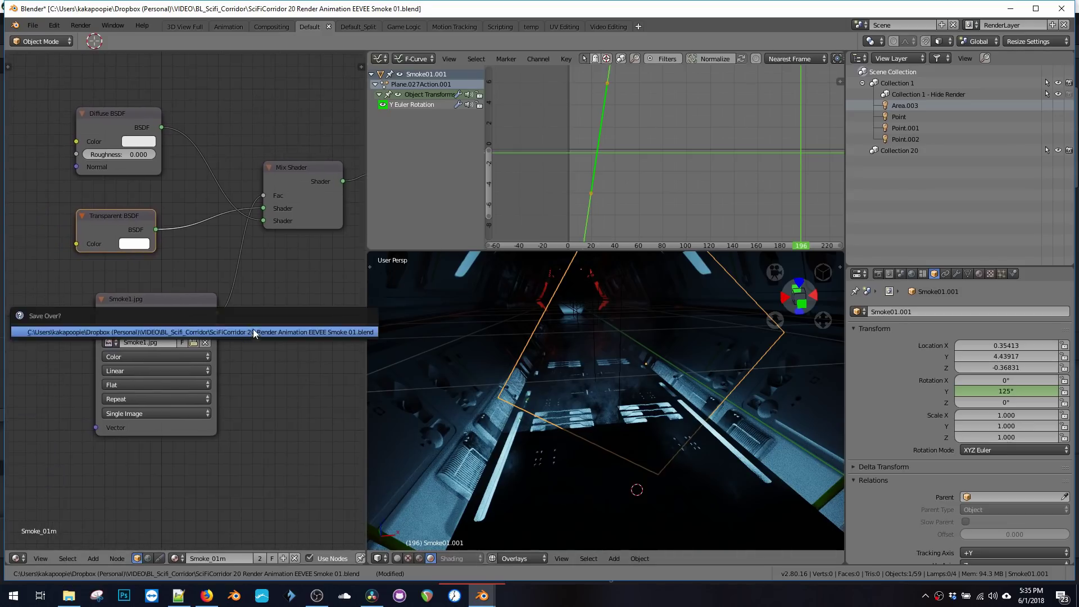
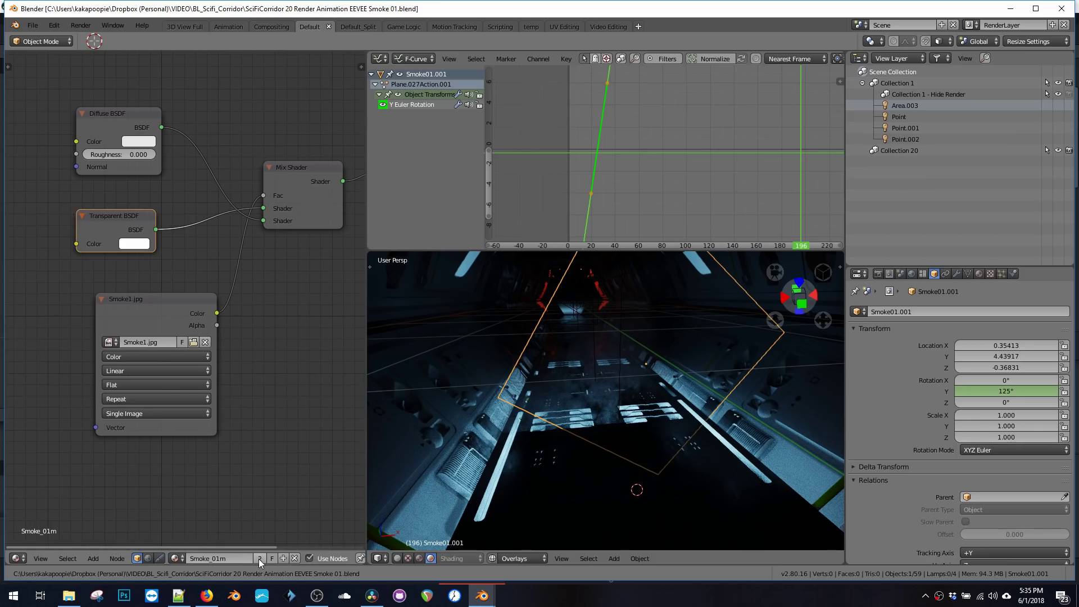
Make the smoke plane's material single-user and rename it Smoke_02m.
click(258, 559)
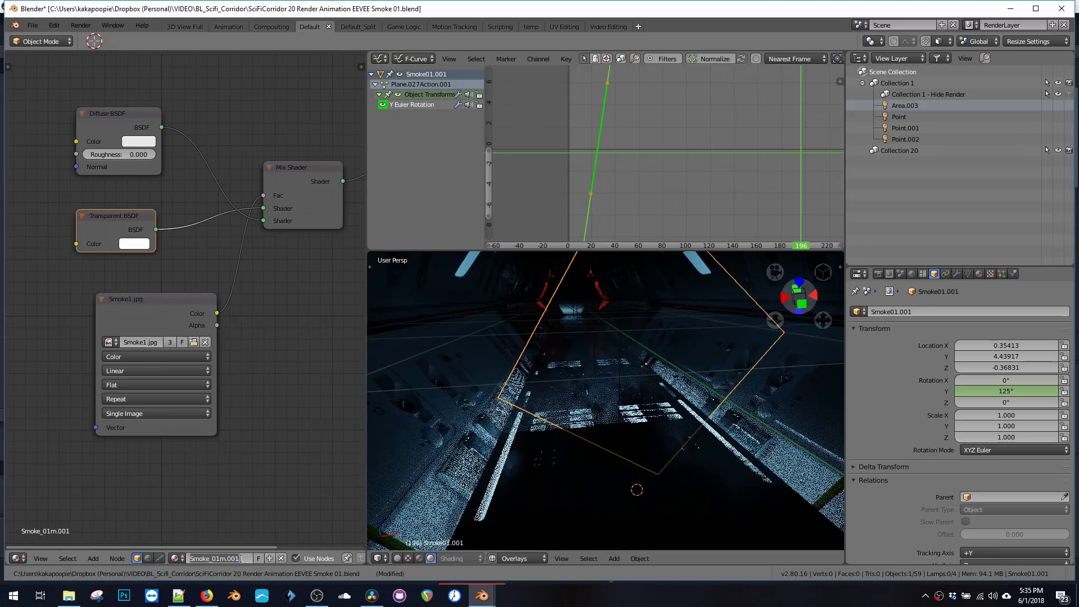
double_click(239, 557)
key(BackSpace)
key(BackSpace)
key(BackSpace)
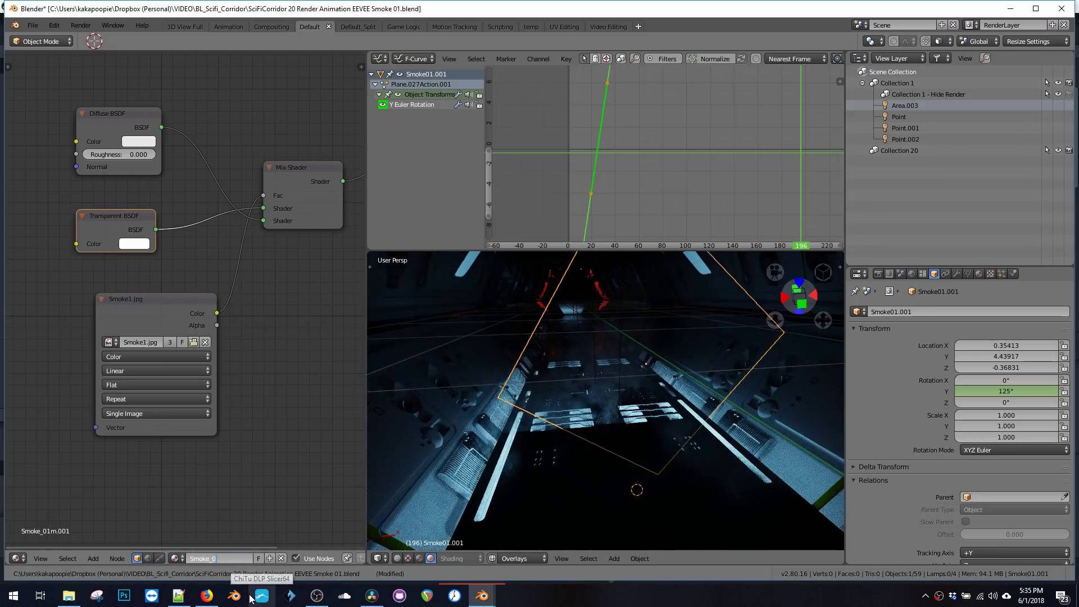
text(2)
text(m)
key(Return)
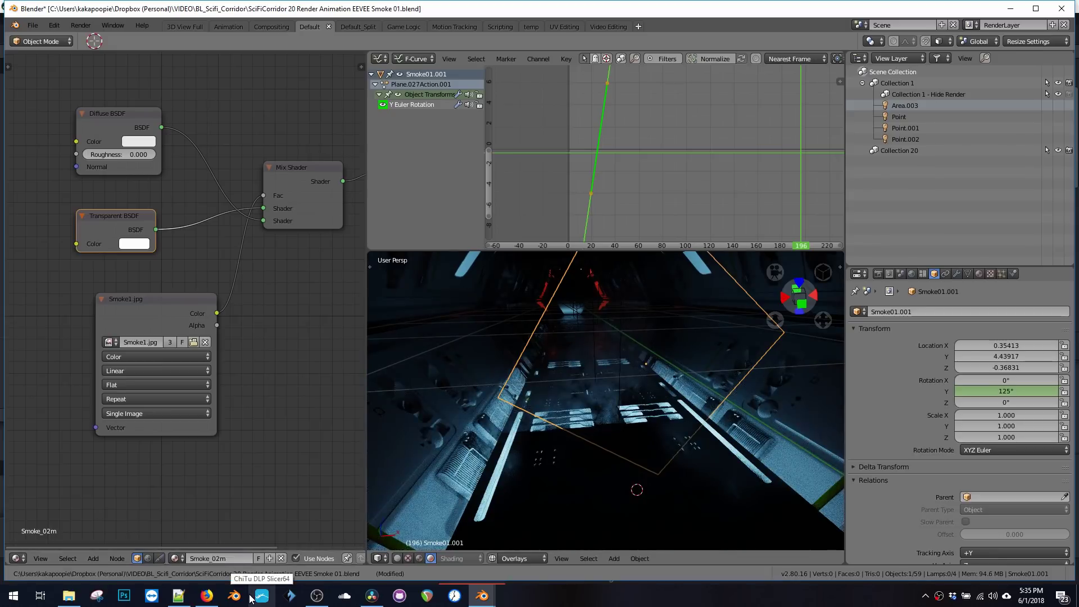
Load Smoke2.jpg into the image texture node and save the blend file.
click(194, 342)
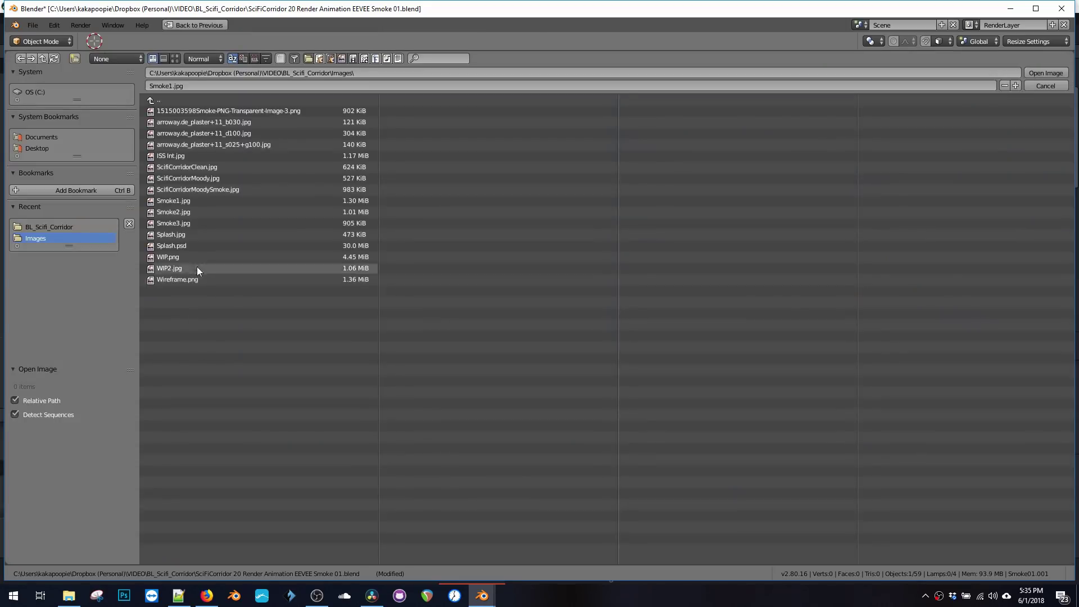
click(183, 212)
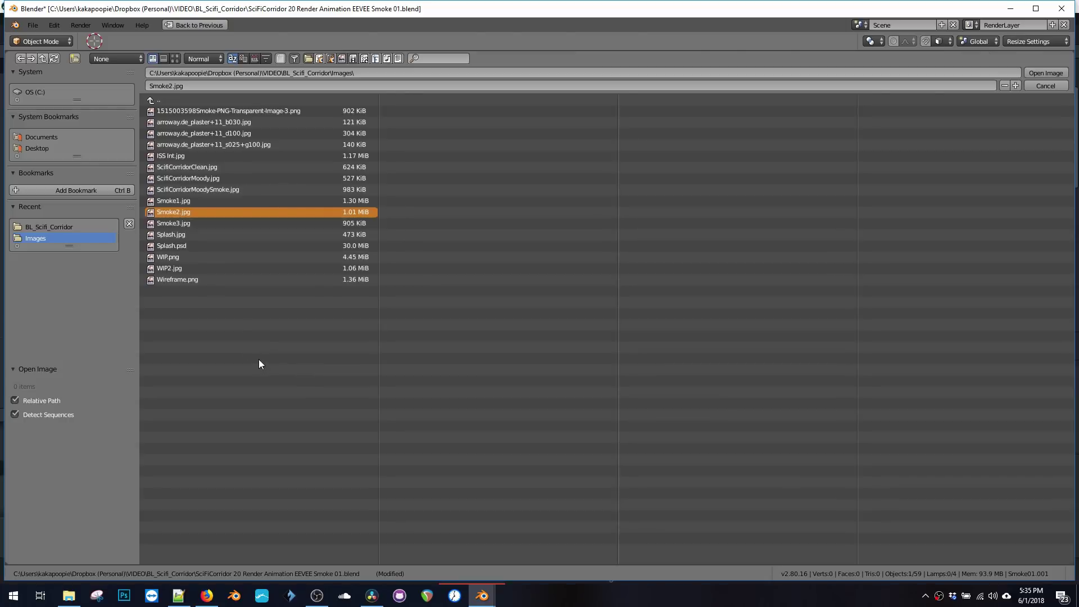
key(Return)
key(ctrl+s)
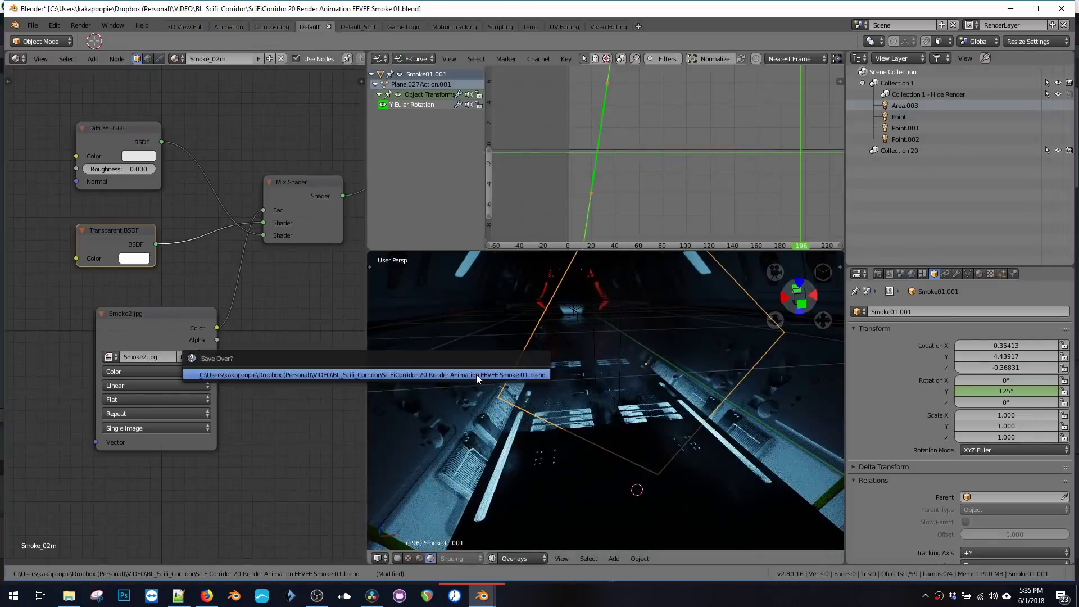
click(475, 374)
Preview the smoke rotation animation, deselect all, and select one of the smoke planes.
middle_drag(483, 355, 573, 352)
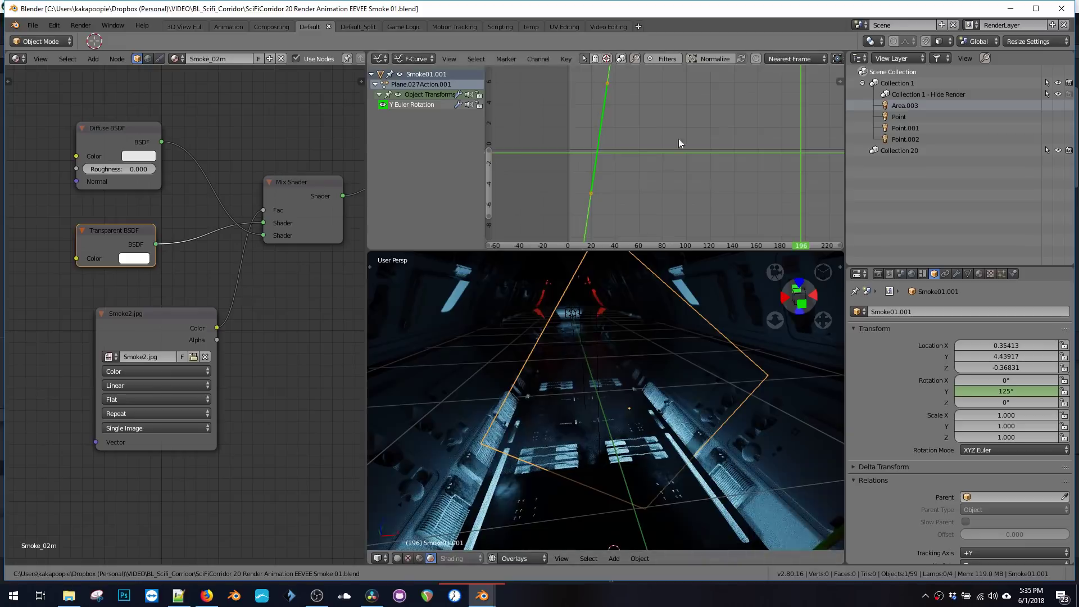
key(g)
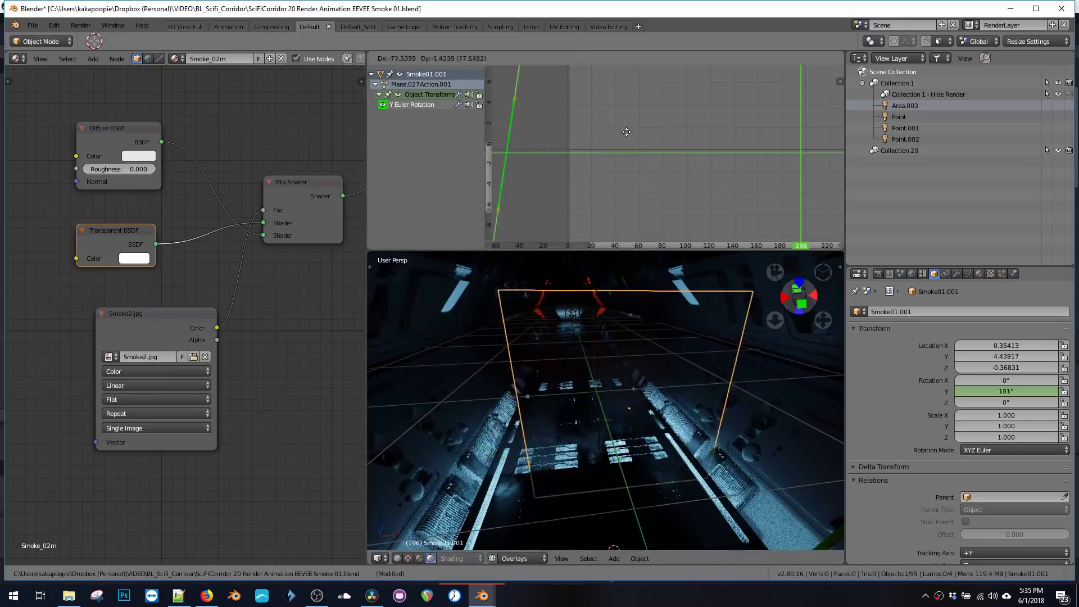
key(Escape)
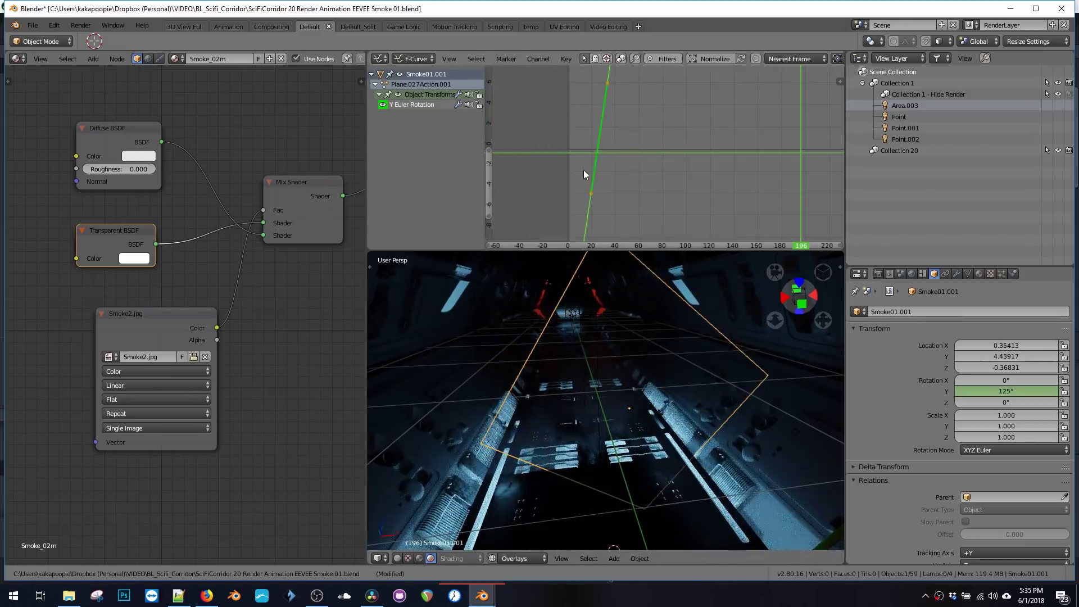
key(space)
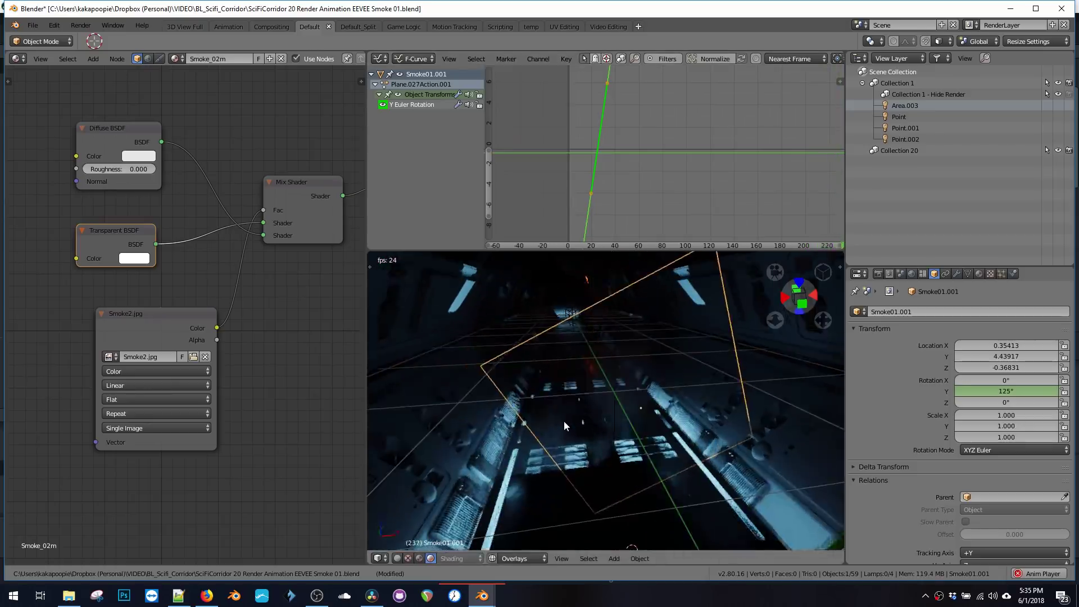
key(space)
key(alt+a)
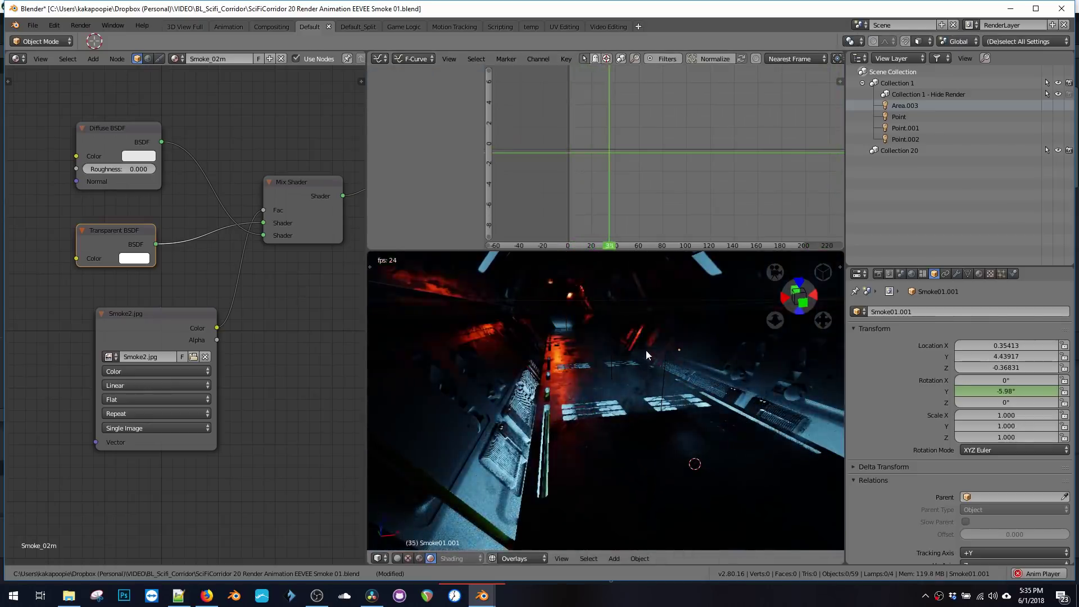
middle_drag(644, 356, 656, 405)
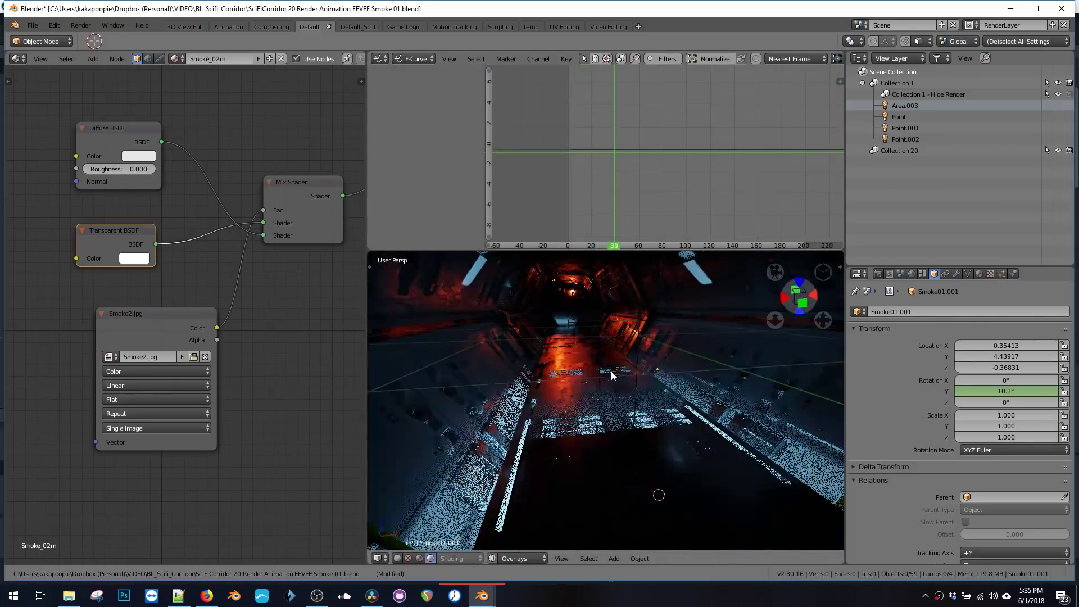
right_click(666, 395)
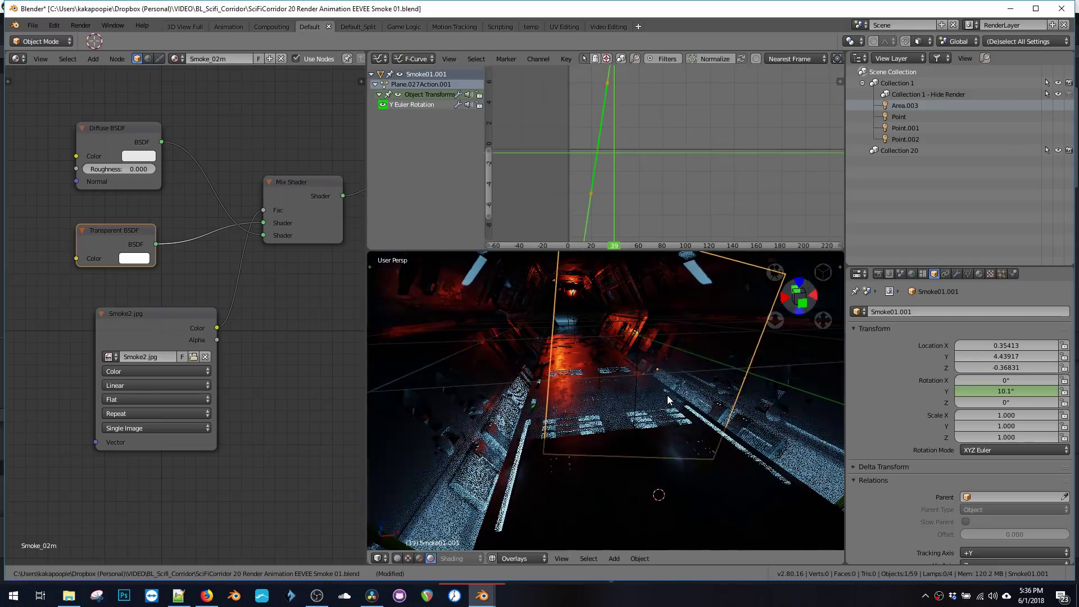
Move both smoke planes into a new collection named Smoke.
shift+right_click(543, 414)
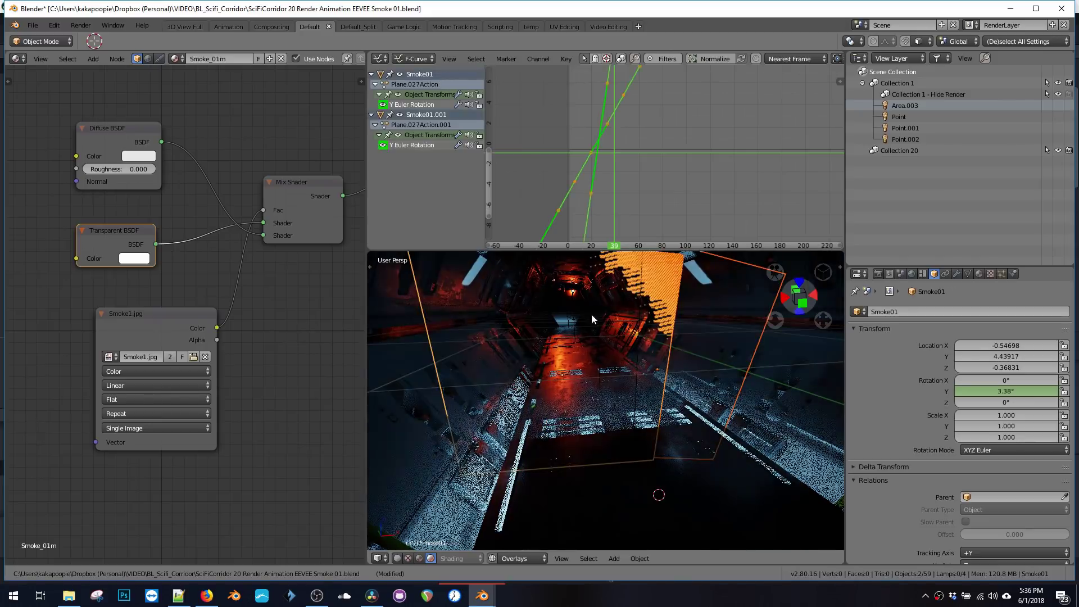
key(m)
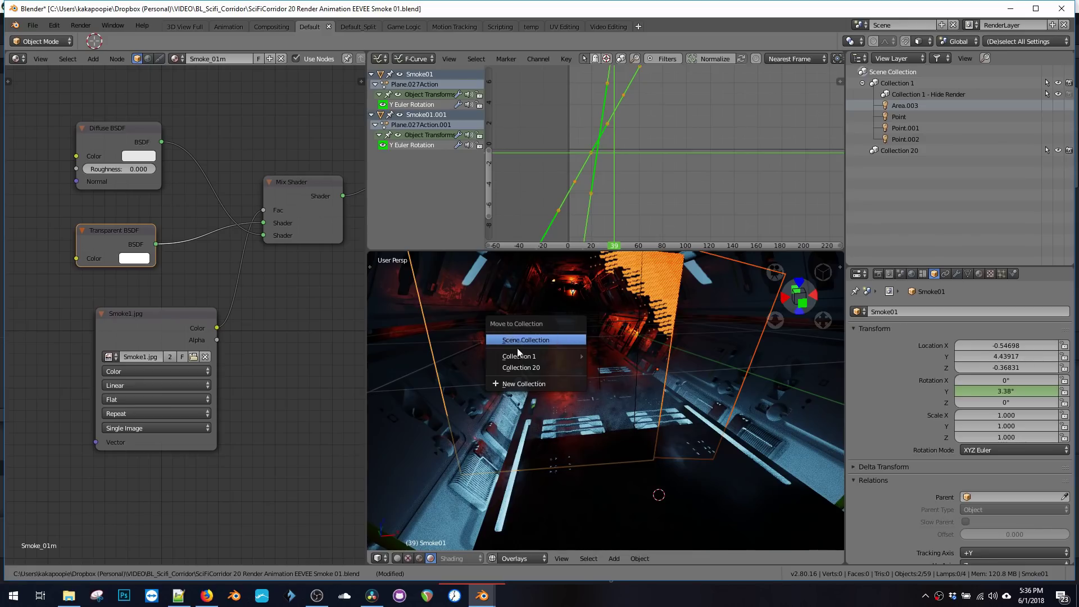
click(501, 383)
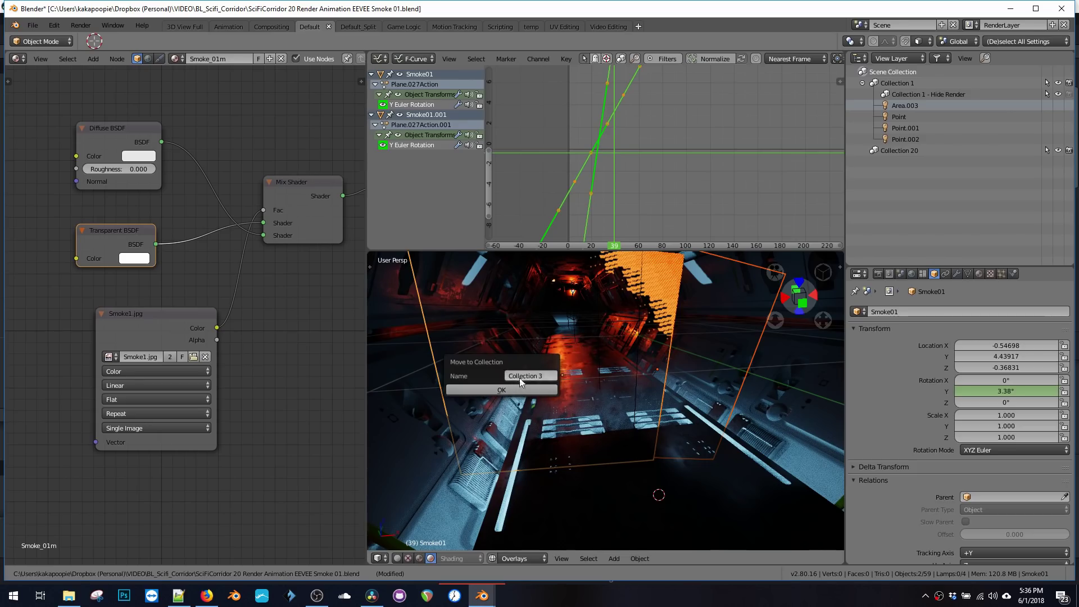
click(521, 377)
text(Smoke)
click(499, 389)
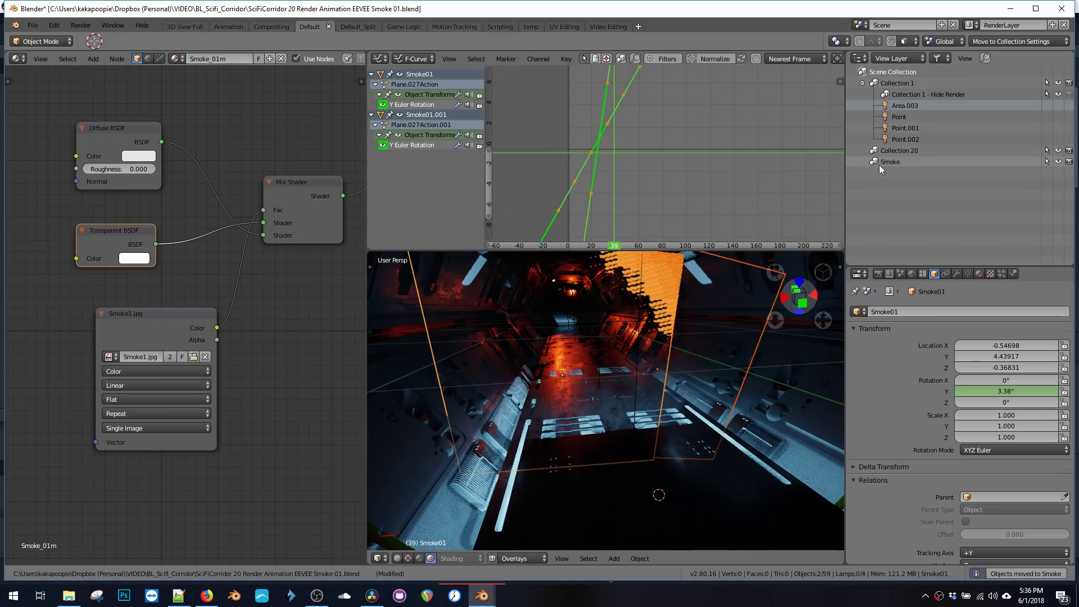
Enable Meshes, Cameras, Empties and Others in the Outliner filter, then maximize the window.
click(938, 58)
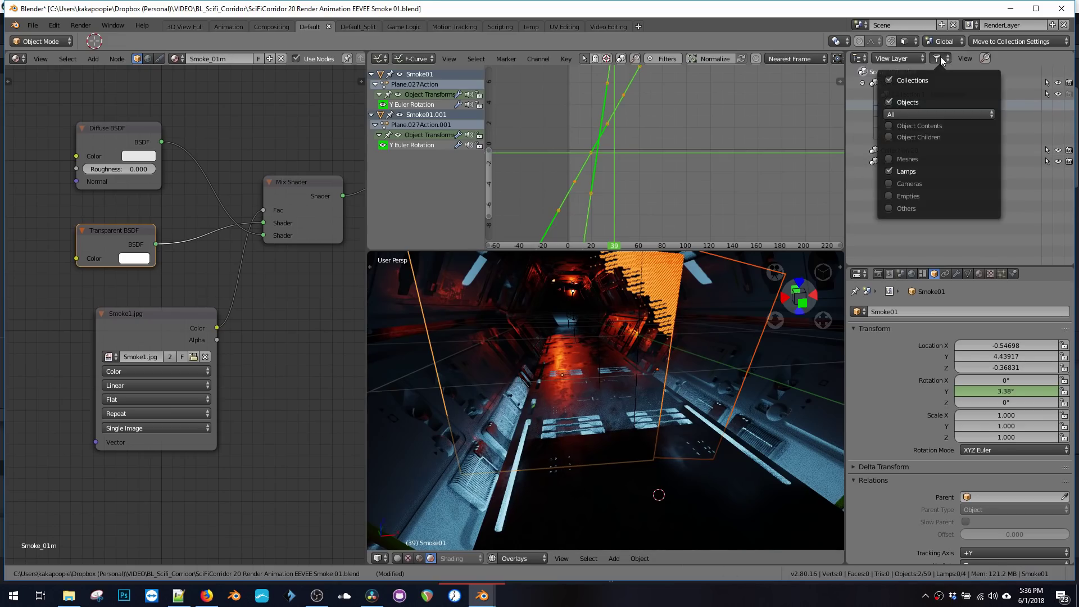
click(888, 159)
click(888, 184)
click(888, 196)
click(888, 209)
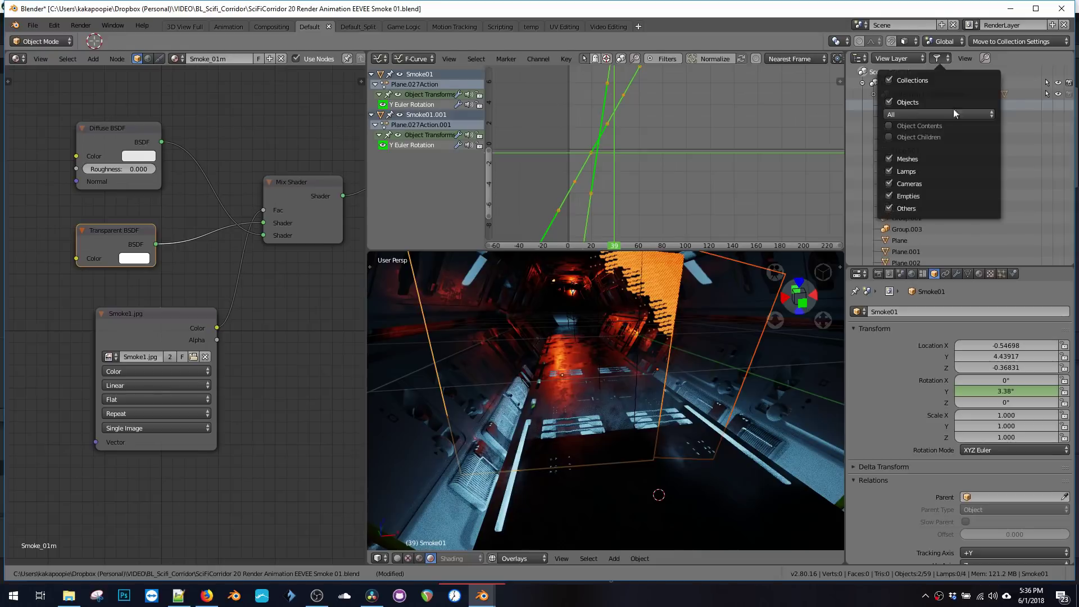
click(1036, 9)
Rename the duplicate plane Smoke01.001 to Smoke02.
middle_drag(646, 325, 624, 306)
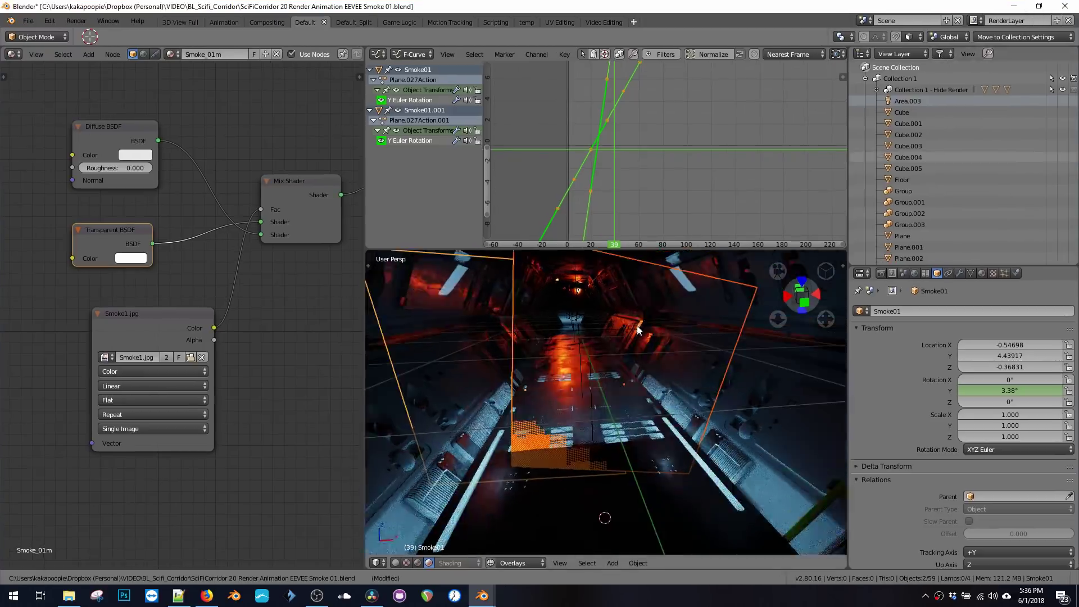
scroll(905, 211, down, 10)
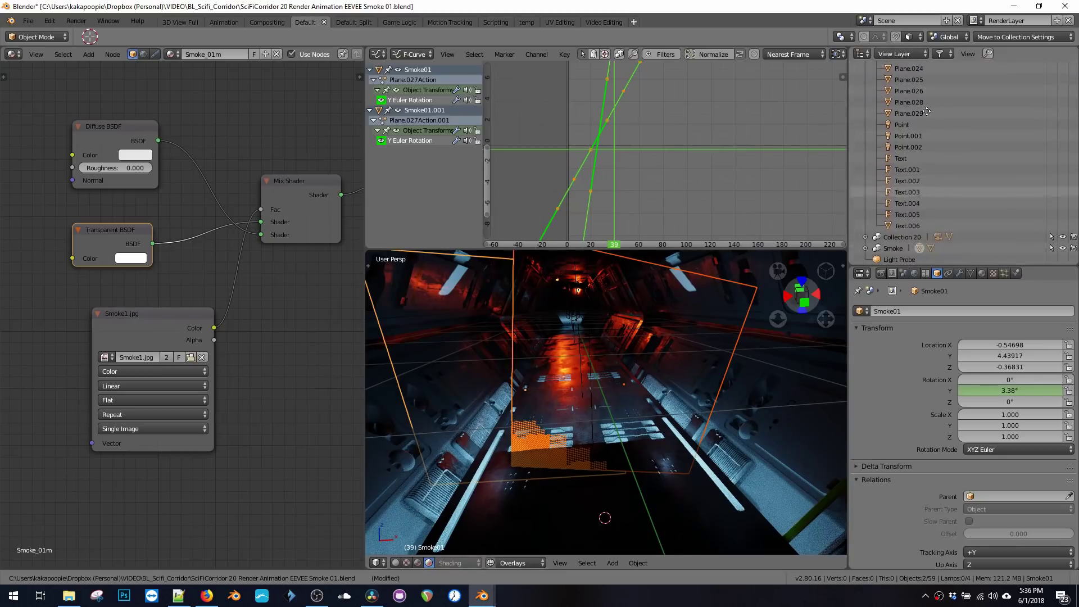
scroll(865, 255, down, 2)
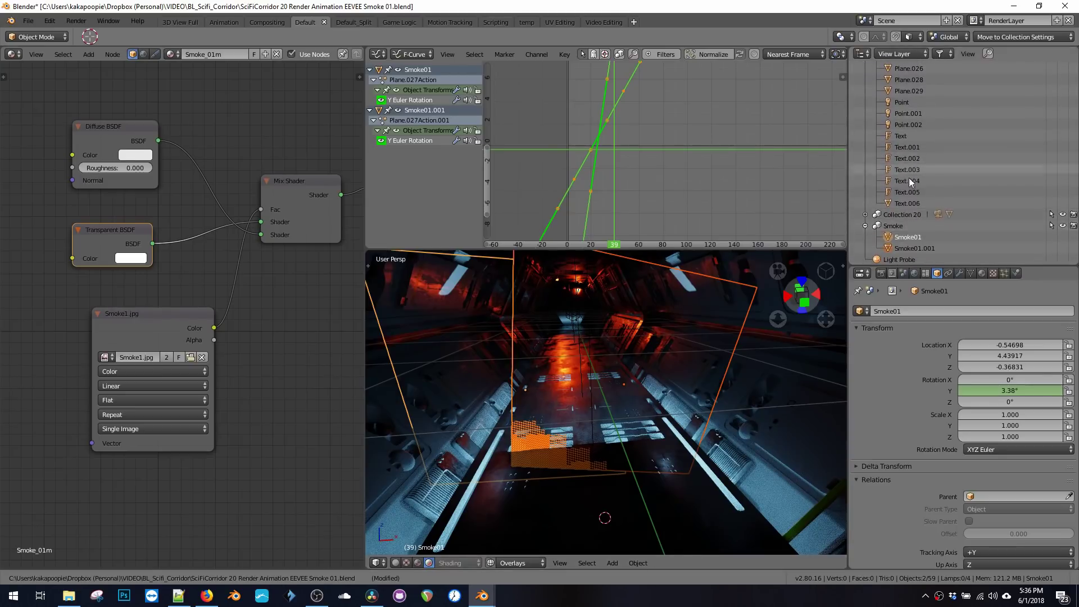
click(913, 248)
click(909, 310)
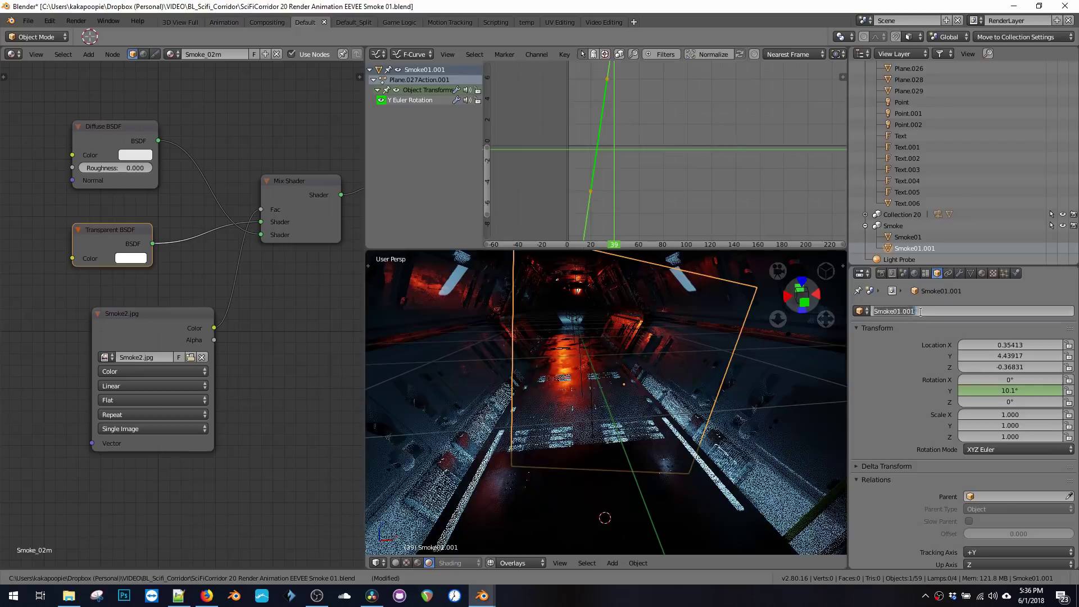
text(Smoke02)
key(Return)
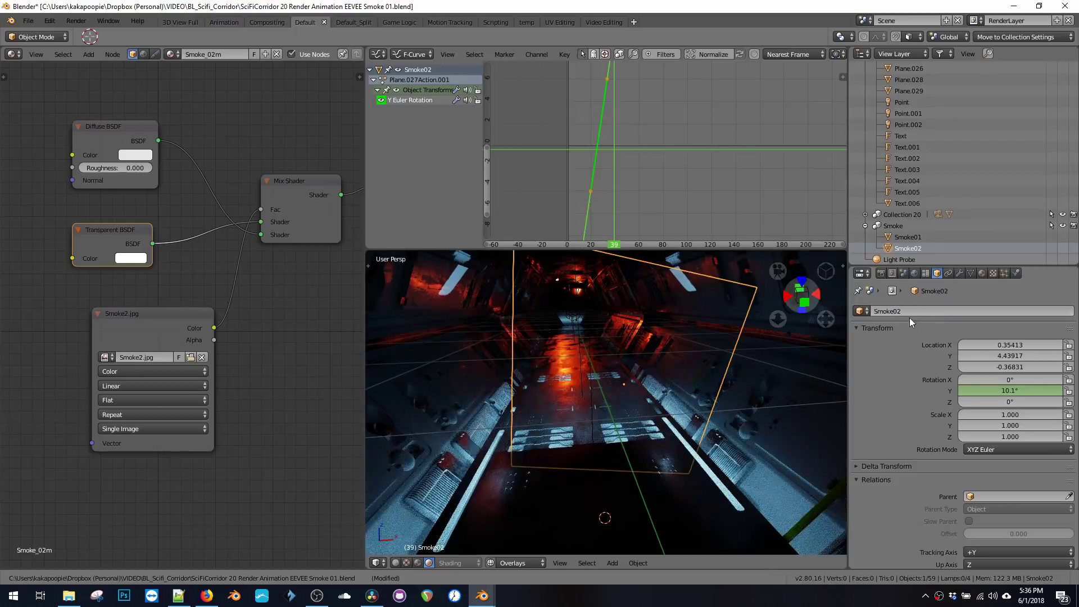
Save over the blend file and preview the smoke playback.
middle_drag(584, 340, 633, 329)
key(ctrl+s)
click(629, 323)
key(alt+a)
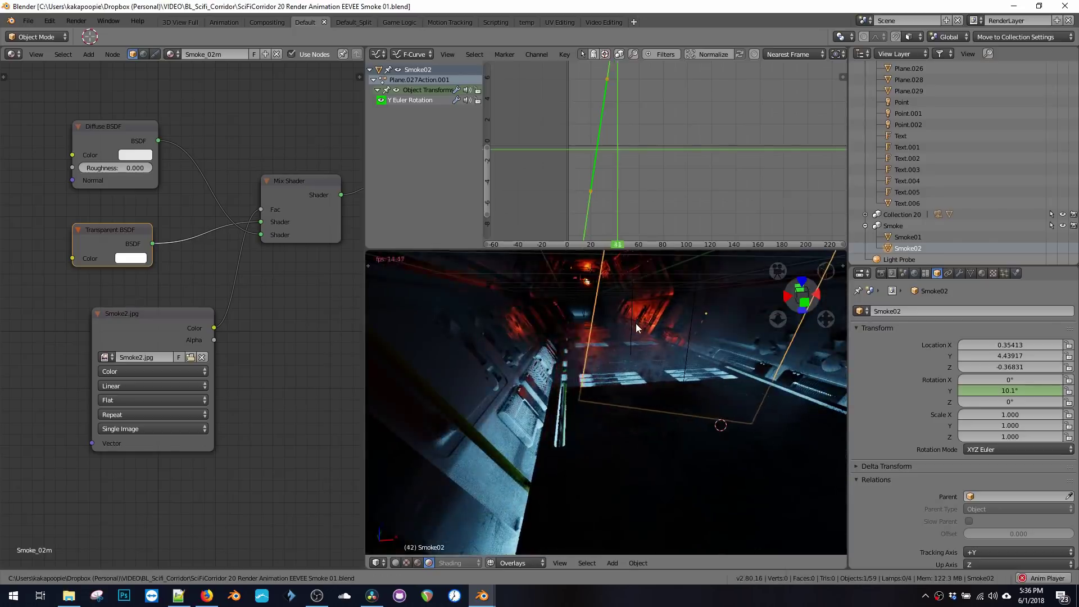
middle_drag(642, 332, 618, 356)
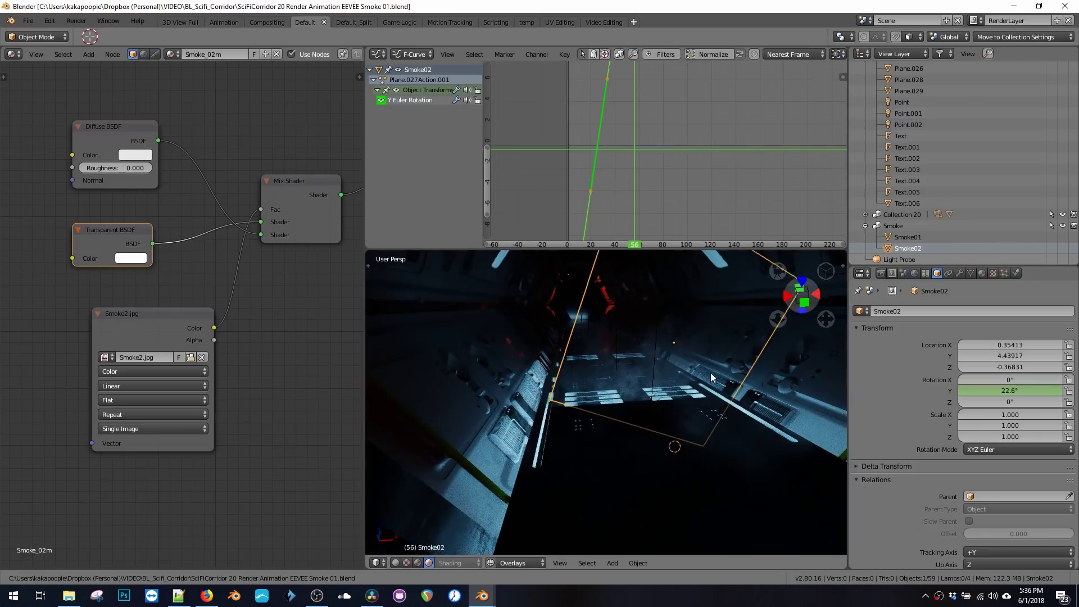
Add a new plane to the scene and nudge it into place.
key(shift+a)
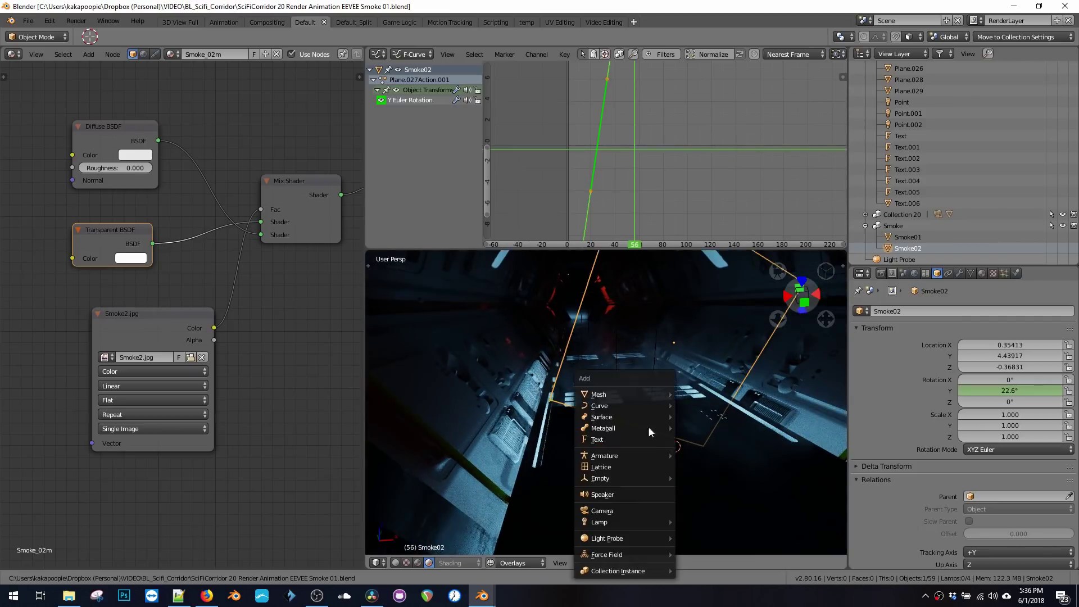
mouse_move(630, 395)
click(695, 396)
middle_drag(693, 397, 625, 411)
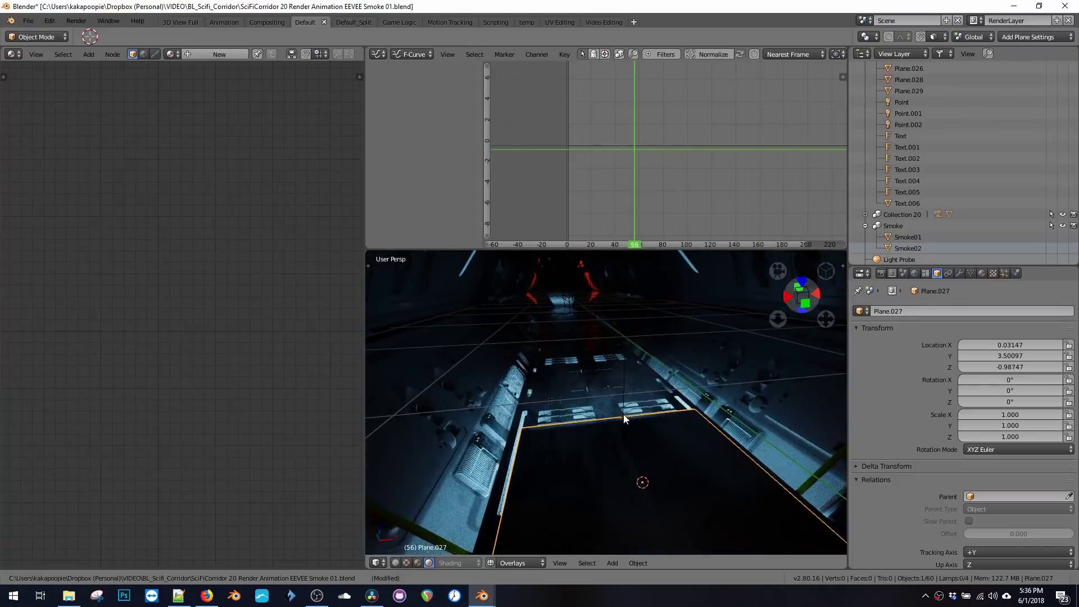
drag(625, 456, 622, 452)
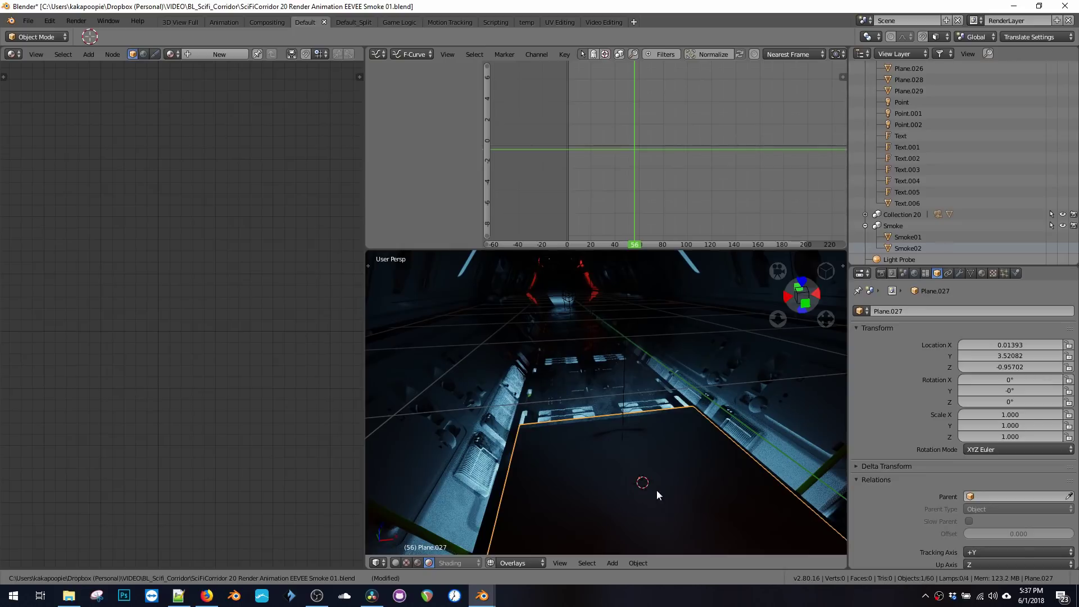
Squash the plane along Y twice to a scale of 0.254.
key(s)
key(y)
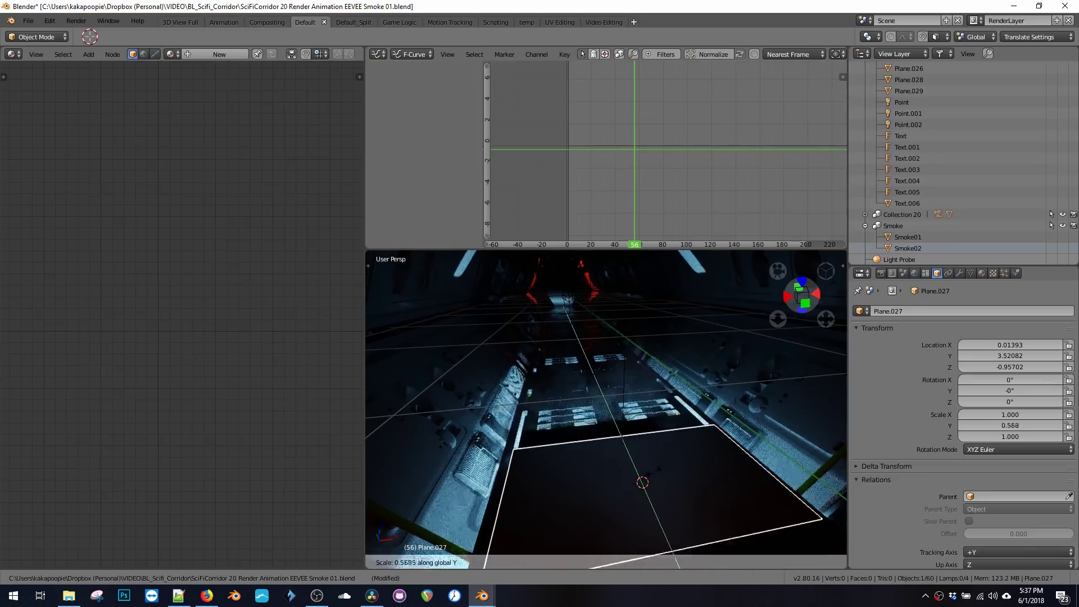
click(717, 523)
key(s)
key(y)
click(678, 494)
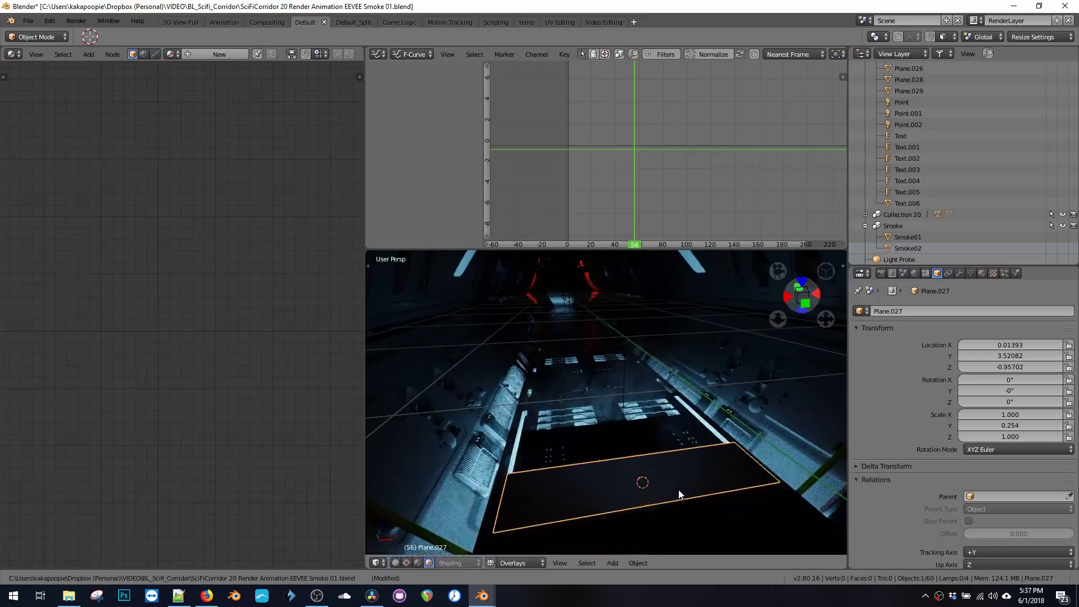
Move the plane further down the corridor along Y and lower it along Z.
key(g)
key(y)
click(642, 425)
key(g)
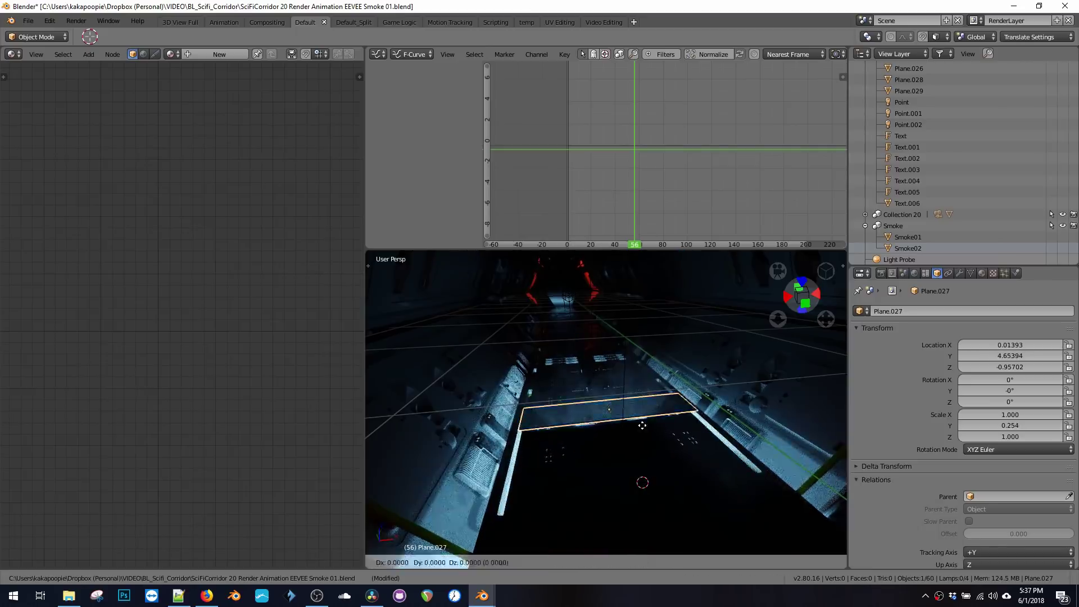
key(z)
click(641, 438)
Widen the plane to X scale 1.244 and lower it slightly more below the floor.
key(s)
key(x)
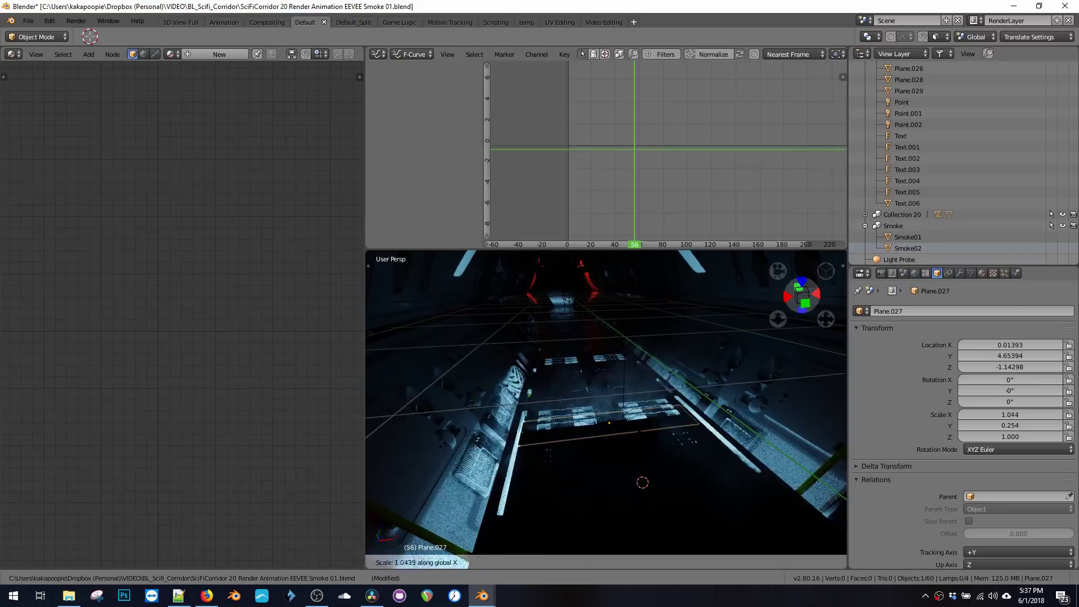
click(651, 437)
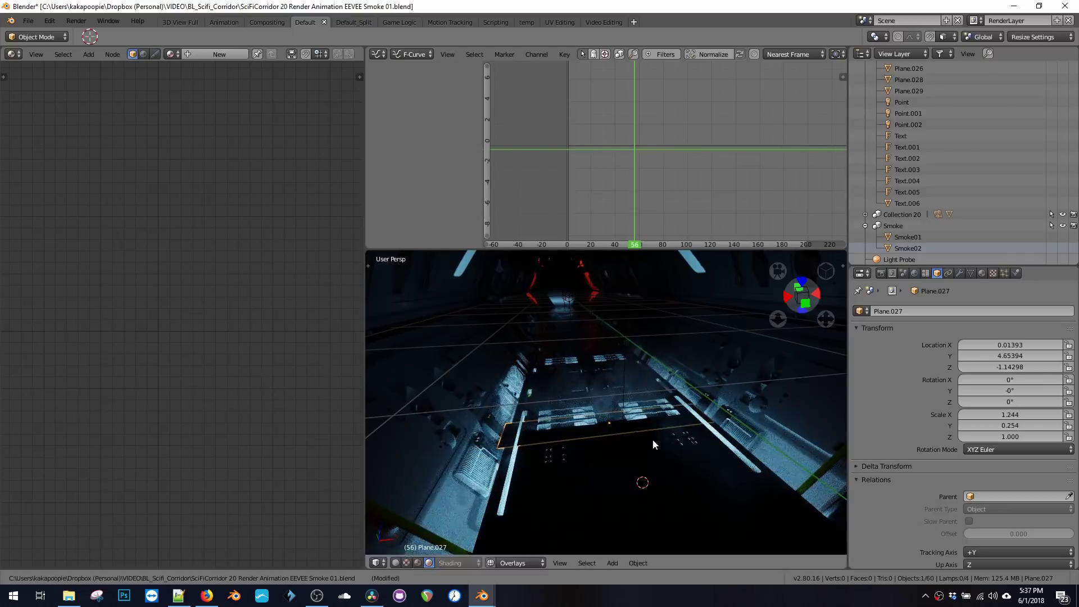
key(g)
key(z)
click(653, 444)
middle_drag(658, 441, 783, 345)
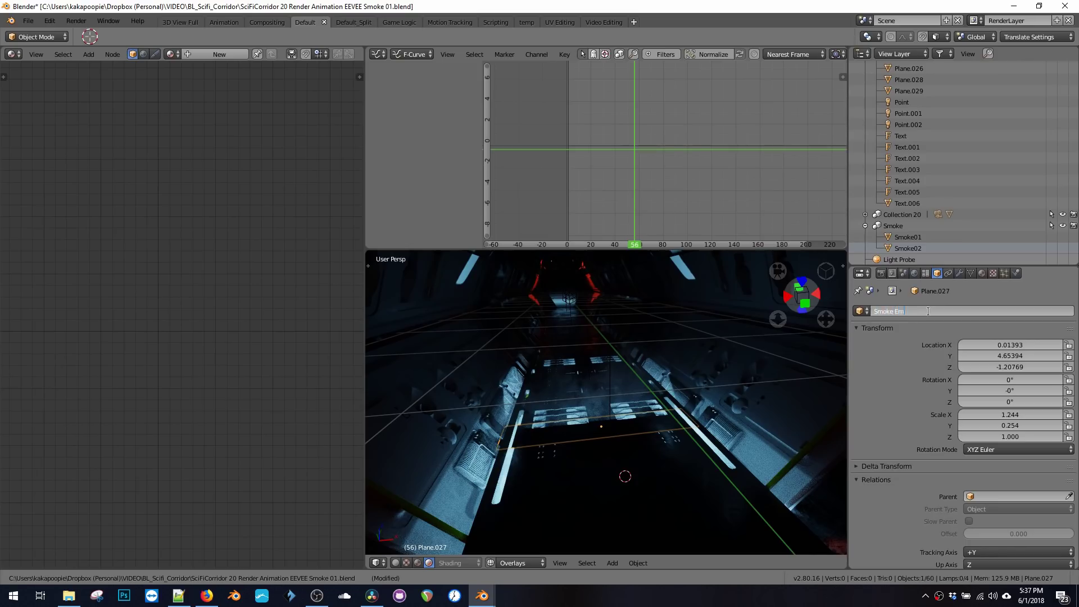
Rename the plane Smoke Emitter and give it a new particle system.
text(er)
key(Return)
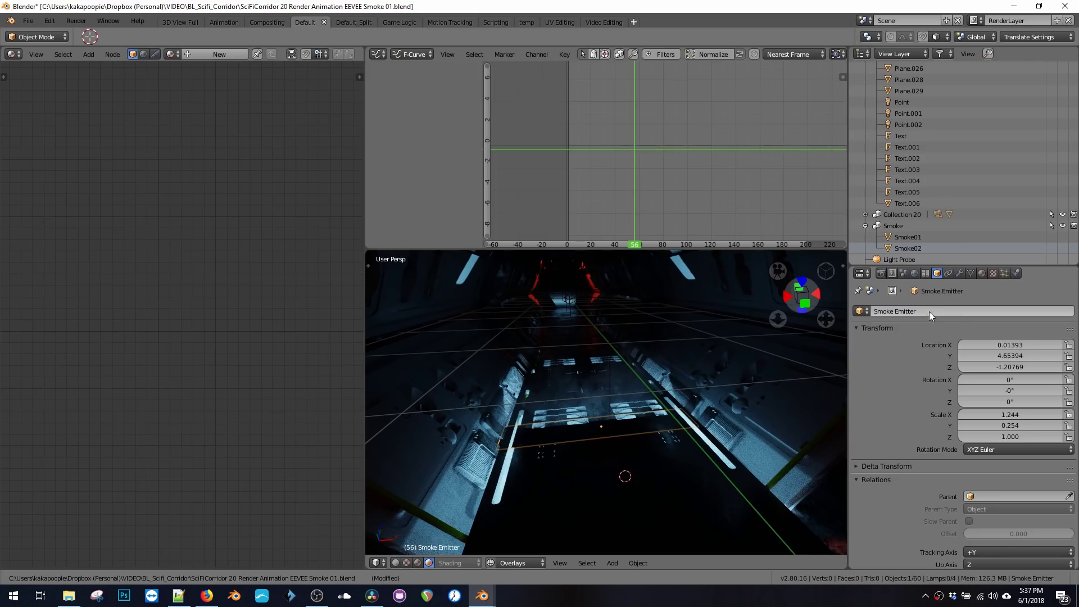
click(1004, 274)
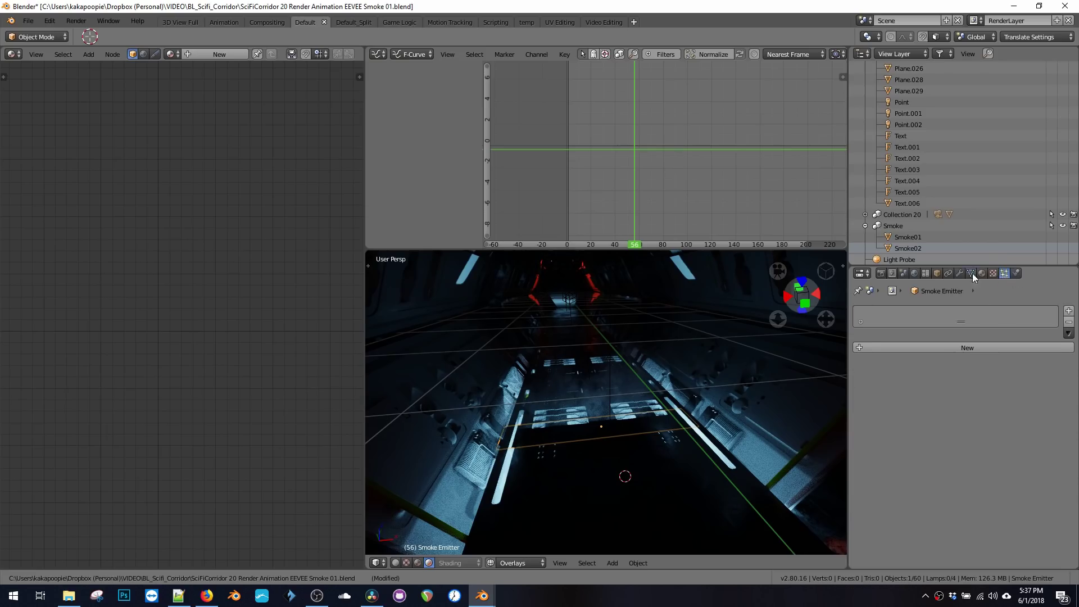
click(936, 349)
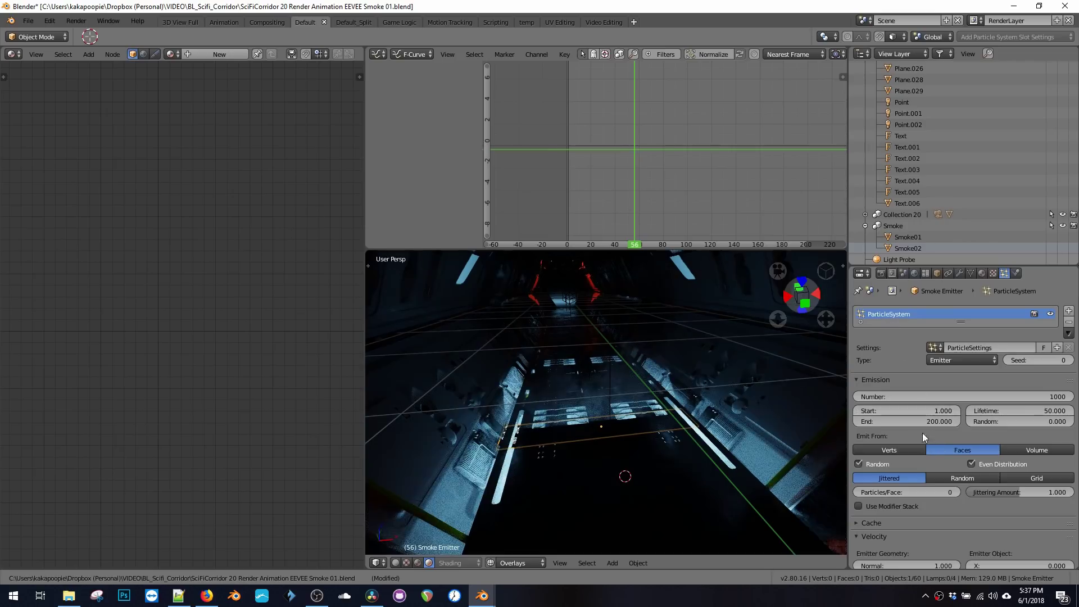
Set particle Number 100, Lifetime 300, Start frame -60 and Normal velocity 0.1.
click(1020, 397)
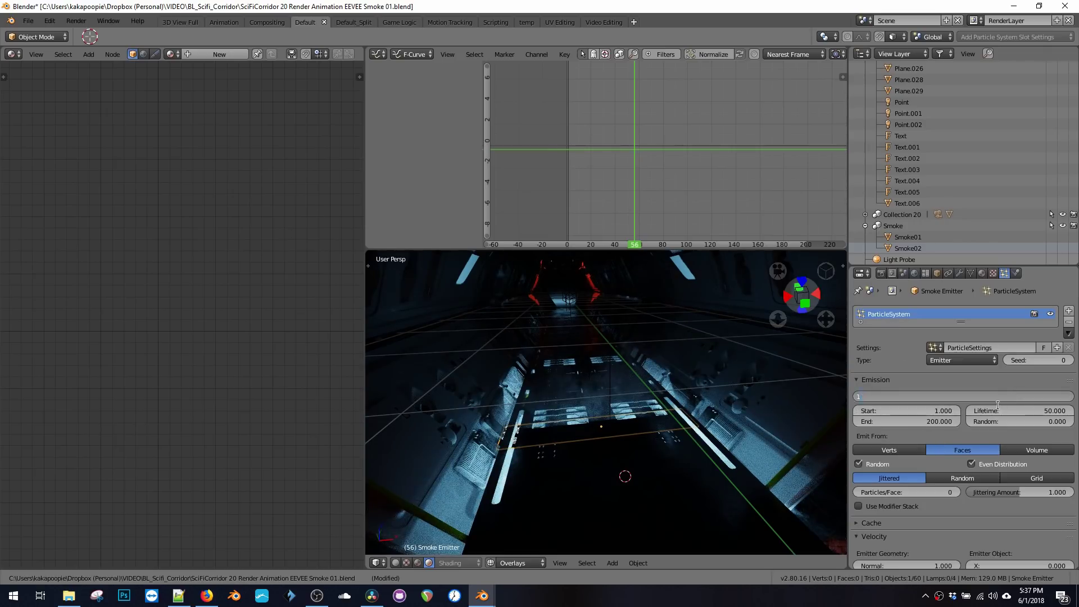
text(100)
key(Return)
scroll(992, 388, down, 2)
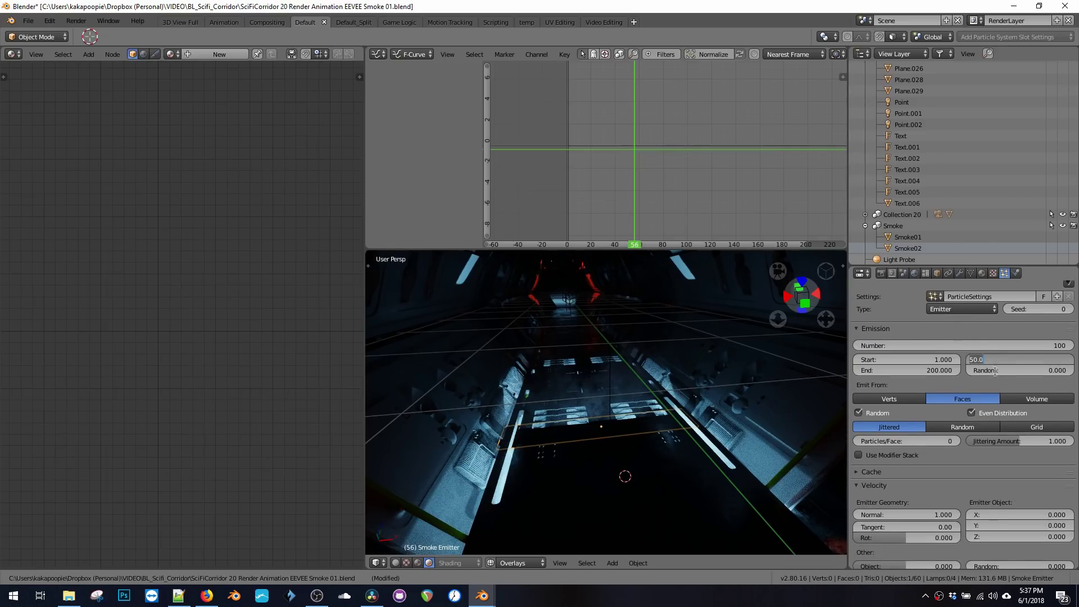
key(Return)
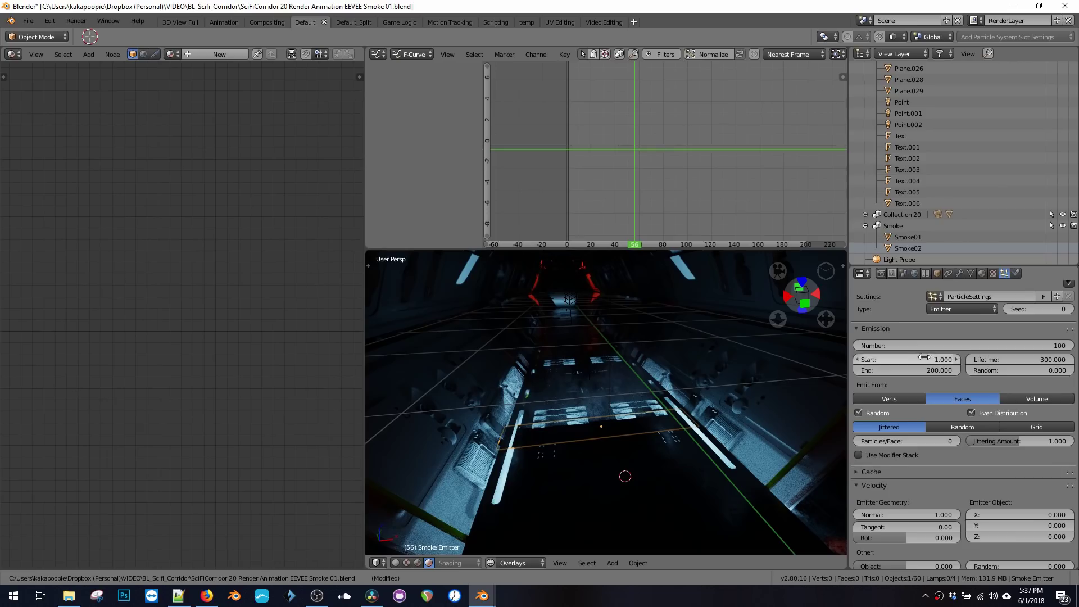
key(Return)
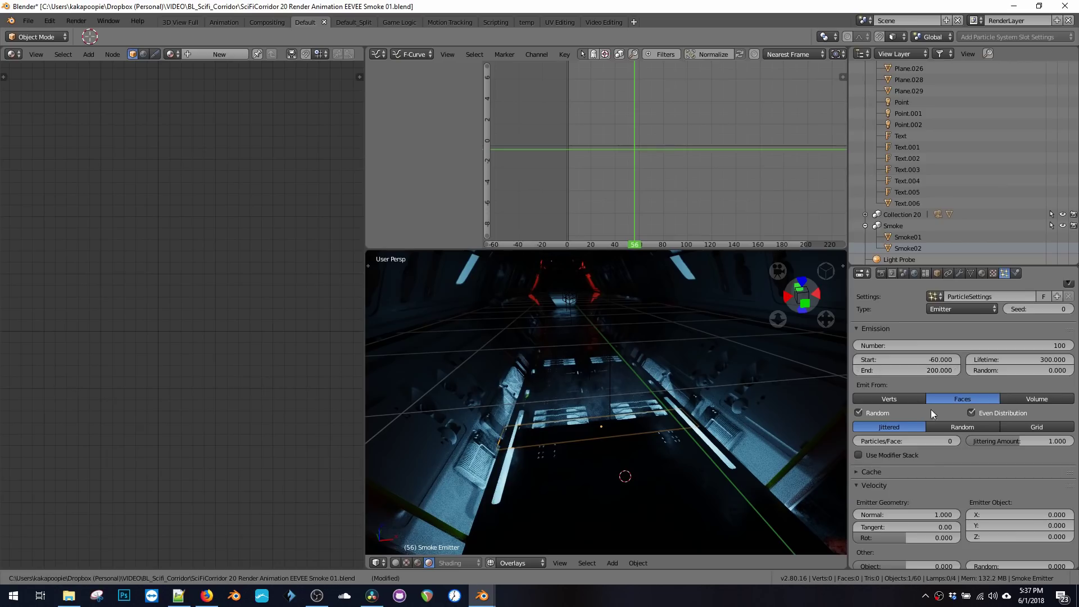
middle_drag(960, 500, 927, 361)
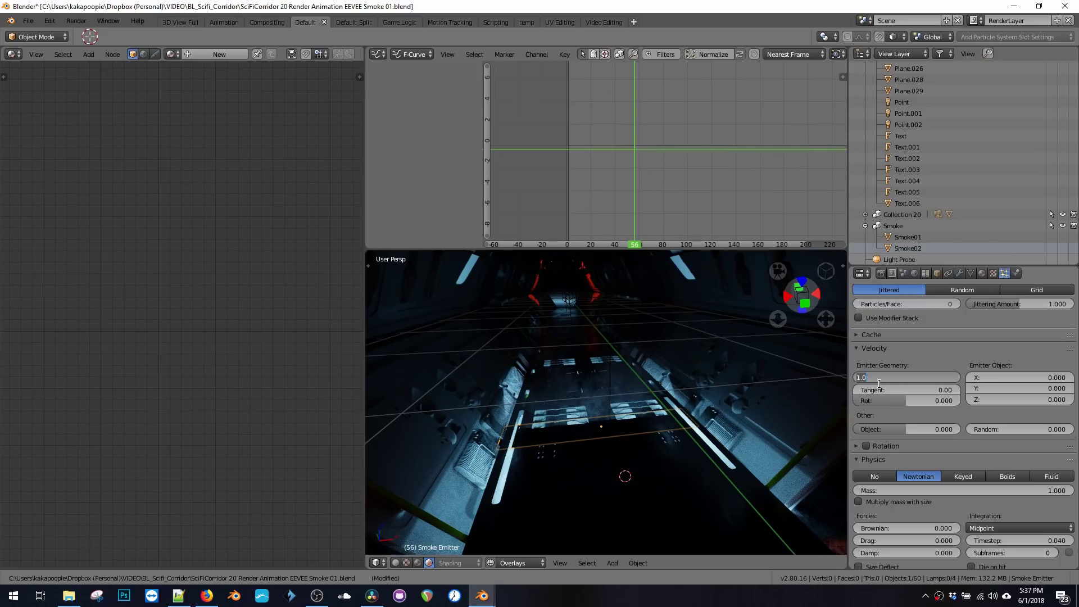
text(0.1)
key(Return)
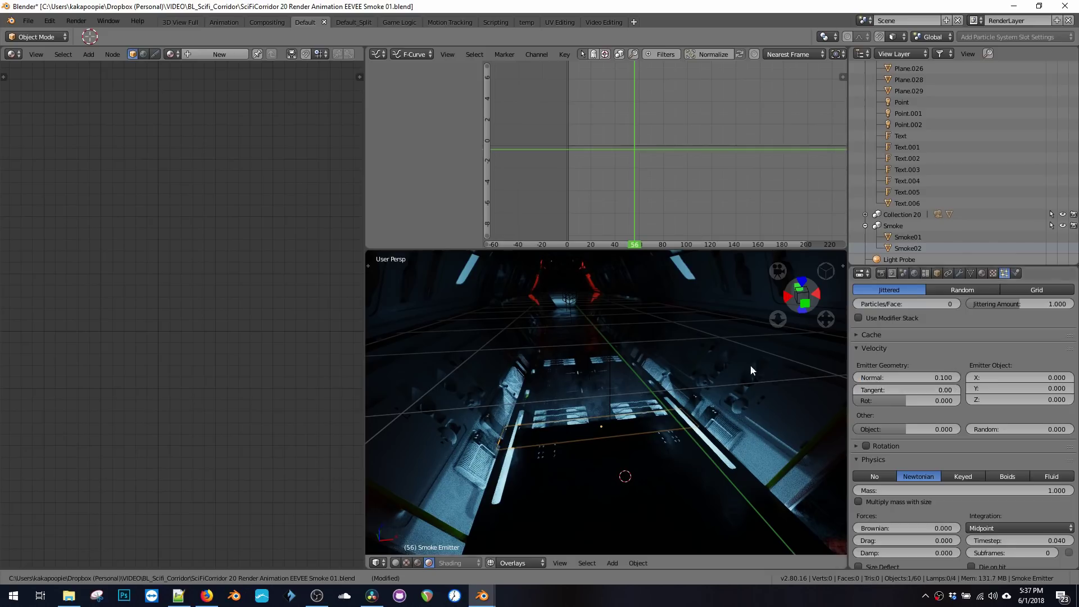
Render the particles as the Smoke collection, save the file, and preview playback.
scroll(917, 432, down, 4)
scroll(917, 432, down, 8)
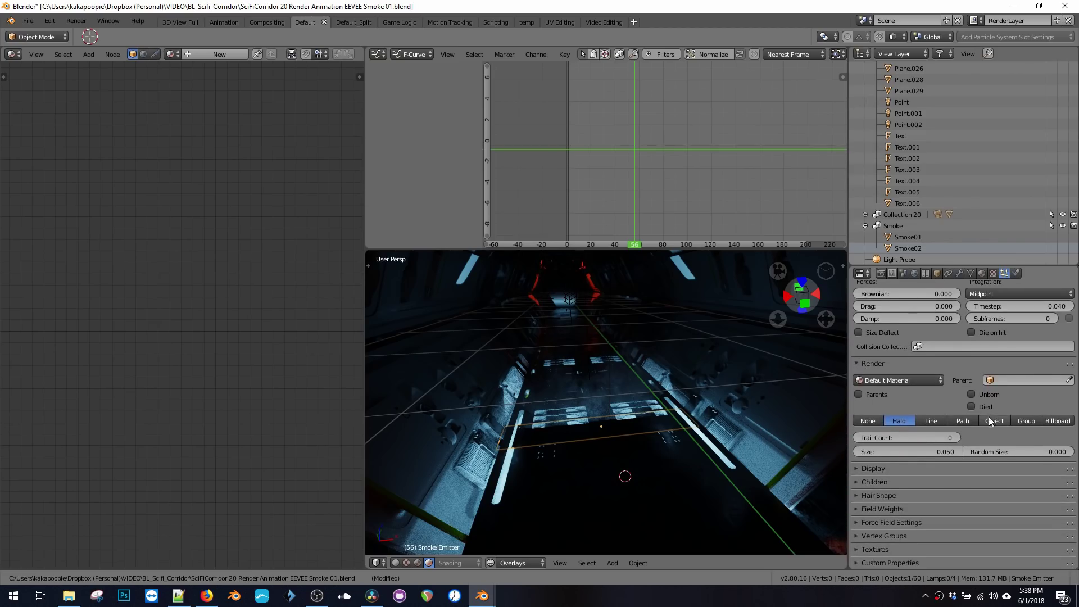
click(1021, 420)
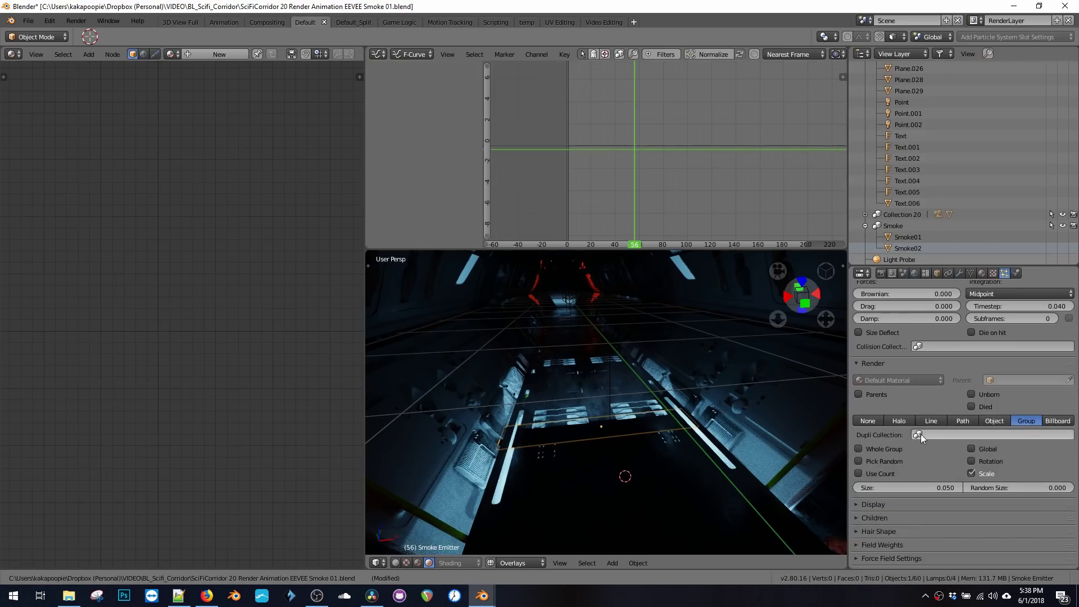
key(ctrl+s)
click(686, 378)
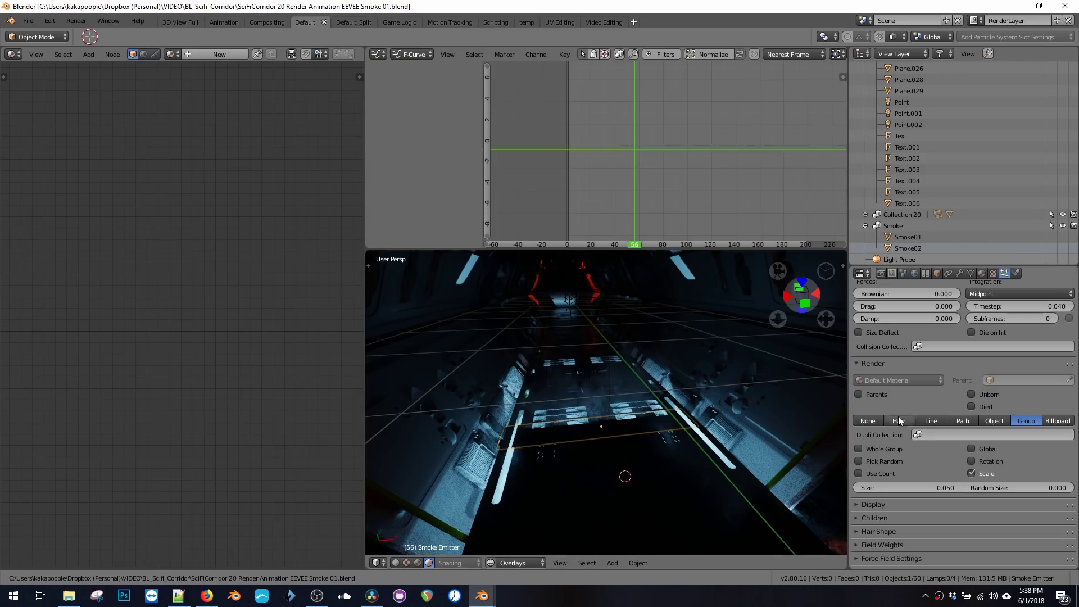
click(919, 434)
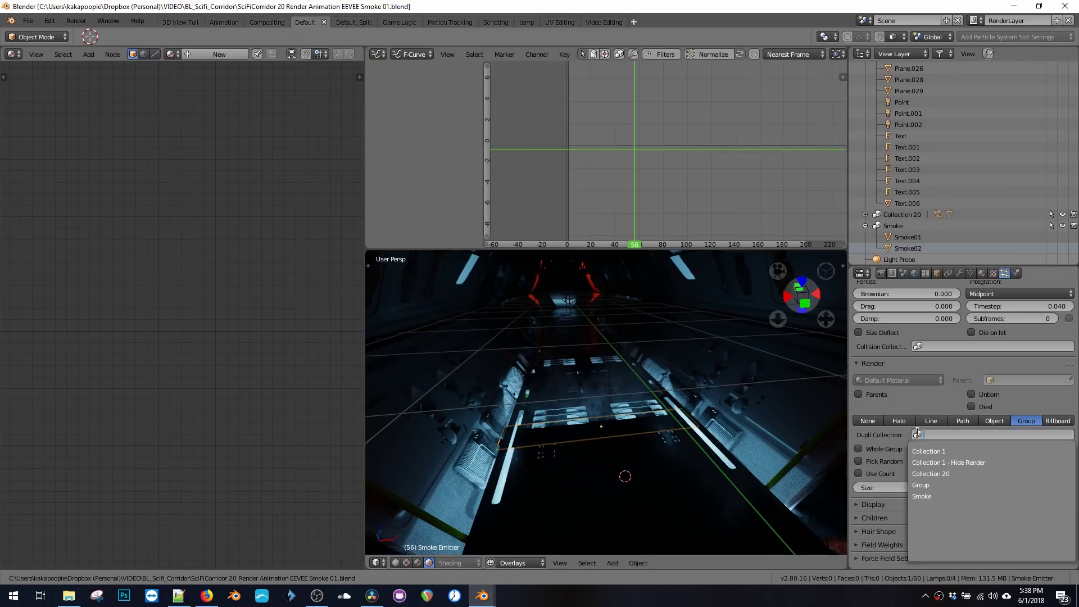
click(922, 497)
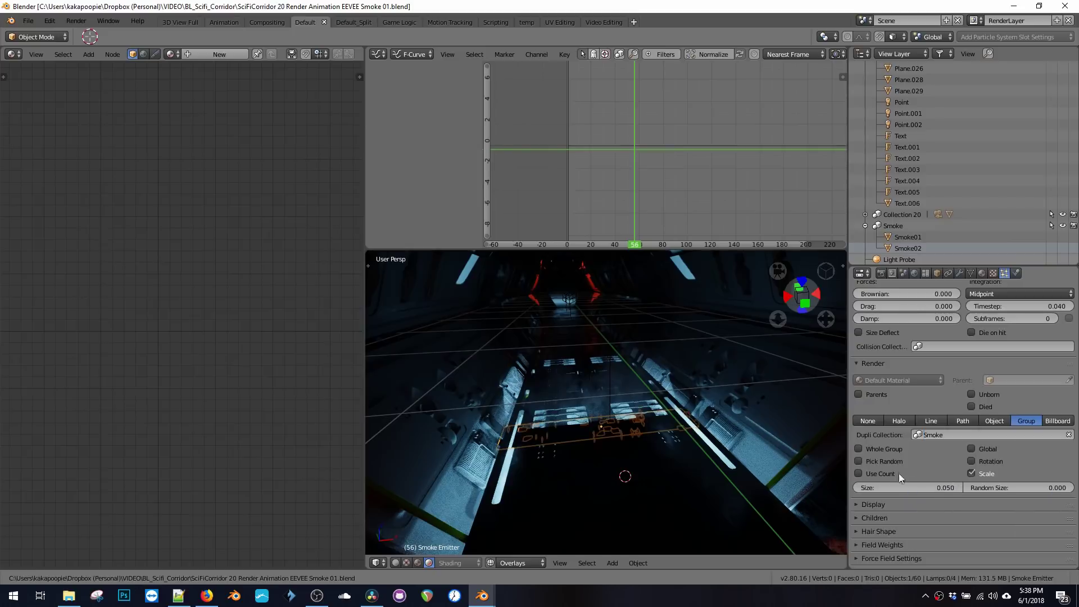
key(alt+a)
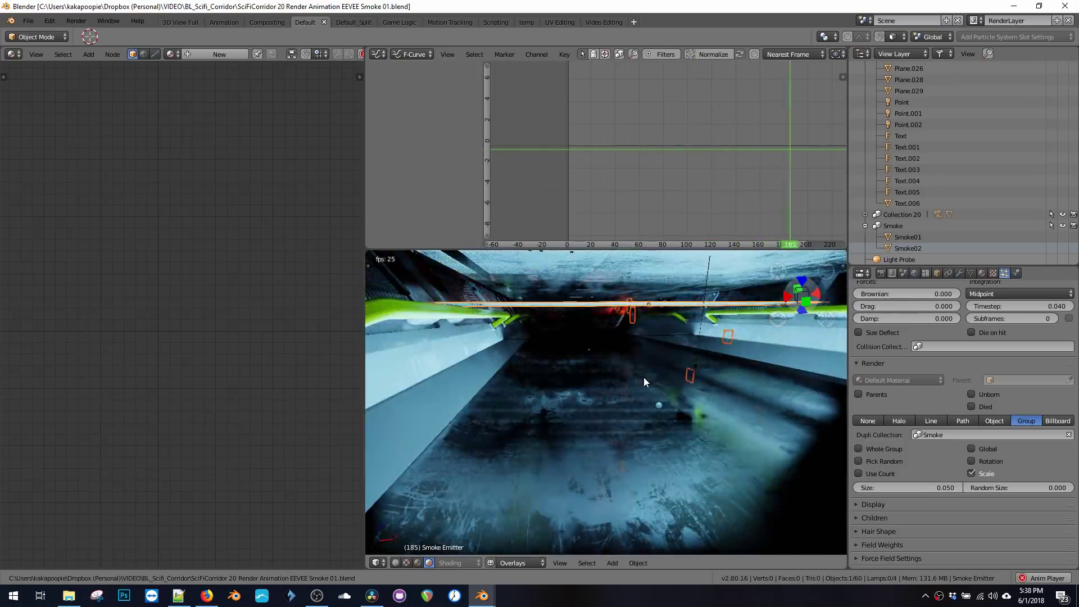
key(alt+a)
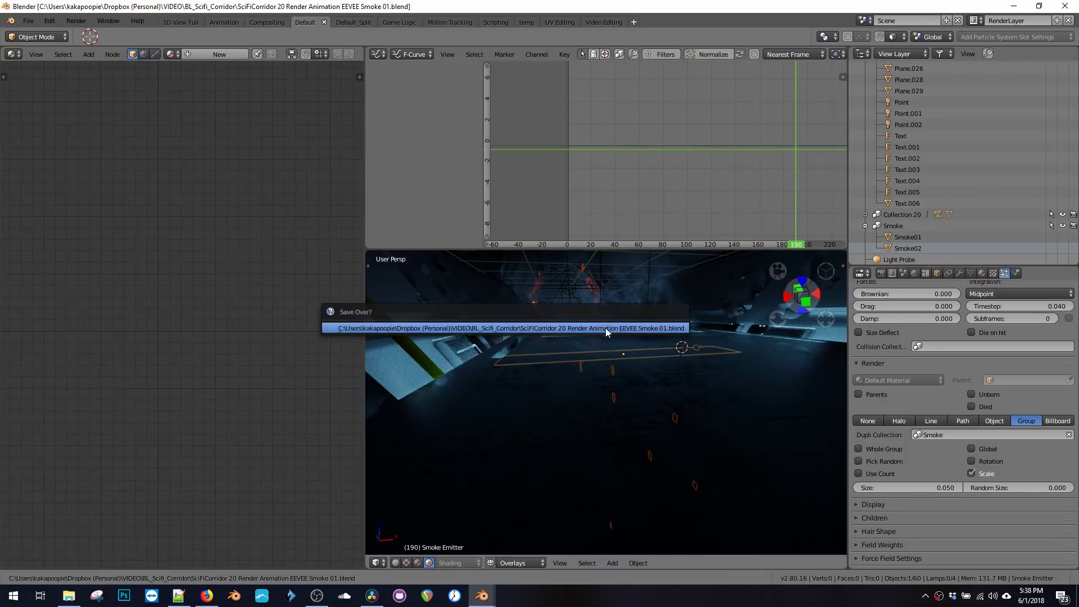
Untick Gravity in Scene properties and play the animation to watch the smoke rise.
click(903, 274)
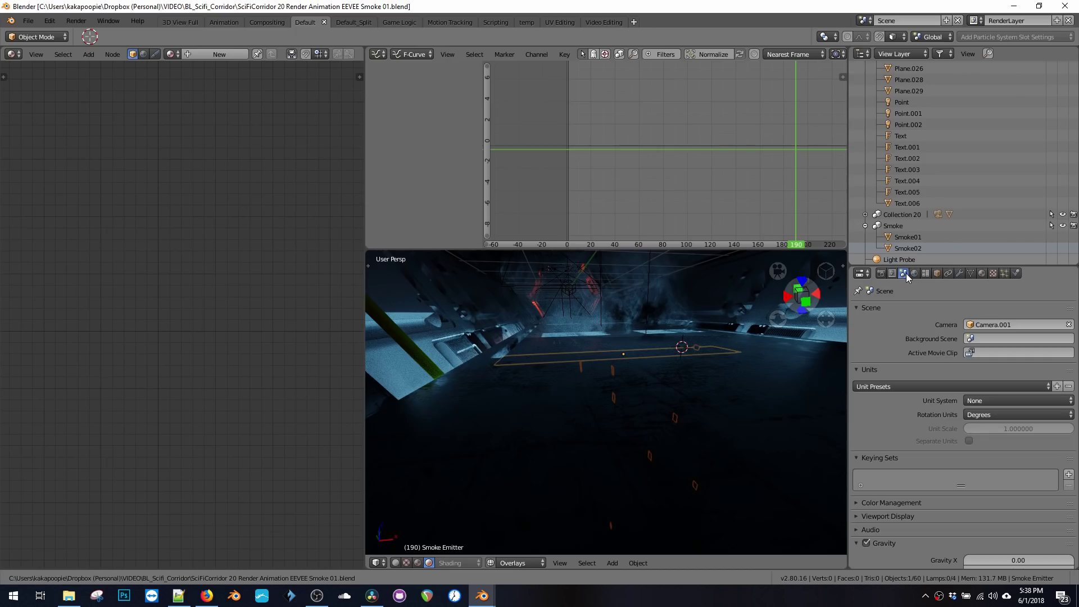
drag(879, 309, 876, 349)
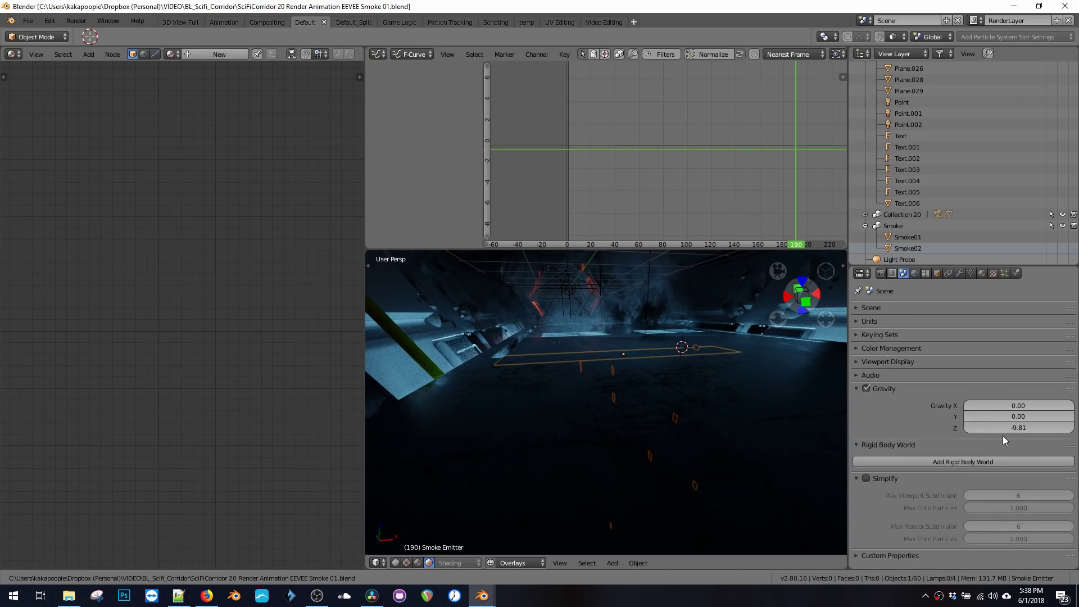
click(865, 389)
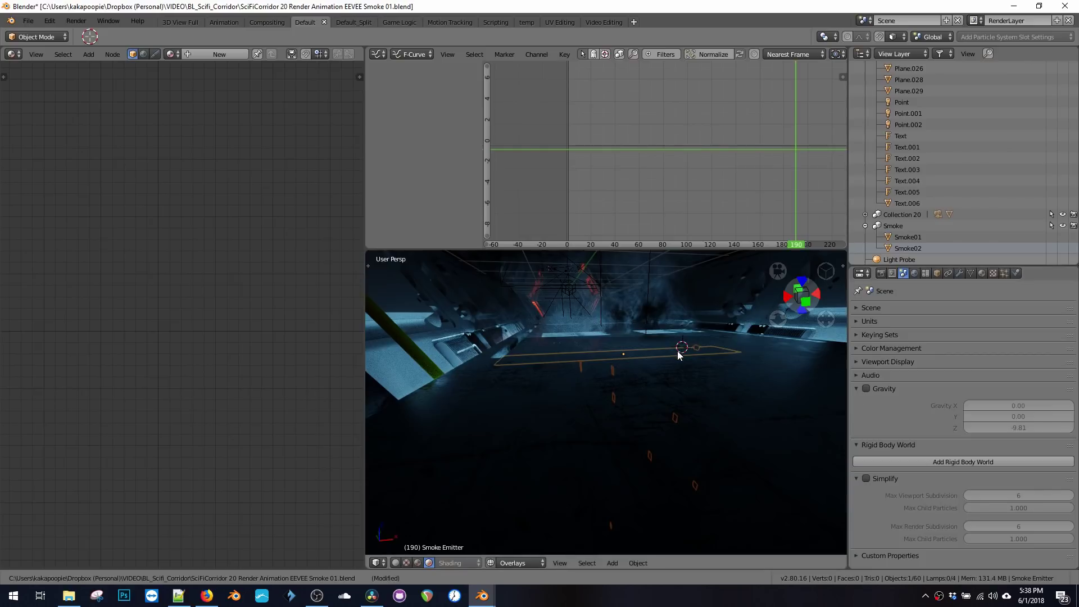
key(alt+a)
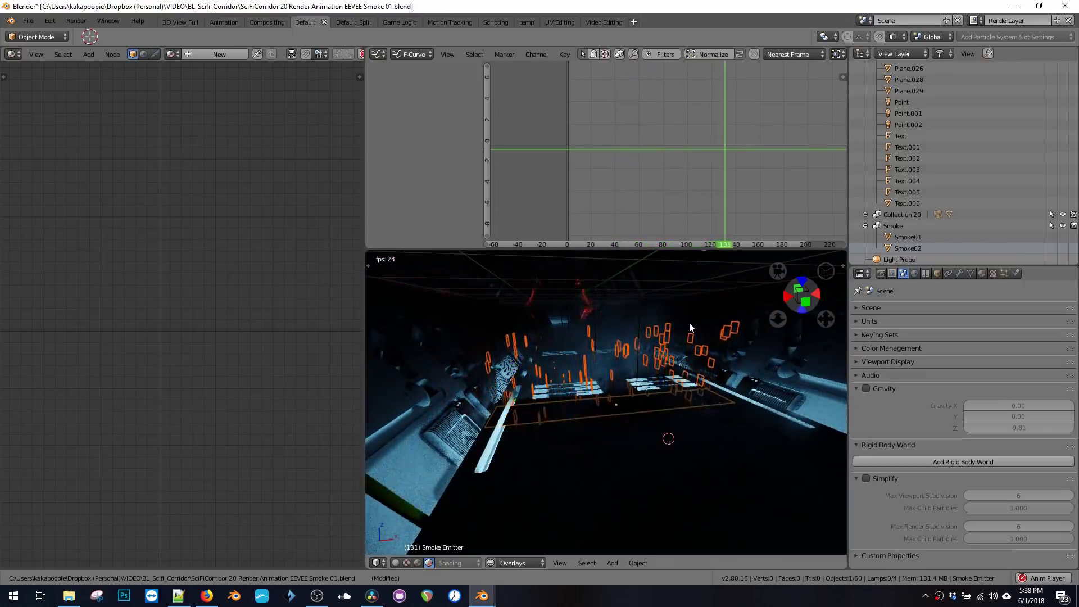
Select the Smoke01 plane and replay the smoke animation.
key(space)
scroll(689, 324, up, 5)
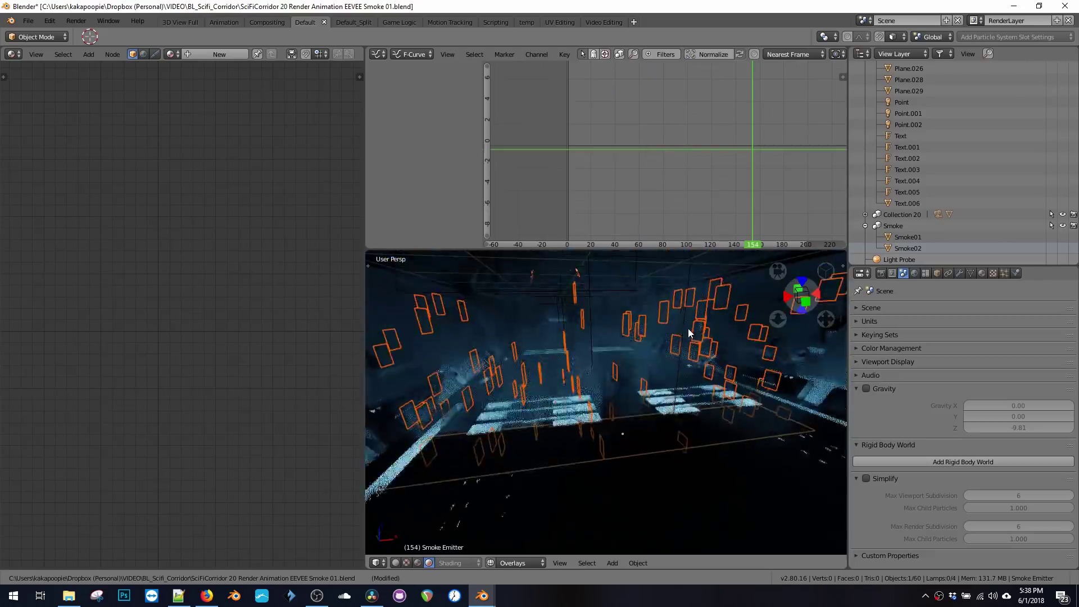
scroll(687, 328, down, 5)
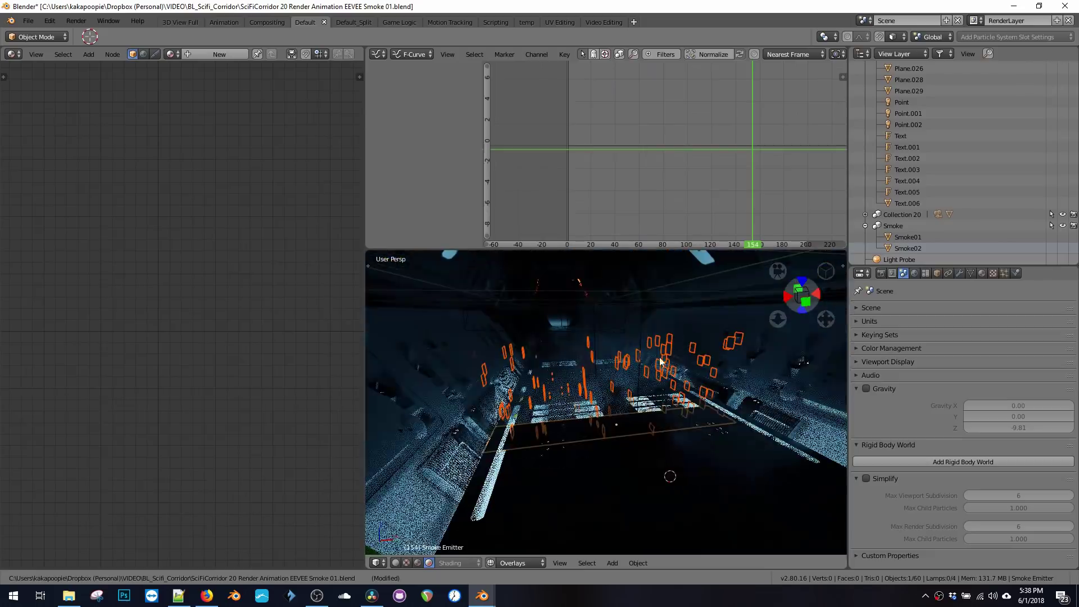
right_click(643, 385)
scroll(645, 356, up, 2)
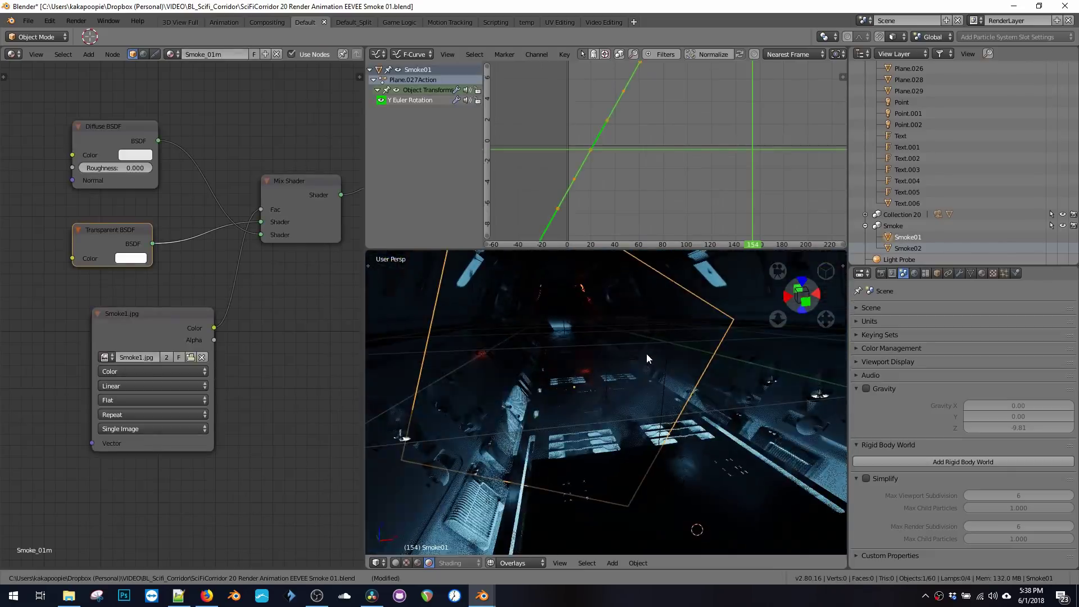
key(space)
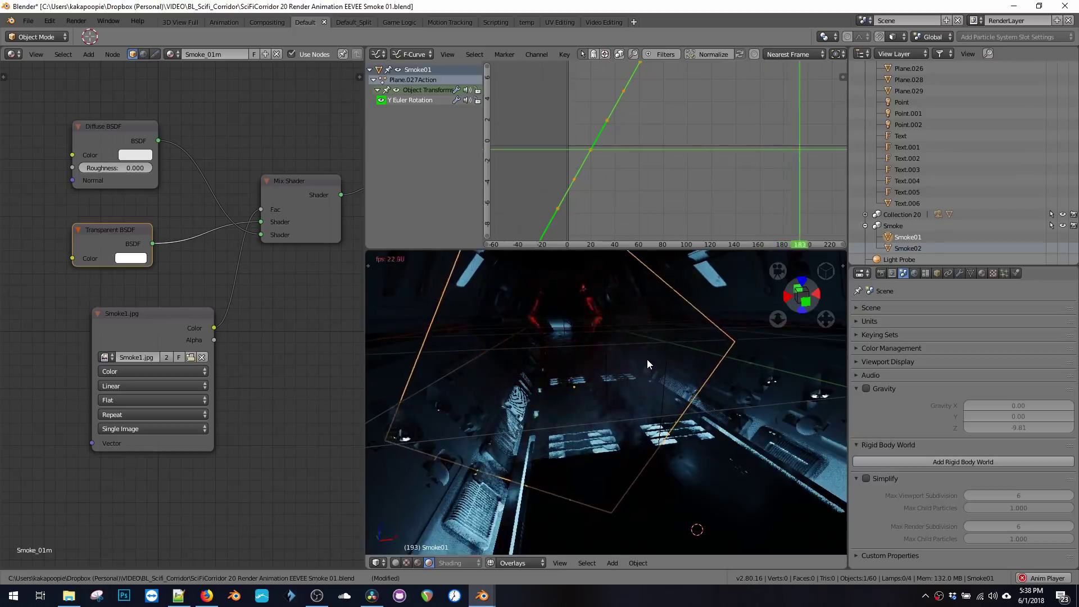
key(space)
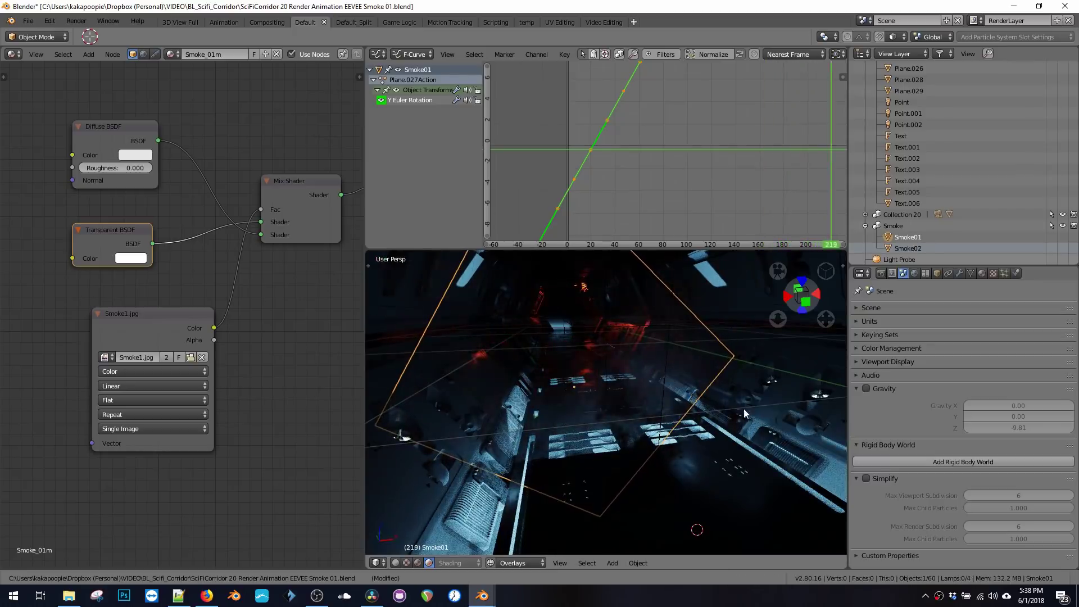
Toggle selection between Smoke02 and the corridor group, then select Smoke Emitter in the Outliner.
right_click(702, 432)
right_click(692, 436)
right_click(683, 439)
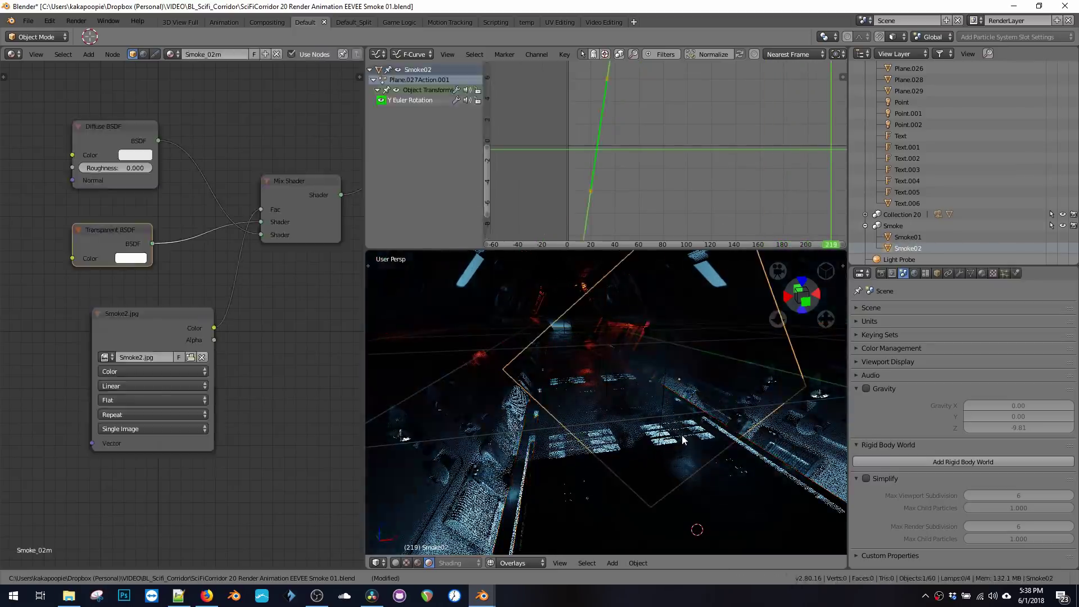
right_click(683, 439)
right_click(682, 437)
right_click(690, 406)
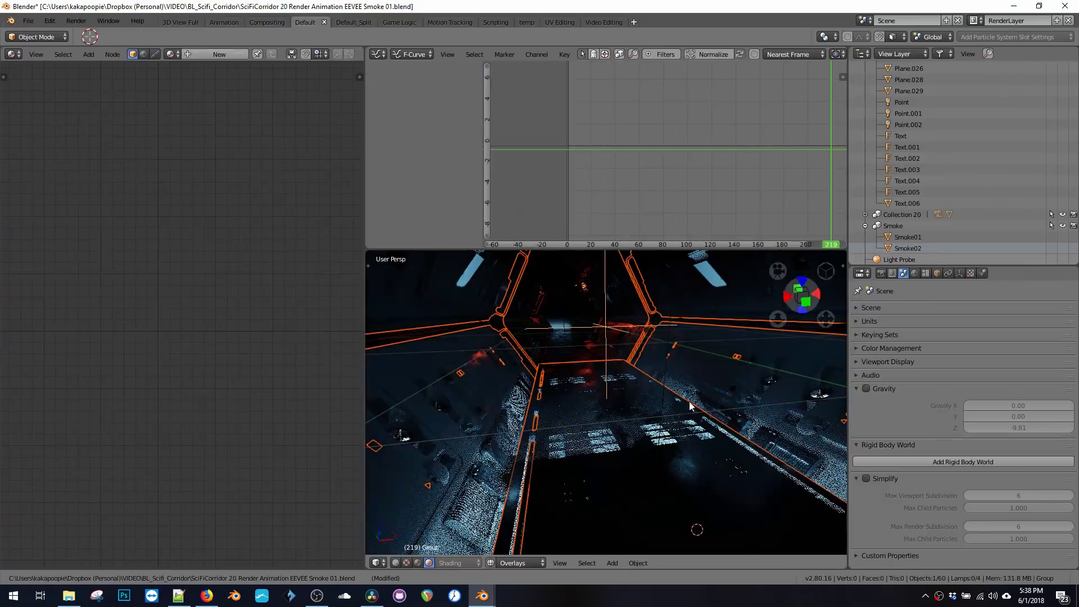
scroll(908, 256, down, 1)
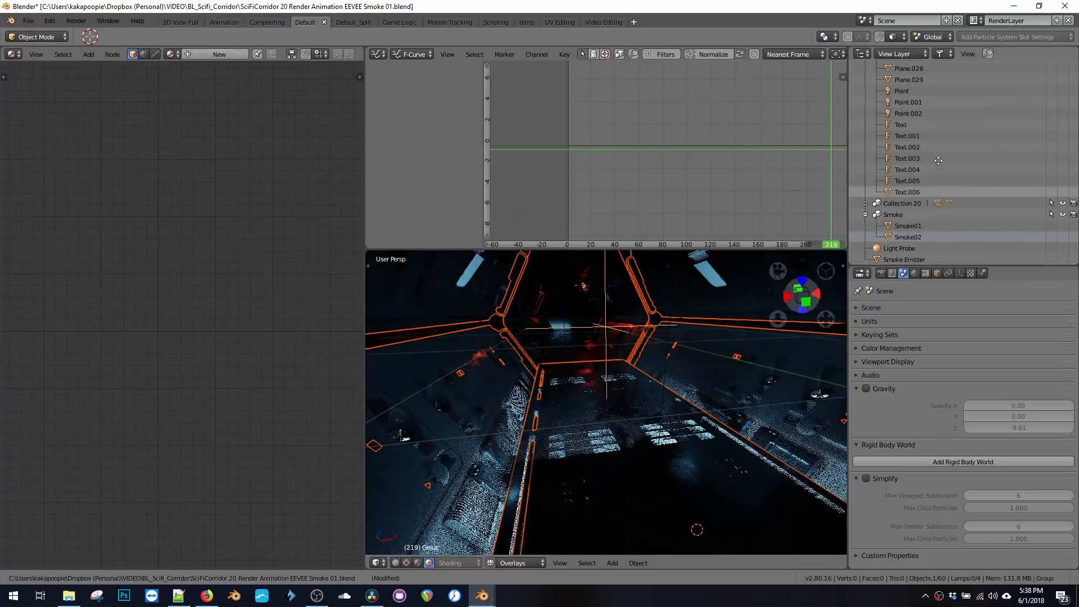
click(904, 259)
Set particle size 0.670 and random size 0.431, enable Rotation, and preview.
click(1003, 273)
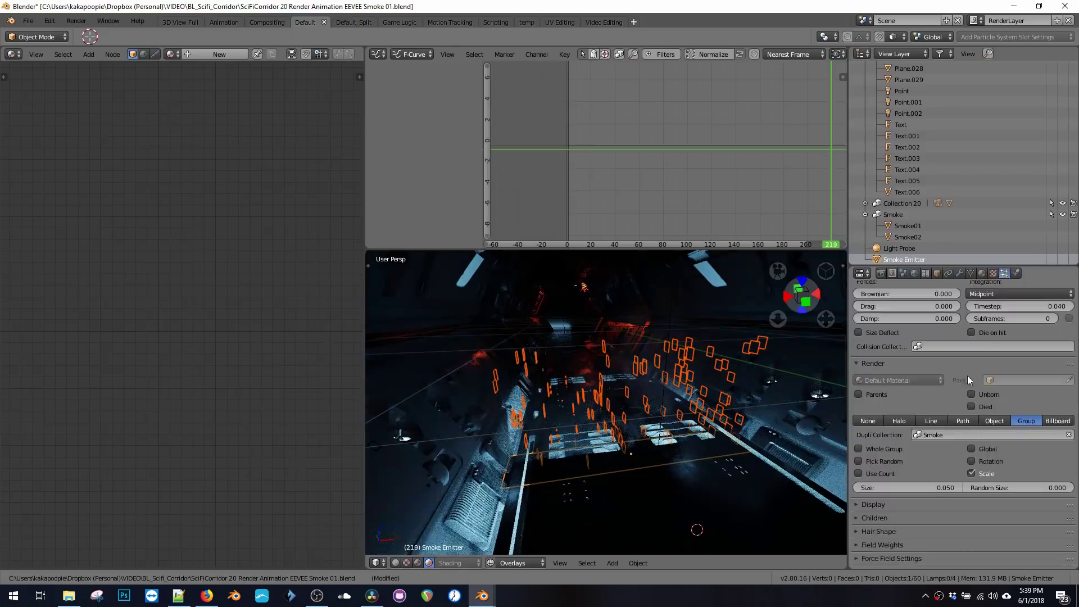
scroll(967, 377, down, 8)
drag(901, 461, 1013, 458)
click(980, 433)
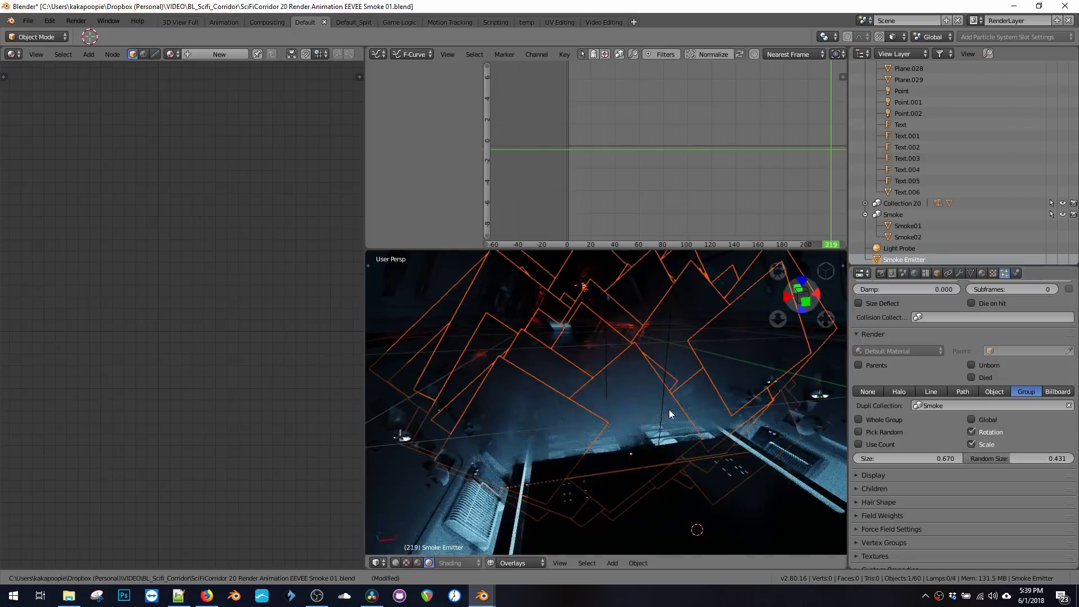
key(alt+a)
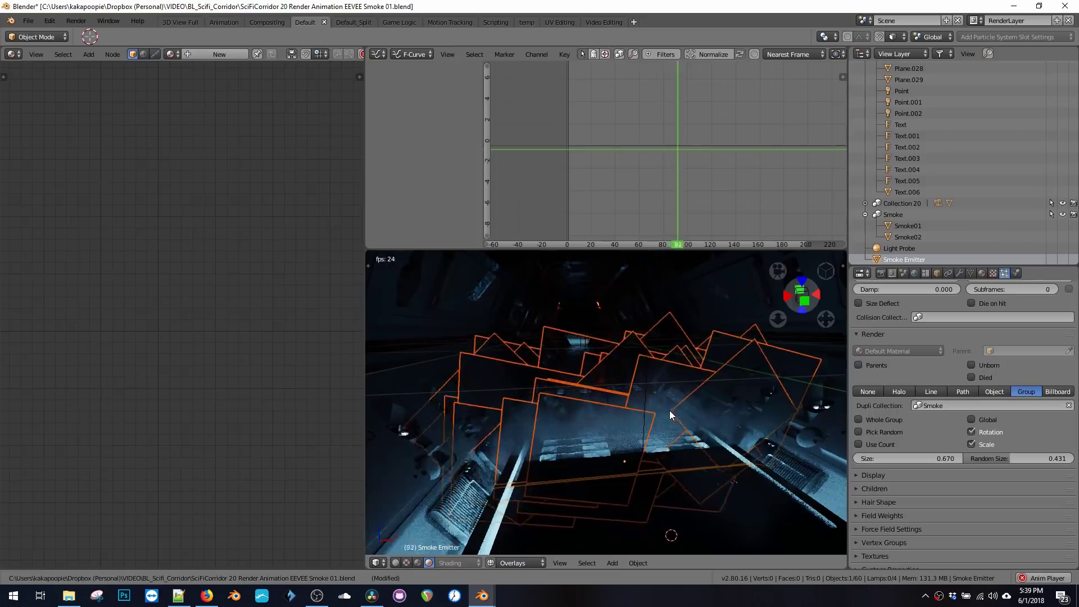
Change the emission Start to frame -120 and preview the earlier emission.
key(alt+a)
scroll(935, 380, up, 20)
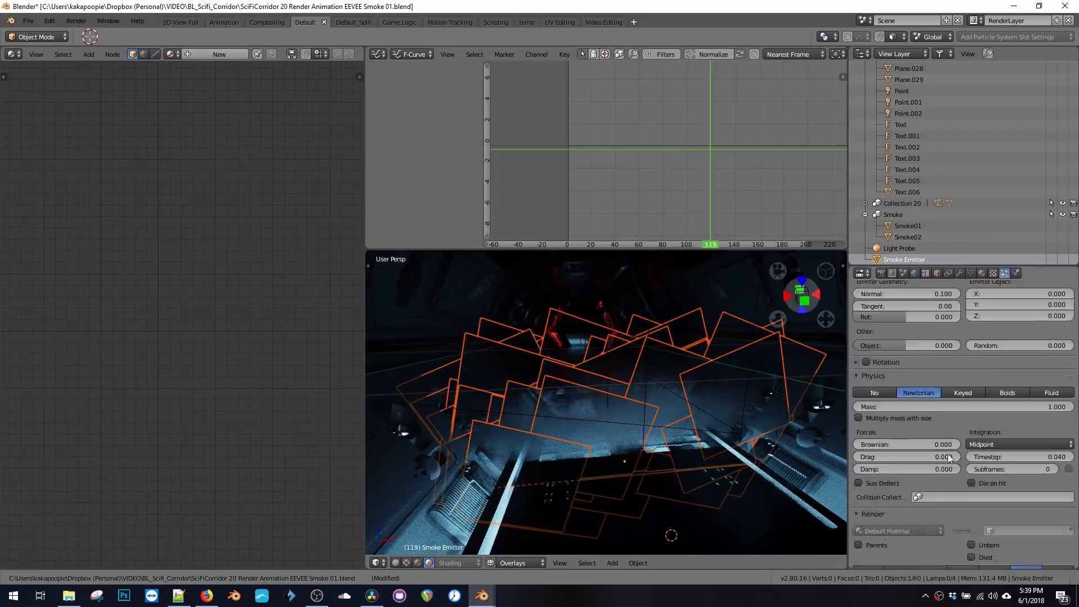
click(936, 411)
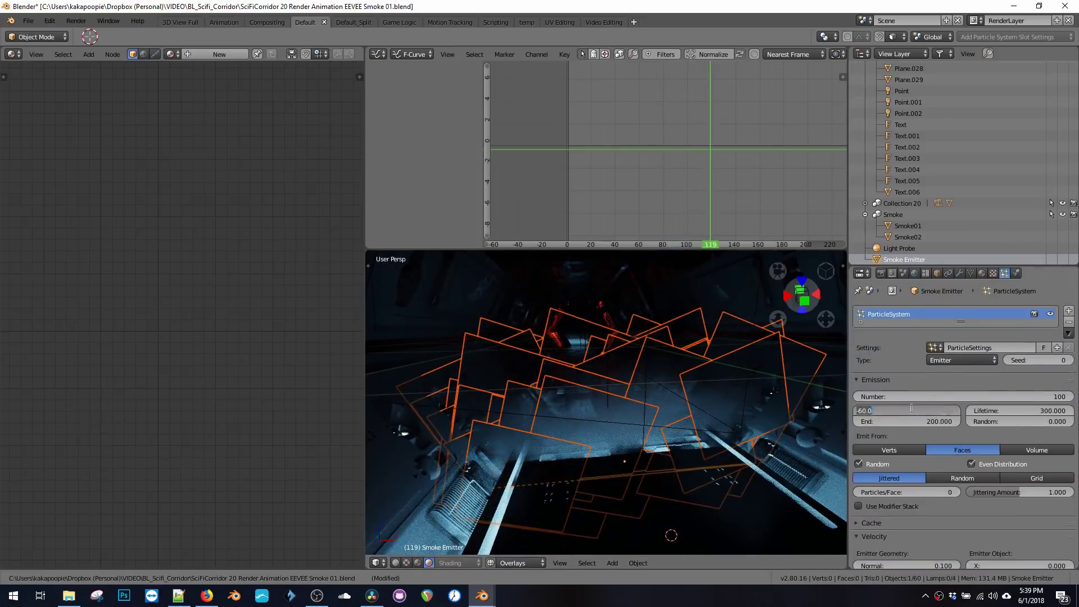
text(-120)
key(Return)
key(alt+a)
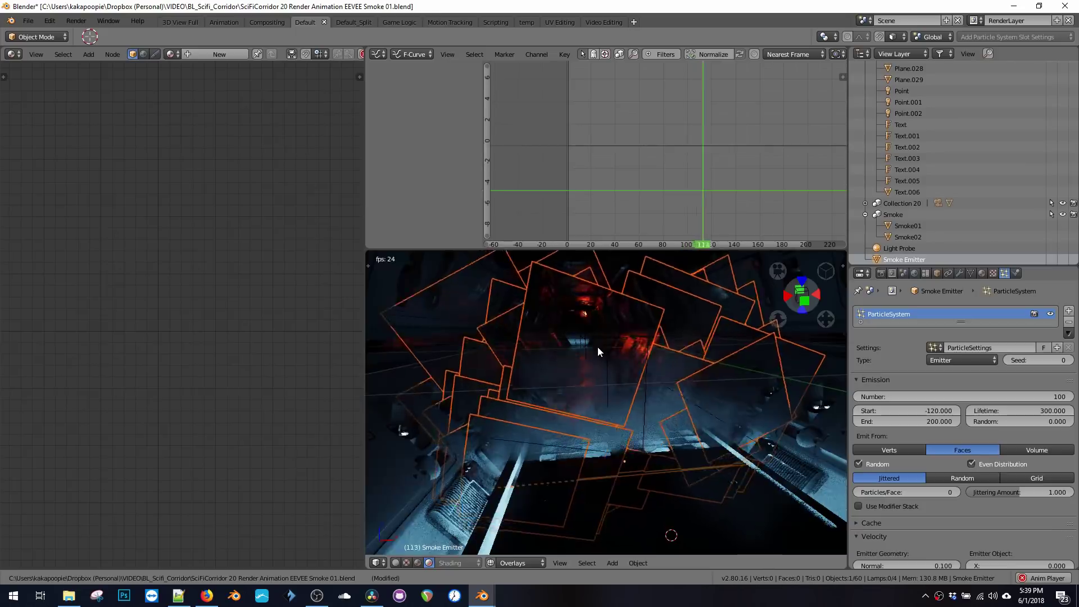
key(a)
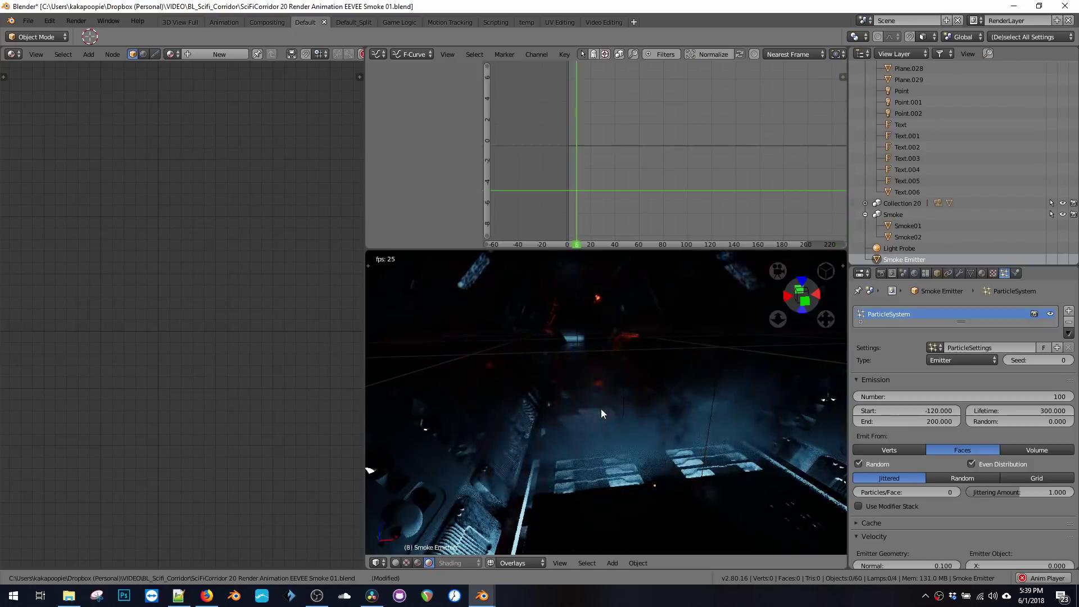
middle_drag(632, 433, 624, 403)
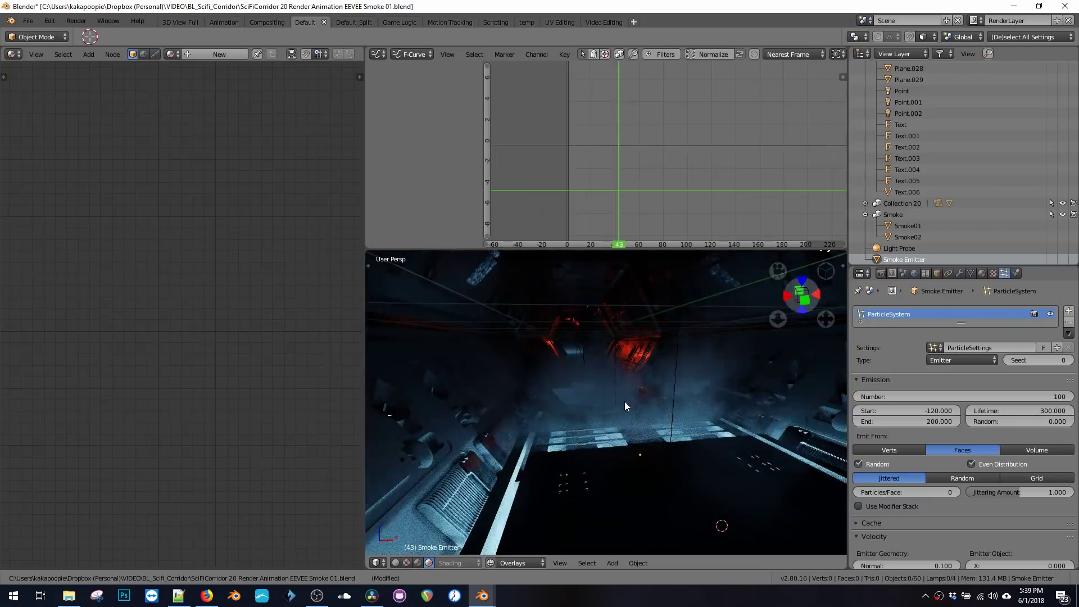
Reselect Smoke Emitter and lower its particle count to 50, then 20, previewing in between.
click(595, 384)
right_click(595, 386)
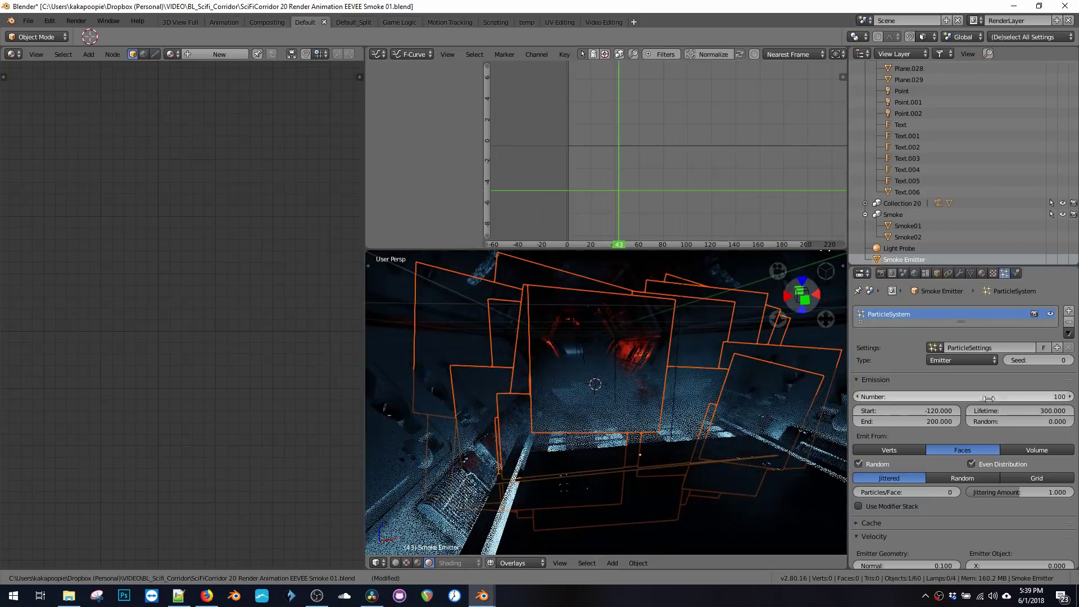
click(904, 392)
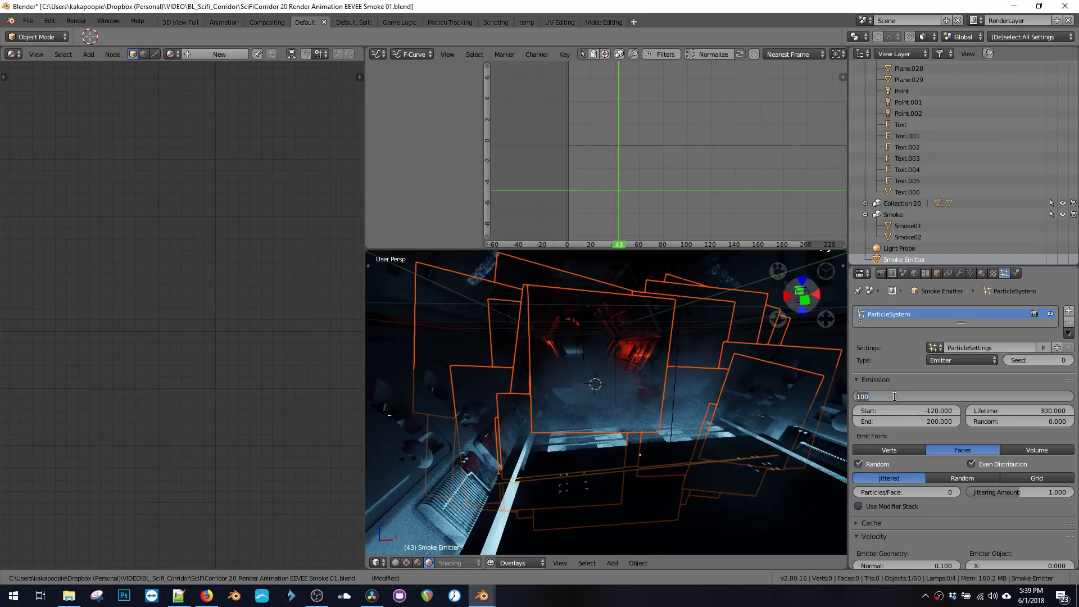
key(Return)
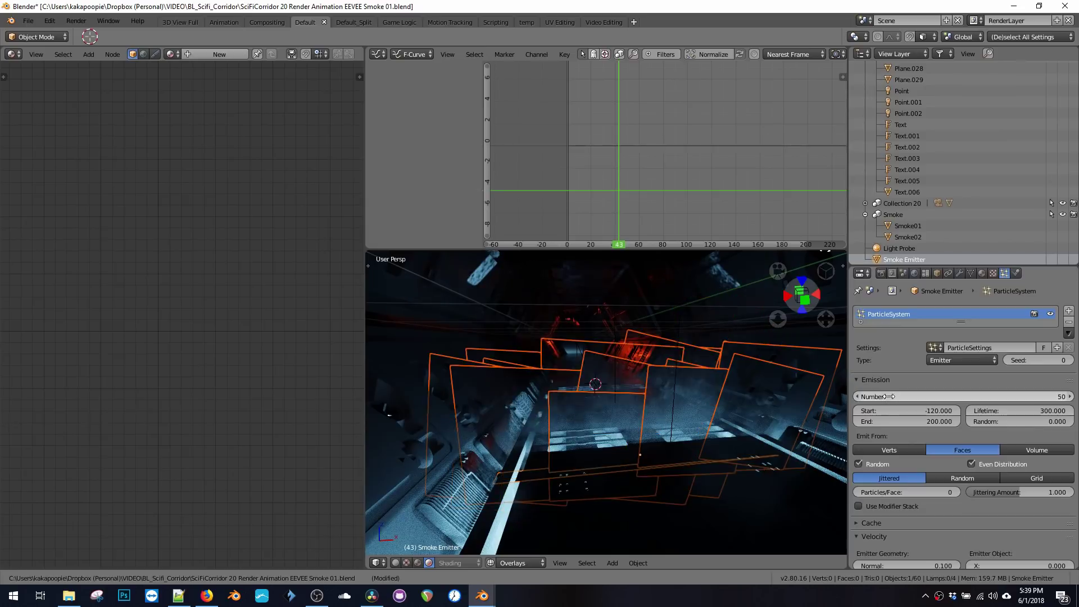
key(alt+a)
key(a)
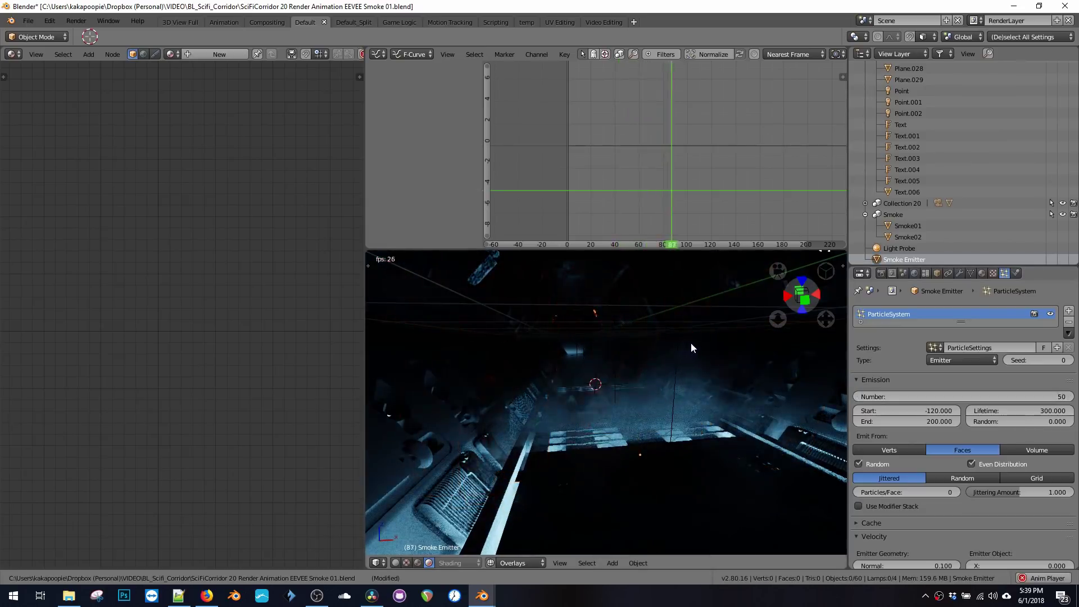
click(1019, 399)
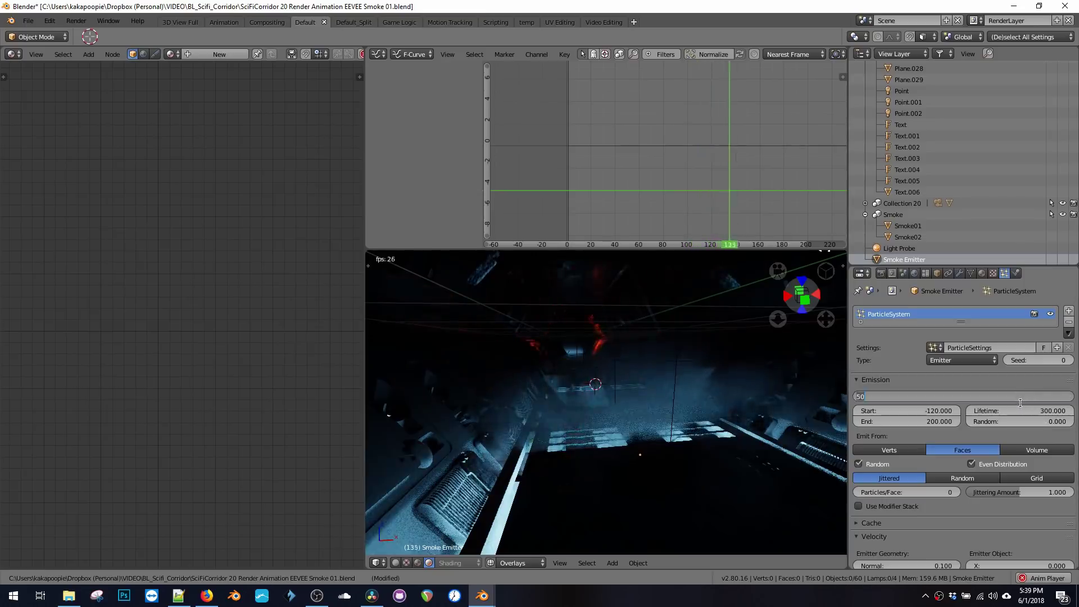
text(20)
key(Return)
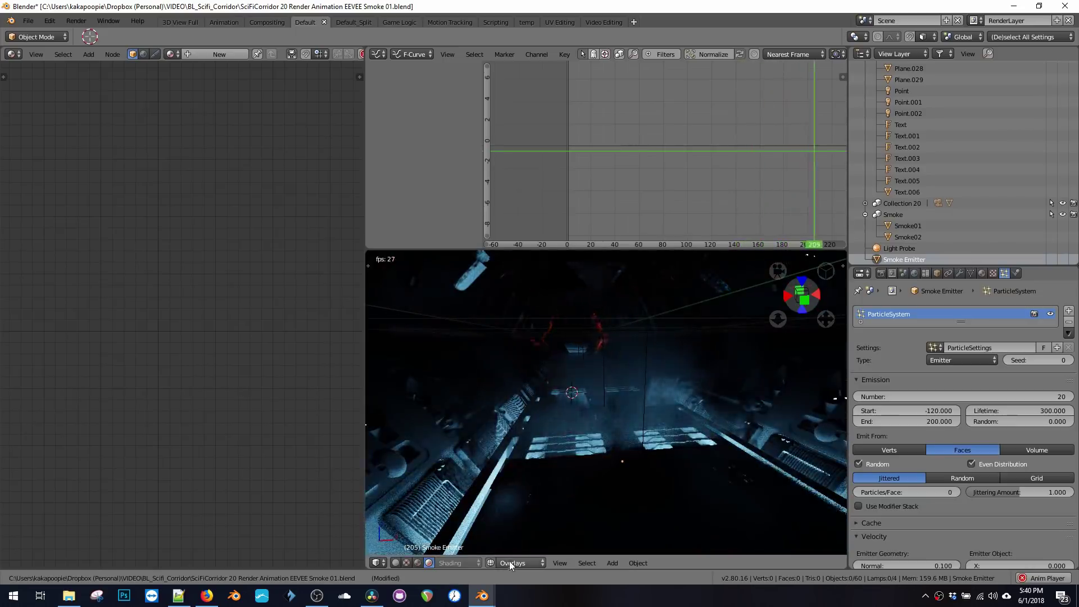
Hide the viewport grid floor, stop playback and level the view along the corridor.
click(509, 561)
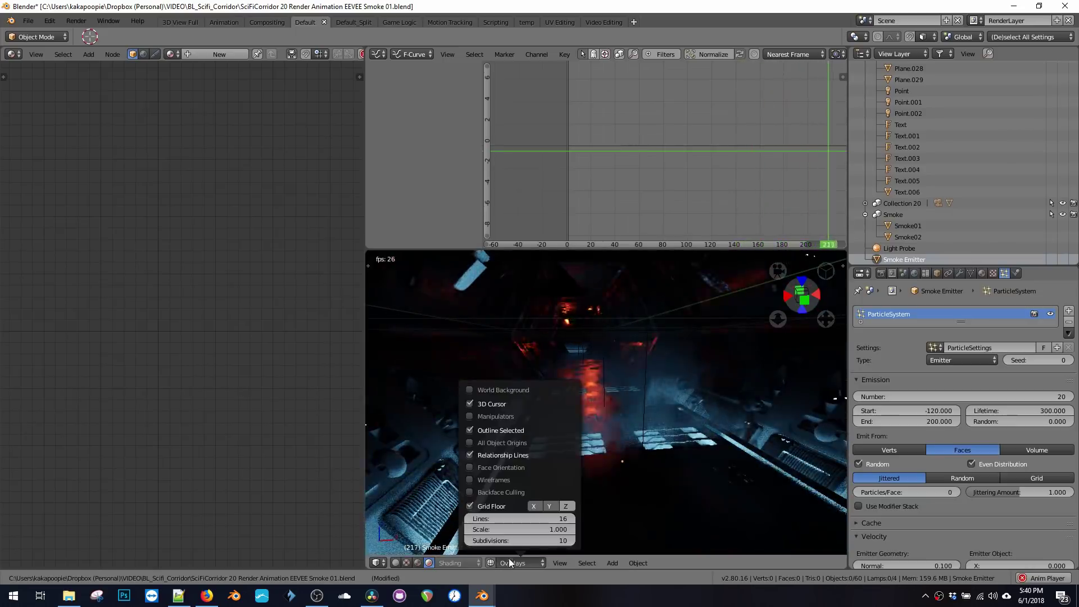
click(470, 505)
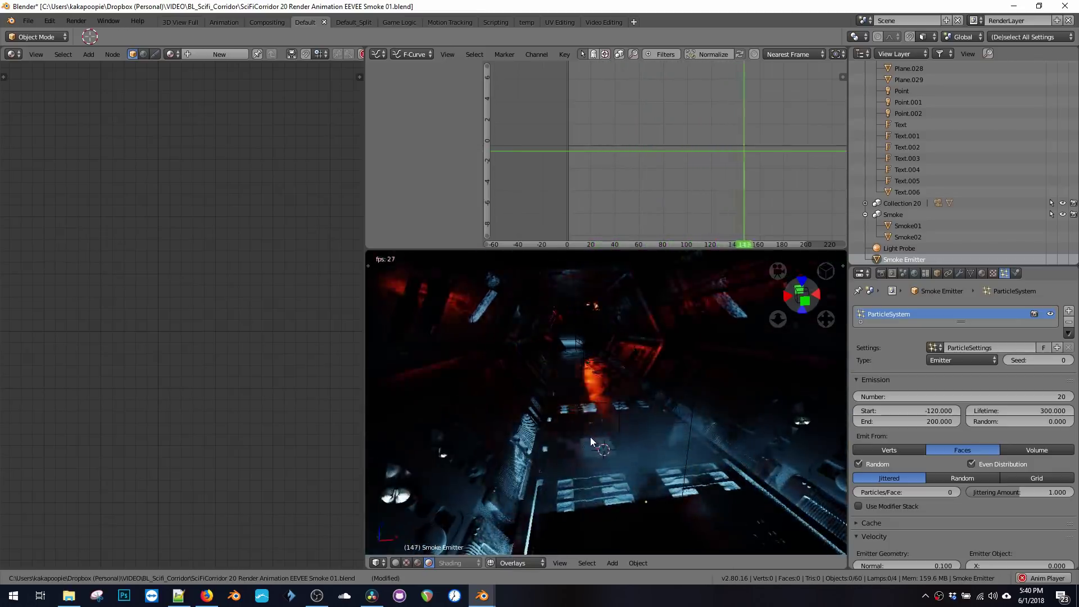
key(space)
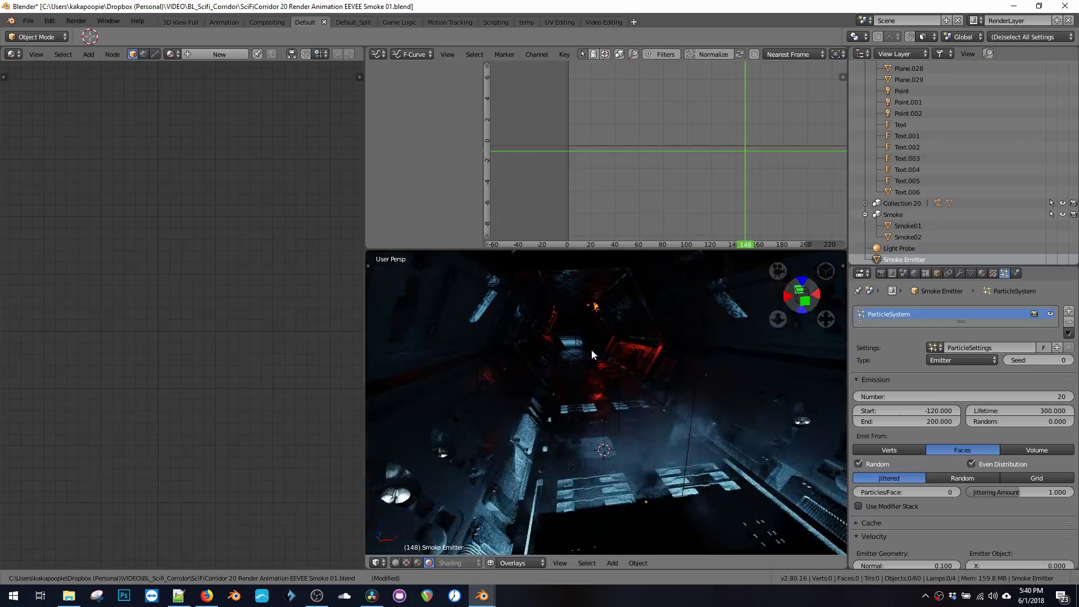
key(KP_0)
Save the Smoke 01 corridor file over the existing file.
key(ctrl+s)
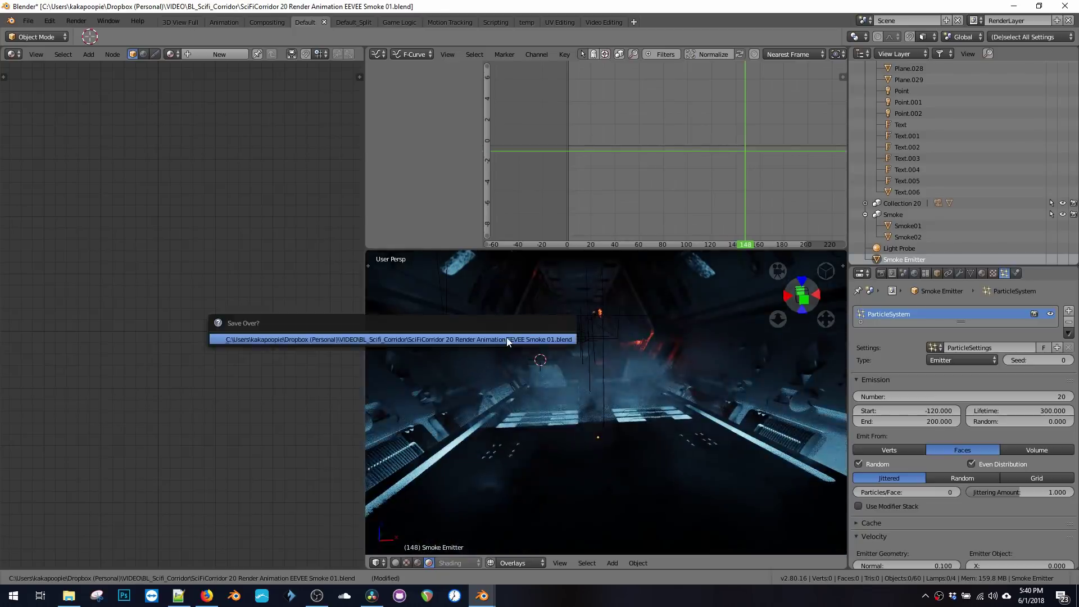
click(505, 339)
middle_drag(507, 340, 545, 360)
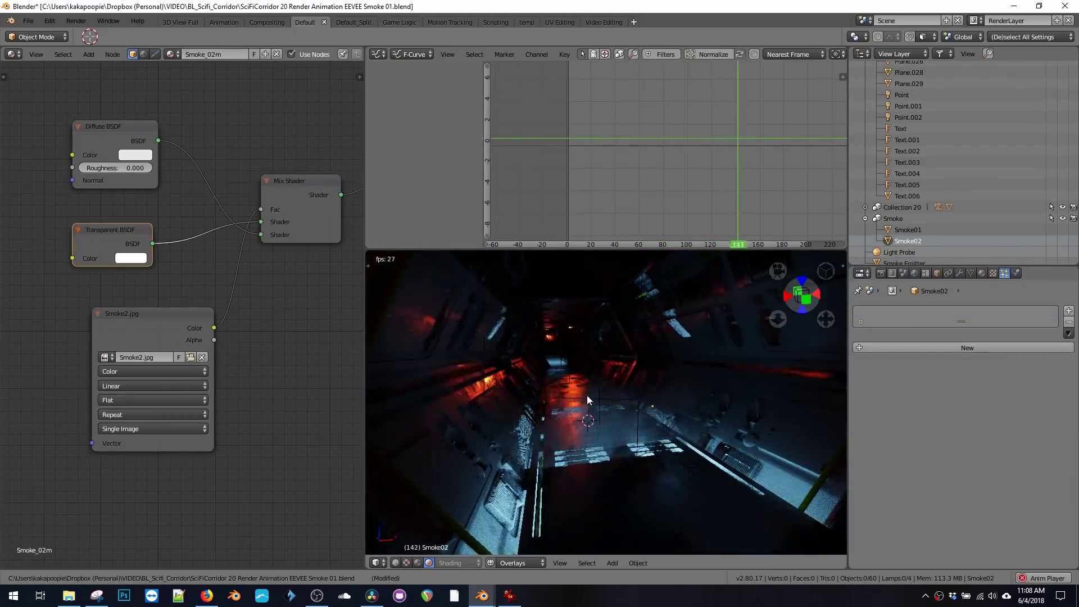
Select the Smoke Emitter and set its particle count to 40.
right_click(615, 443)
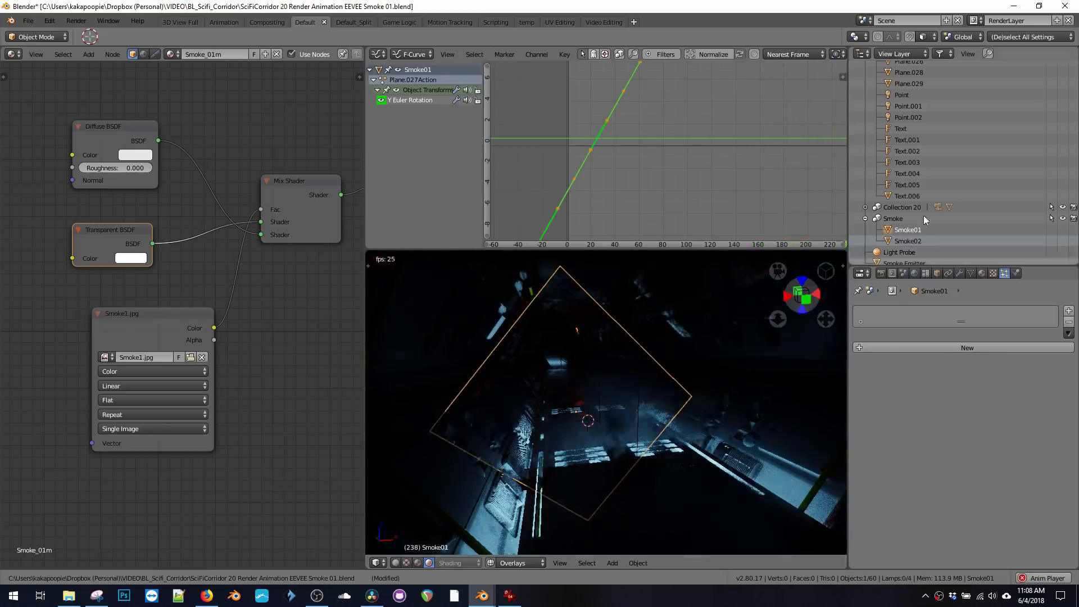
scroll(914, 210, down, 1)
click(899, 260)
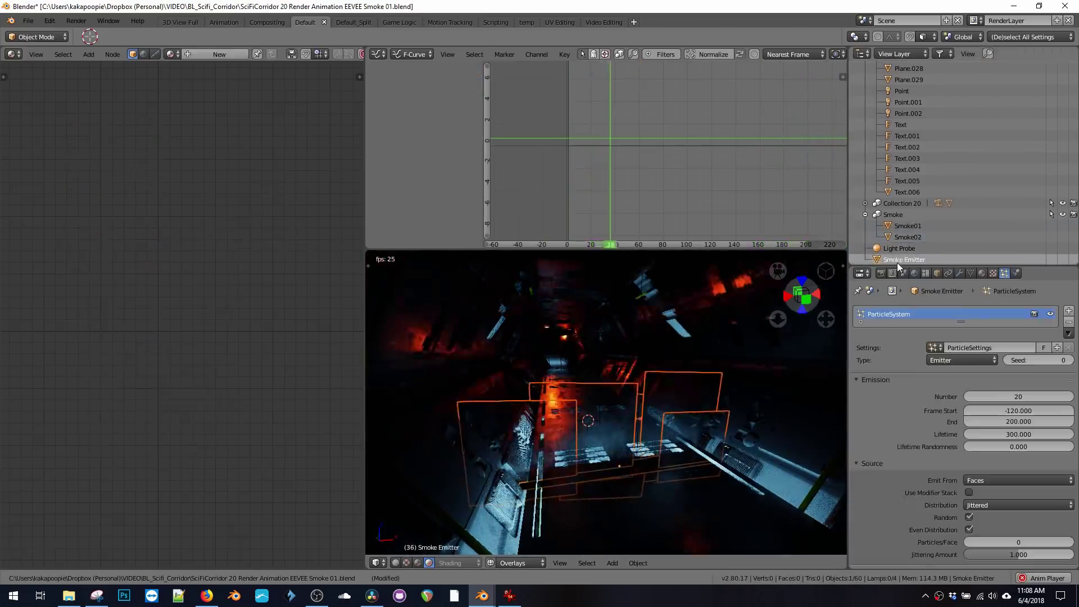
scroll(939, 375, down, 2)
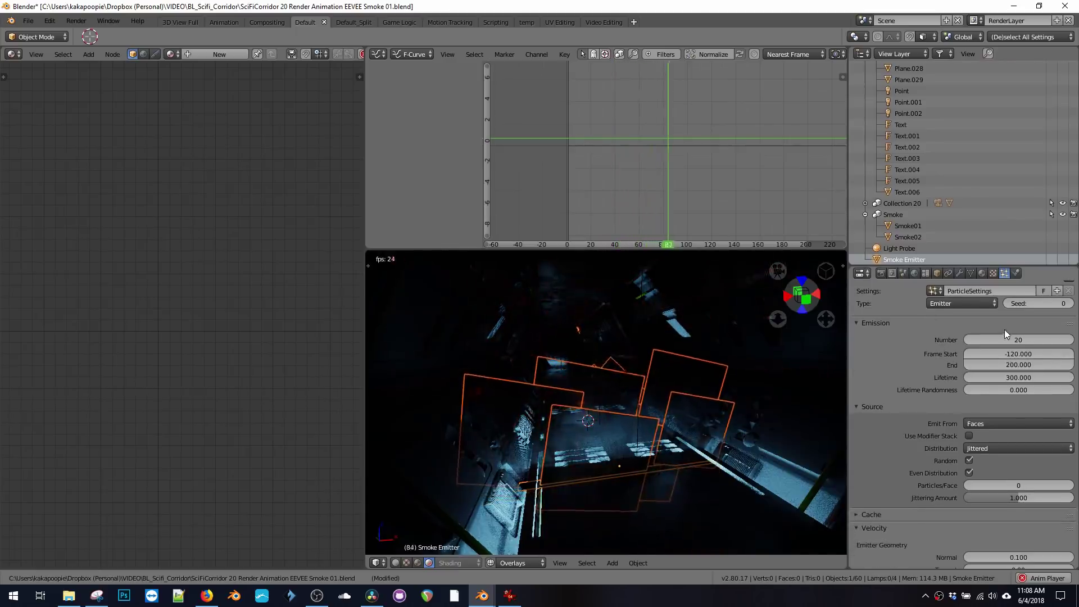
click(1003, 339)
text(40)
key(Return)
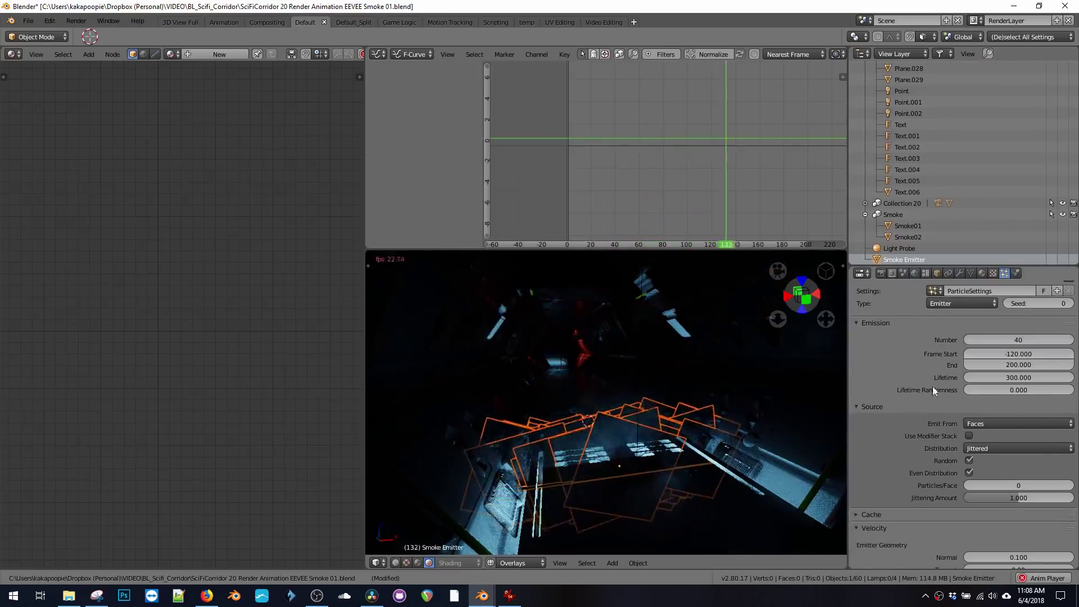
Set the emitter's Normal velocity to 0.15.
scroll(932, 386, down, 10)
scroll(921, 315, down, 4)
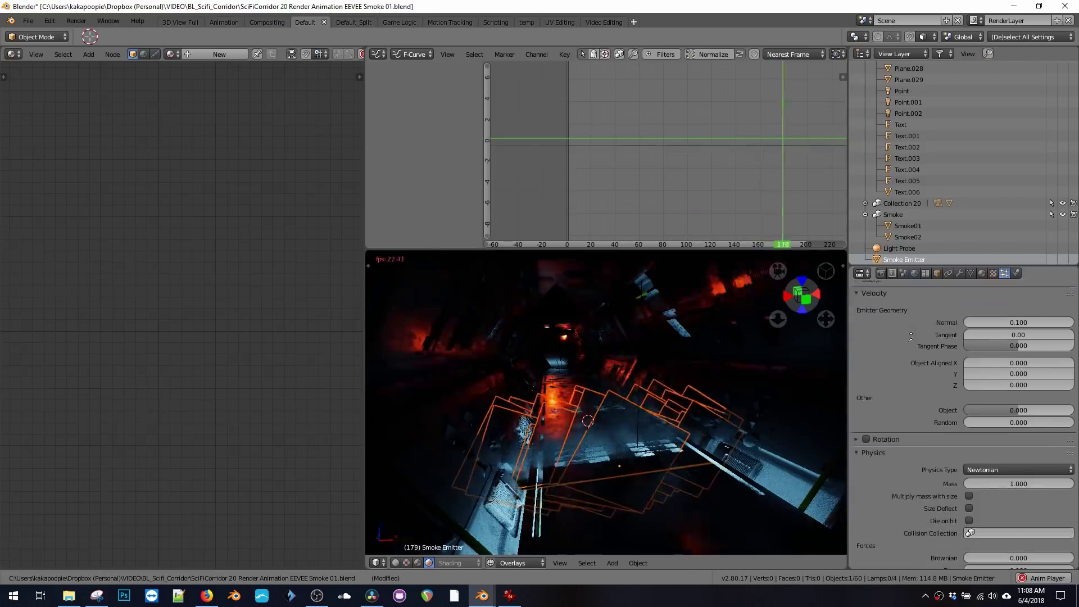
click(993, 322)
text(0.15)
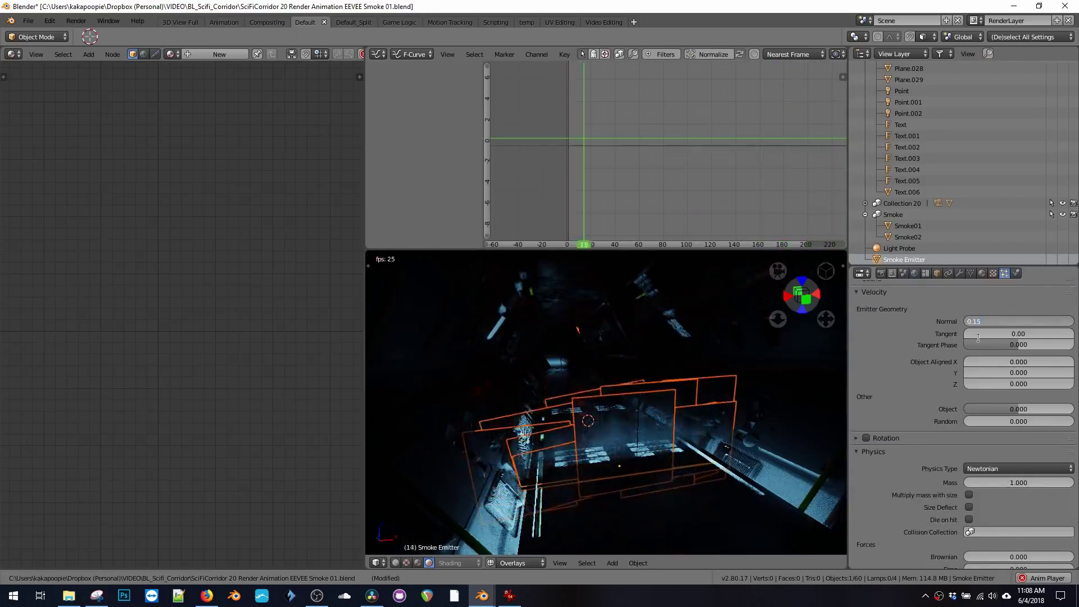
key(Return)
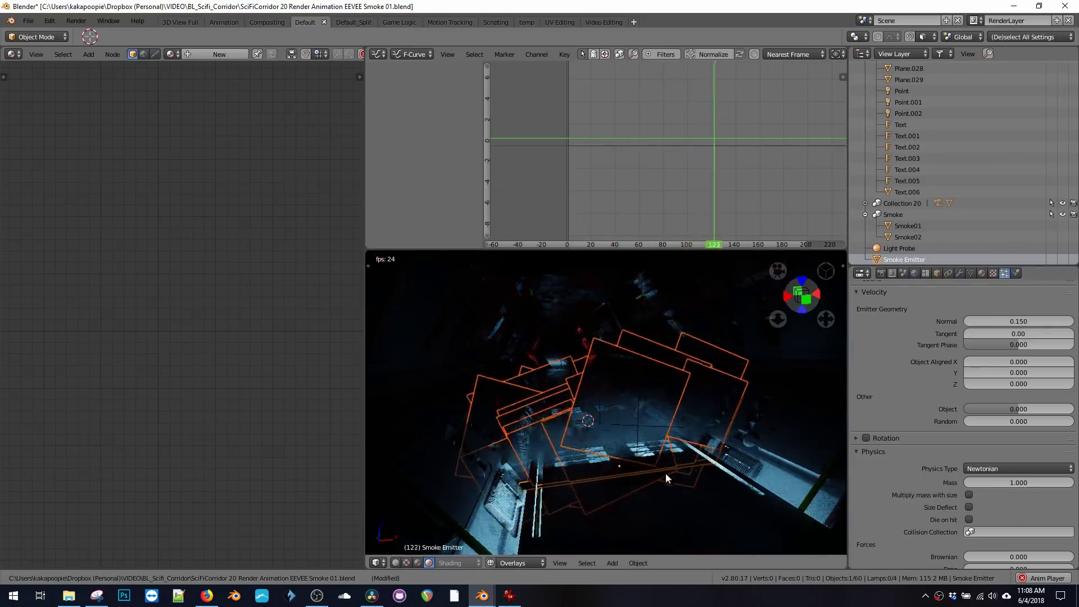
scroll(960, 384, down, 12)
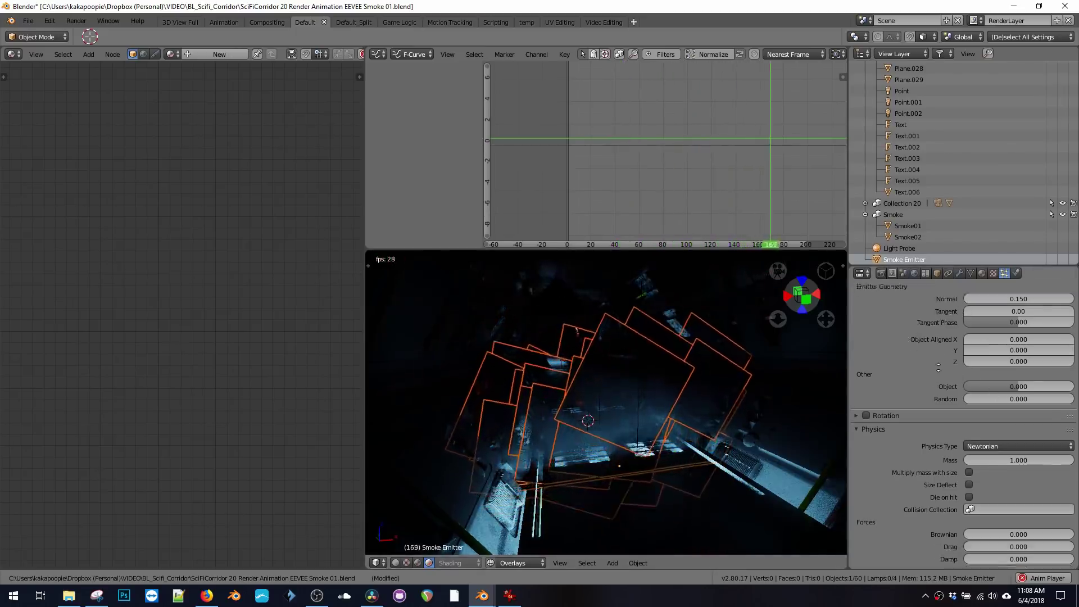
scroll(927, 318, up, 13)
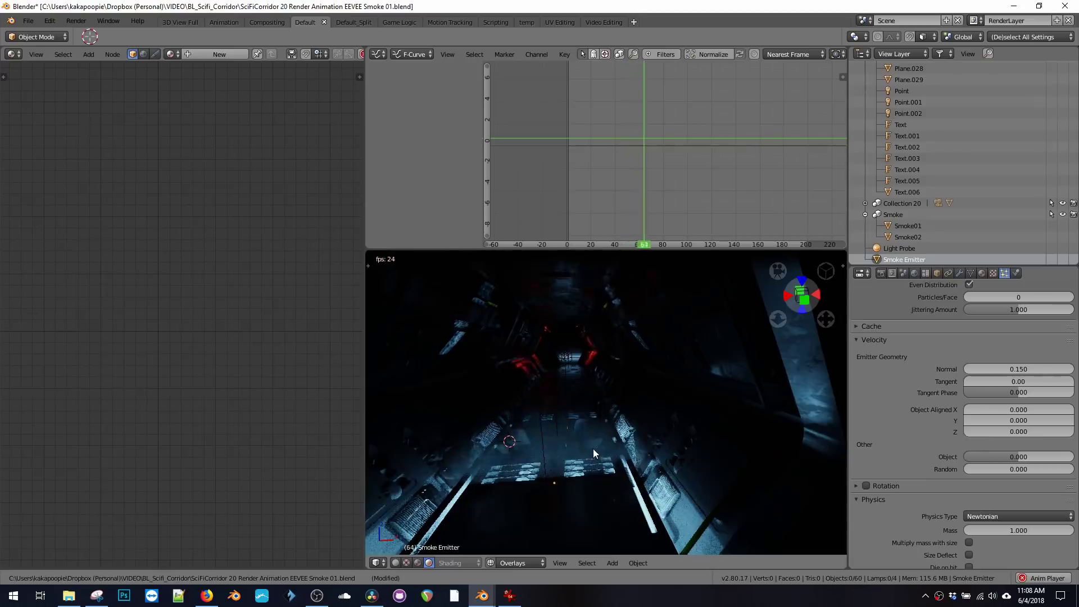
Duplicate the Smoke Emitter, move the copy along Y down the corridor, and frame it.
right_click(567, 449)
right_click(567, 450)
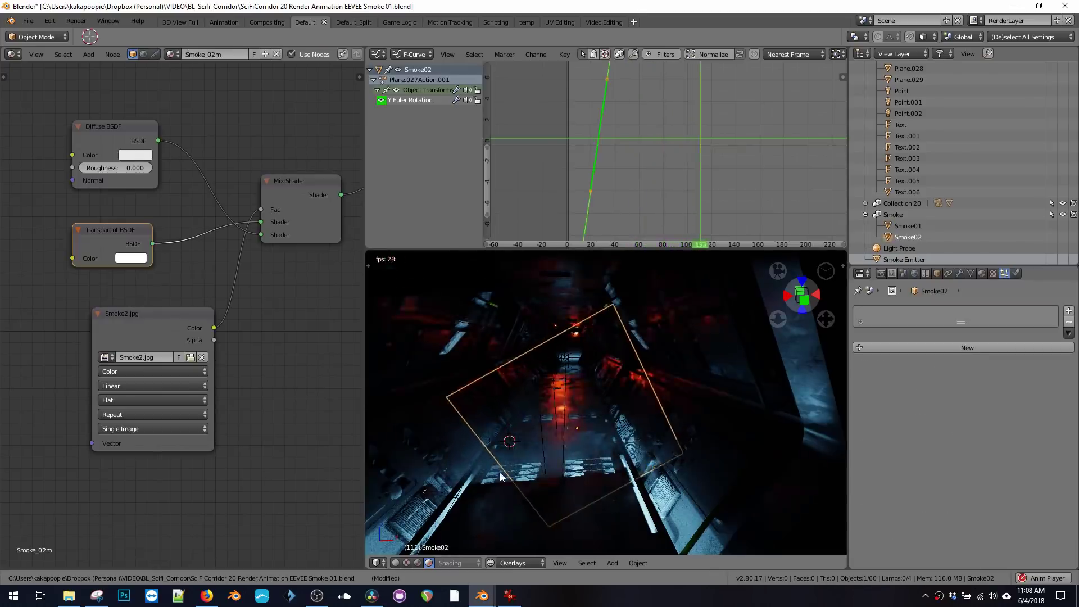
click(911, 260)
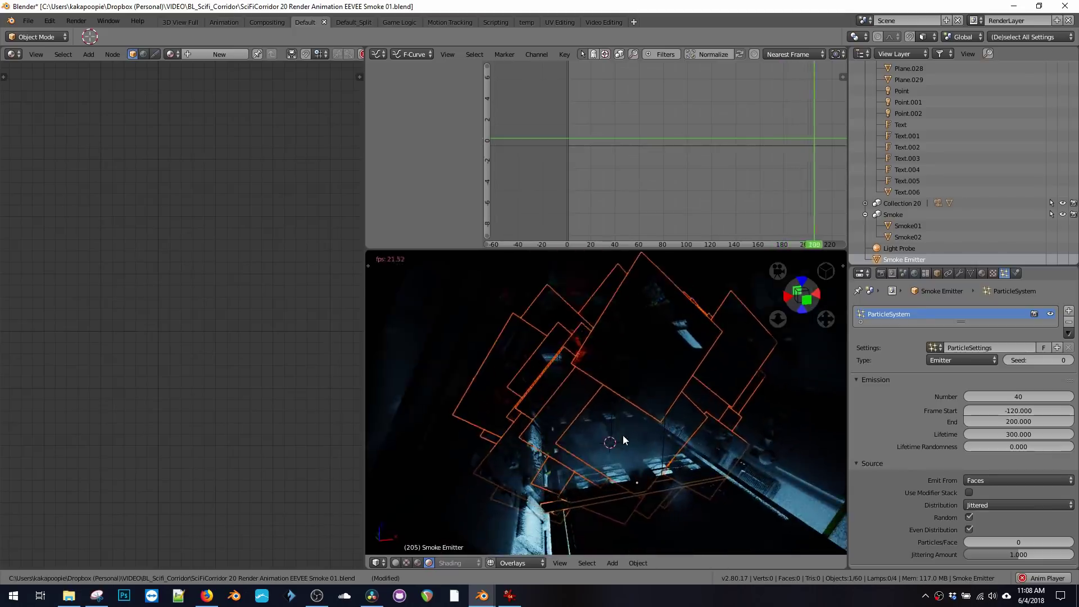
key(shift+d)
key(y)
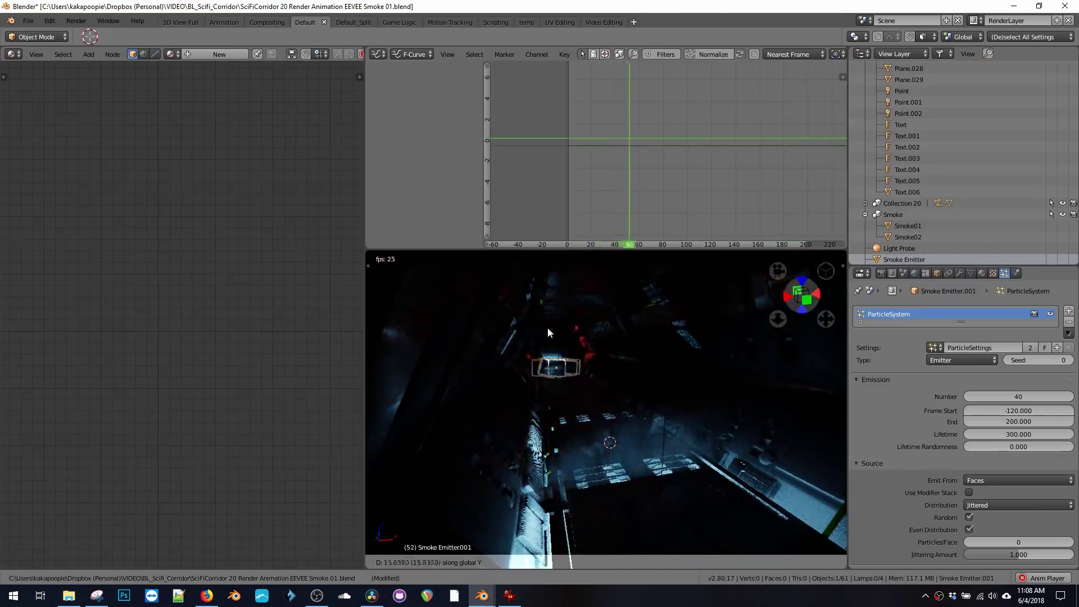
click(547, 330)
key(Num_Lock)
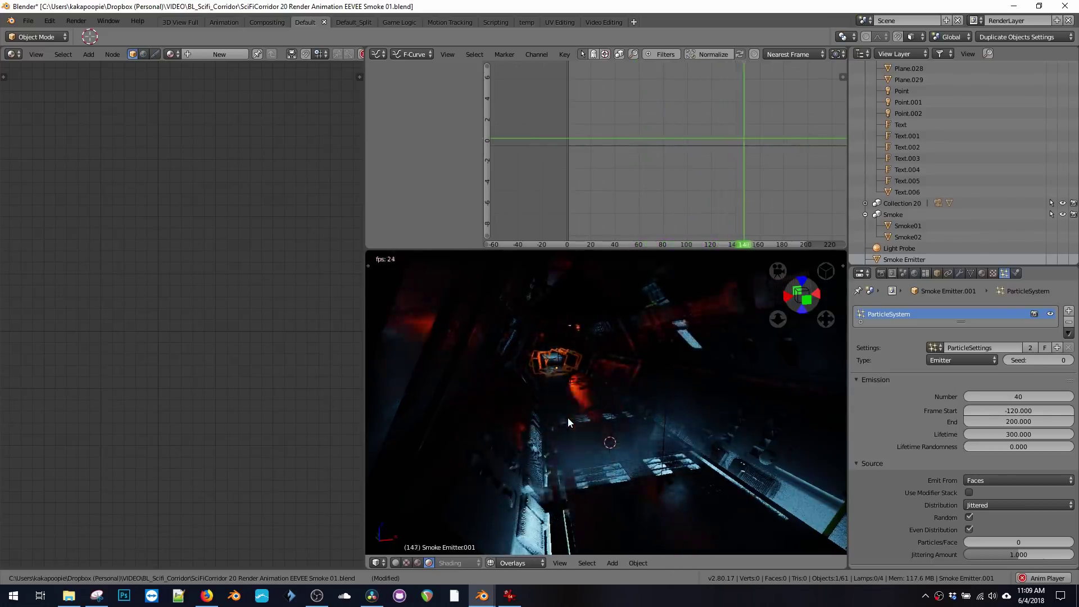
key(KP_Decimal)
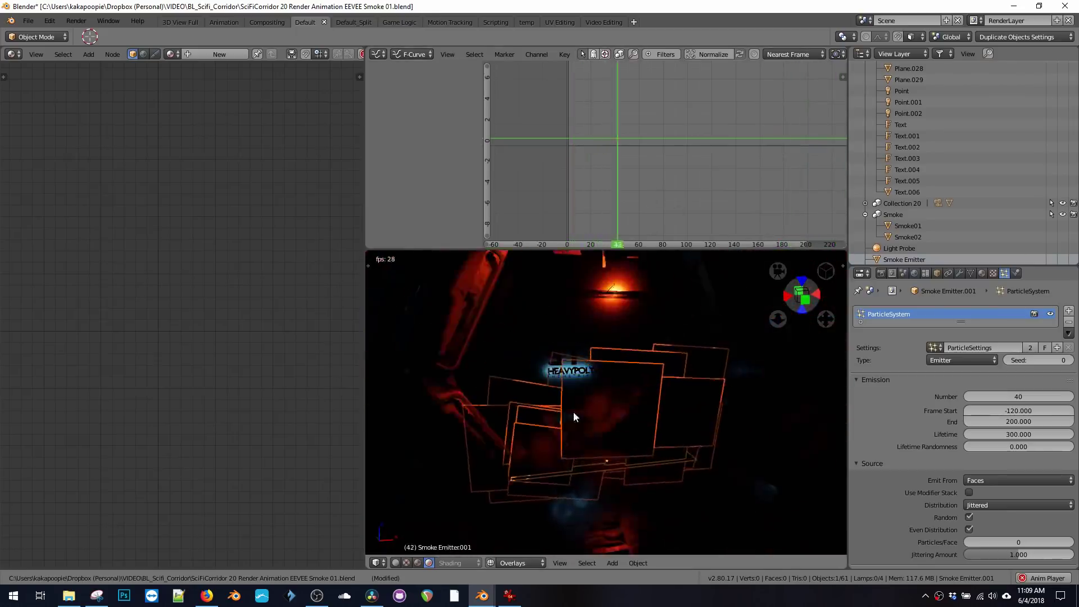
Stop playback at frame 66 and orbit around the new emitter and smoke planes.
key(space)
drag(657, 124, 646, 100)
middle_drag(597, 337, 593, 367)
middle_drag(676, 378, 715, 332)
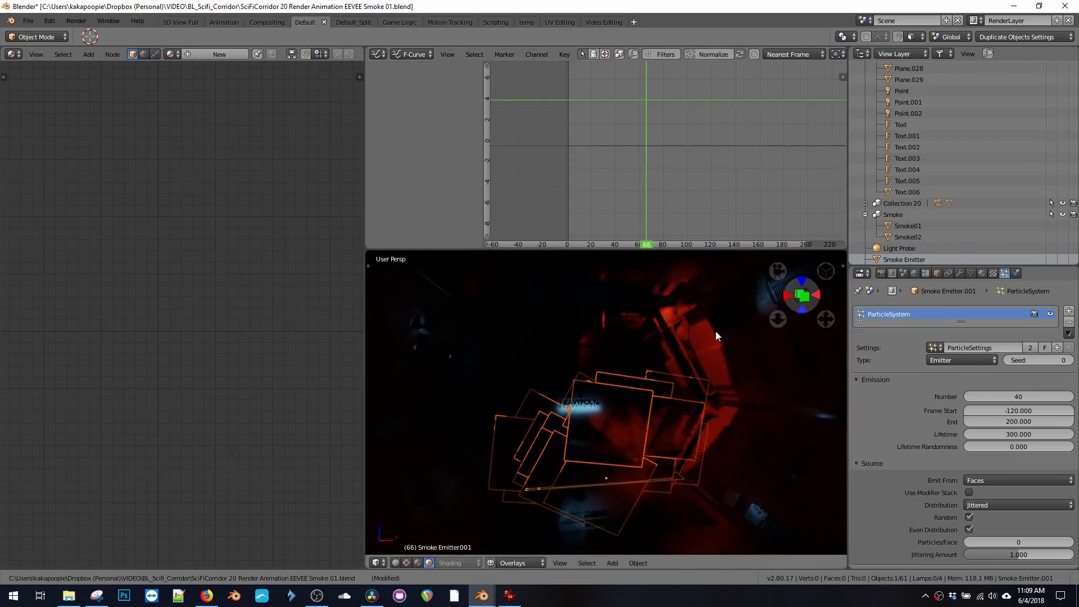
scroll(899, 169, up, 10)
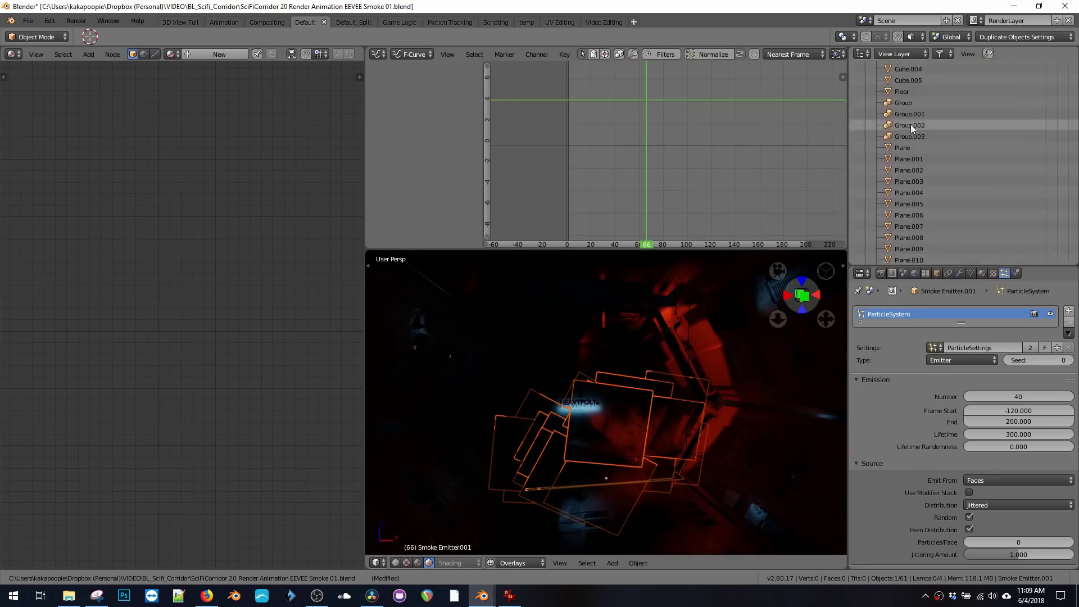
scroll(909, 169, down, 10)
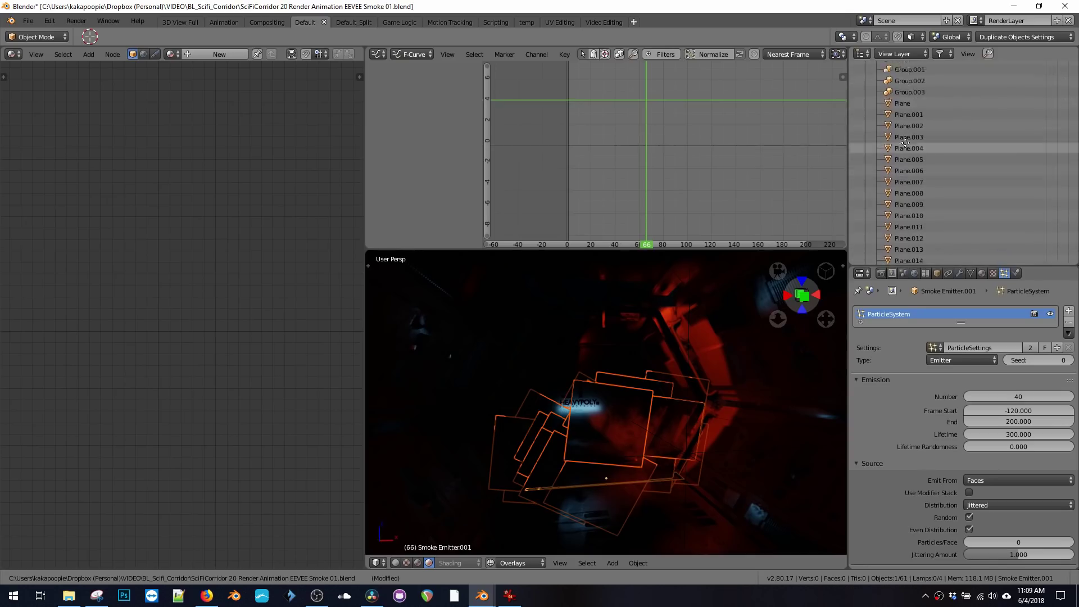
scroll(901, 135, down, 5)
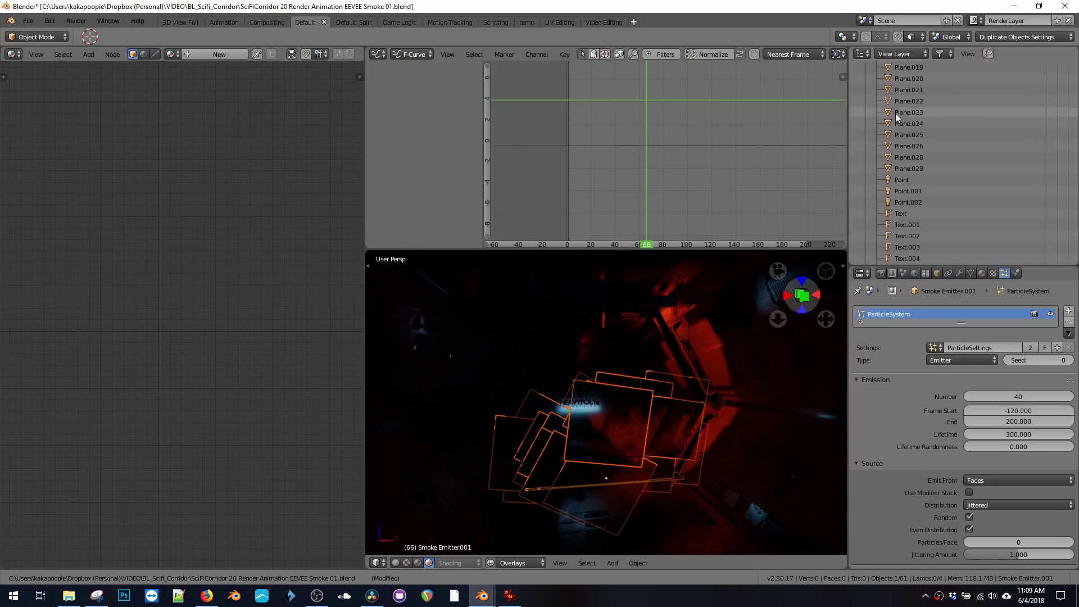
Set the Point lamp's spot blend to 0.4.
click(902, 180)
shift+middle_drag(670, 331, 660, 396)
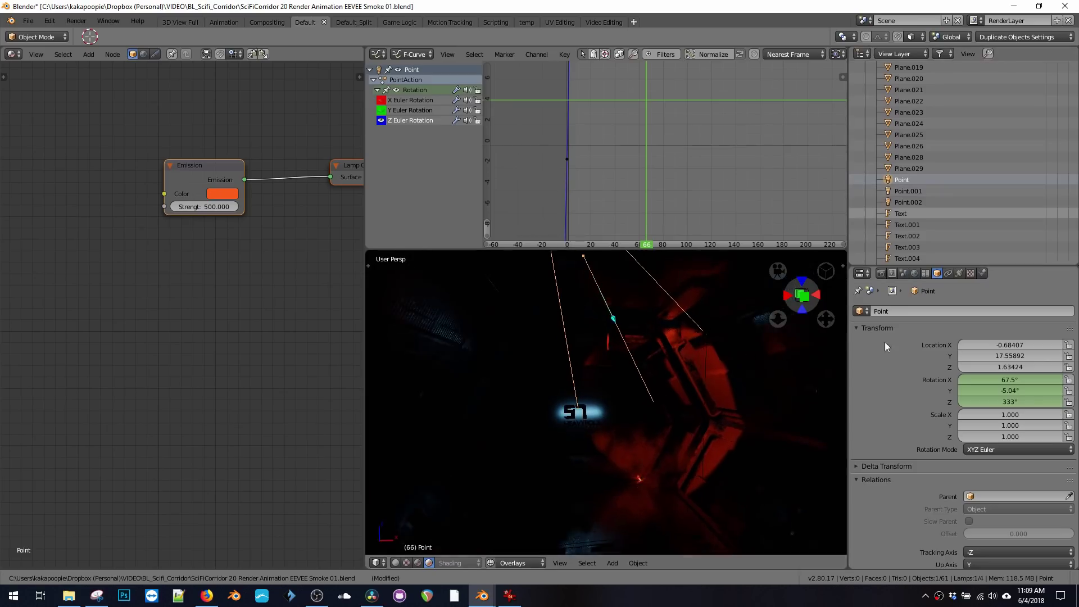
click(959, 274)
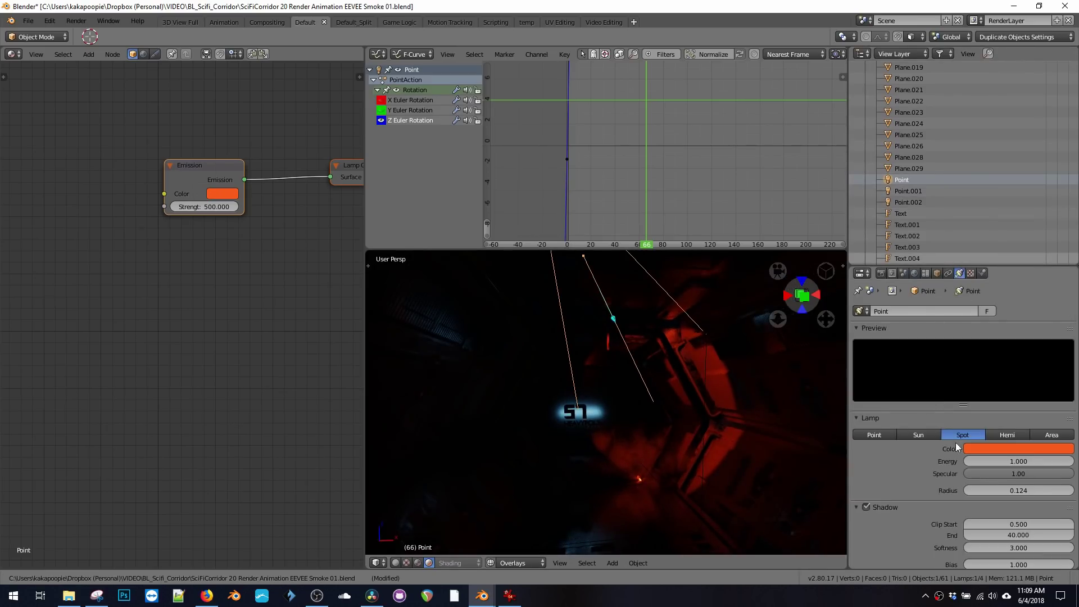
scroll(955, 444, down, 8)
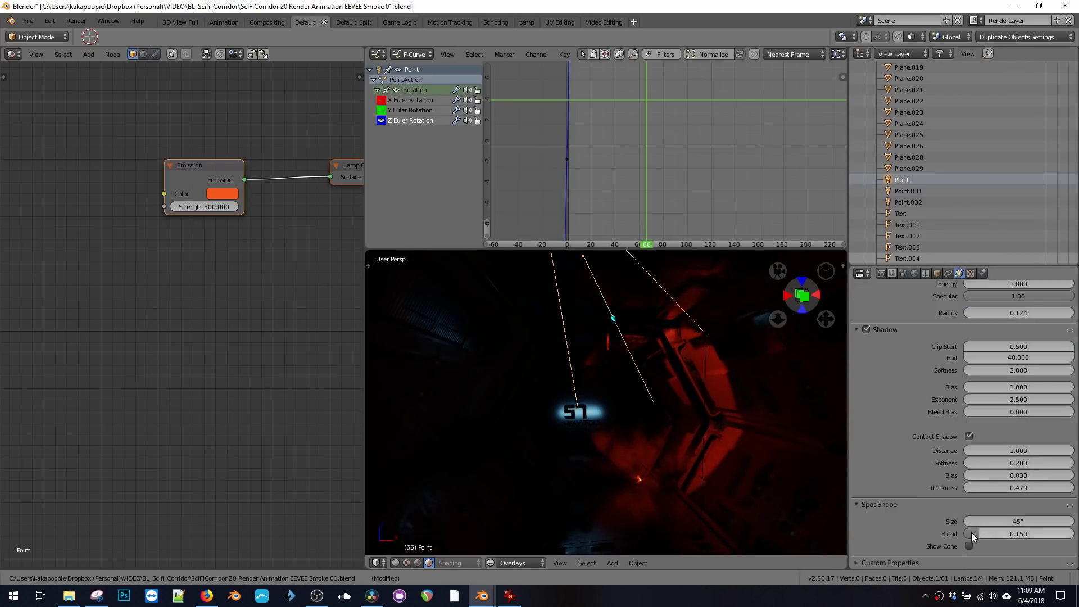
click(998, 532)
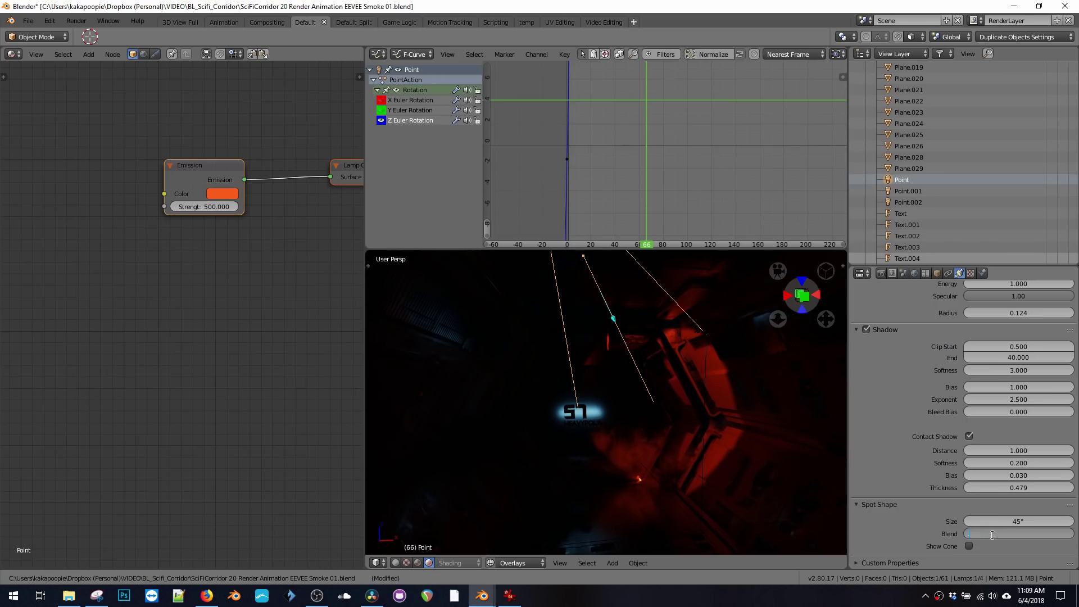
key(Return)
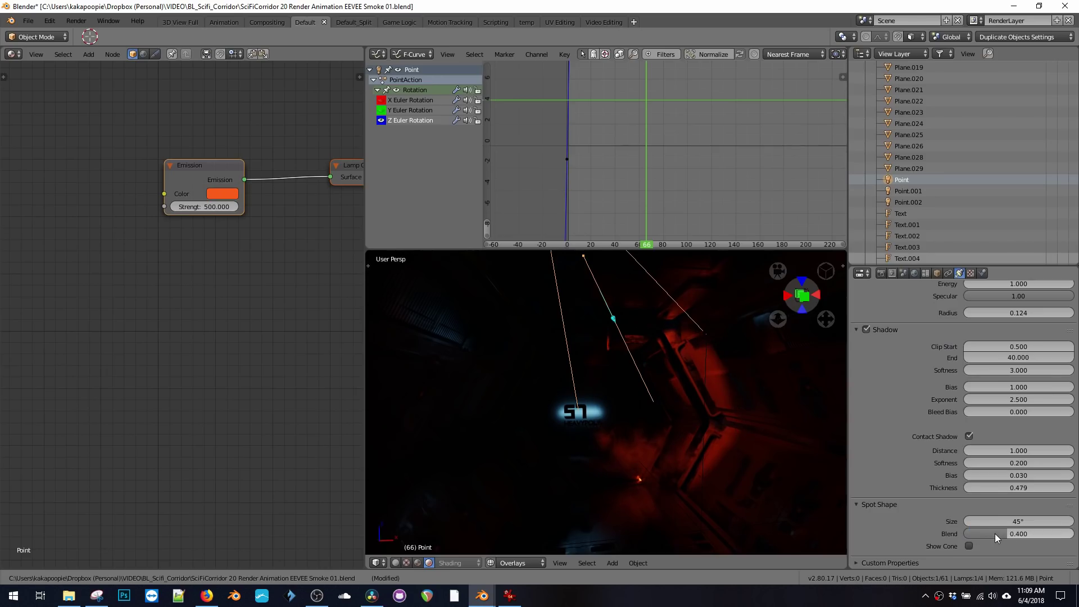
Keep Point's spot blend at 0.4 and scrub to frame 108 to preview the lighting.
click(995, 534)
text(.6)
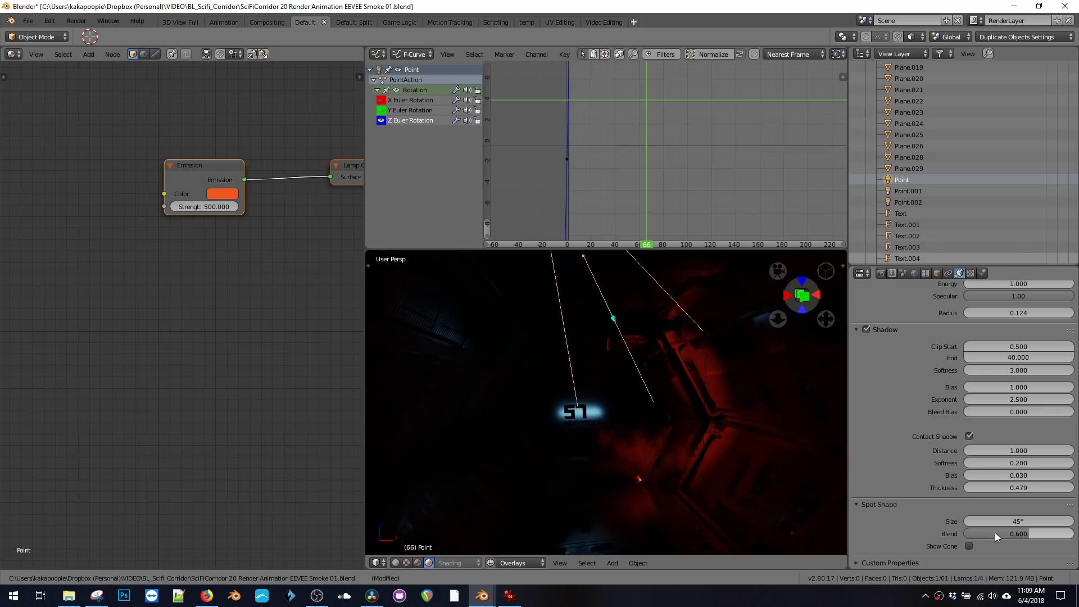
key(Home)
text(0)
key(Return)
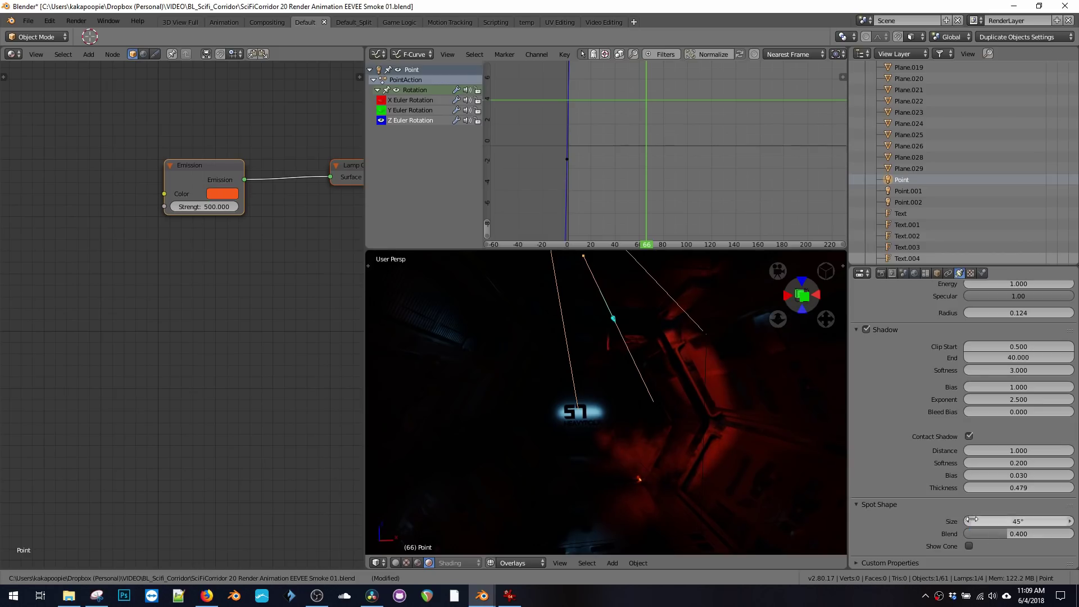
middle_drag(564, 417, 579, 388)
drag(657, 148, 698, 151)
click(698, 166)
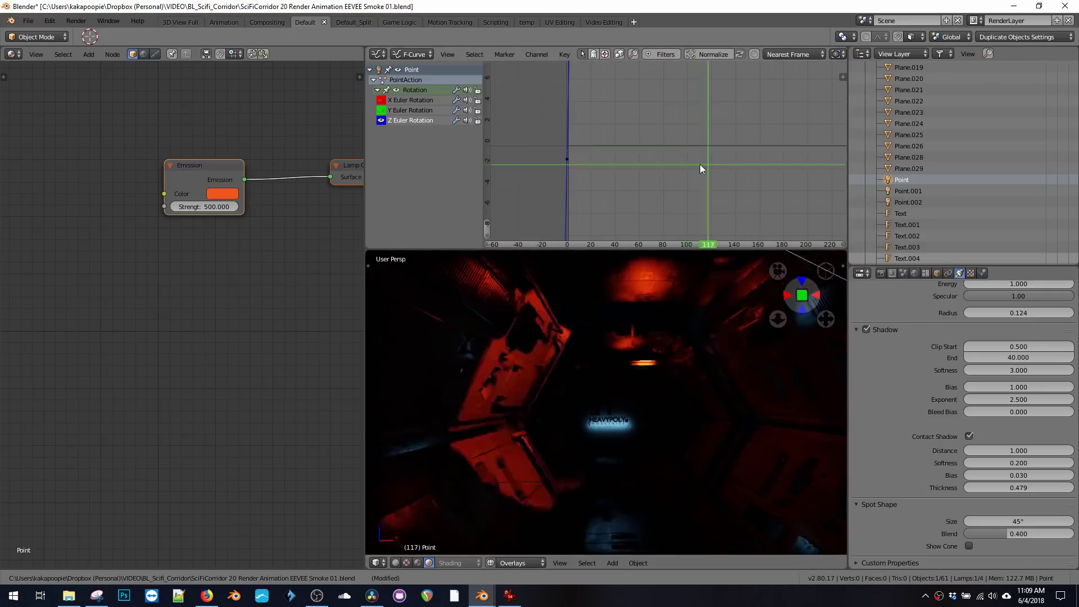
Set Point.001's spot blend to 0.4 and scrub forward from frame 95.
click(907, 191)
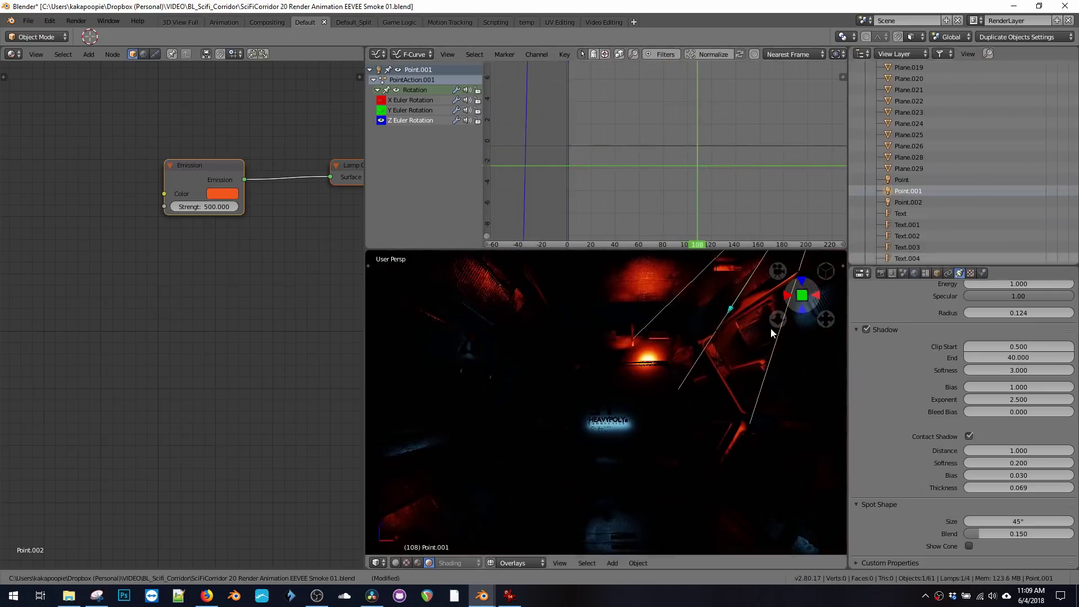
click(686, 126)
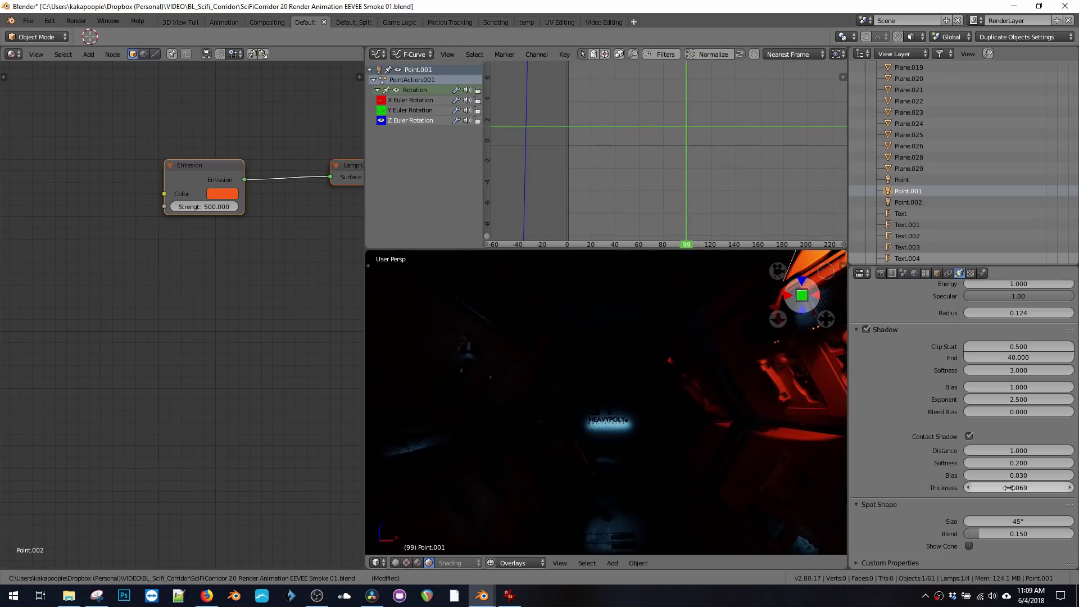
click(999, 533)
text(.4)
key(Return)
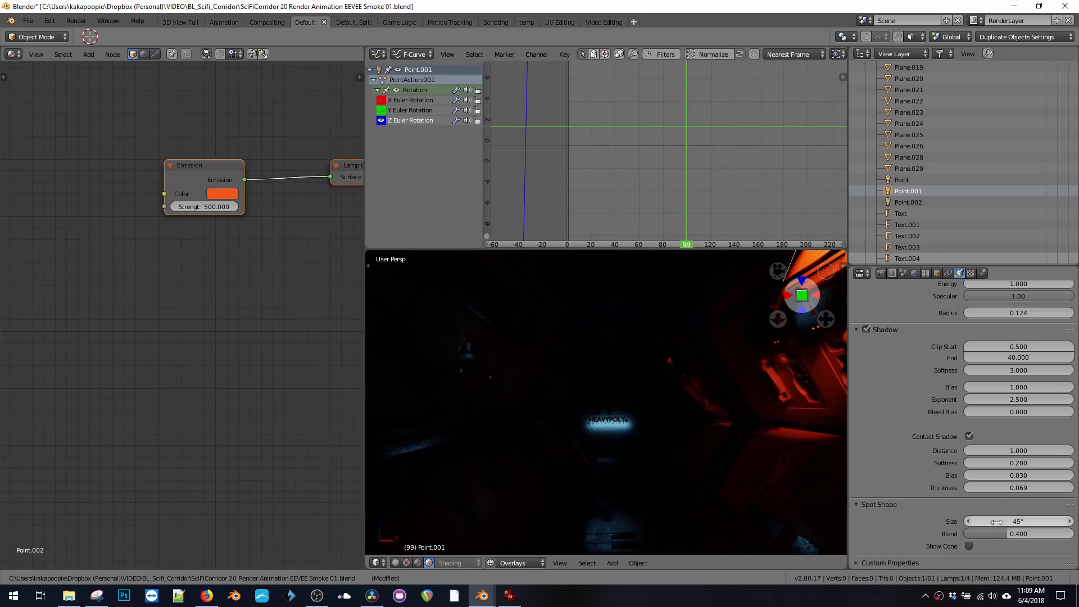
click(683, 120)
drag(684, 121, 702, 155)
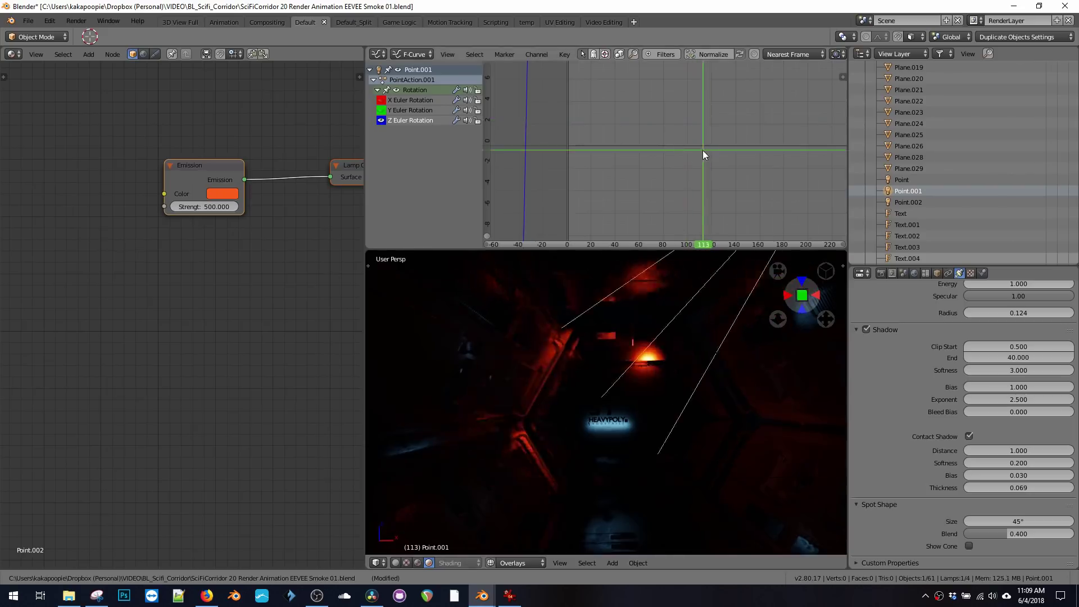
Select the door Cube.004, set its material's Metallic to 0, and go to frame 114.
right_click(612, 350)
middle_drag(270, 288, 292, 239)
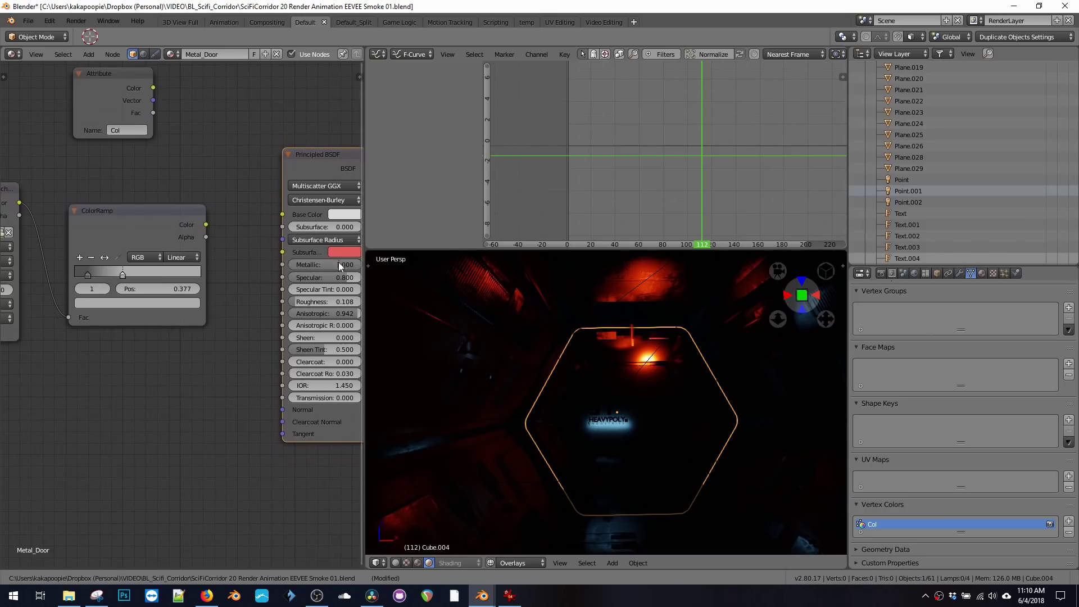
drag(338, 261, 290, 264)
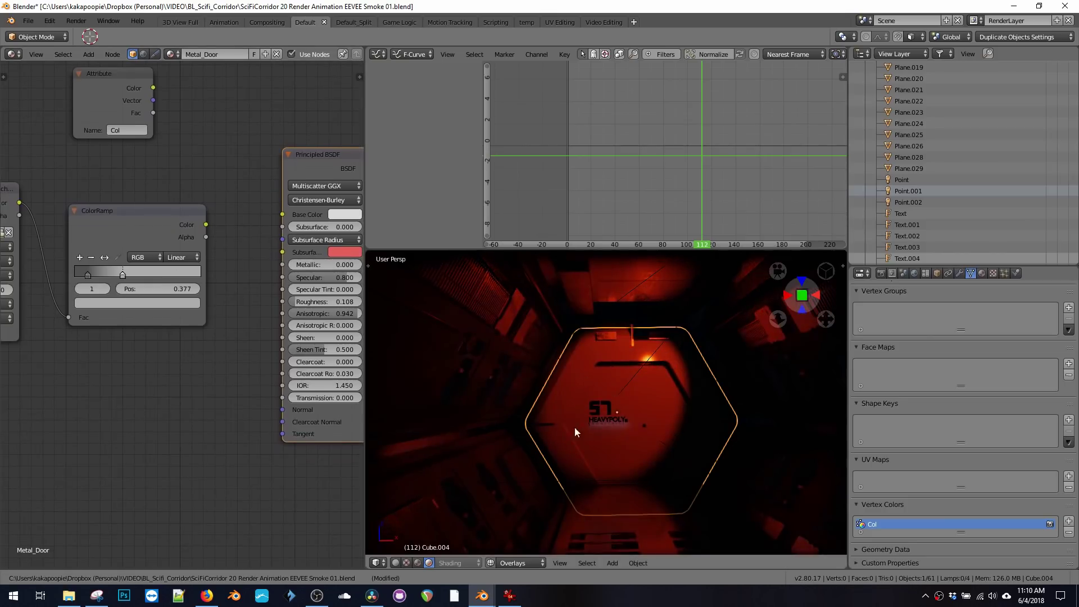
click(718, 119)
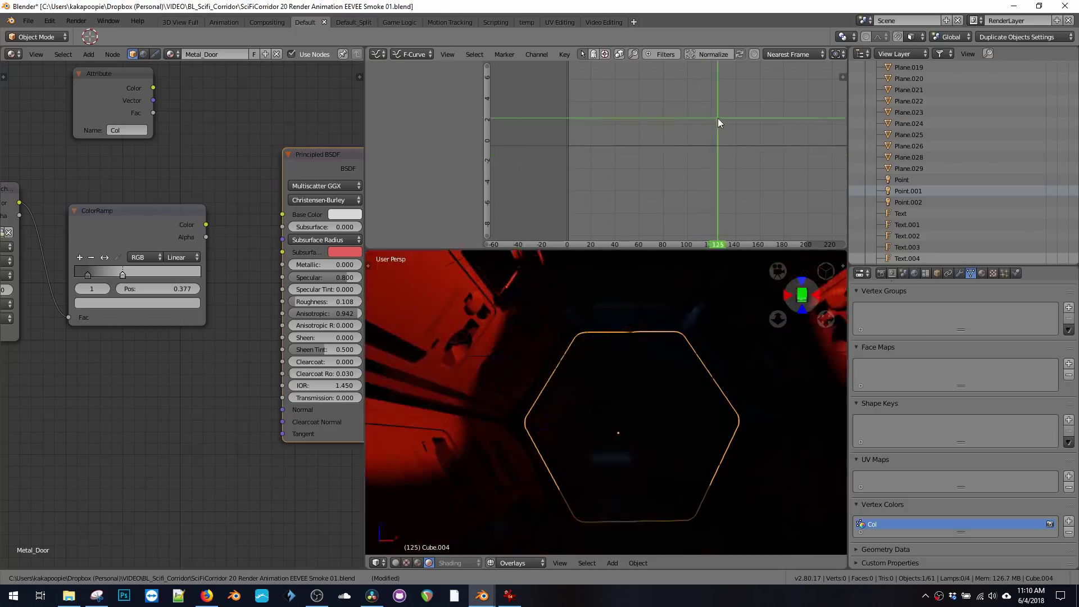
drag(718, 119, 704, 122)
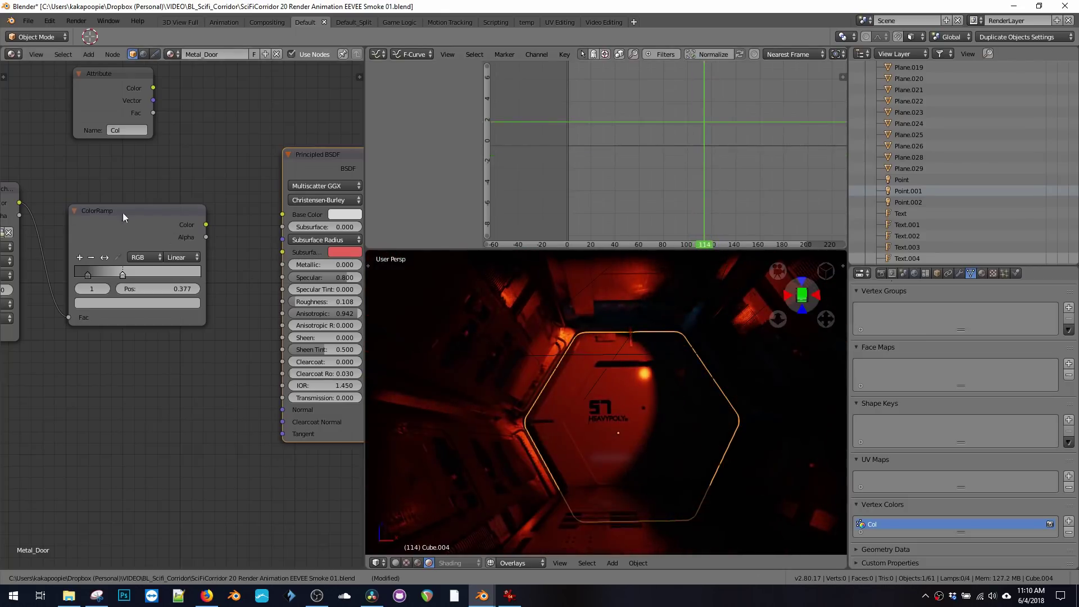
scroll(202, 159, down, 3)
scroll(220, 170, up, 3)
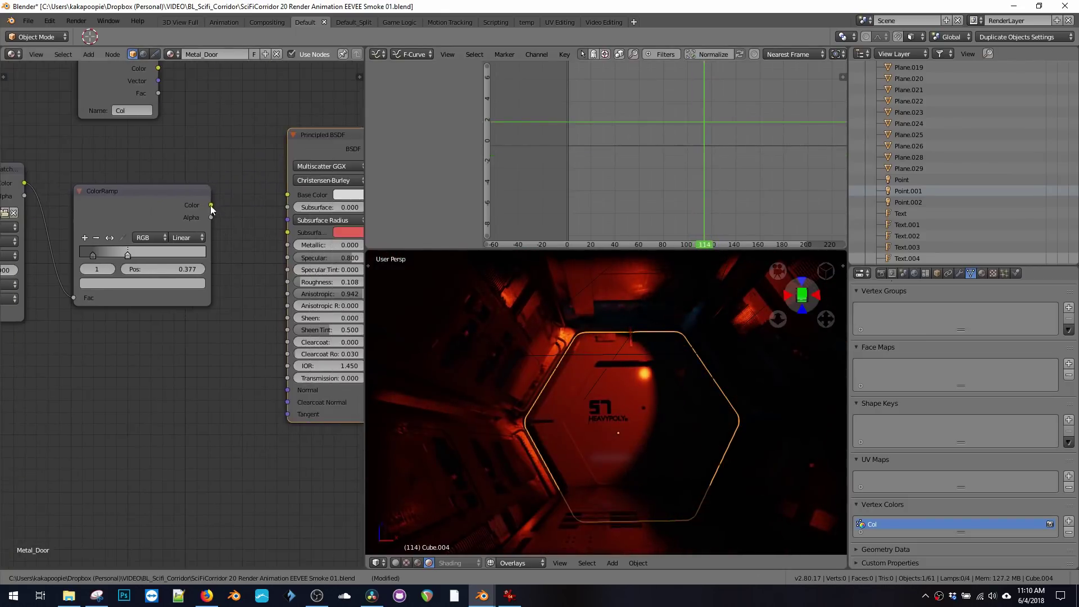
Link the ColorRamp Color into Roughness and slide the second ramp stop slightly left.
drag(211, 205, 240, 245)
drag(283, 286, 283, 287)
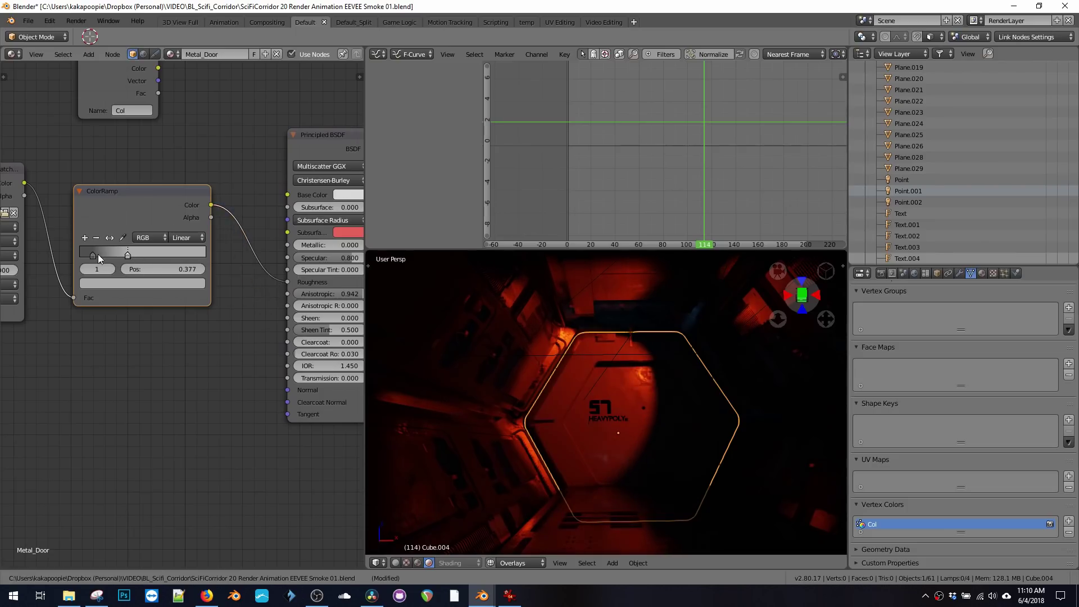
drag(128, 256, 92, 255)
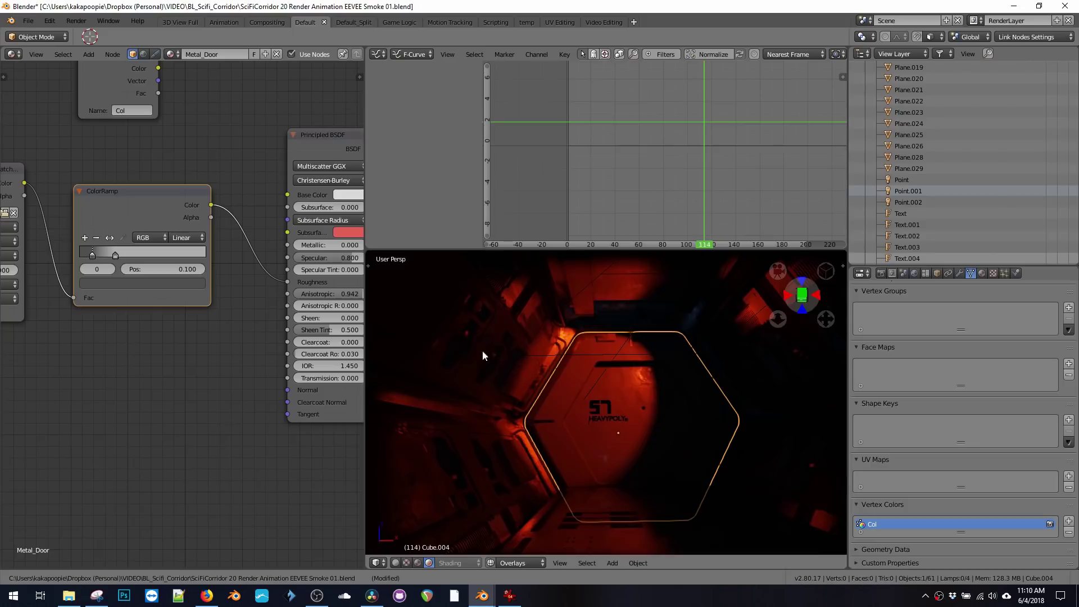
Select Bool_Cutter_3 together with the door Cube.004 as the active object.
middle_drag(605, 361, 566, 318)
right_click(561, 307)
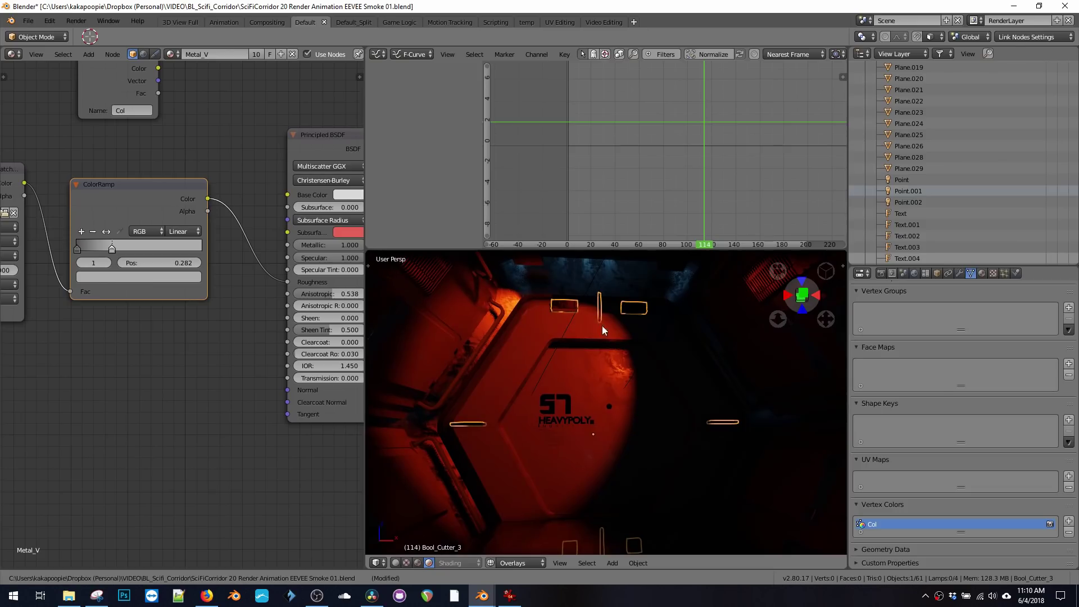
right_click(526, 355)
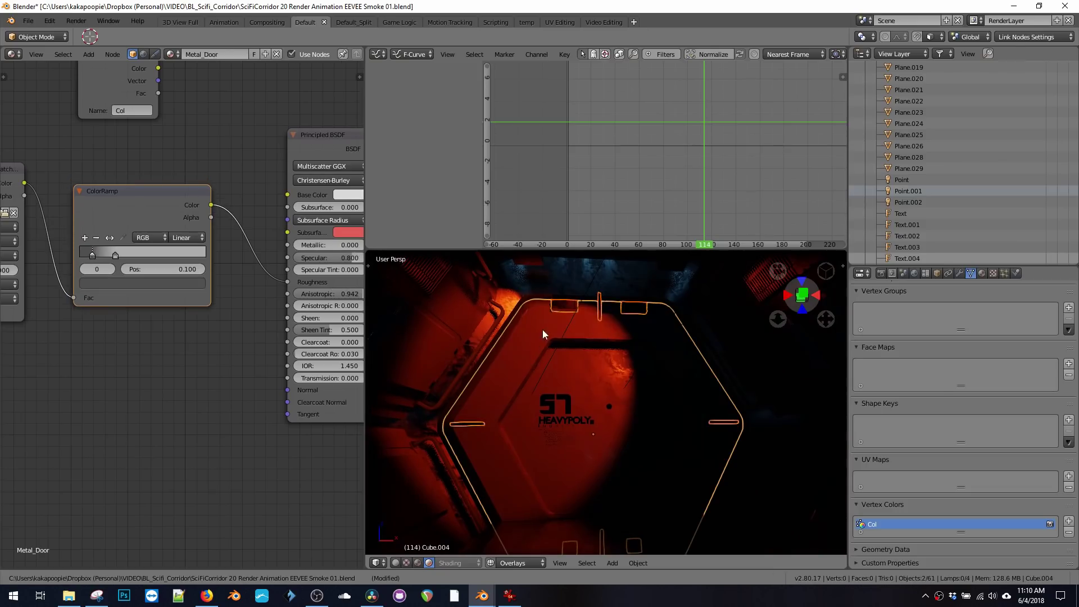
right_click(567, 307)
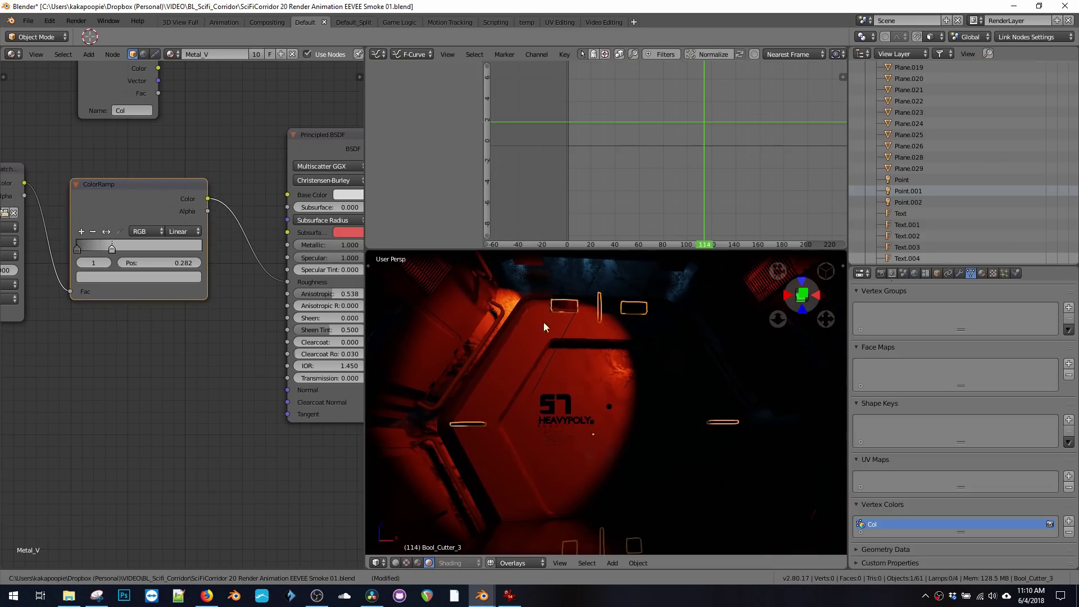
right_click(520, 358)
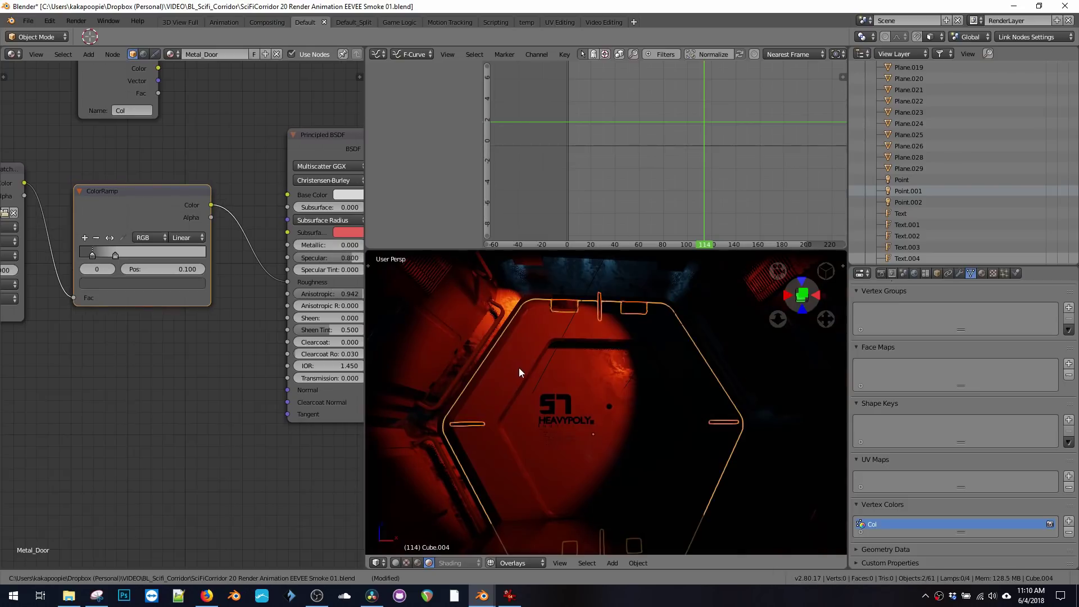
Join the cutter into the door Cube.004 with Ctrl+J.
key(ctrl+j)
middle_drag(545, 345, 530, 339)
scroll(539, 332, up, 3)
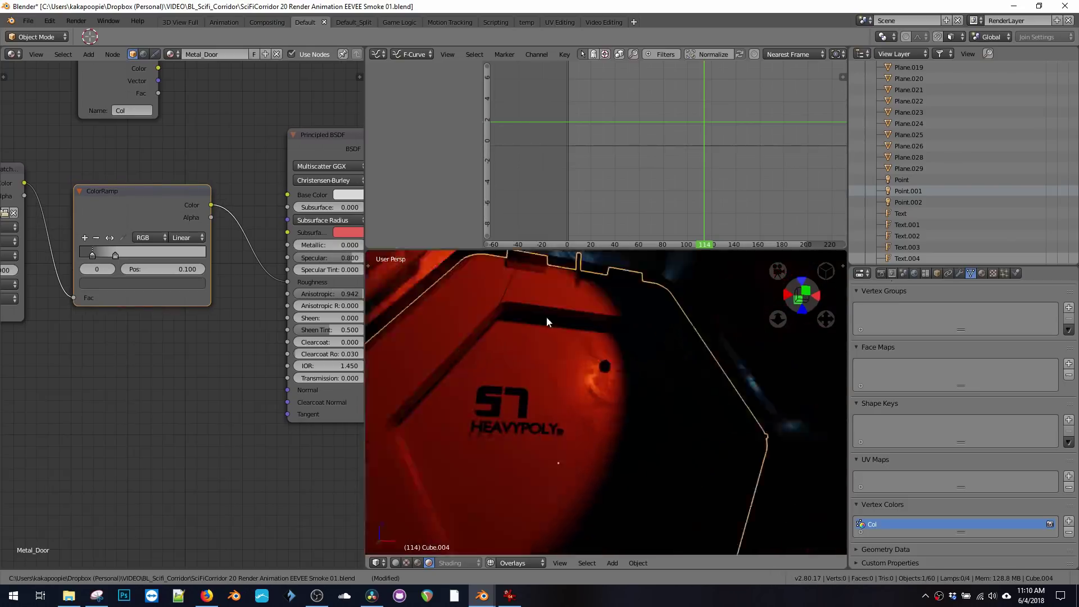
scroll(545, 323, down, 2)
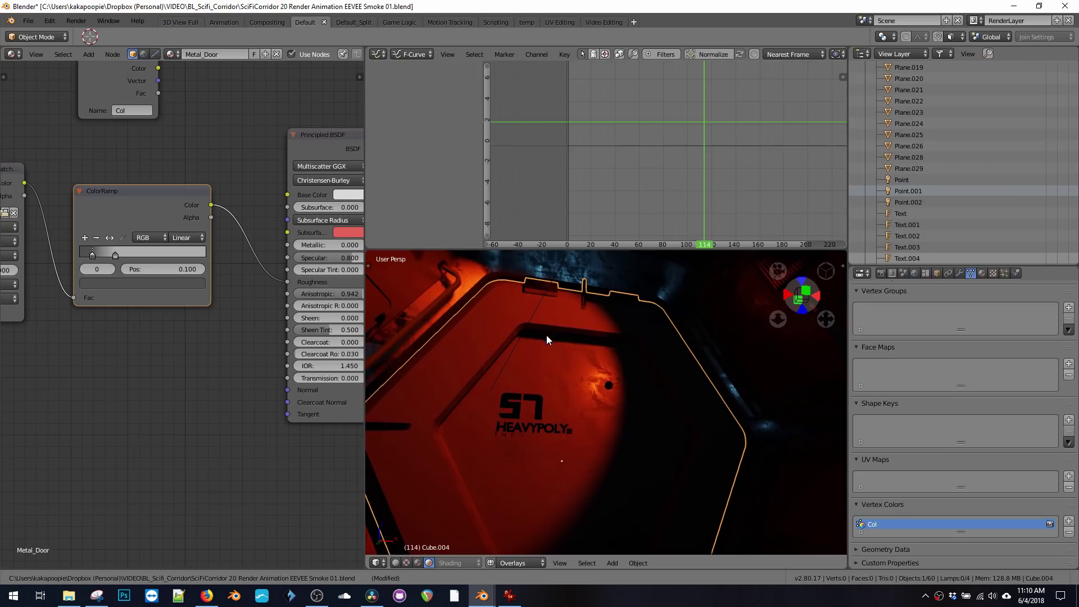
In Edit Mode, select the cutter geometry and cut it into the door with Intersect (Boolean).
key(Tab)
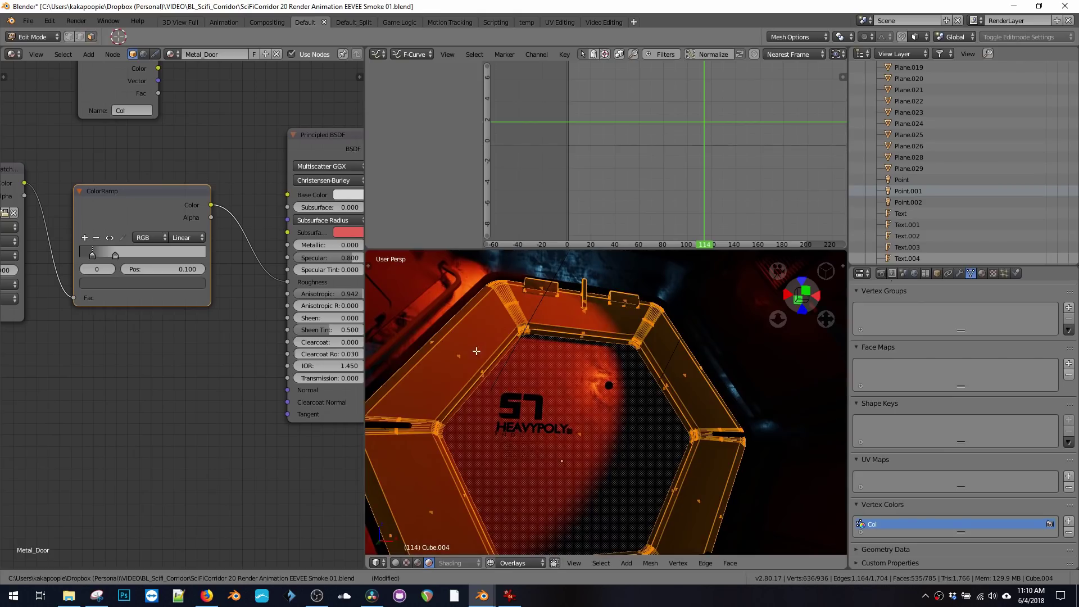
click(473, 352)
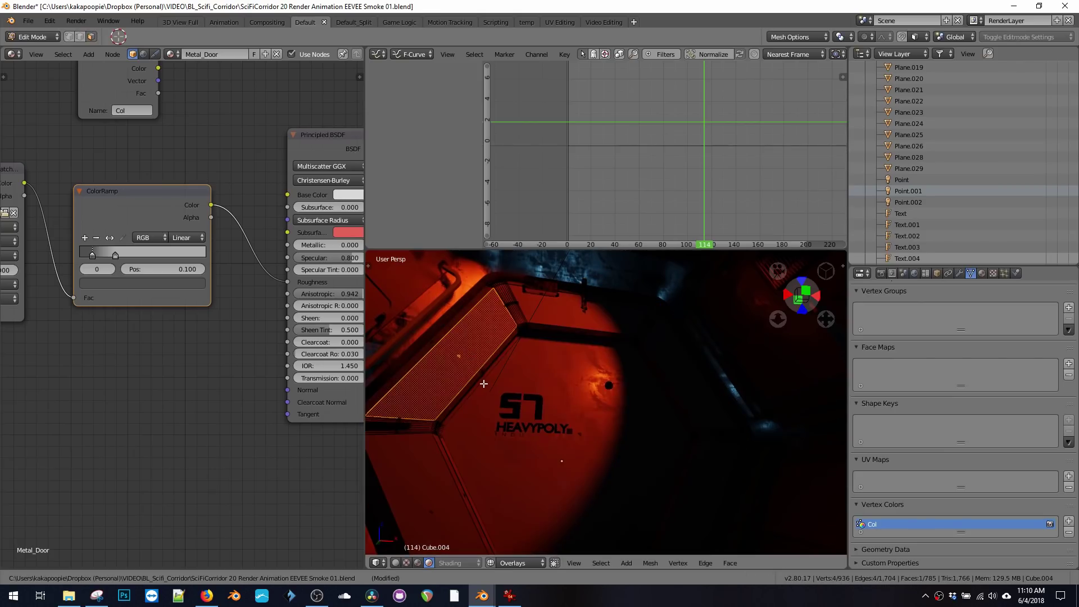
key(ctrl+l)
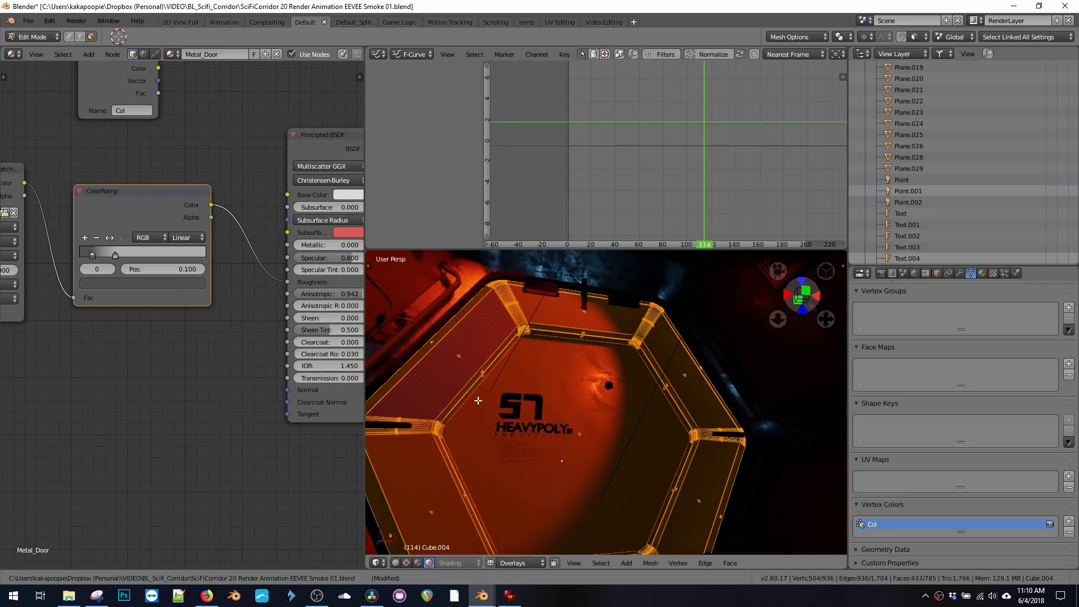
key(ctrl+i)
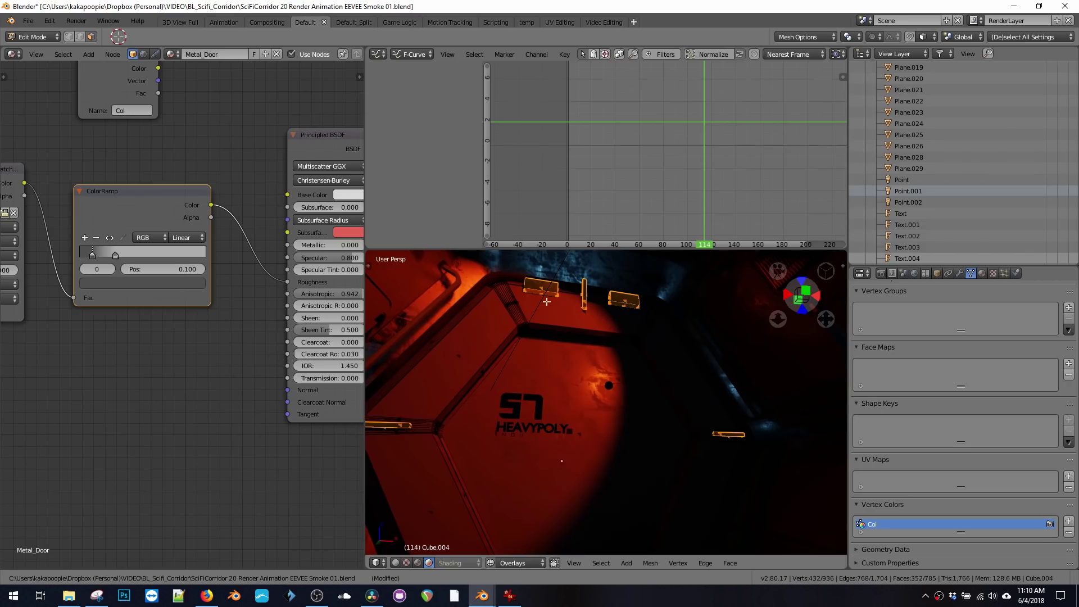
key(ctrl+f)
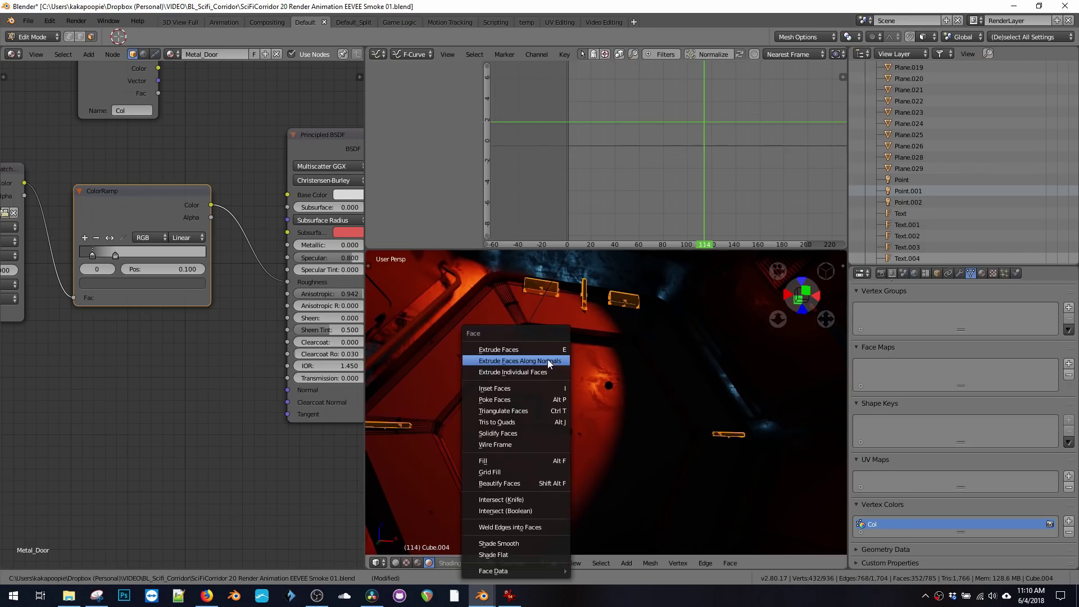
click(507, 512)
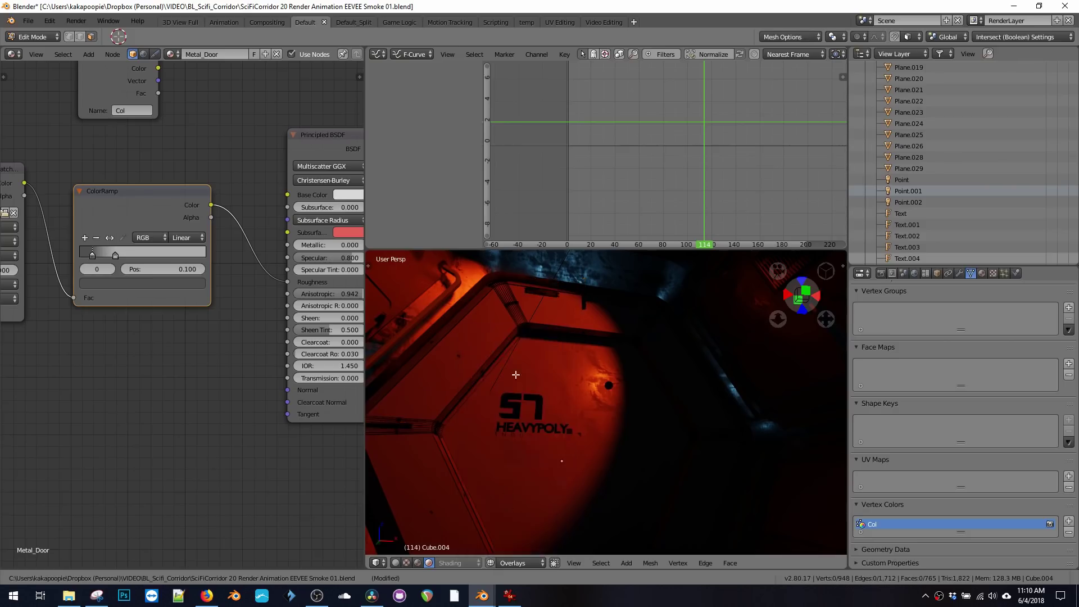
Select the whole door mesh and assign it the Metal_Door material.
click(459, 343)
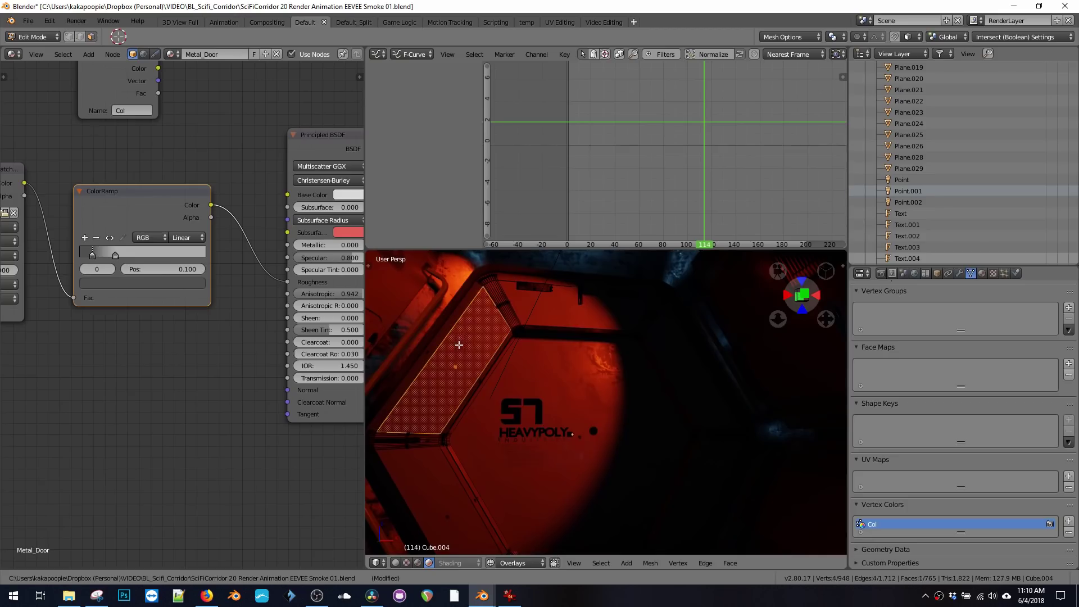
key(ctrl+l)
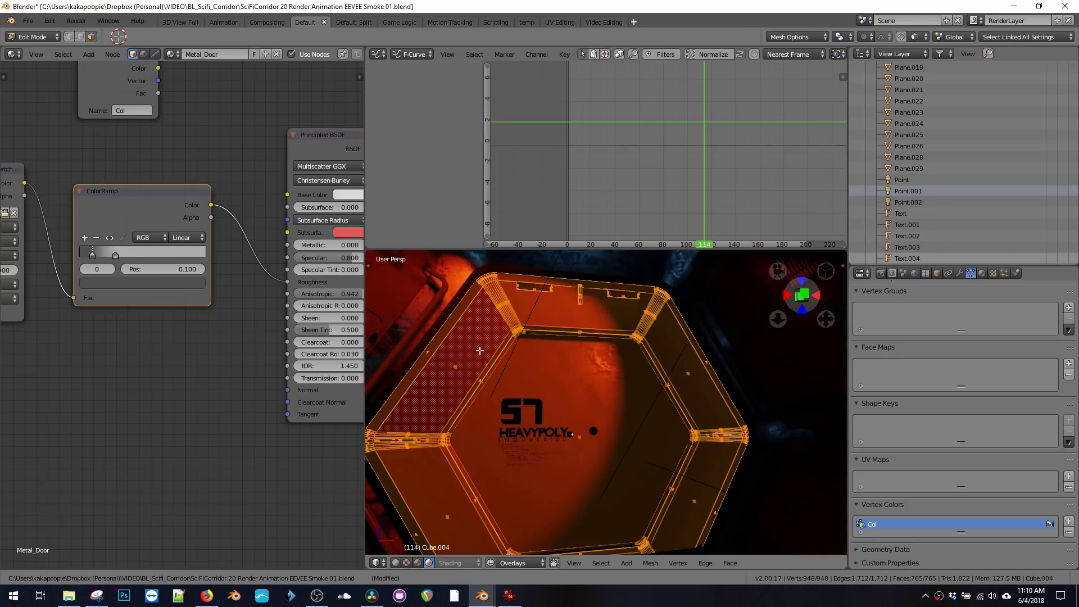
click(981, 273)
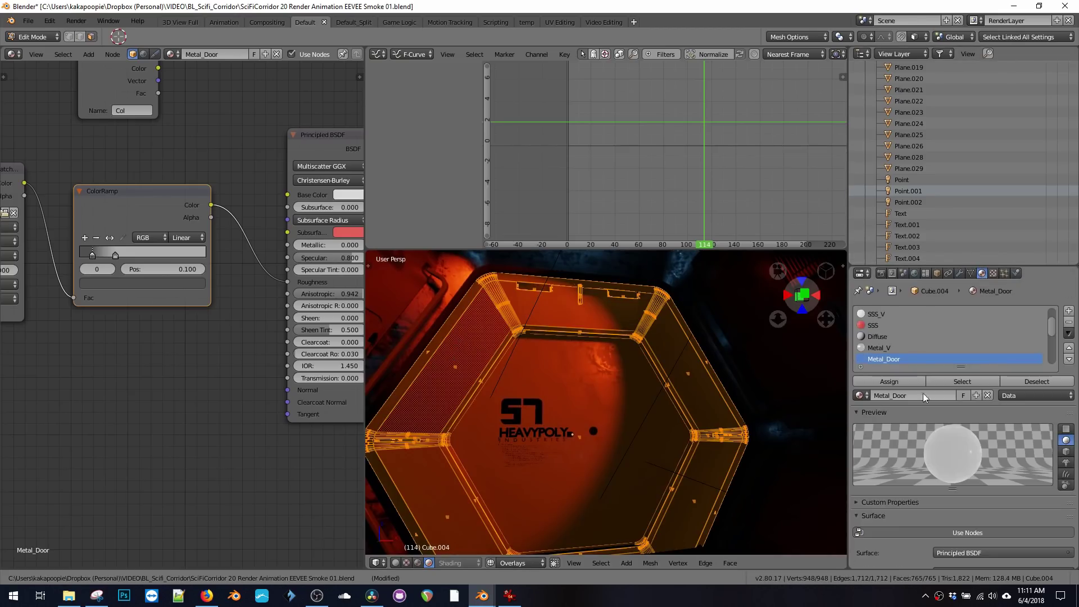
click(888, 381)
middle_drag(492, 355, 503, 416)
scroll(562, 416, down, 6)
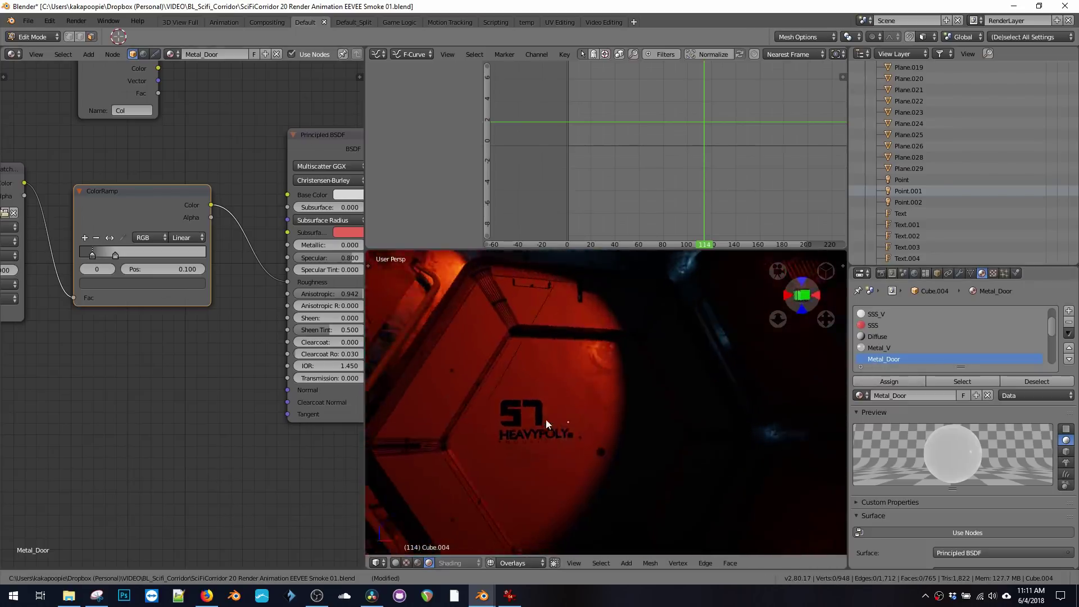
scroll(550, 444, down, 3)
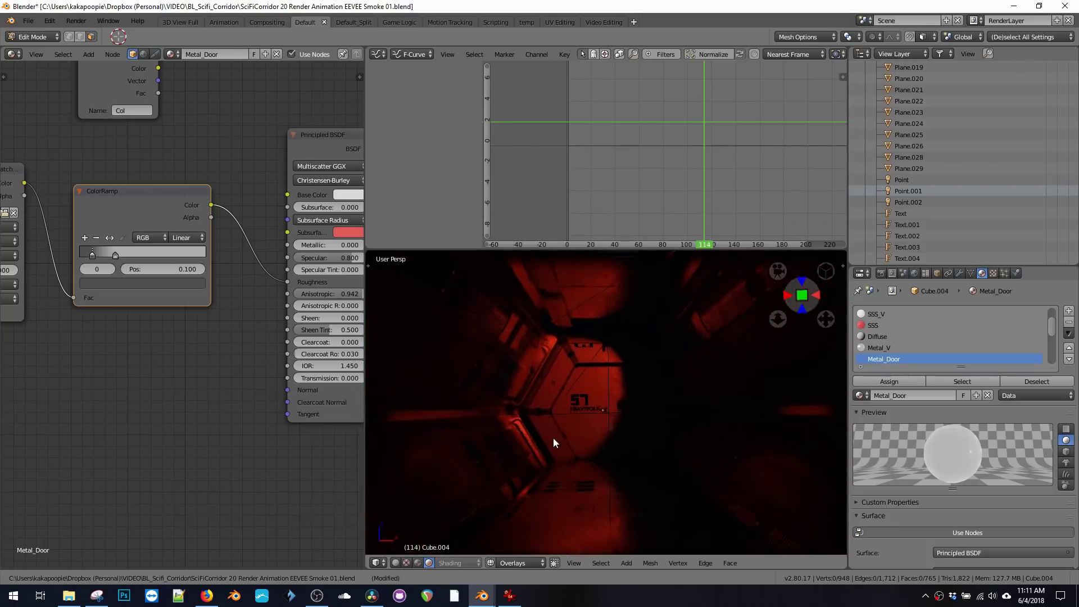
Save As 'SciFiCorridor 20 Render Animation EEVEE Smoke 02.blend'.
click(30, 22)
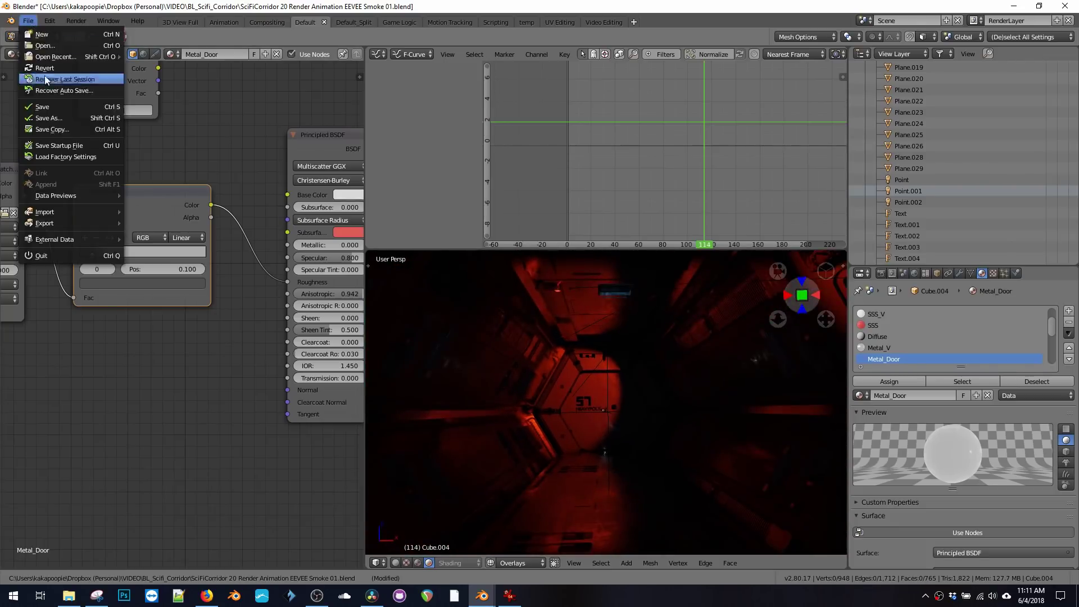
click(49, 119)
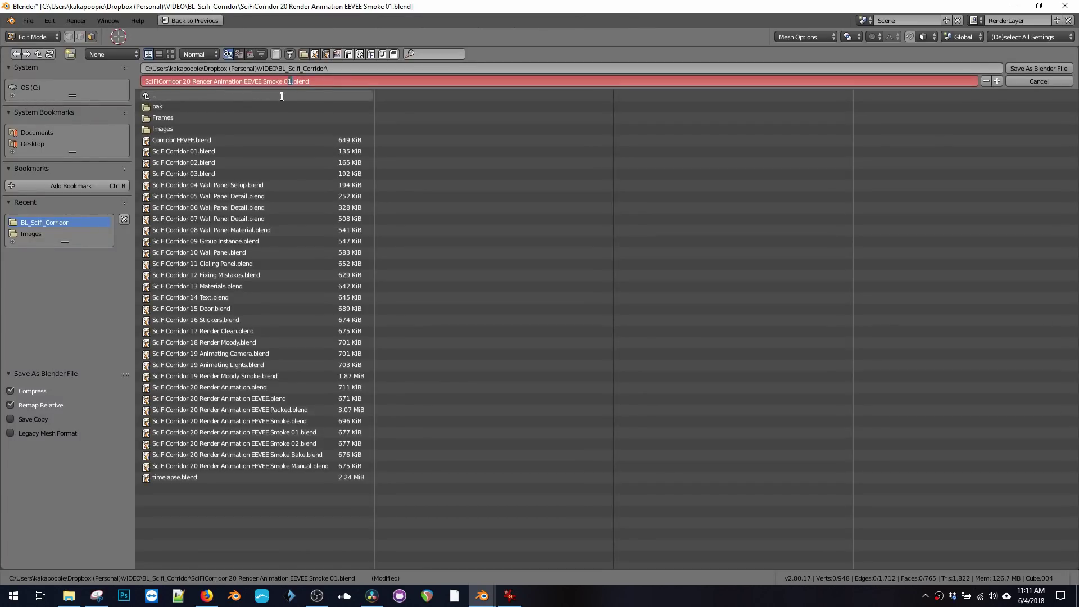
key(Return)
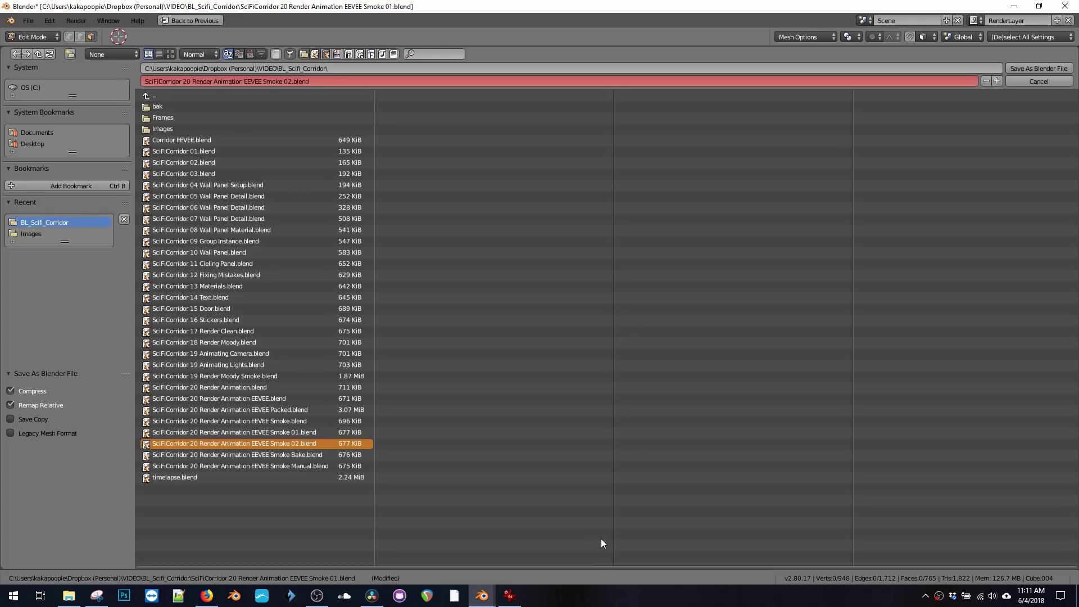
scroll(599, 388, up, 3)
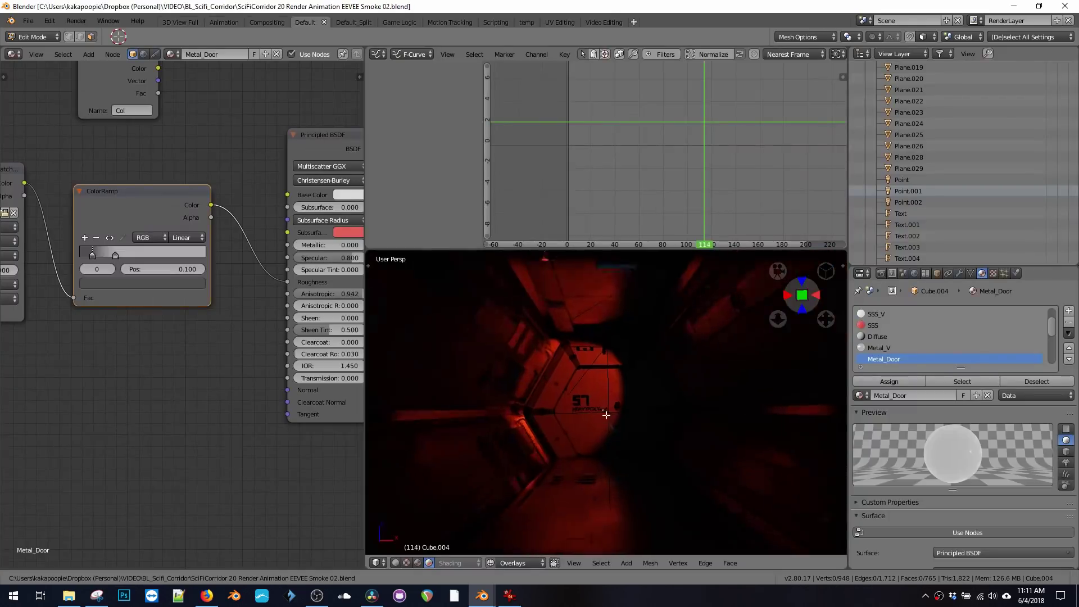
key(space)
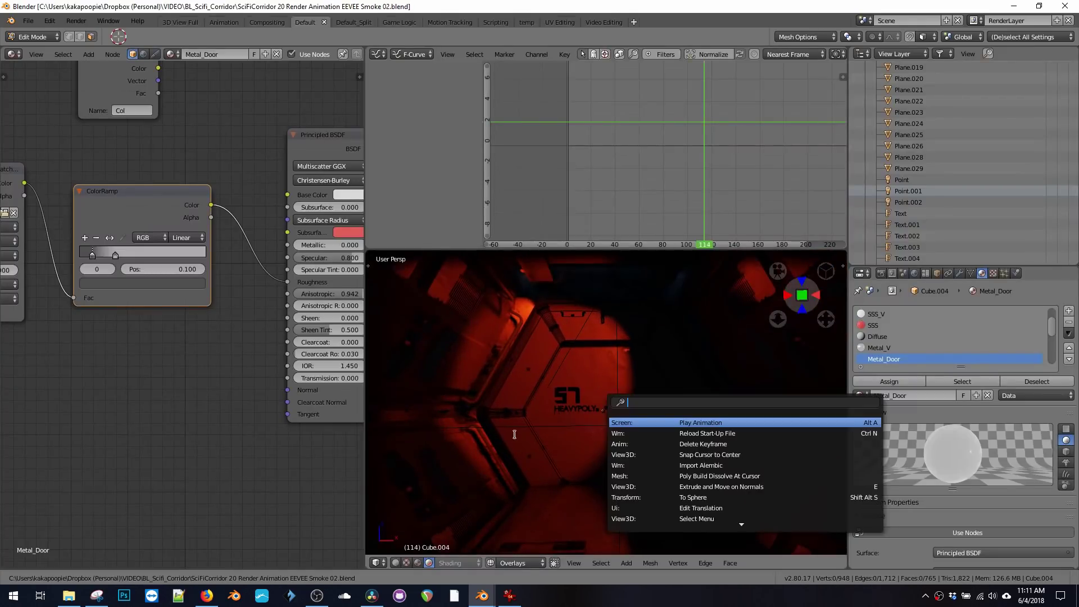
Switch to Object Mode, set the 3D cursor on the door, and bring up the Add lamp list.
key(Escape)
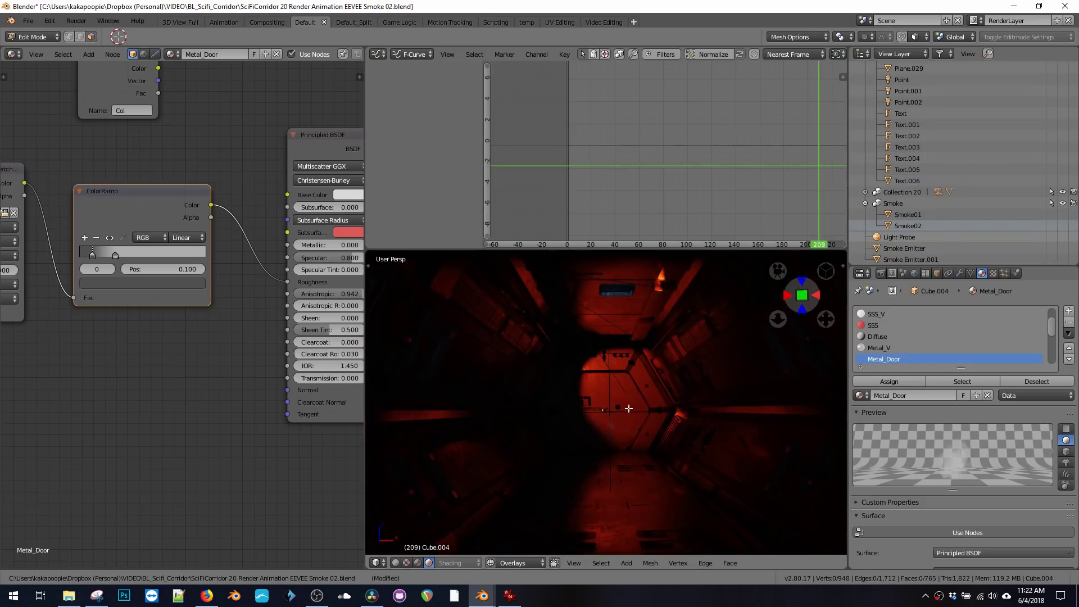
key(Tab)
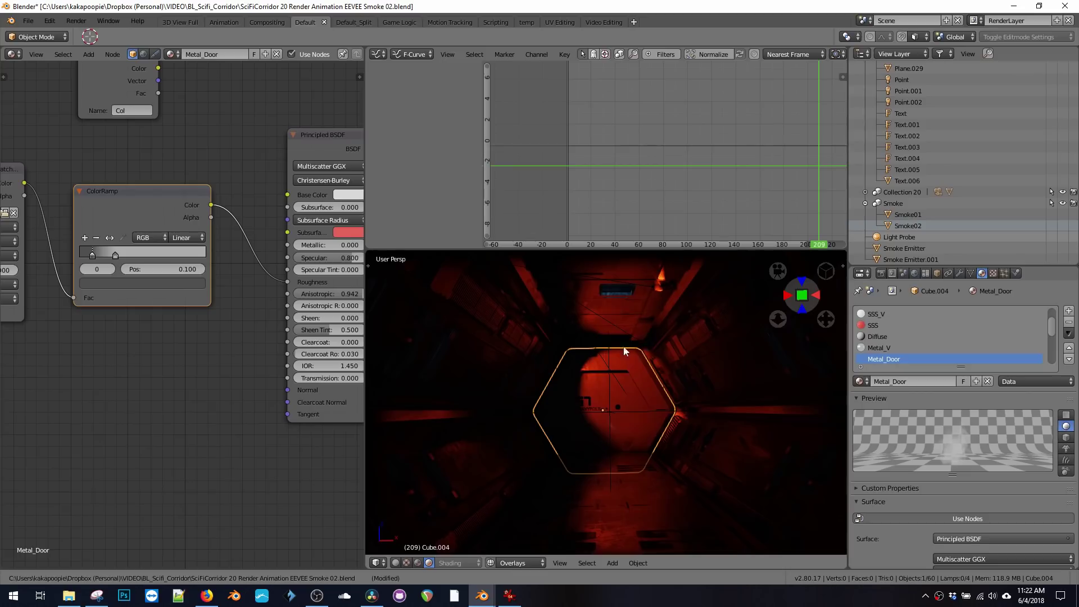
click(602, 330)
key(shift+a)
Add a point lamp at the door and set its energy to 0.05.
mouse_move(590, 410)
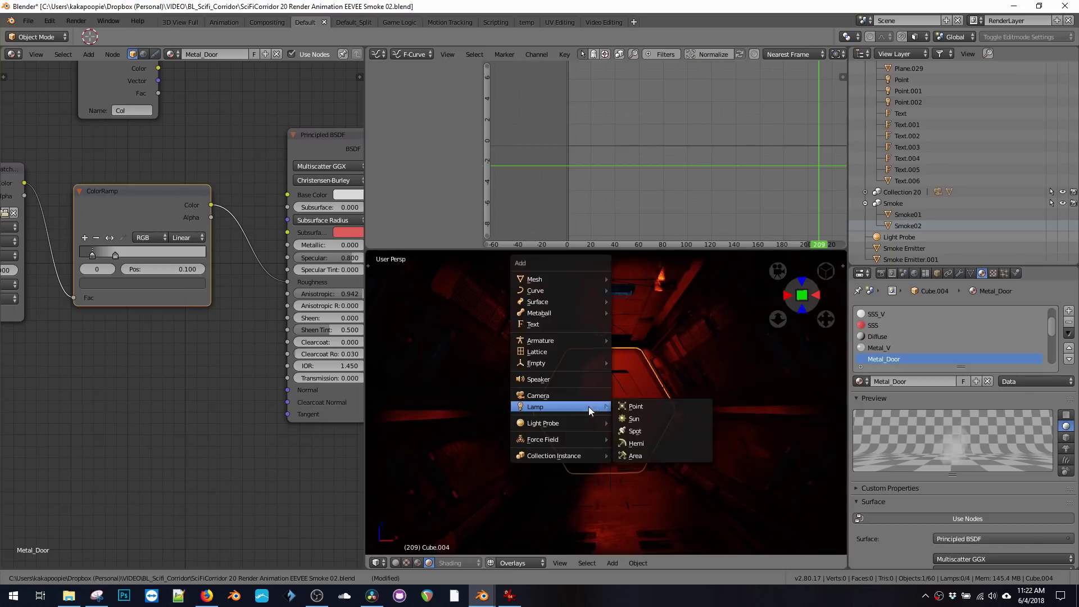
click(631, 407)
key(g)
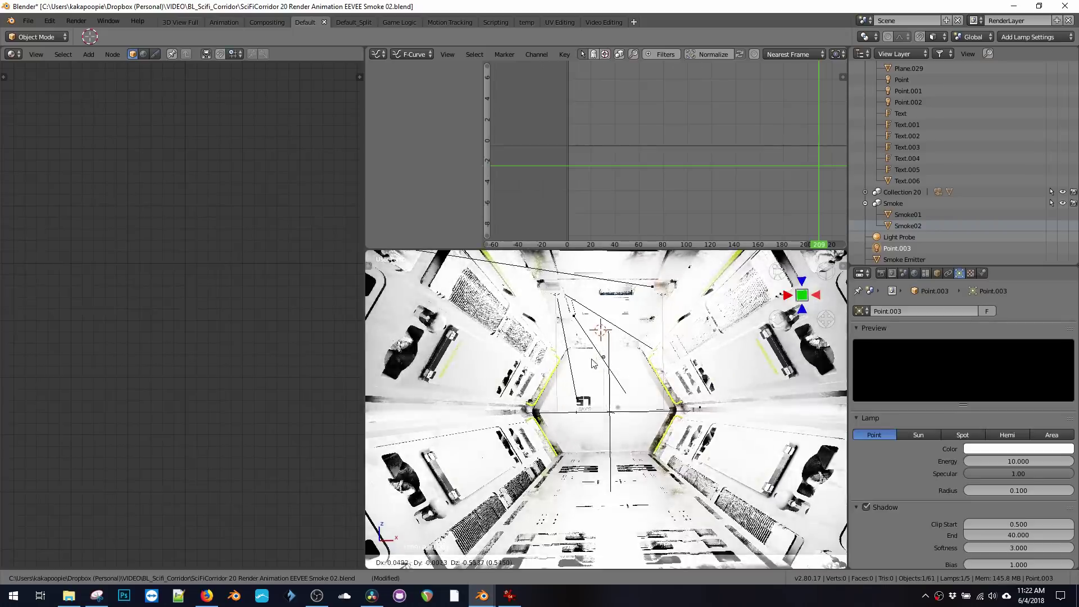
click(630, 428)
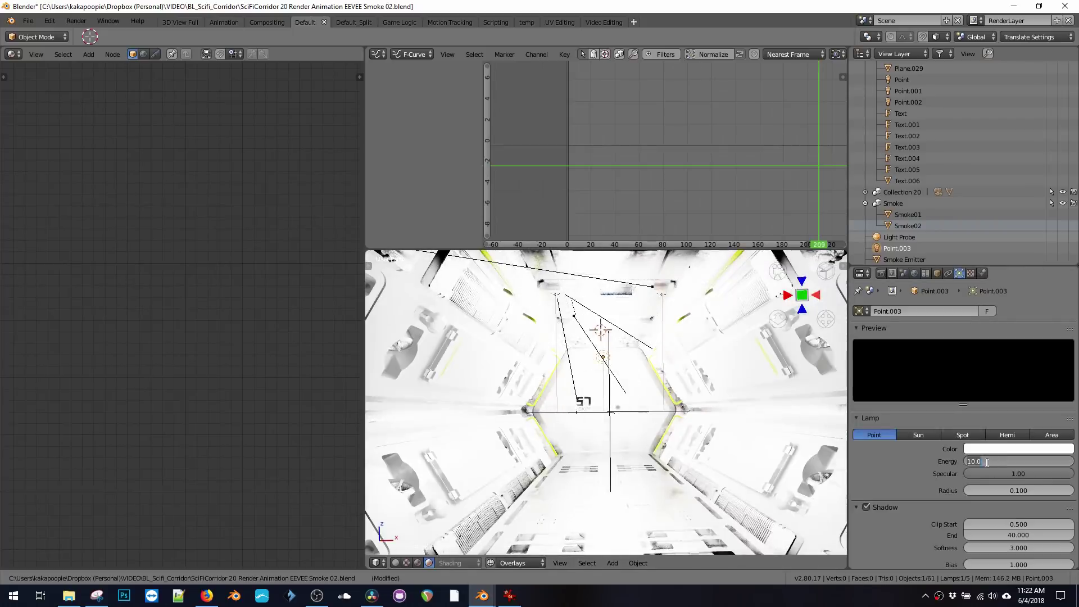
text(0.1)
key(Return)
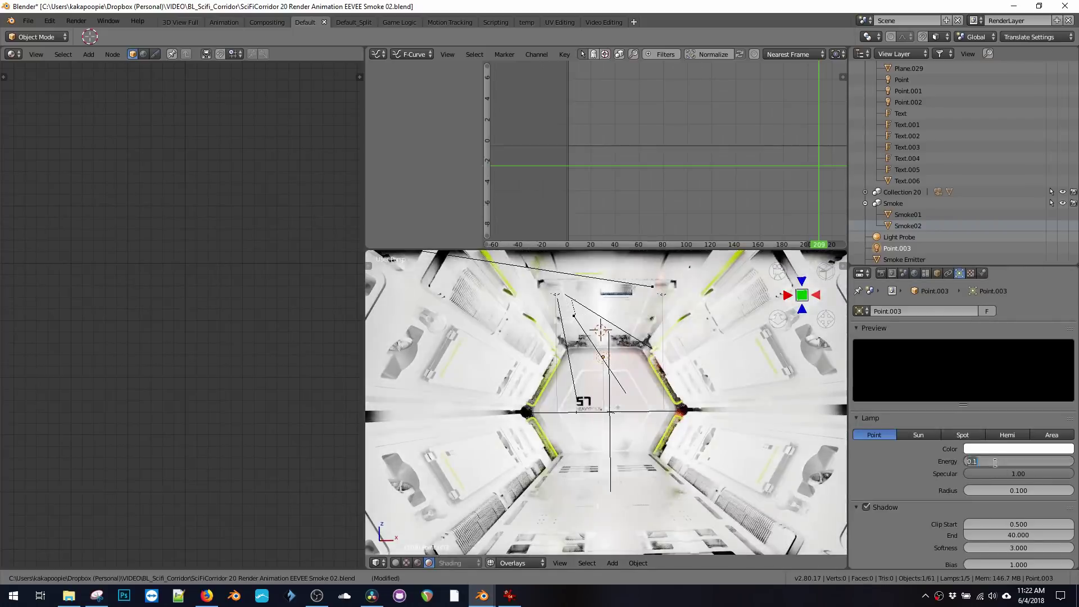
key(Return)
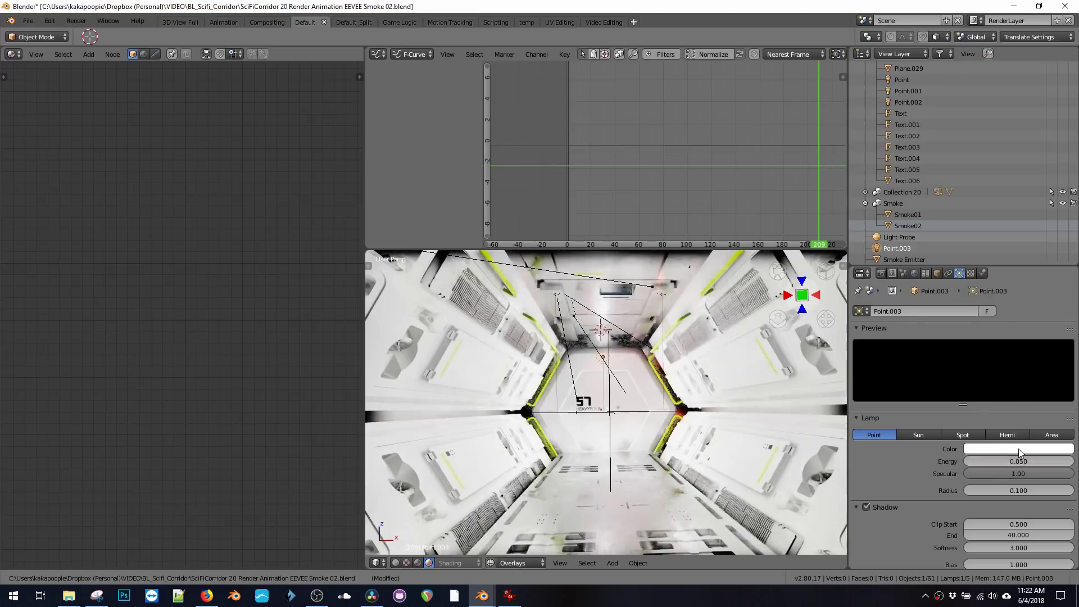
Give the Point.003 lamp an orange colour and start repositioning it.
click(1014, 450)
click(1049, 350)
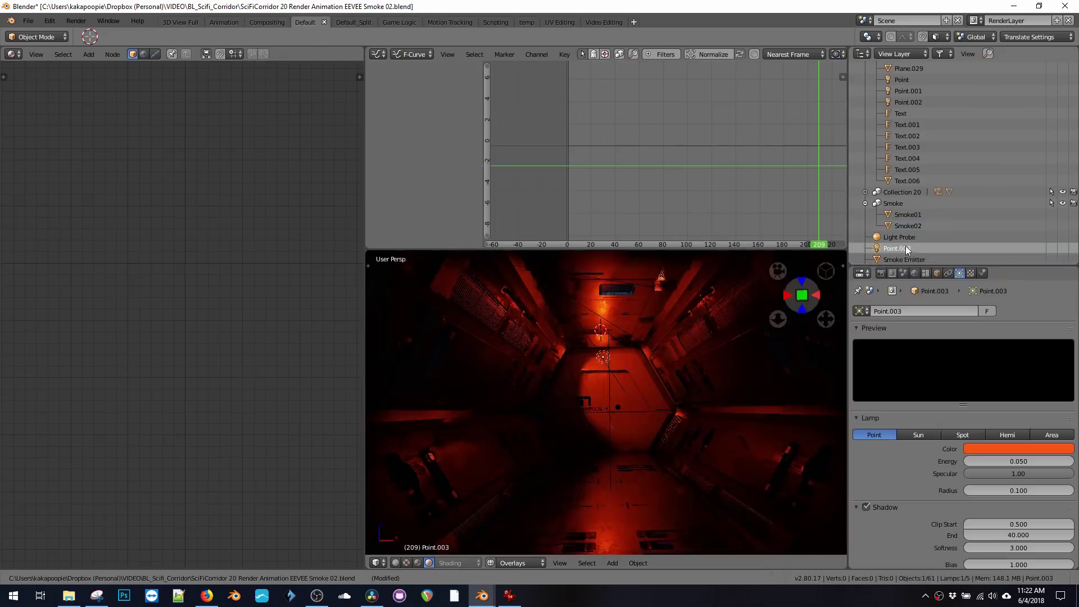
click(886, 249)
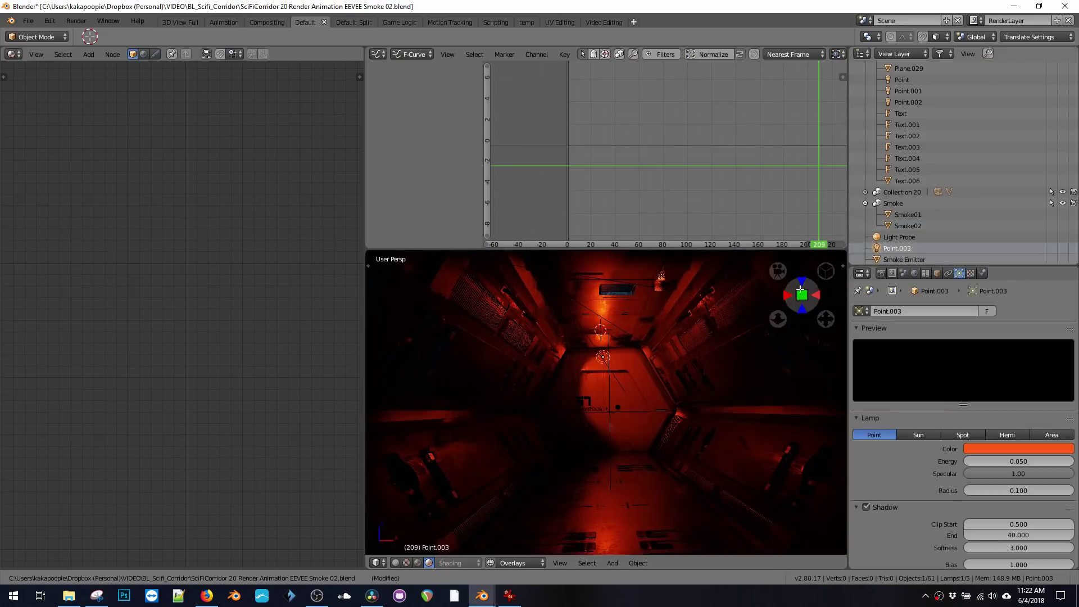
key(g)
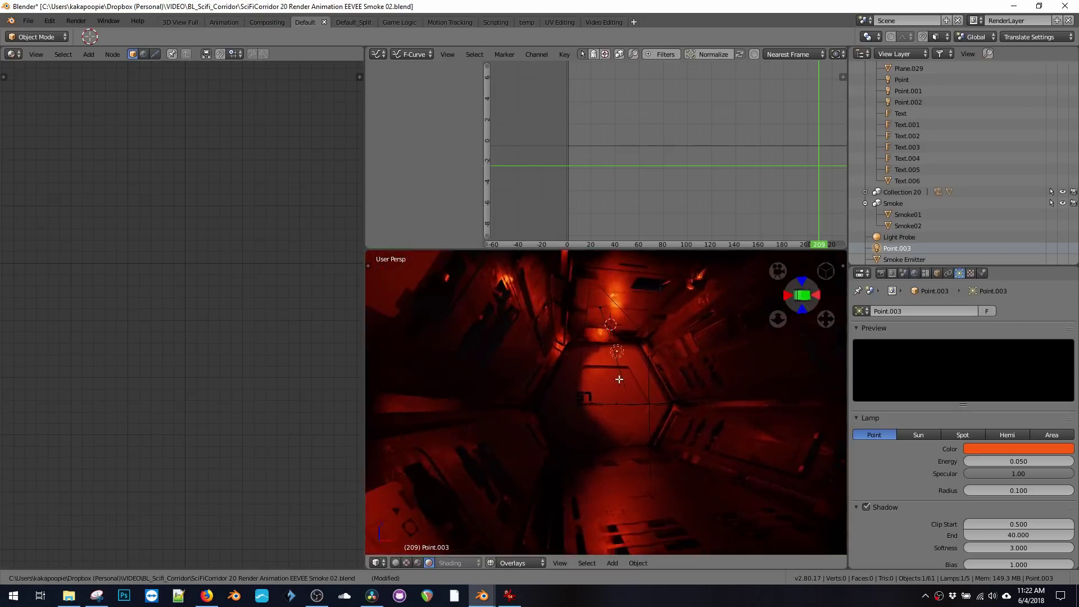
Raise Point.003 vertically and set its energy to 0.04.
key(g)
key(z)
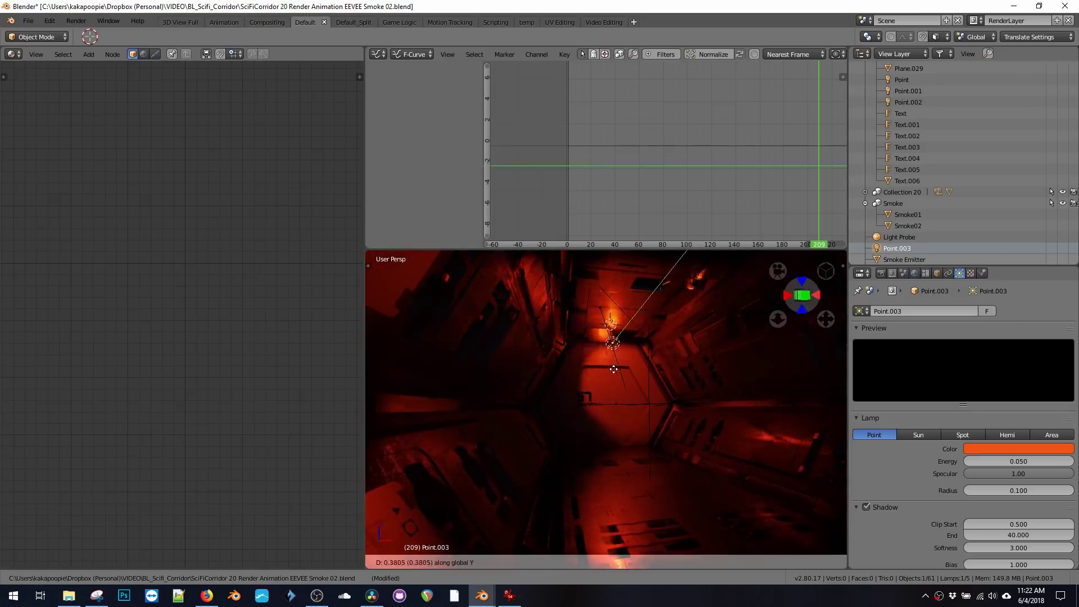
mouse_move(614, 369)
middle_down()
mouse_move(583, 373)
mouse_move(614, 373)
middle_up()
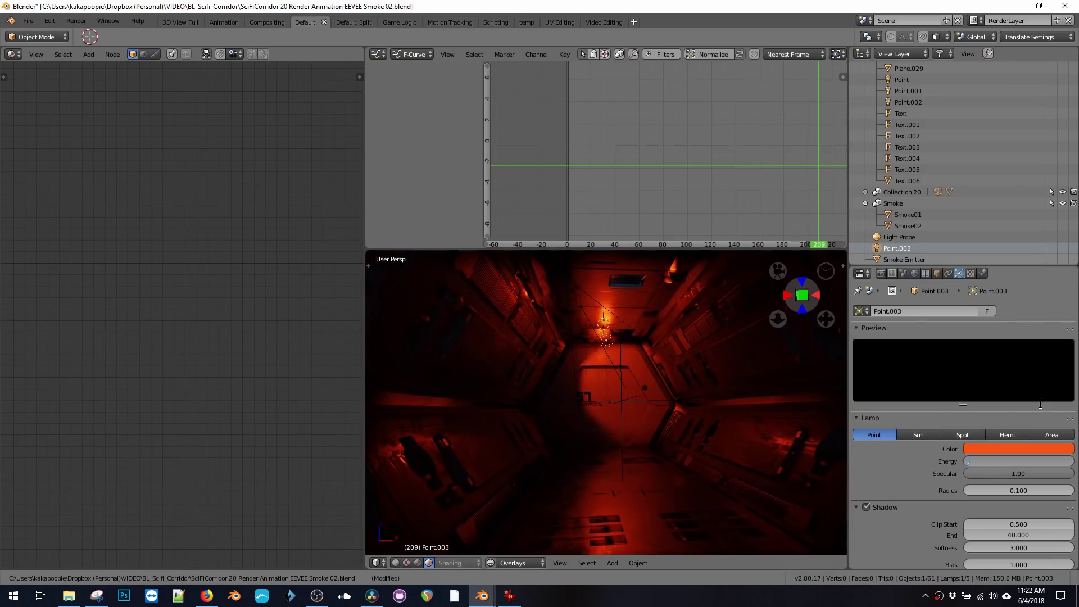
text(.01)
key(Return)
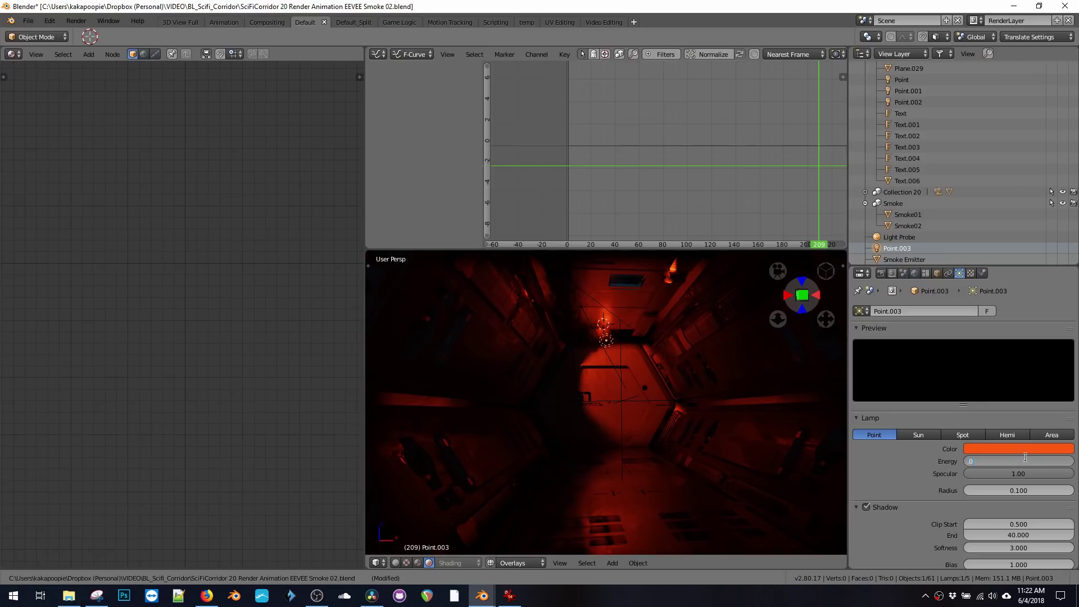
key(Return)
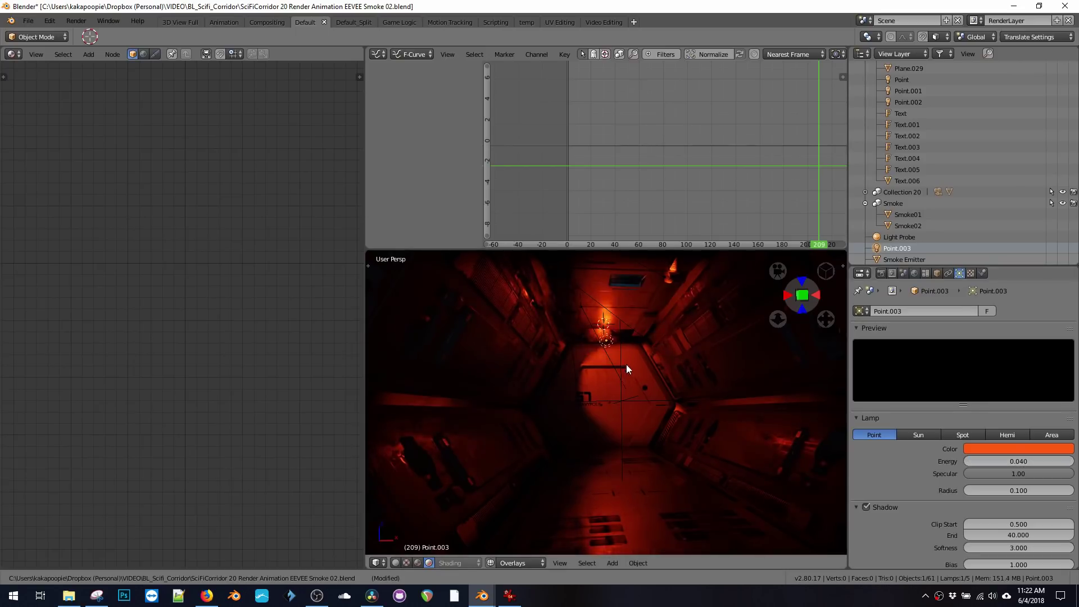
Play and stop the animation to preview the lighting, then duplicate the orange lamp.
key(alt+a)
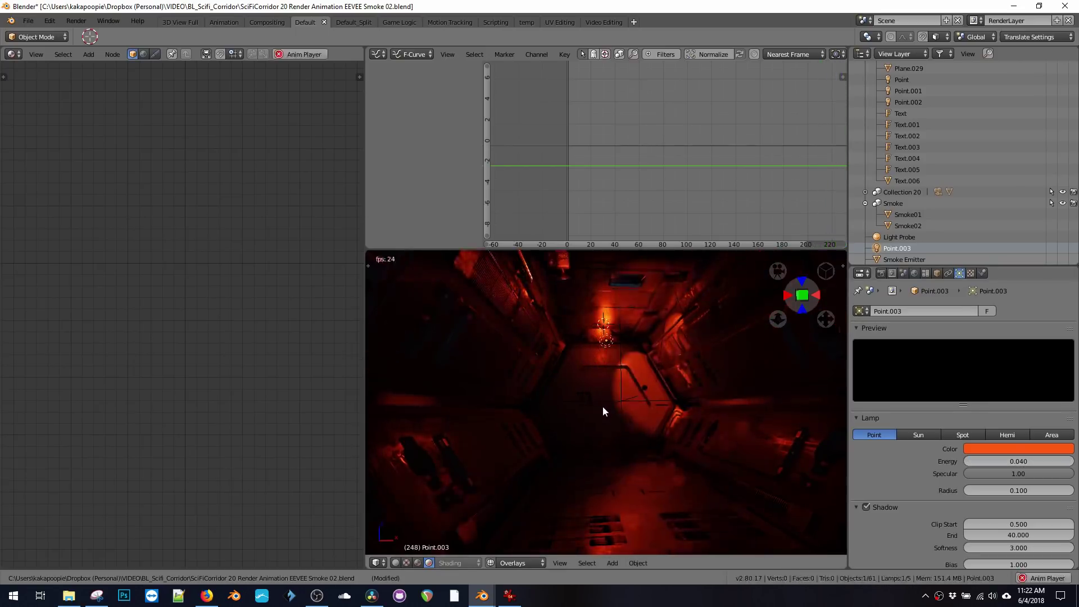
key(alt+a)
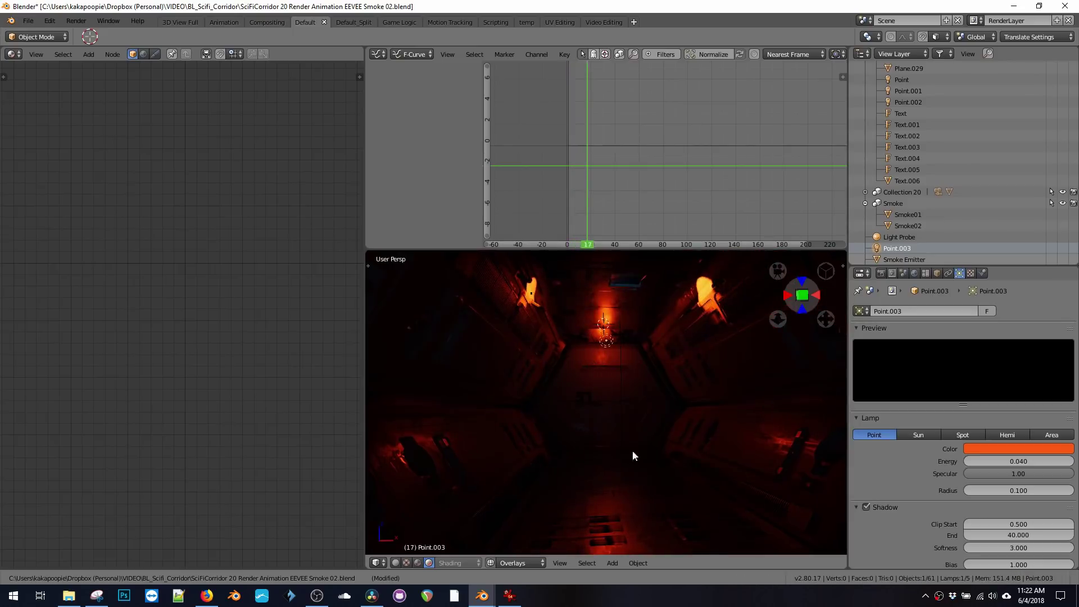
middle_drag(573, 351, 612, 449)
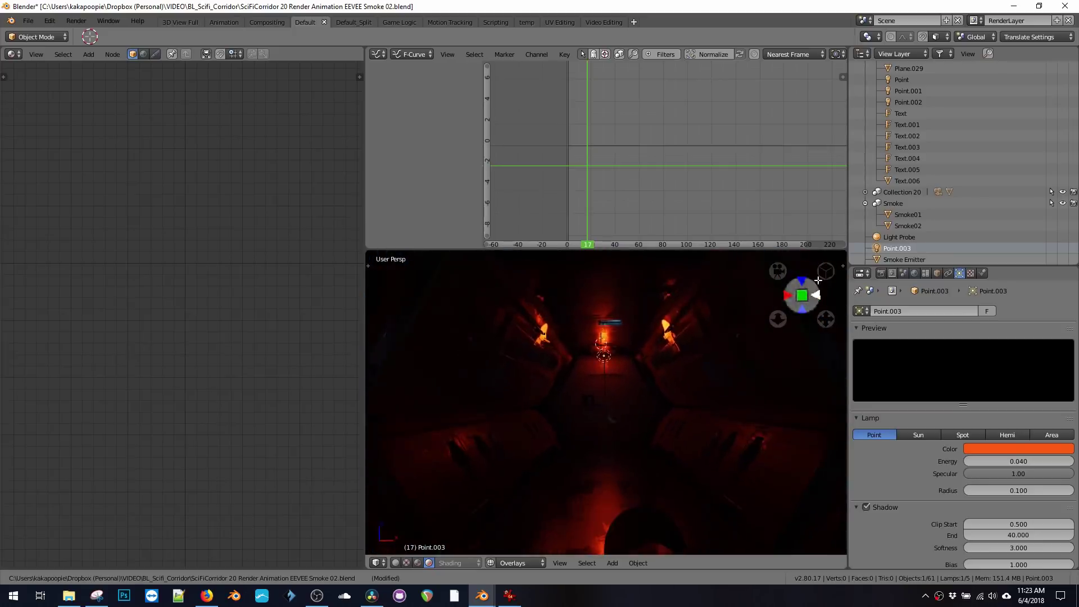
scroll(615, 391, up, 2)
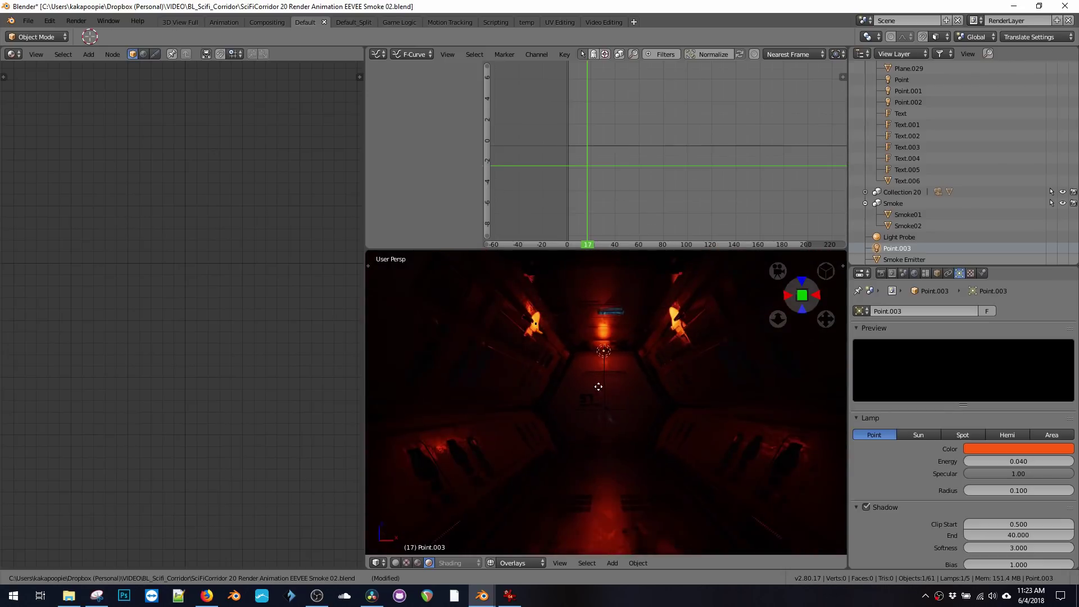
key(shift+d)
Move the duplicate lamp Point.004 further down the corridor beside the right-hand wall.
click(647, 482)
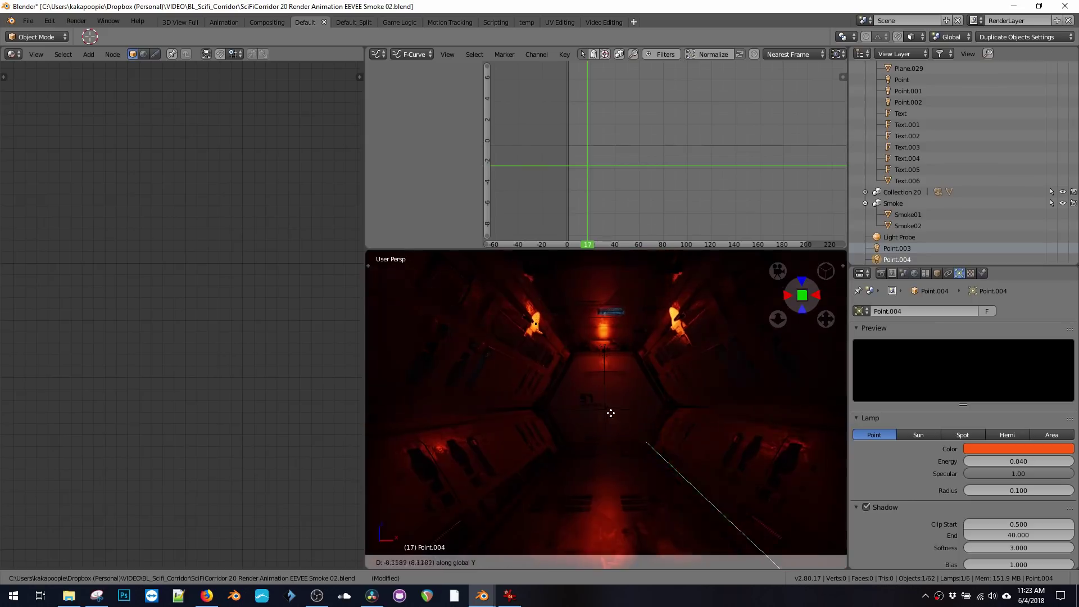
click(618, 438)
key(g)
click(602, 428)
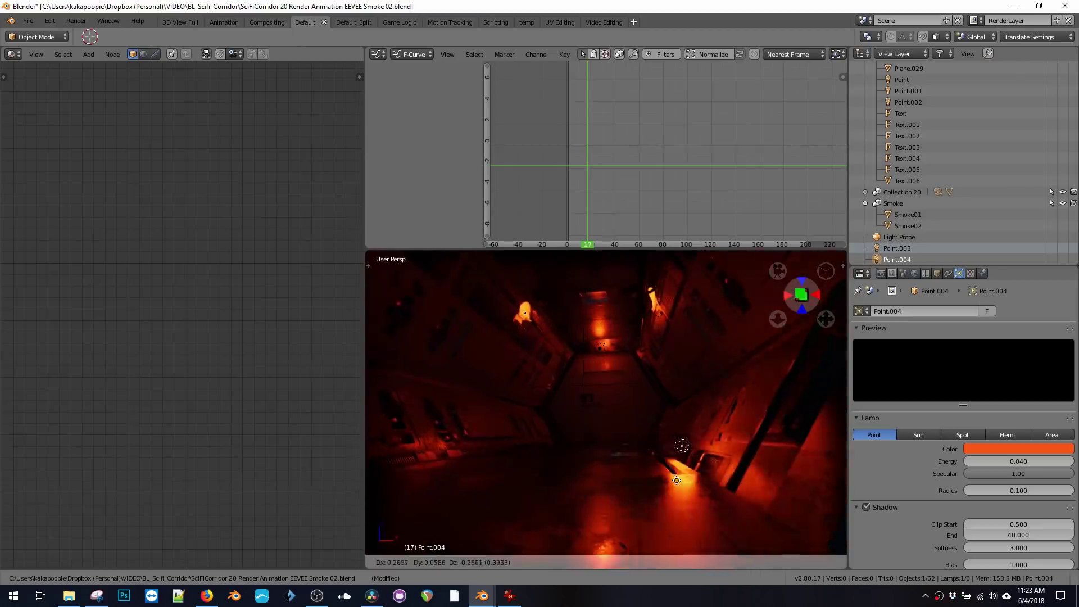
click(679, 492)
key(g)
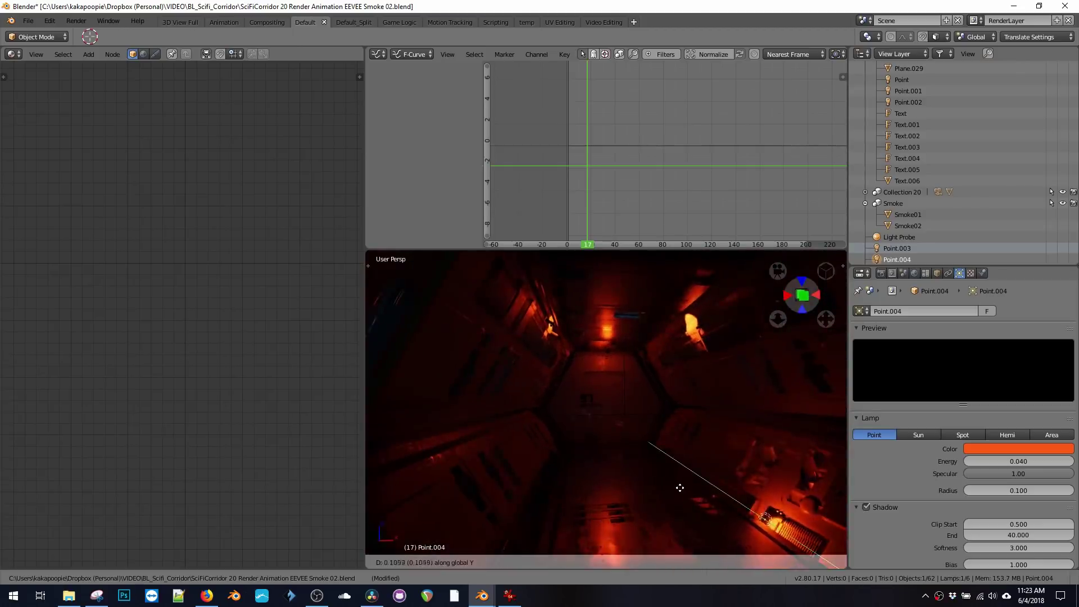
click(638, 462)
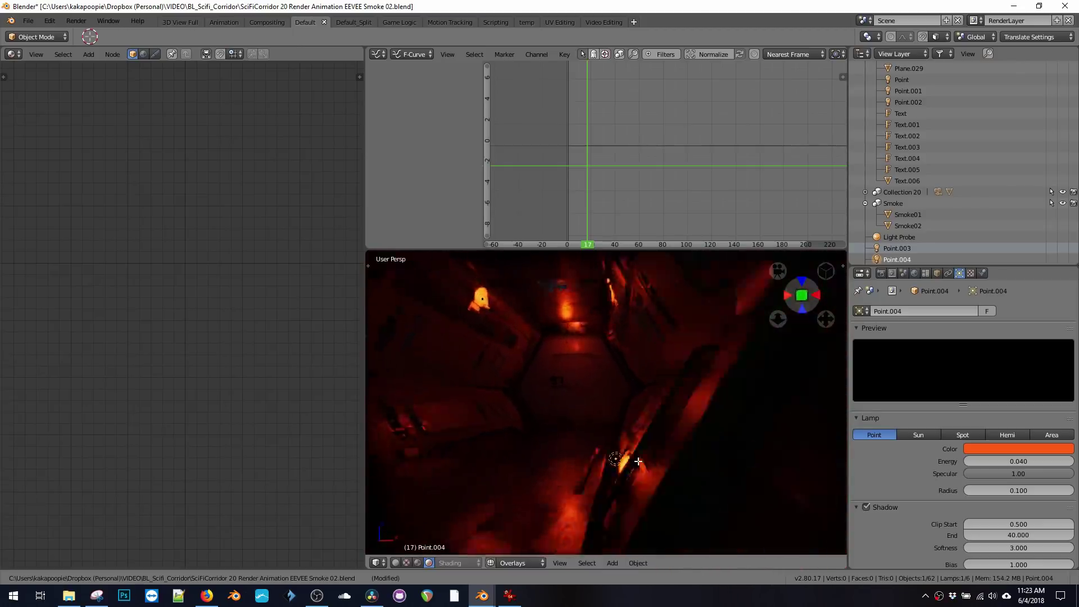
key(g)
click(649, 463)
mouse_move(649, 463)
middle_down()
mouse_move(675, 491)
mouse_move(655, 467)
middle_up()
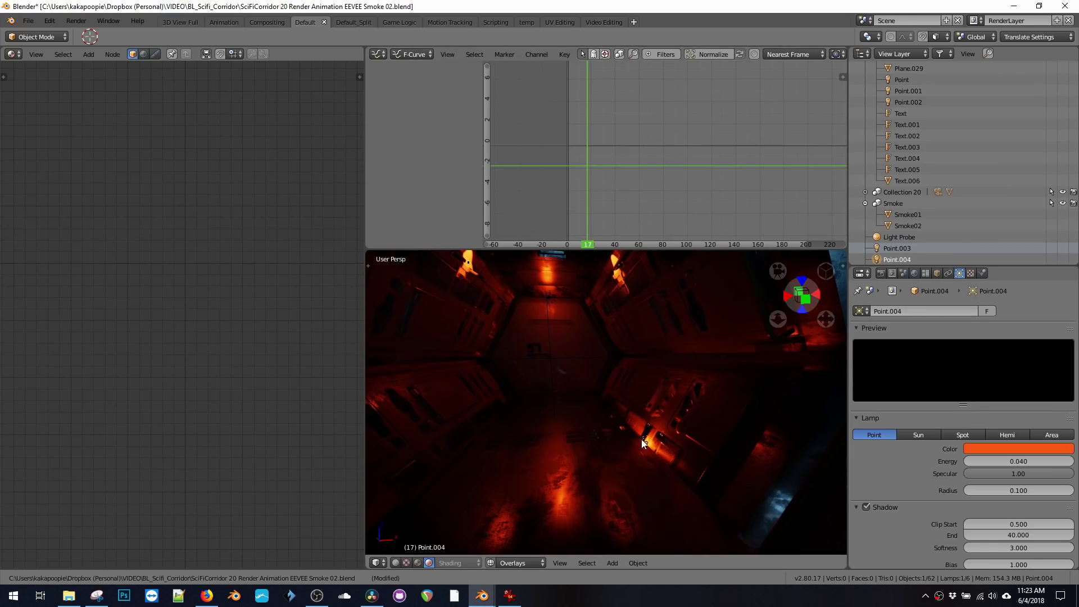
scroll(933, 167, down, 2)
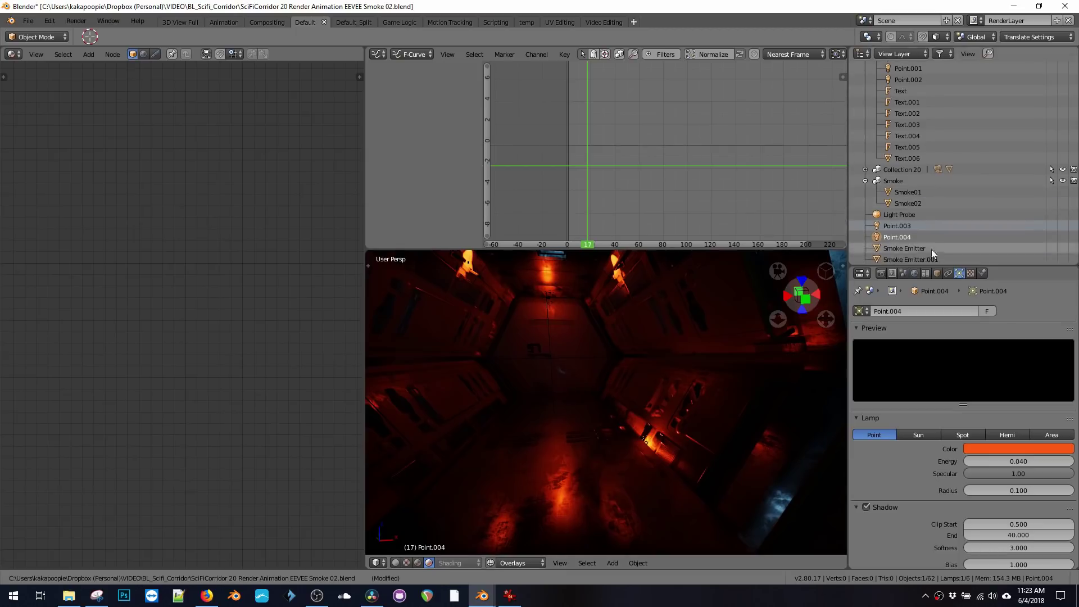
Duplicate Smoke Emitter.001 into the corridor and rotate the copy 90° about X.
click(908, 259)
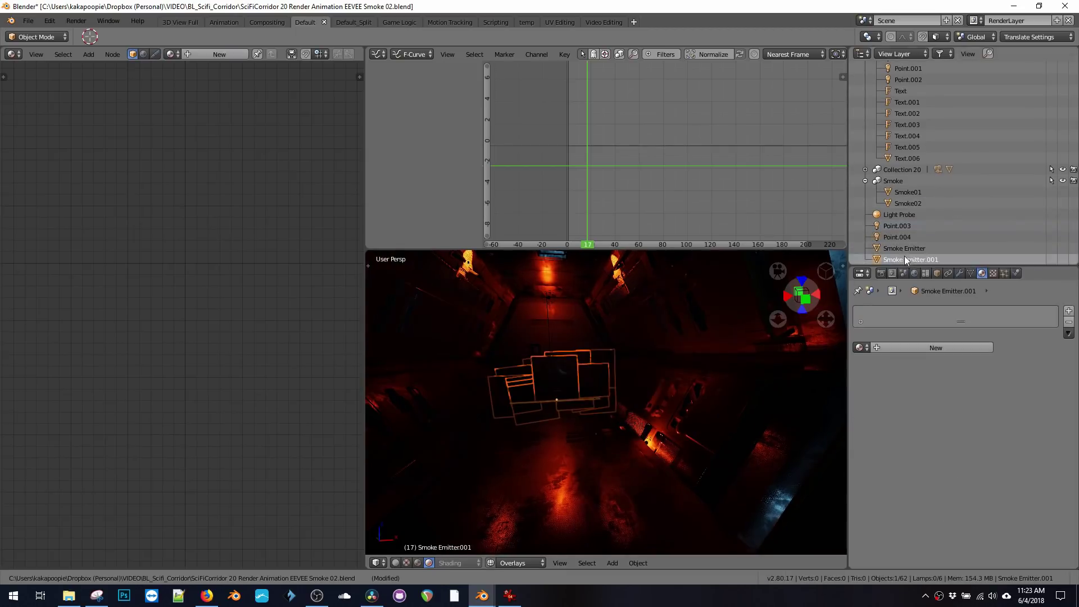
key(shift+d)
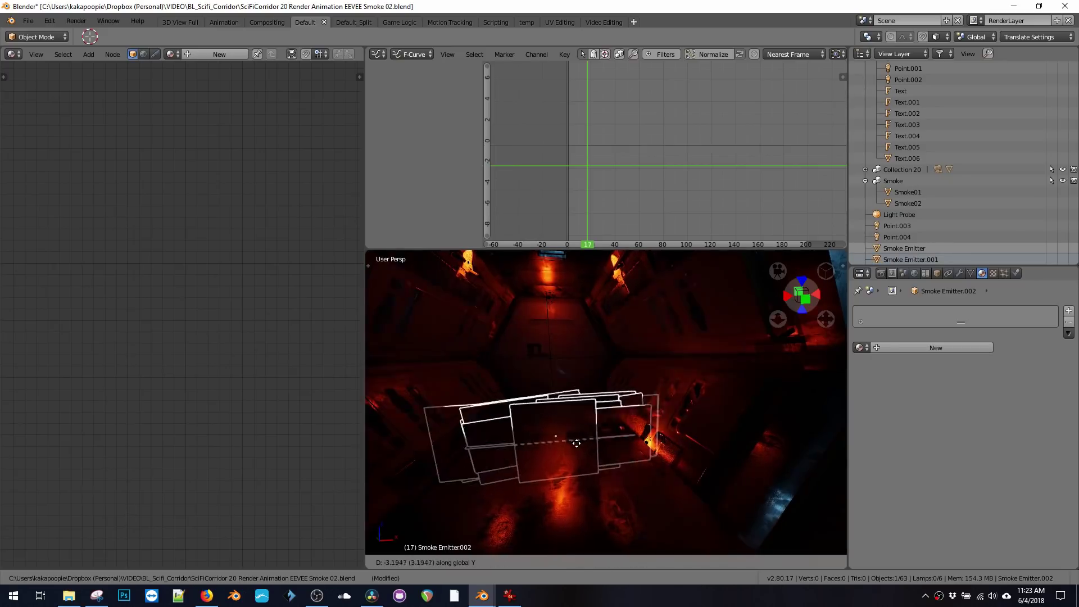
click(574, 448)
text(rx90)
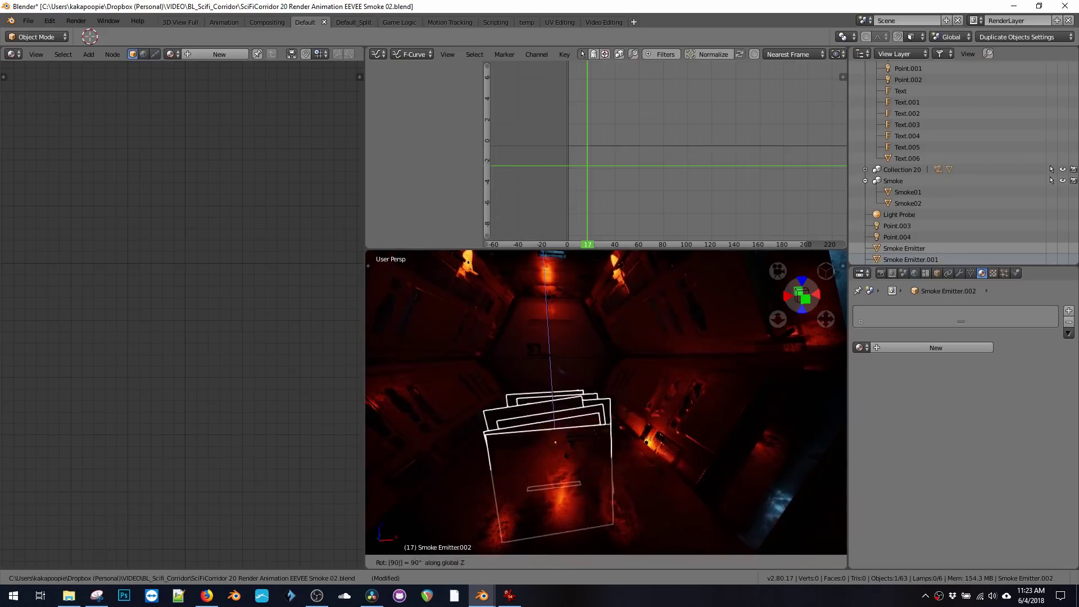
key(Return)
Move the emitter copy along X and shrink it.
key(g)
key(x)
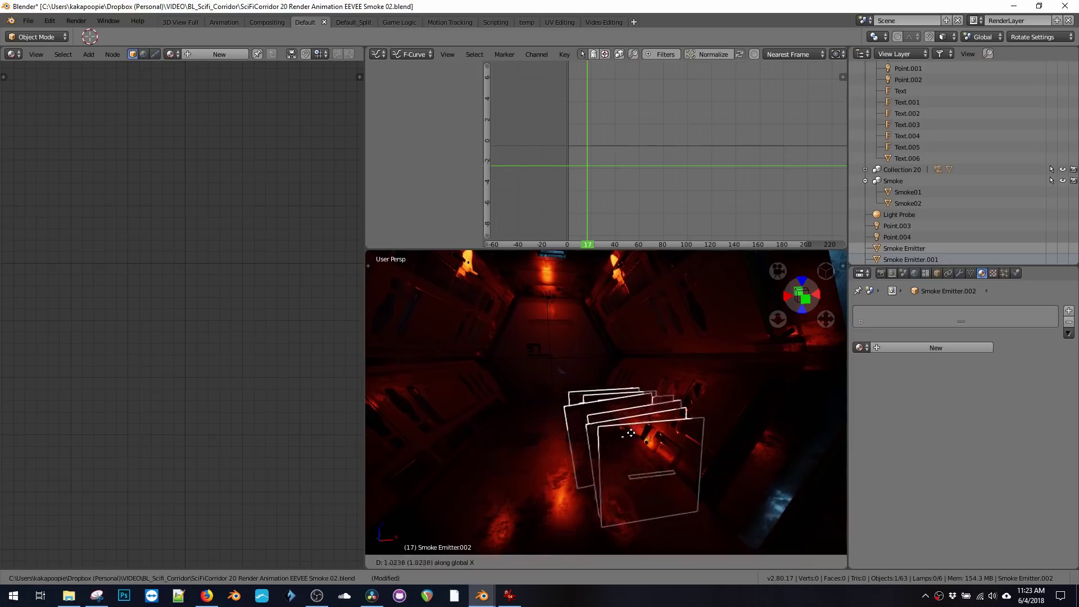
click(632, 436)
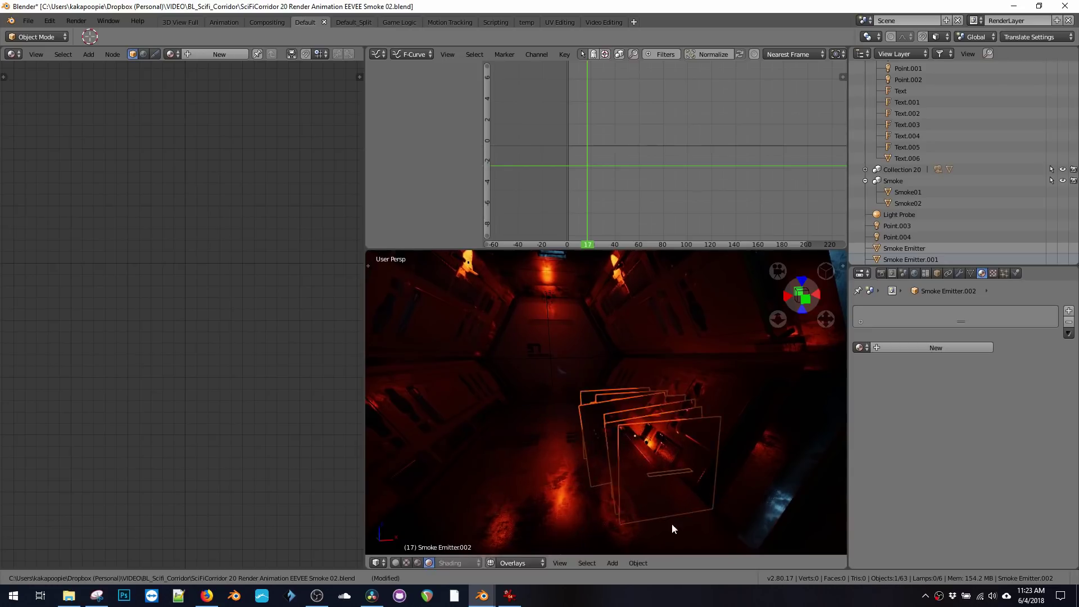
key(s)
click(658, 493)
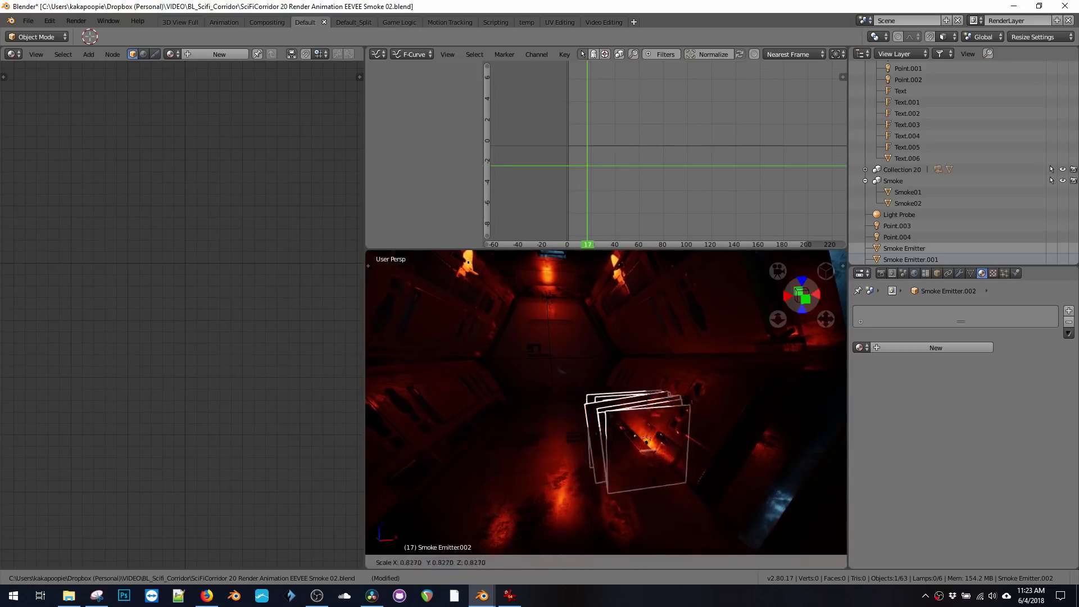
scroll(649, 467, up, 5)
middle_drag(661, 434, 635, 440)
Rescale the emitter planes, shift them along Y, and resize them again.
key(s)
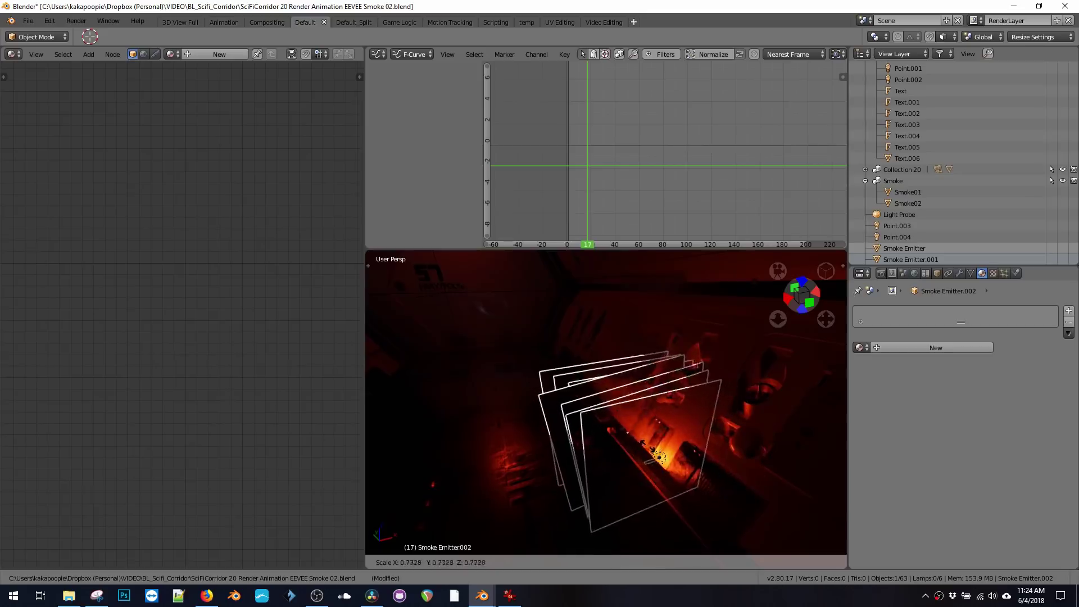
key(Return)
key(g)
key(y)
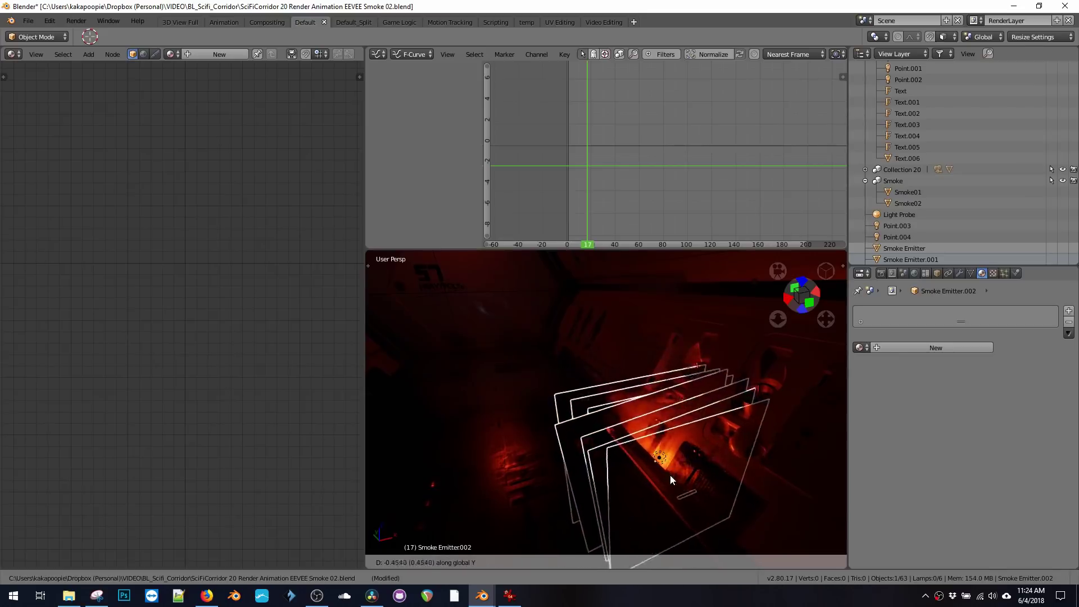
key(Return)
key(s)
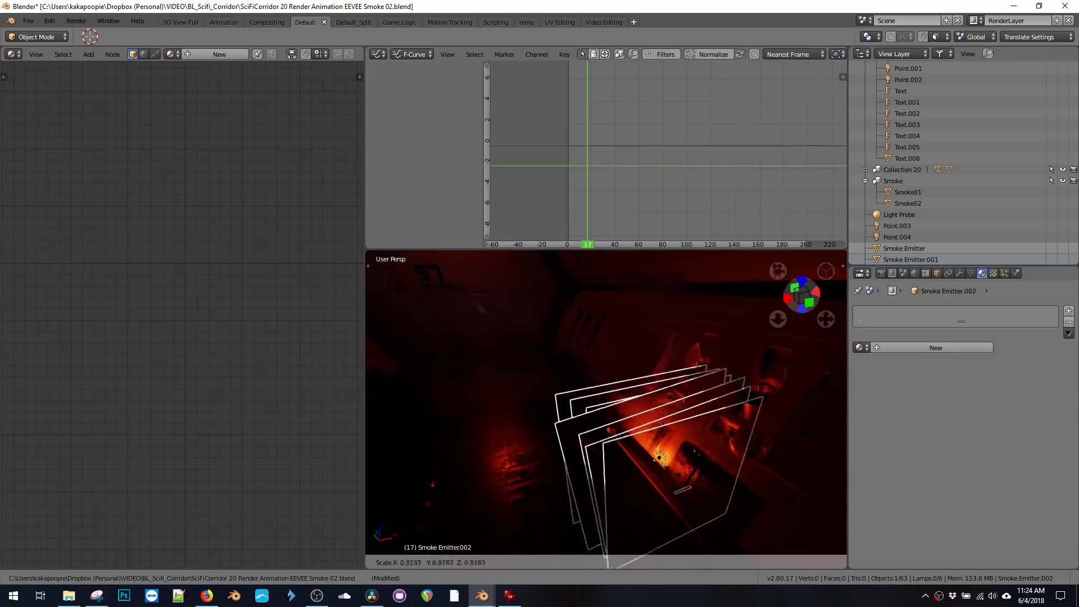
key(Return)
middle_drag(642, 441, 589, 408)
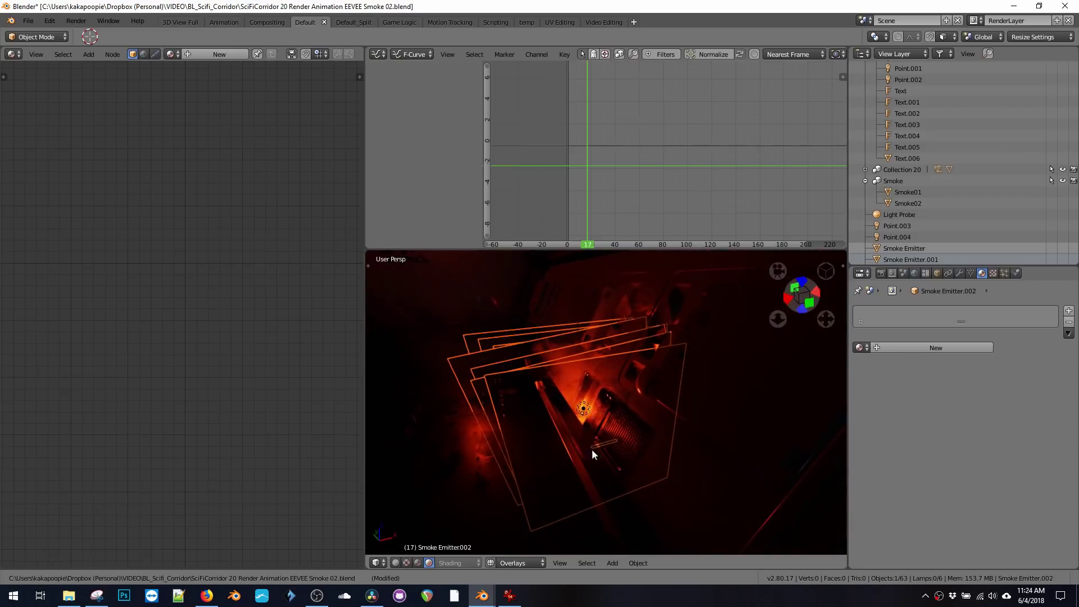
middle_drag(592, 449, 588, 437)
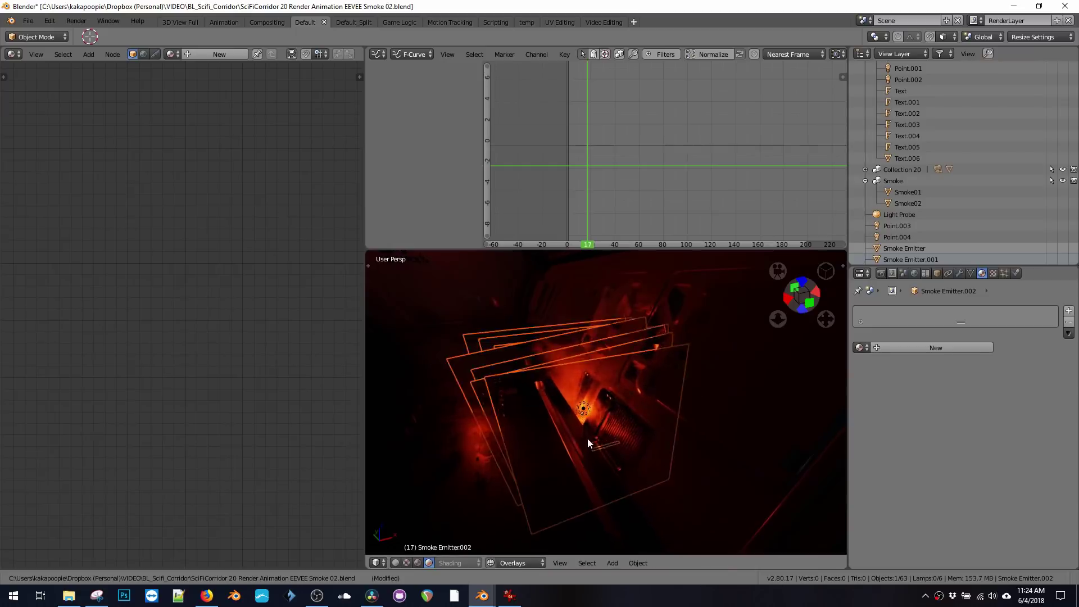
Play the animation, enlarge the emitter planes further, and deselect everything.
key(alt+a)
scroll(564, 413, down, 4)
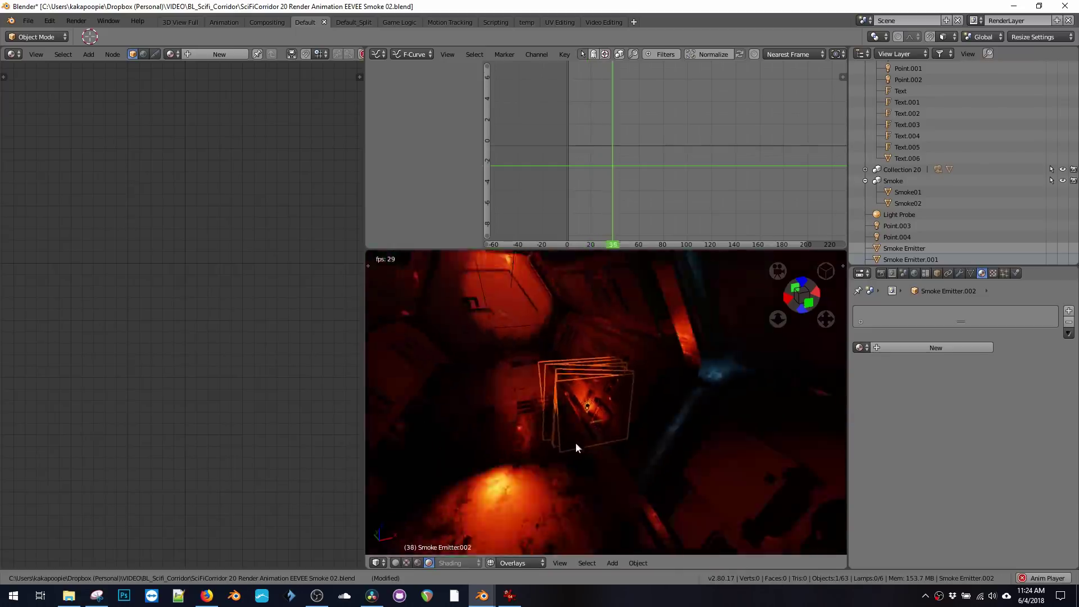
key(s)
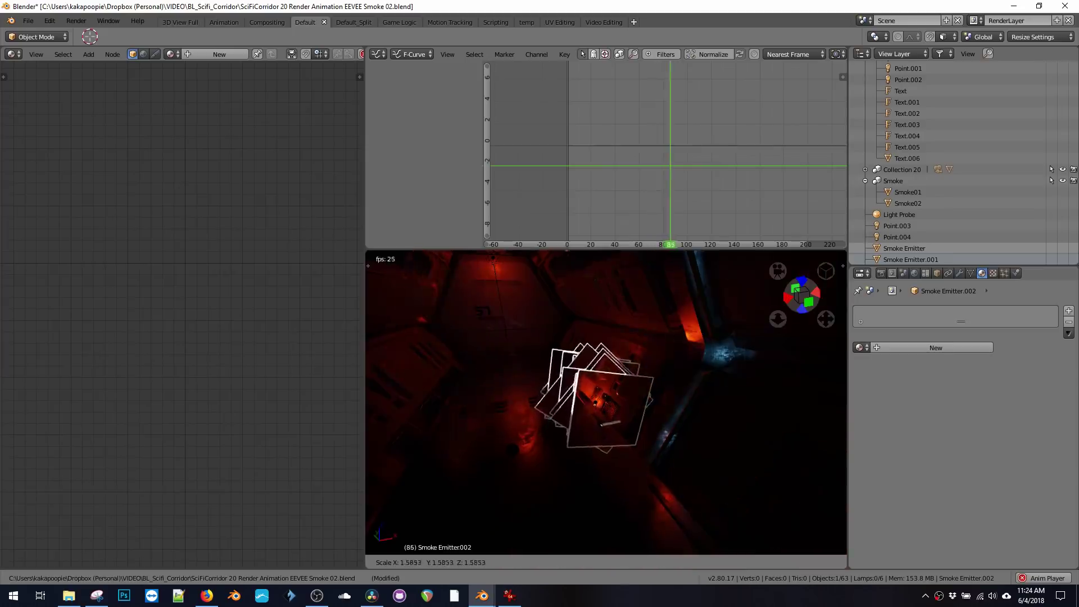
click(596, 429)
key(a)
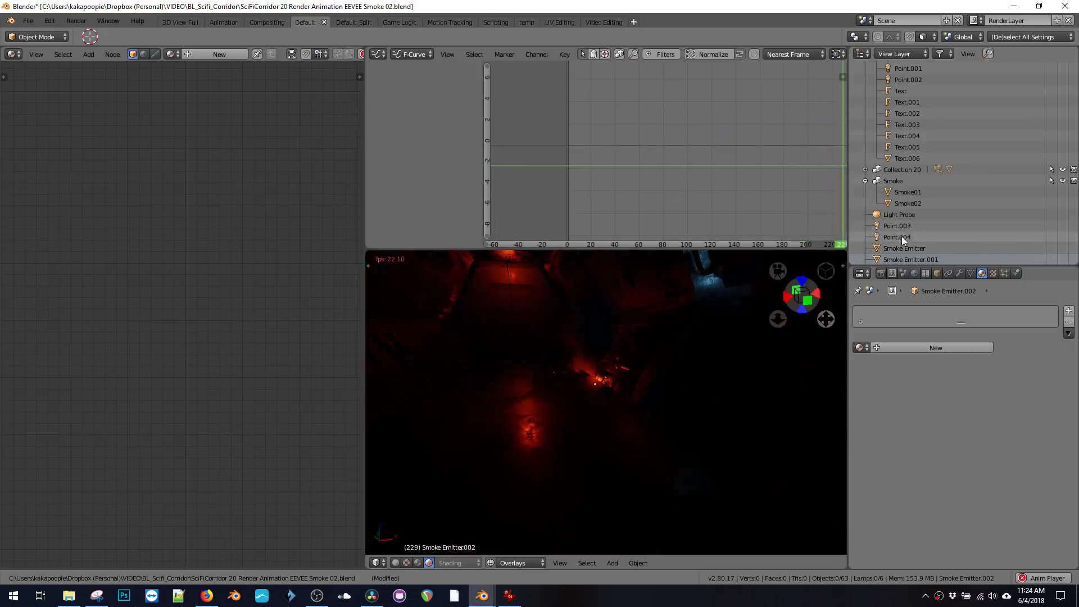
Select lamp Point.004 and give it an orange-red colour.
click(901, 236)
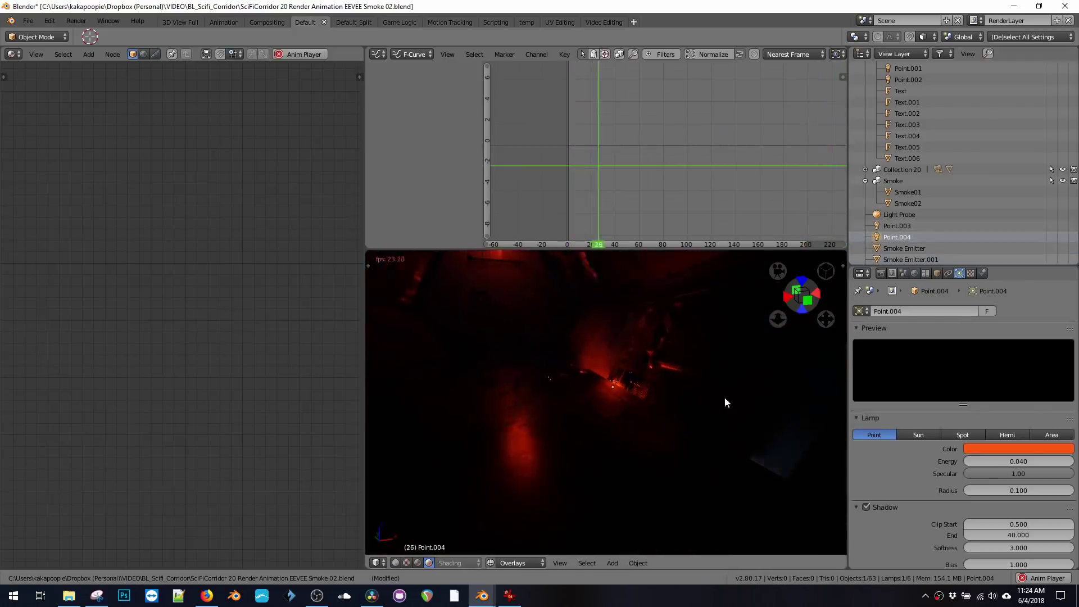
click(1006, 449)
click(1002, 348)
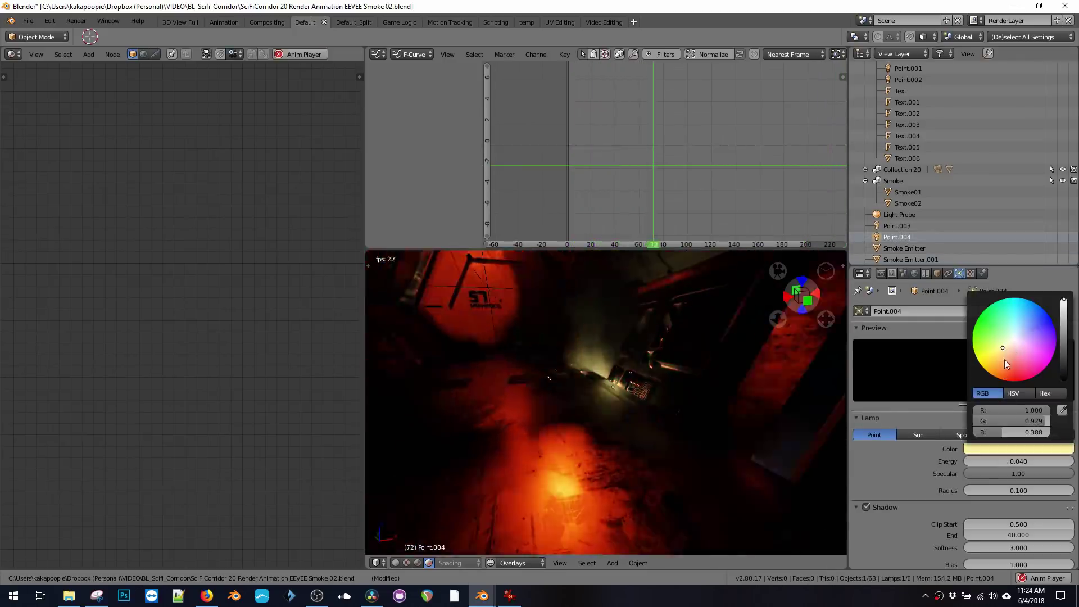
click(1006, 354)
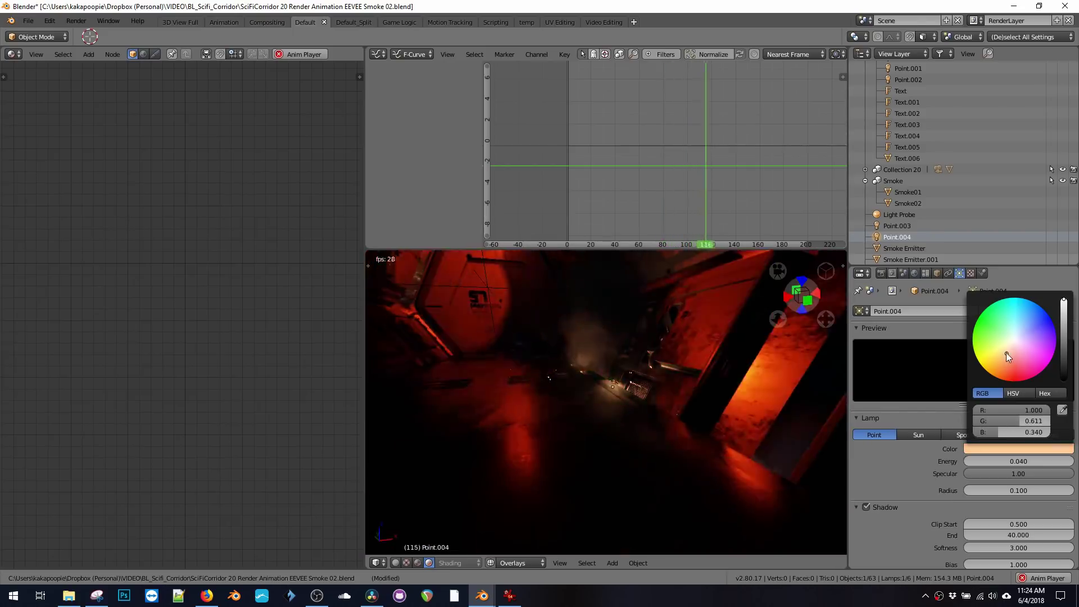
click(1011, 370)
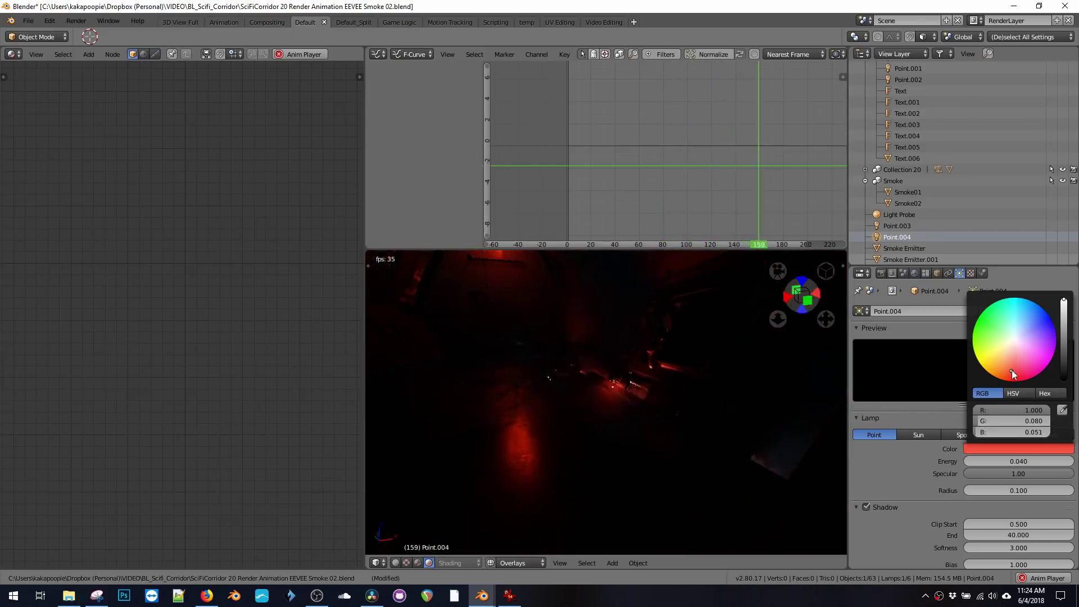
click(1026, 357)
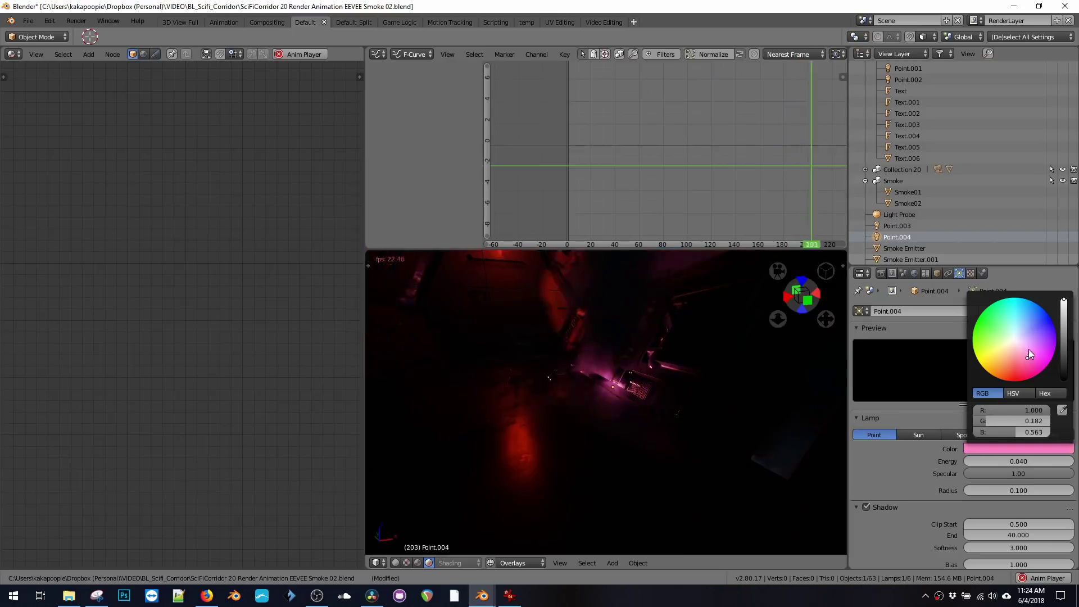
click(1010, 366)
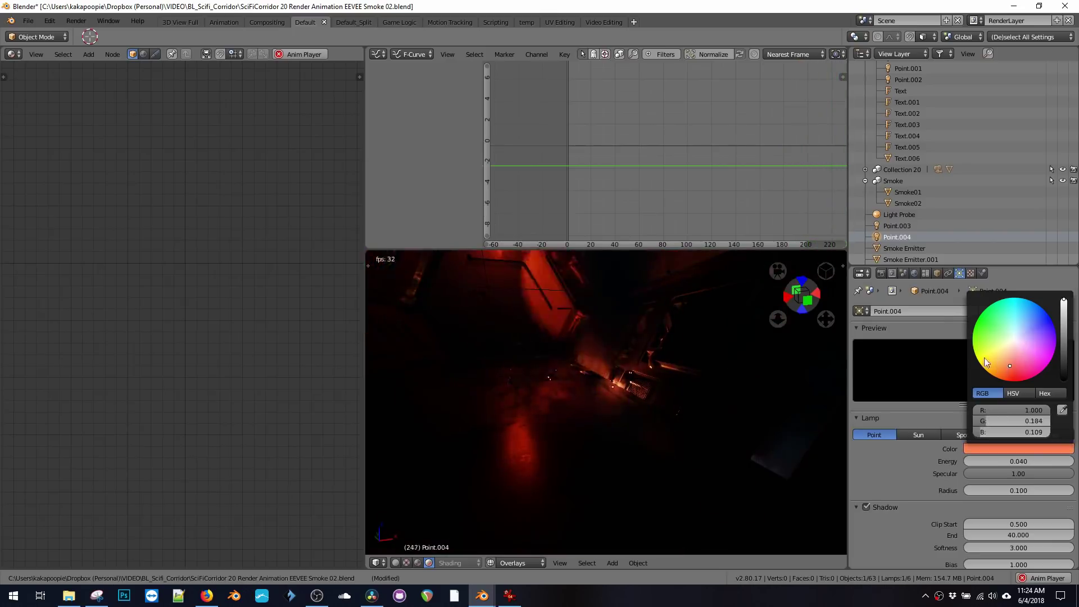
scroll(906, 505, down, 5)
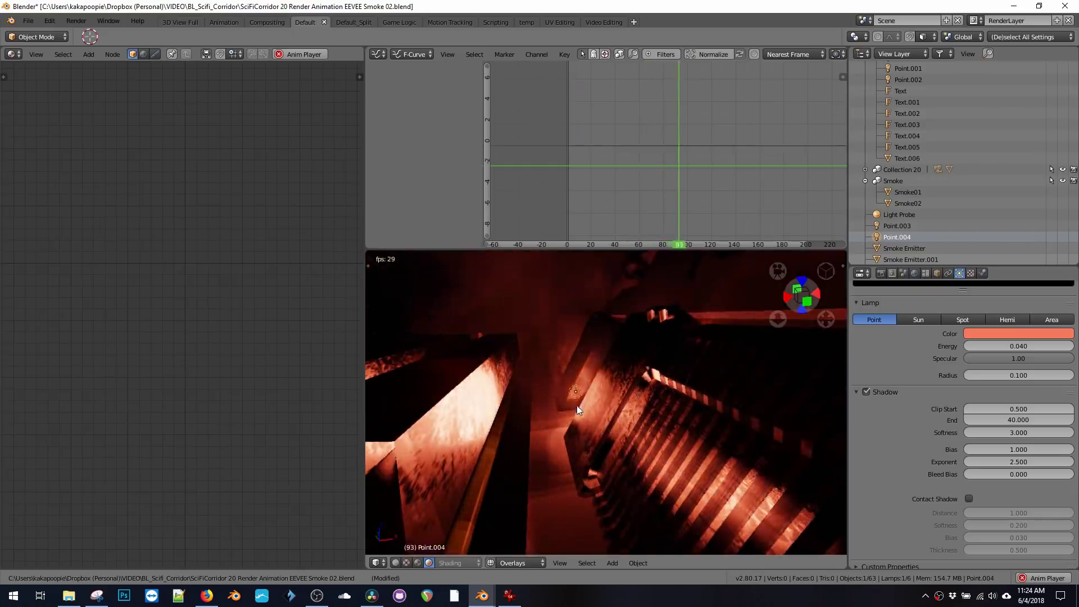
key(g)
click(579, 415)
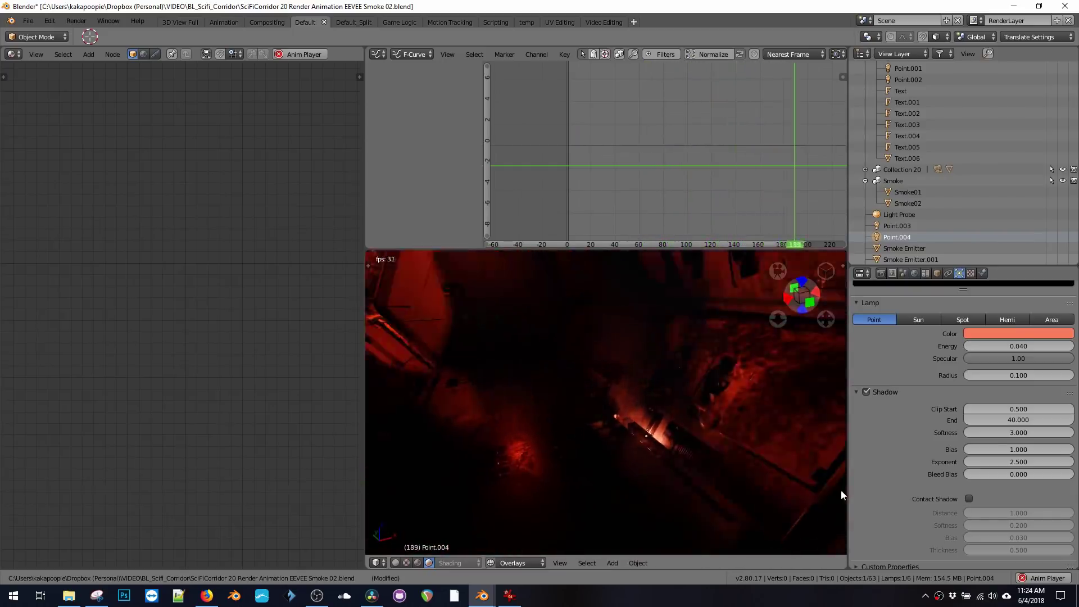
Enable contact shadows on Point.004 with a thickness of 0.020.
click(968, 498)
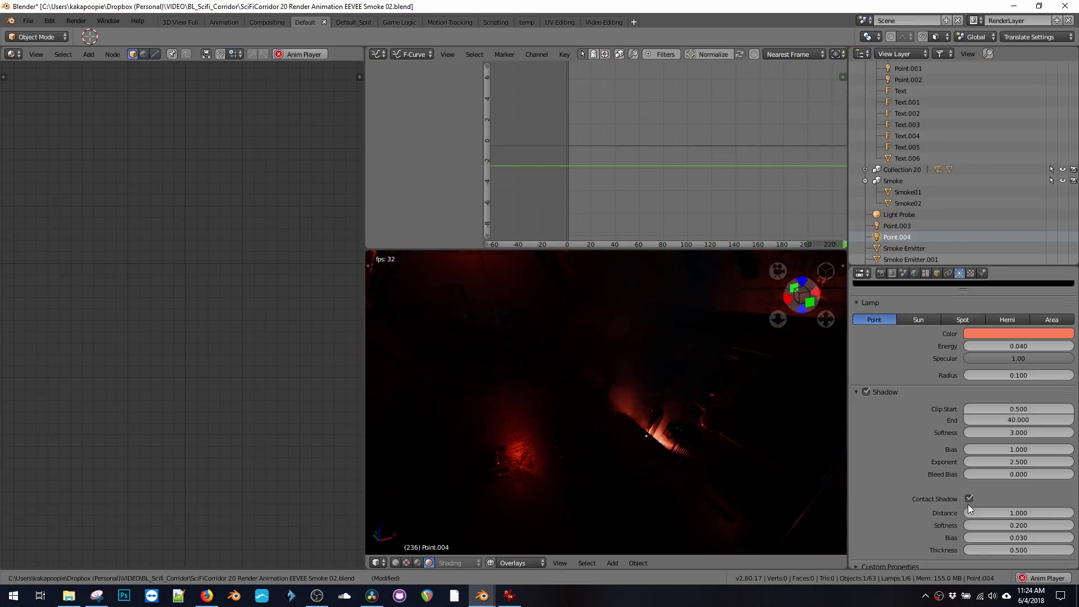
click(1010, 550)
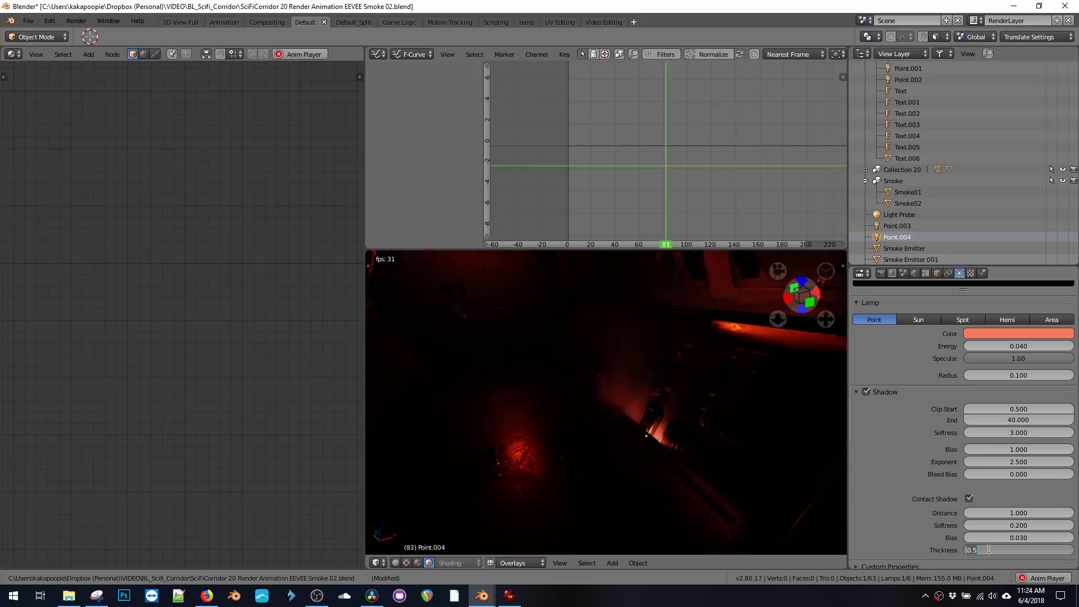
key(BackSpace)
text(1)
key(Return)
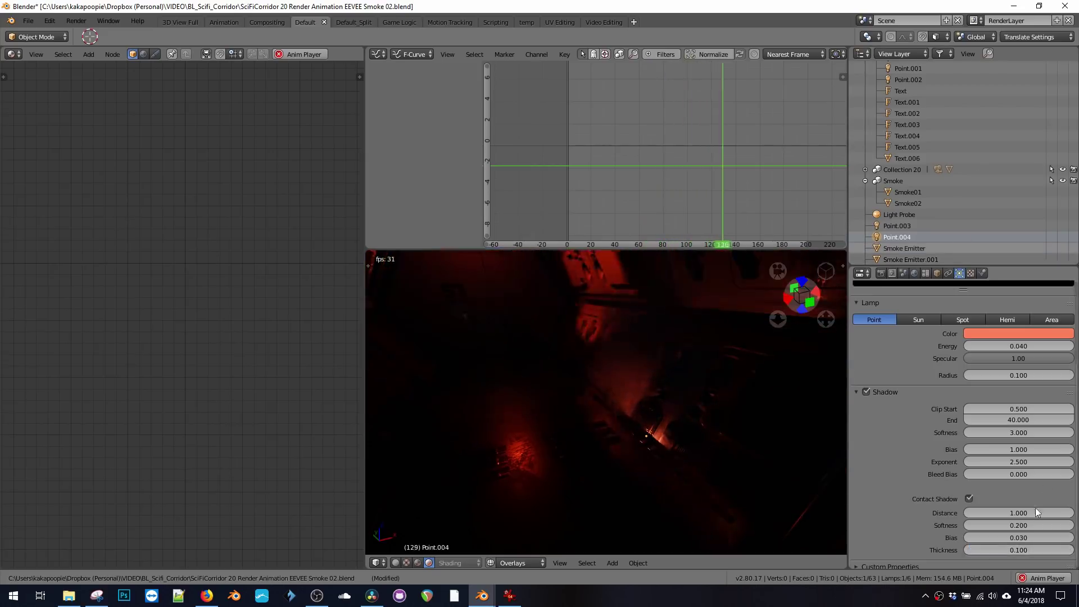
click(997, 550)
text(0)
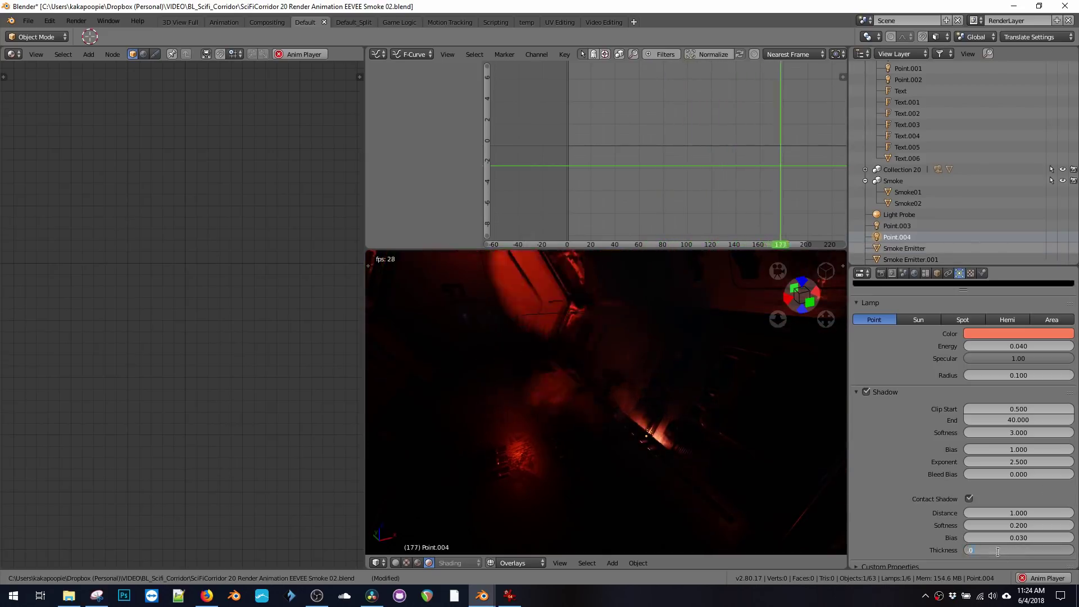
text(.02)
key(Return)
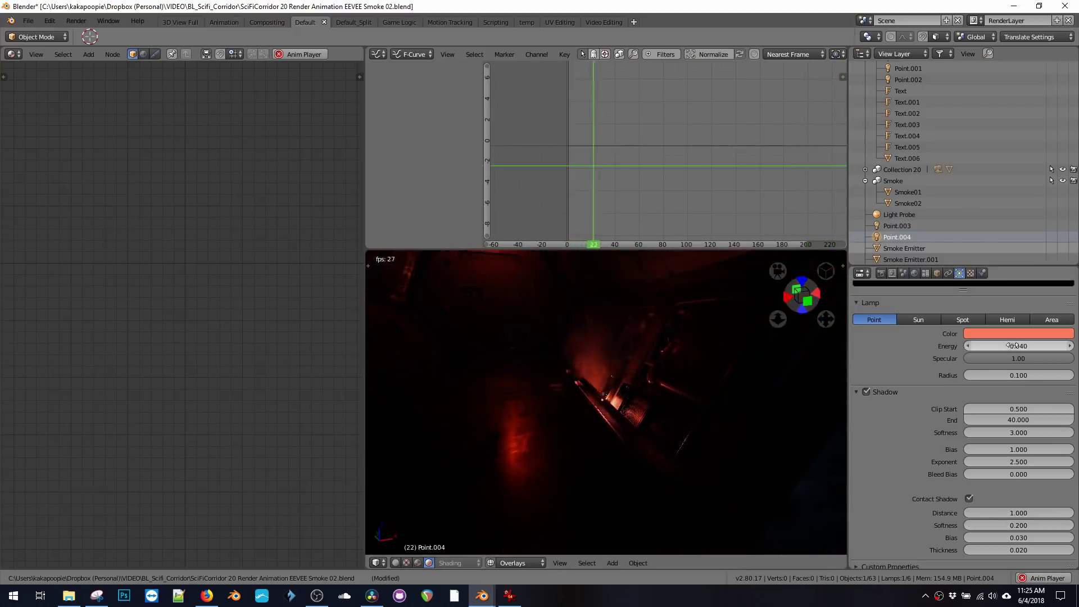
Set the contact shadow energy to 0.100, view through the camera, and deselect all.
text(0.7)
key(Return)
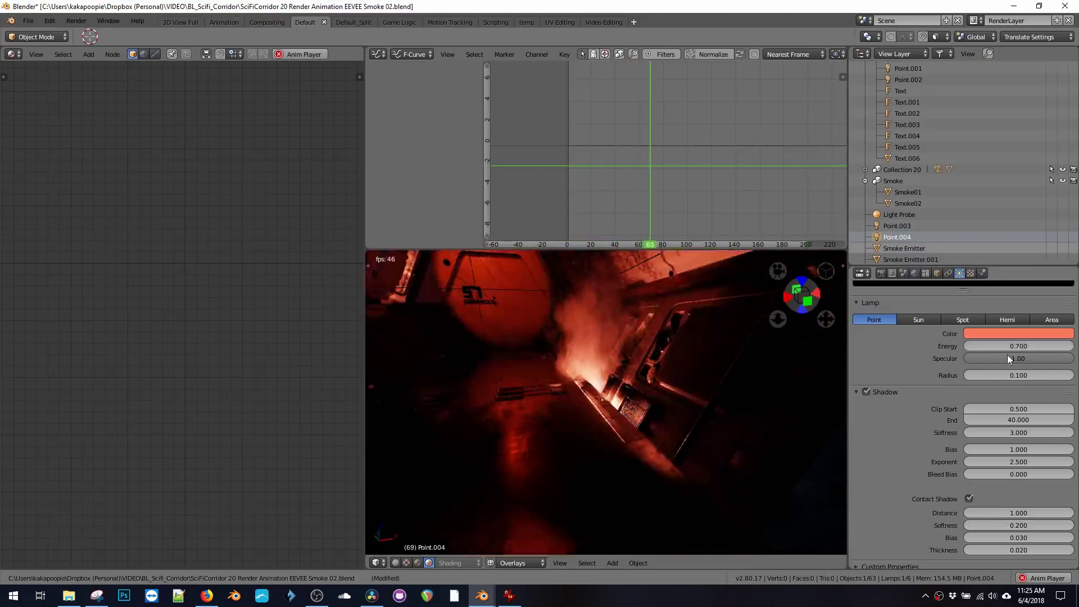
click(1015, 347)
text(1)
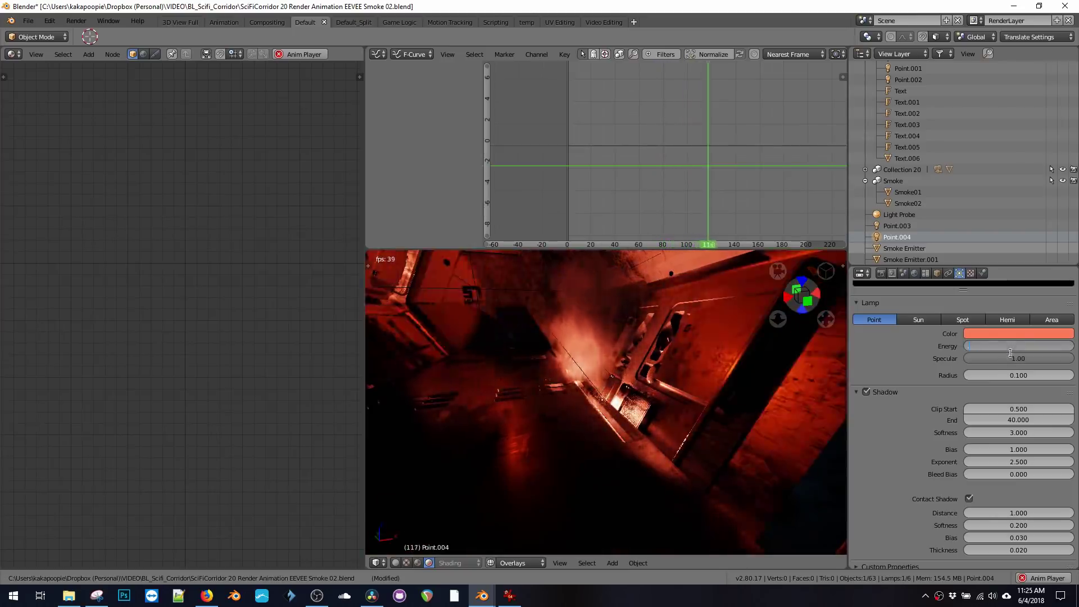
key(Return)
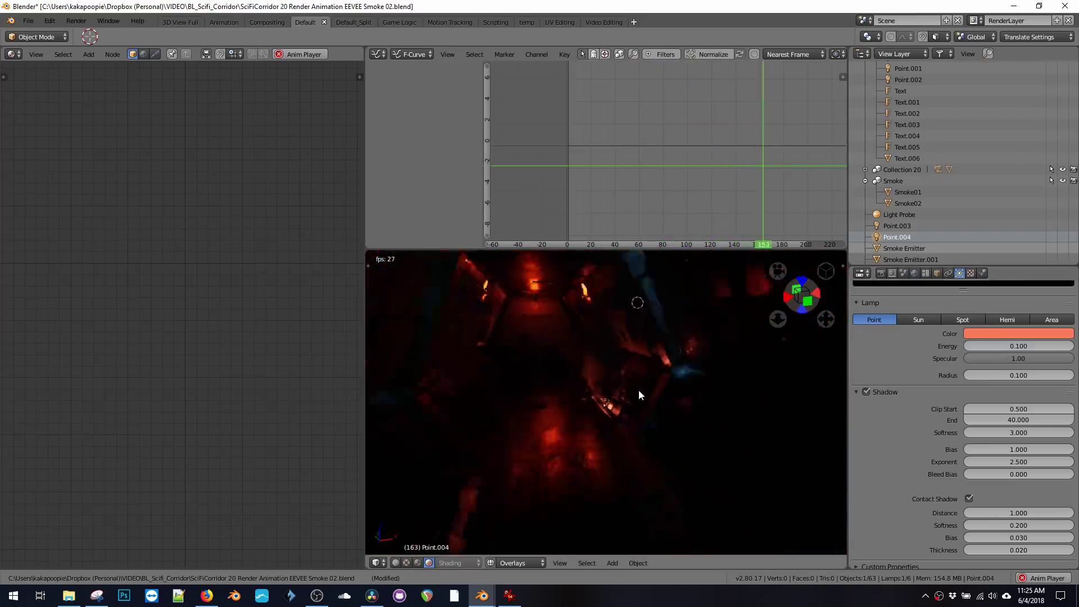
click(777, 272)
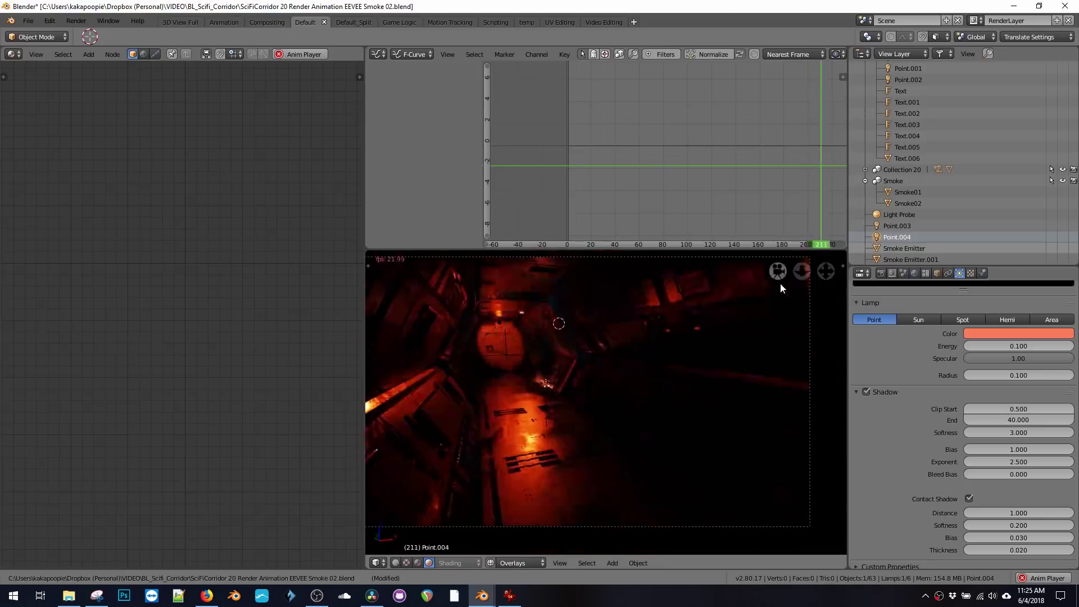
key(a)
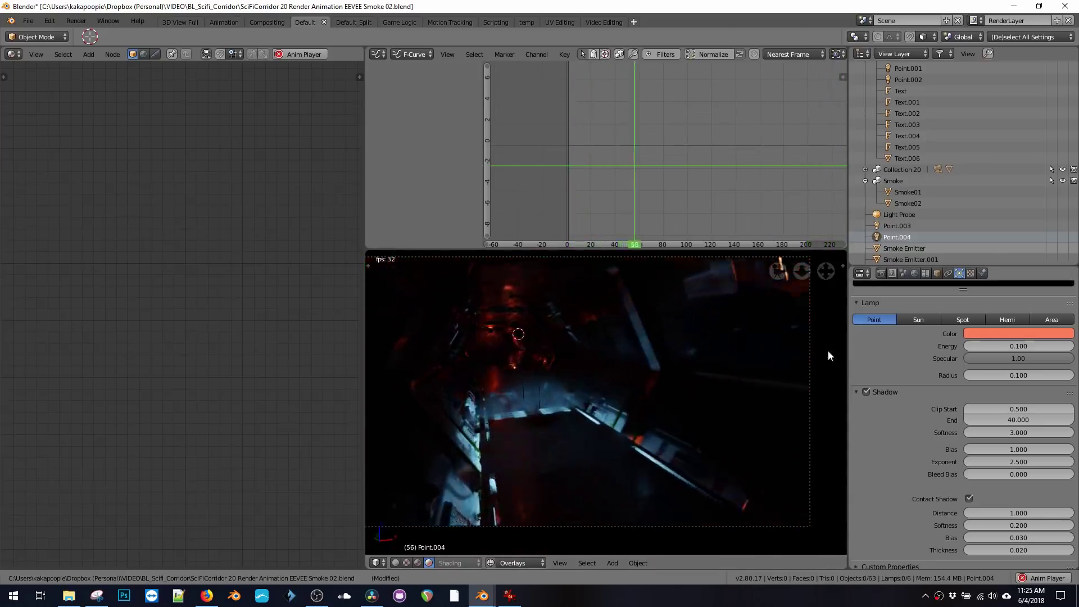
Check Text.006 and the Light Probe, then keep lamp Point.003 orange-red.
click(926, 158)
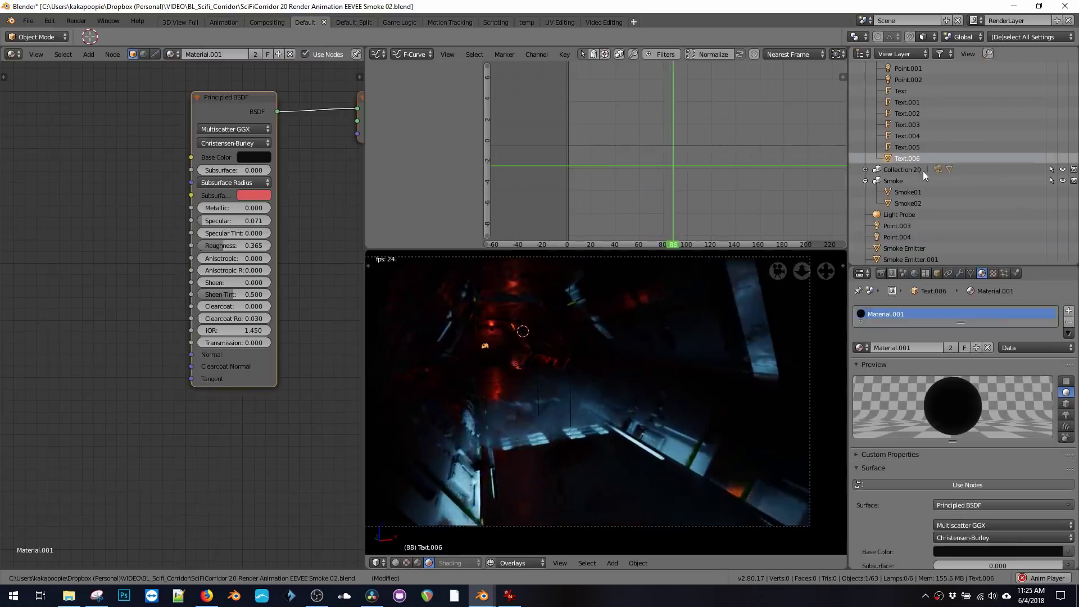
click(909, 214)
click(904, 229)
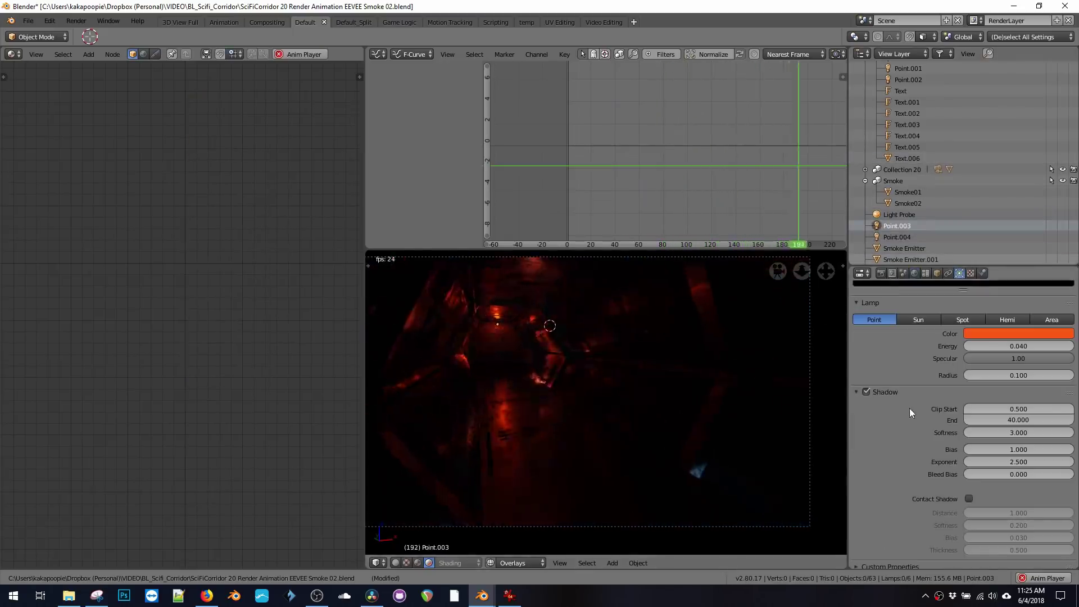
click(1005, 333)
click(1025, 244)
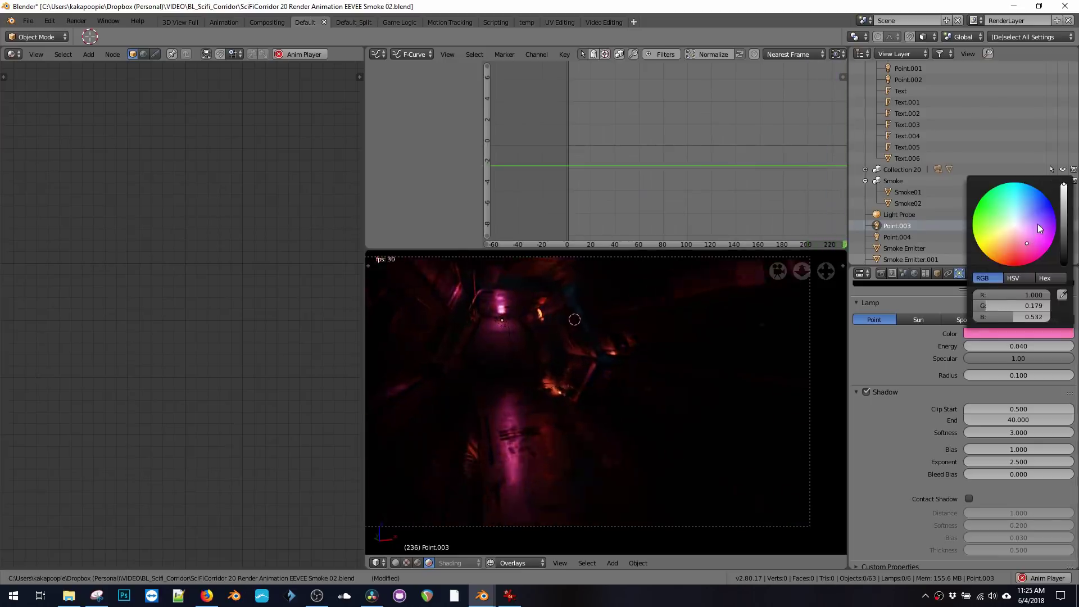
click(1003, 258)
Try pink, light blue and red colours on lamp Point.004.
click(902, 237)
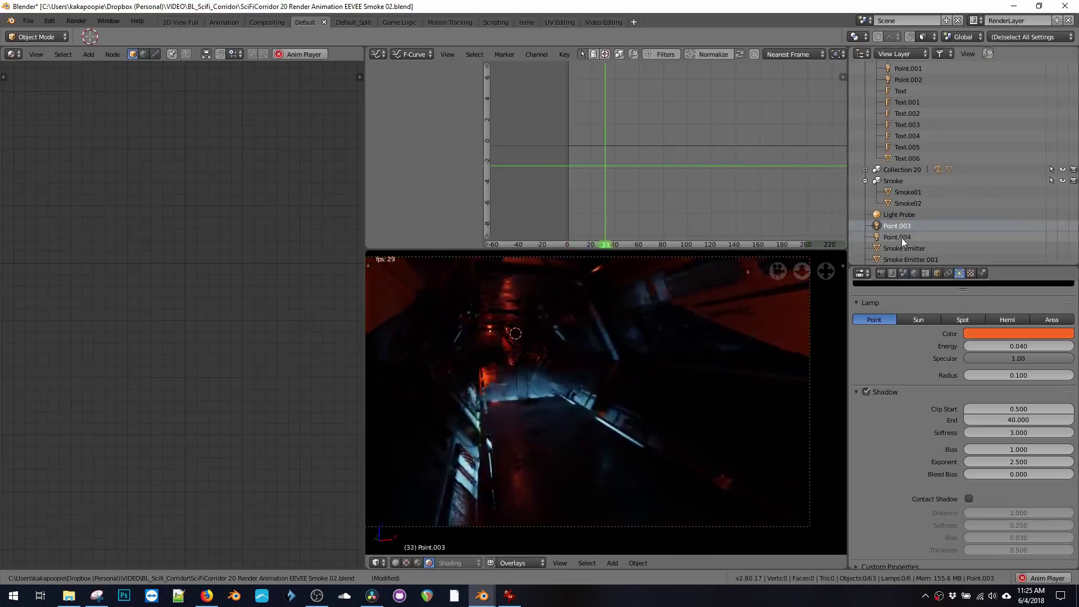
click(1006, 331)
click(1033, 238)
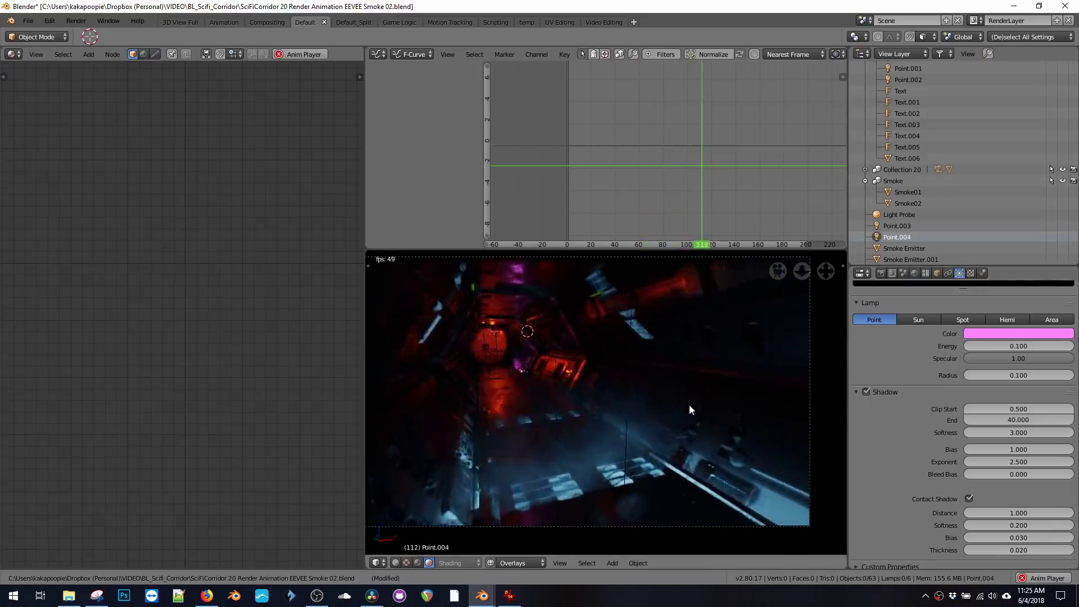
click(1006, 332)
click(1028, 209)
click(995, 247)
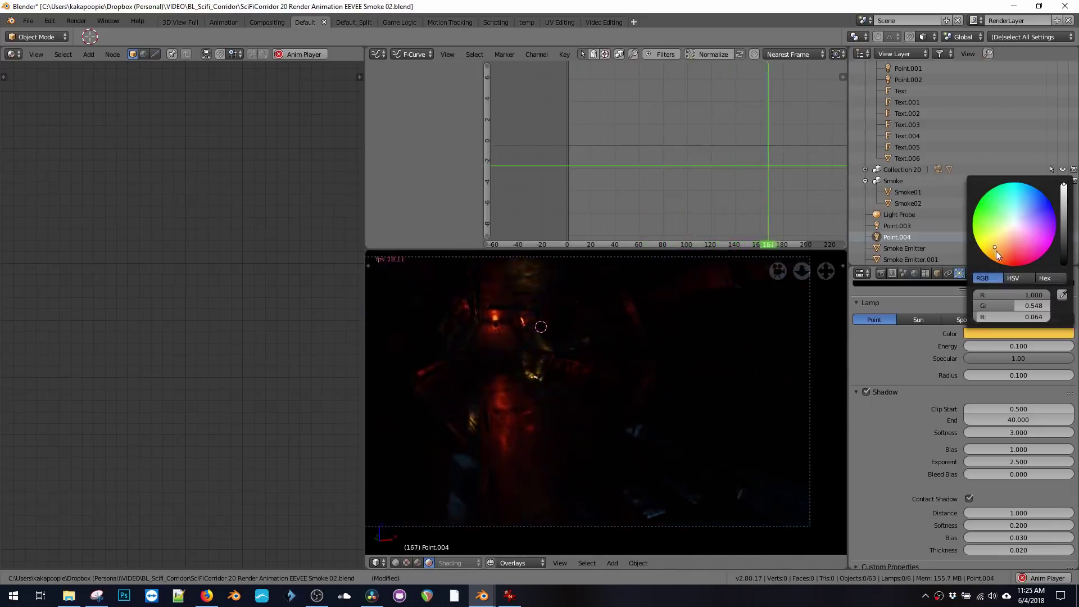
drag(1003, 249, 1006, 262)
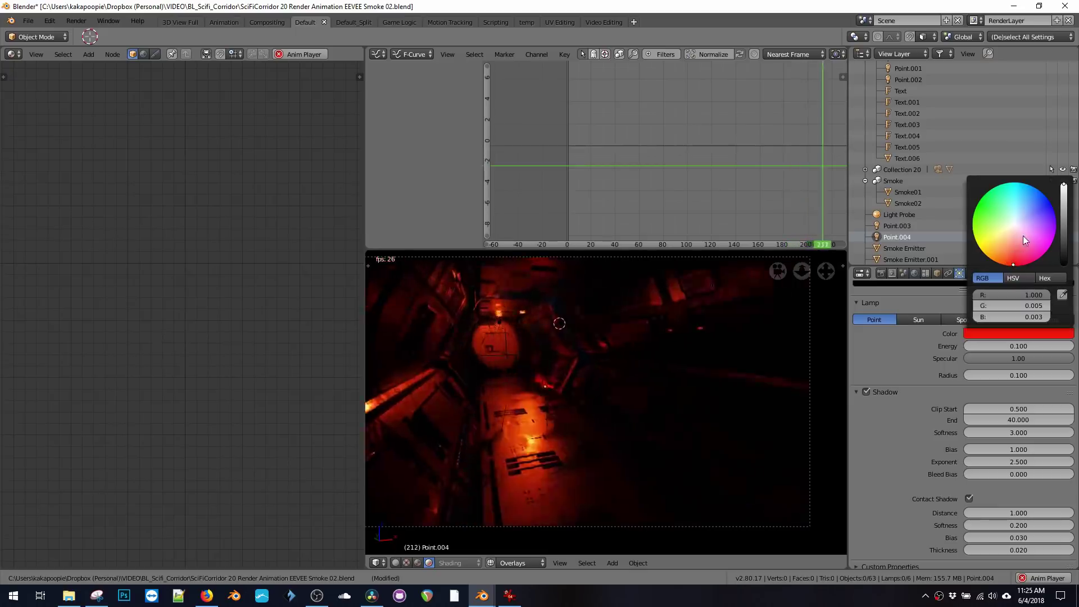
Settle Point.004 on a warm orange (R 1.000, G 0.277, B 0.148).
click(1023, 235)
click(1002, 242)
click(1030, 219)
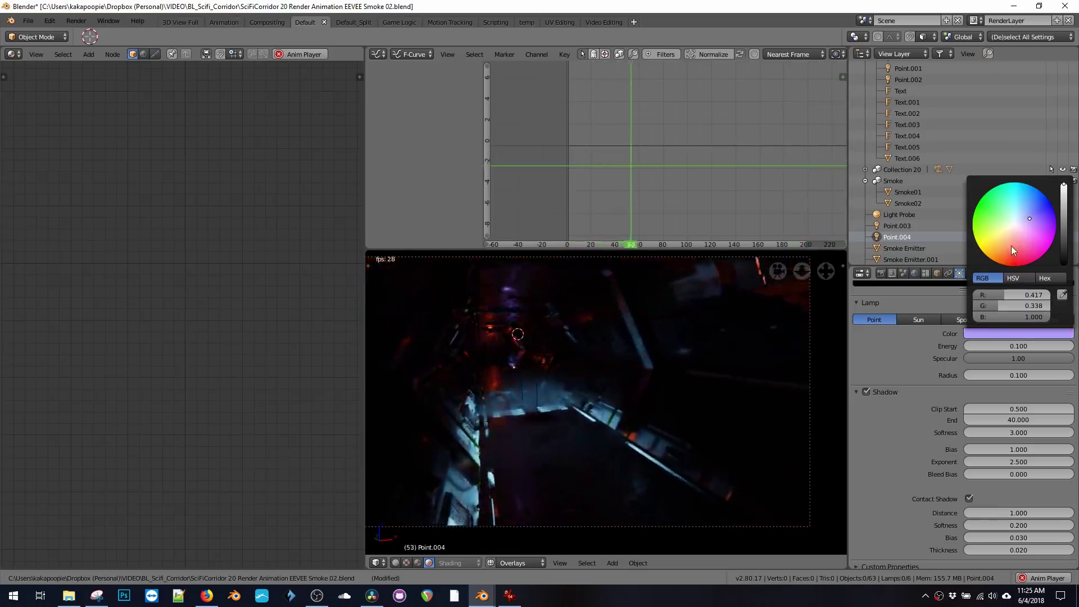
click(994, 246)
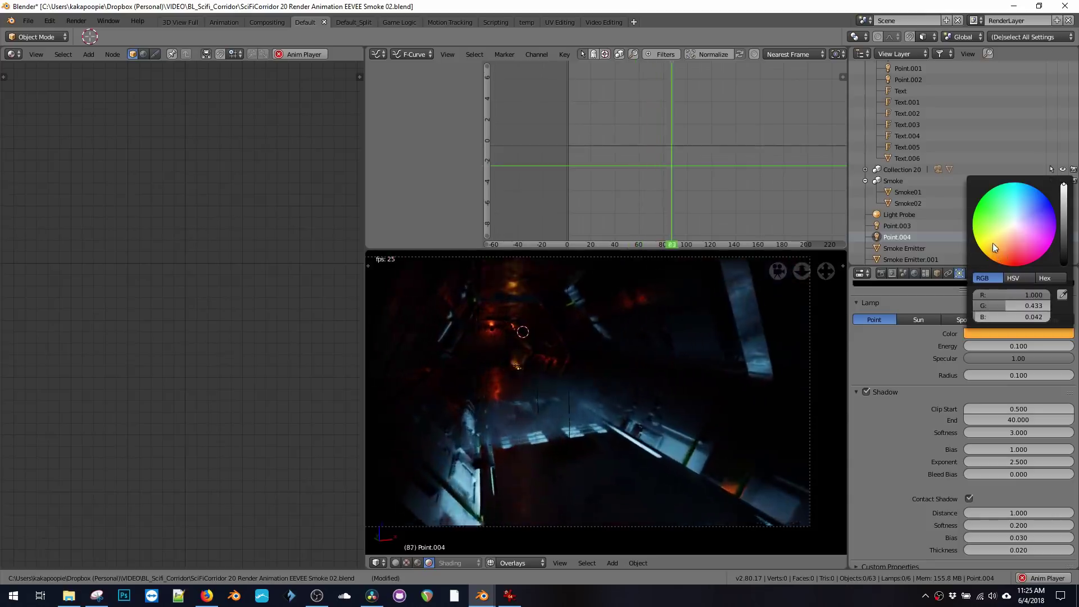
click(1023, 240)
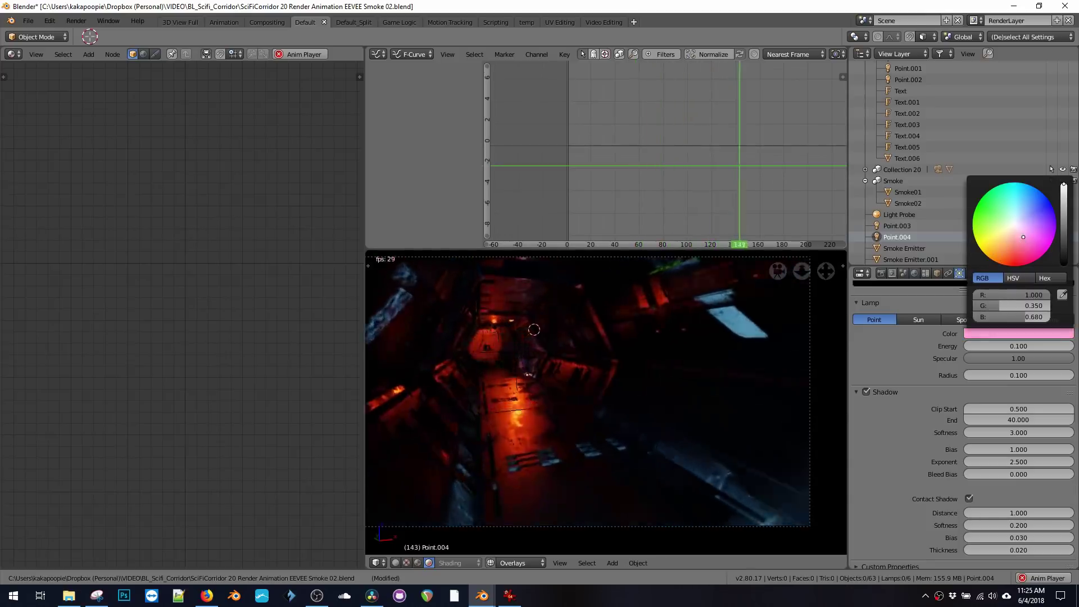
click(1000, 215)
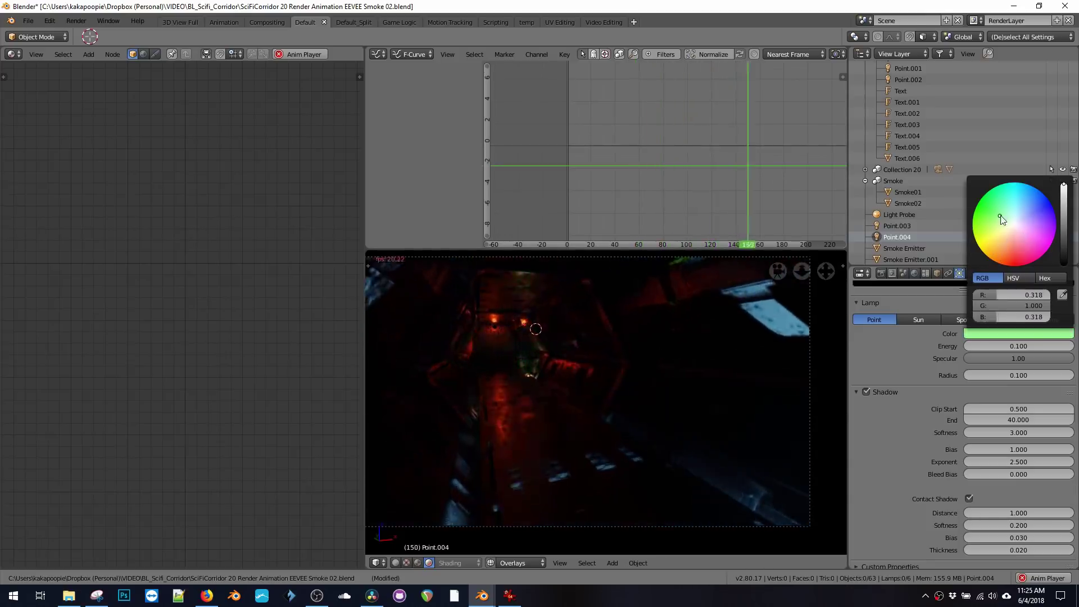
click(1005, 251)
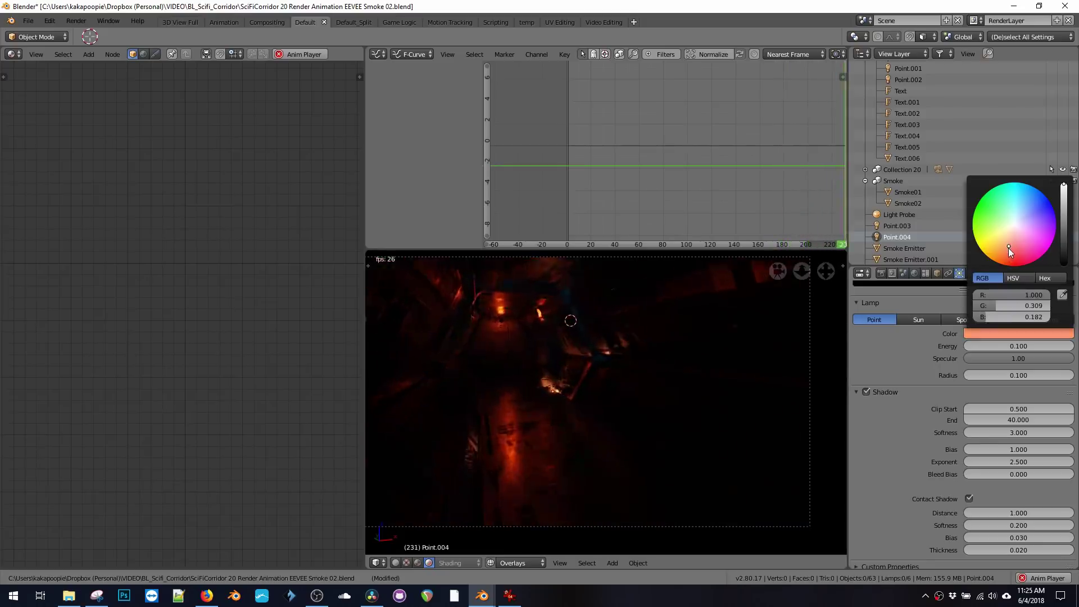
click(1007, 249)
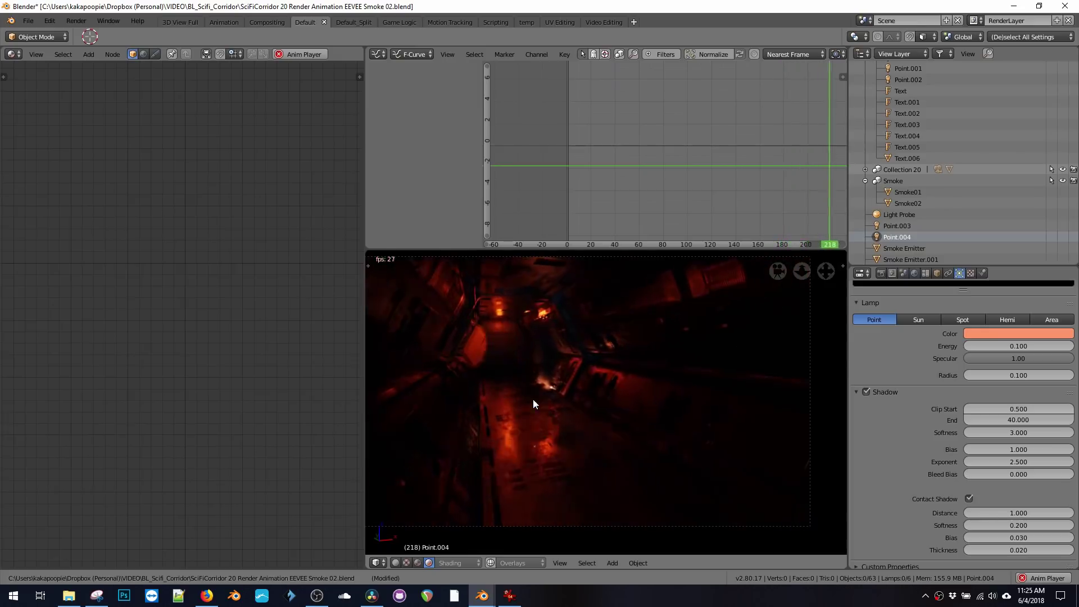
Stop playback, orbit out of the camera view, and select lamp Area.003 in the Outliner.
key(space)
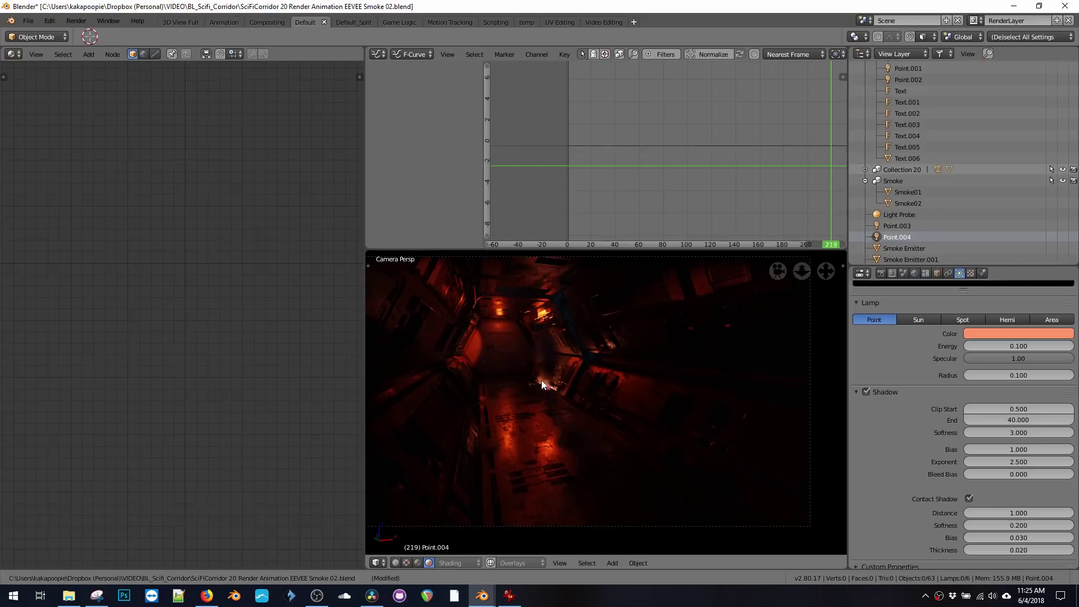
mouse_move(537, 380)
middle_down()
mouse_move(528, 379)
mouse_move(533, 397)
mouse_move(531, 382)
middle_up()
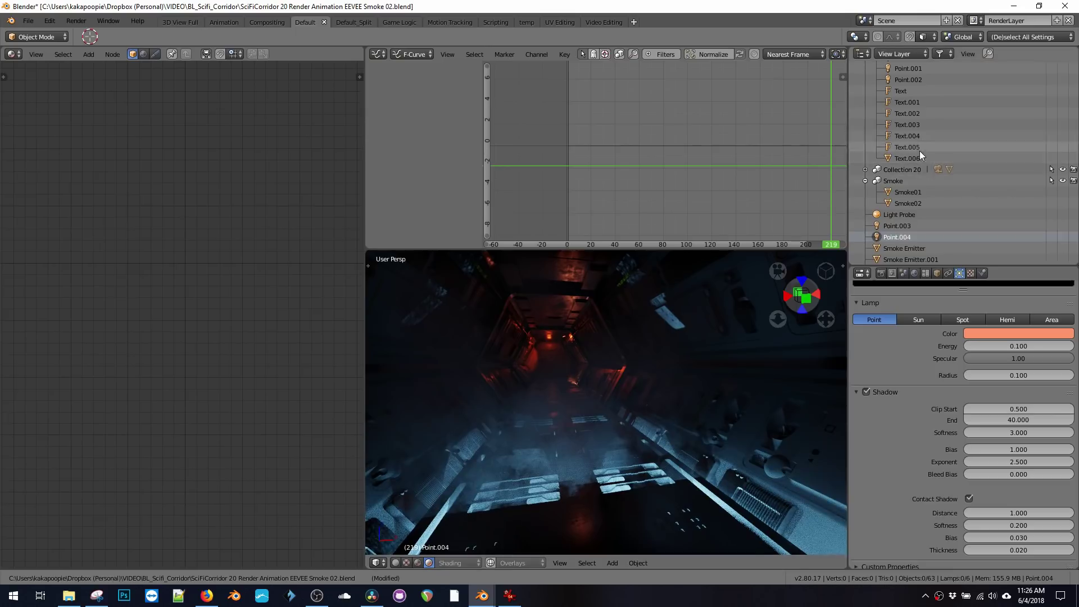
middle_drag(919, 150, 924, 213)
scroll(918, 207, up, 8)
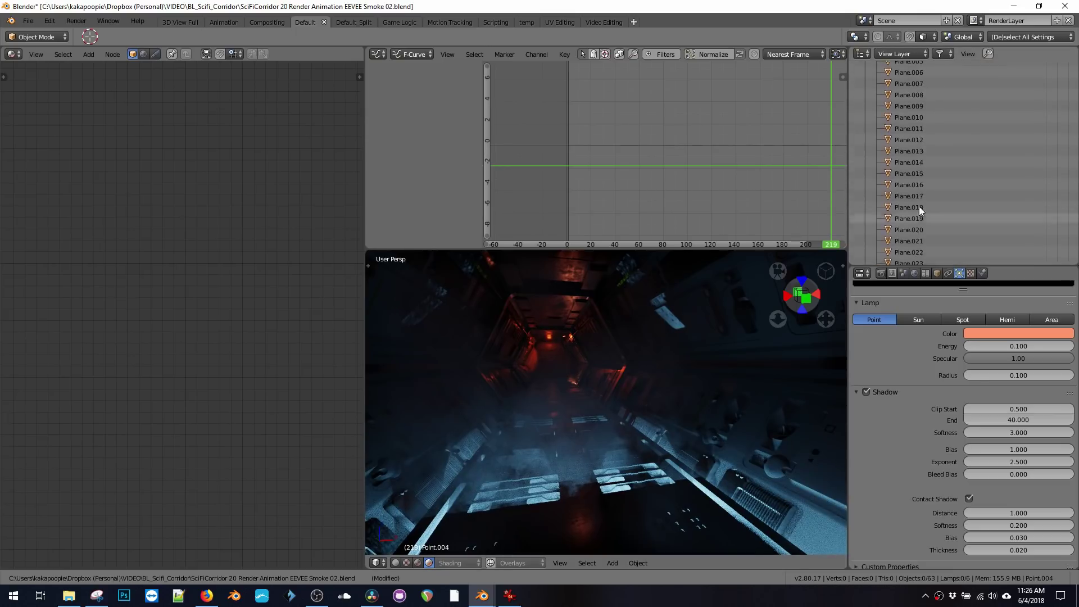
scroll(907, 130, up, 5)
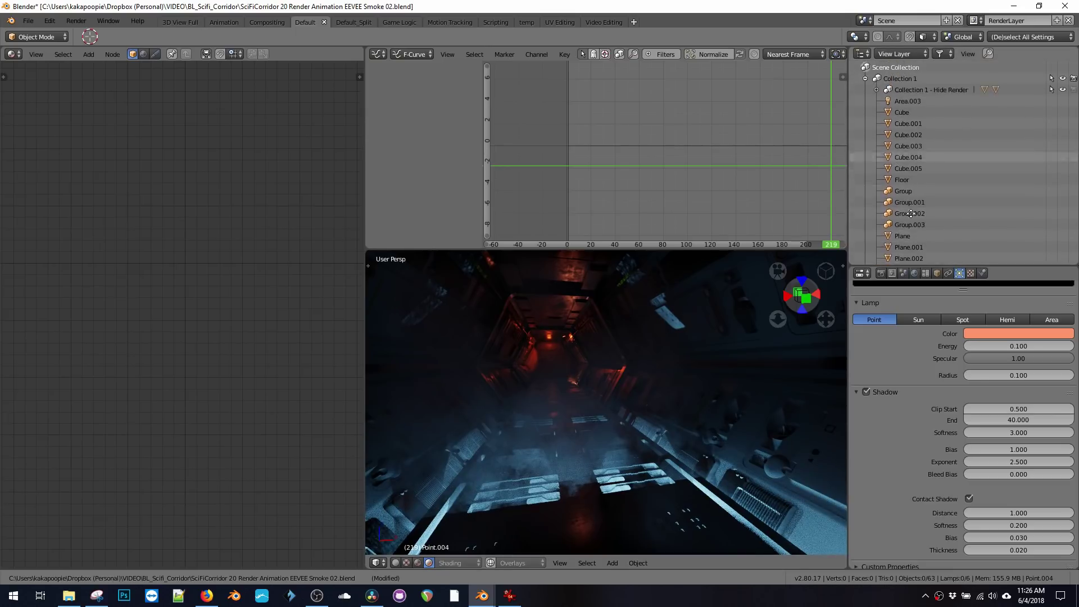
click(904, 102)
scroll(915, 321, down, 2)
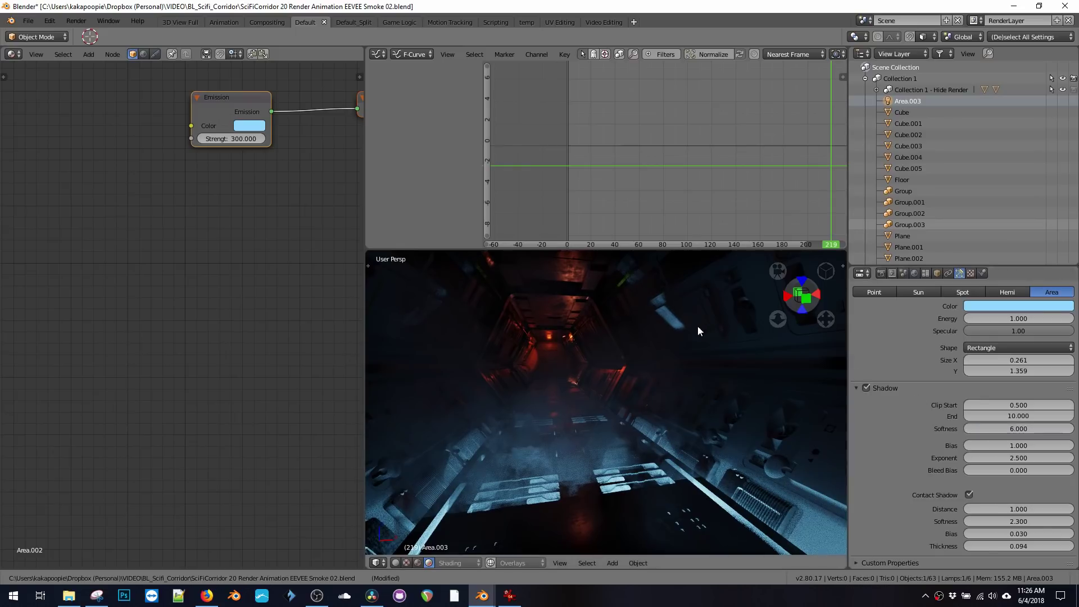
Save as SciFiCorridor 20 Render Animation EEVEE Smoke 03.blend and resume playback.
click(28, 23)
click(53, 118)
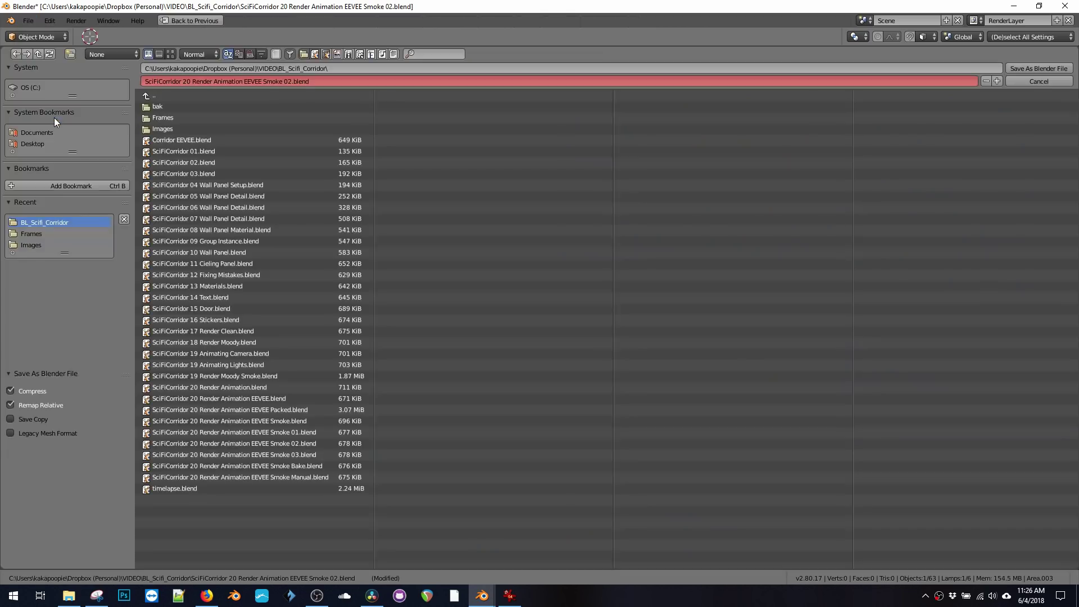
click(287, 81)
key(Return)
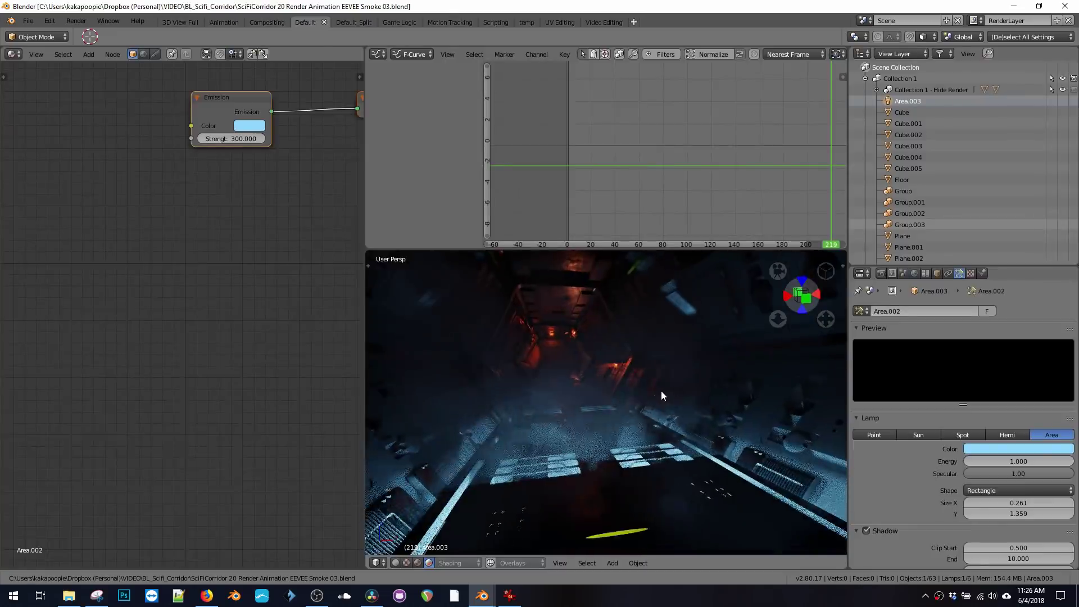
key(alt+a)
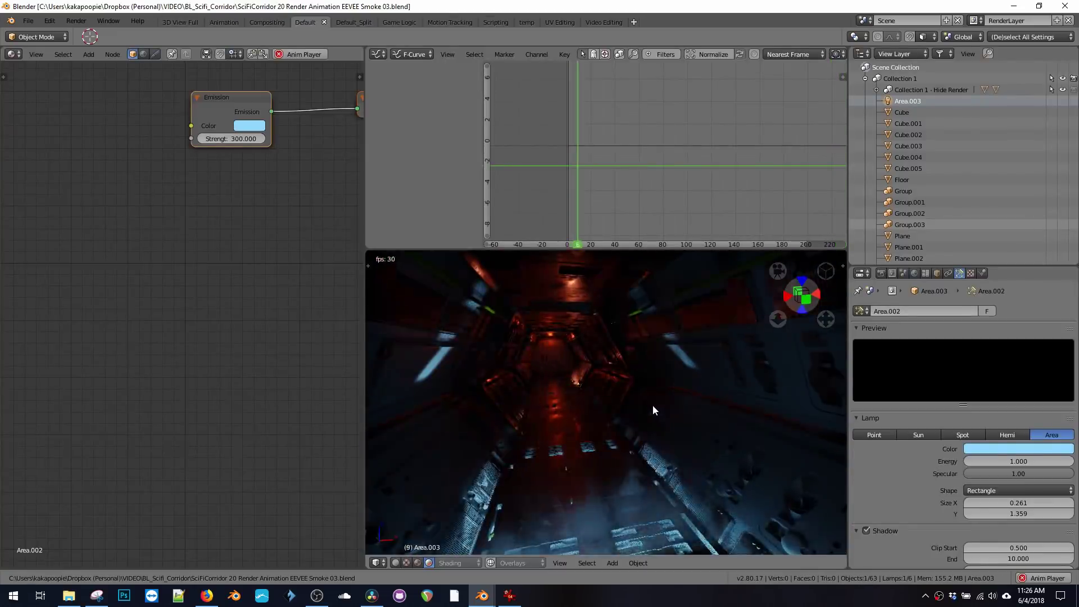
Stop playback and set the render resolution to 100% with frame step 1.
key(alt+a)
click(880, 273)
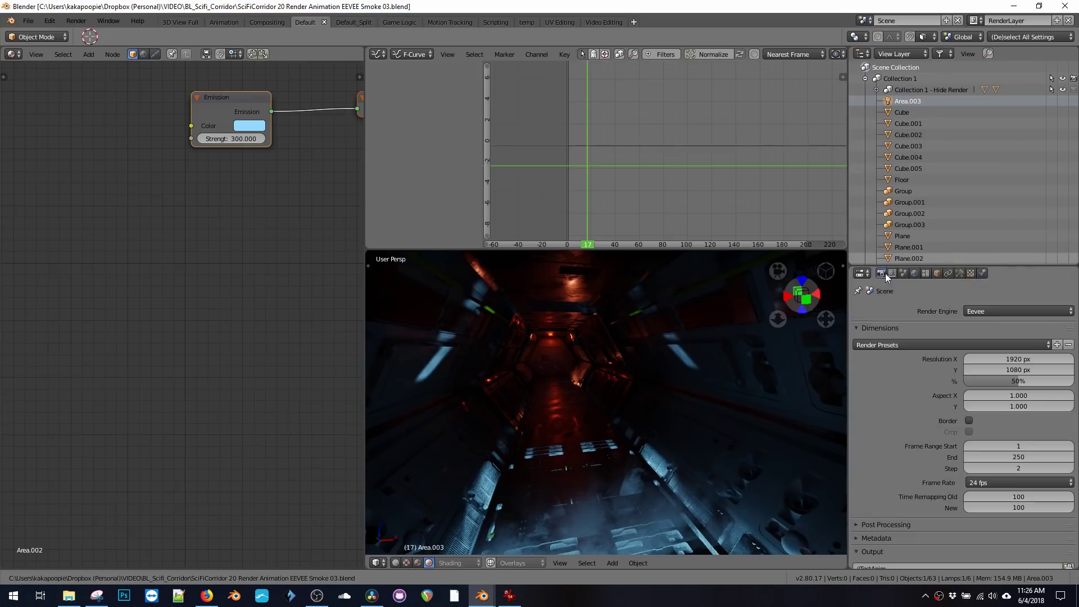
drag(1026, 384, 984, 371)
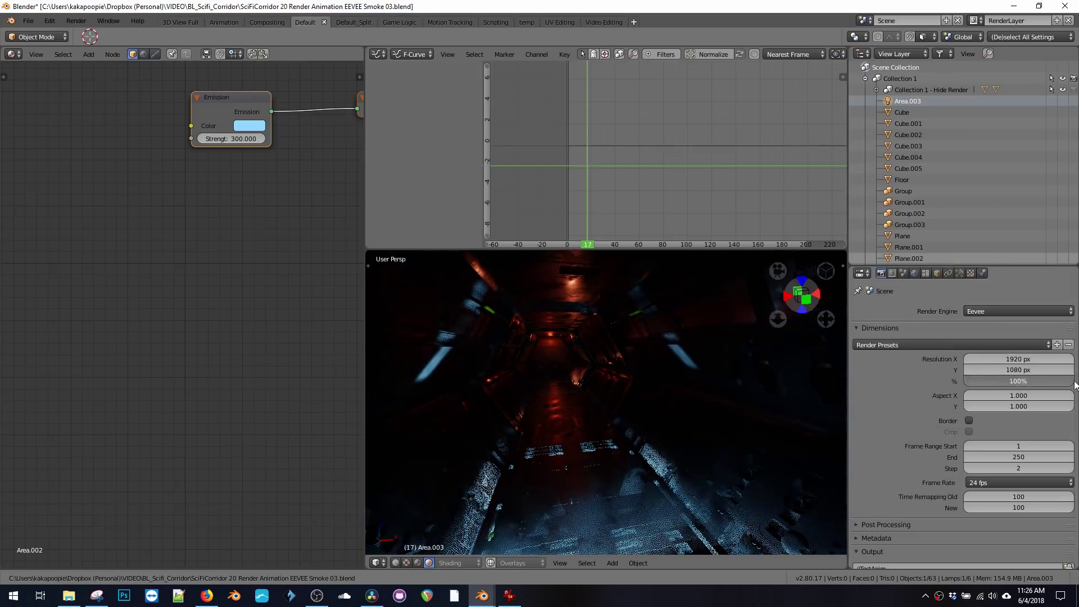
scroll(897, 408, down, 3)
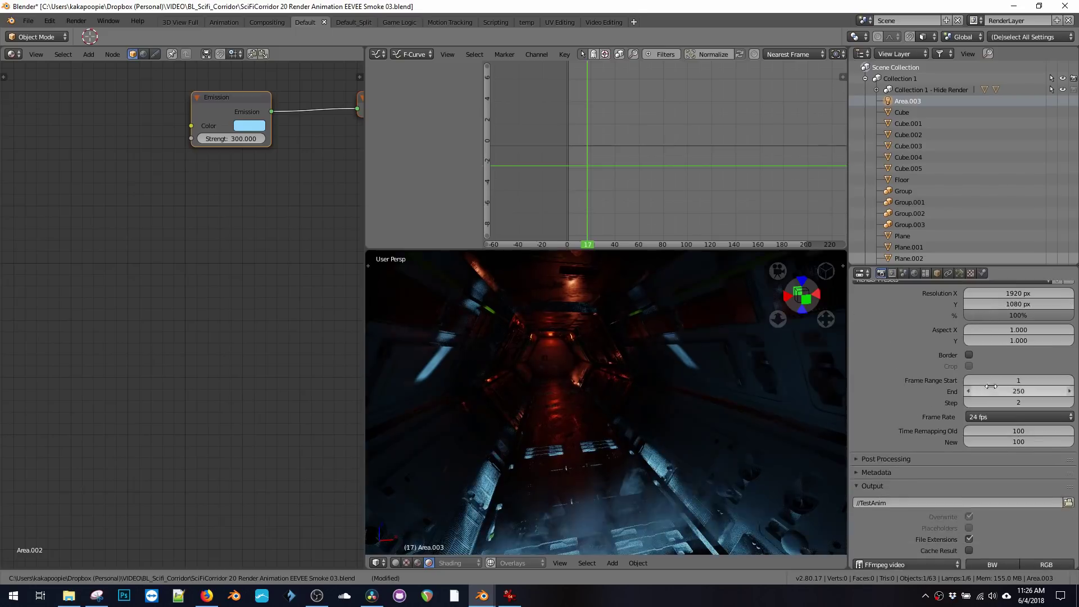
key(Return)
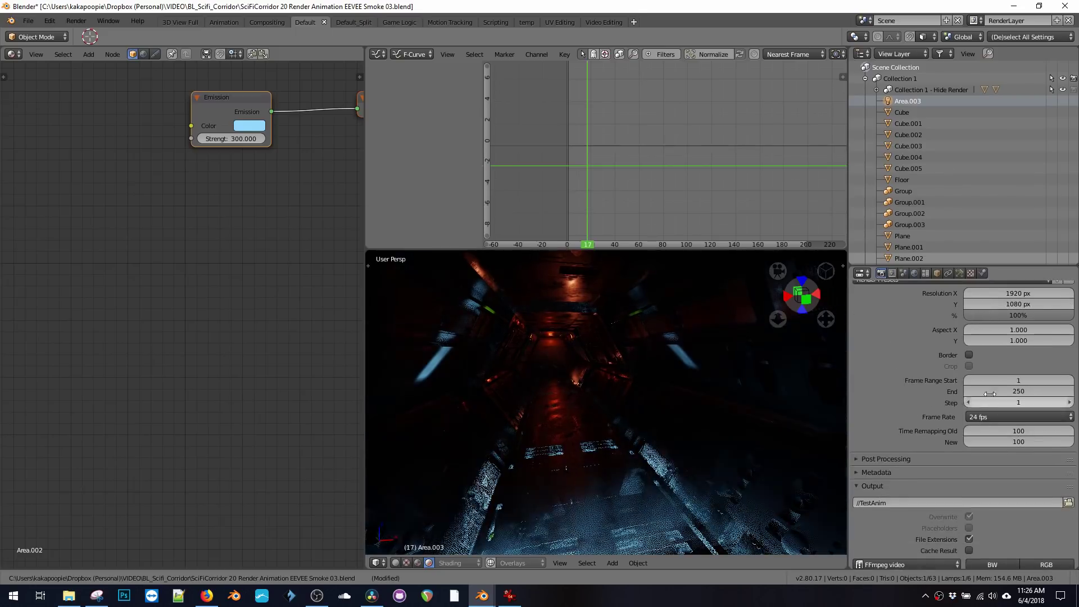
Set the frame rate to 30 fps and browse for the render output folder.
click(1005, 417)
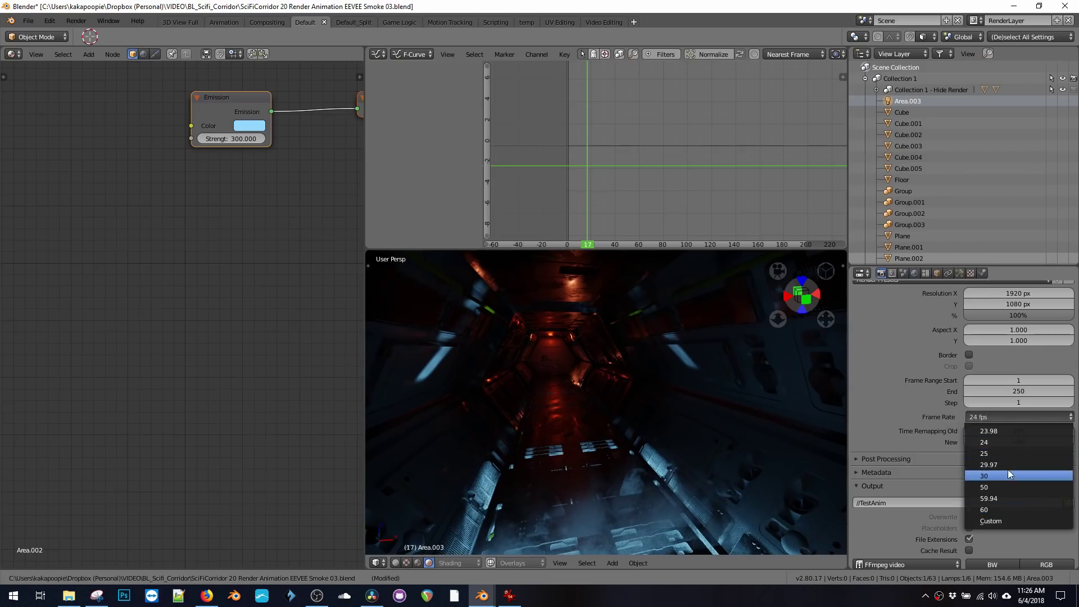
click(989, 474)
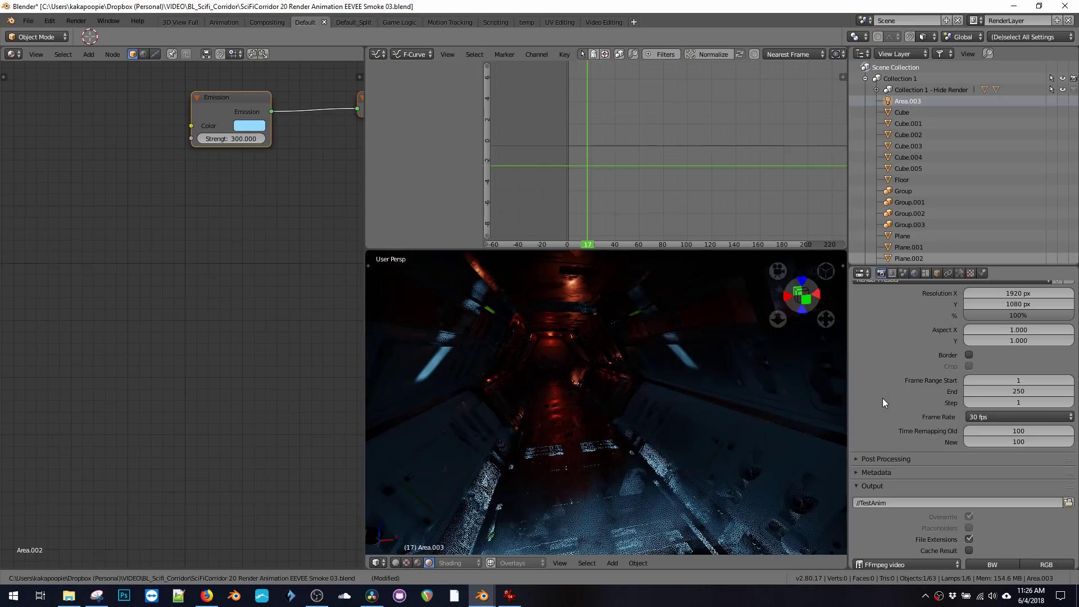
scroll(890, 393, down, 4)
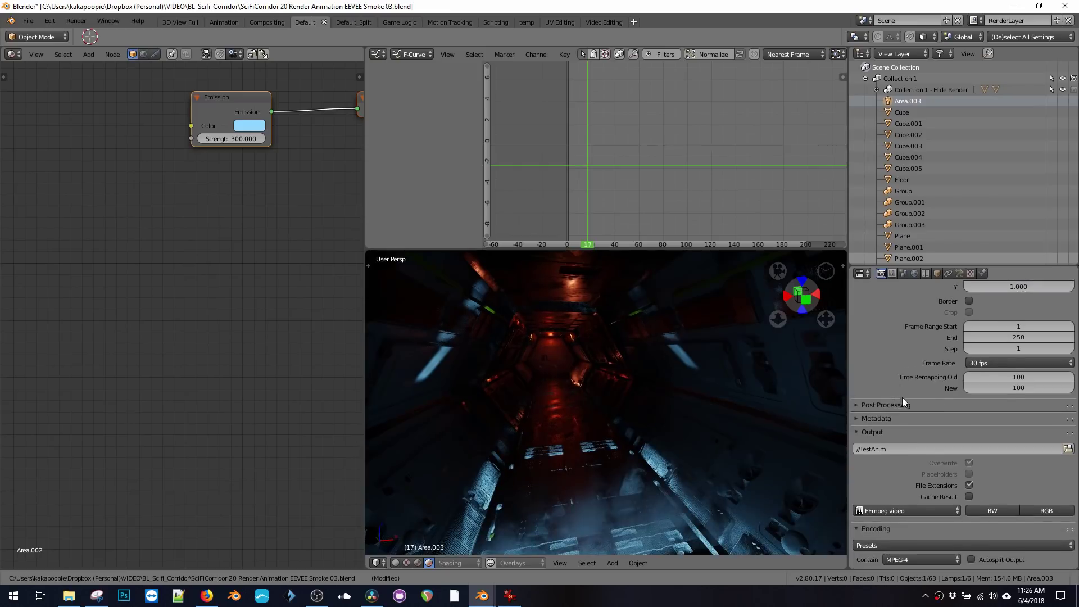
scroll(896, 384, down, 4)
click(920, 415)
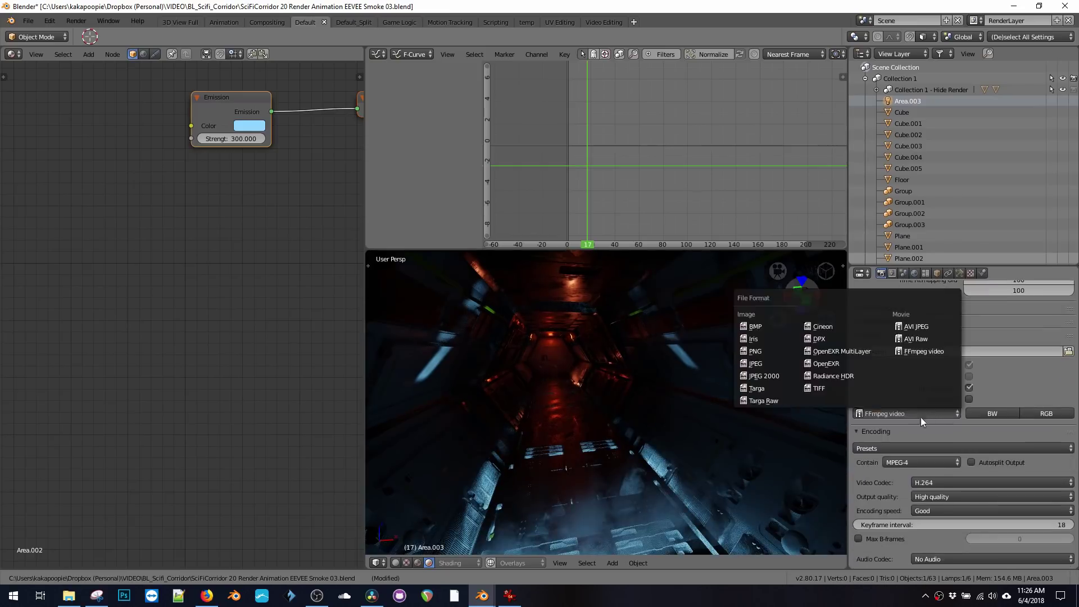
click(1067, 356)
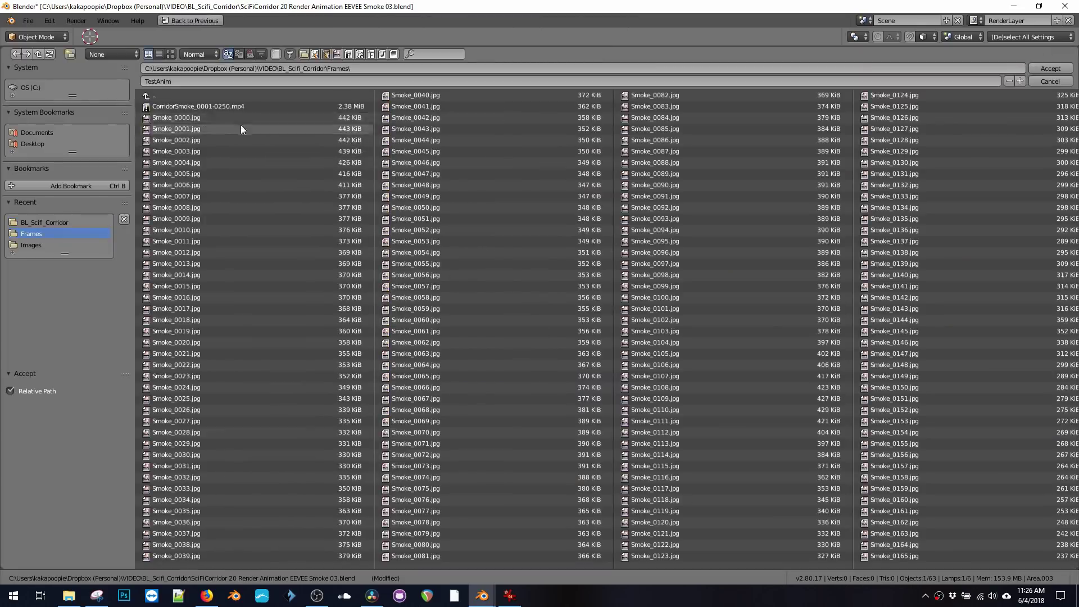
Accept the Frames folder, change the output path to //Frames\CorridorSmoke_, and show the file formats.
click(1034, 67)
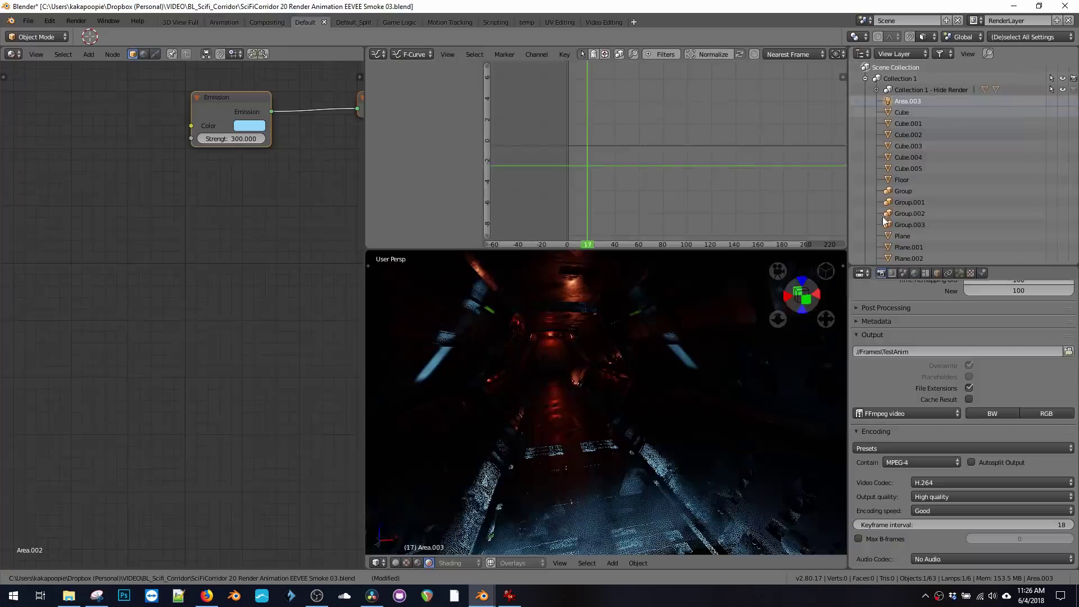
click(919, 353)
key(BackSpace)
key(BackSpace)
key(BackSpace)
key(BackSpace)
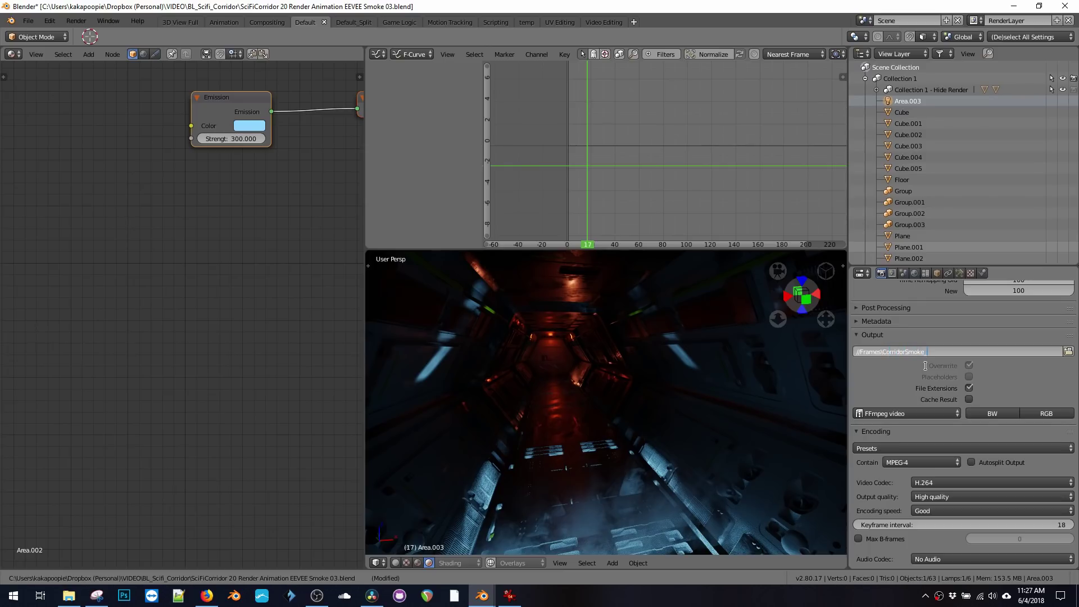
key(Return)
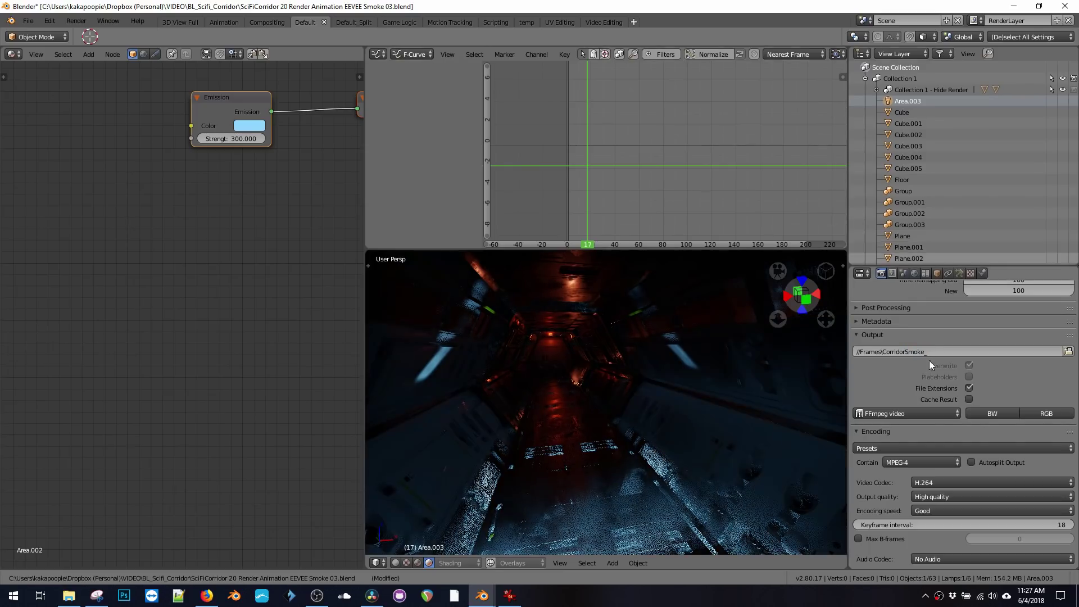
click(889, 413)
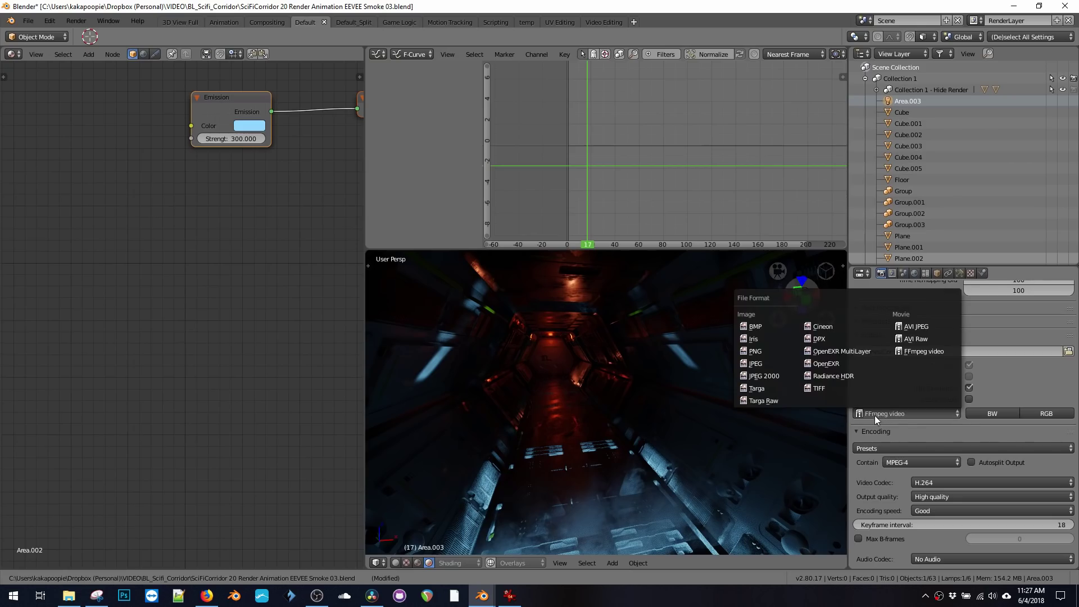
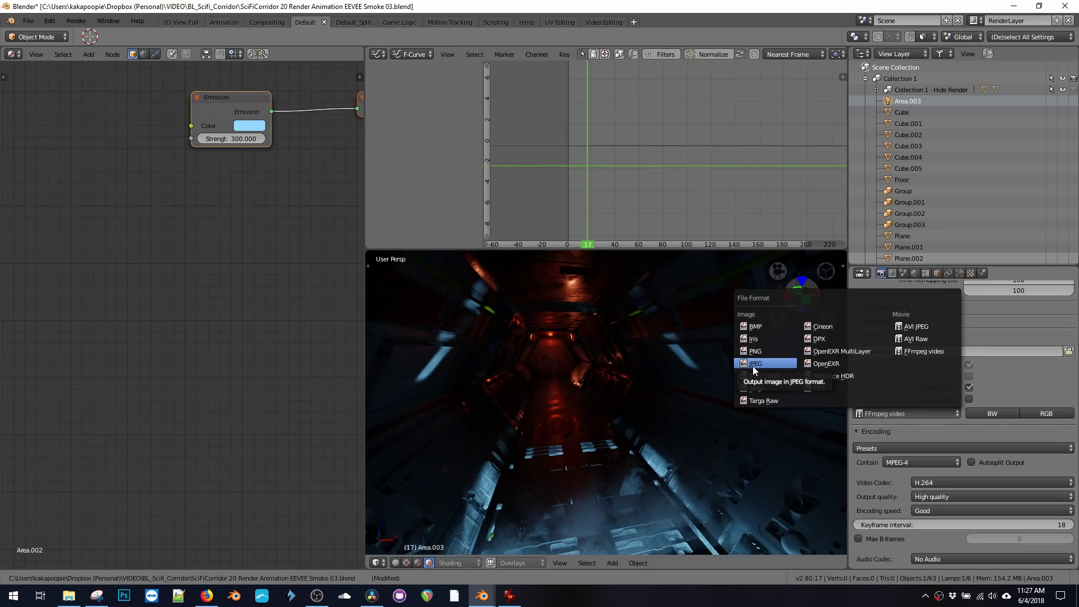
Set the output colour mode to RGB, then look over Indirect Lighting, Screen Space Reflections and Ambient Occlusion.
click(874, 413)
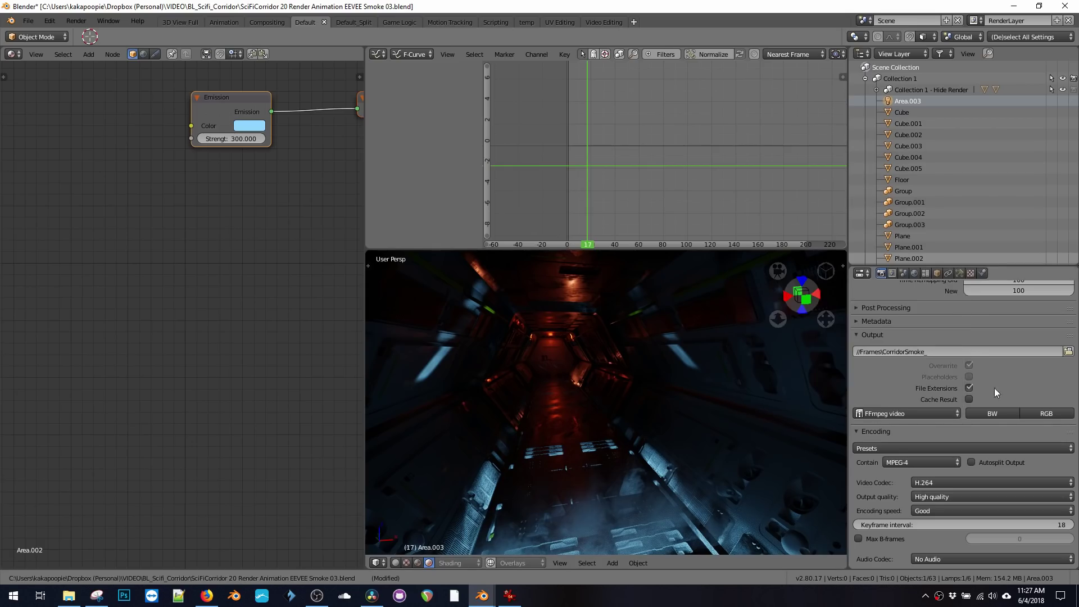
click(1034, 413)
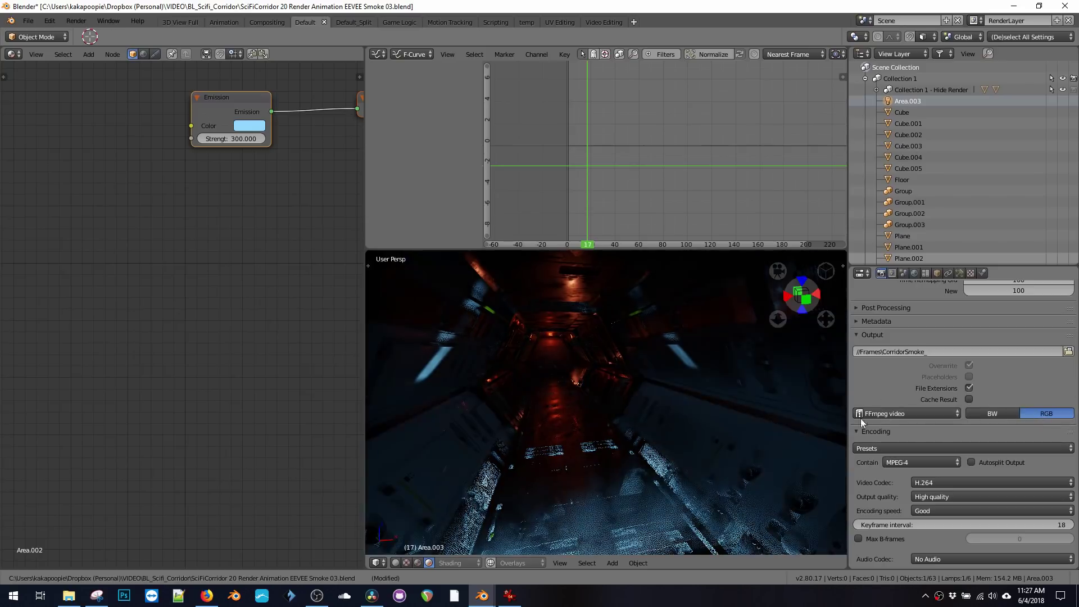
scroll(901, 448, down, 5)
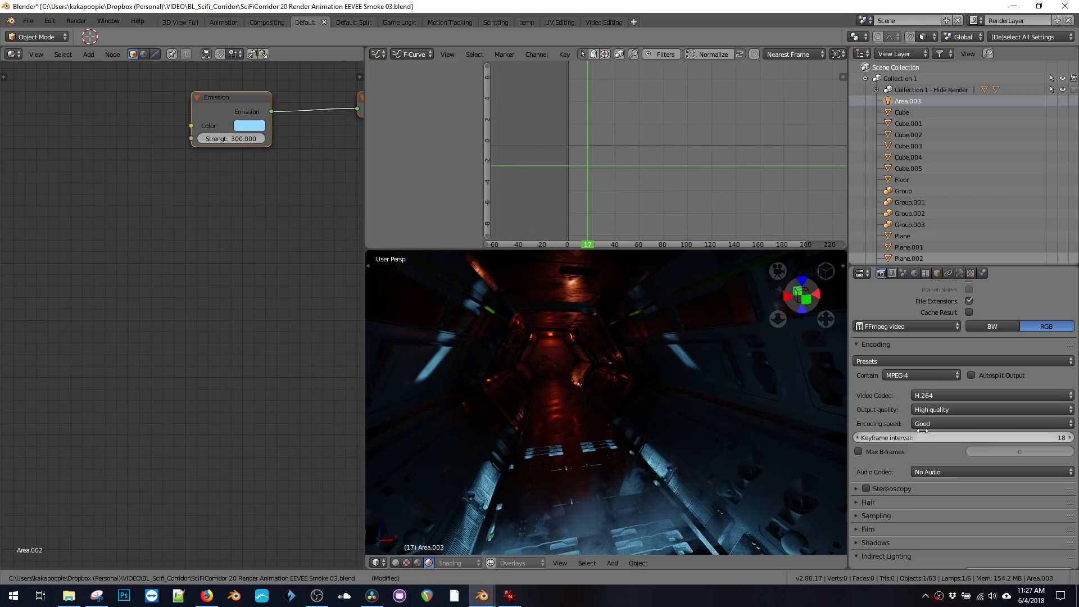
scroll(904, 410, down, 5)
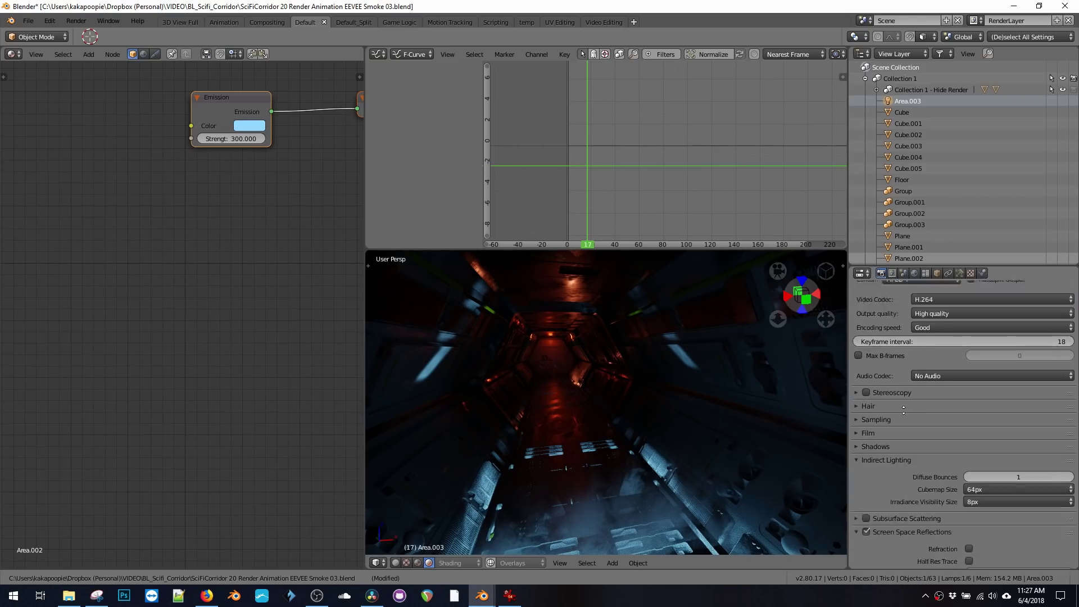
scroll(903, 409, down, 4)
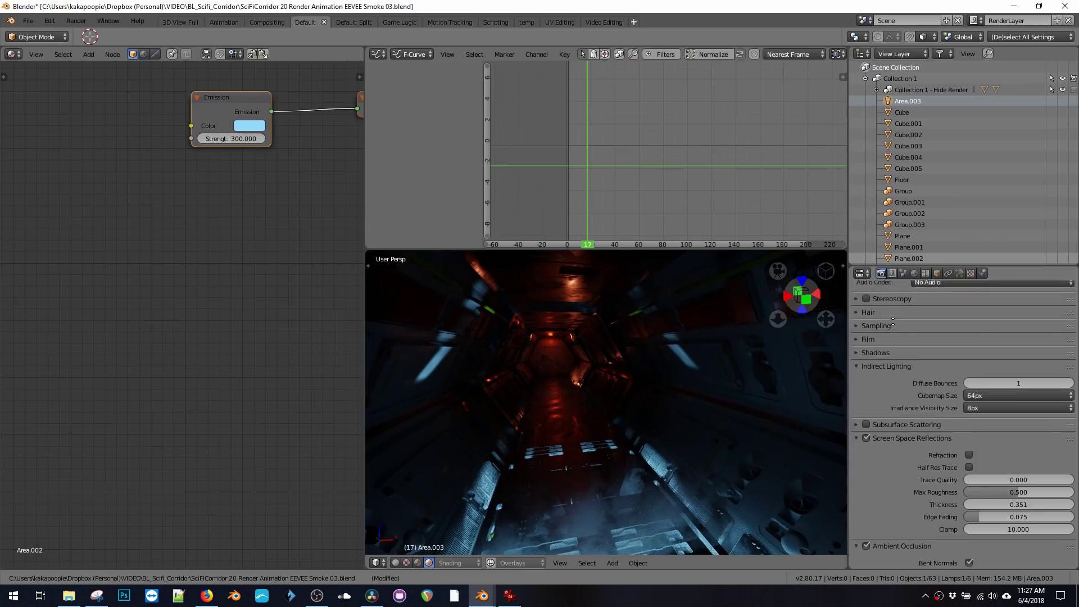
scroll(892, 321, up, 15)
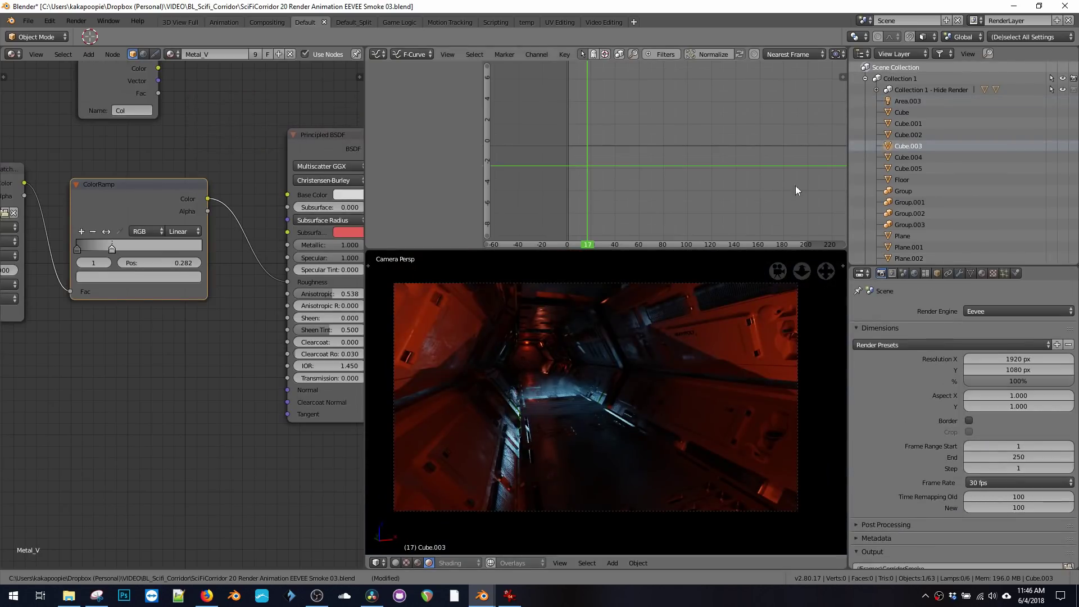
Check Cube.004 and Cube in the Outliner, then select Camera.001 inside Collection 20.
click(908, 157)
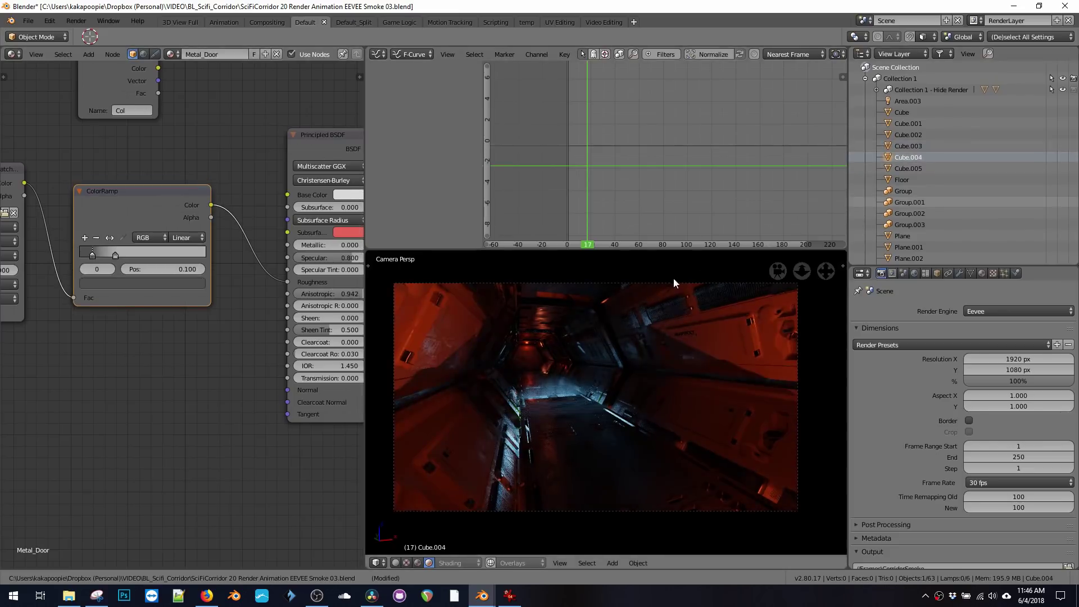
click(640, 281)
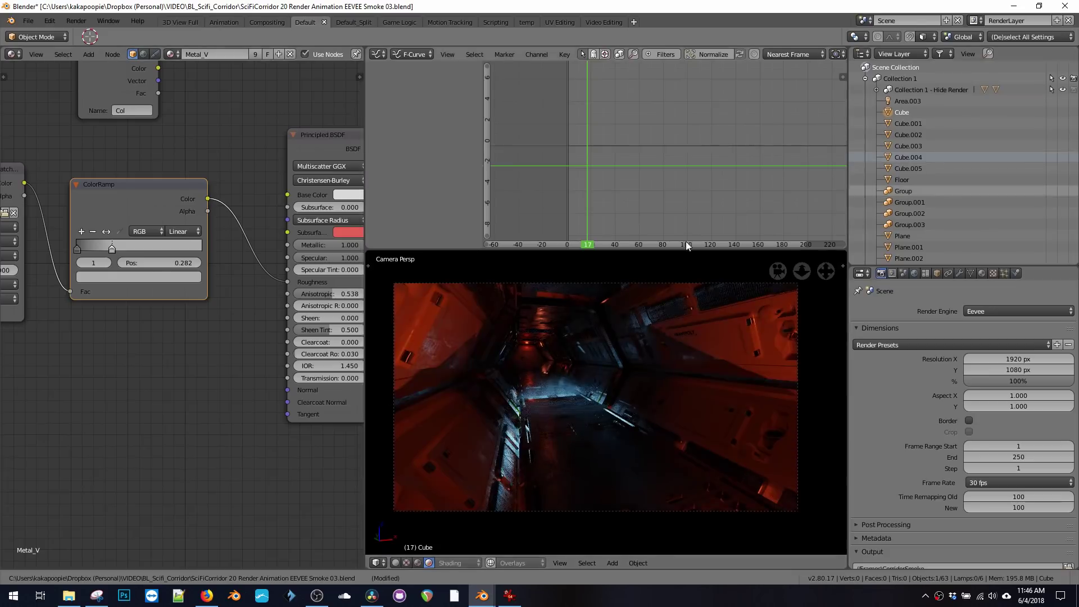
scroll(979, 177, down, 8)
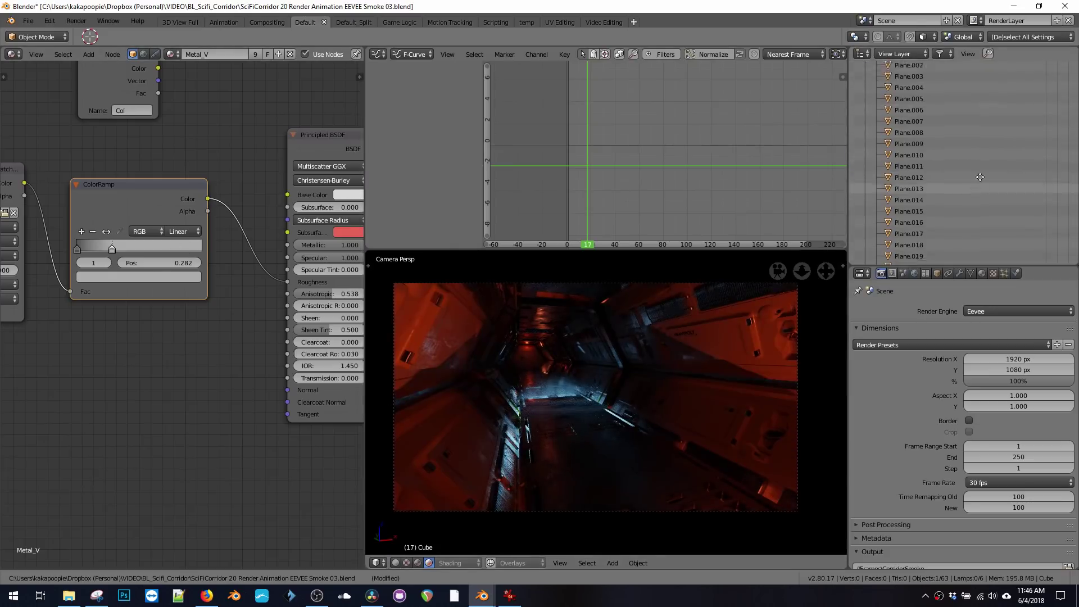
scroll(979, 177, down, 10)
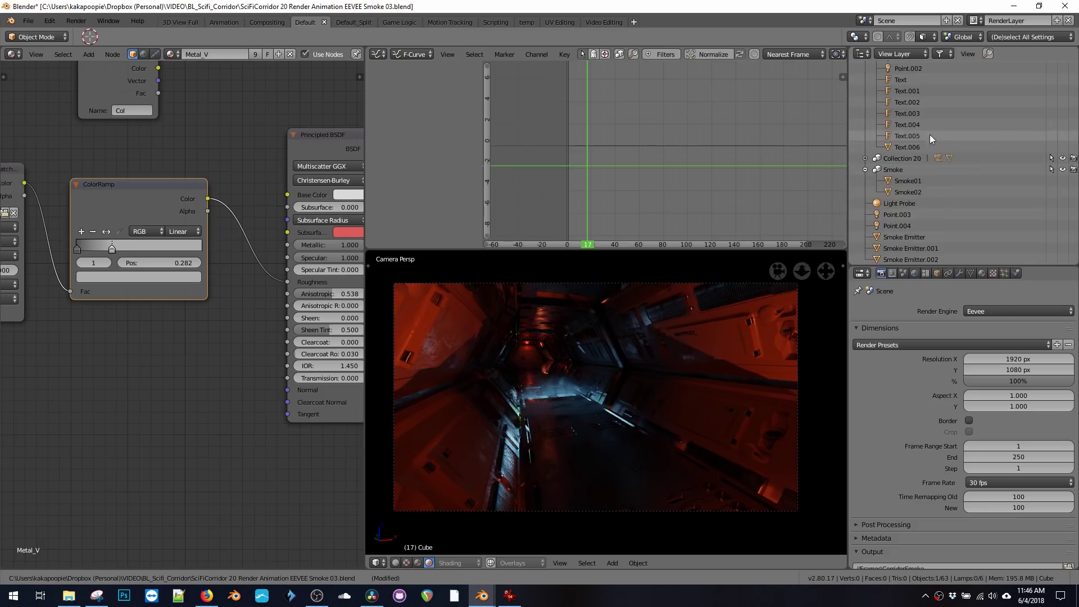
scroll(929, 137, up, 20)
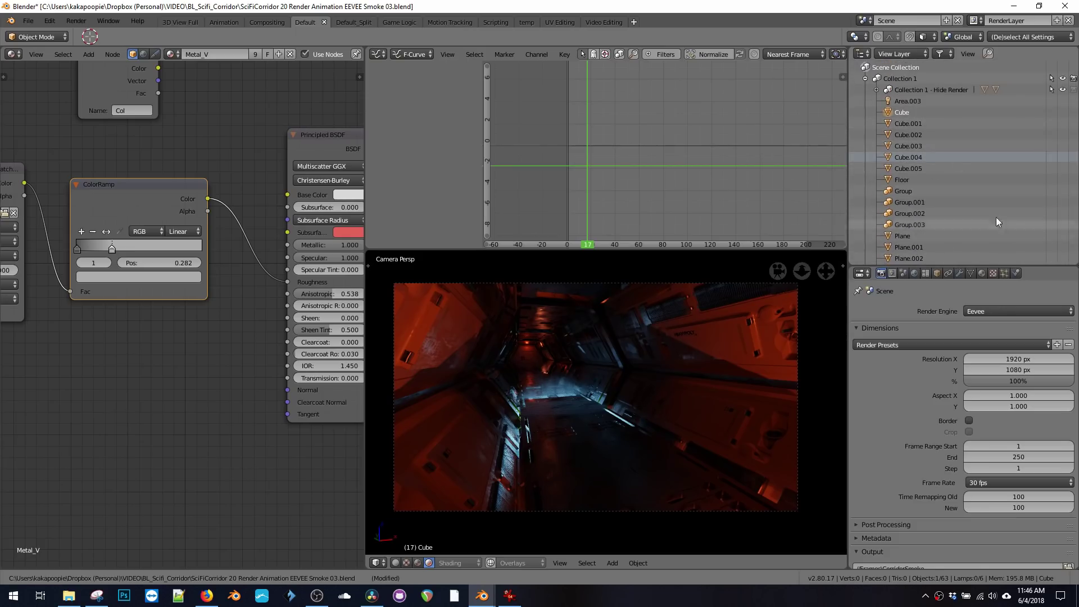
scroll(969, 169, down, 10)
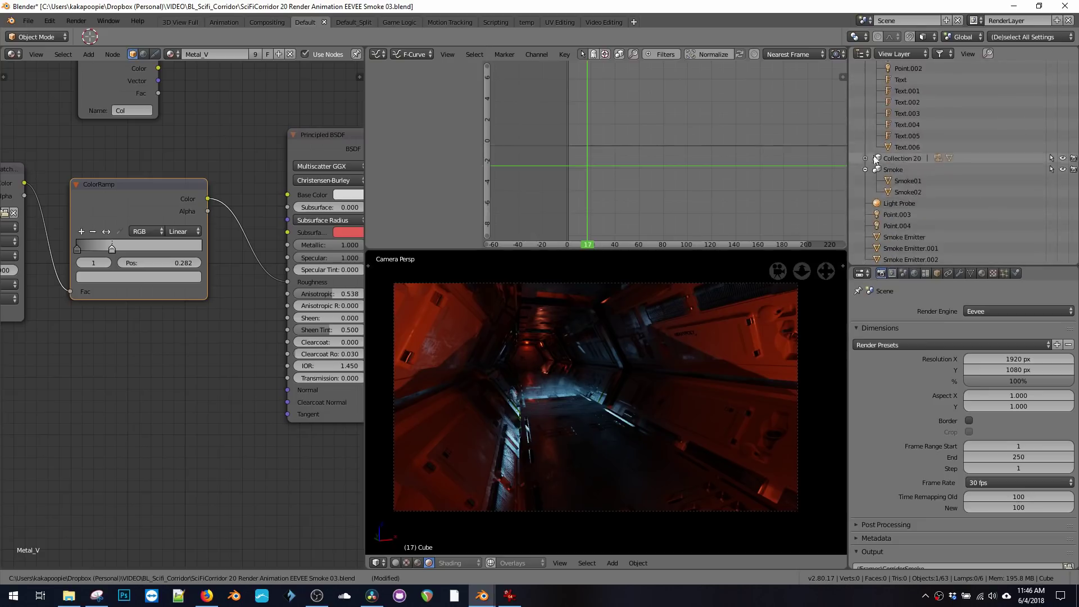
click(865, 159)
click(903, 170)
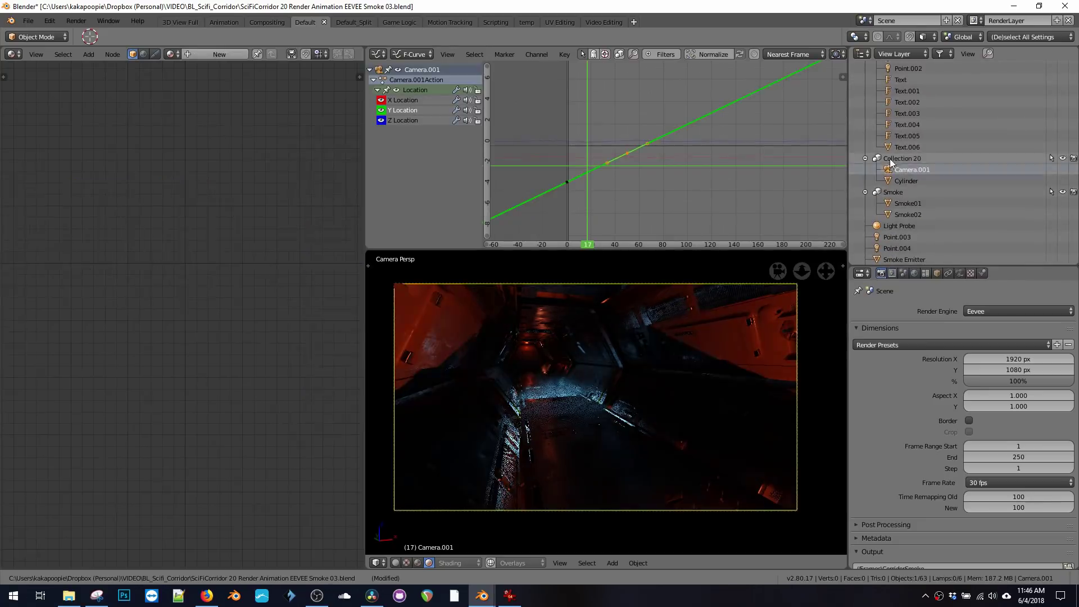
Stop playback at frame 82 and insert a rotation keyframe on Camera.001.
key(alt+a)
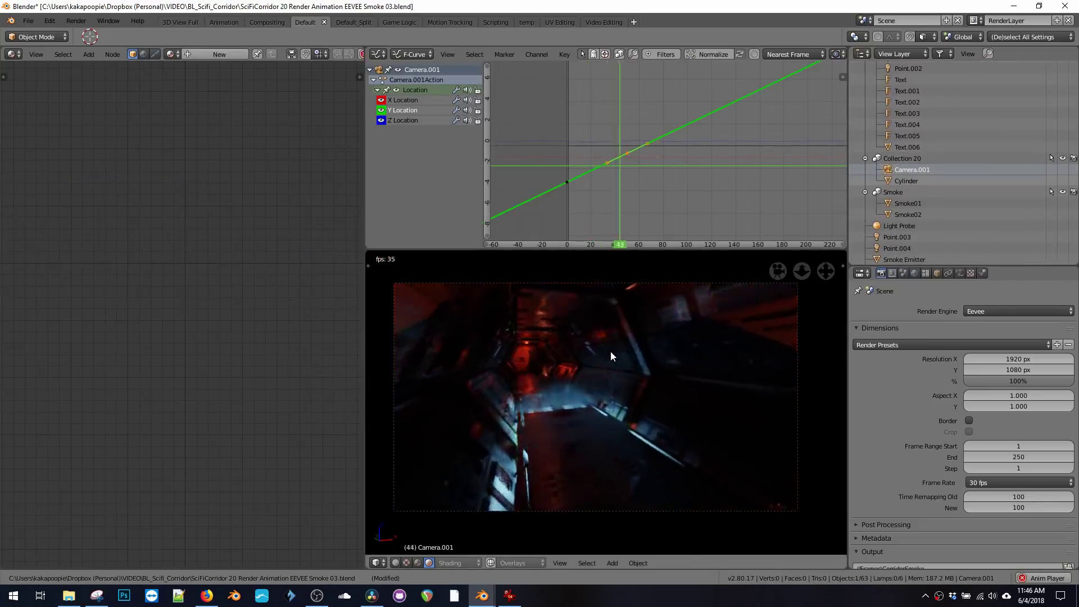
key(alt+a)
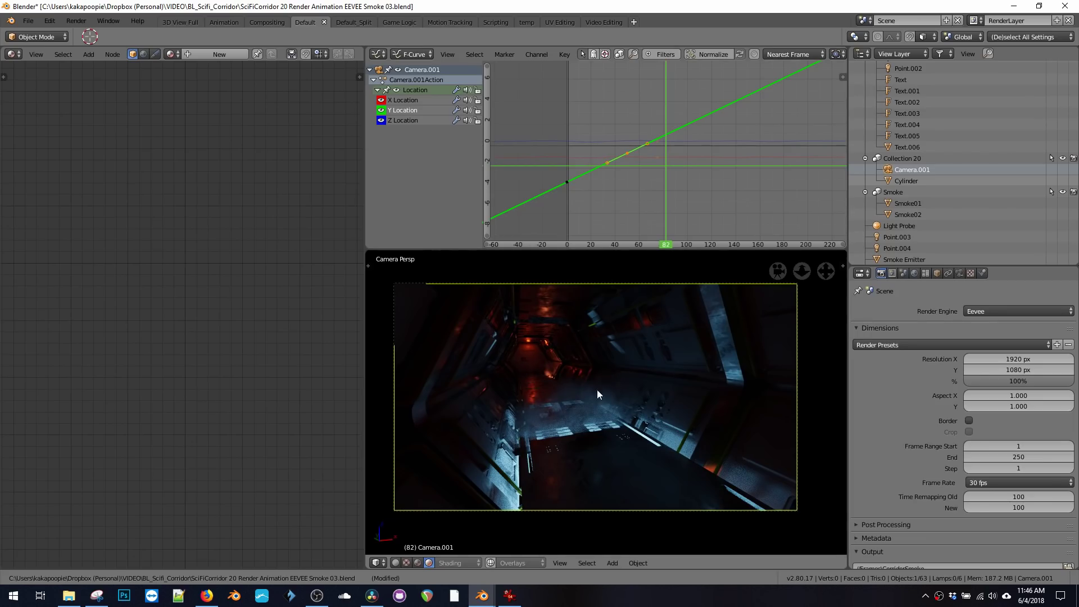
key(i)
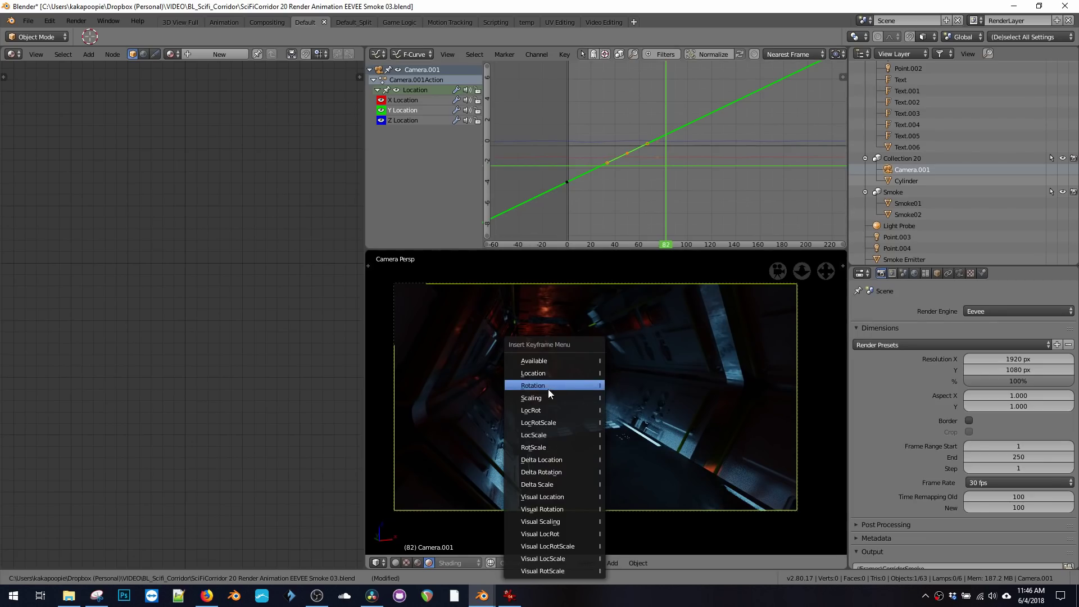
click(547, 388)
key(shift+Left)
Show the rotation curves under Object Transforms and open the Graph Editor sidebar.
click(377, 130)
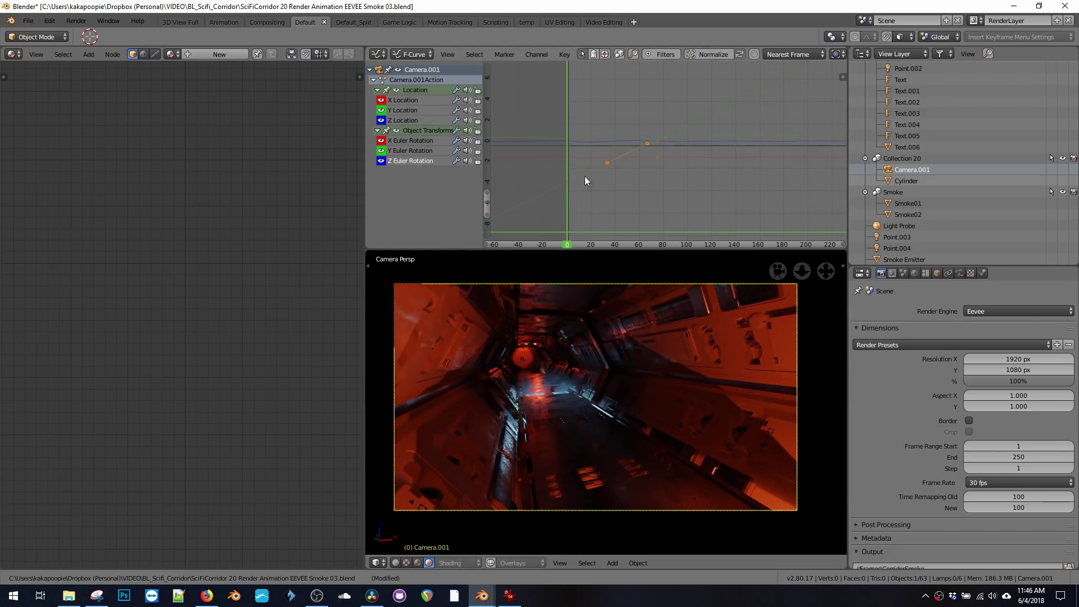
middle_drag(776, 139, 755, 133)
click(841, 77)
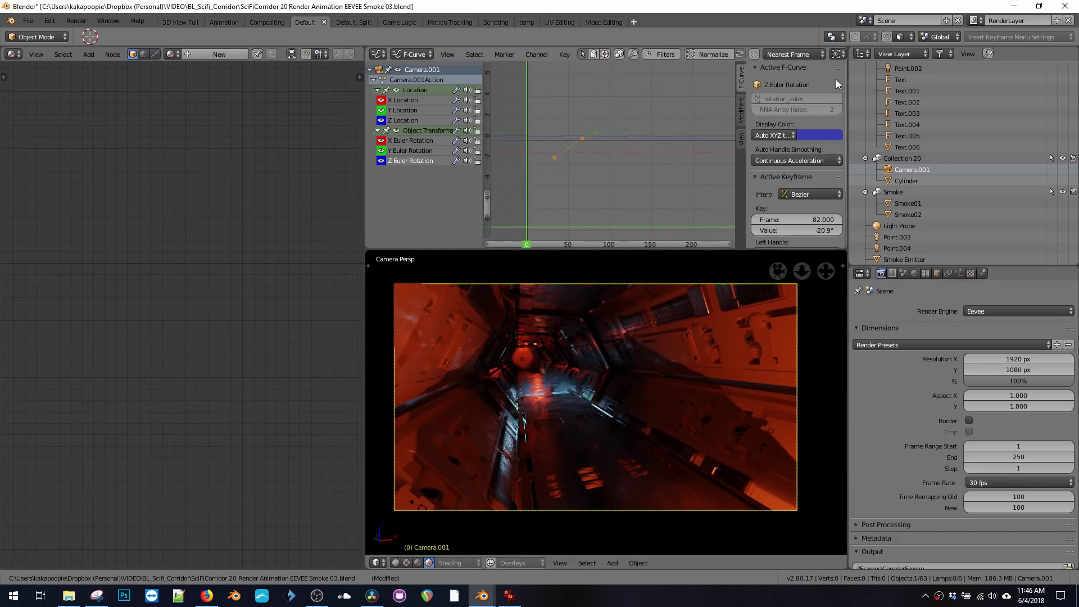
key(n)
key(n)
click(378, 54)
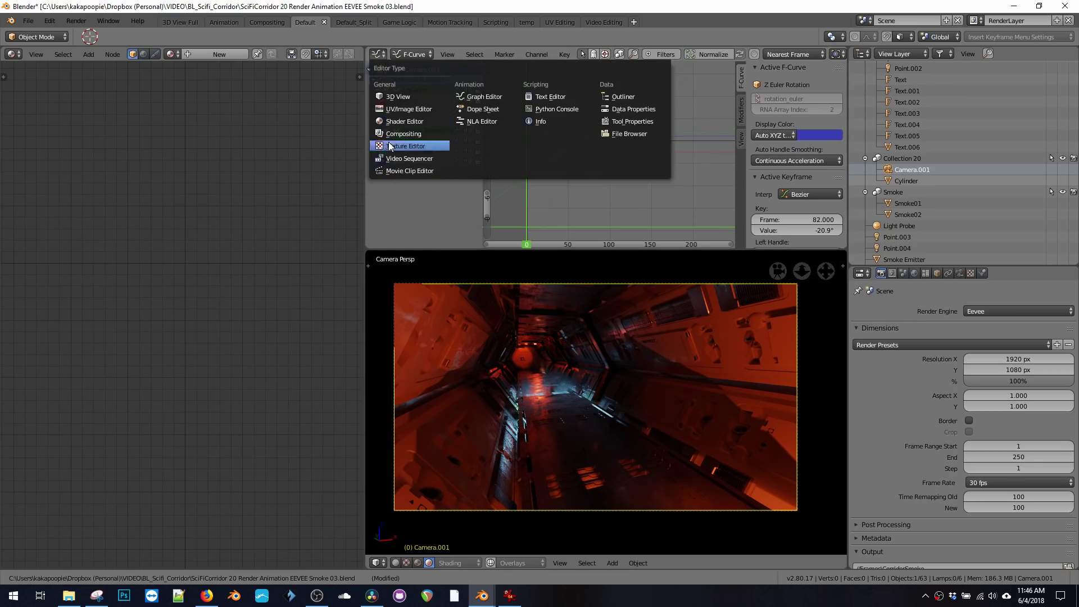
click(470, 96)
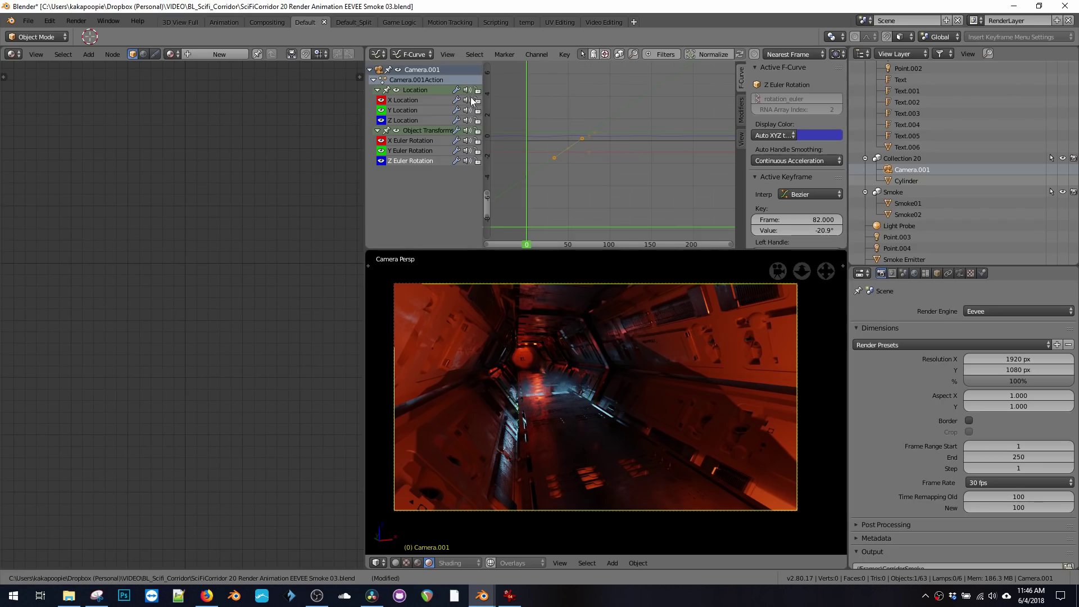
In the Modifiers tab, frame the Z Euler Rotation key and set the current frame to 82.
click(741, 112)
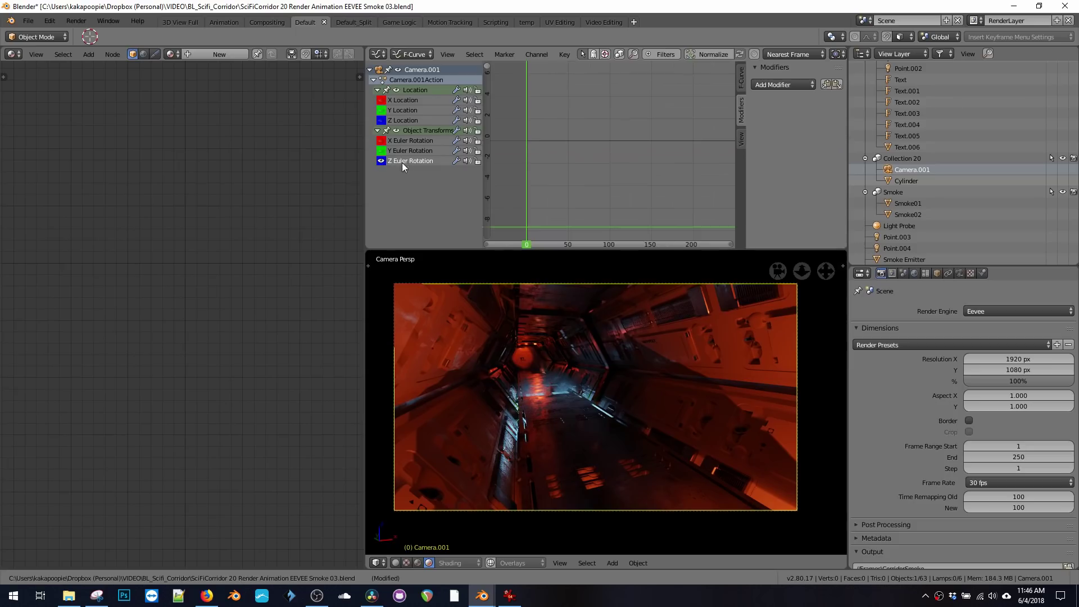
middle_drag(631, 187, 645, 154)
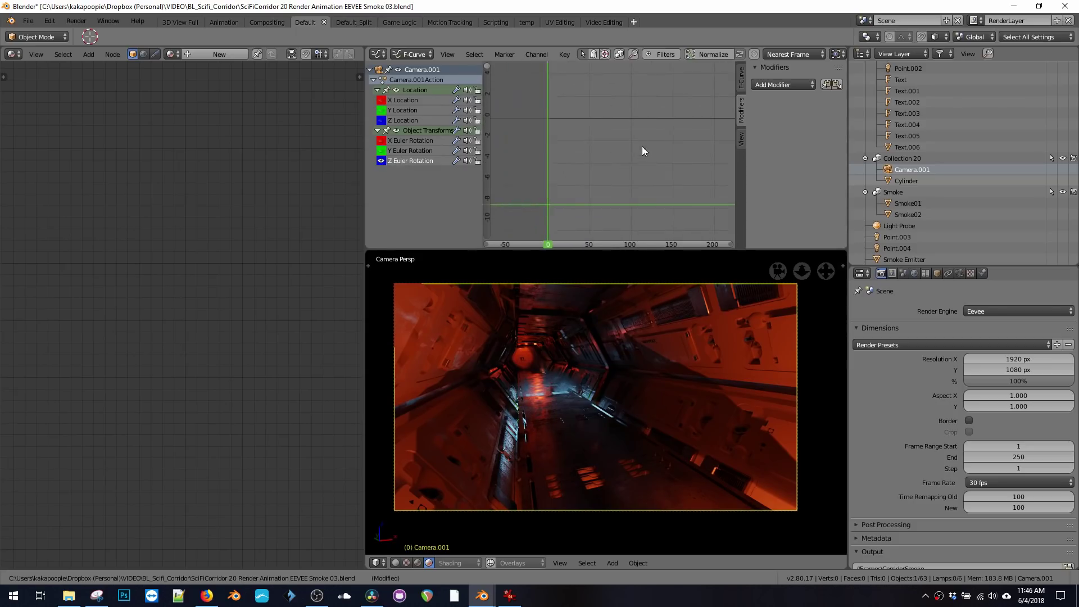
key(KP_Decimal)
key(Num_Lock)
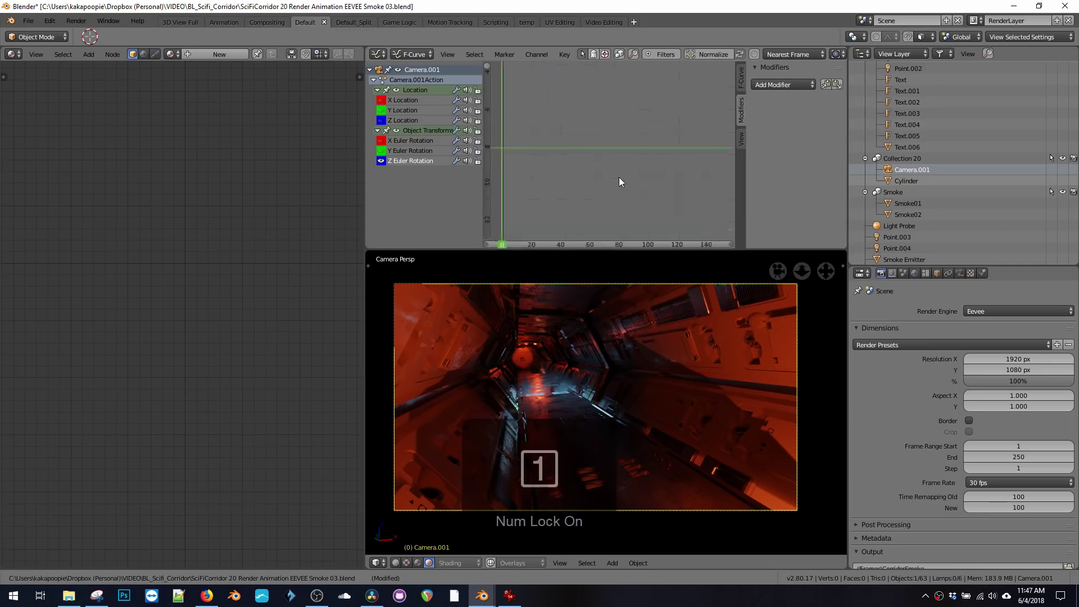
key(KP_Decimal)
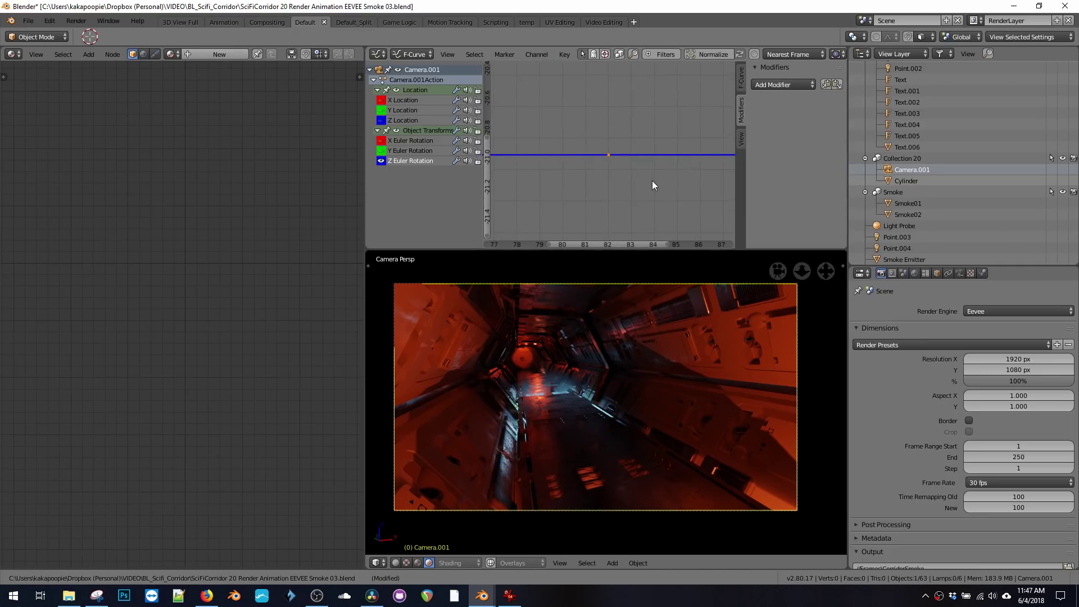
drag(581, 144, 607, 163)
Add a Noise modifier to the Z Euler Rotation curve and set its scale to 40.
click(771, 85)
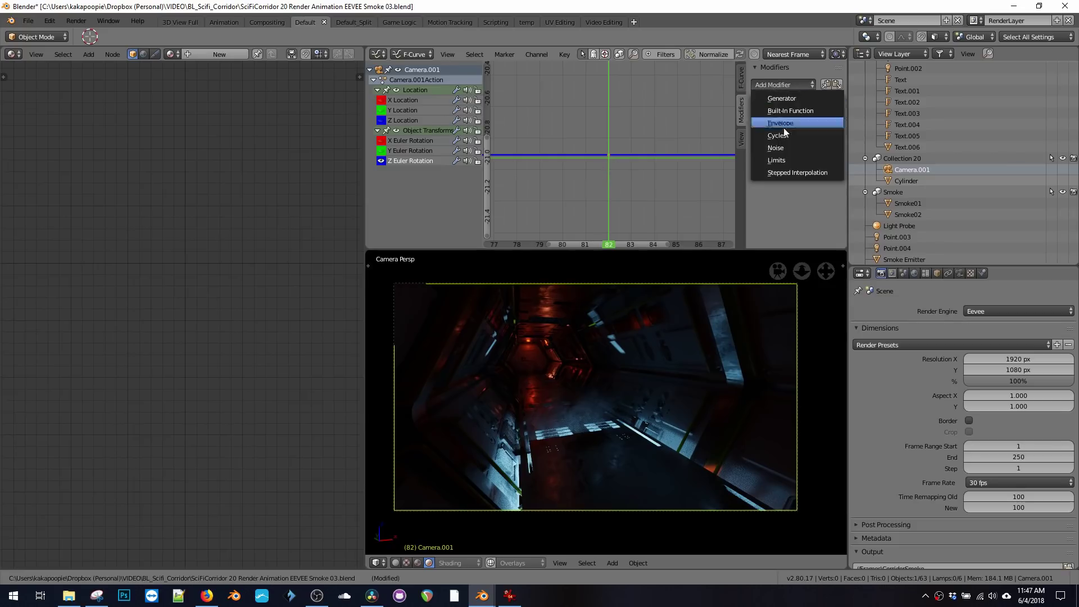
click(784, 147)
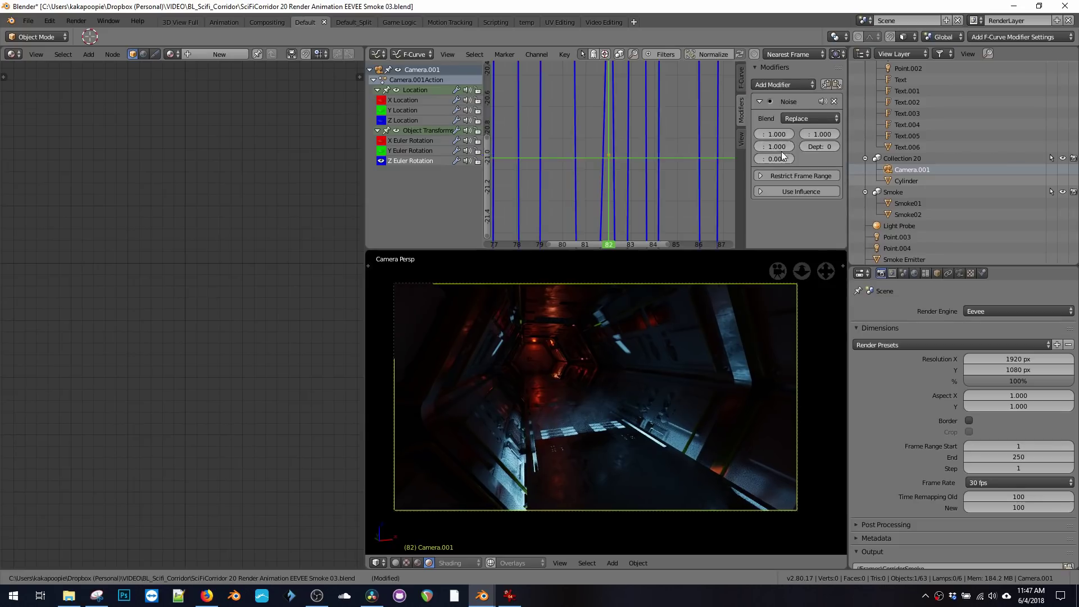
key(alt+a)
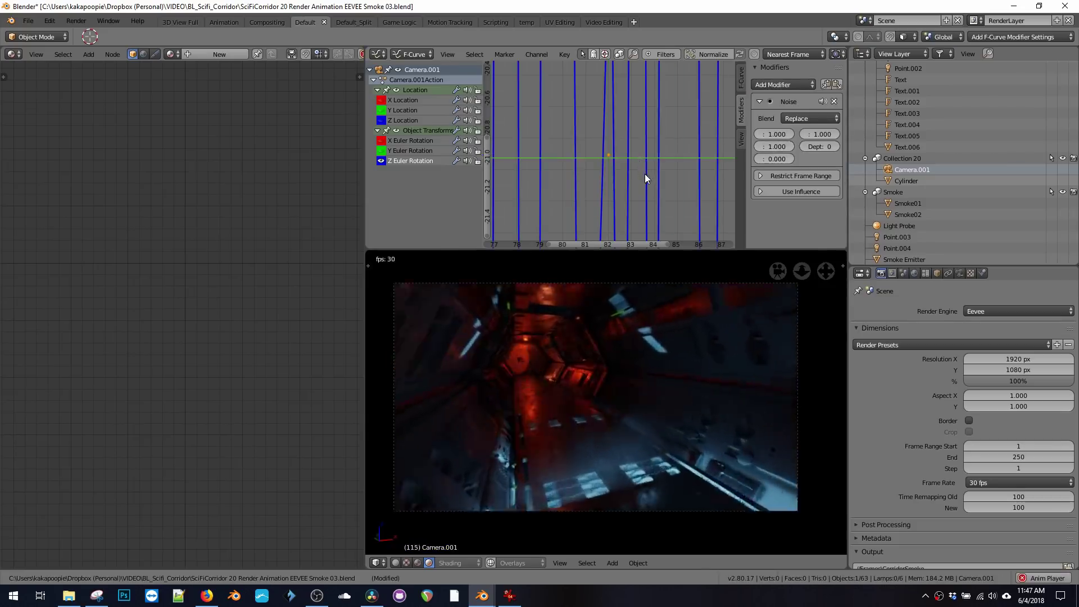
key(alt+a)
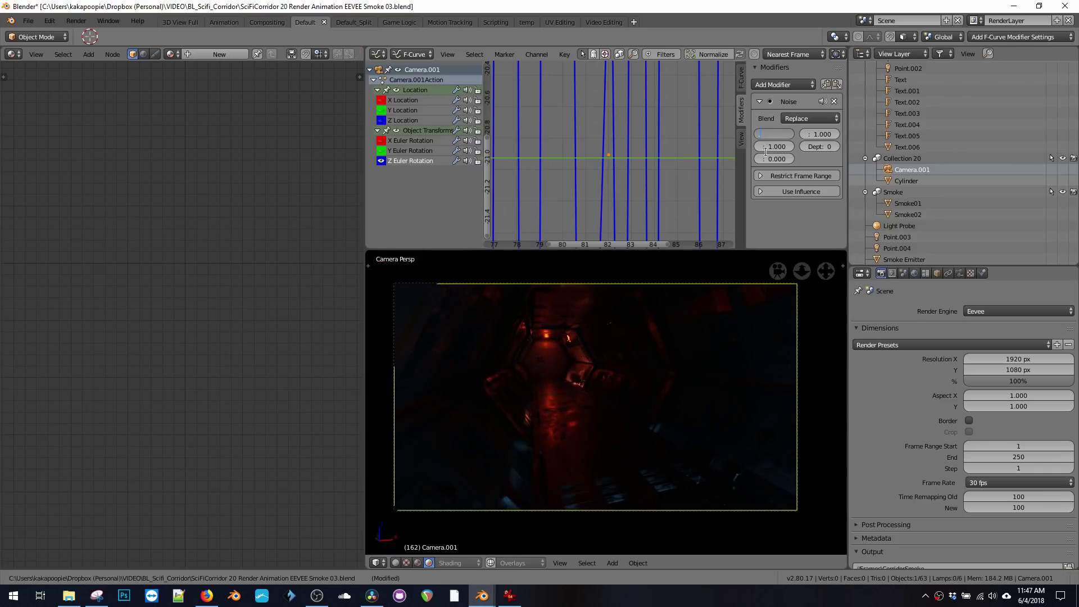
key(Return)
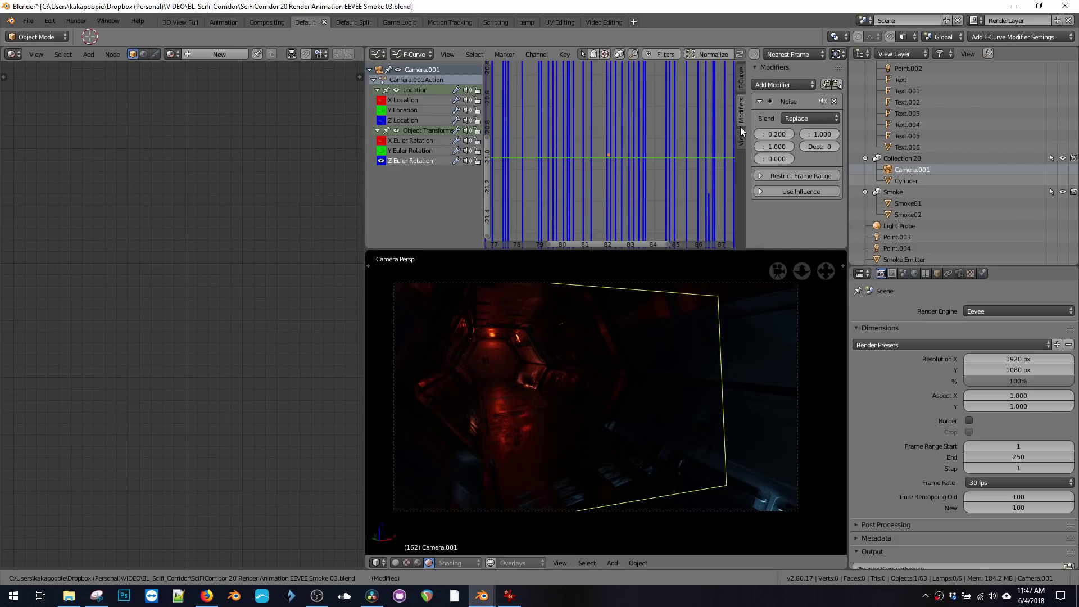
drag(734, 123, 657, 133)
key(alt+a)
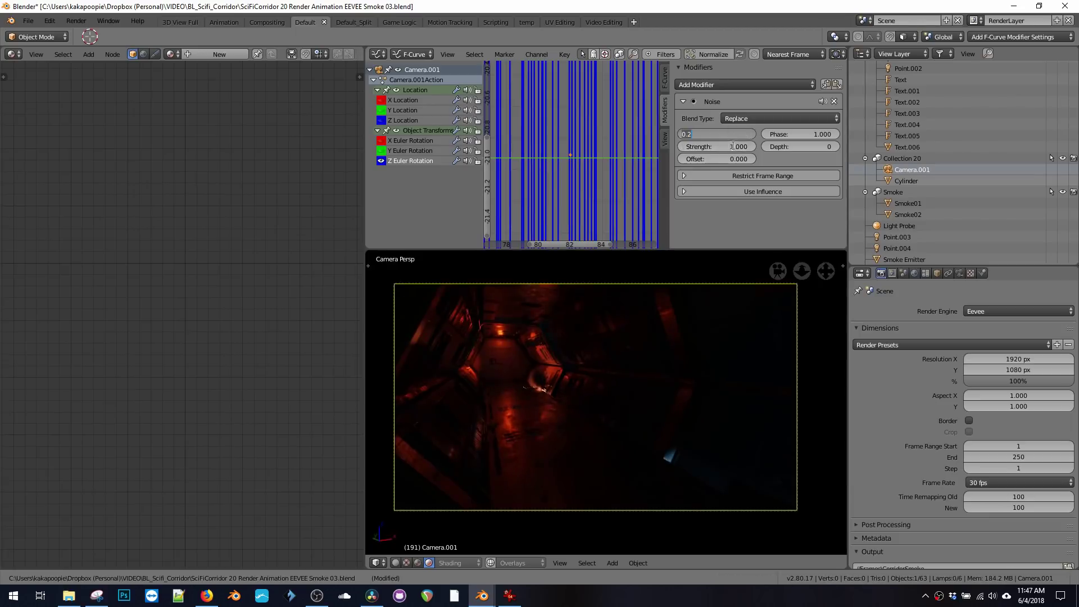
key(Return)
key(alt+a)
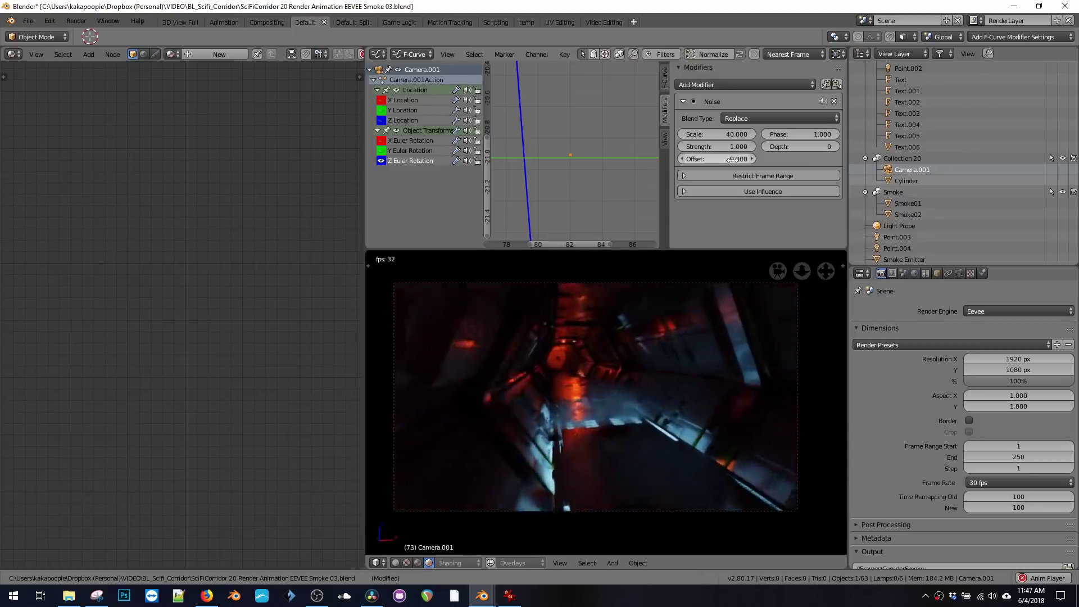
key(alt+a)
Shift the Z rotation noise offset to -72.
drag(738, 160, 702, 159)
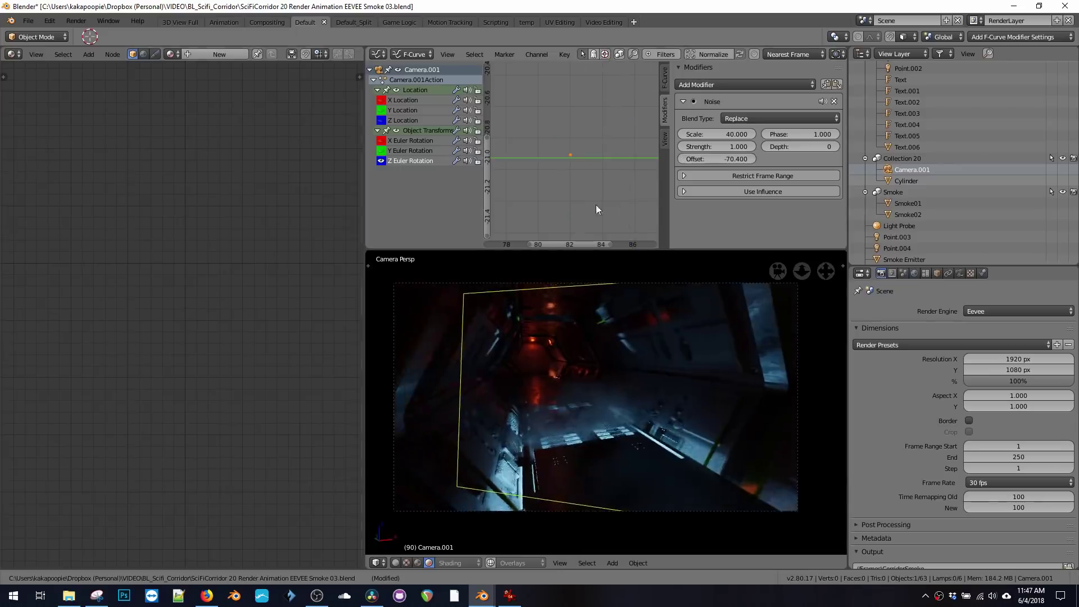
key(alt+a)
mouse_move(588, 209)
ctrl+middle_down()
mouse_move(573, 211)
mouse_move(600, 180)
mouse_move(582, 170)
ctrl+middle_up()
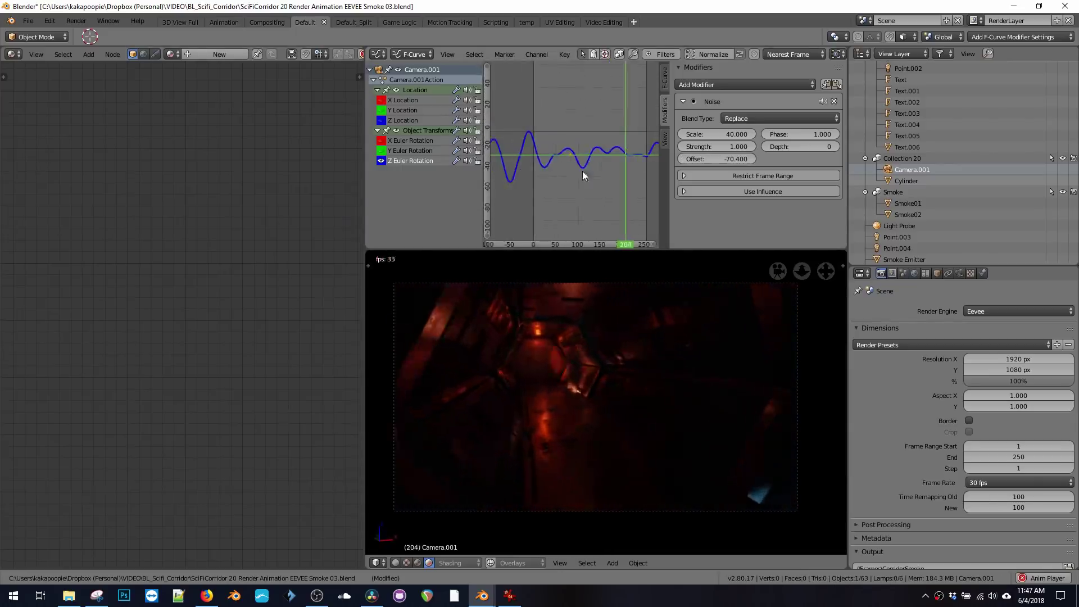
drag(711, 156, 839, 134)
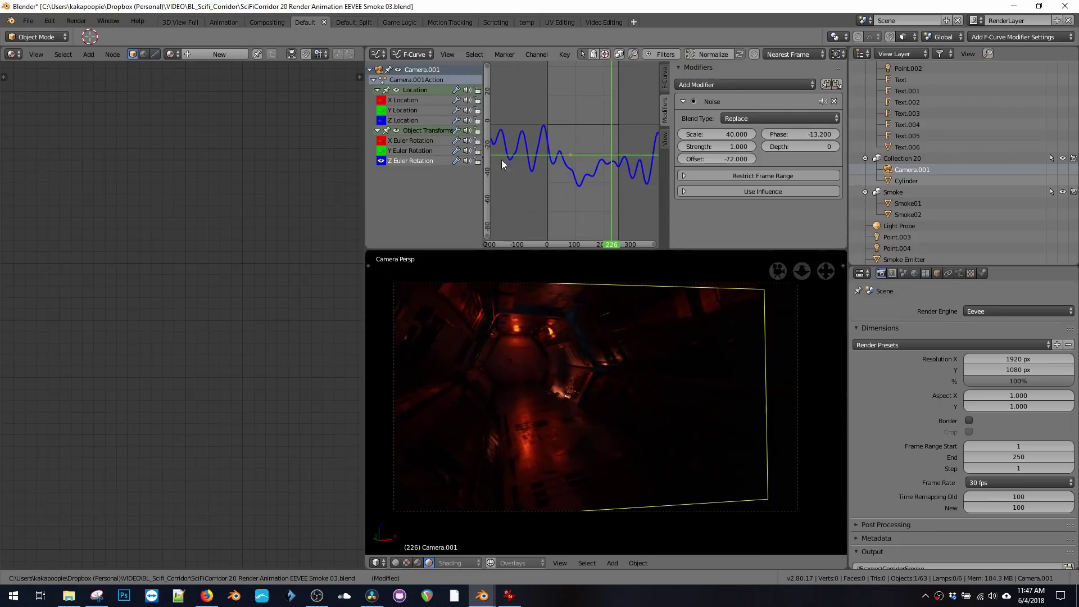
Reposition the noisy Z rotation curve, previewing the camera shake during playback.
key(g)
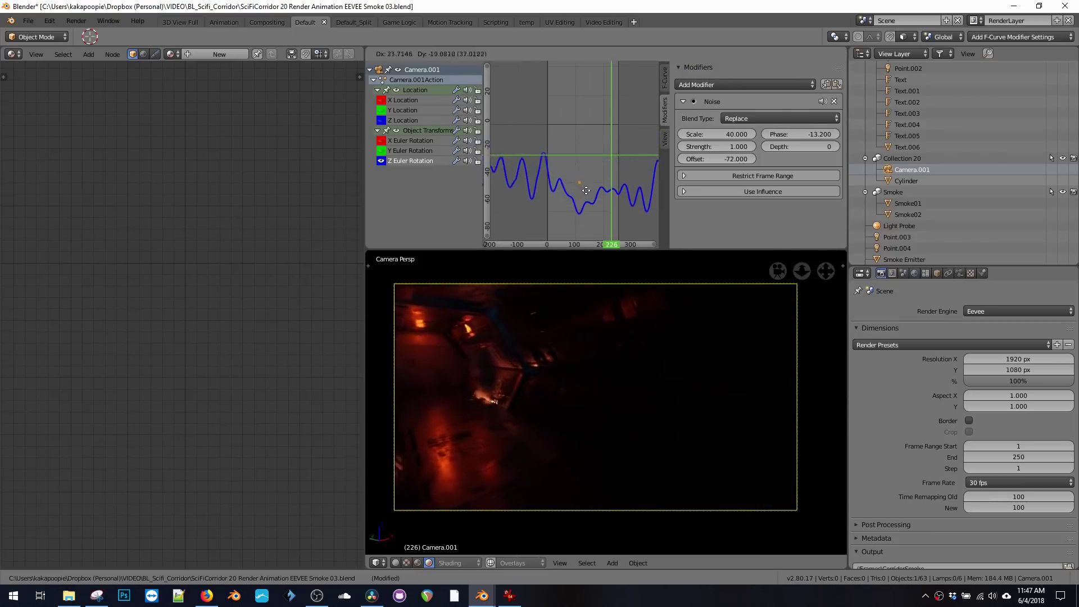
click(582, 136)
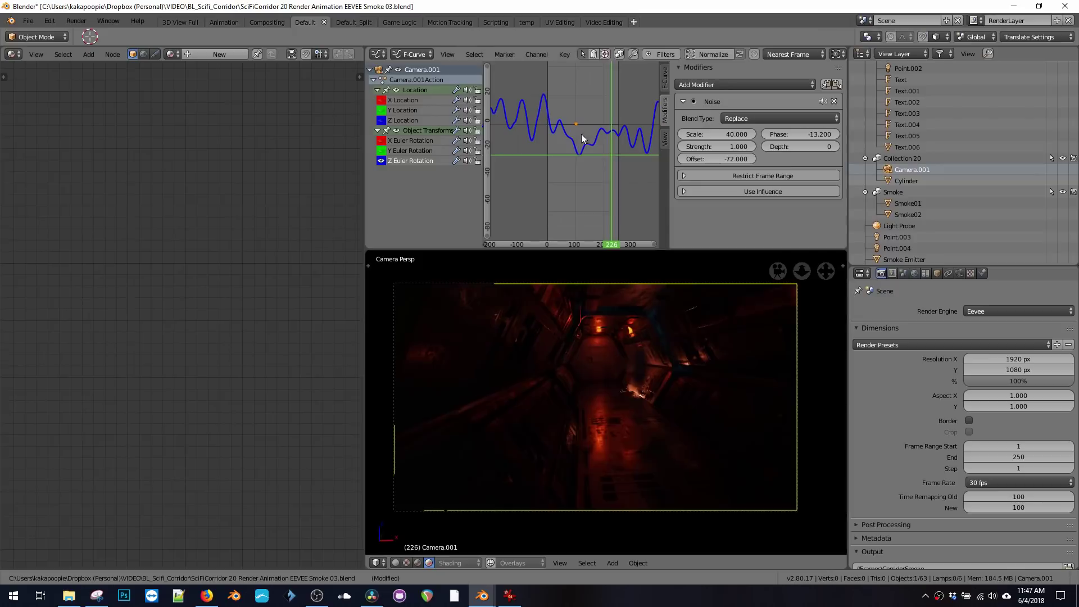
key(alt+a)
key(g)
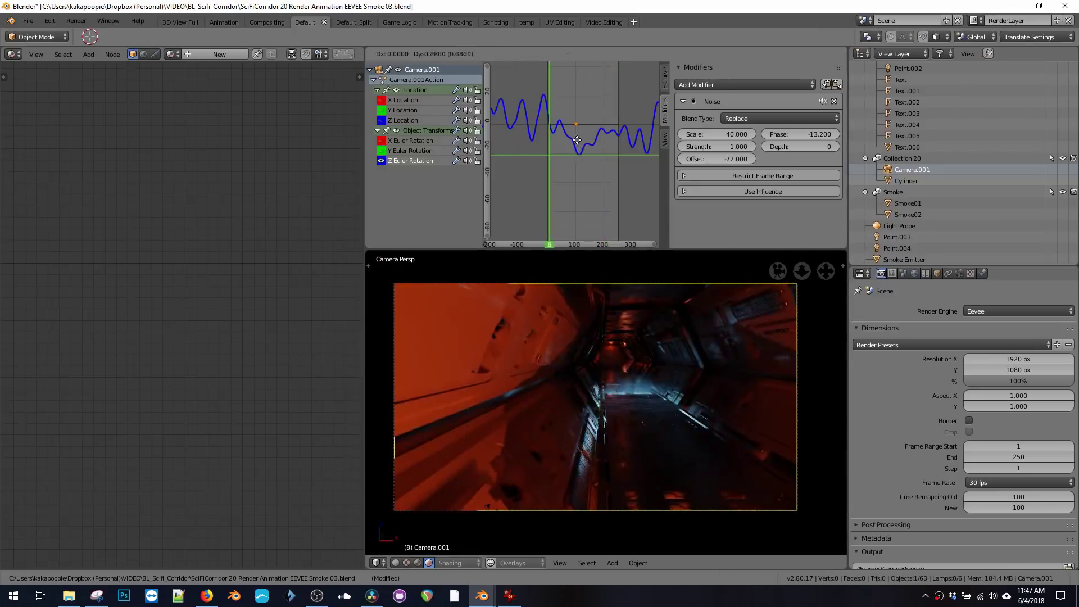
click(576, 149)
key(alt+a)
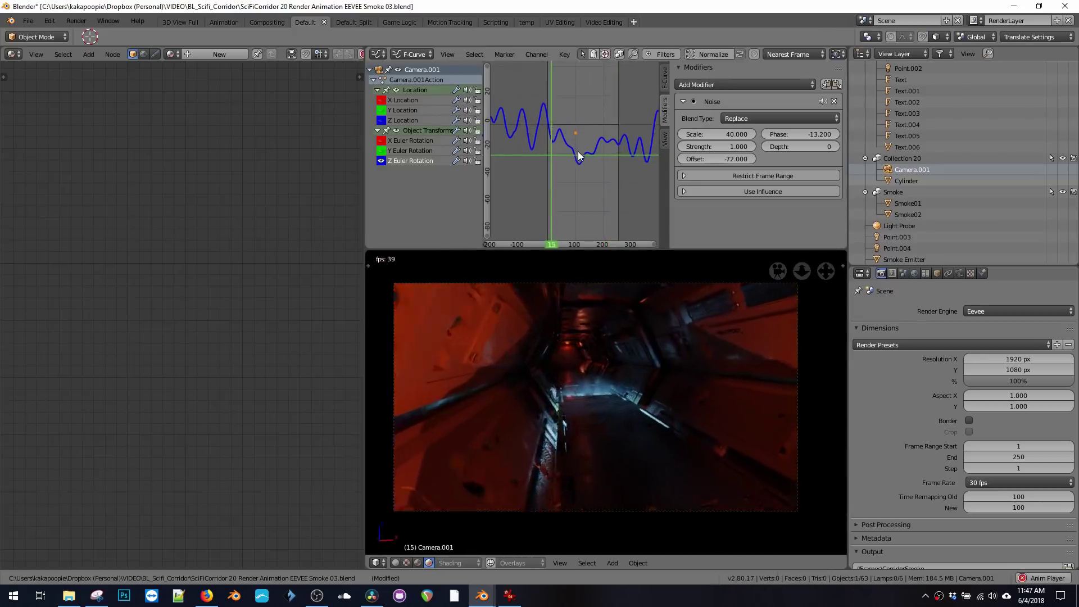
key(g)
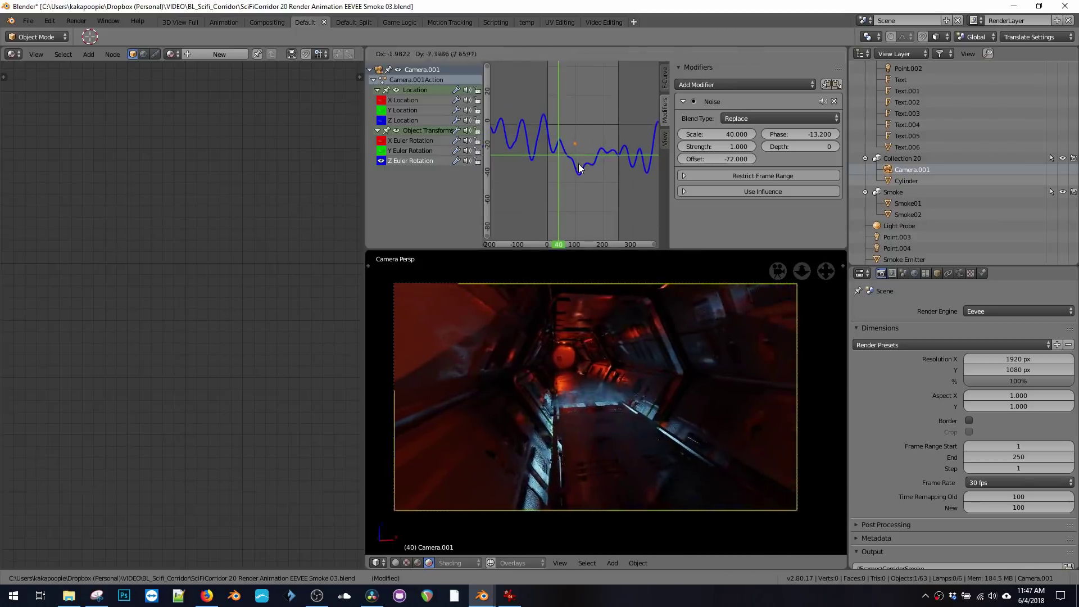
click(580, 167)
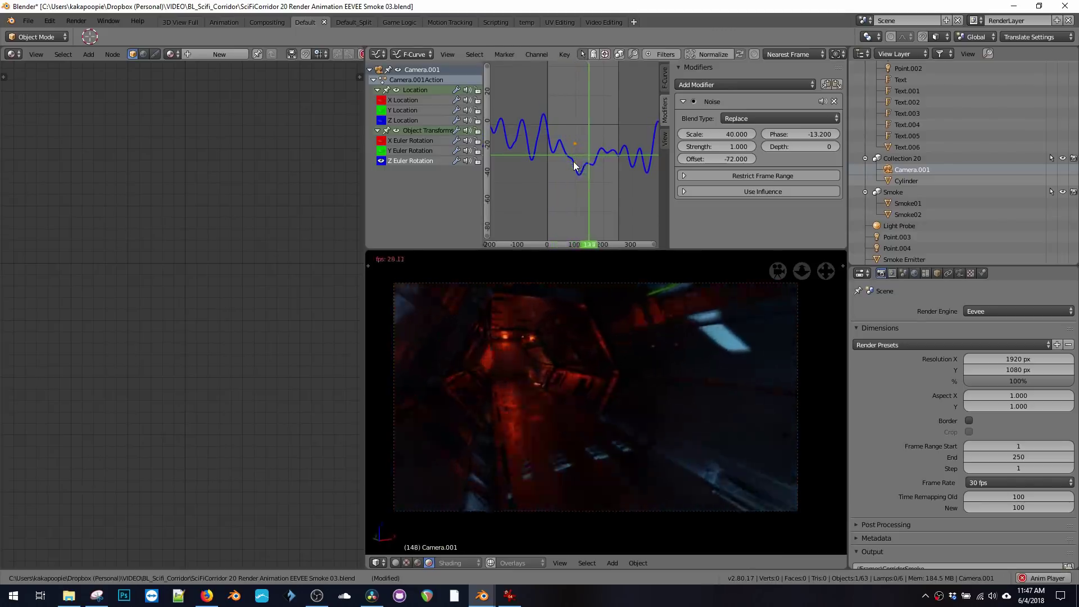
key(alt+a)
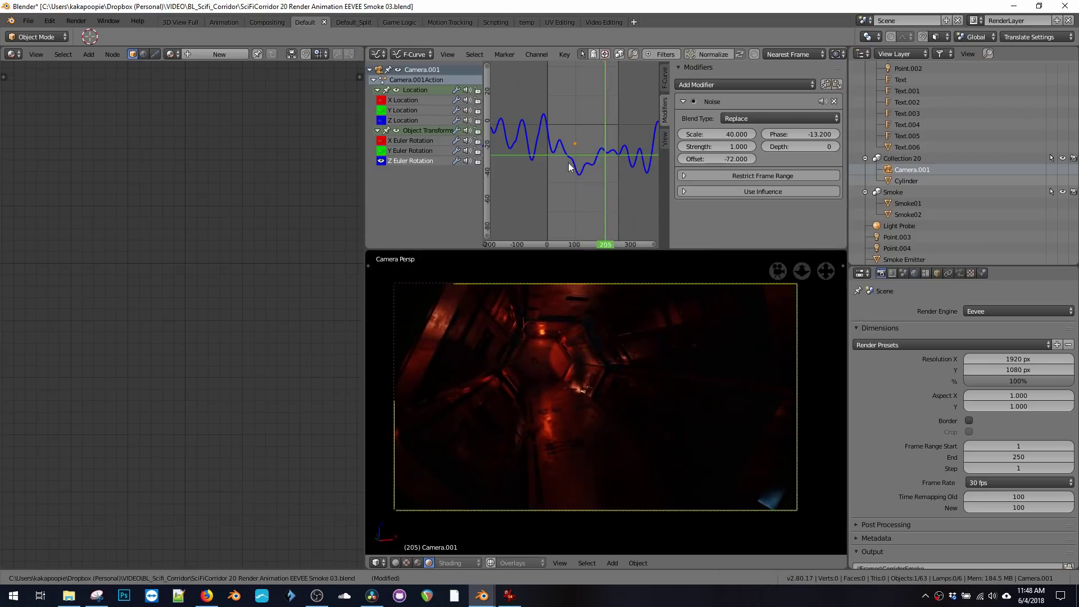
click(406, 150)
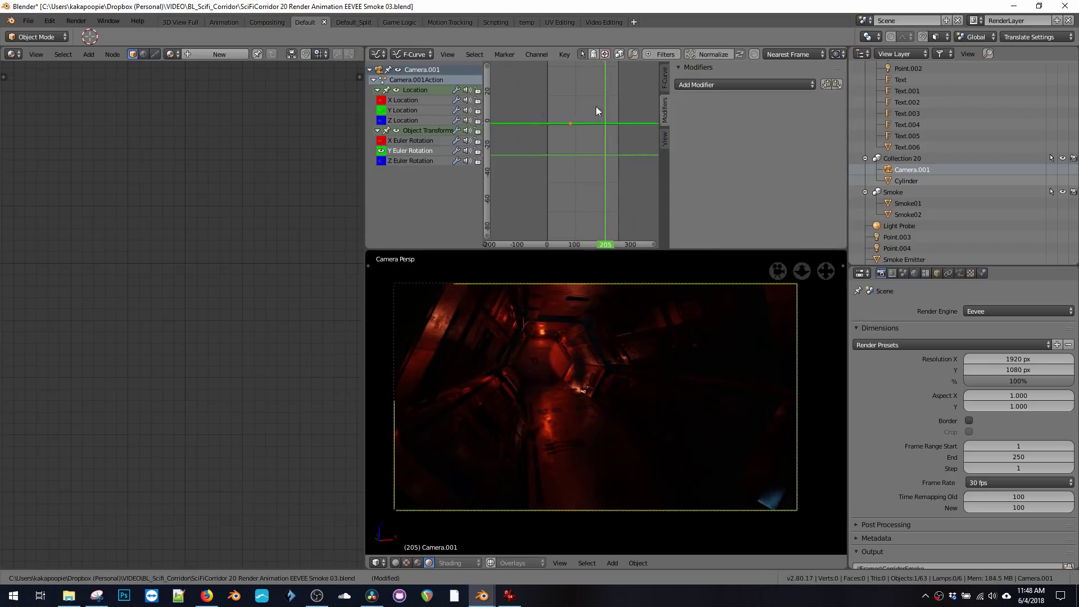
Add a Noise modifier to the Y Euler Rotation curve with scale 40 and strength 0.2.
click(693, 87)
click(702, 145)
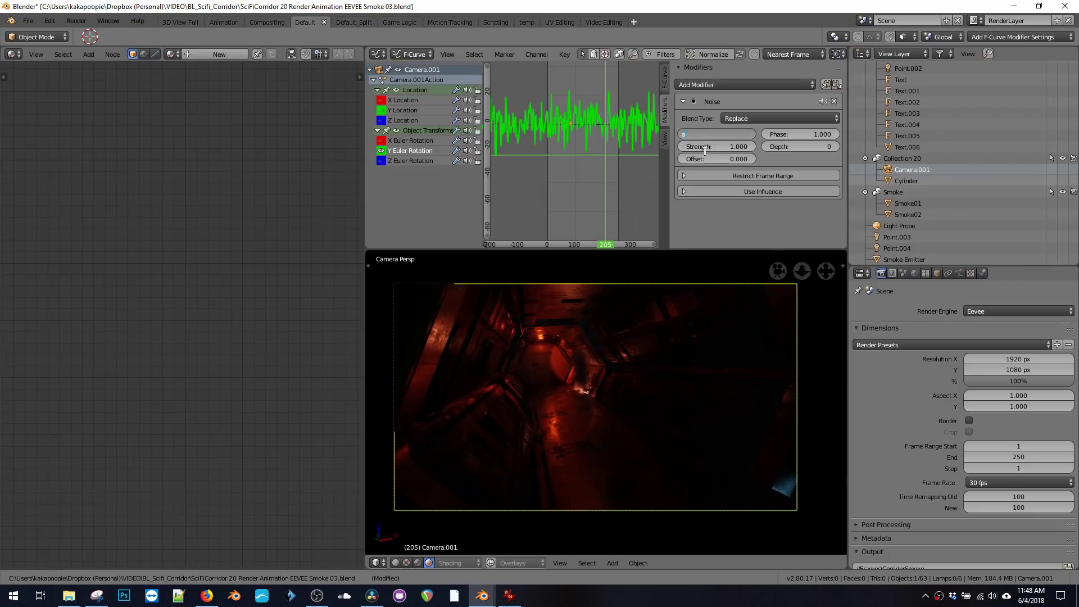
key(Return)
key(alt+a)
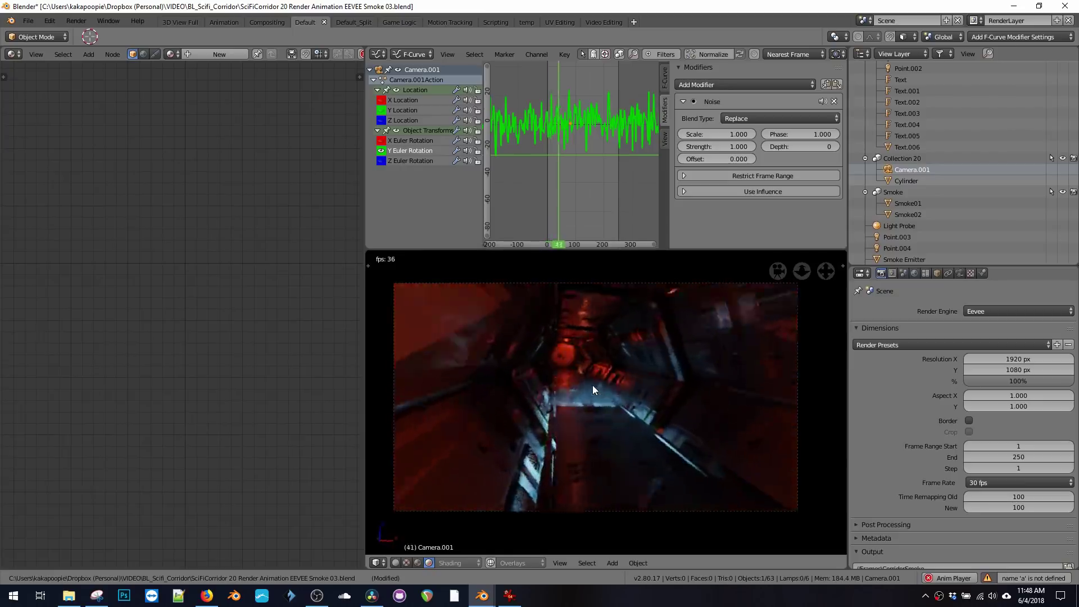
key(alt+a)
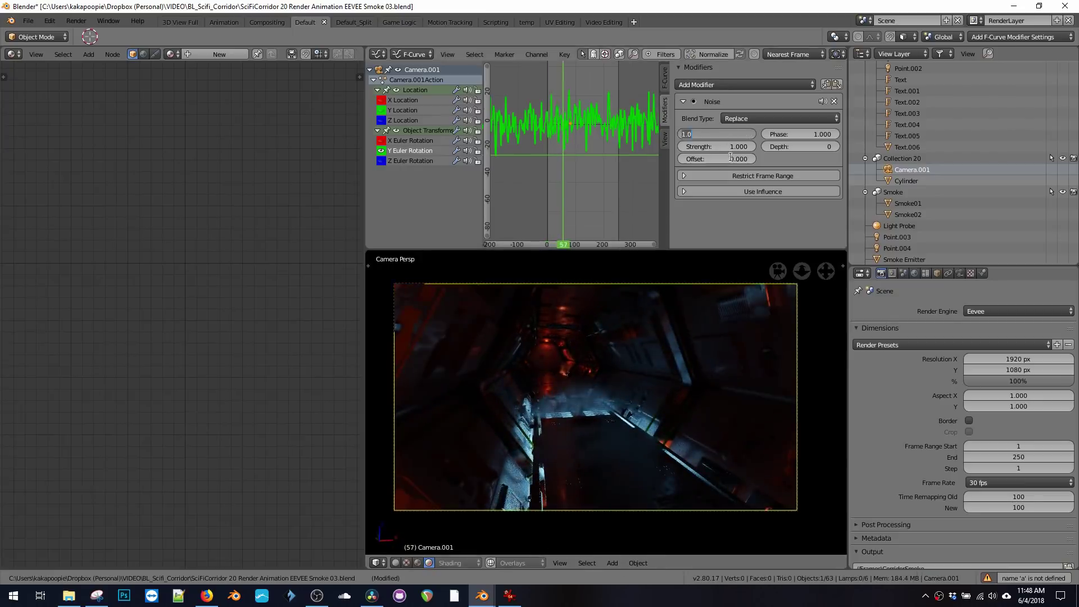
text(40)
key(Return)
key(alt+a)
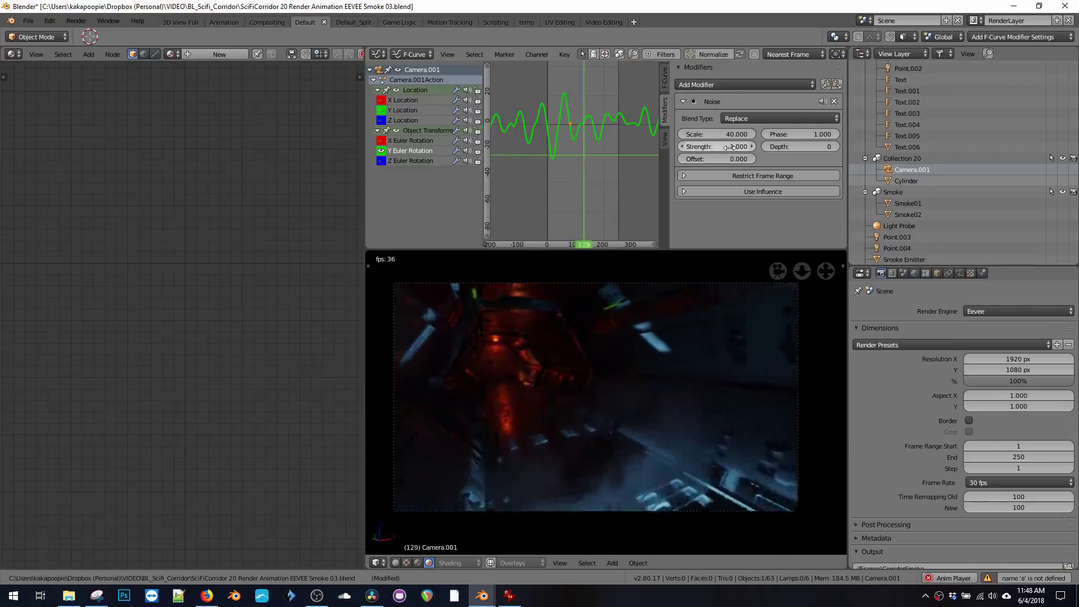
click(728, 147)
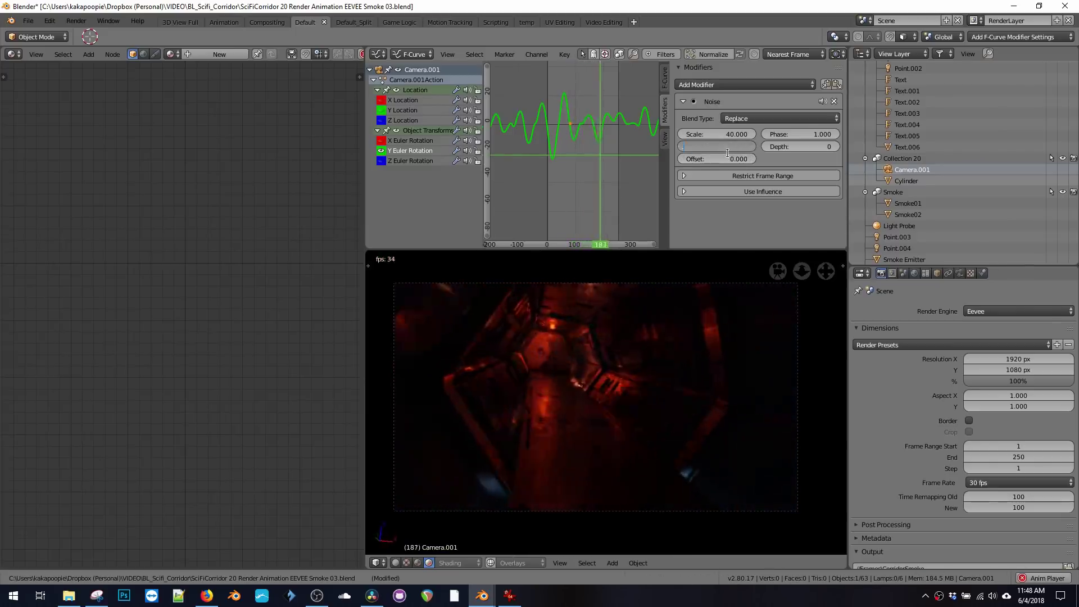
text(0.2)
key(Return)
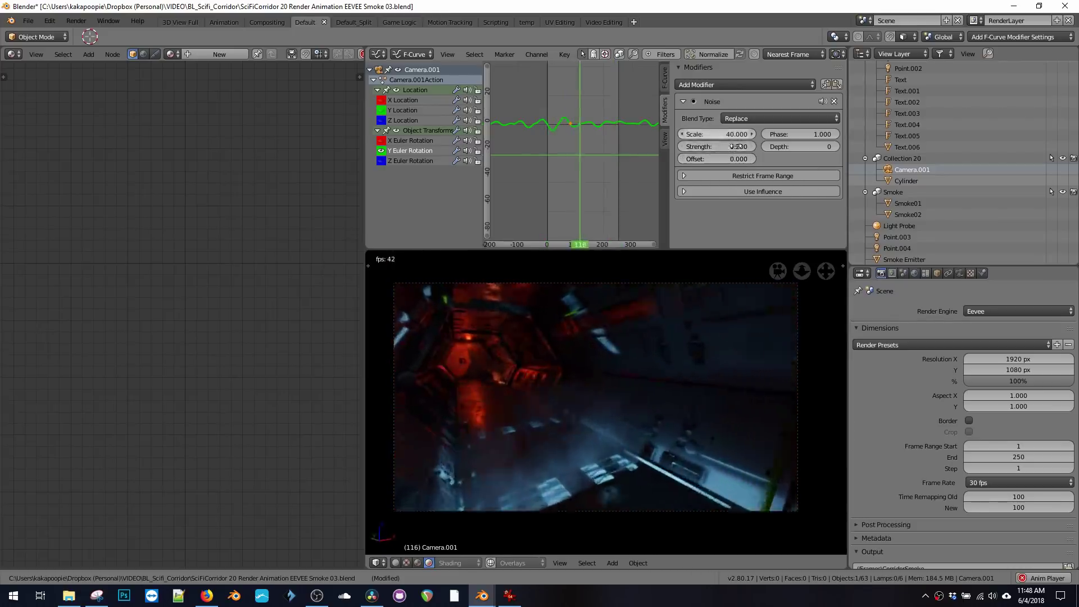
key(alt+a)
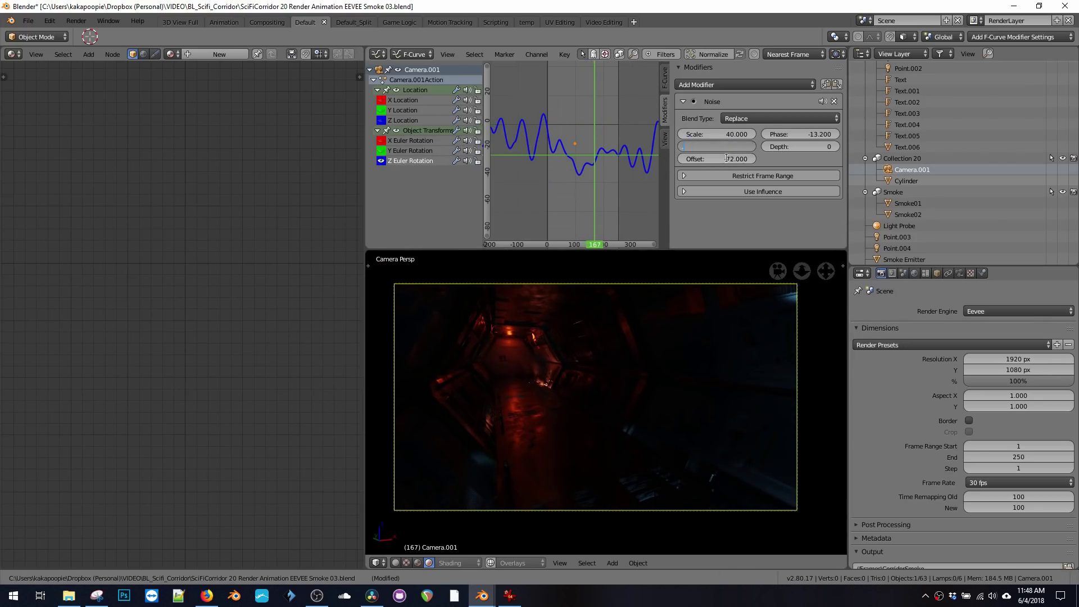
Lower the Z rotation noise strength to 0.4 and preview the shake.
text(0.4)
key(Return)
key(alt+a)
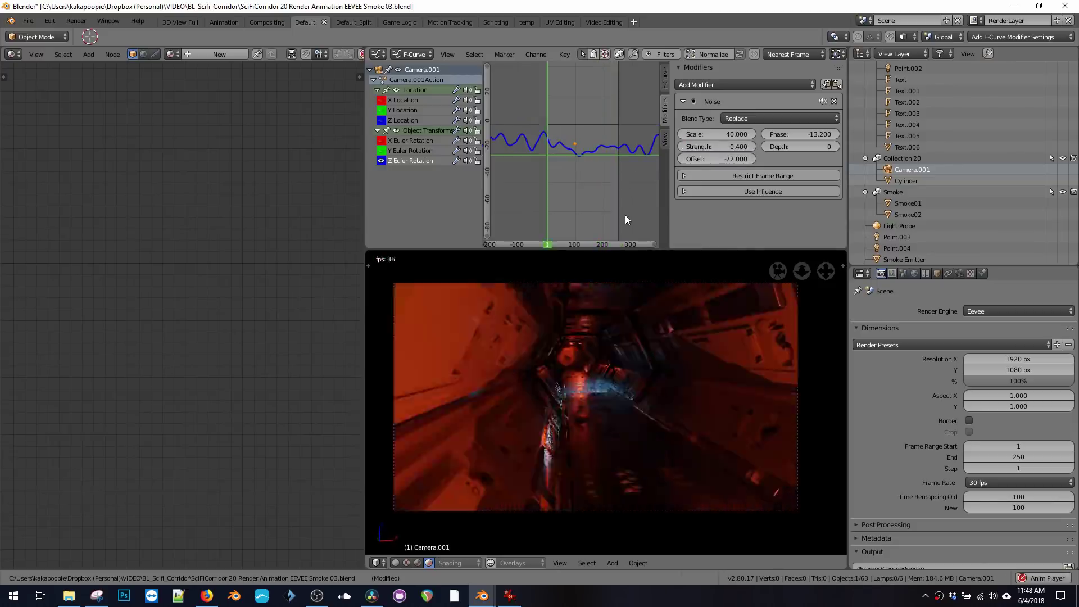
key(alt+a)
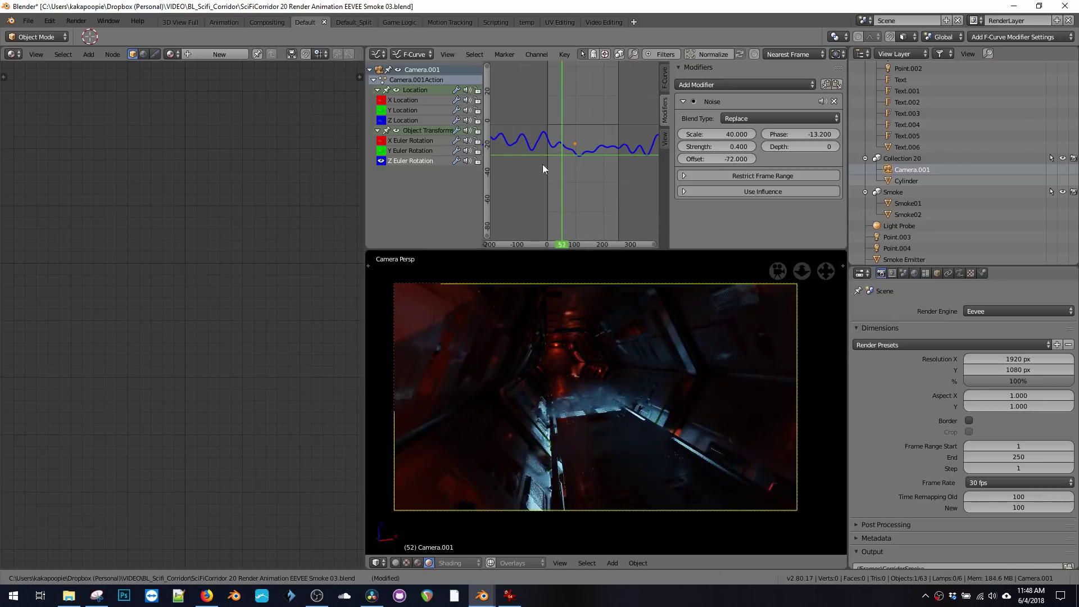
On the Y Euler Rotation curve, set the noise offset to -77.1 and preview playback.
click(408, 150)
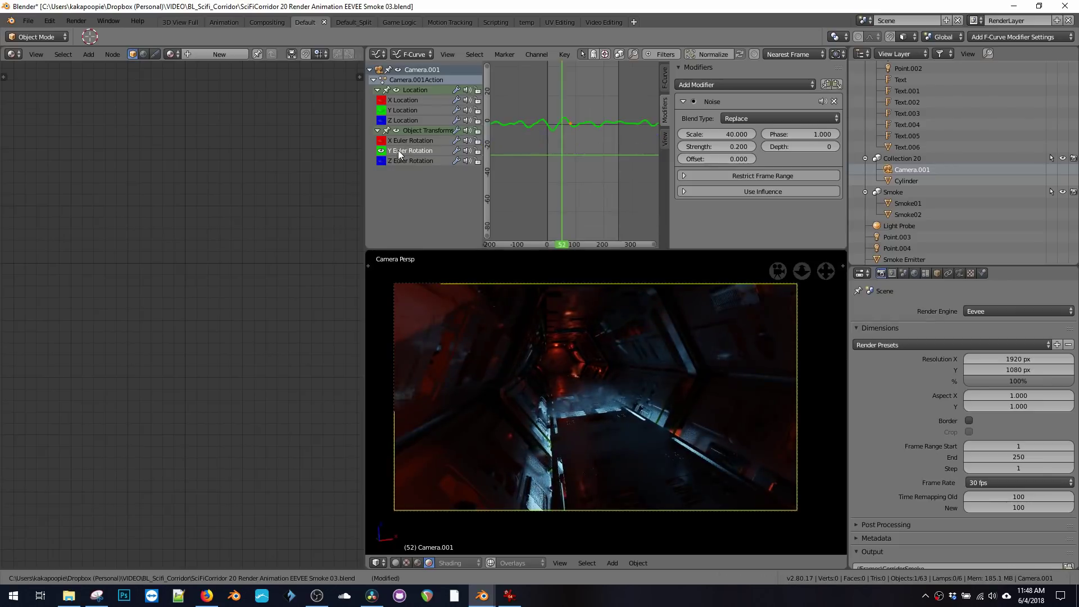
key(g)
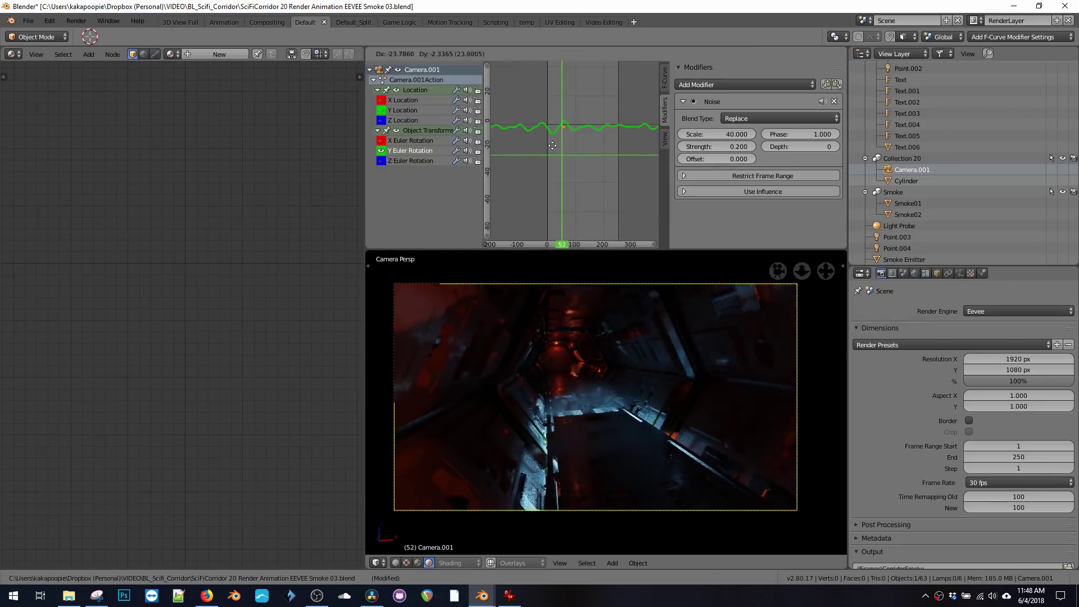
click(694, 135)
key(g)
click(636, 138)
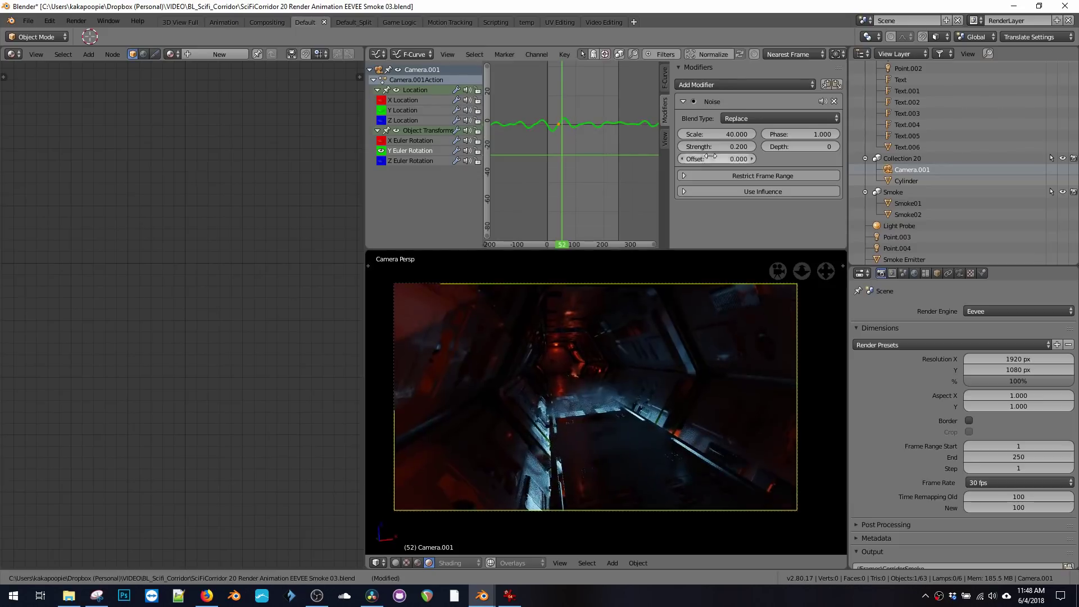
mouse_move(710, 156)
mouse_down()
mouse_move(769, 157)
mouse_move(654, 161)
mouse_move(694, 159)
mouse_up()
key(alt+a)
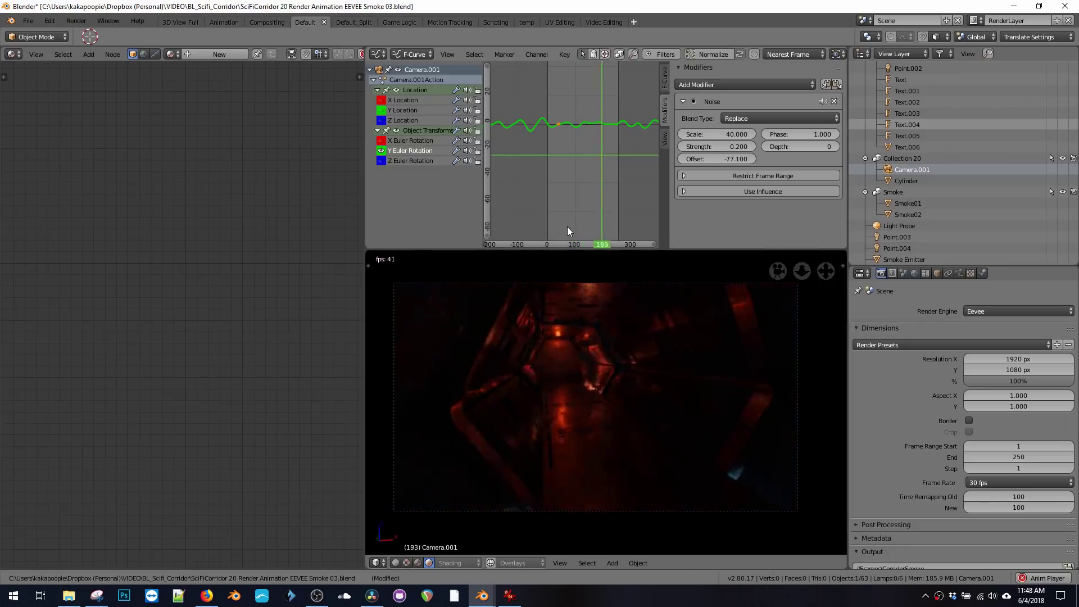
key(alt+a)
Add a Noise modifier to the X Euler Rotation curve and preview it.
click(384, 143)
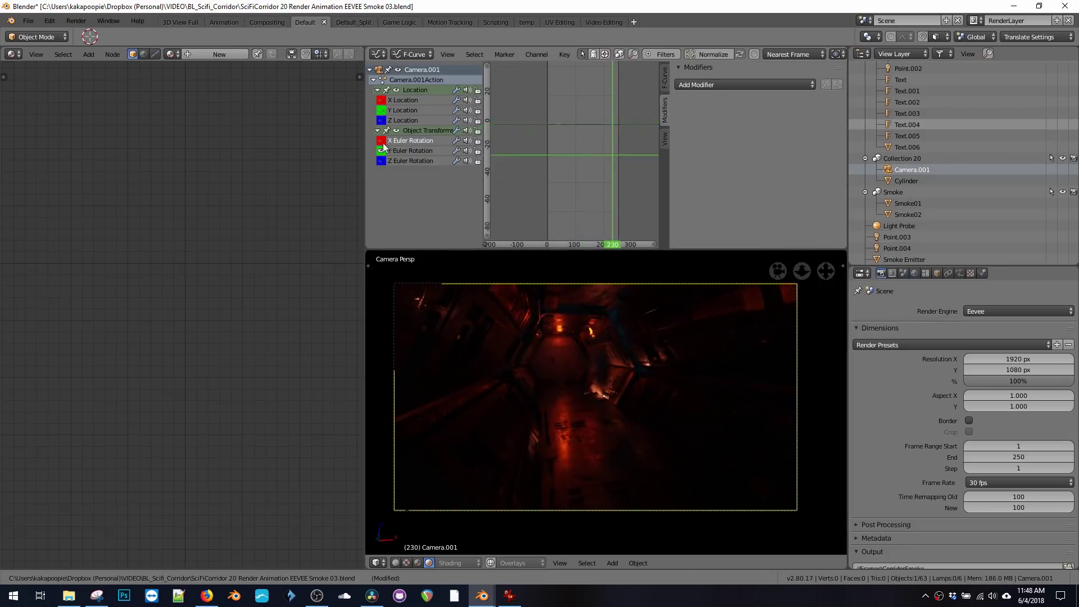
click(711, 85)
click(725, 159)
key(alt+a)
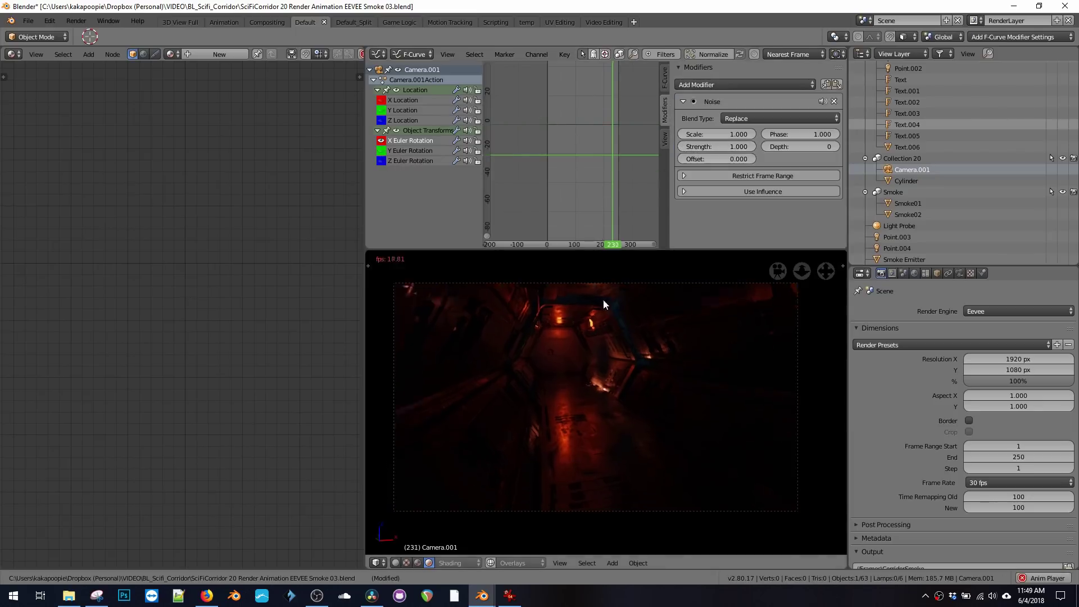
key(alt+a)
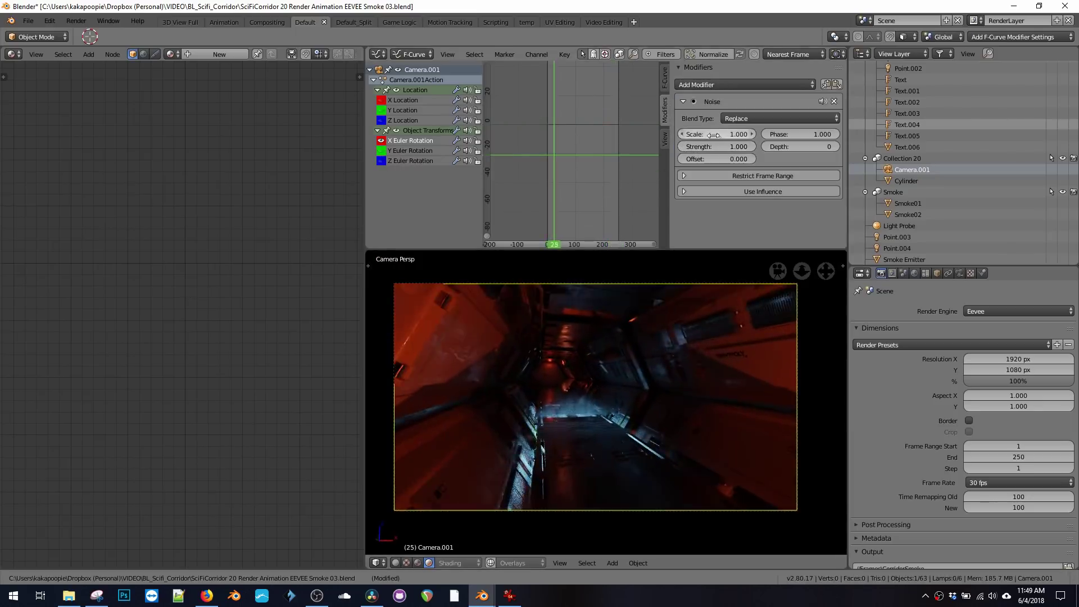
Set the X rotation noise to scale 40 and strength 0.1.
text(40)
key(Return)
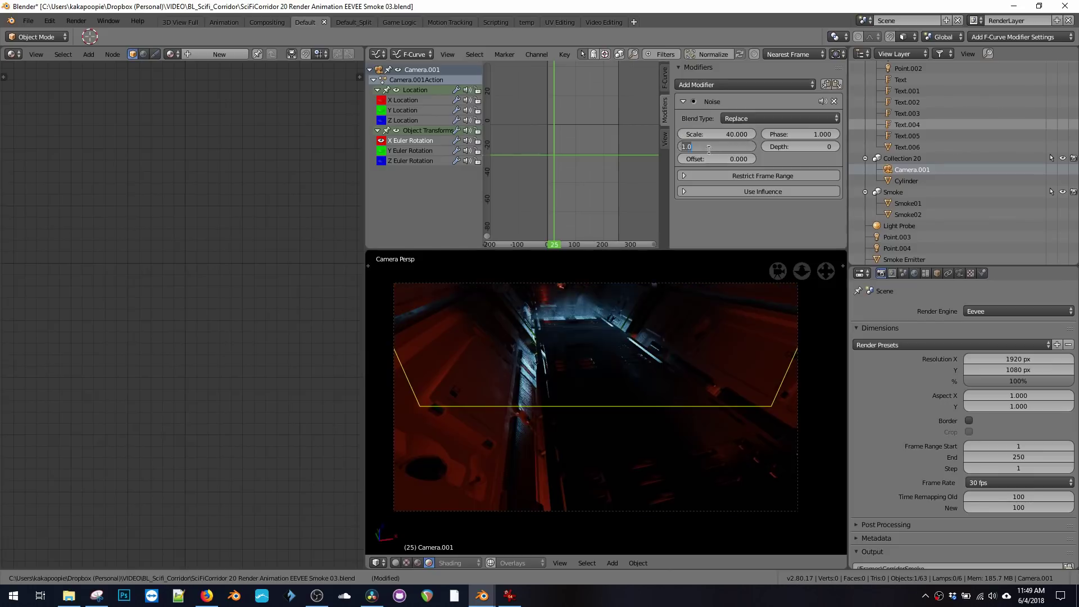
text(.2)
key(Return)
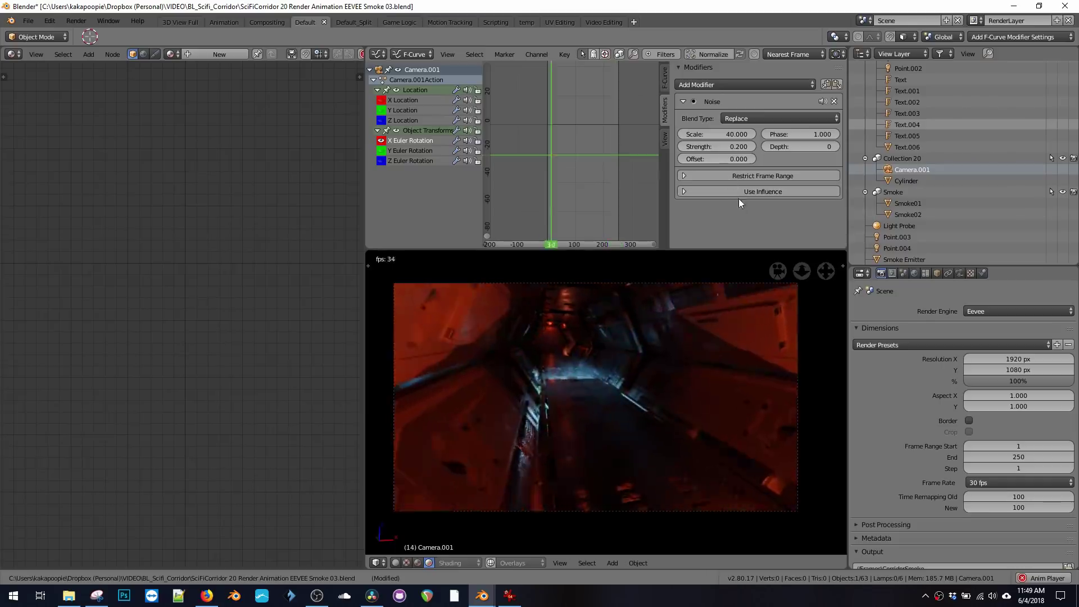
click(716, 146)
key(BackSpace)
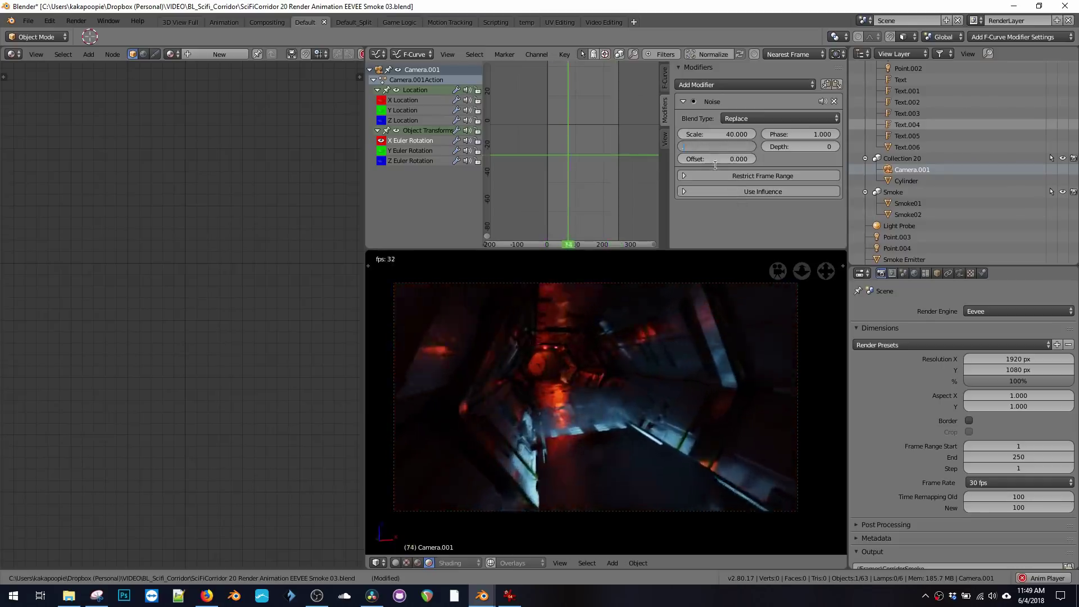
text(0.1)
key(Return)
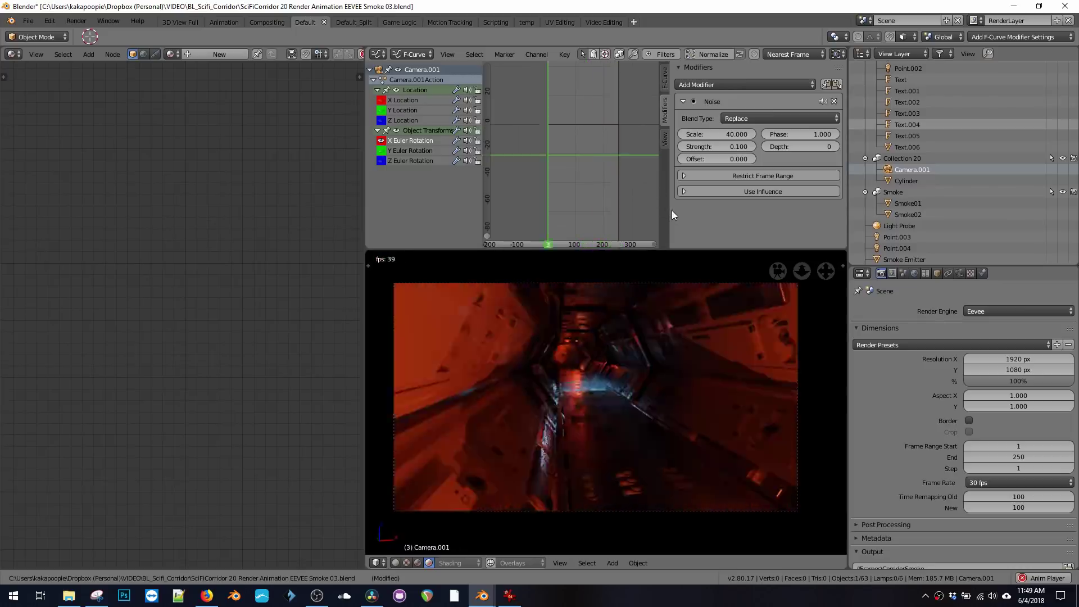
Drag the Z Euler Rotation noise offset to -265 and play back the camera shake.
key(space)
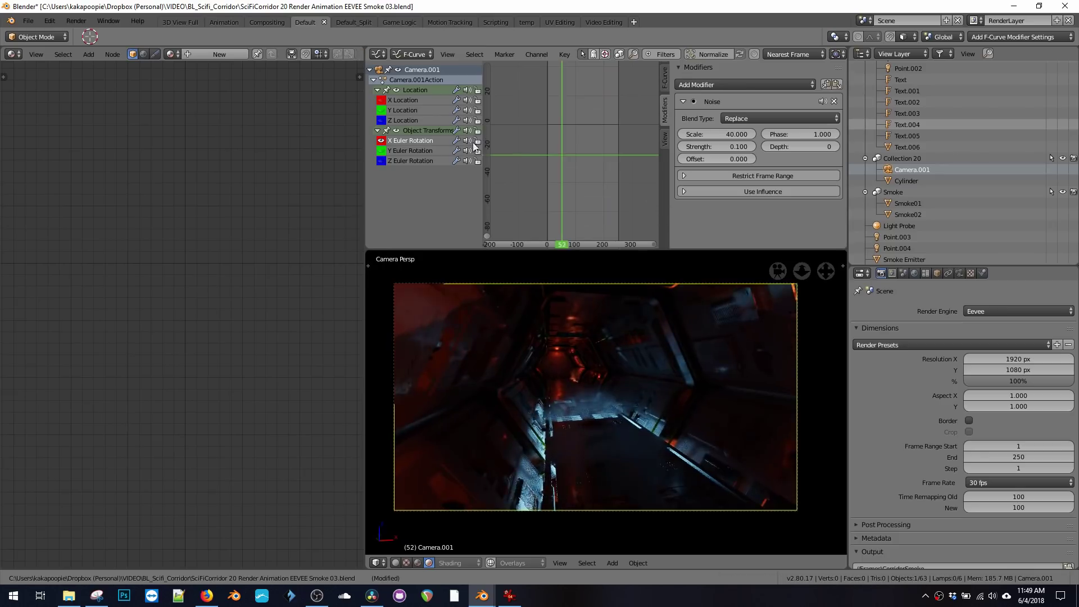
click(381, 147)
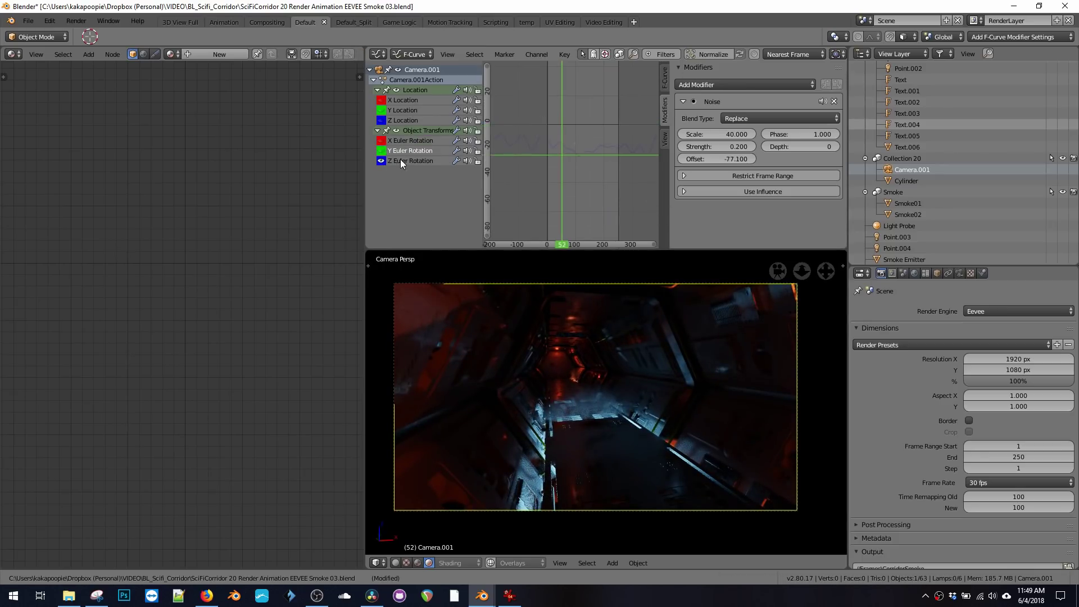
click(400, 160)
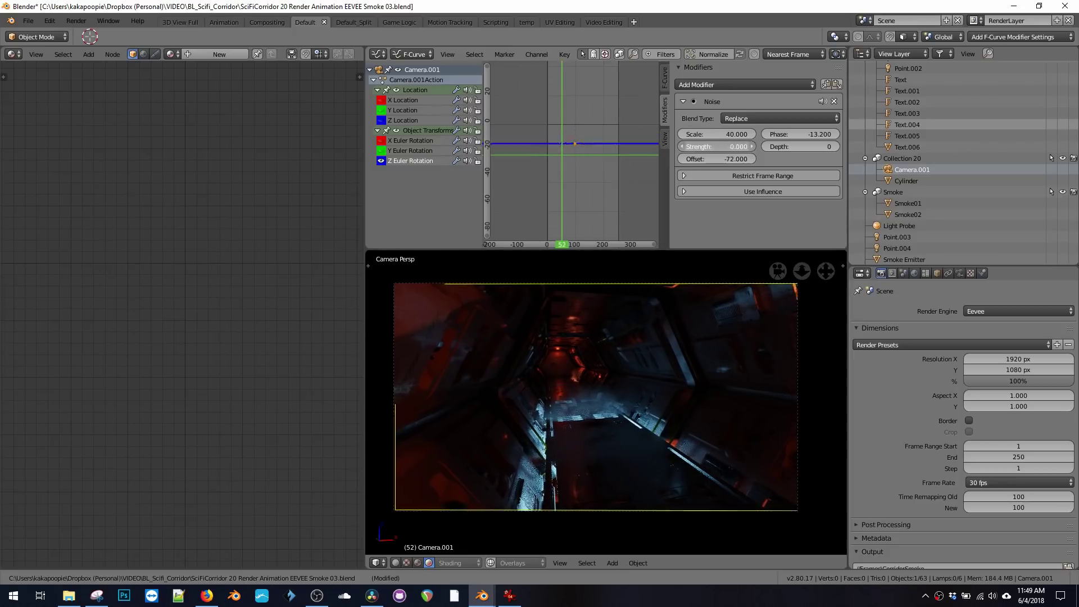
drag(722, 157, 639, 157)
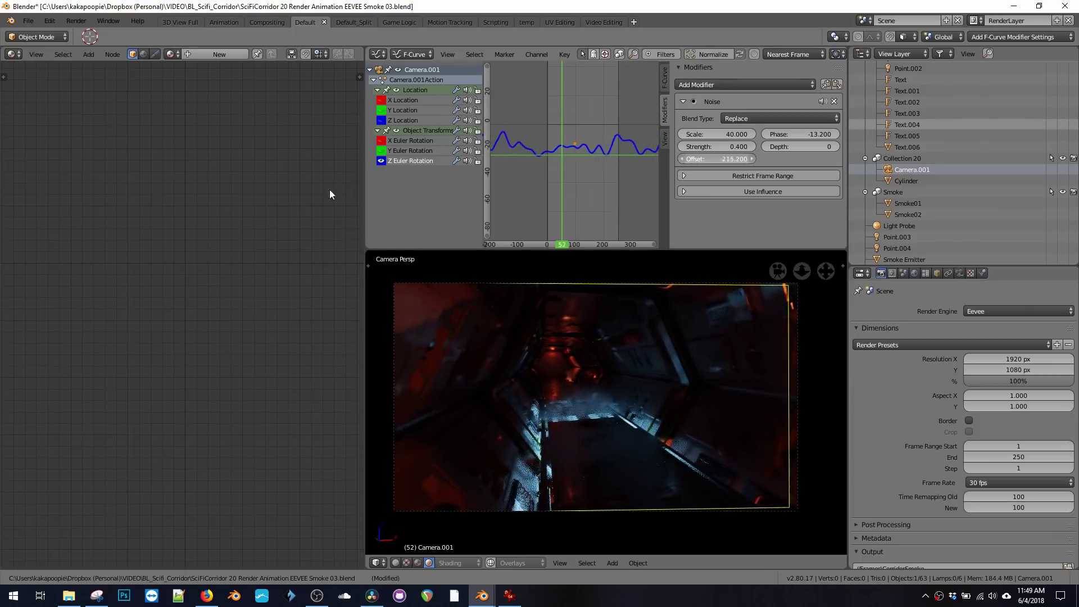
drag(726, 165, 694, 166)
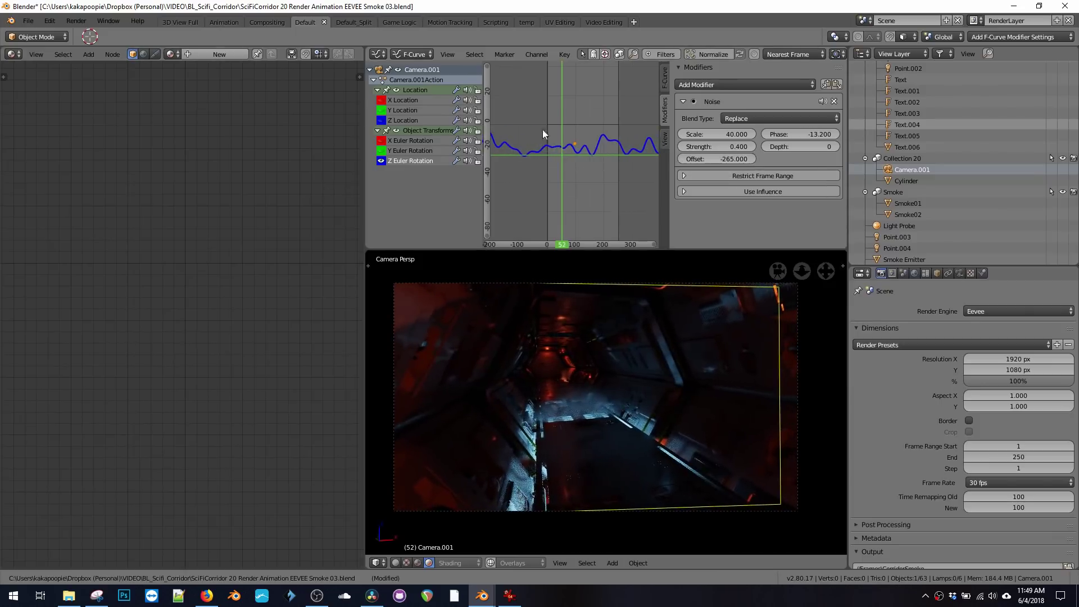
key(alt+a)
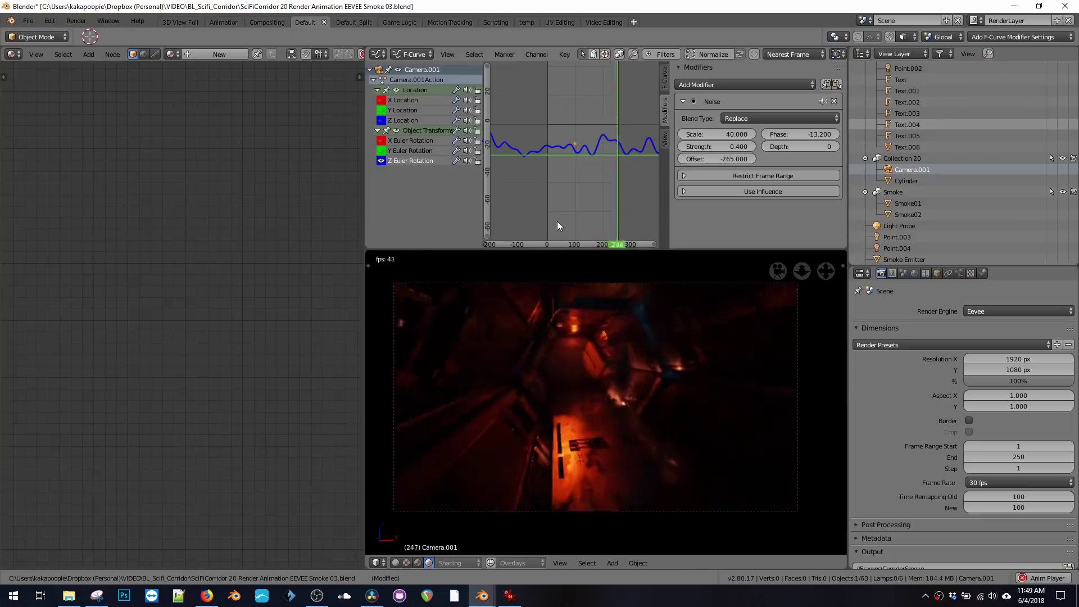
key(space)
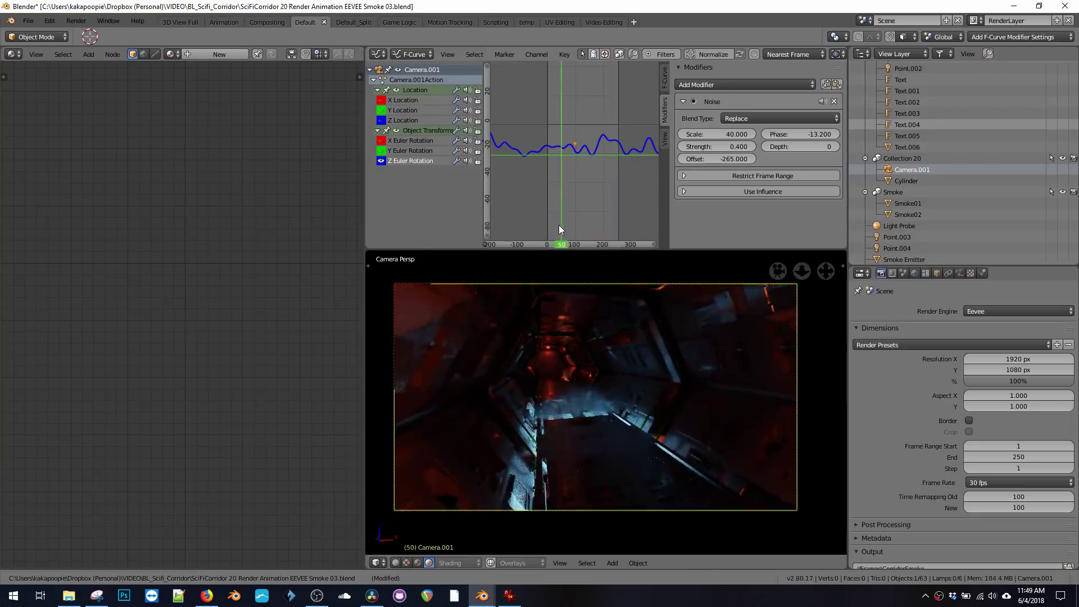
key(space)
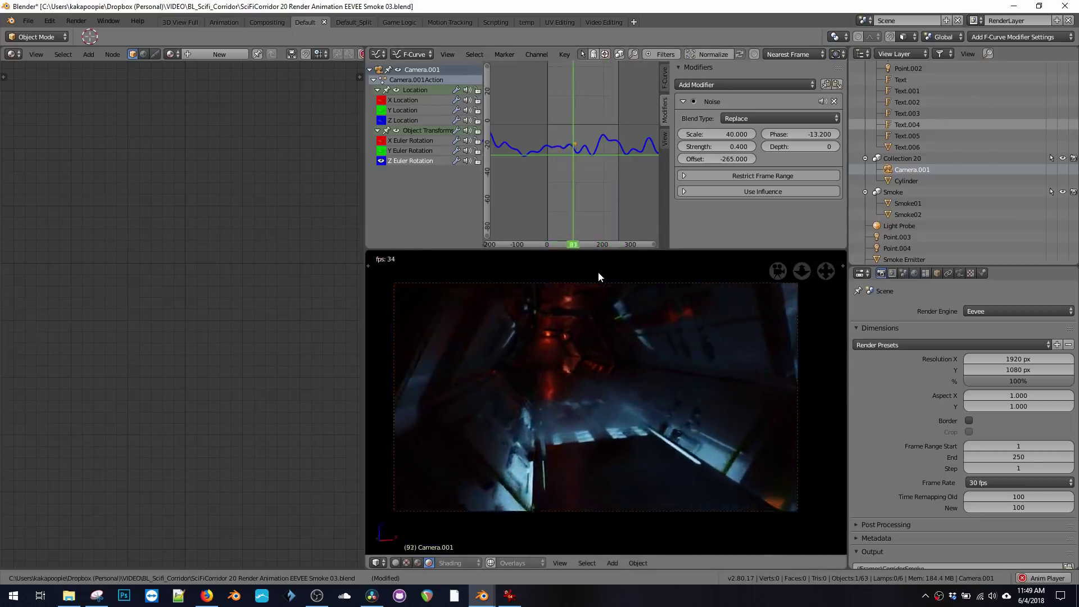
key(space)
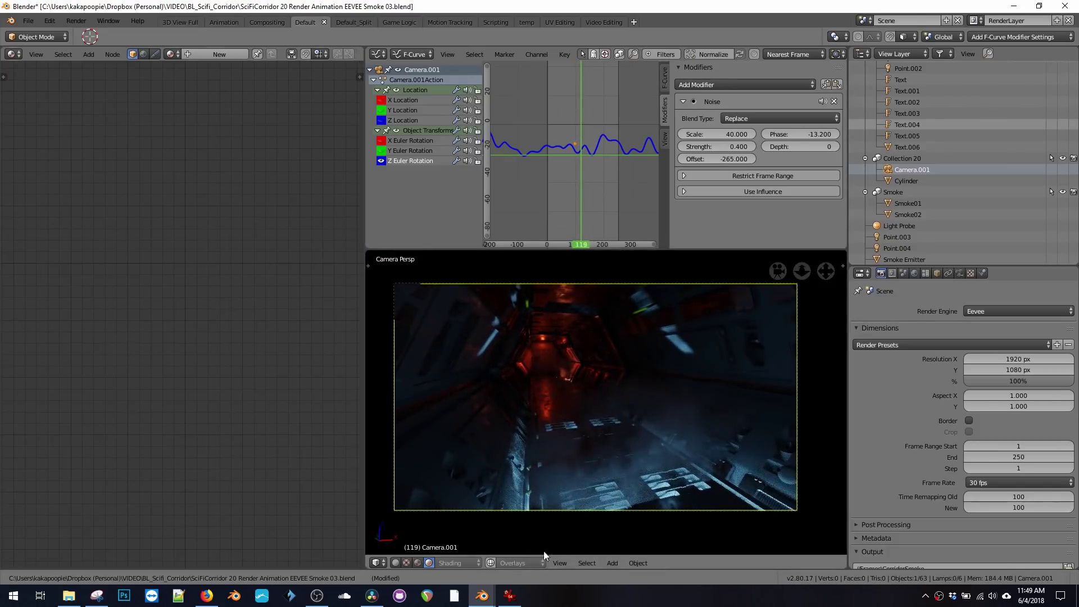
click(559, 563)
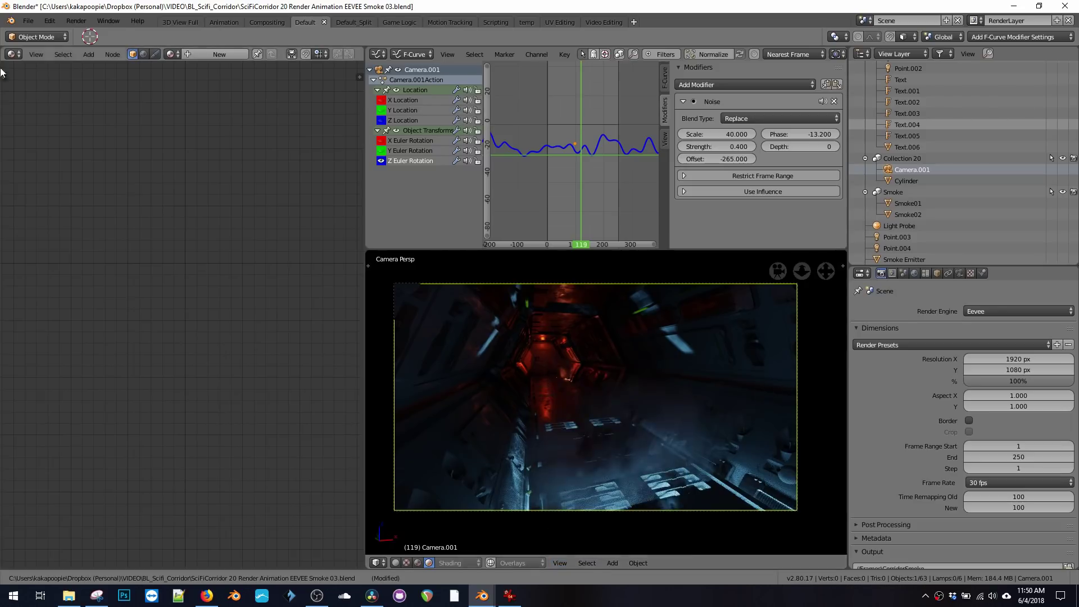
click(27, 21)
Save as 'SciFiCorridor 20 Render Animation EEVEE Camera Shake B.blend' and enable motion blur and bloom.
click(47, 118)
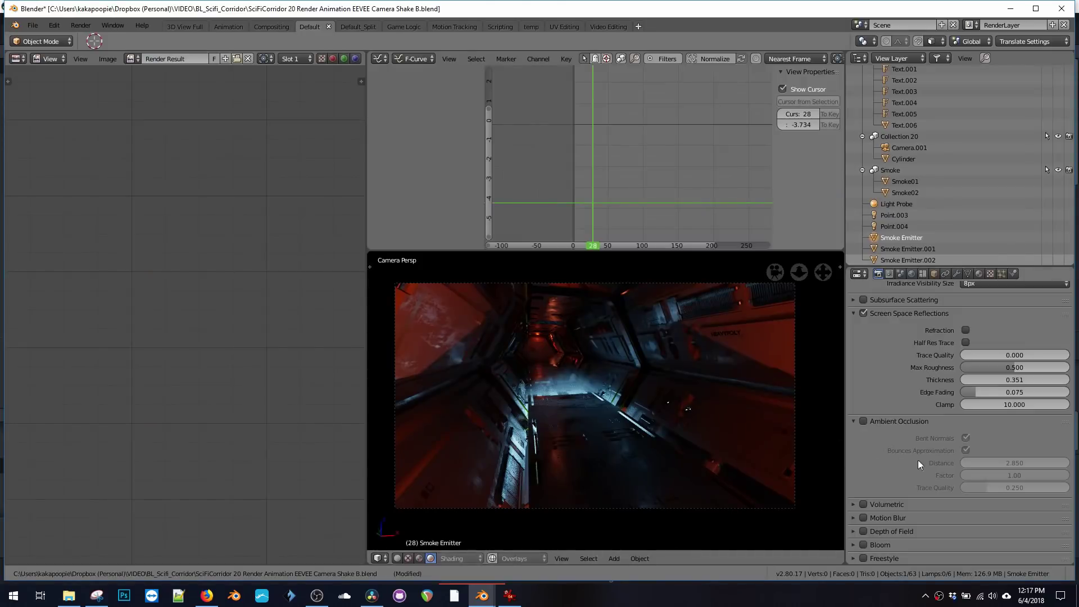
click(864, 518)
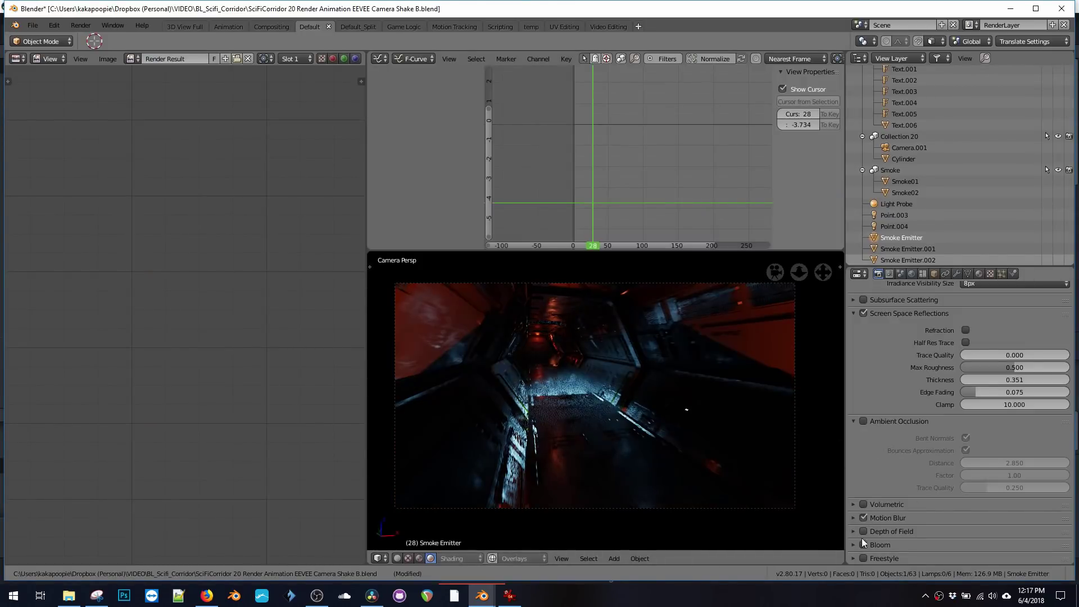
click(862, 546)
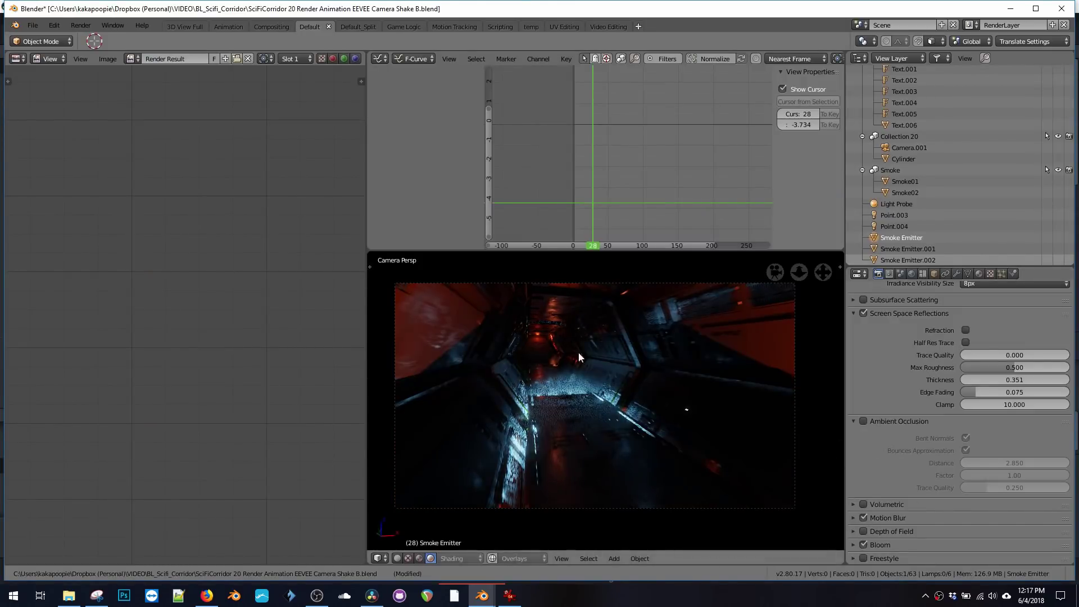
click(854, 545)
Set the bloom intensity to 0.2.
scroll(894, 454, down, 1)
middle_drag(894, 454, 902, 406)
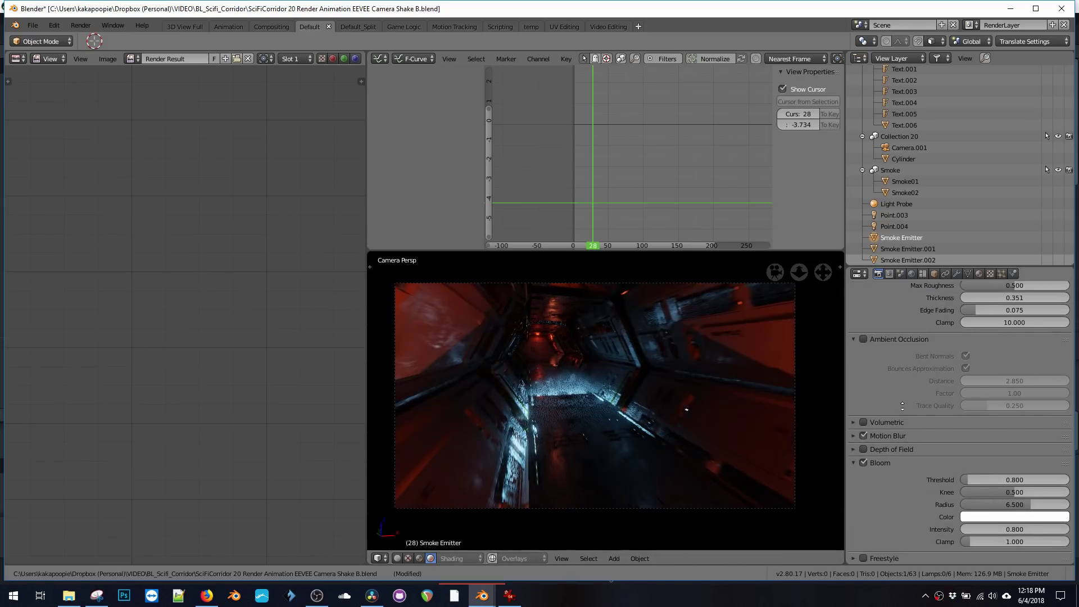
double_click(986, 530)
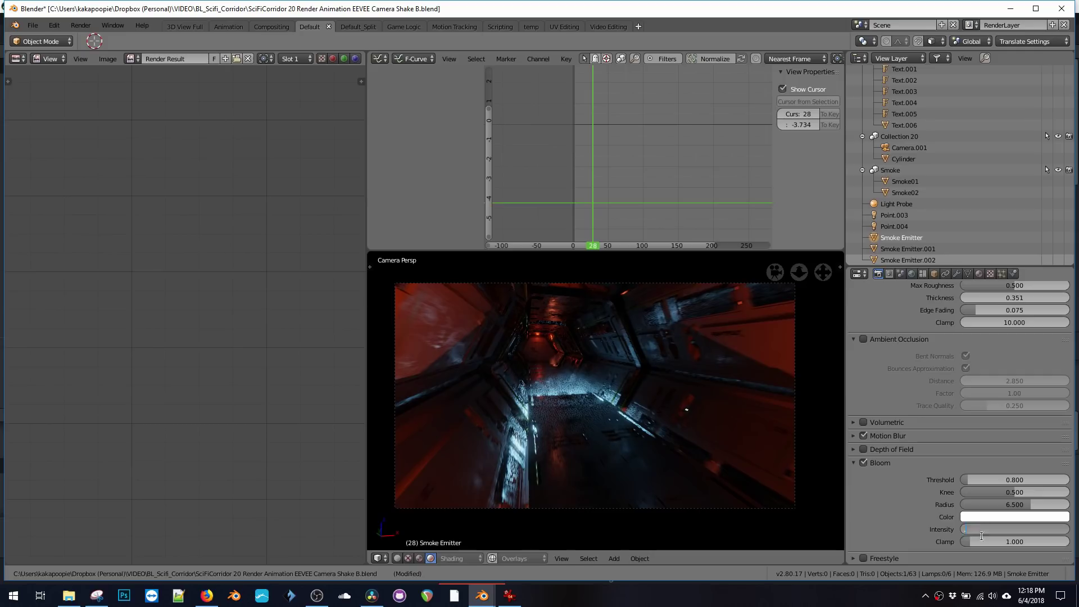
text(.2)
key(Return)
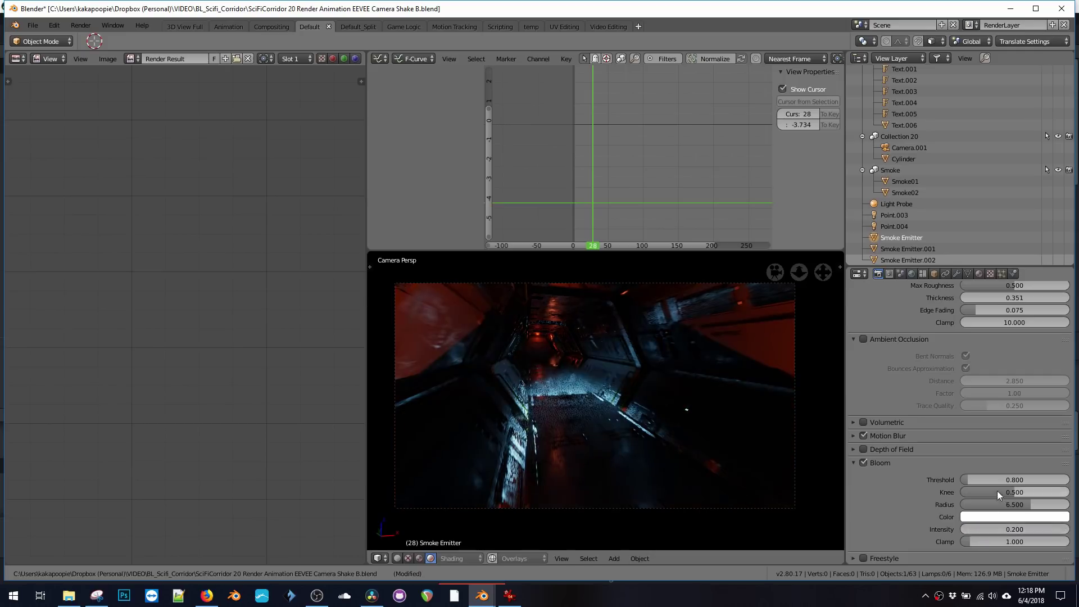
Raise the bloom threshold to 1.015 and preview the animation.
mouse_move(979, 481)
mouse_down()
mouse_move(989, 481)
mouse_move(966, 480)
mouse_up()
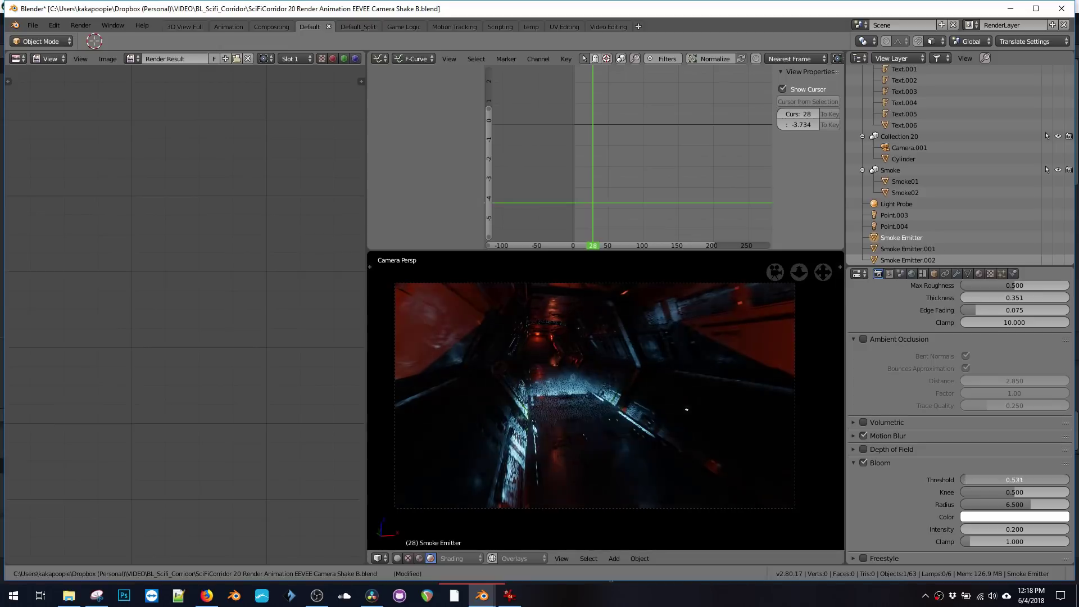
key(alt+a)
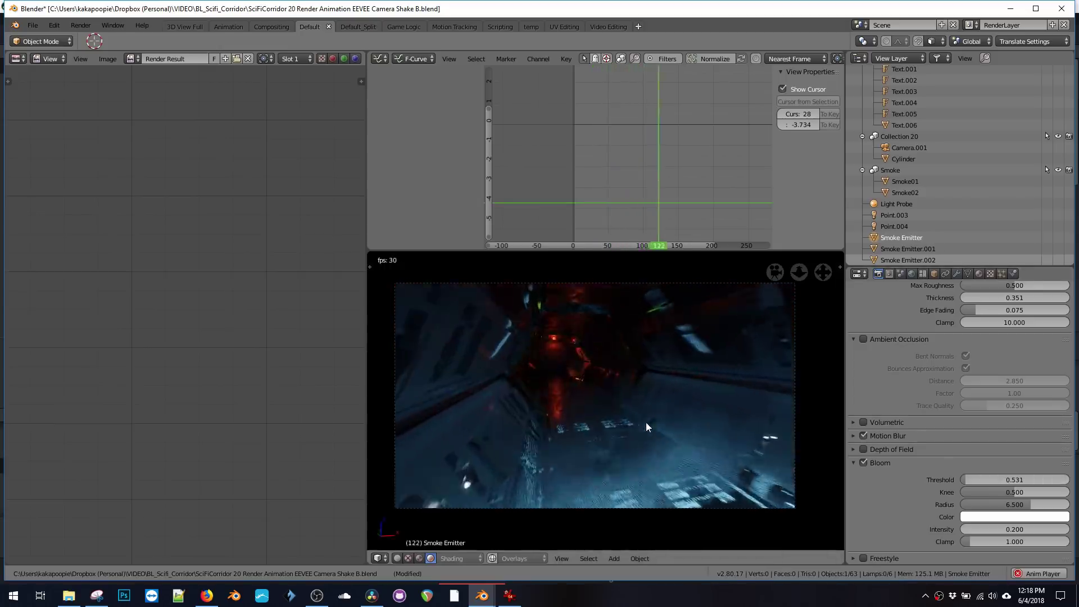
key(alt+a)
drag(658, 194, 672, 170)
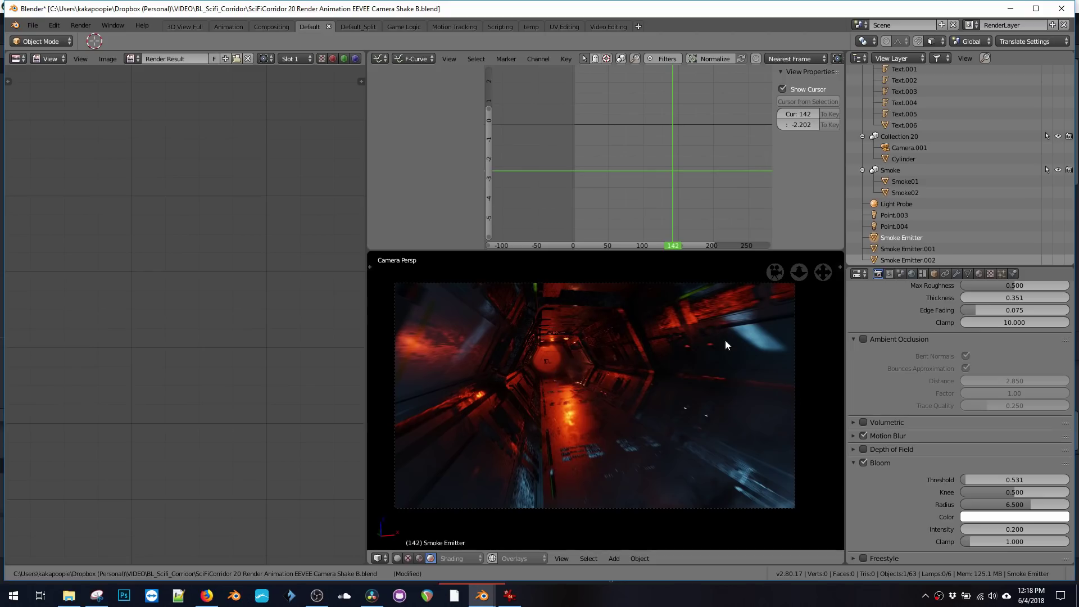
drag(1005, 480, 941, 480)
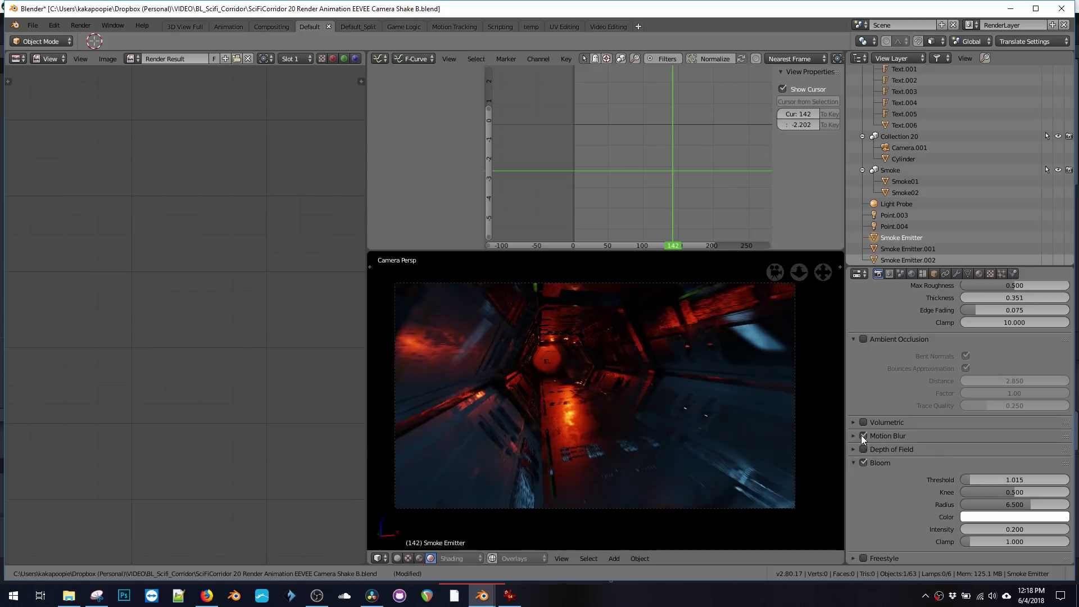
key(alt+a)
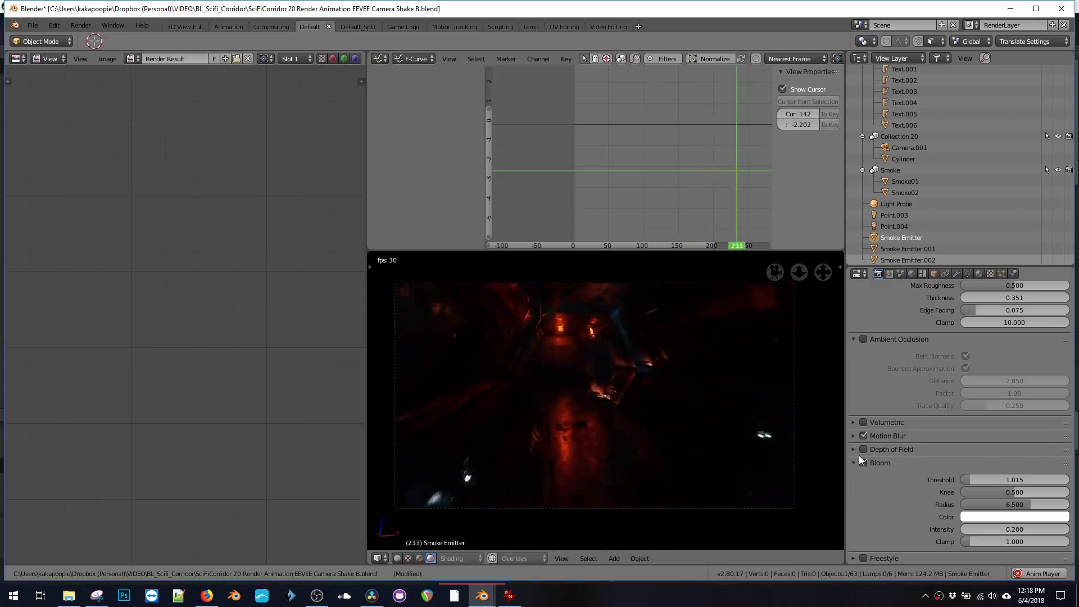
key(alt+a)
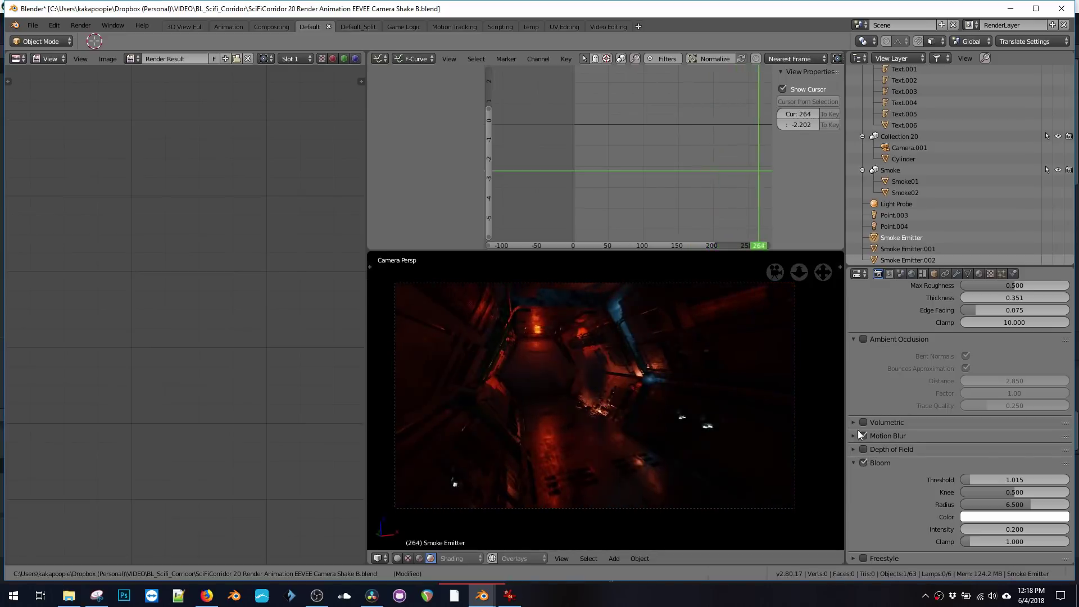
click(892, 277)
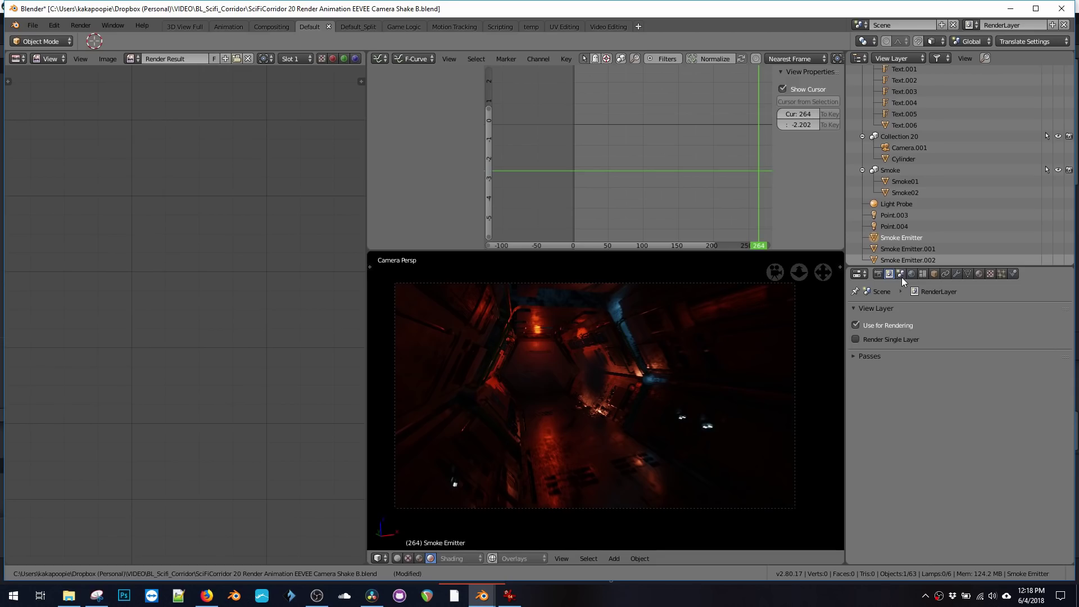
In Scene Color Management, enable Use Curves, lift the green curve, and set View to Film.
click(900, 278)
click(850, 390)
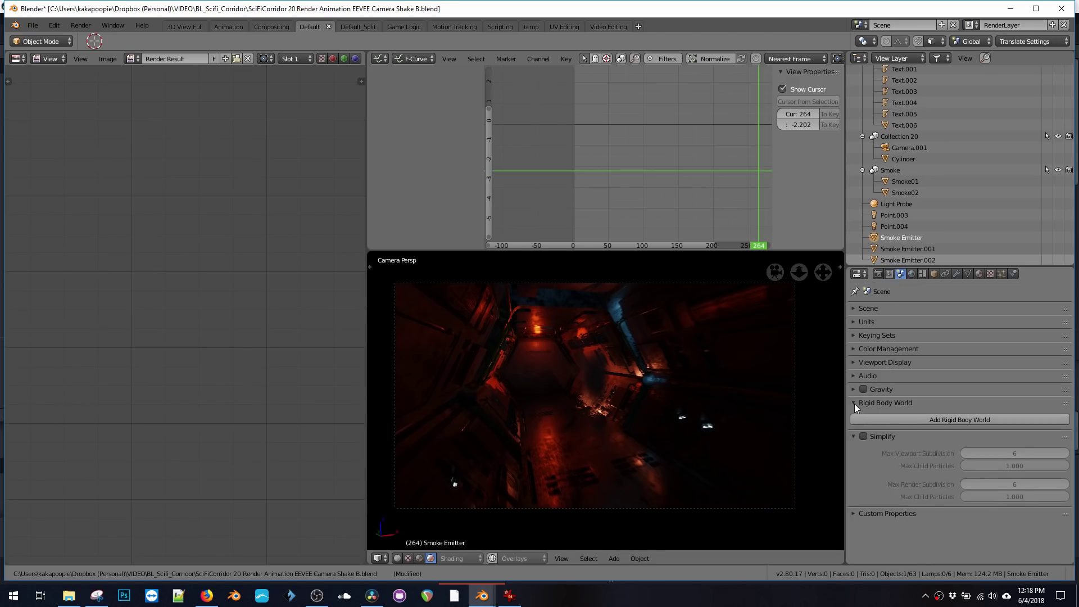
click(854, 403)
click(851, 349)
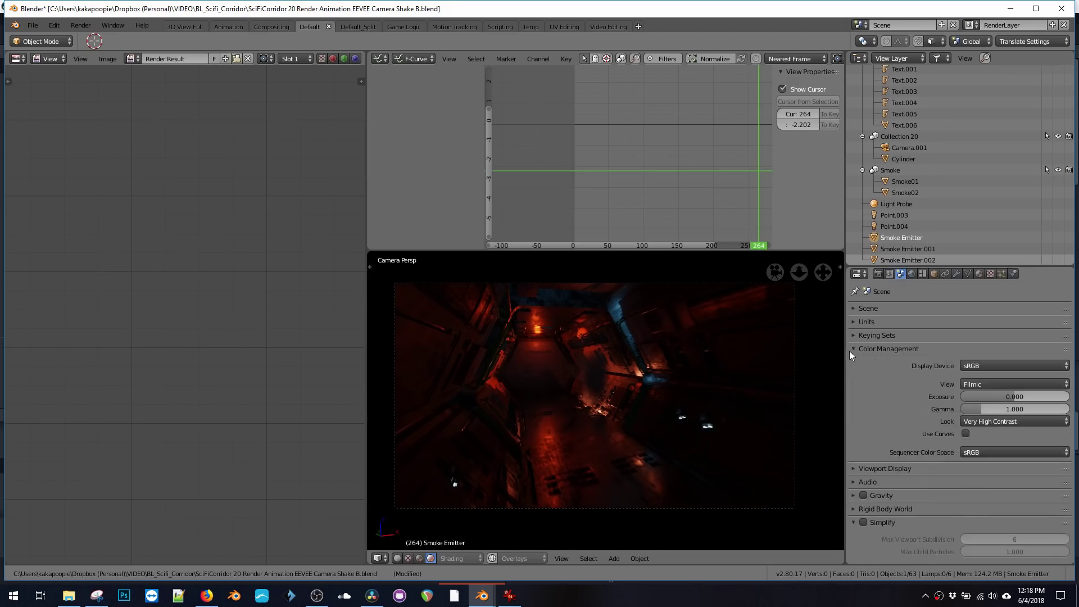
scroll(1003, 345, down, 2)
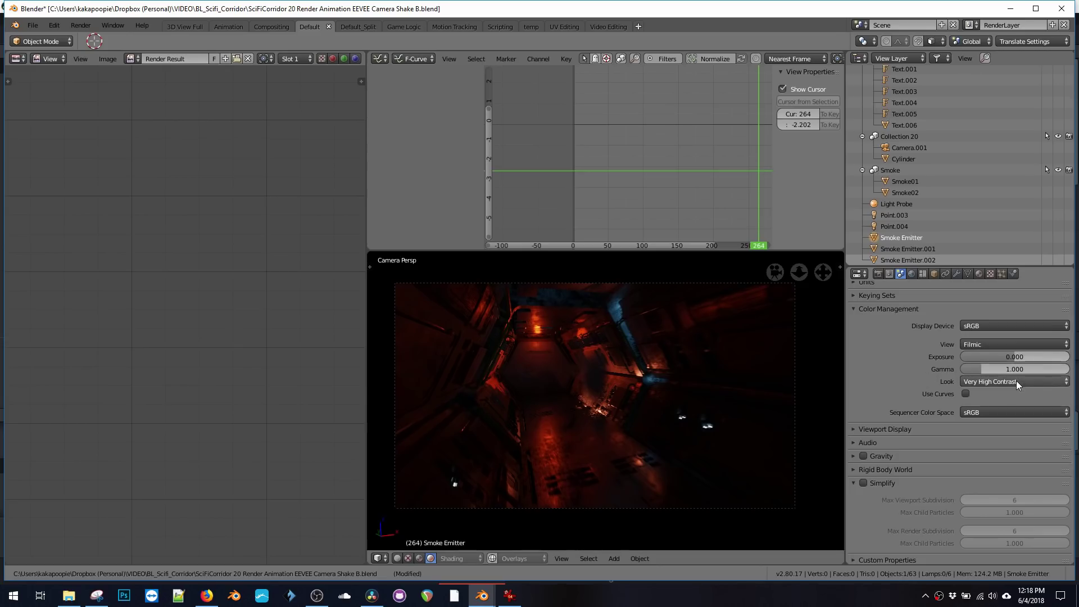
click(965, 393)
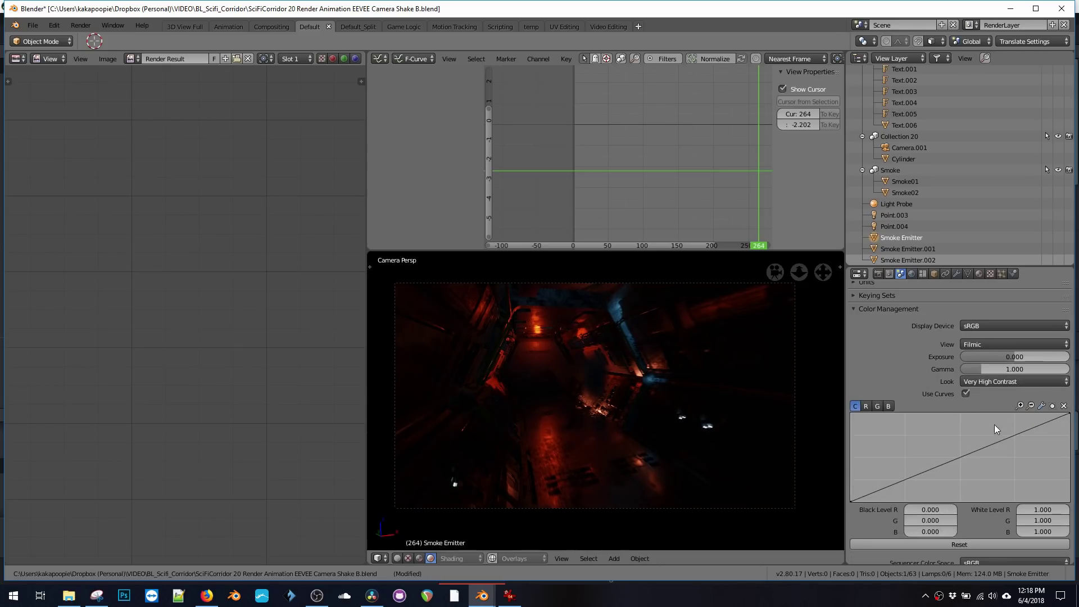
click(877, 406)
drag(989, 442, 913, 475)
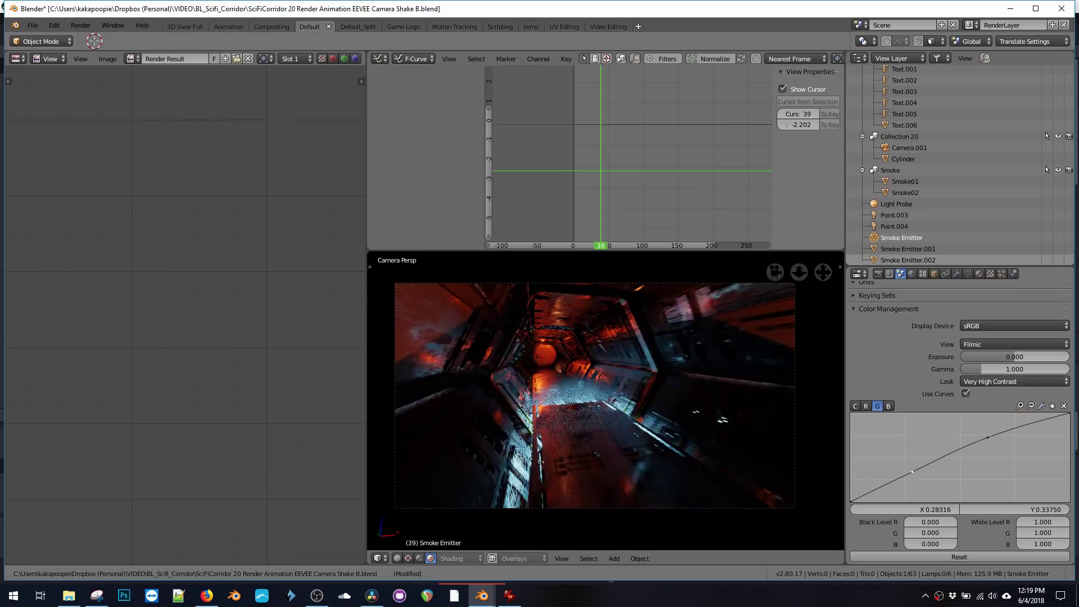
click(976, 345)
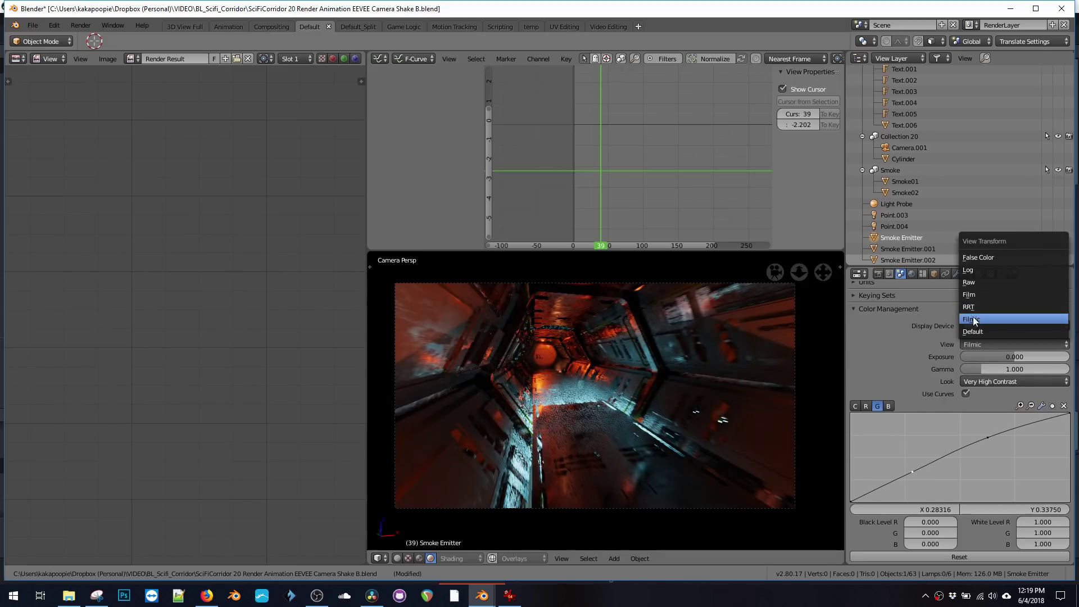
click(973, 294)
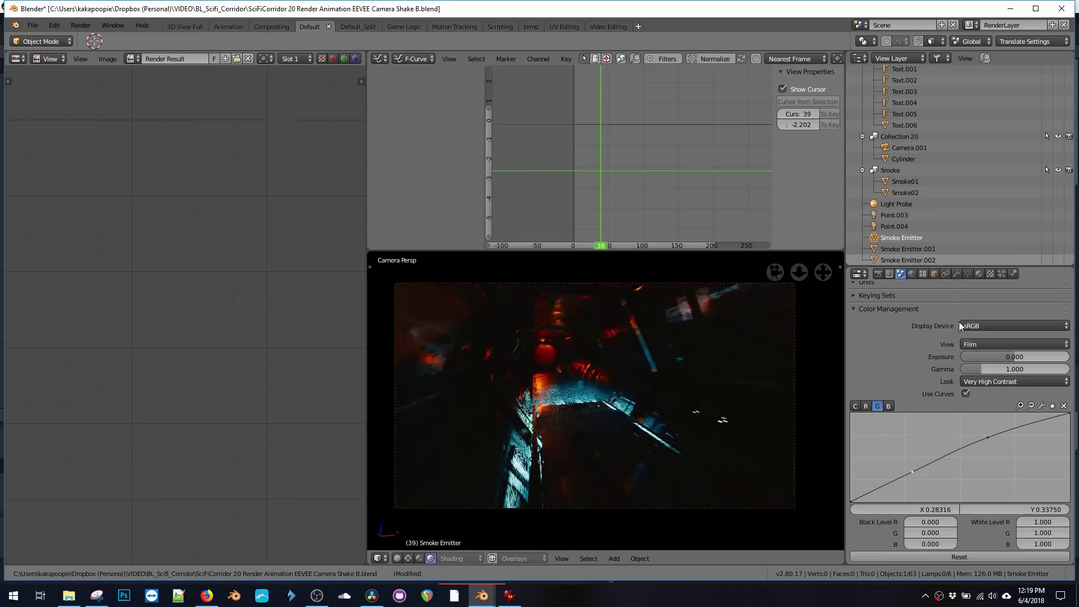
click(855, 406)
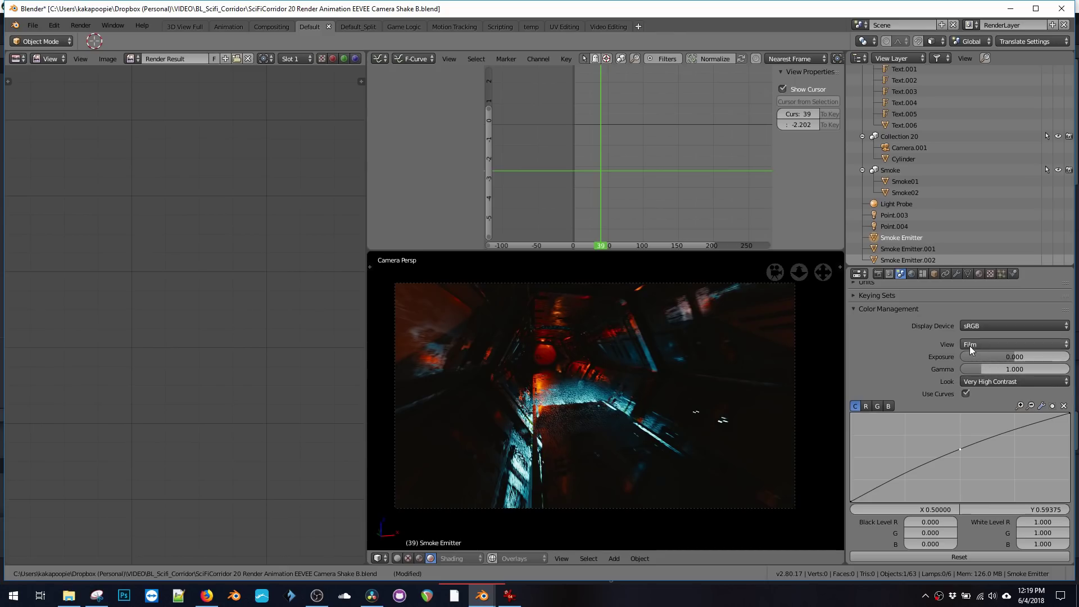
Try the Agfa Advantix 100 and Agfa Agfacolor Optima II 200 film looks.
click(974, 383)
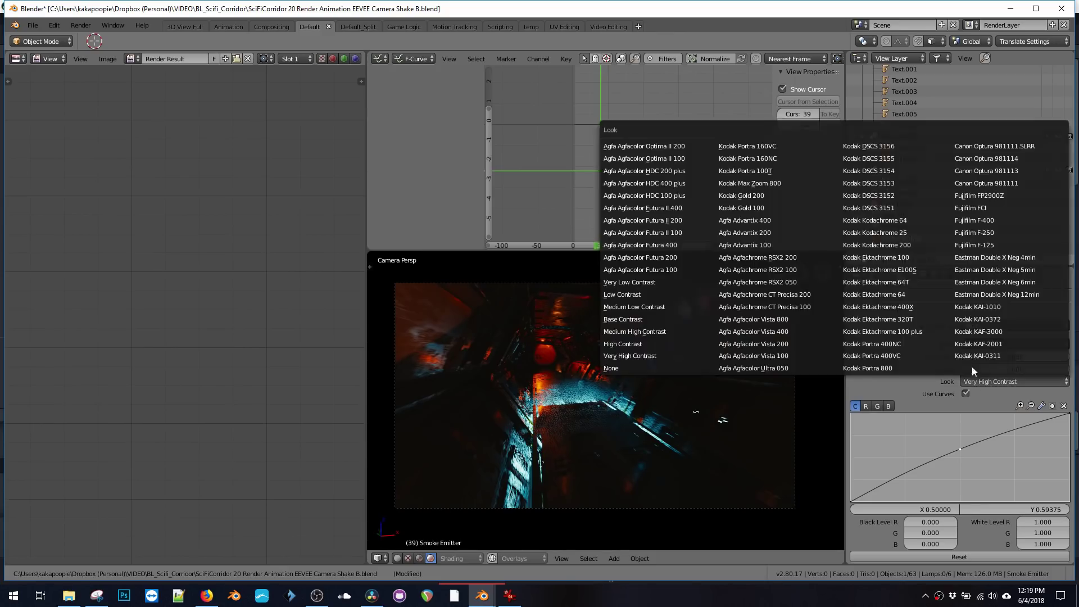
click(764, 243)
click(999, 381)
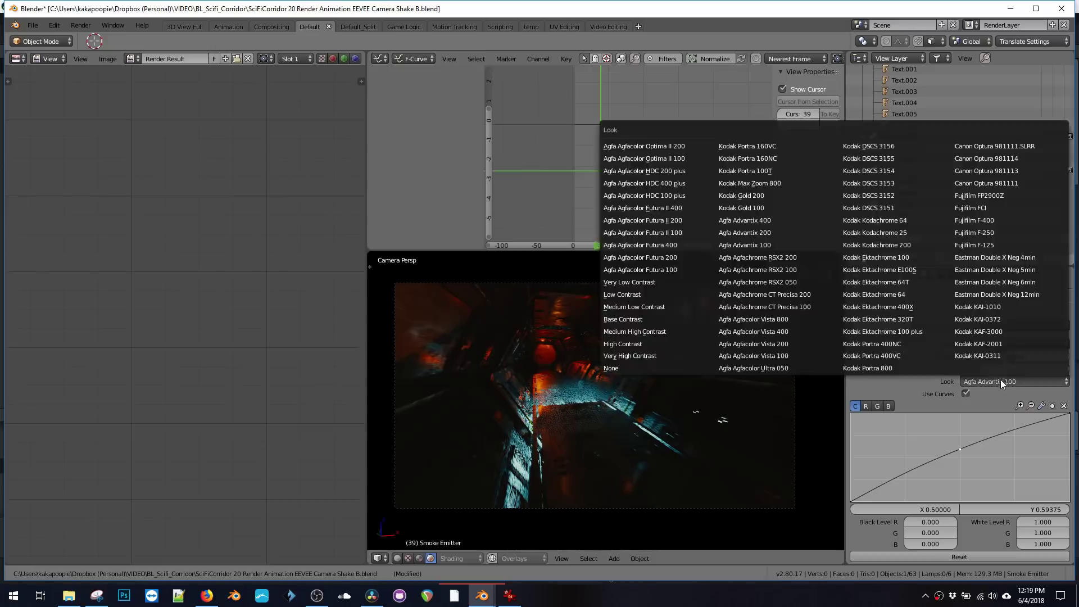
click(639, 145)
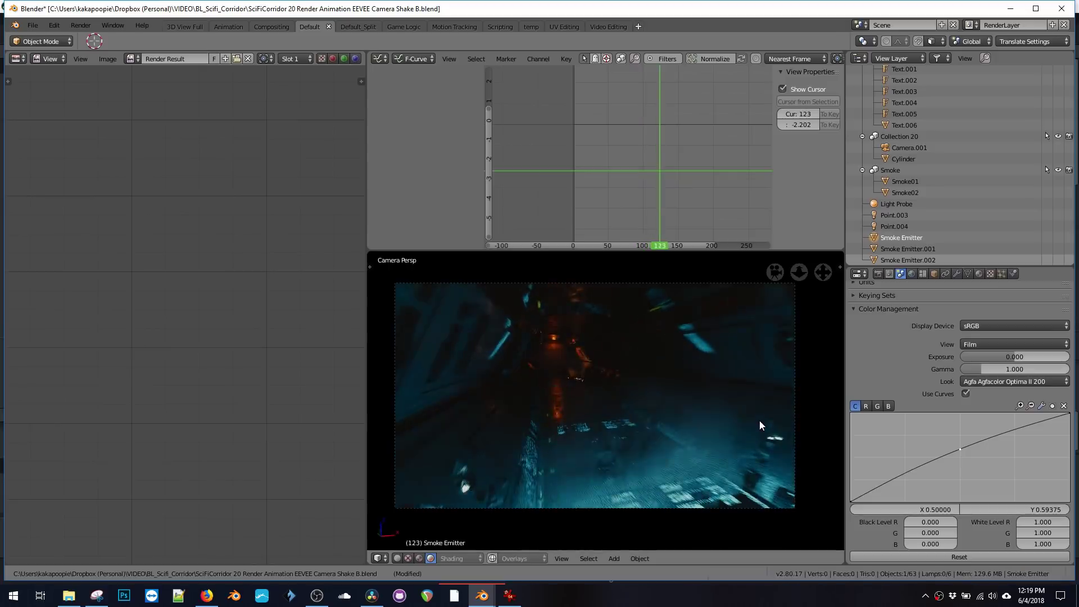
Set the view transform back to Filmic with the High Contrast look.
click(969, 344)
click(984, 318)
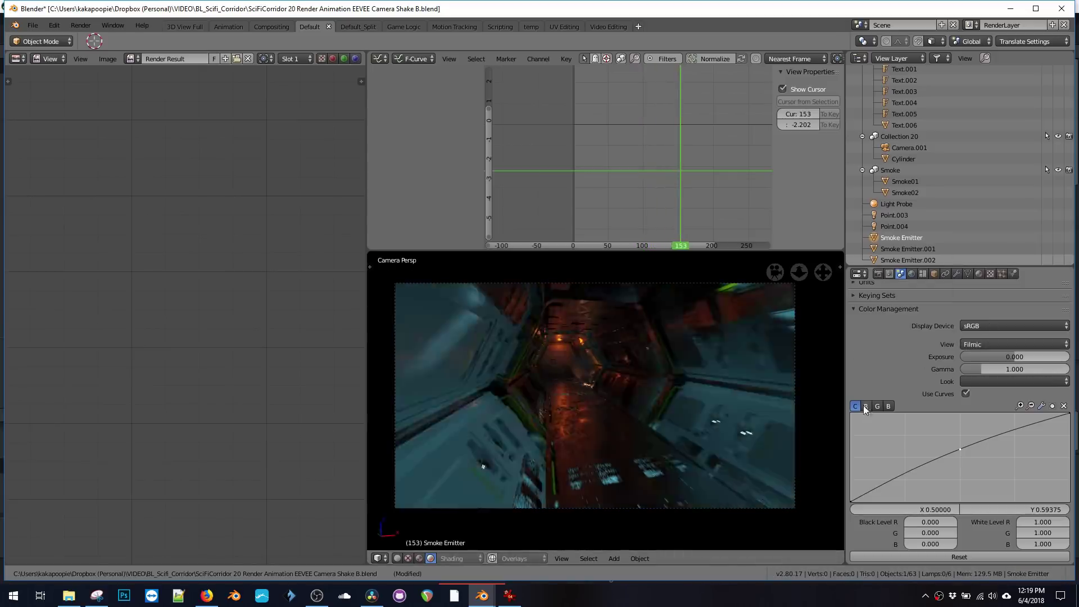
click(975, 382)
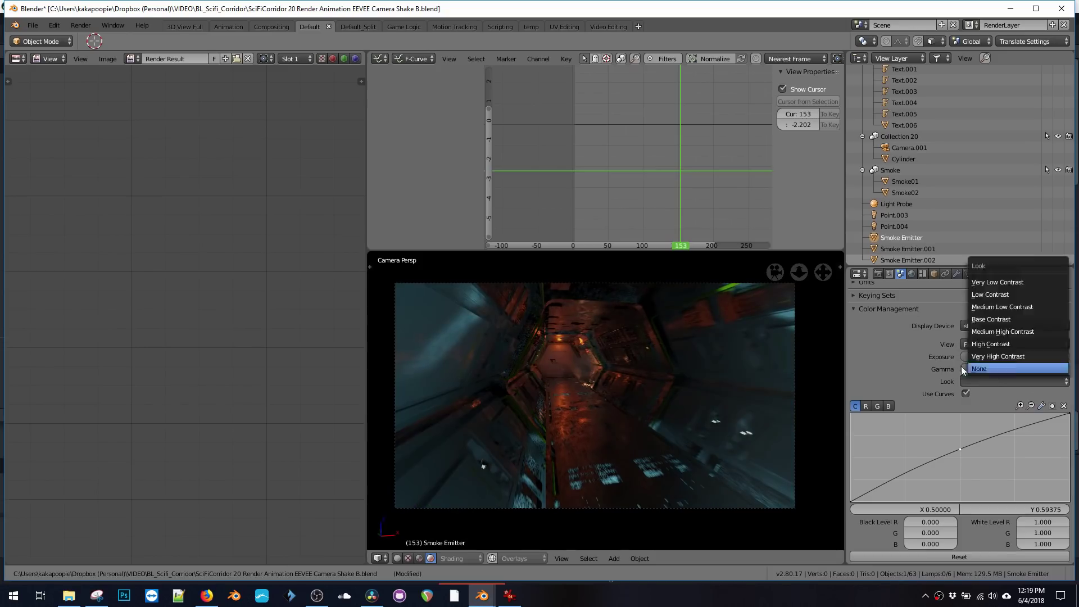
click(992, 367)
click(990, 382)
click(990, 357)
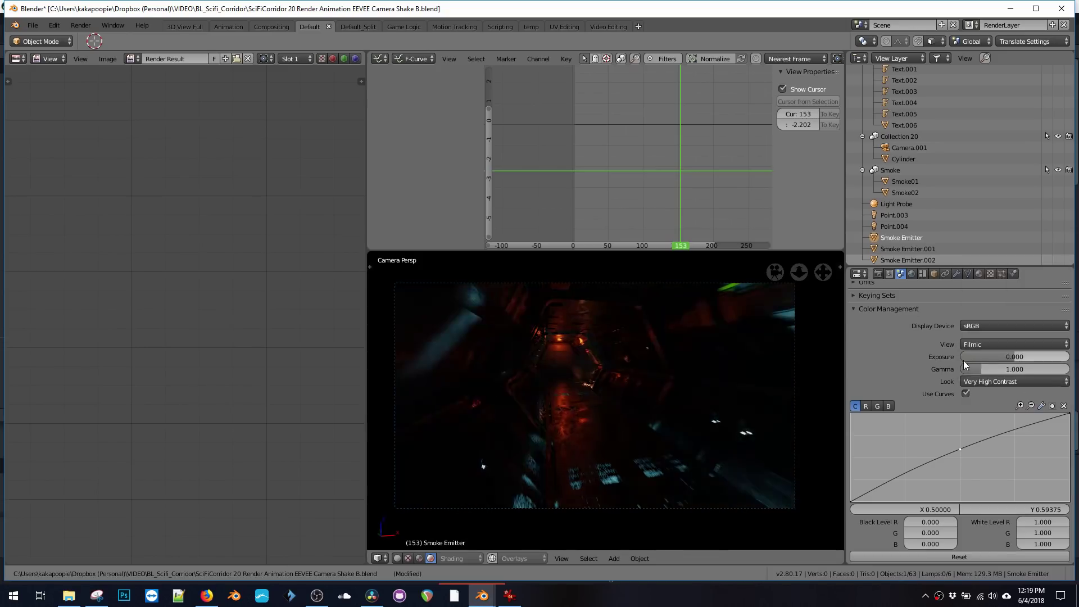
click(986, 382)
click(975, 343)
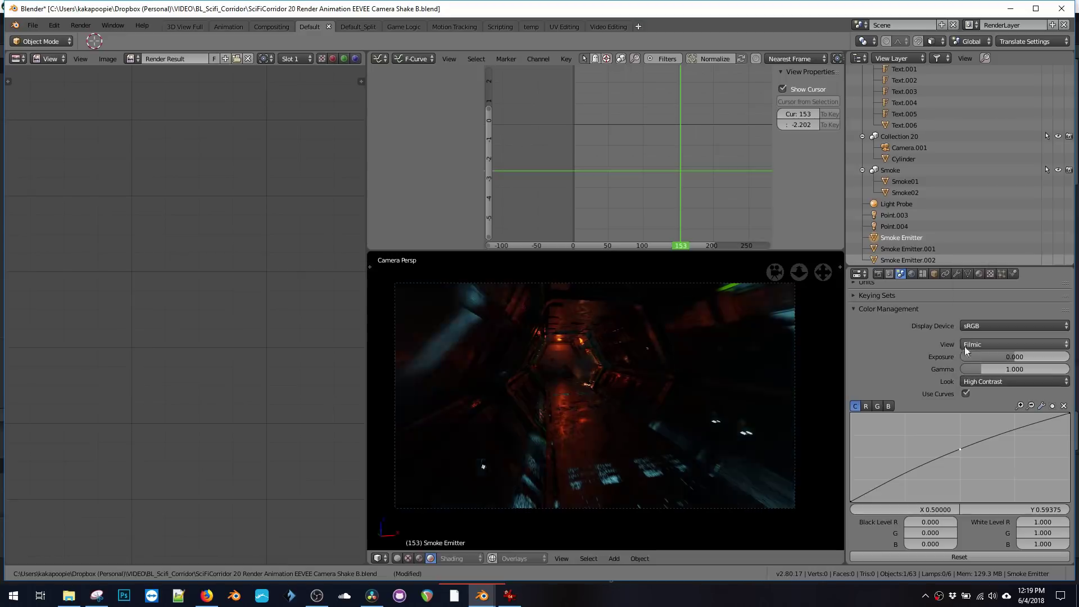
Preview the grading, go to frame 74, and nudge the lower green curve point down.
key(alt+a)
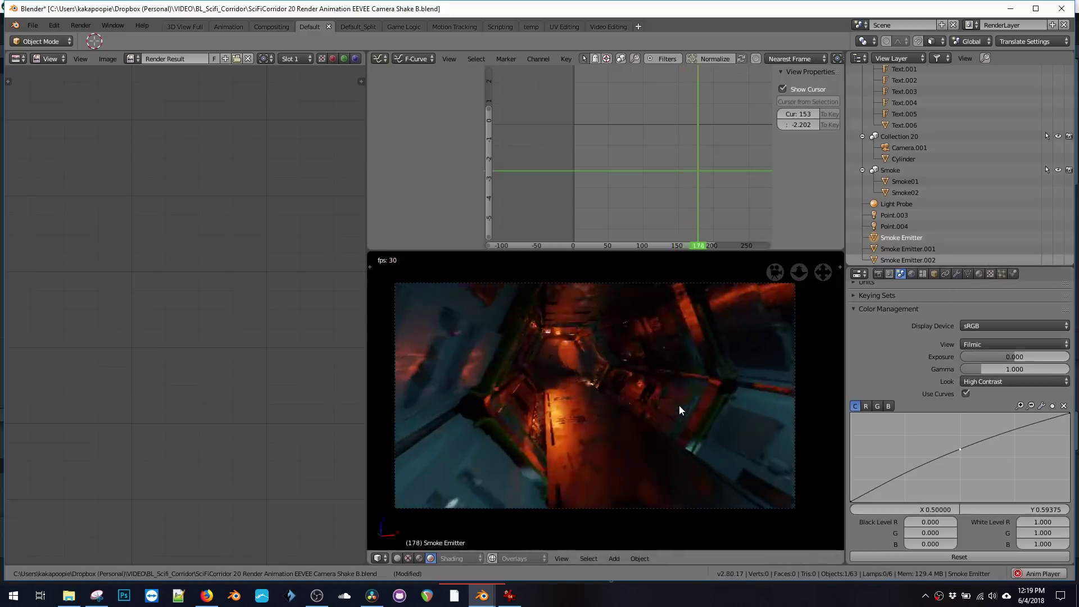
key(alt+a)
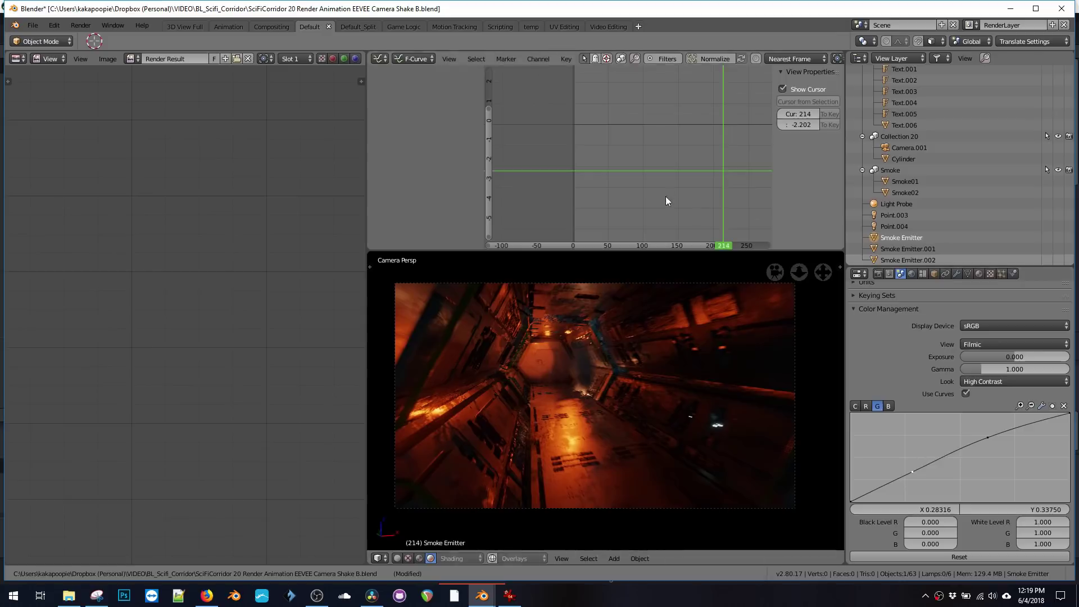
click(625, 206)
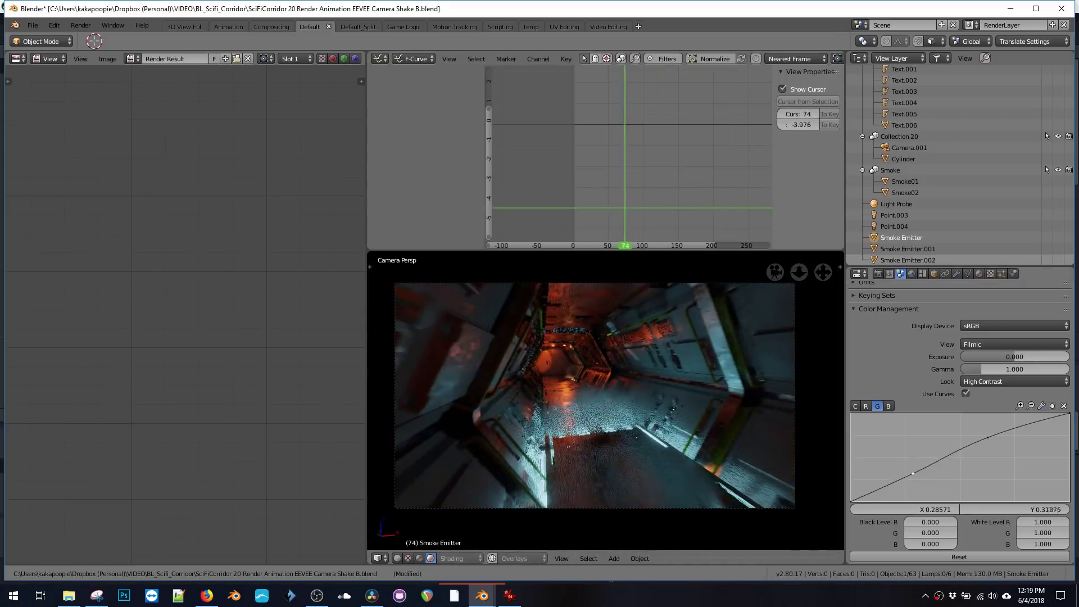
drag(912, 474, 911, 471)
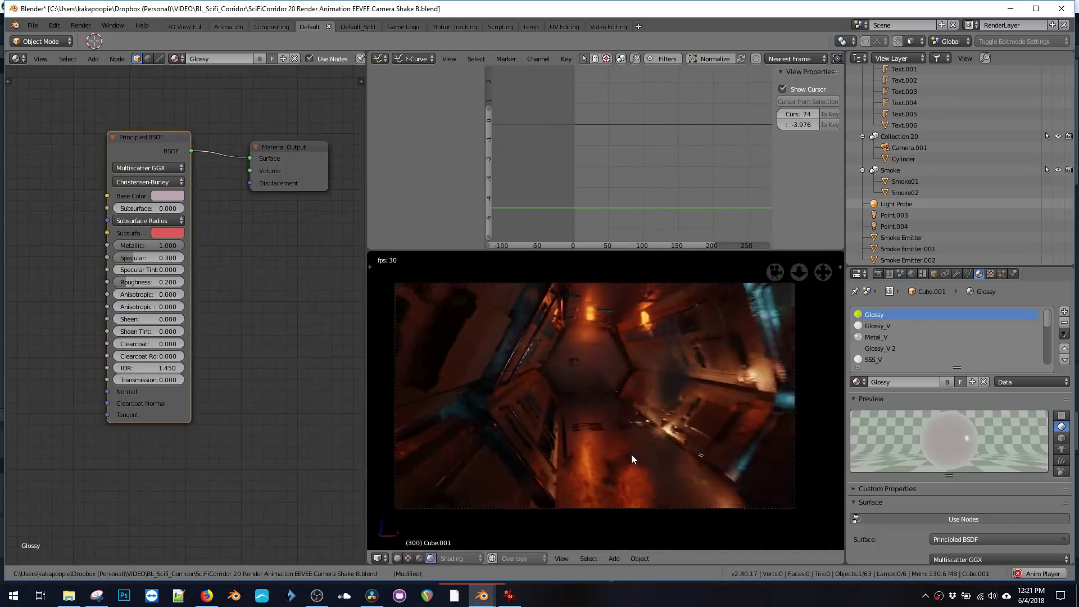
Adjust Smoke Emitter.002's height along Z twice, previewing the animation after each move.
key(space)
right_click(706, 384)
key(g)
key(z)
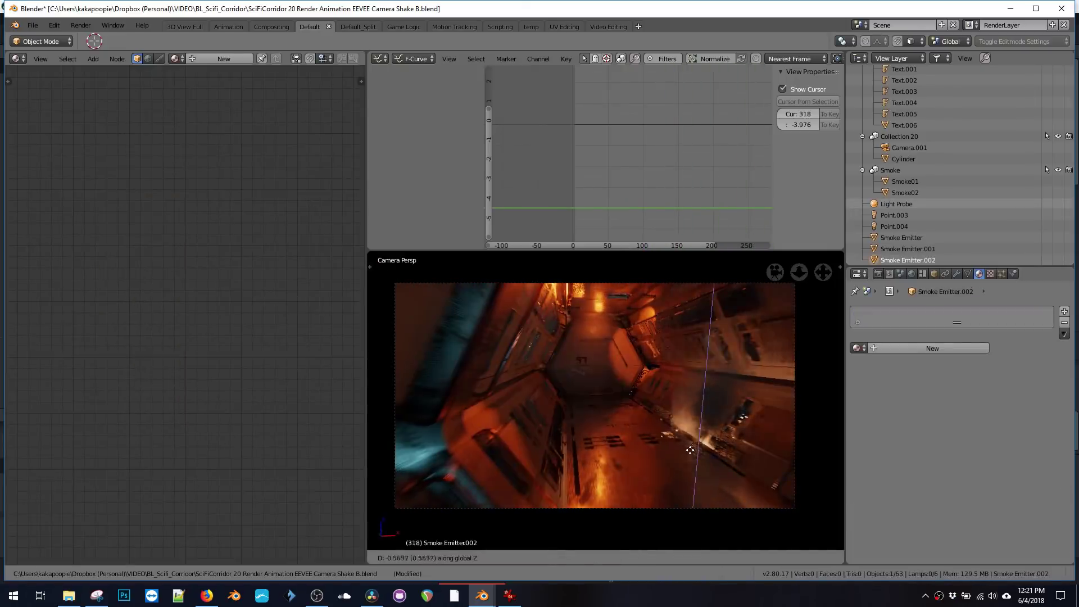
click(690, 450)
key(space)
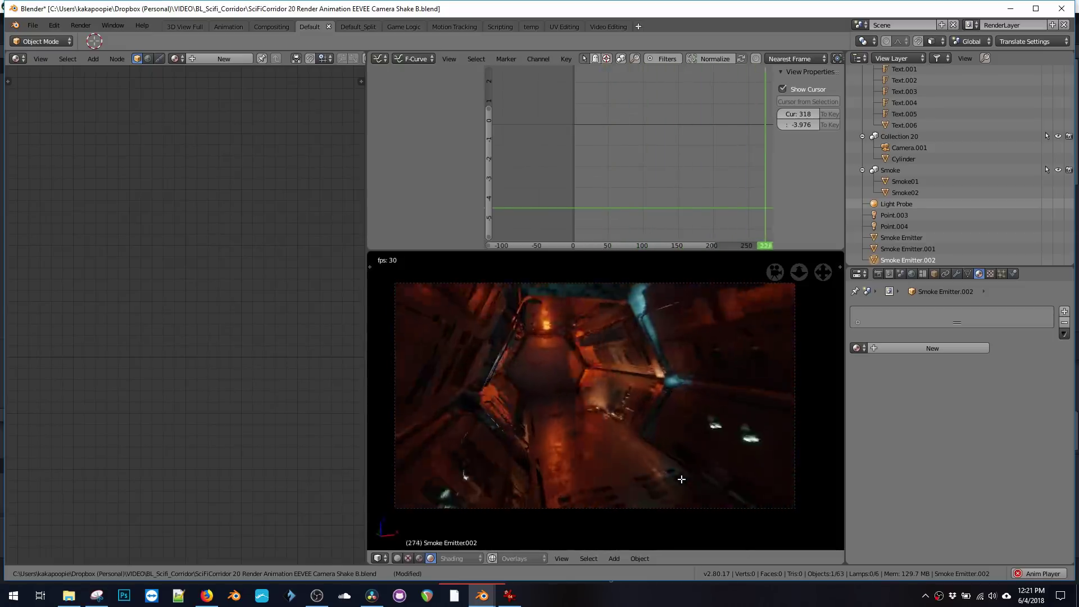
key(space)
key(g)
key(z)
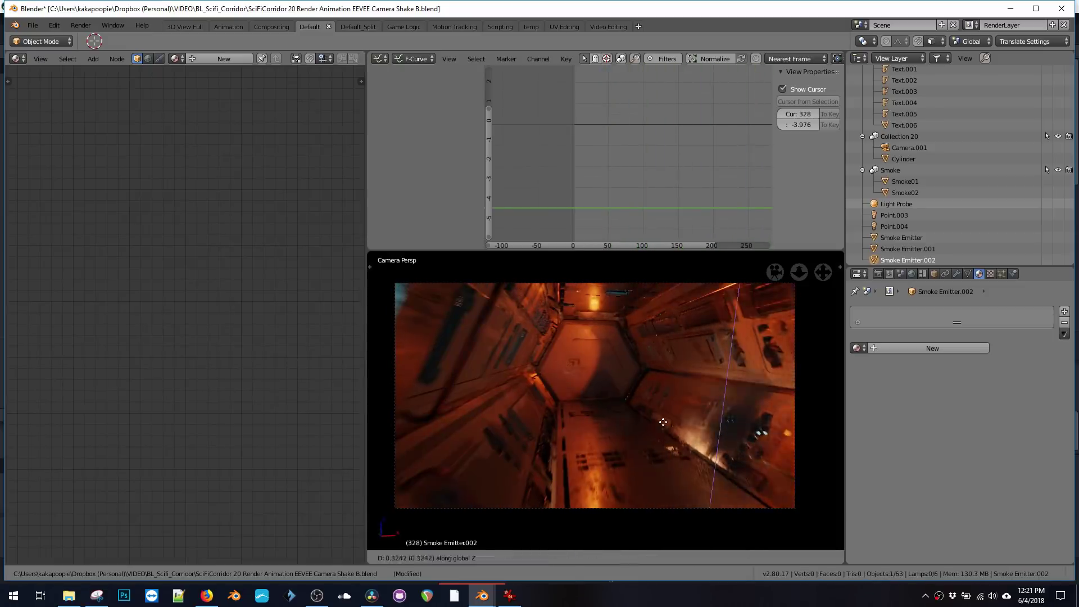
click(663, 422)
key(space)
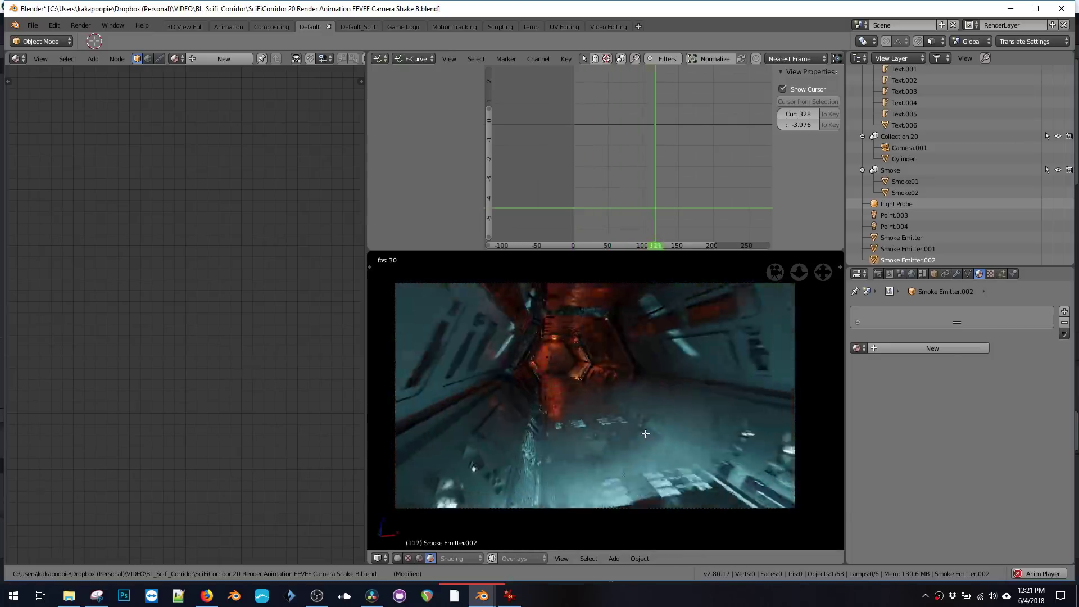
key(space)
Scale Camera.001's X Location shake curve by 0.8 and play back the gentler shake.
click(587, 286)
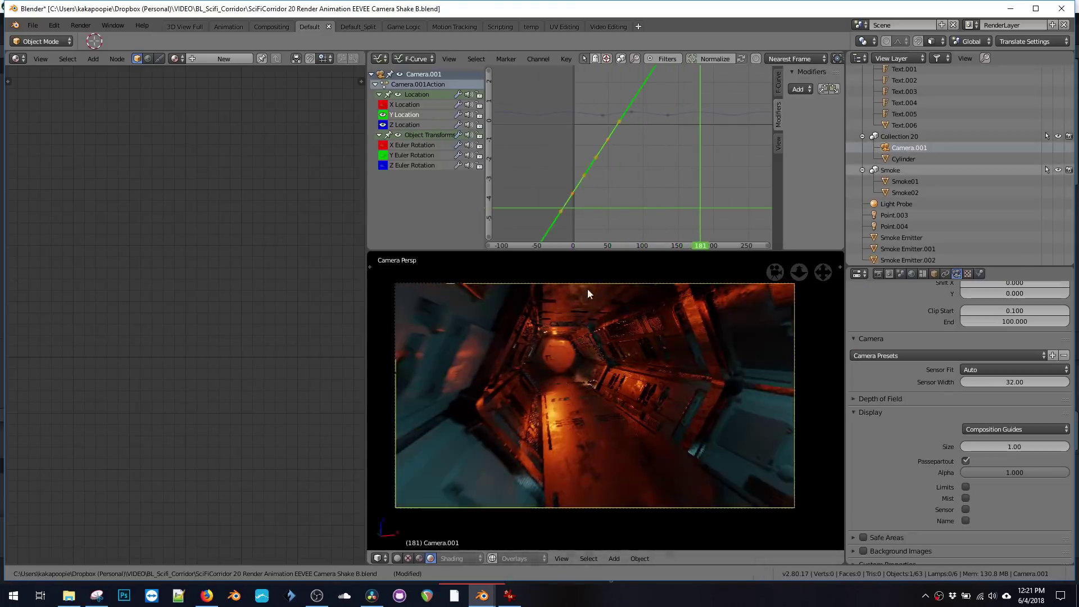
click(393, 105)
click(625, 146)
key(s)
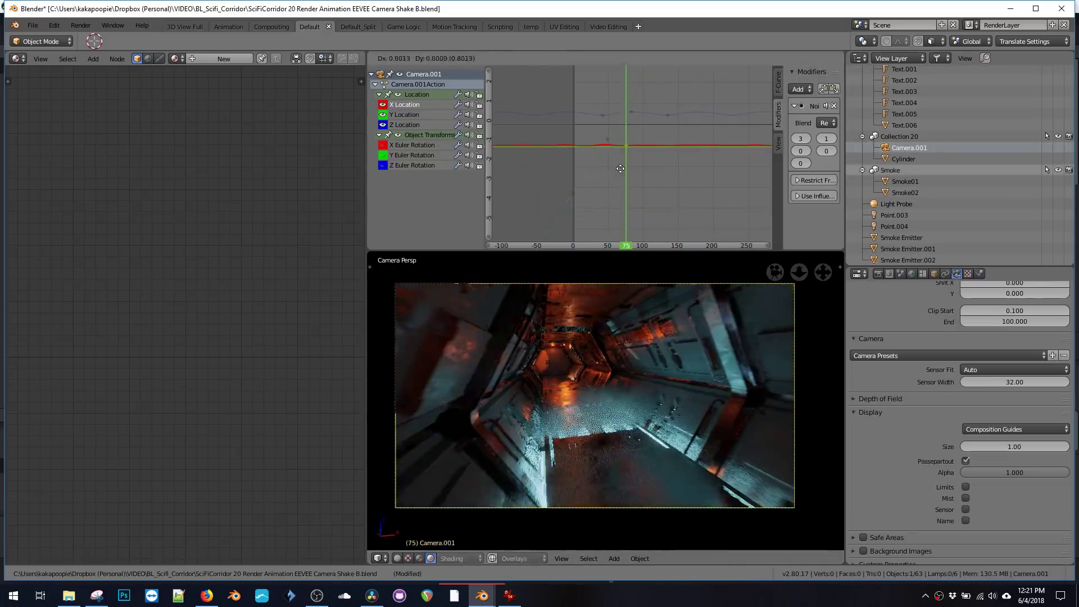
click(622, 171)
key(space)
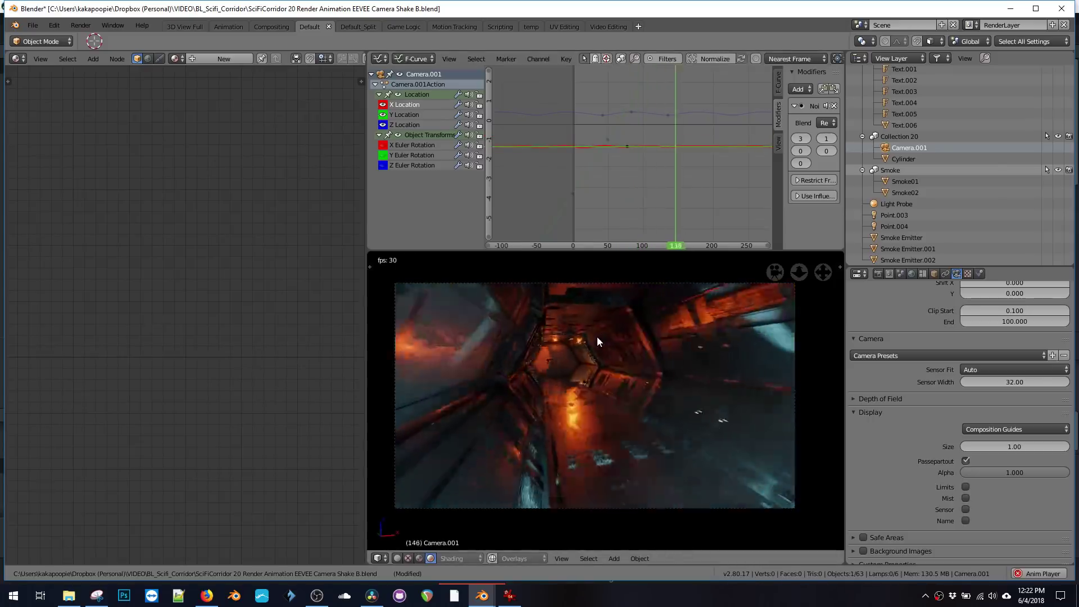
key(space)
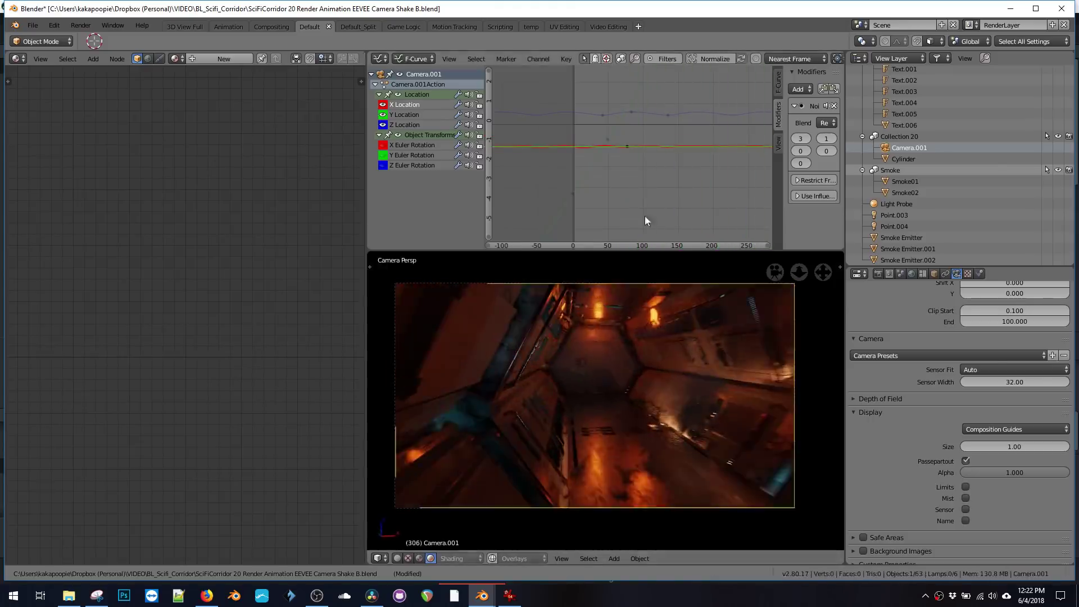
key(space)
click(595, 342)
Keep Point.004's shadows on with contact shadow thickness 0.1, then move the lamp.
key(space)
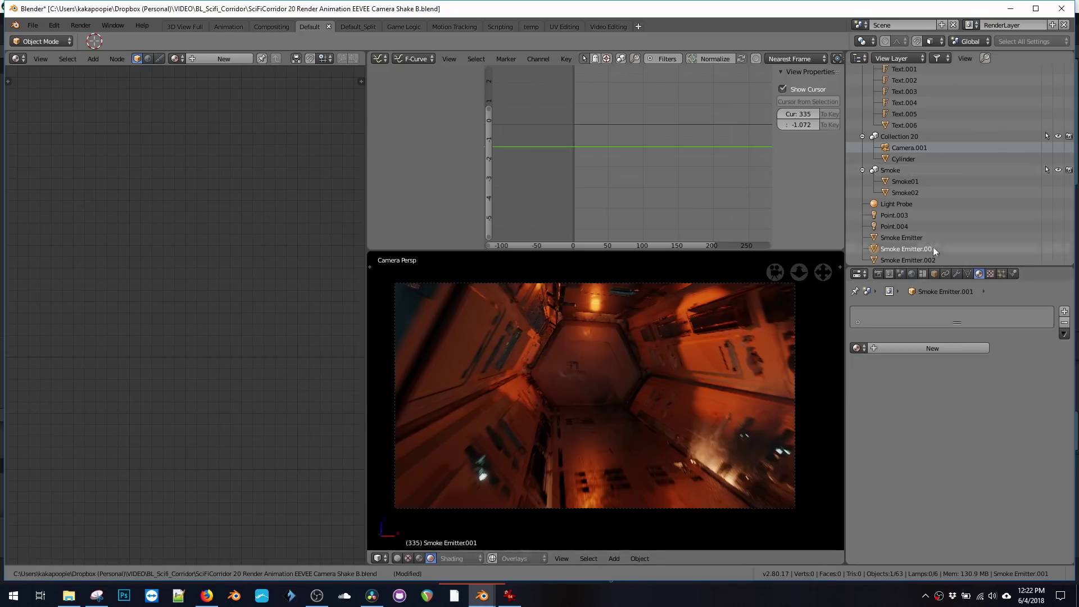
click(894, 226)
scroll(927, 449, down, 1)
click(863, 384)
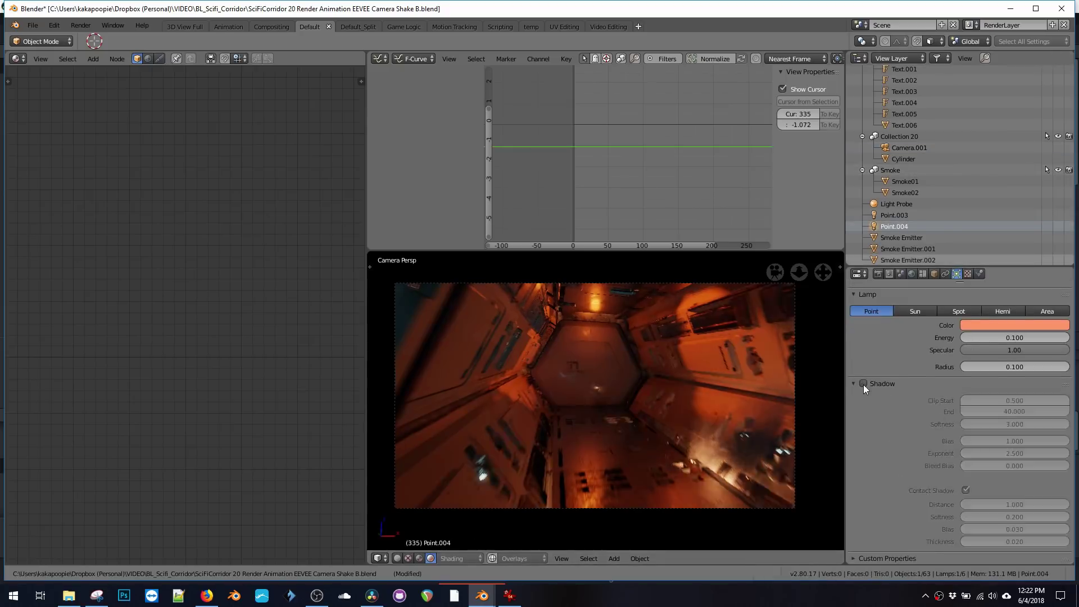
click(863, 384)
text(0.1)
key(Return)
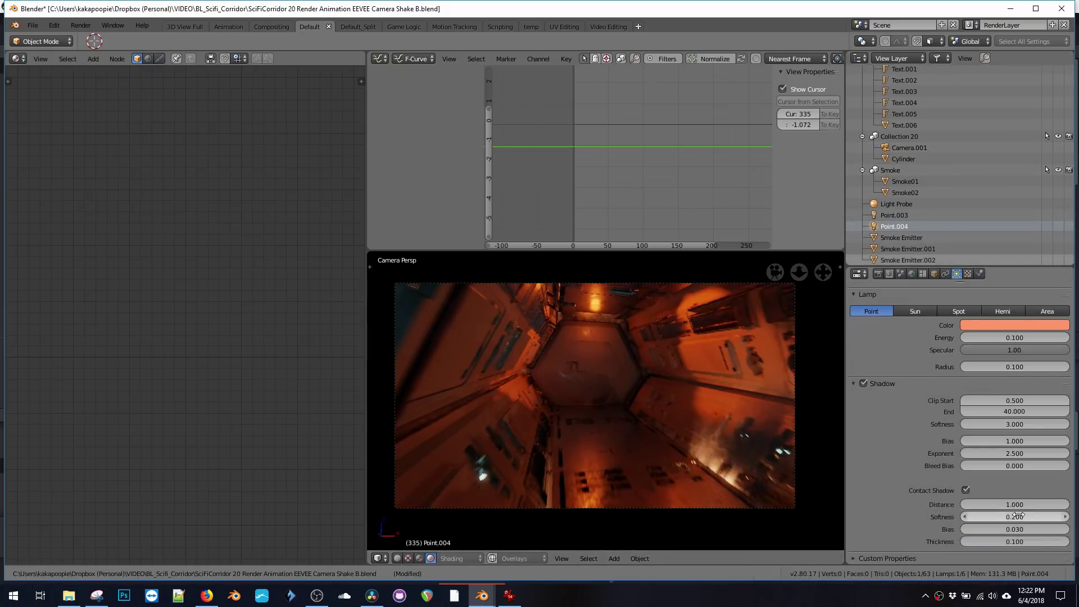
key(g)
click(659, 463)
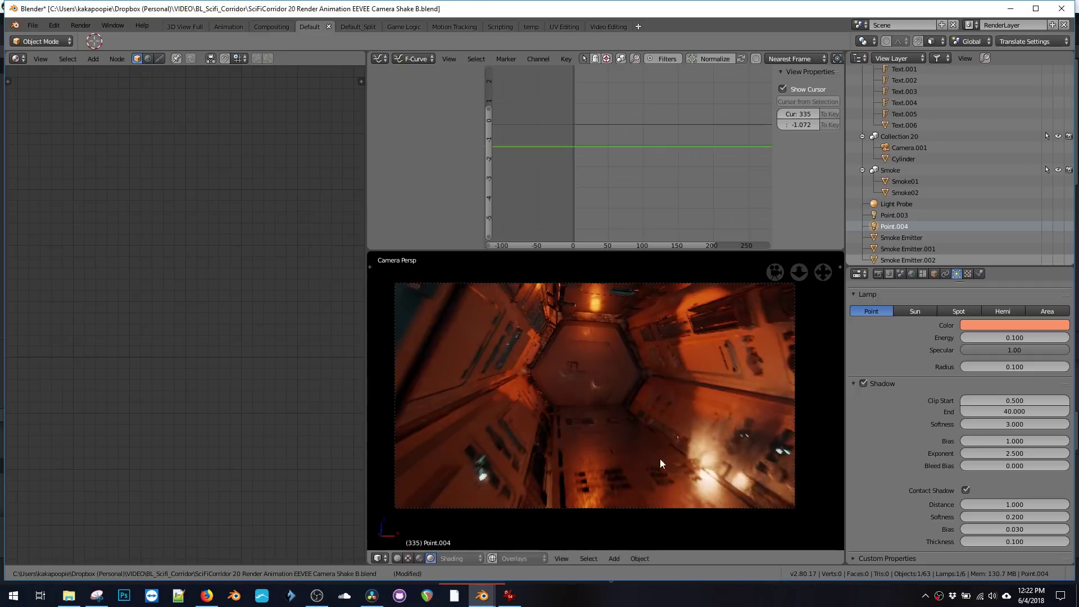
key(alt+a)
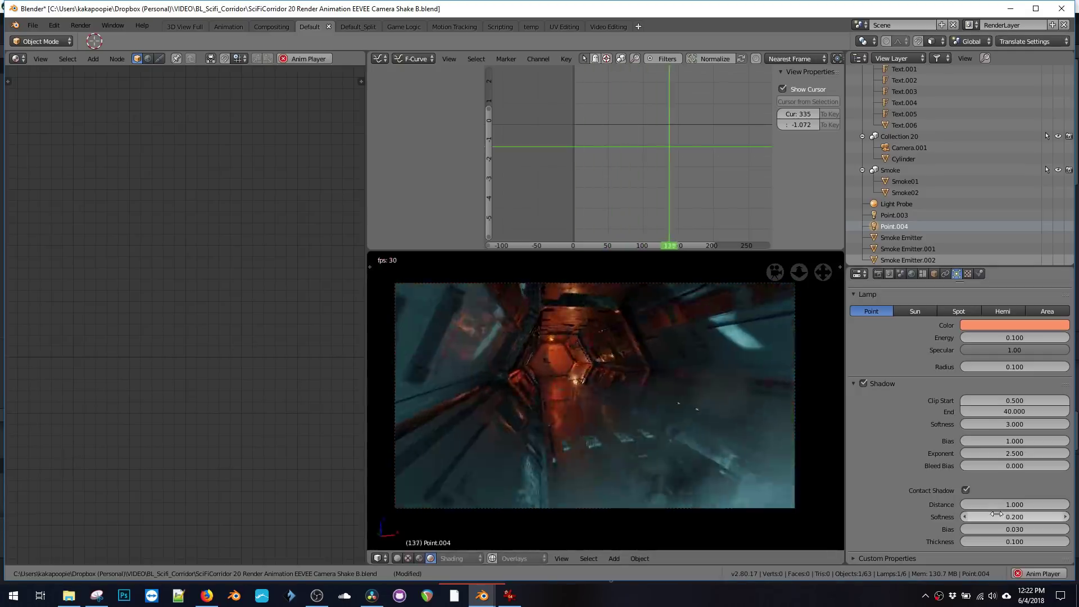
Try different lamp radius and energy values while previewing the lighting.
drag(1028, 366, 1009, 366)
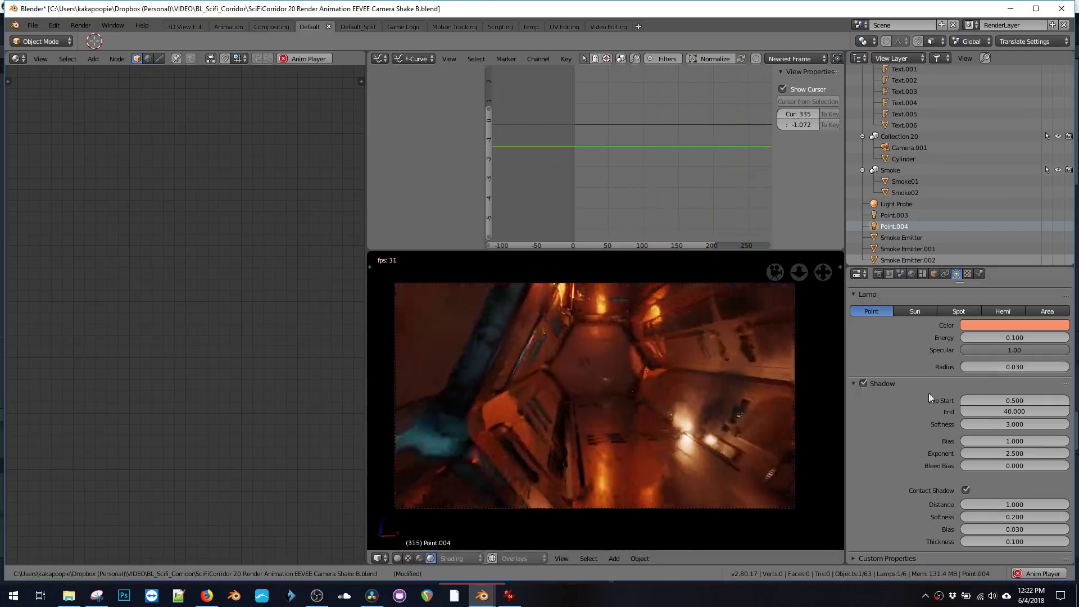
click(1009, 340)
text(0.04)
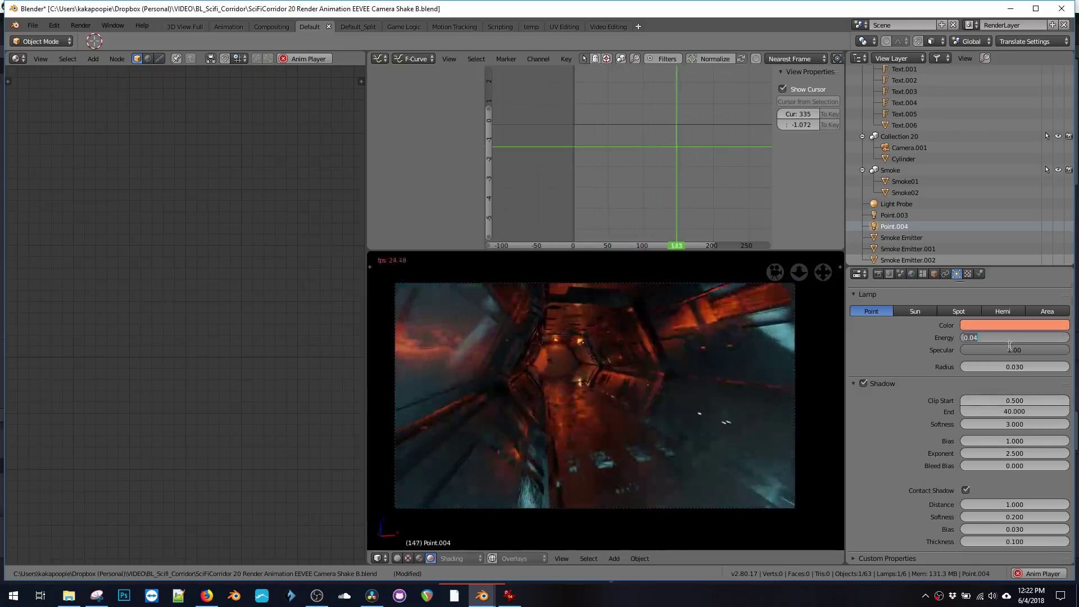
key(BackSpace)
text(1)
key(Return)
click(1018, 367)
text(1)
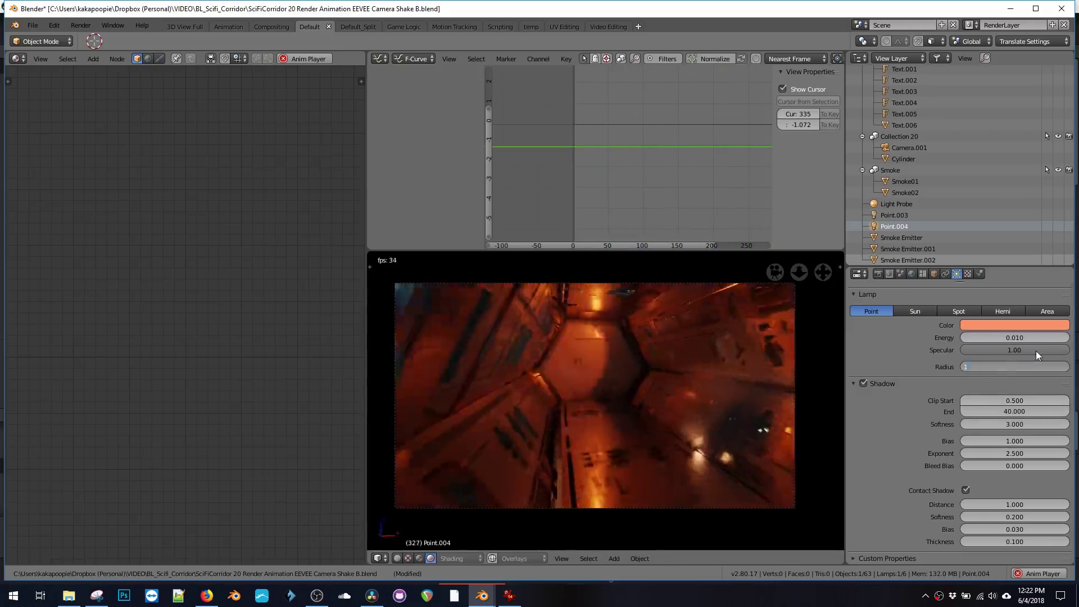
key(Return)
click(1014, 338)
text(0.1)
key(Return)
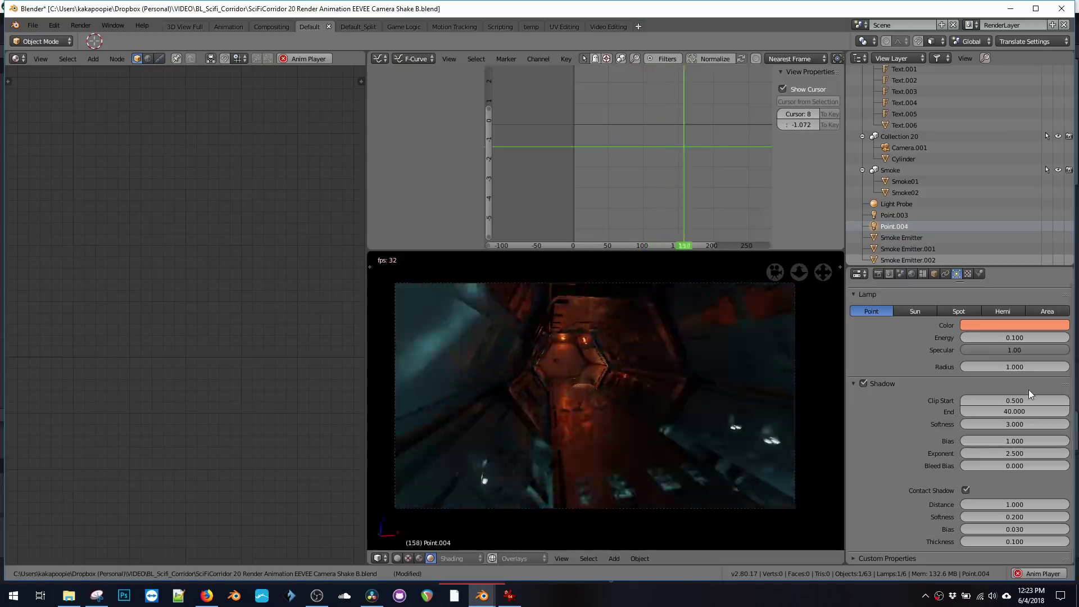
key(space)
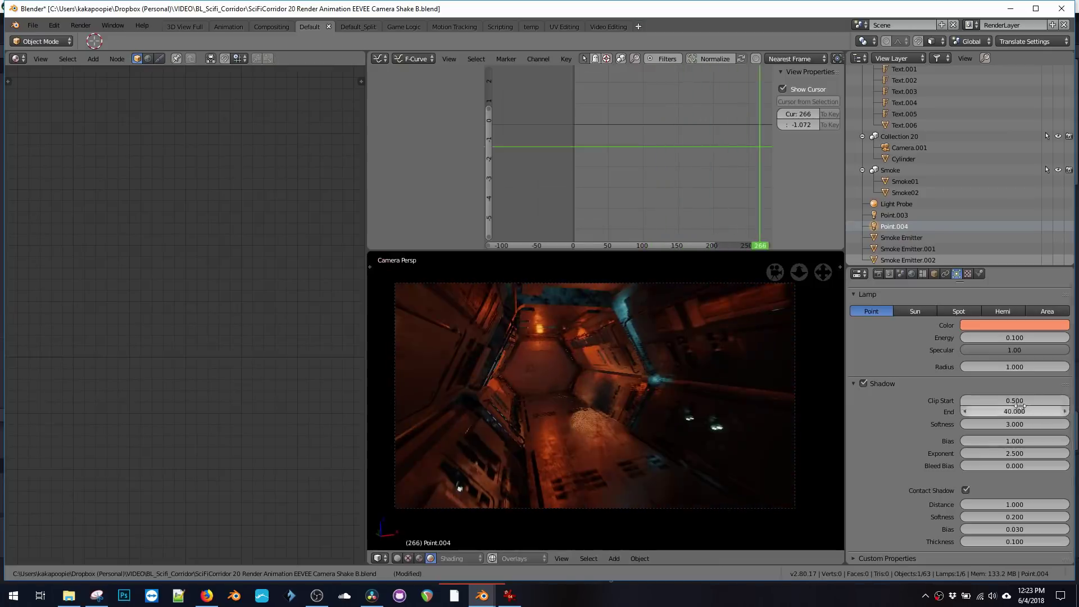
Set Point.004's radius to 0.1 and energy to 0.05.
click(1026, 371)
text(0.1)
key(Return)
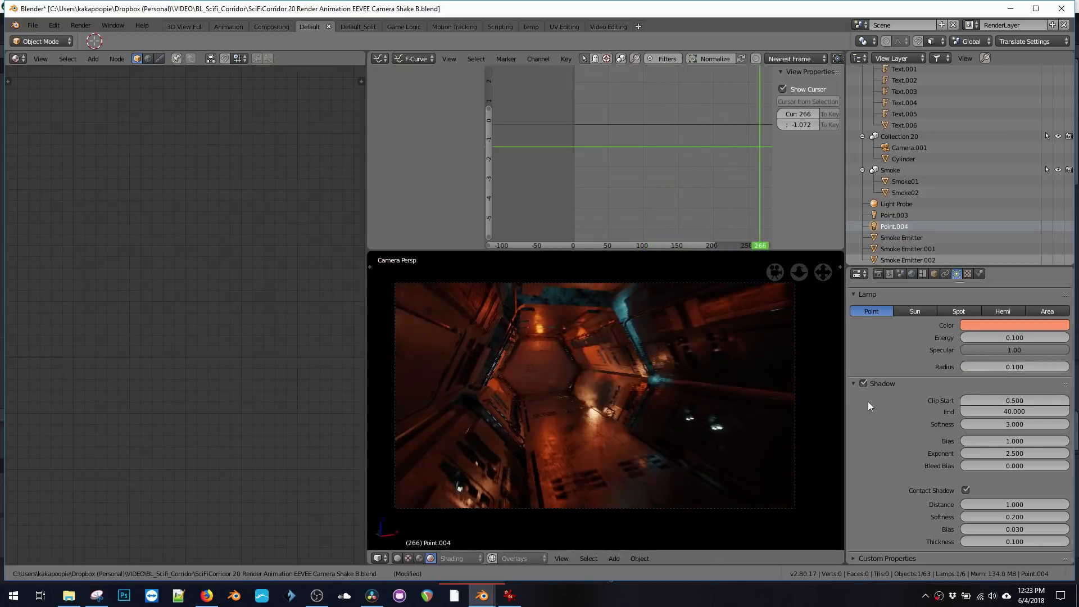
click(994, 325)
click(997, 337)
text(.05)
key(Return)
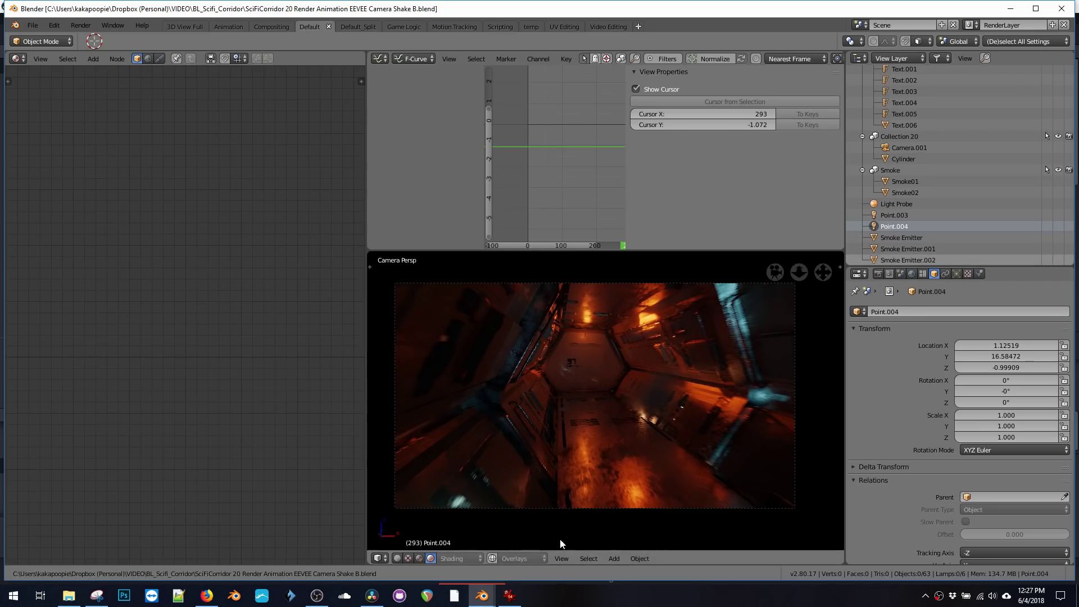
Set the render output file format to JPEG.
click(560, 557)
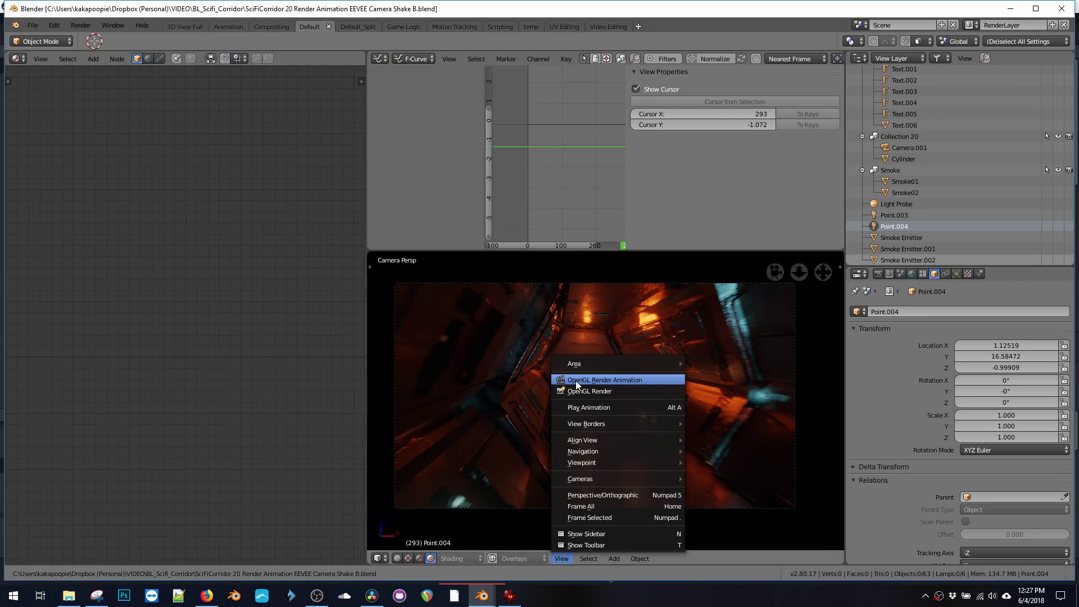
click(878, 274)
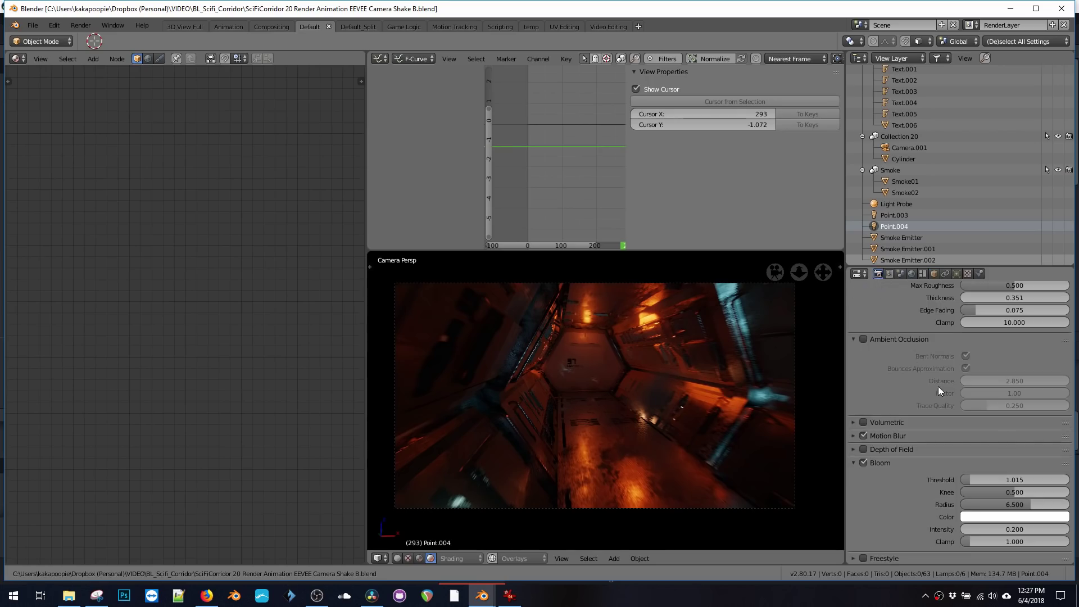
scroll(938, 386, up, 15)
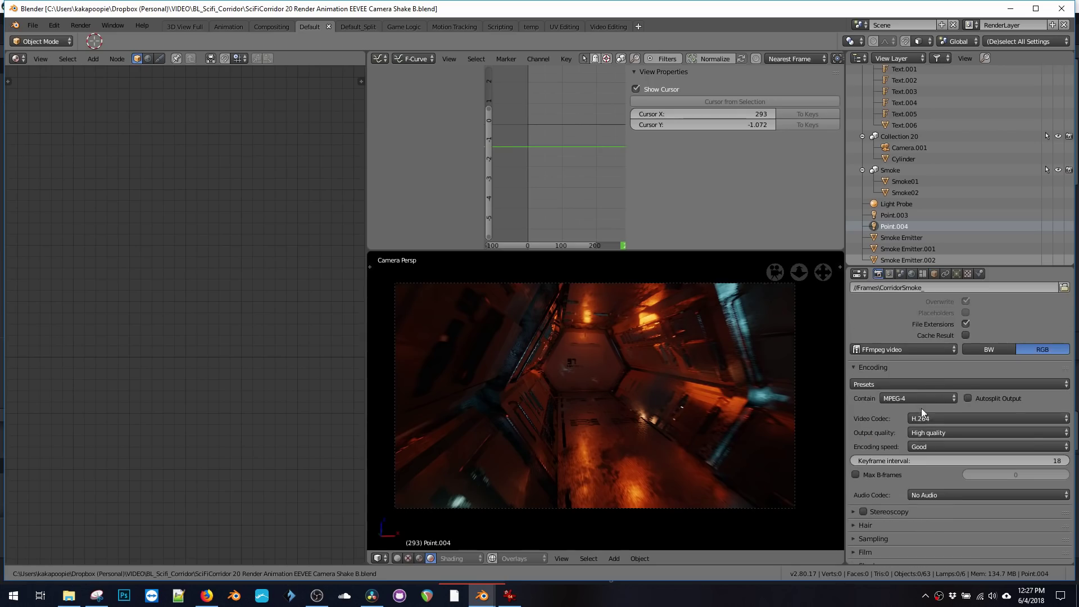
scroll(891, 424, up, 5)
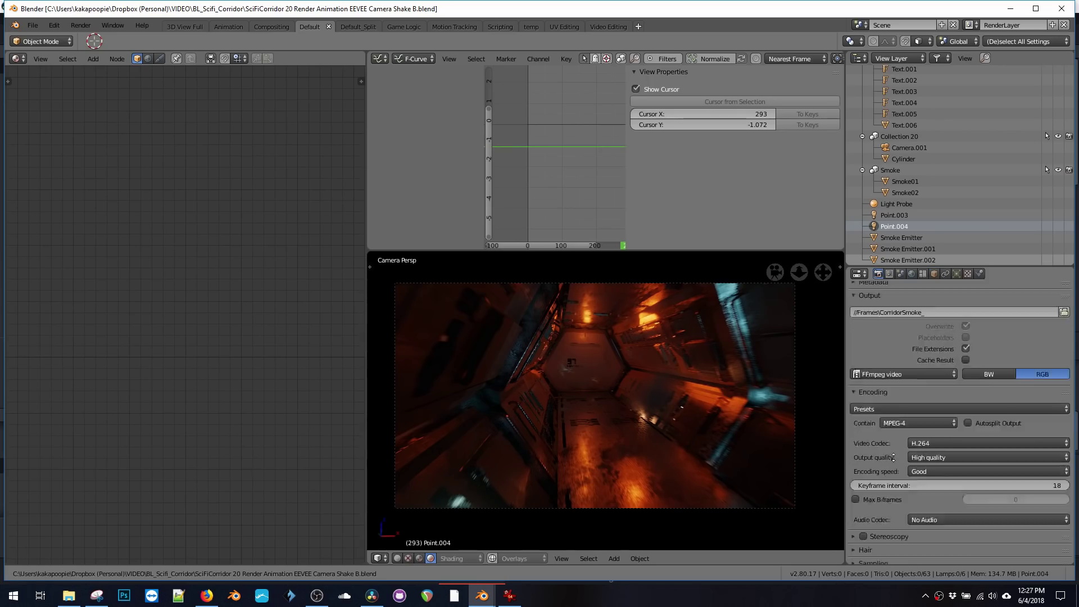
click(892, 432)
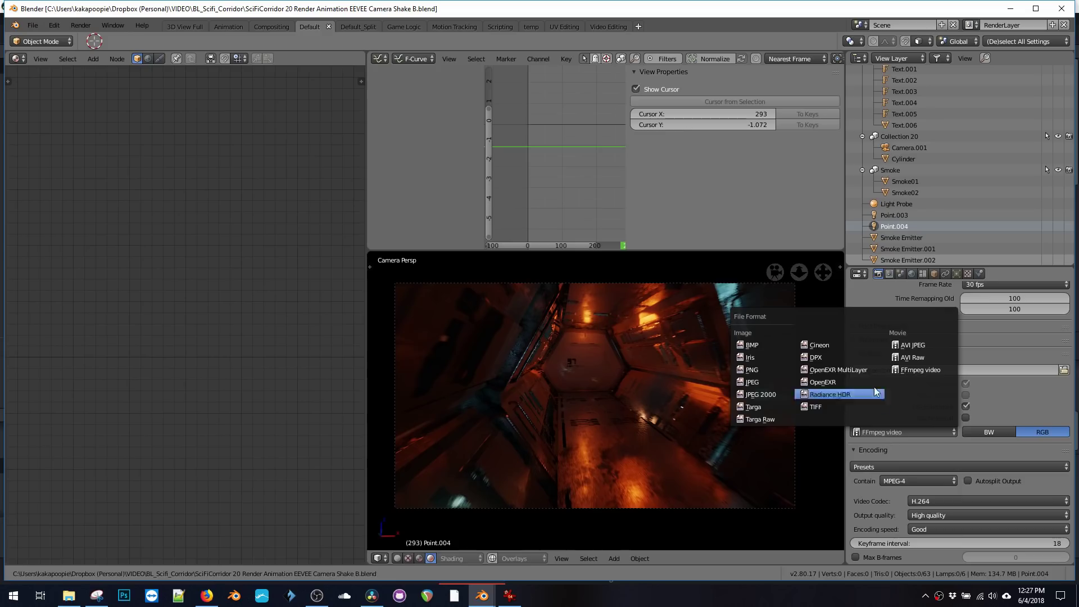
click(752, 382)
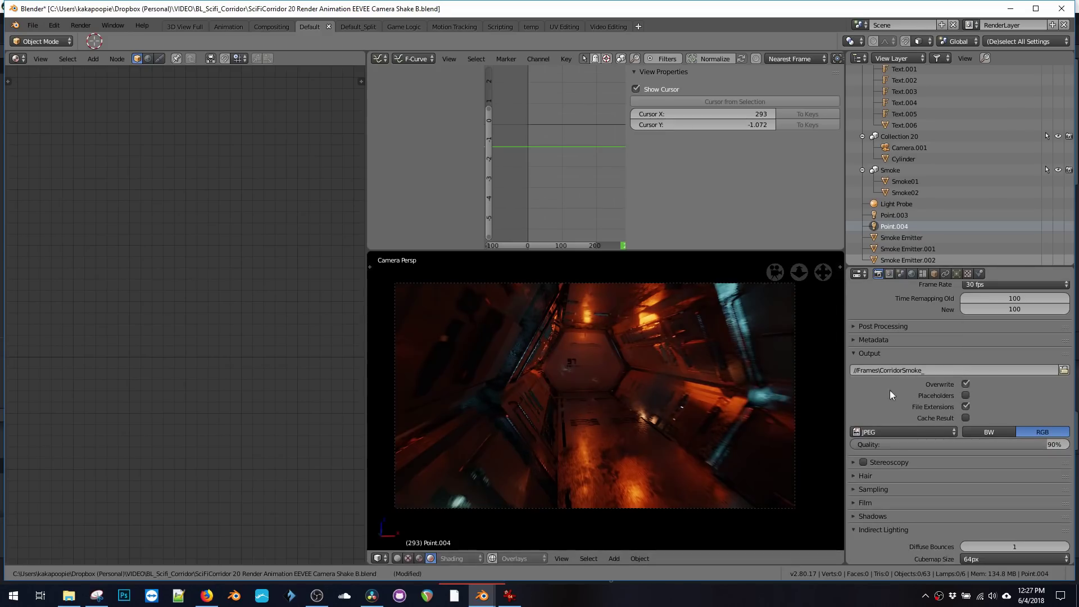
Start an OpenGL Render Animation from the viewport View menu.
scroll(879, 438, up, 8)
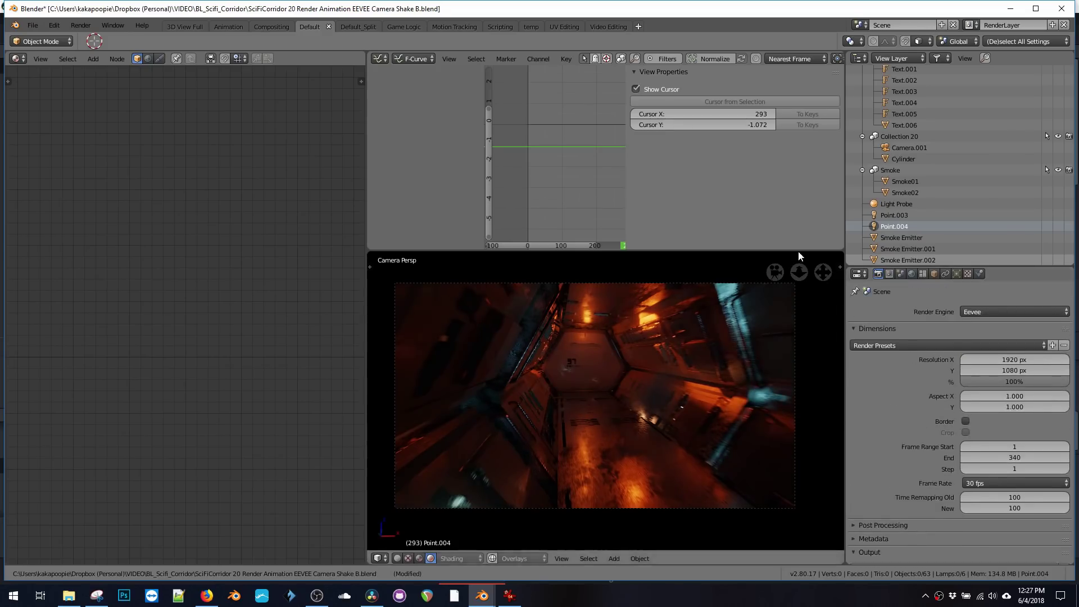
click(562, 558)
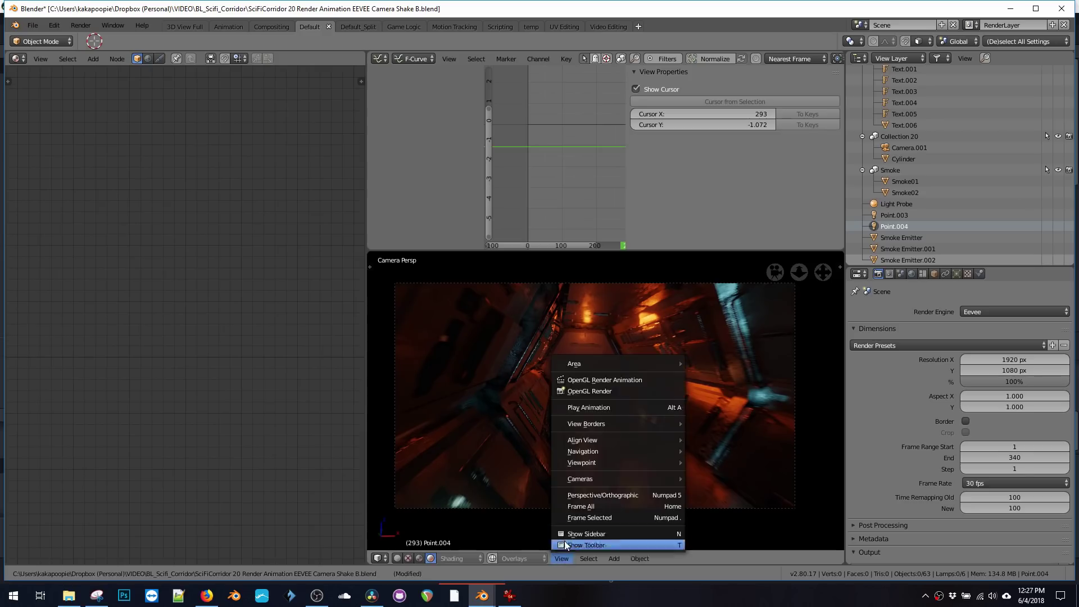
click(595, 382)
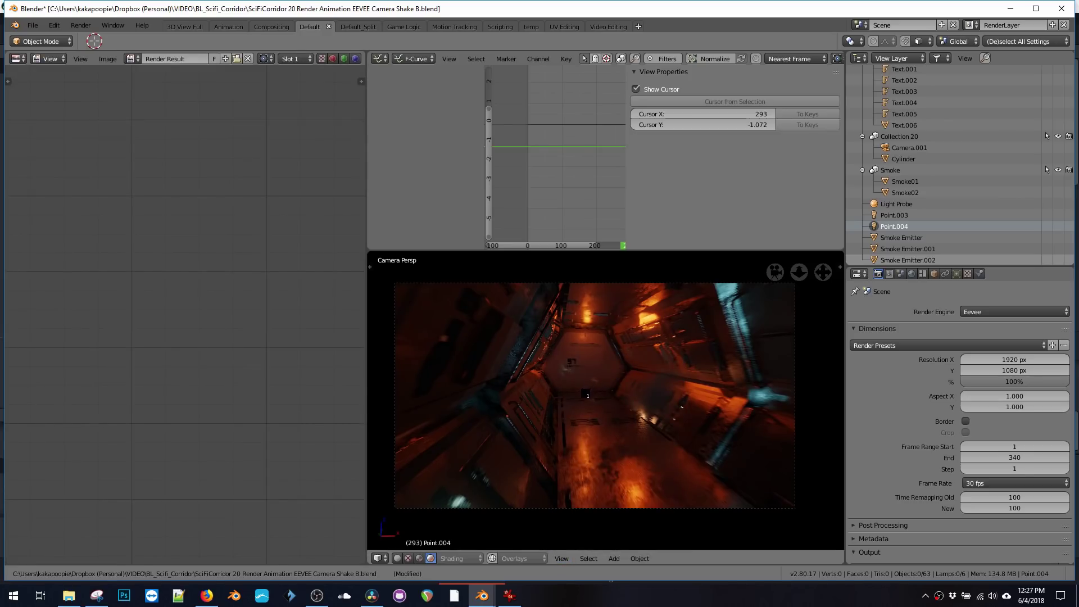